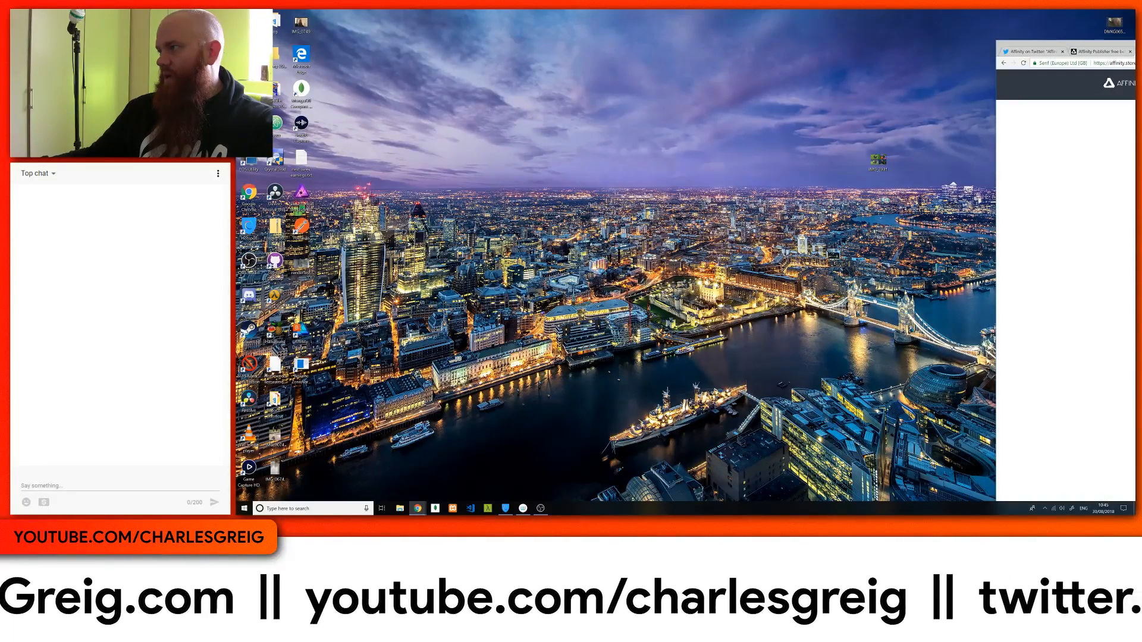
Download the Affinity Publisher Beta for Windows and install it to the default location with a desktop shortcut
left_click_drag(1130, 48, 812, 25)
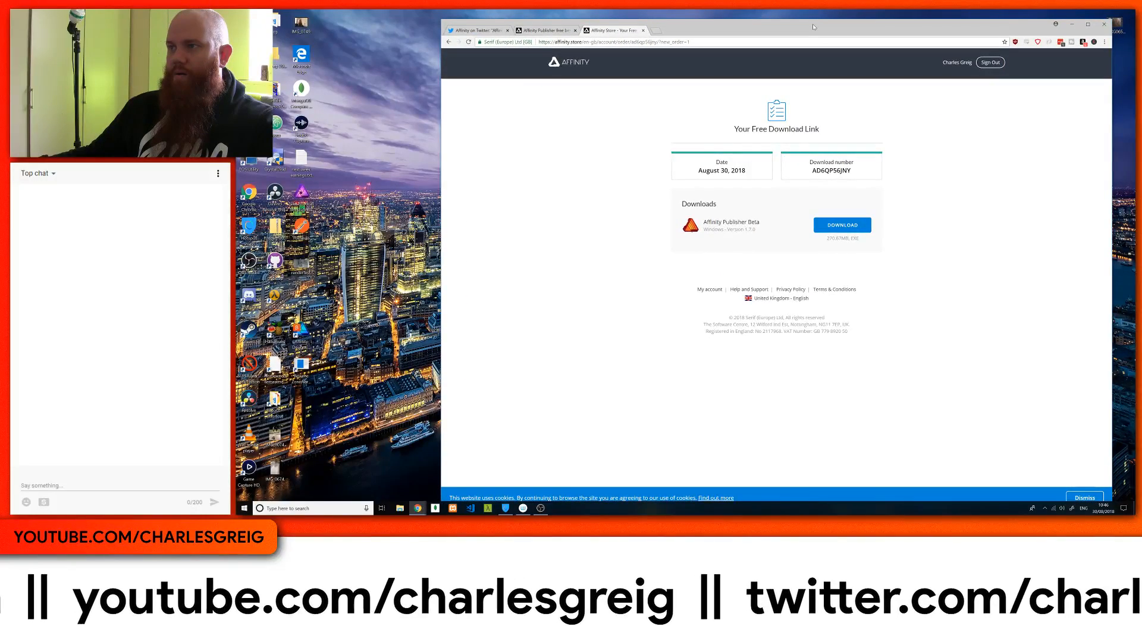
double_click(812, 26)
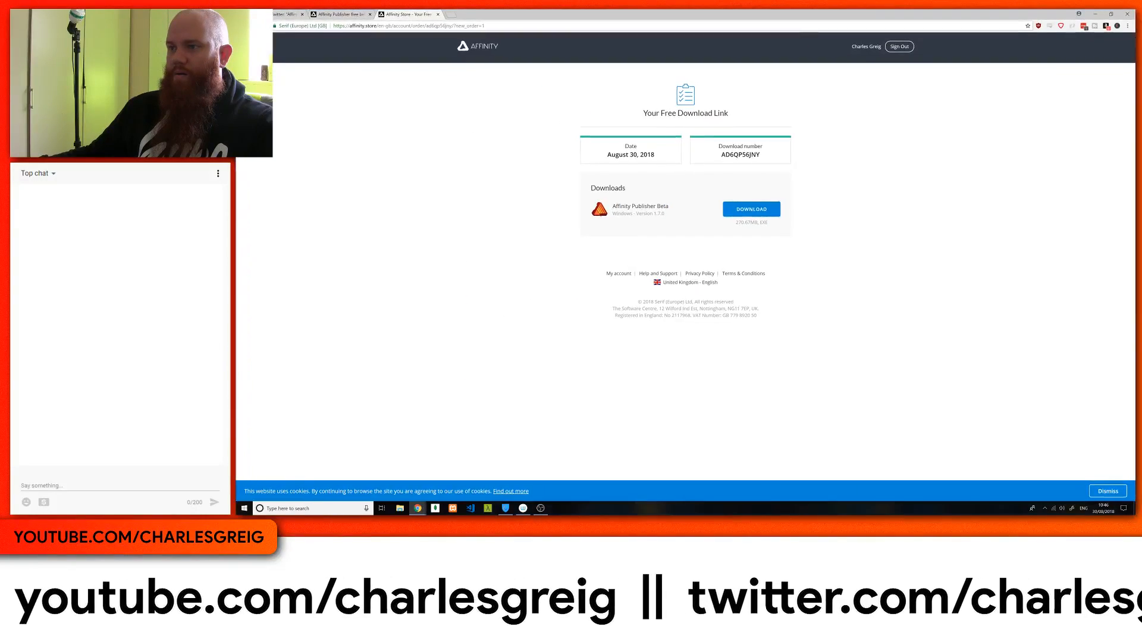
left_click(767, 213)
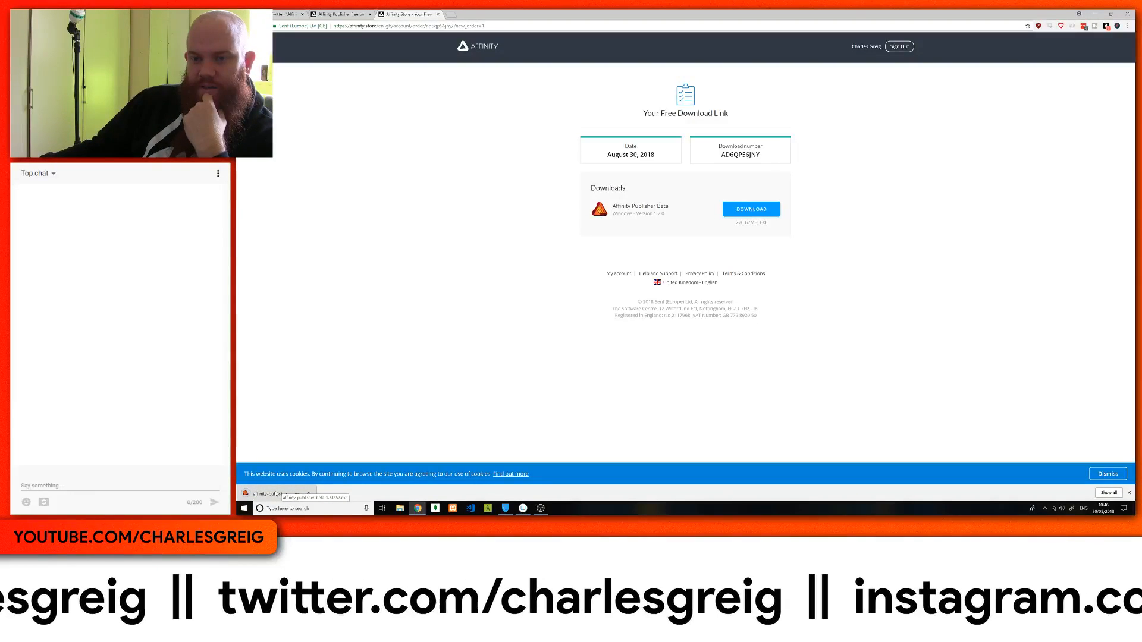
left_click(282, 495)
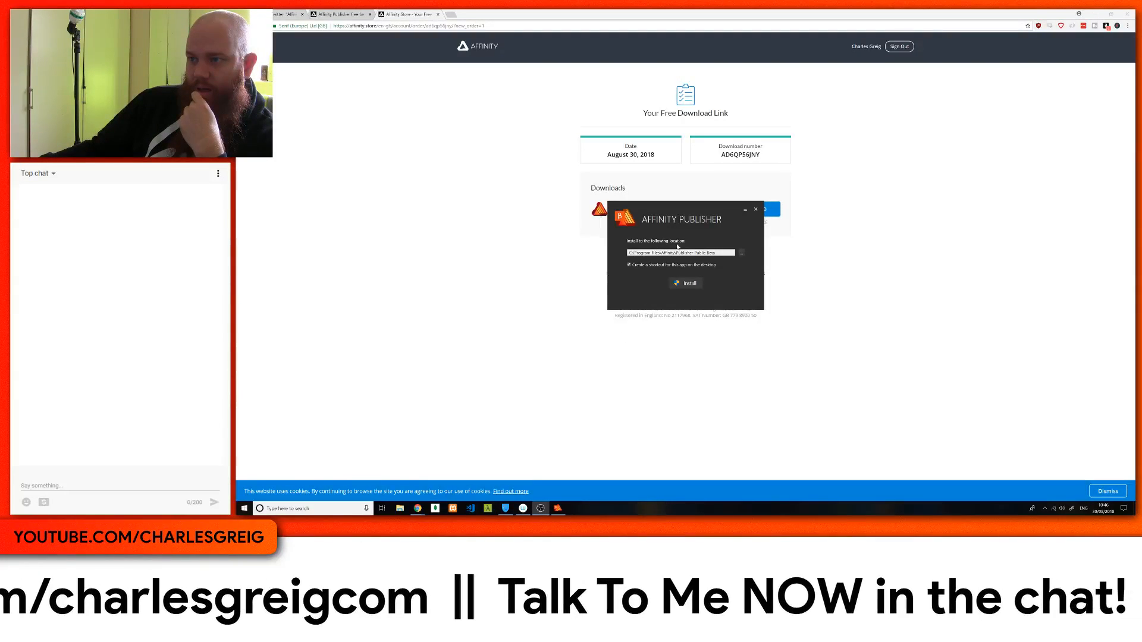
left_click(687, 284)
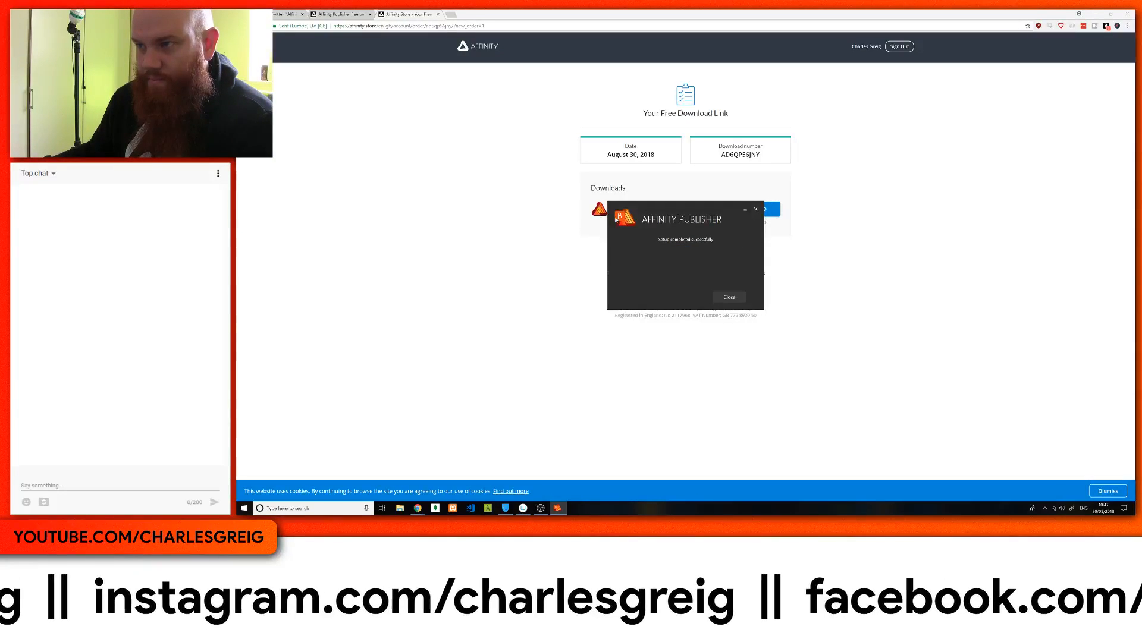
left_click(726, 297)
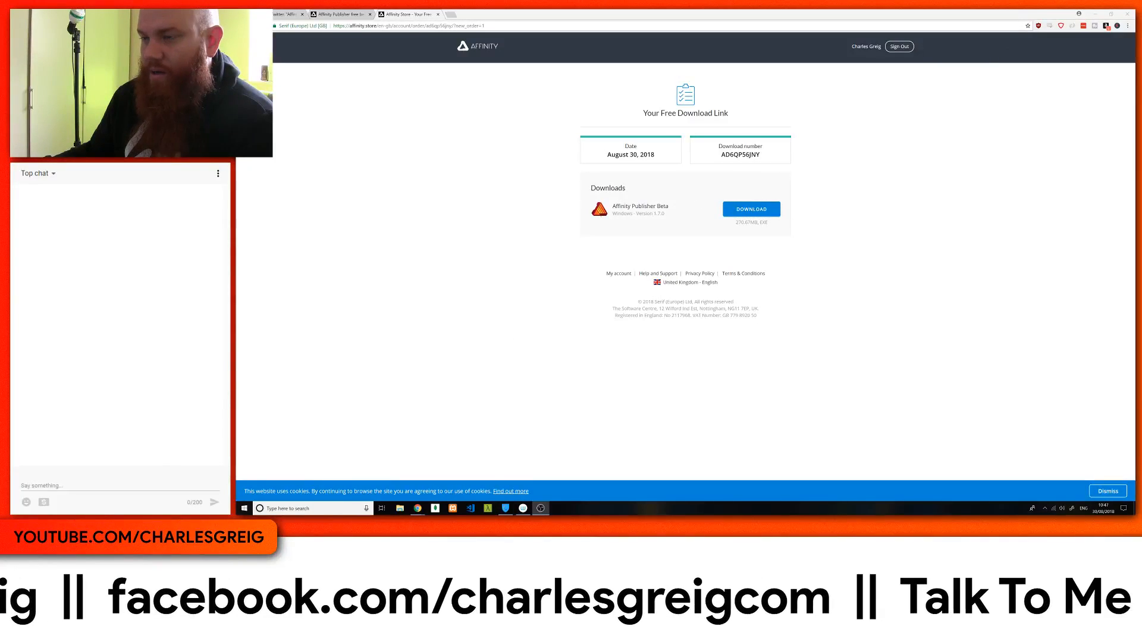
Launch Affinity Publisher from its desktop shortcut, accept the licence agreement and maximize the window
left_click(1095, 14)
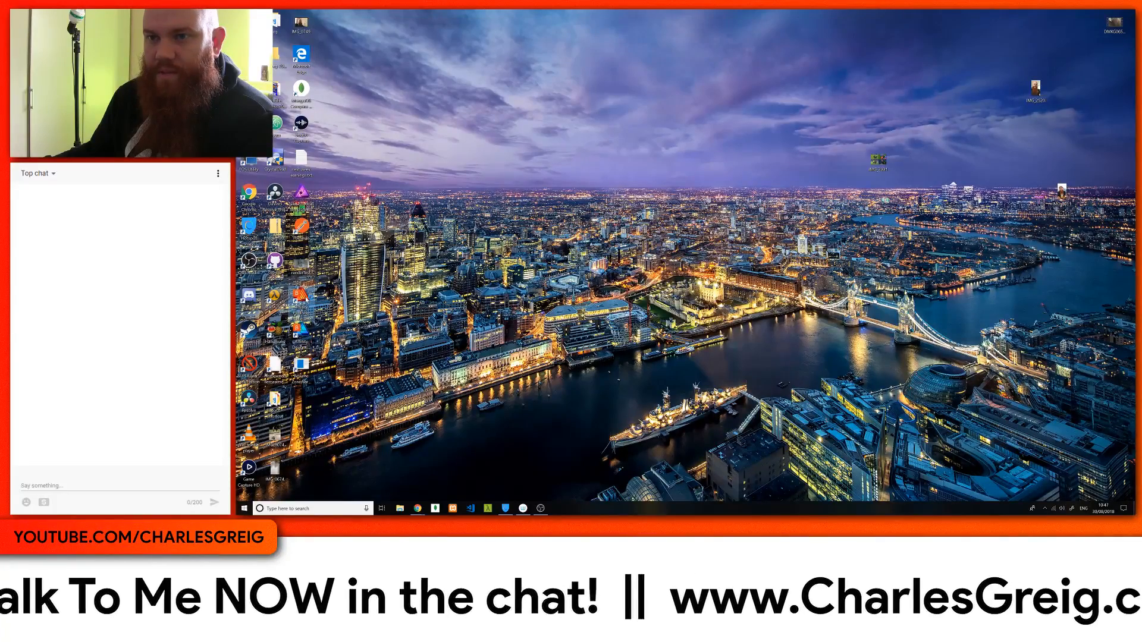
double_click(309, 295)
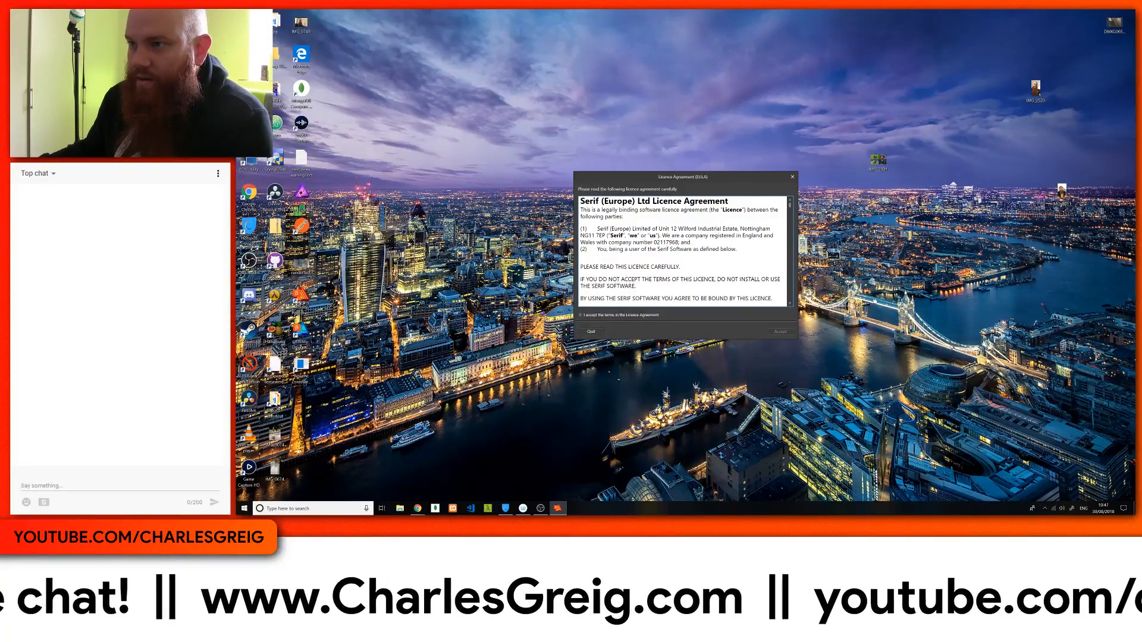
left_click(580, 315)
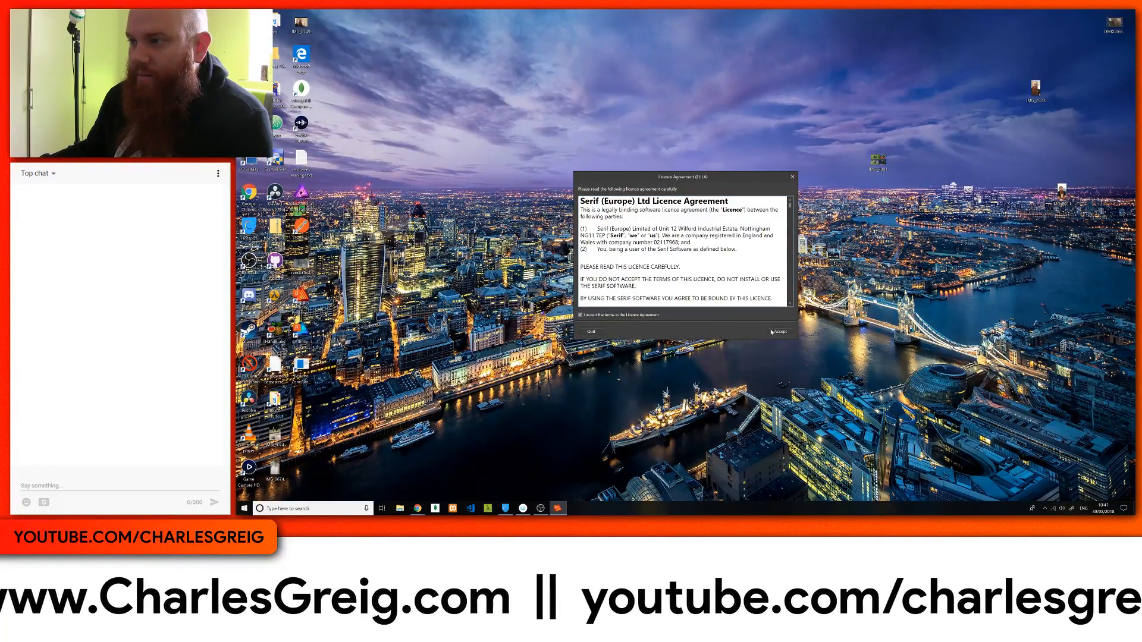
left_click(774, 332)
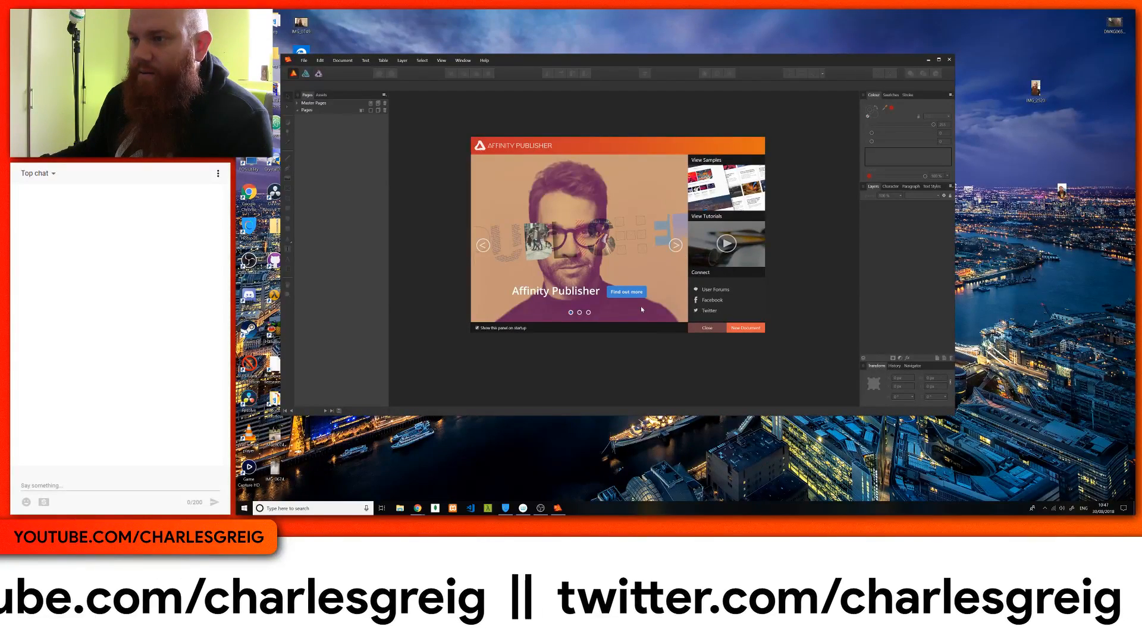
double_click(649, 62)
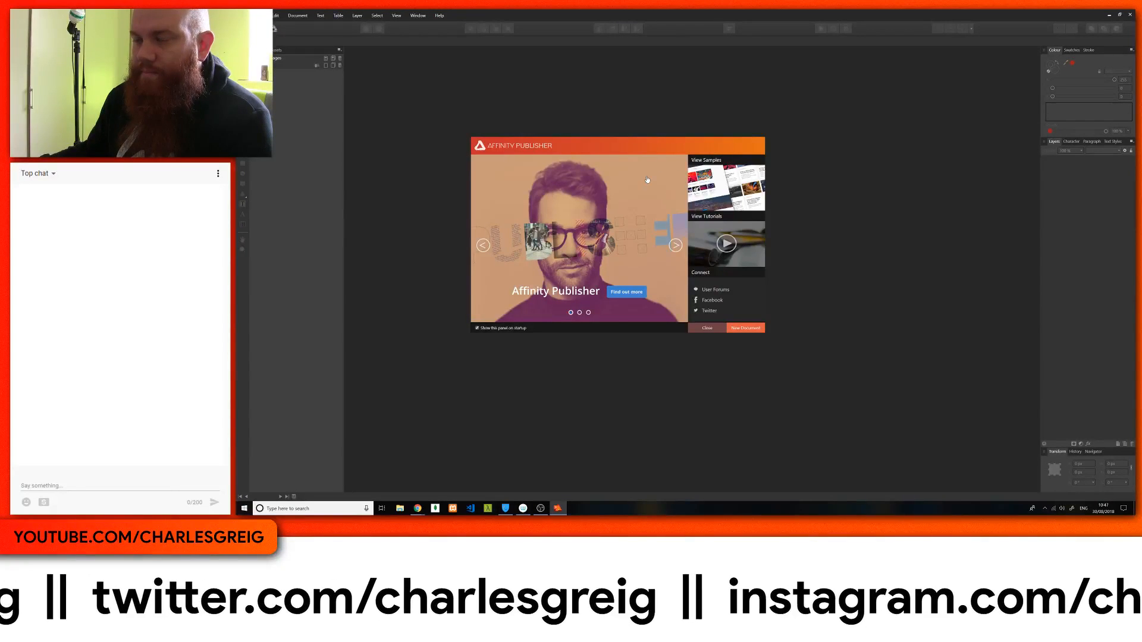
Look through the welcome panel's slides and the online list of Affinity Publisher desktop tutorial videos
left_click(676, 247)
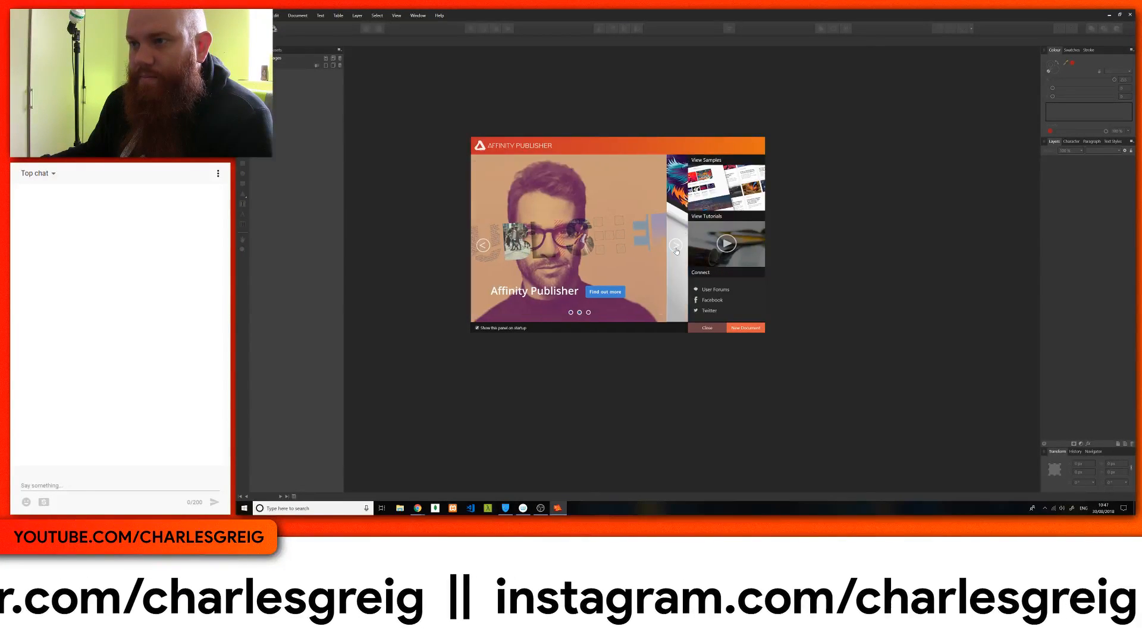
left_click(675, 247)
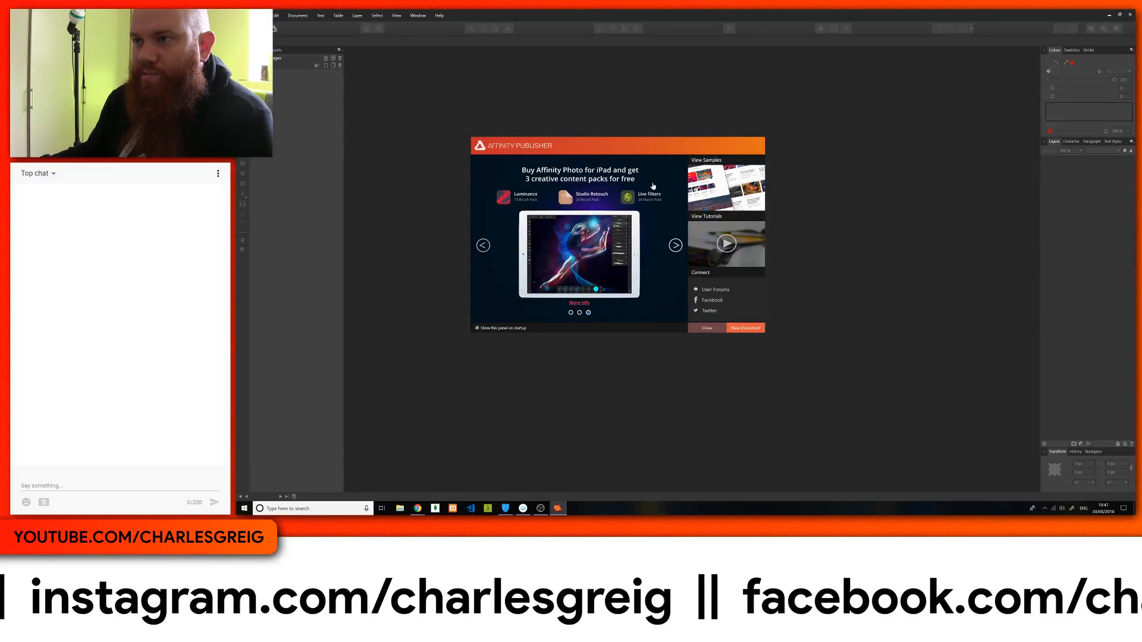
left_click(676, 246)
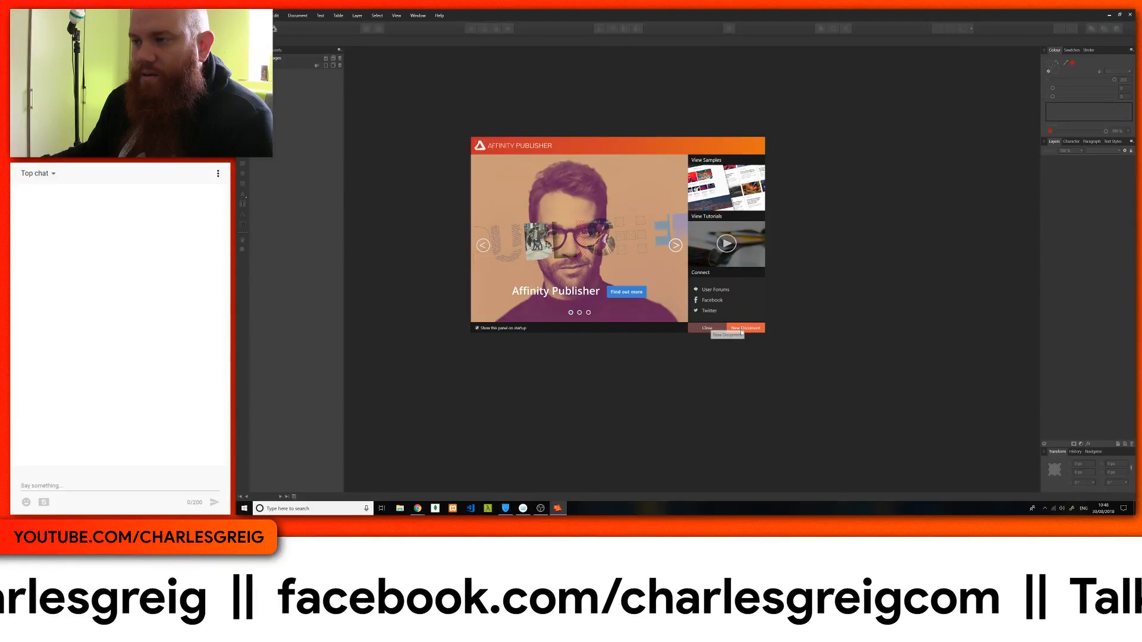
left_click(727, 243)
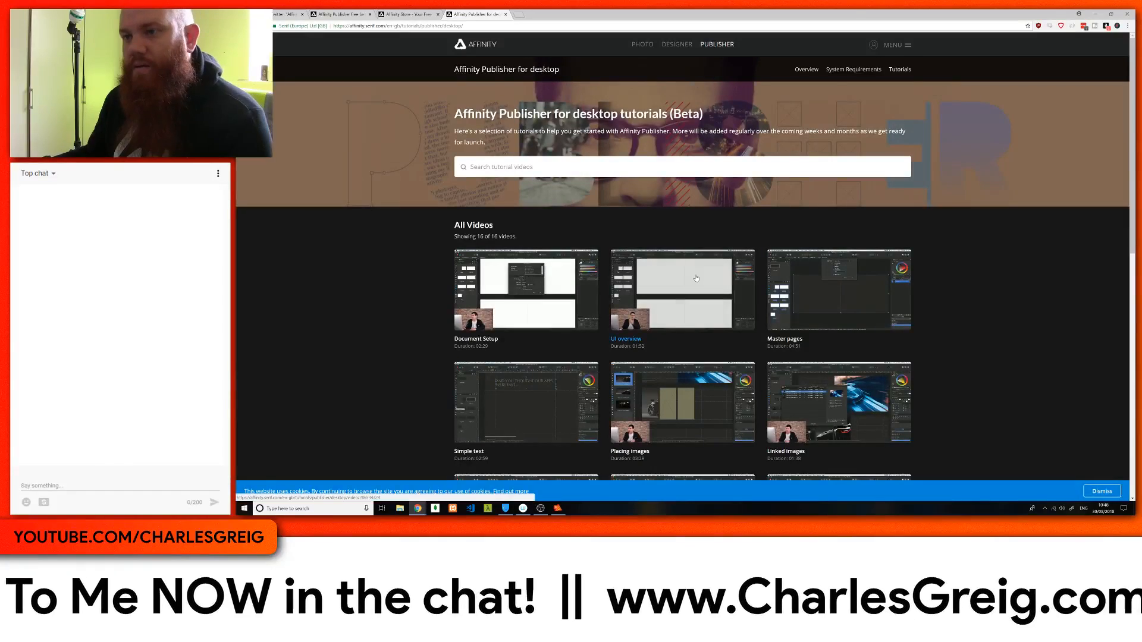
scroll(699, 275, "down", 3)
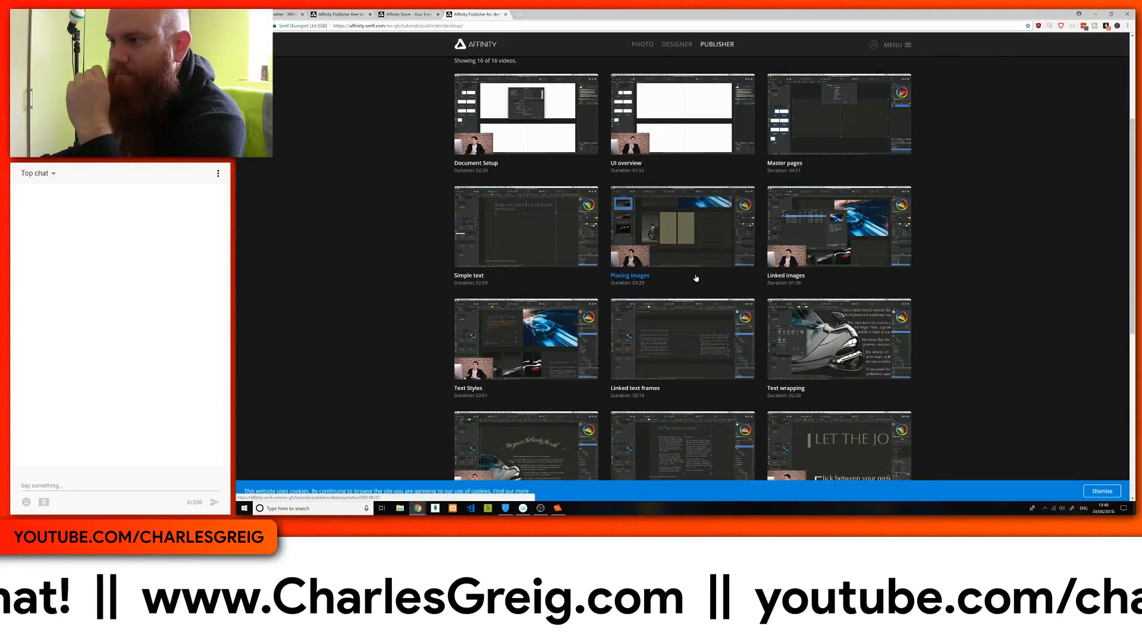
scroll(696, 278, "down", 2)
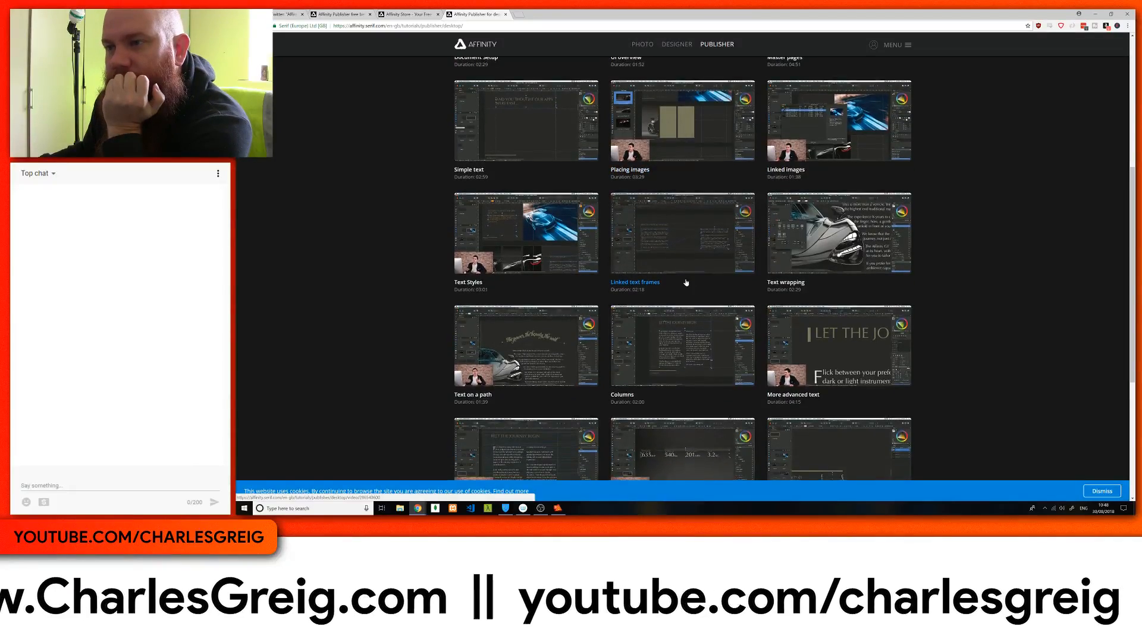
scroll(696, 279, "down", 4)
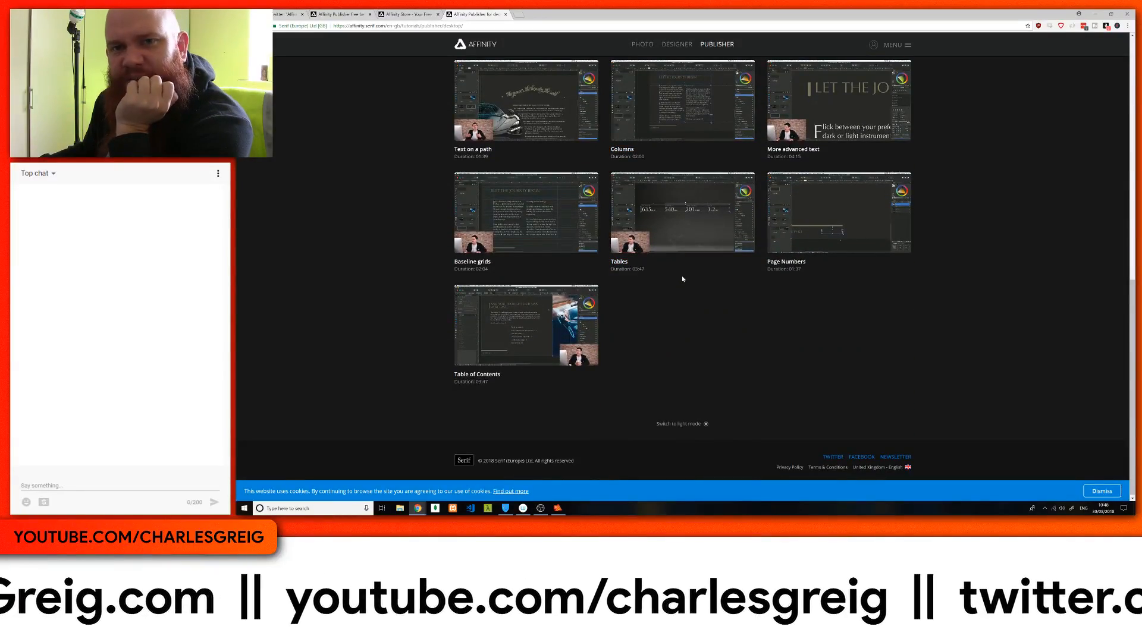
scroll(682, 279, "up", 9)
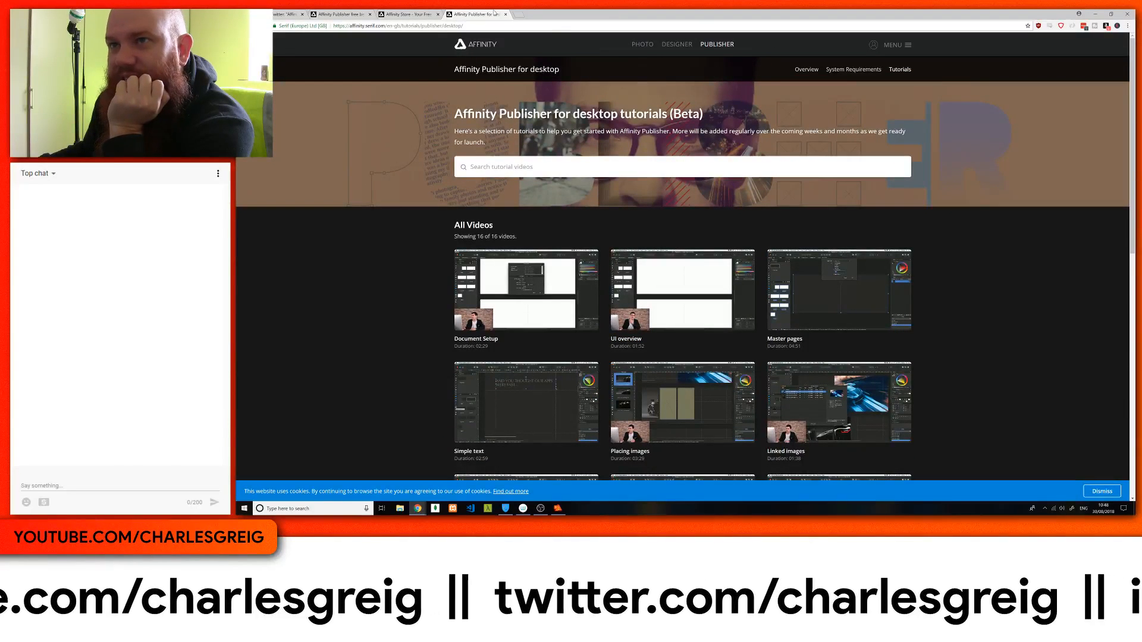
Return to Affinity Publisher and create a portrait A4 print document in millimetres at 300 DPI with margins included
left_click(1098, 16)
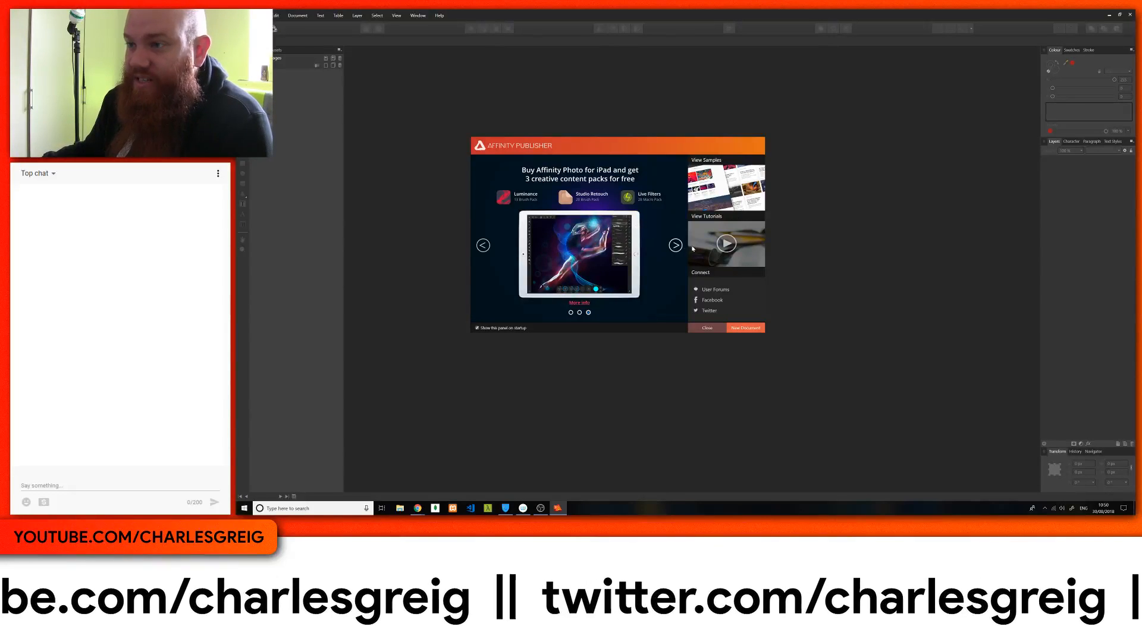
left_click(747, 328)
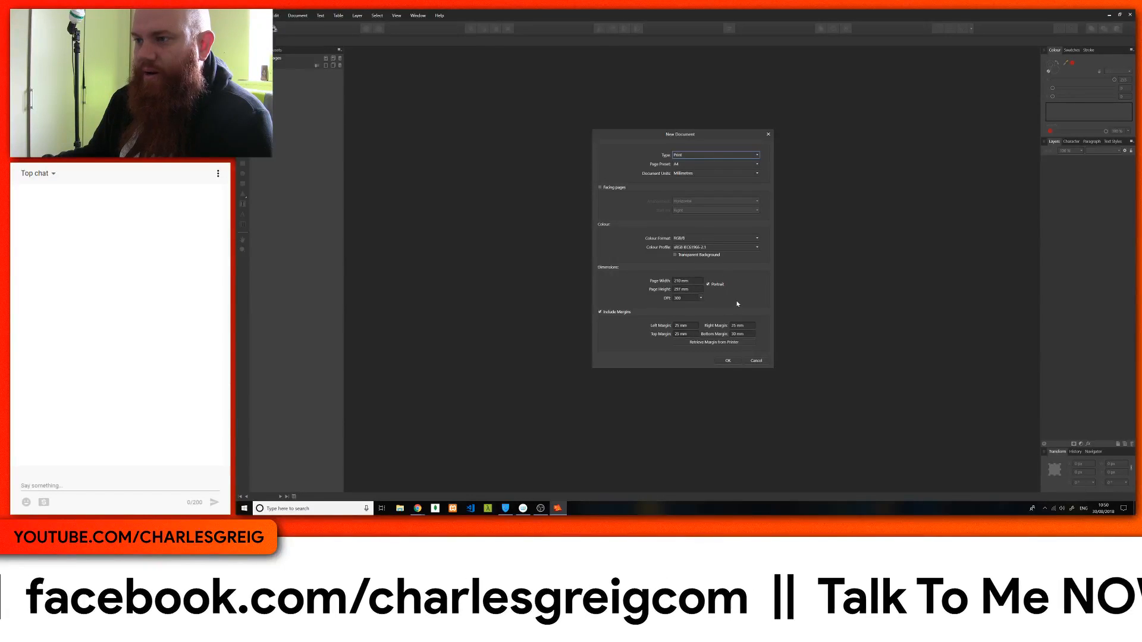
left_click(733, 361)
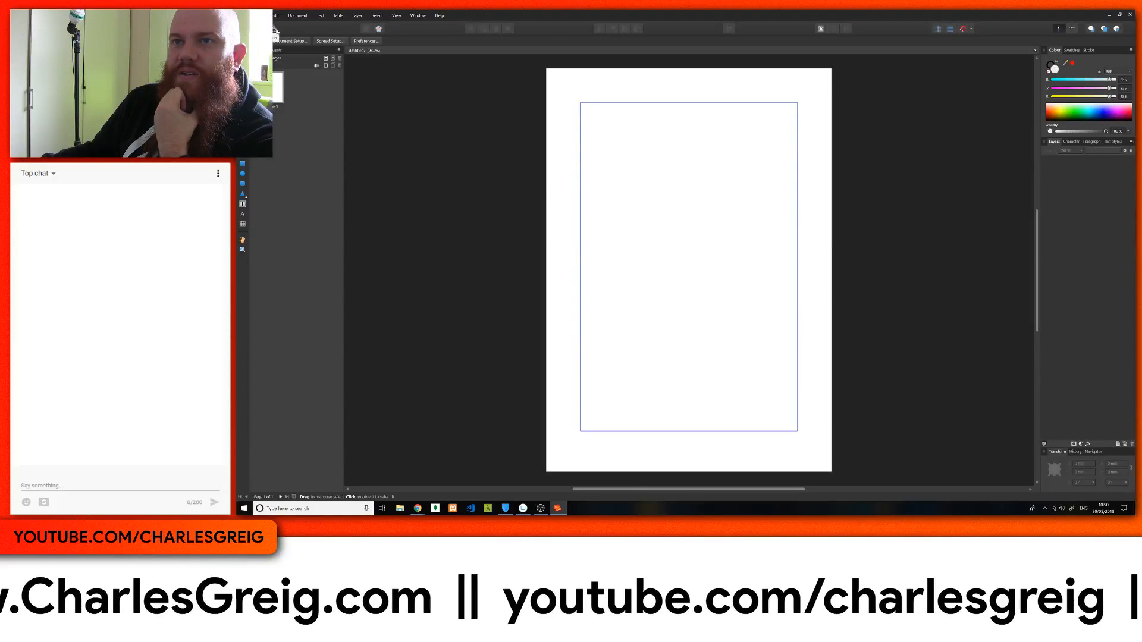
Try to switch the document to the Vector persona and to the Photo persona
left_click(274, 31)
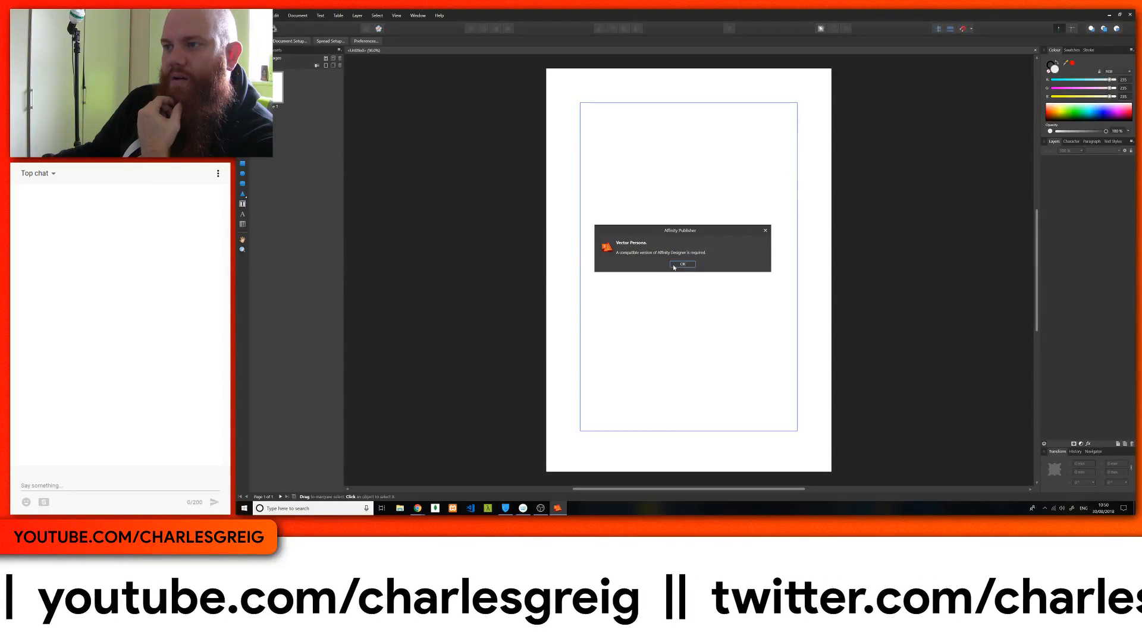
left_click(676, 265)
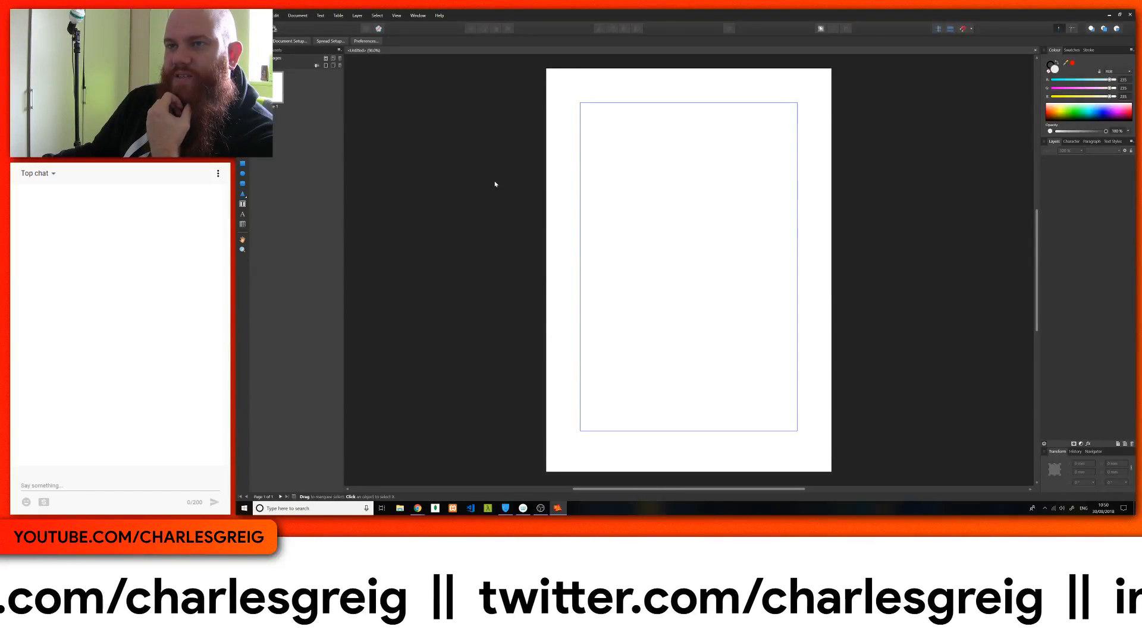
left_click(275, 30)
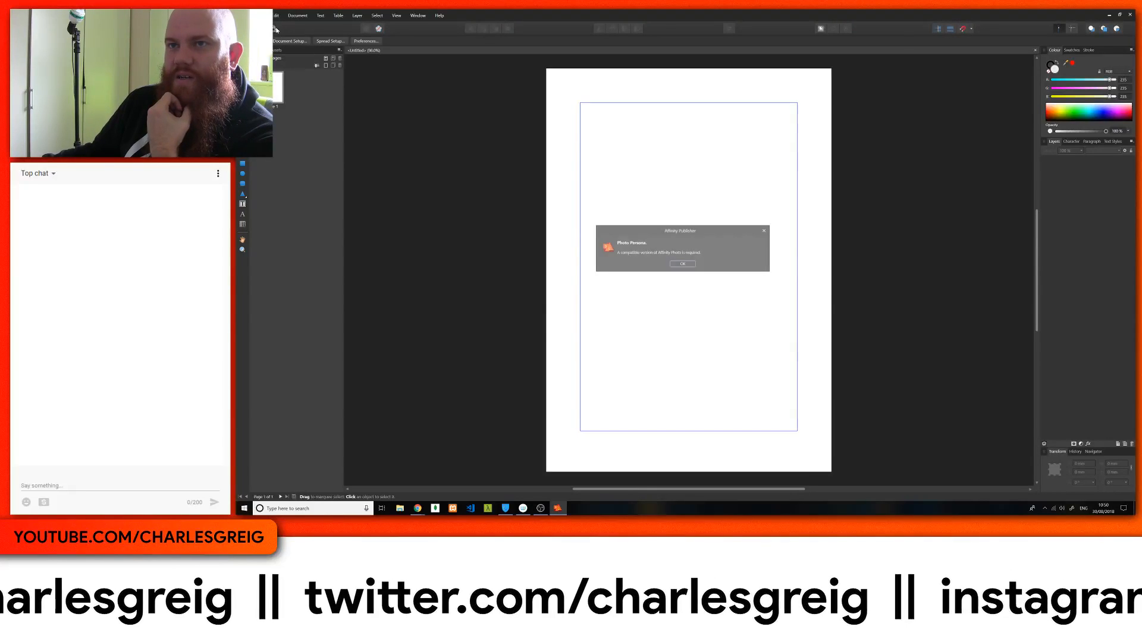
left_click(682, 264)
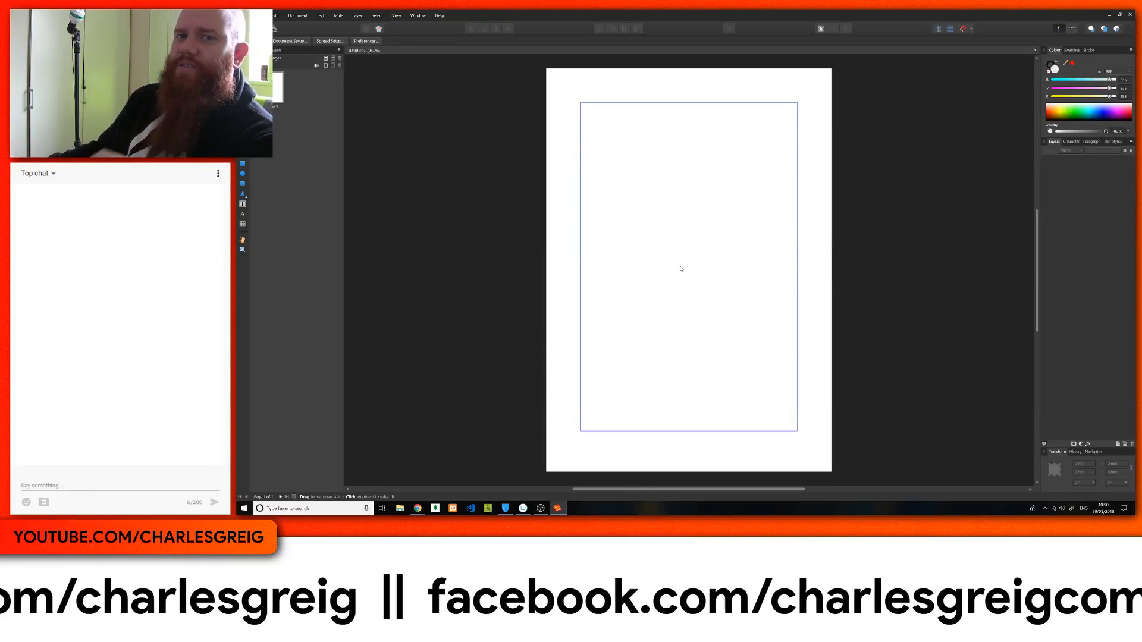
Launch Affinity Photo and go to the download page for its new version
left_click(243, 511)
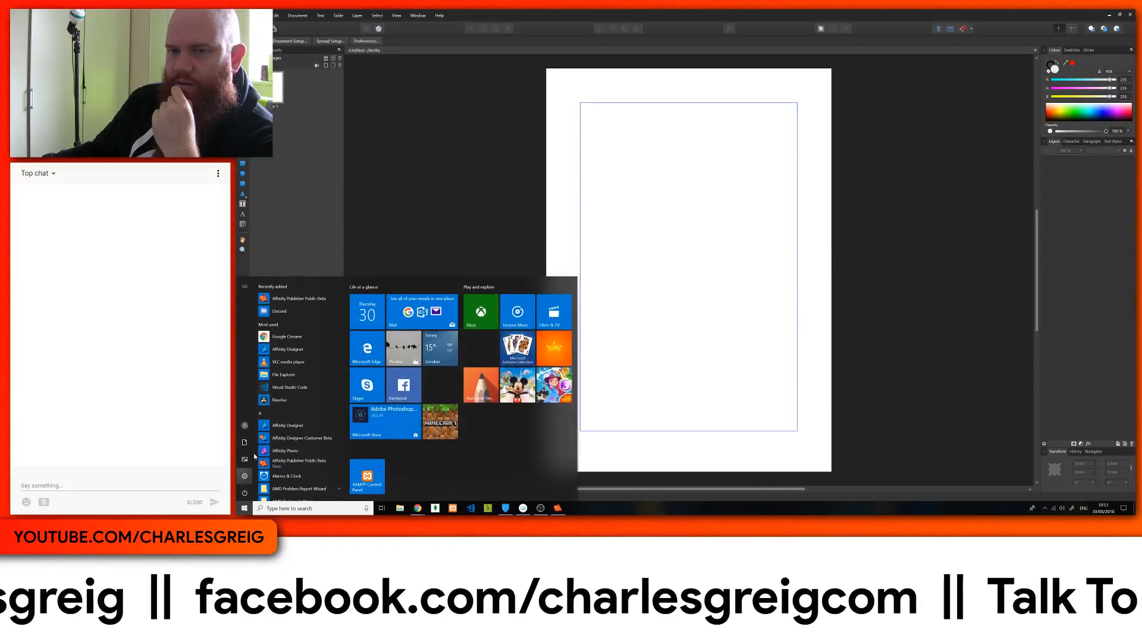
left_click(286, 451)
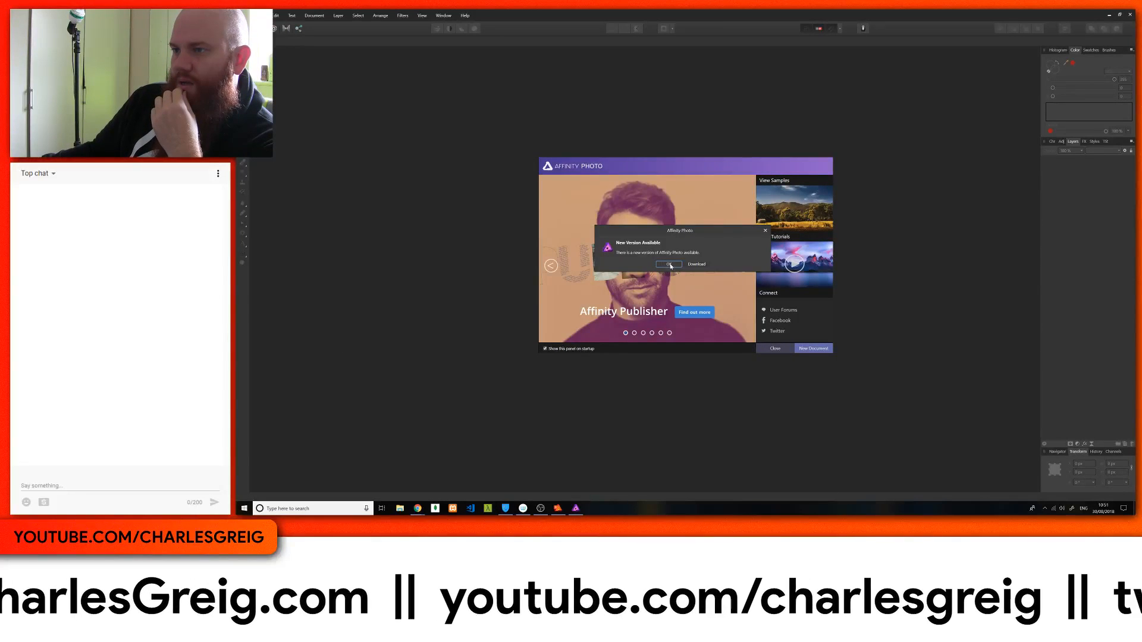
left_click(693, 264)
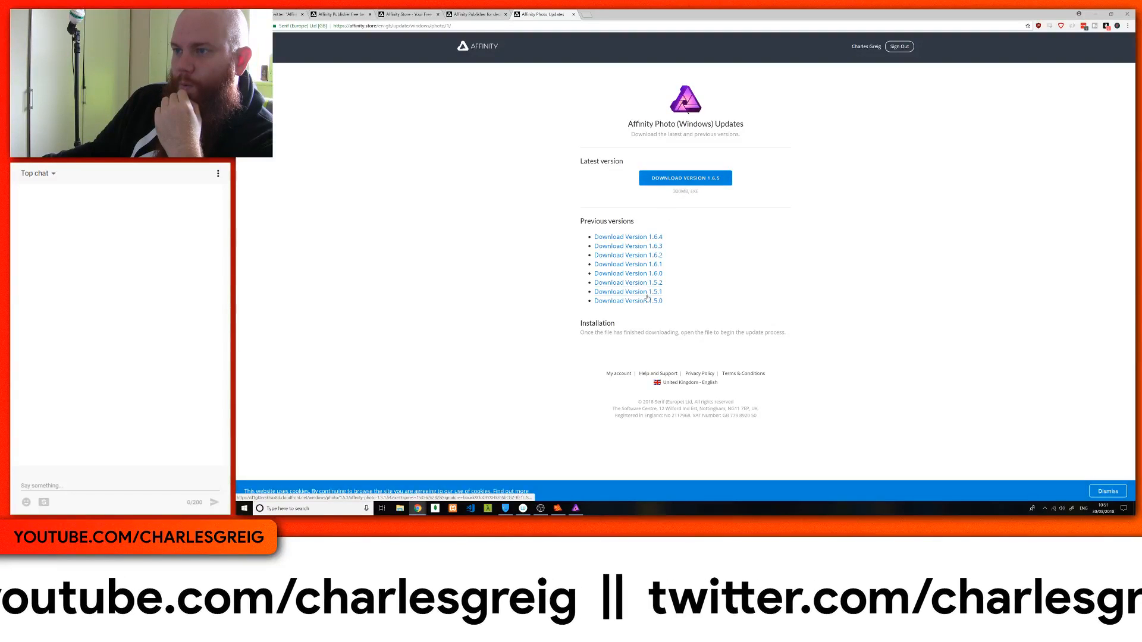
Try to update Affinity Photo with the version 1.6.4 installer and cancel its setup
left_click(652, 236)
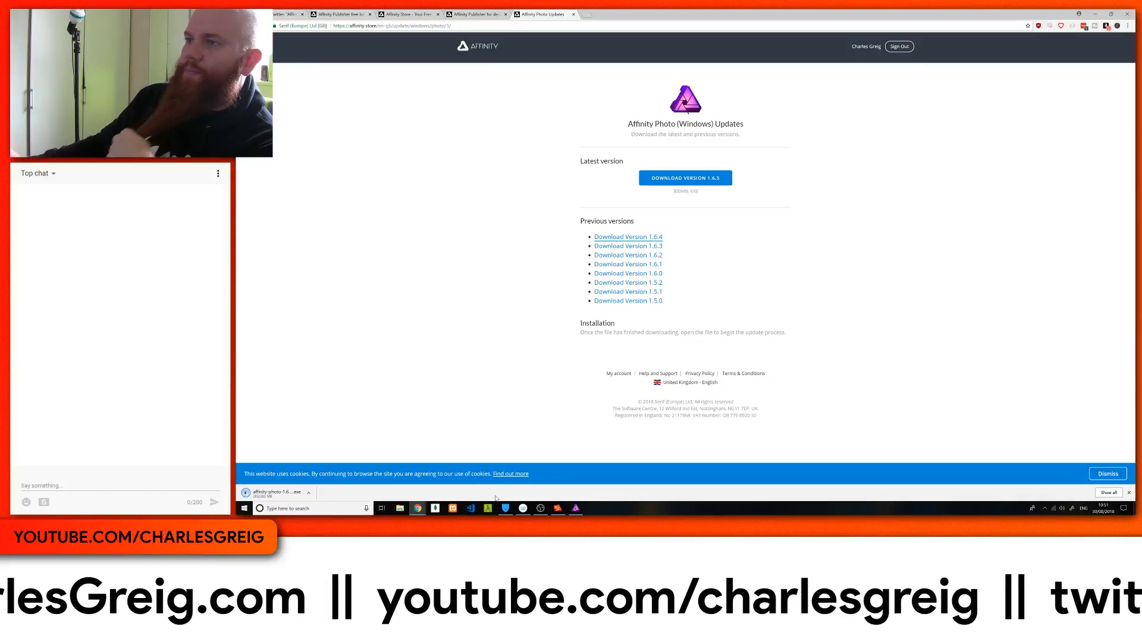
left_click(292, 494)
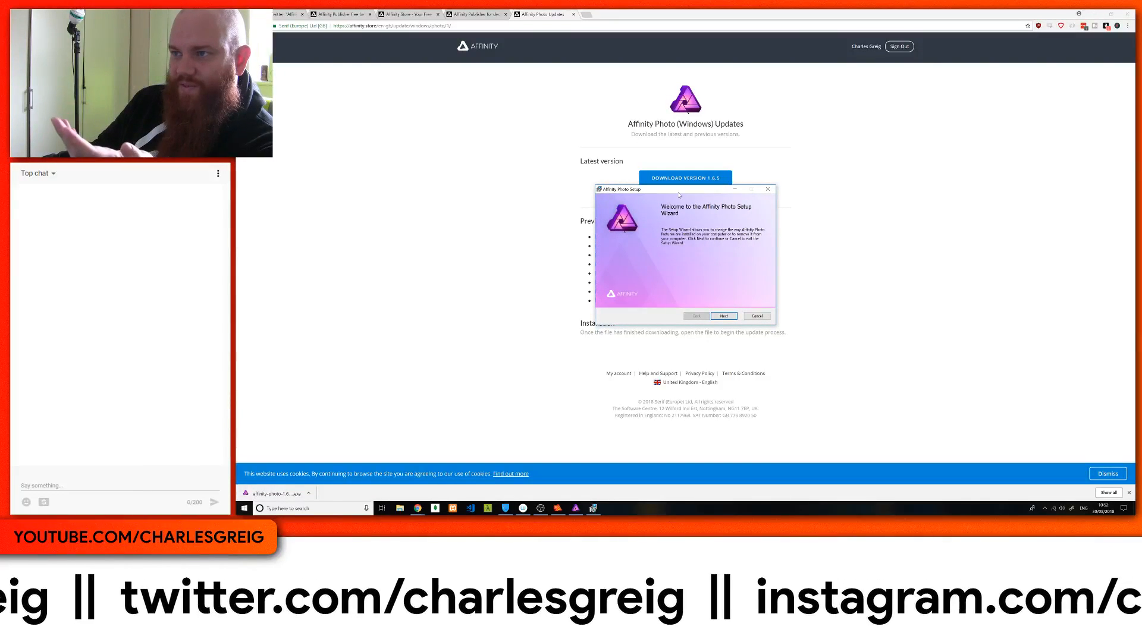
left_click(722, 315)
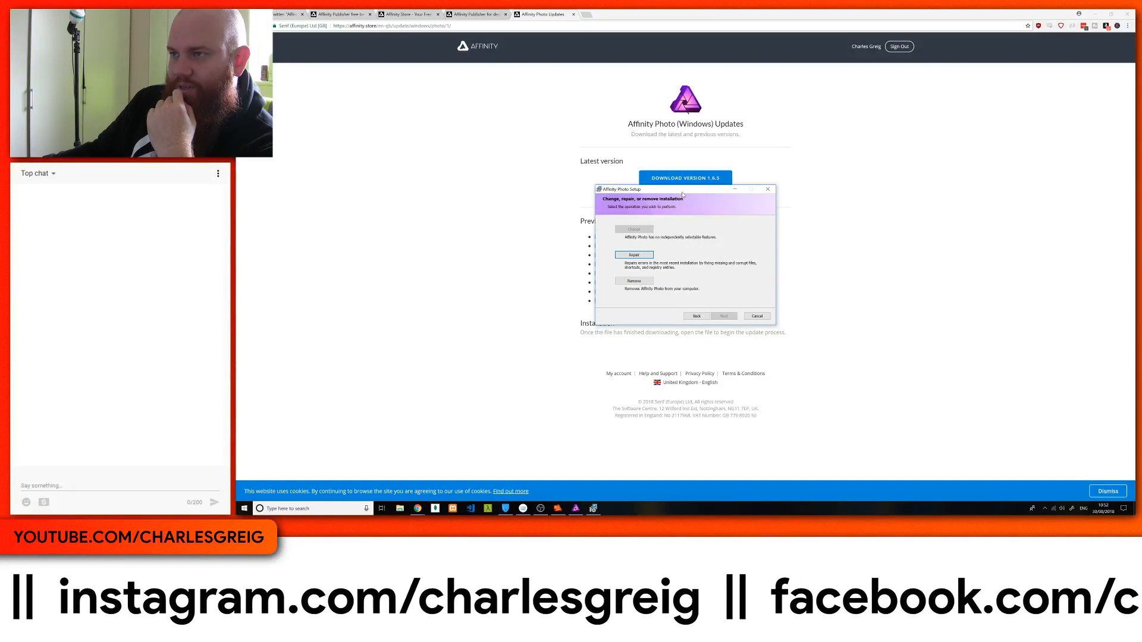
left_click(753, 316)
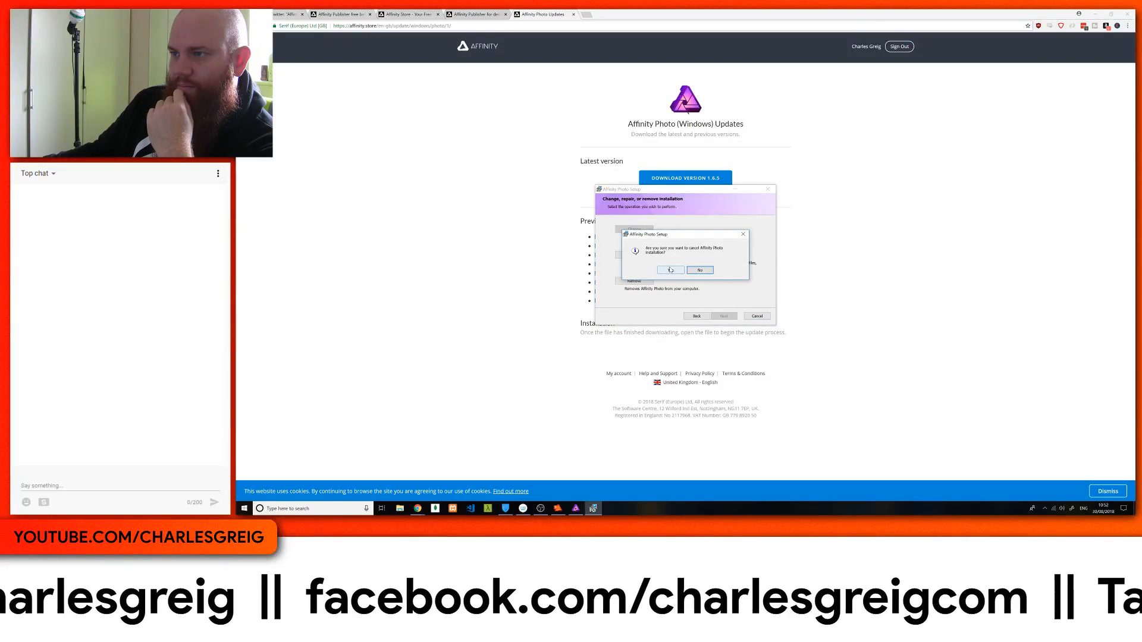
left_click(670, 271)
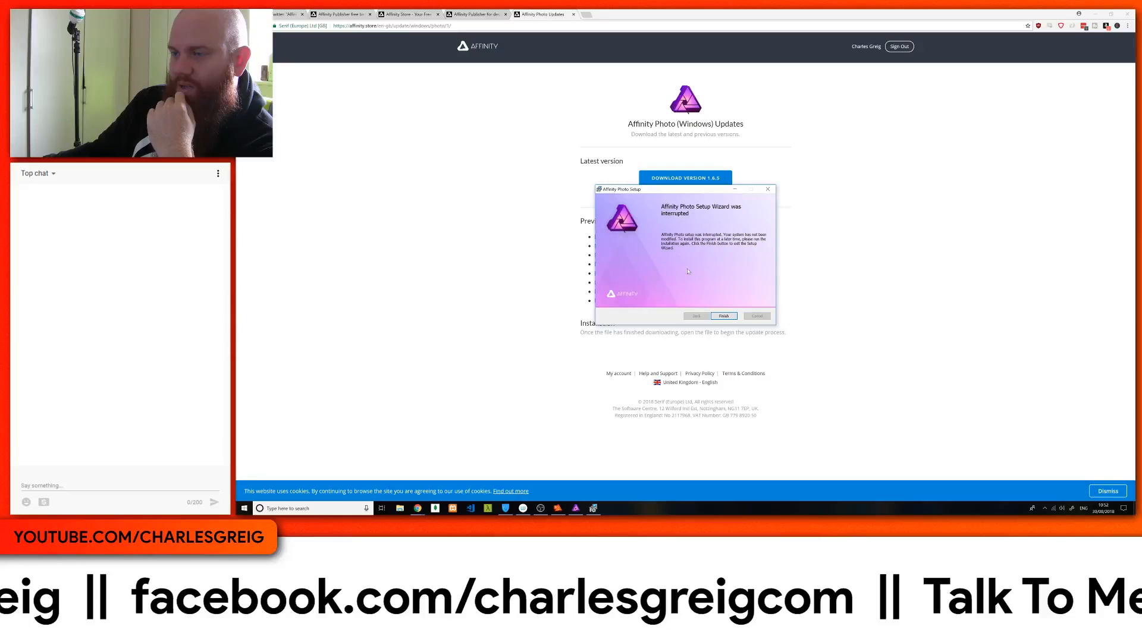
left_click(723, 316)
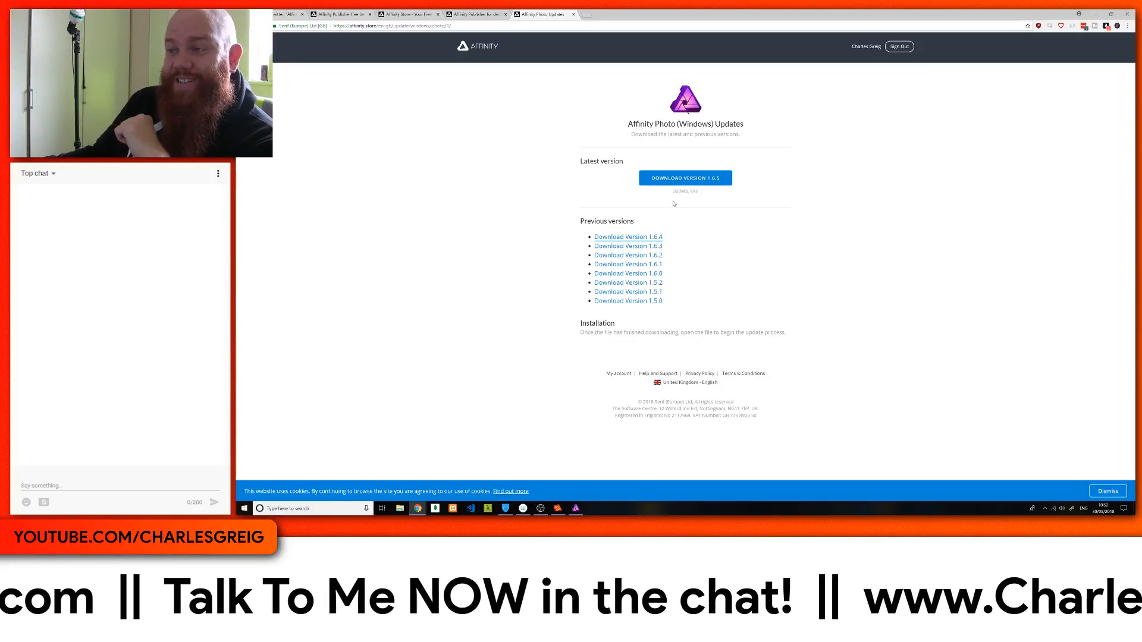
Download version 1.6.5 of Affinity Photo from the updates page
left_click(684, 178)
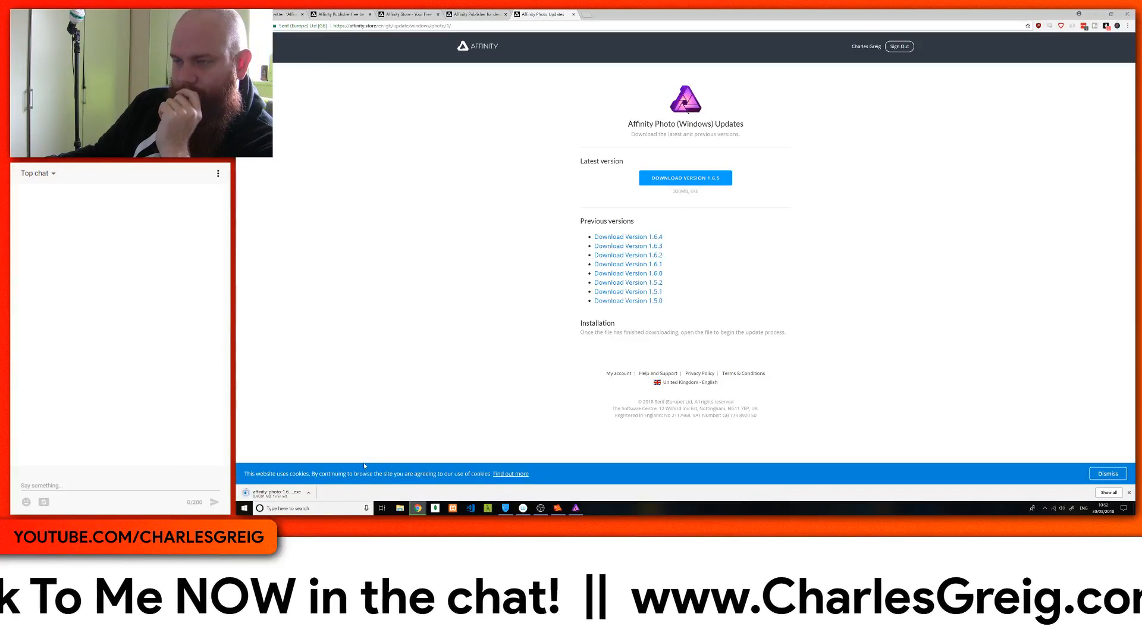
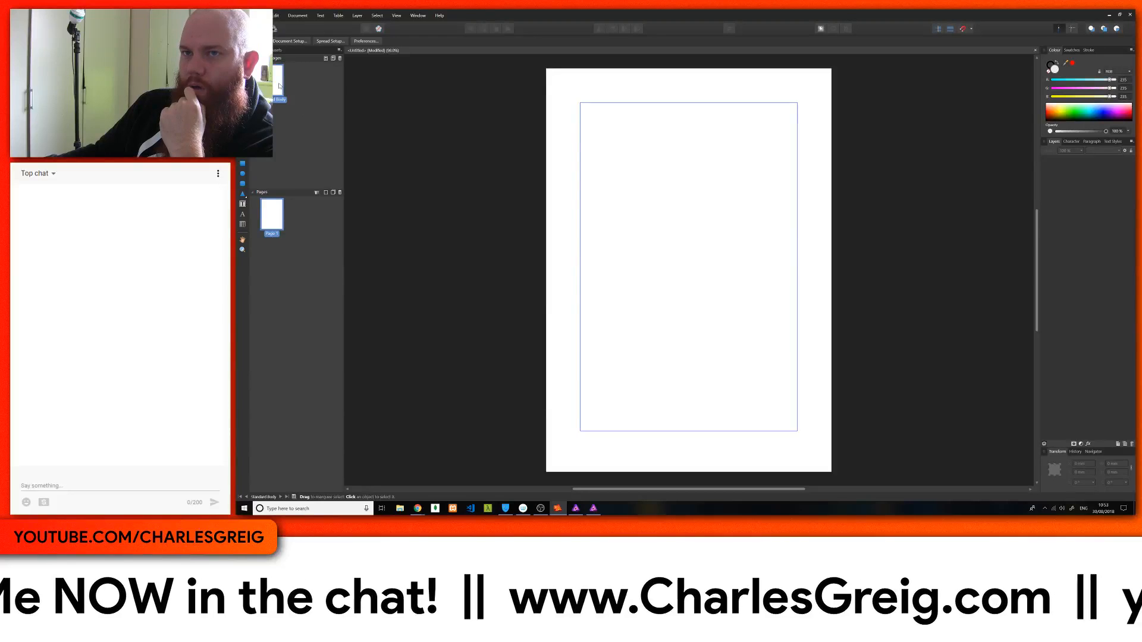
On the master page, create a violet rectangle as a header band spanning the page width, about 49 mm high and near the upper edge
left_click(278, 80)
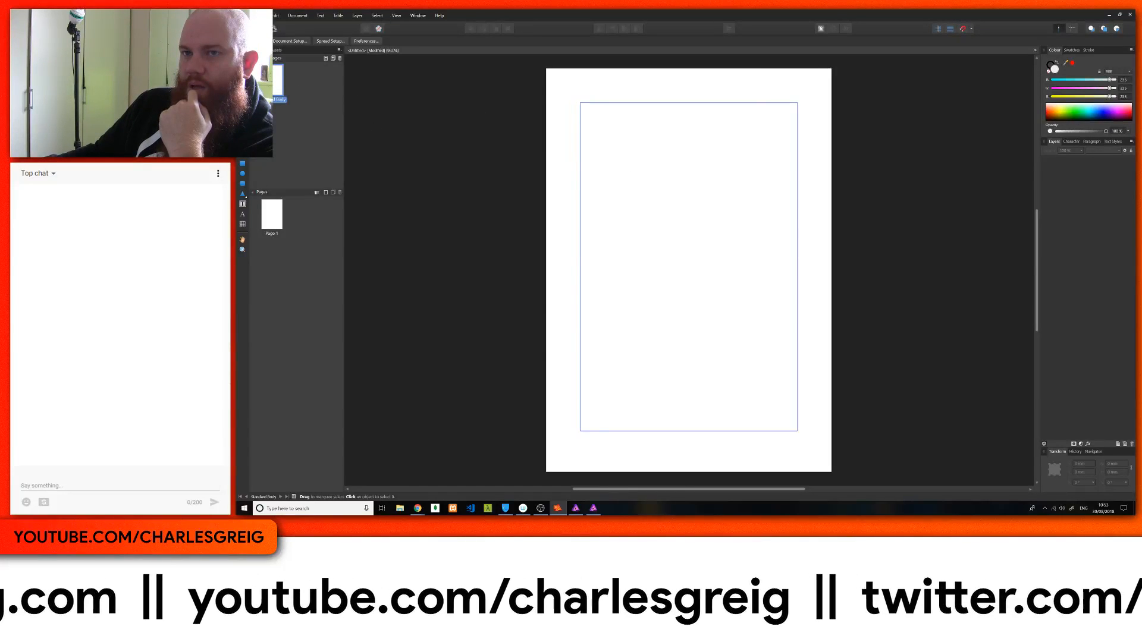
key("m")
left_click_drag(549, 105, 747, 226)
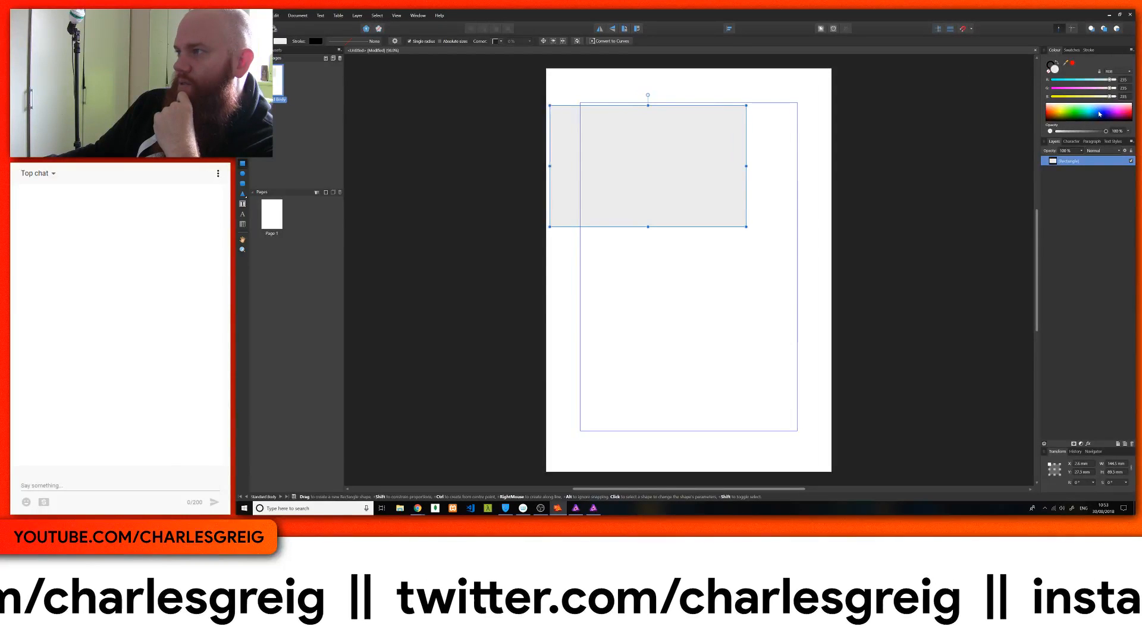
left_click_drag(1100, 114, 1109, 114)
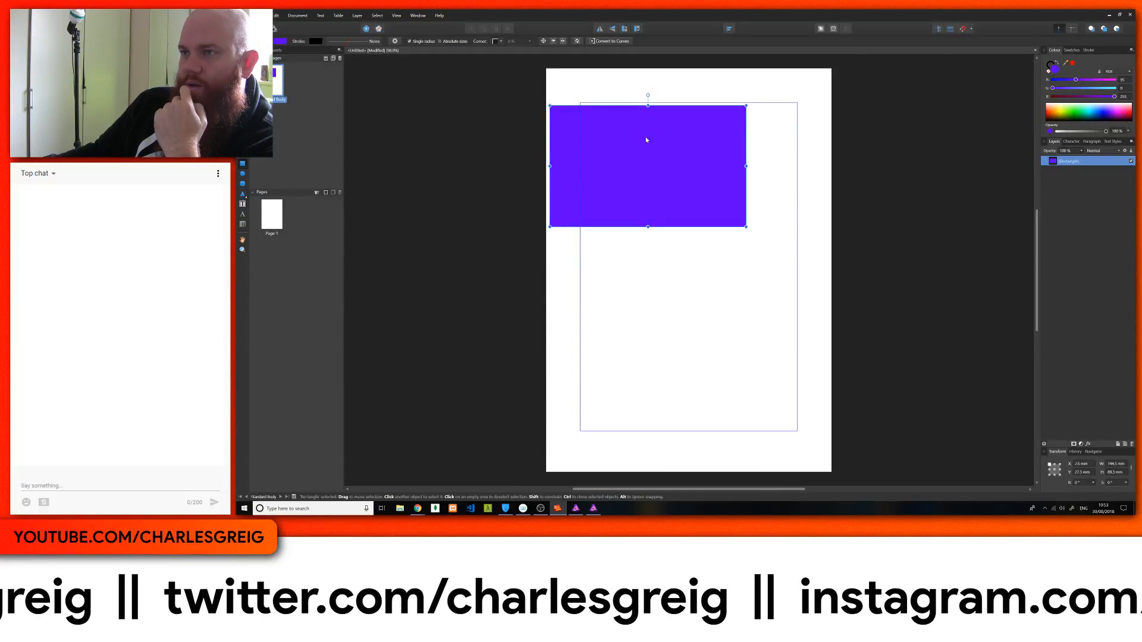
left_click_drag(646, 140, 643, 114)
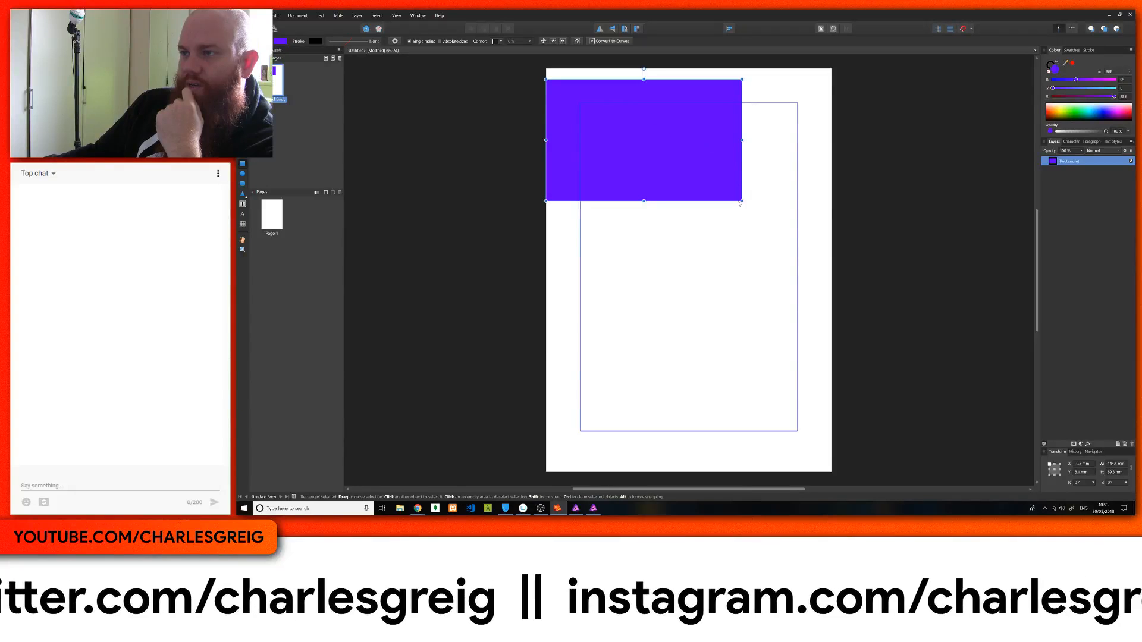
left_click_drag(739, 202, 831, 146)
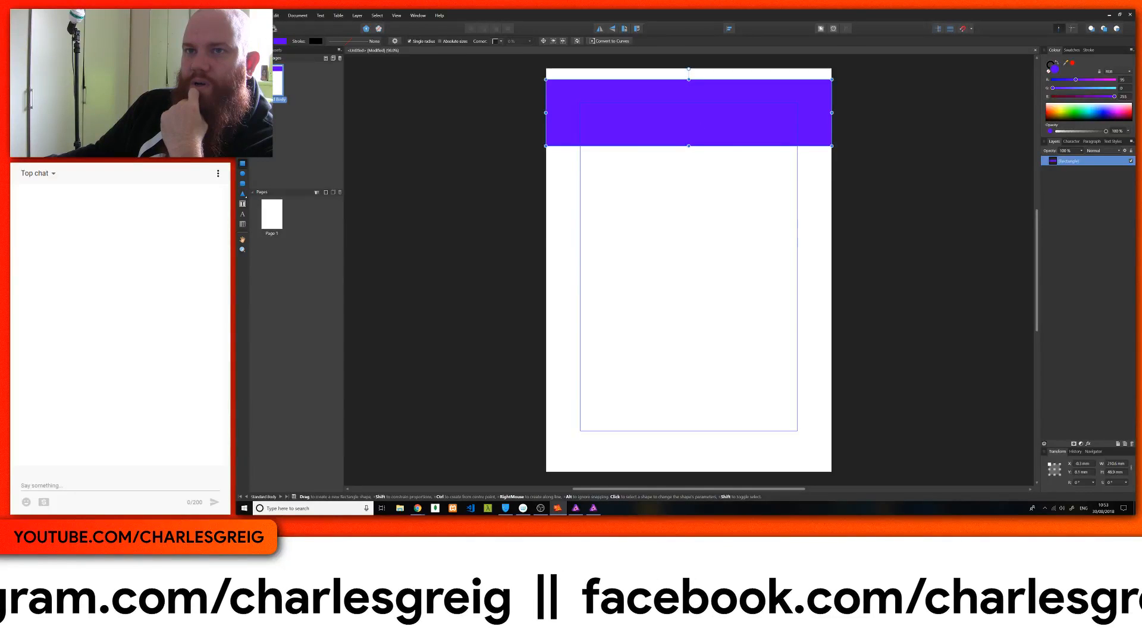
Fill the header band with a vertical linear gradient running from violet at the bottom to cyan at the top
key("g")
left_click_drag(614, 136, 614, 77)
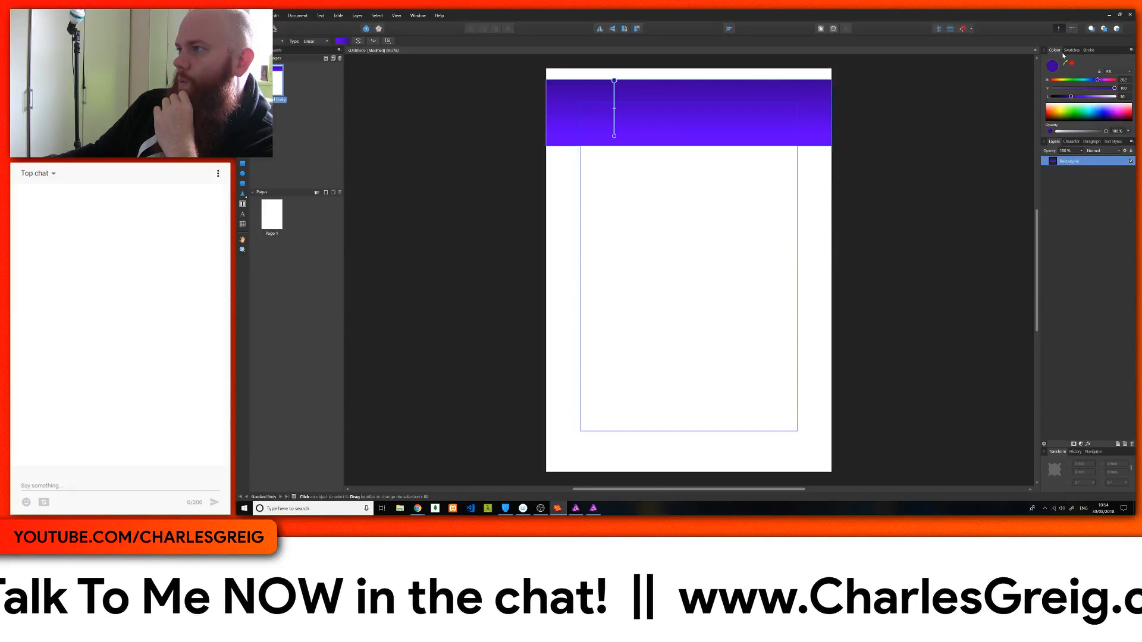
left_click_drag(1080, 111, 1092, 114)
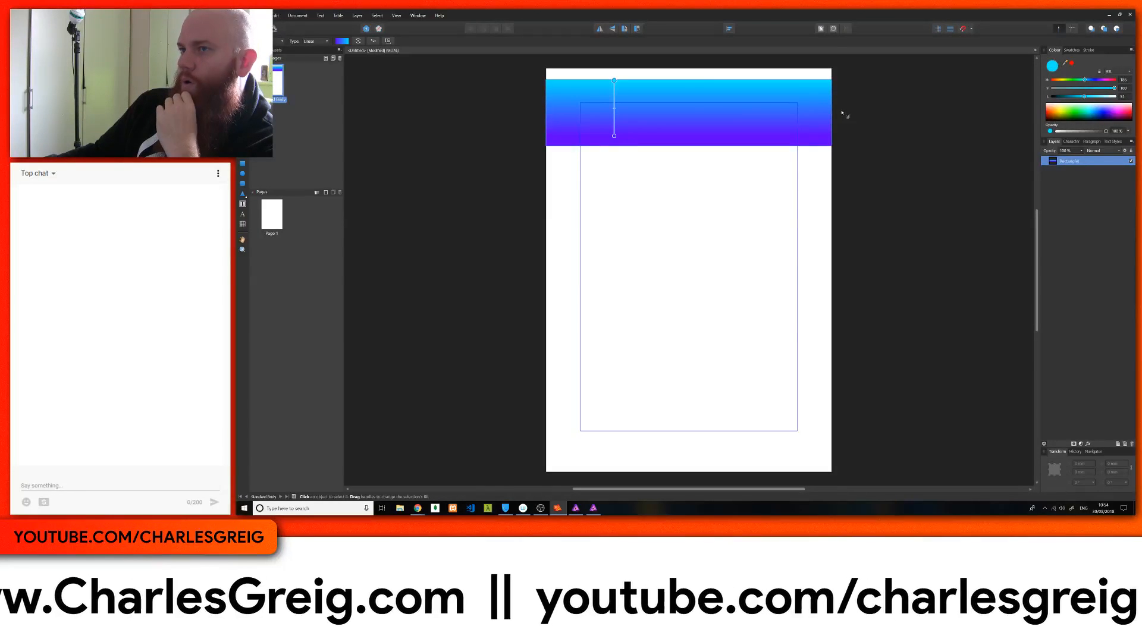
Add a text frame across the header band with the title "Mikes Water Treatment Supplies" and nudge it slightly into place
left_click(244, 203)
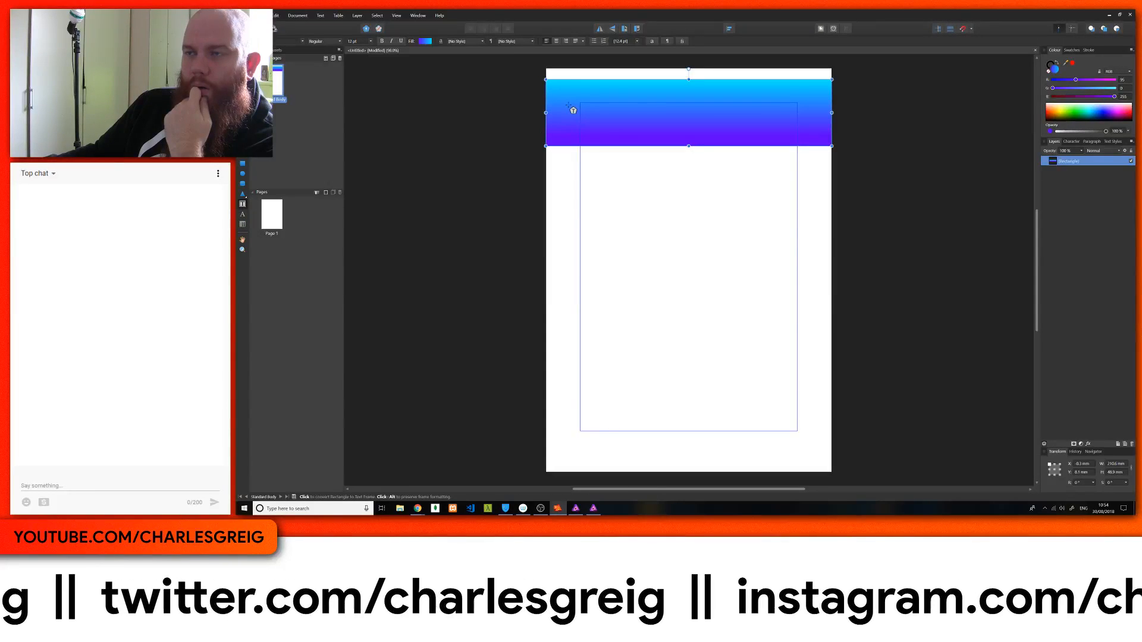
left_click_drag(567, 93, 793, 134)
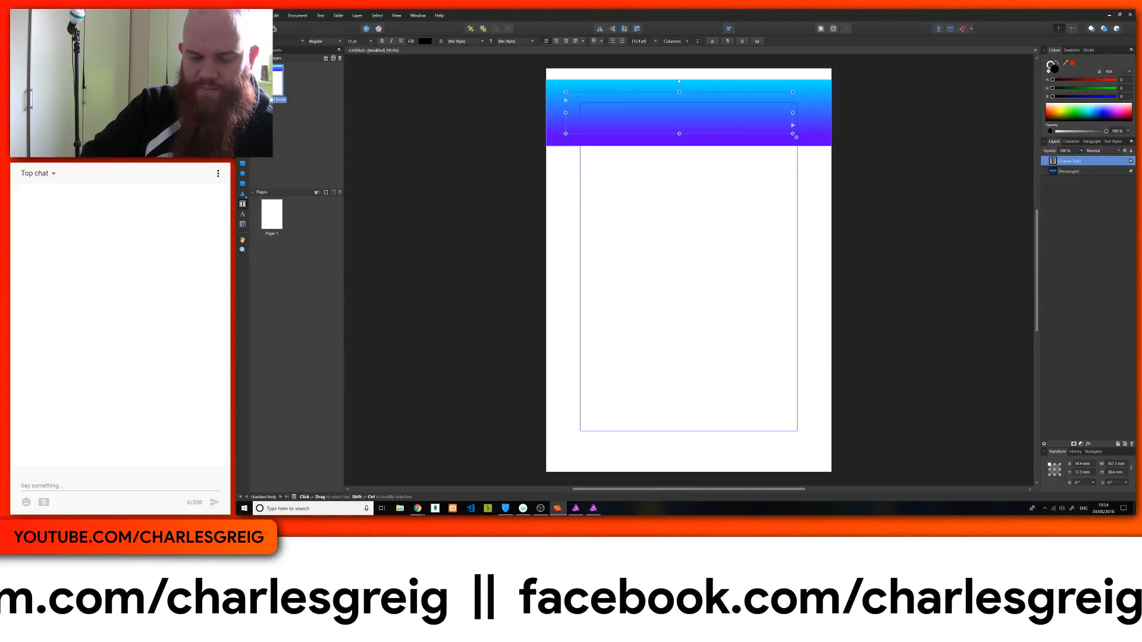
type("Mikes Water Treatment Supplies")
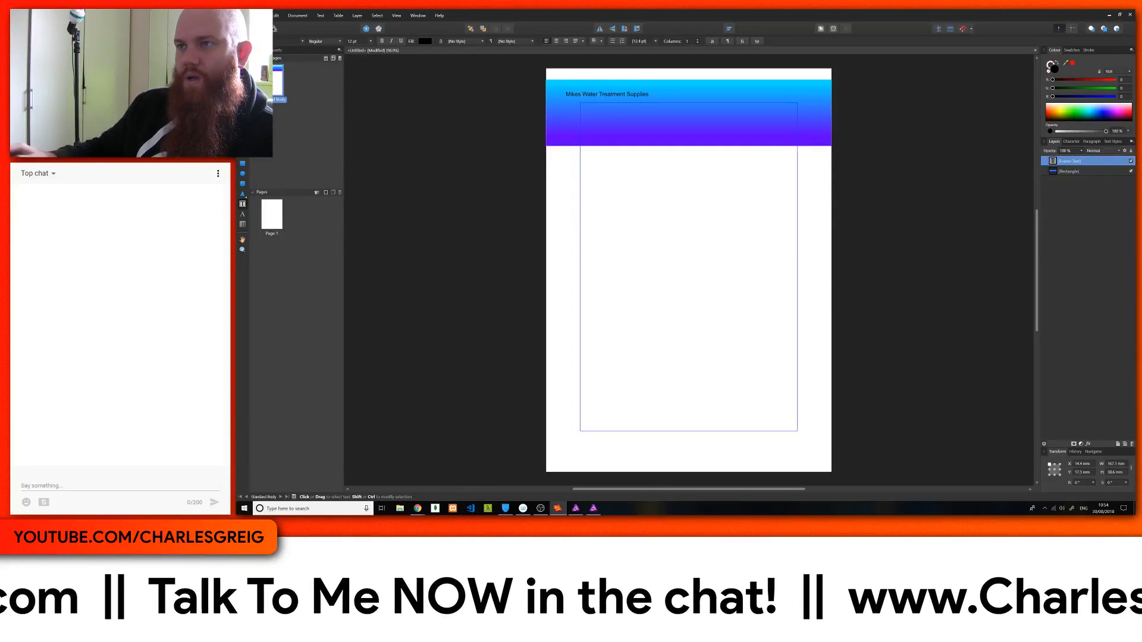
key("Escape")
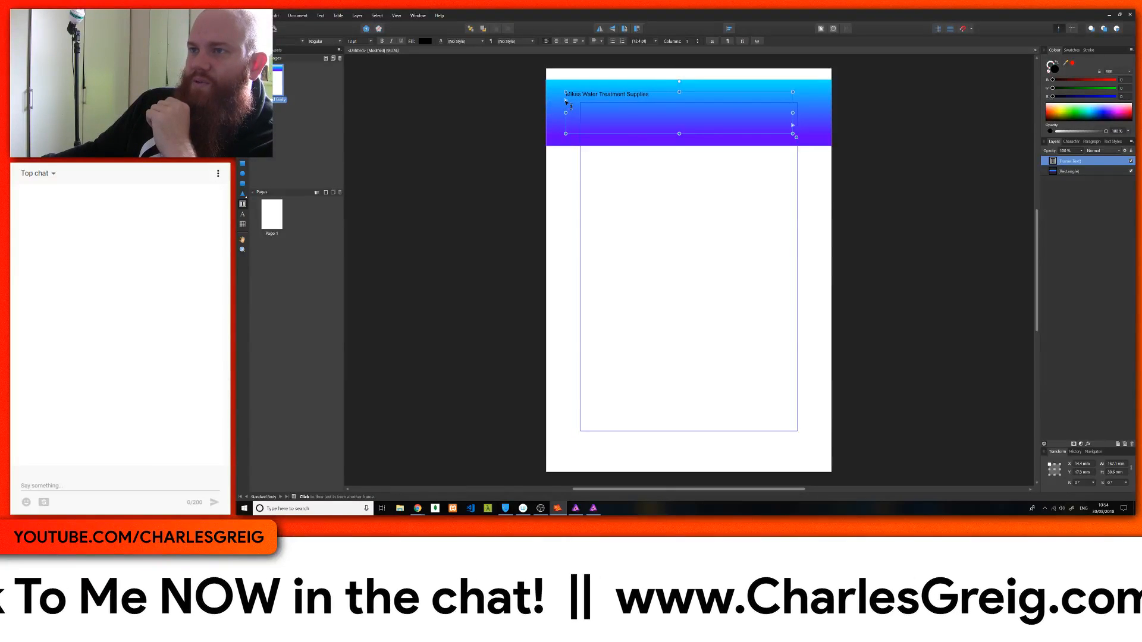
left_click_drag(566, 102, 567, 101)
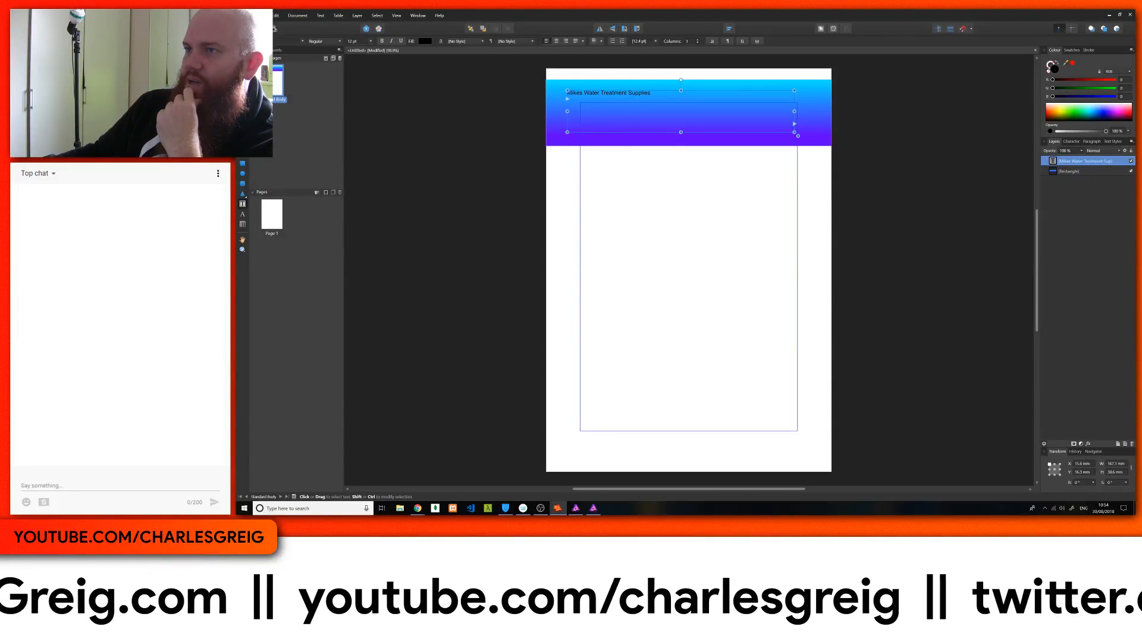
key("Escape")
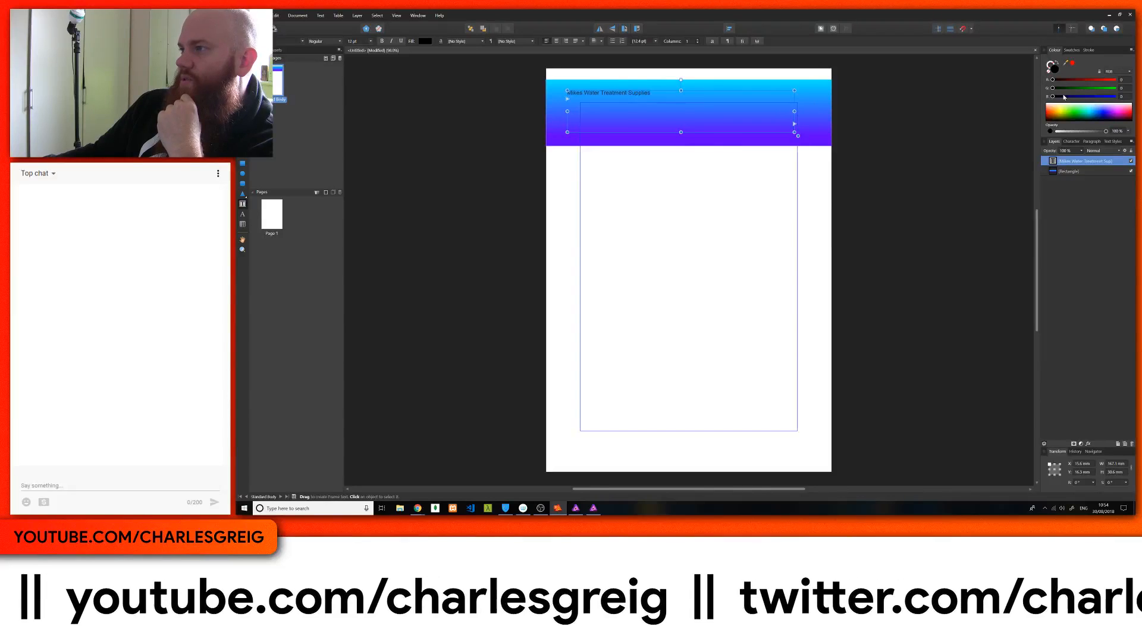
Try line spacings of 20 pt and 14 pt on the header title
left_click(654, 41)
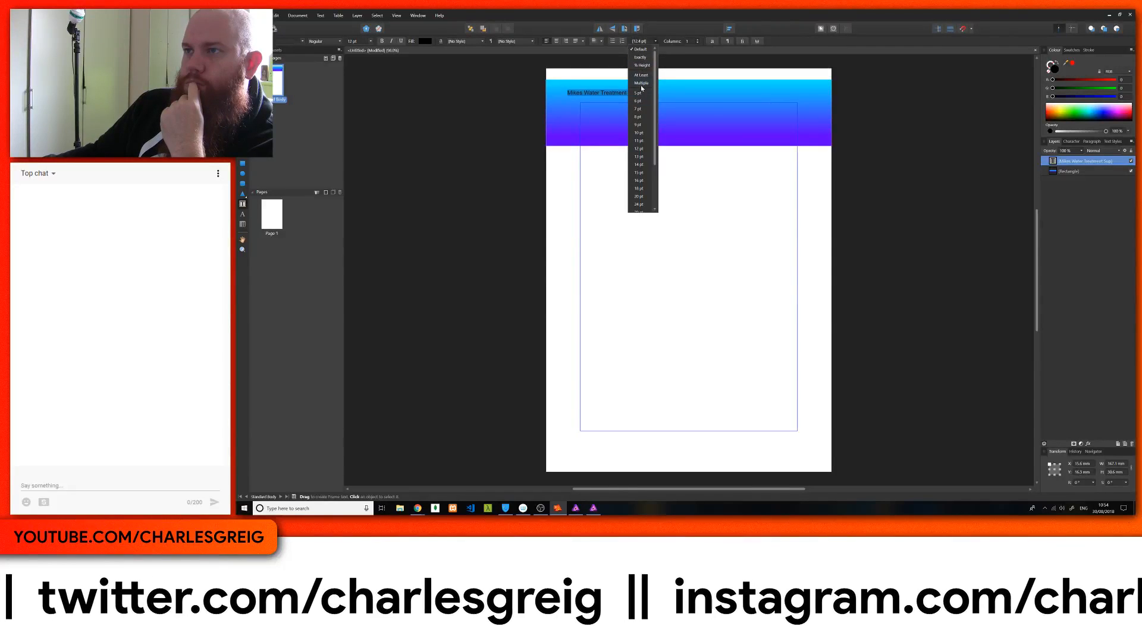
left_click(639, 197)
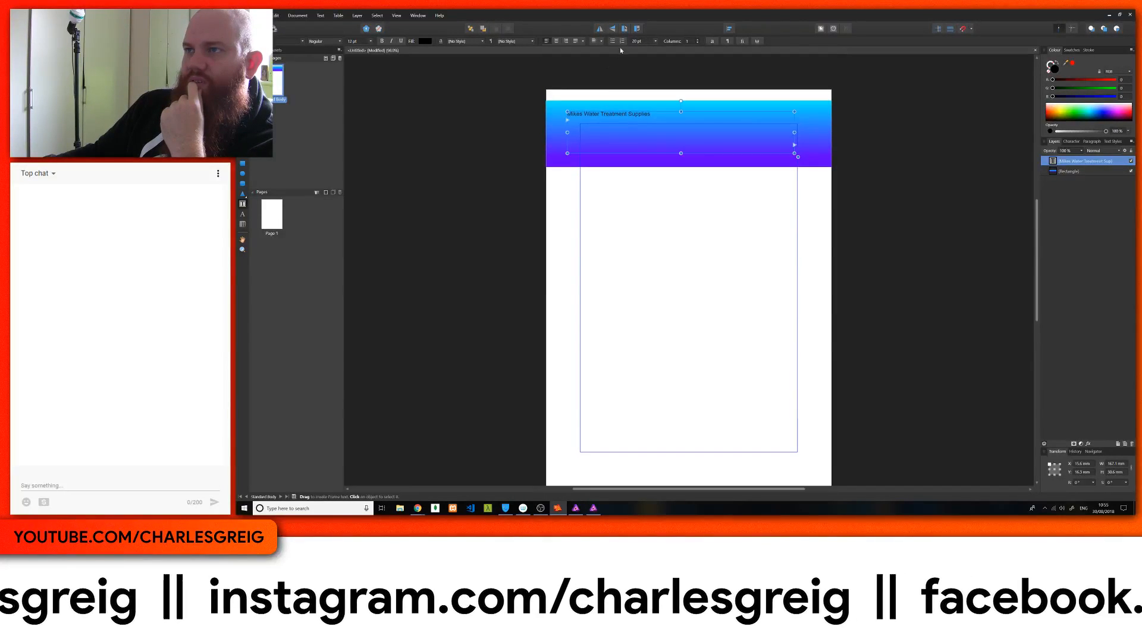
scroll(643, 39, "up", 5)
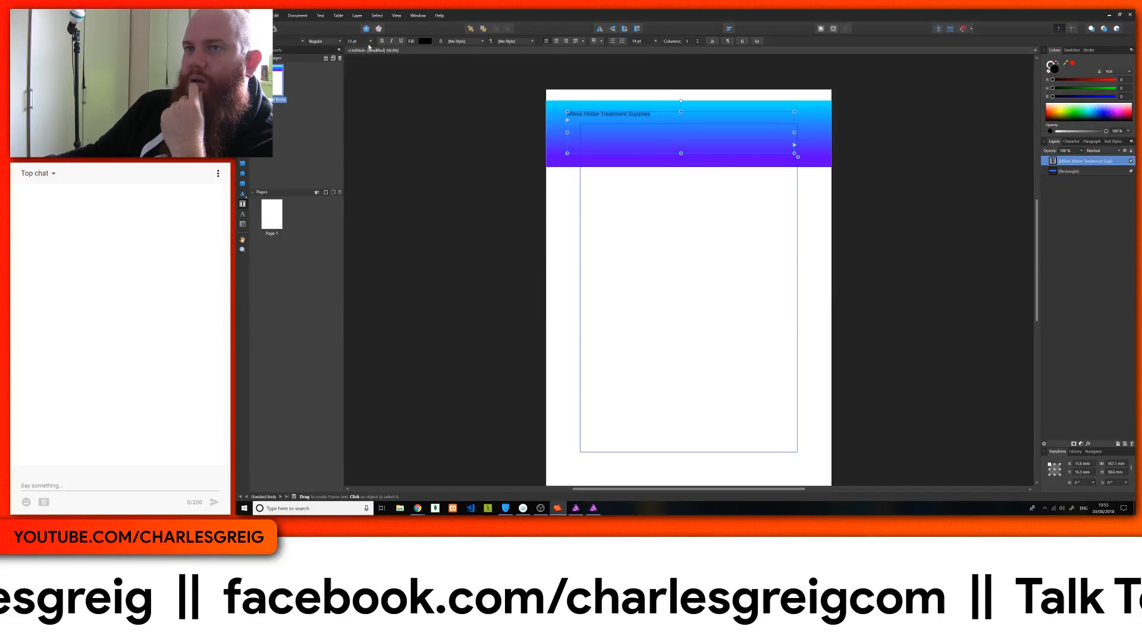
Enlarge the header title's text to about 32 pt so it nearly fills the frame's width
scroll(361, 42, "up", 14)
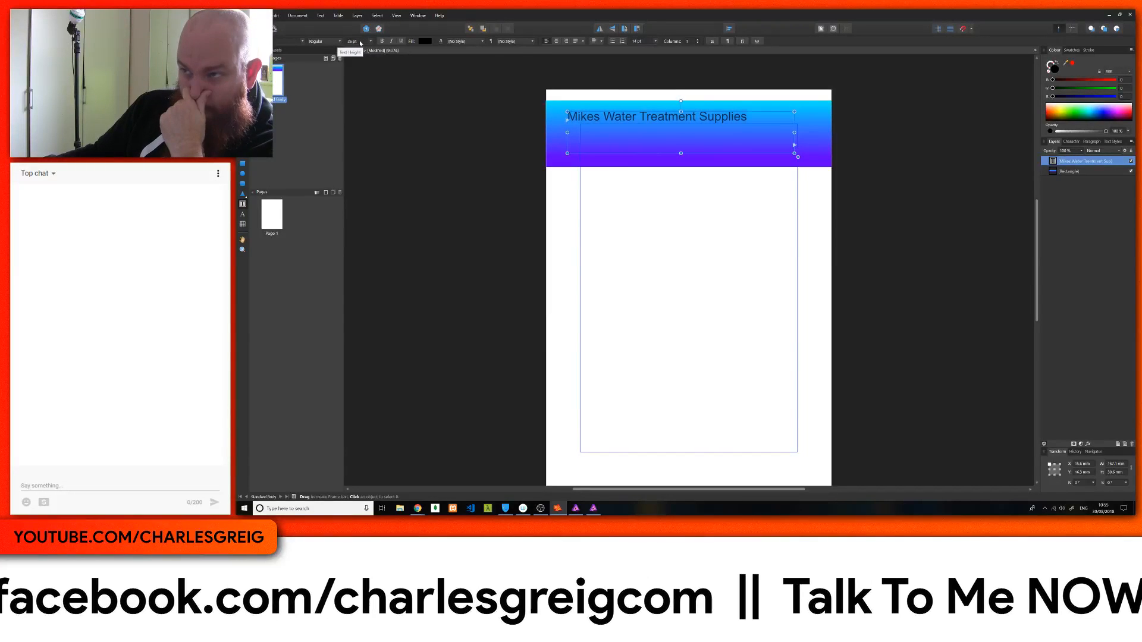
scroll(361, 42, "up", 7)
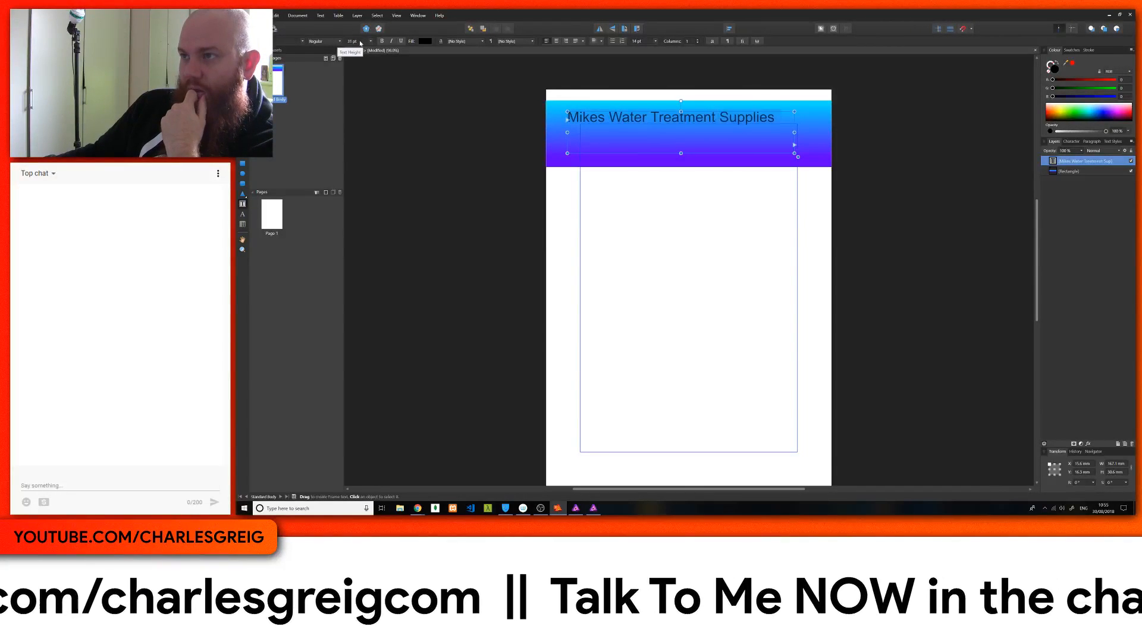
scroll(360, 41, "down", 1)
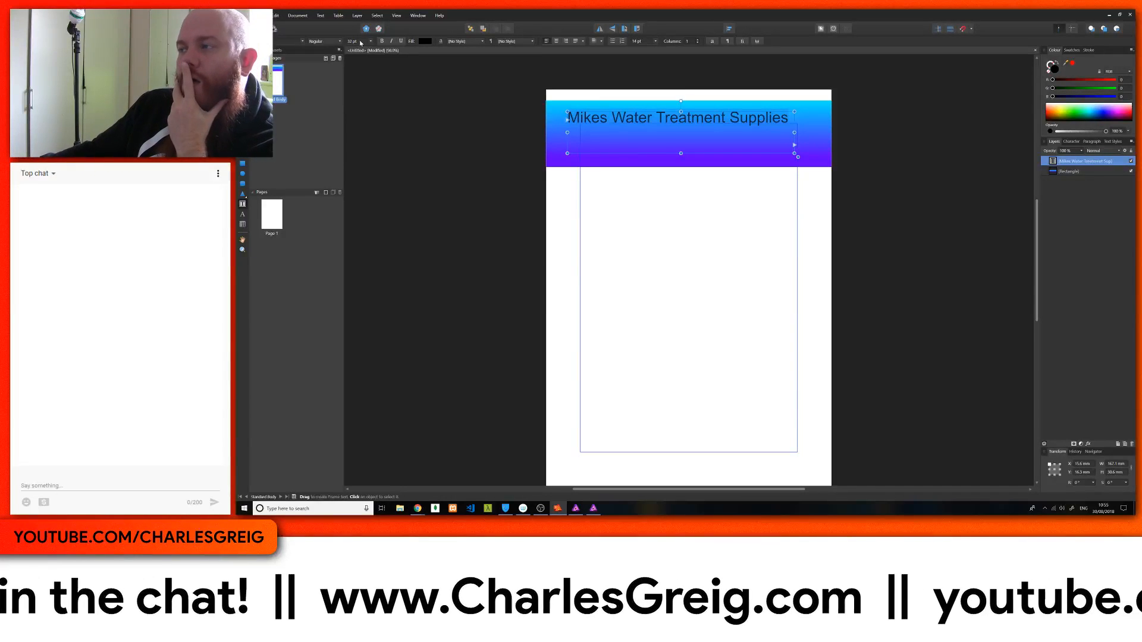
Colour the header title white and reset its line spacing to the default
left_click(425, 42)
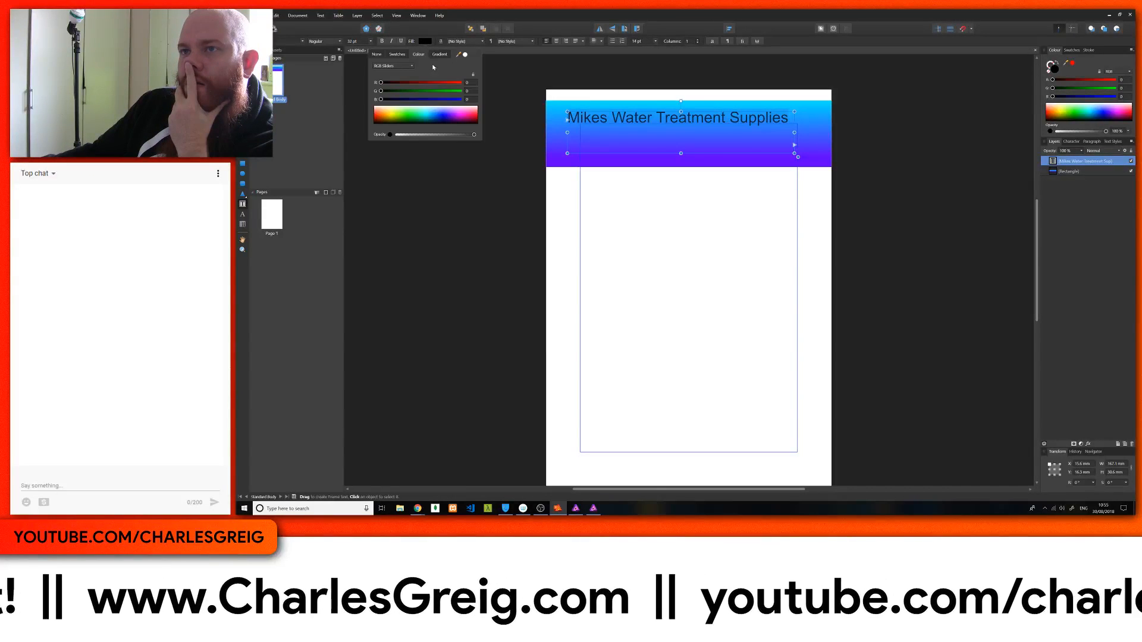
left_click_drag(402, 119, 392, 103)
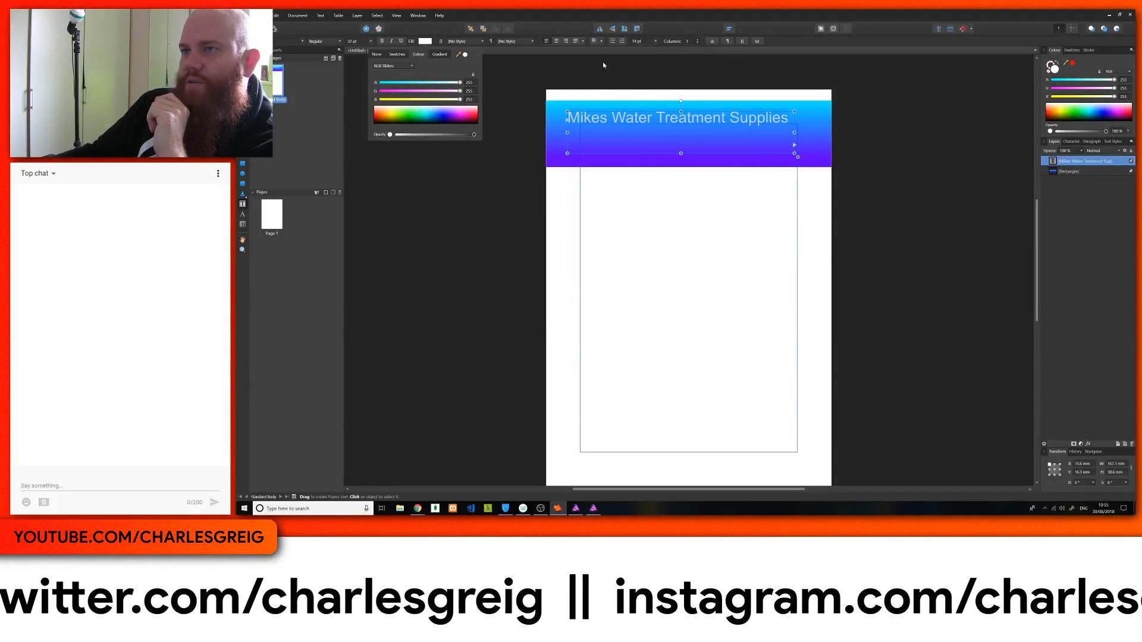
left_click(655, 41)
left_click(641, 69)
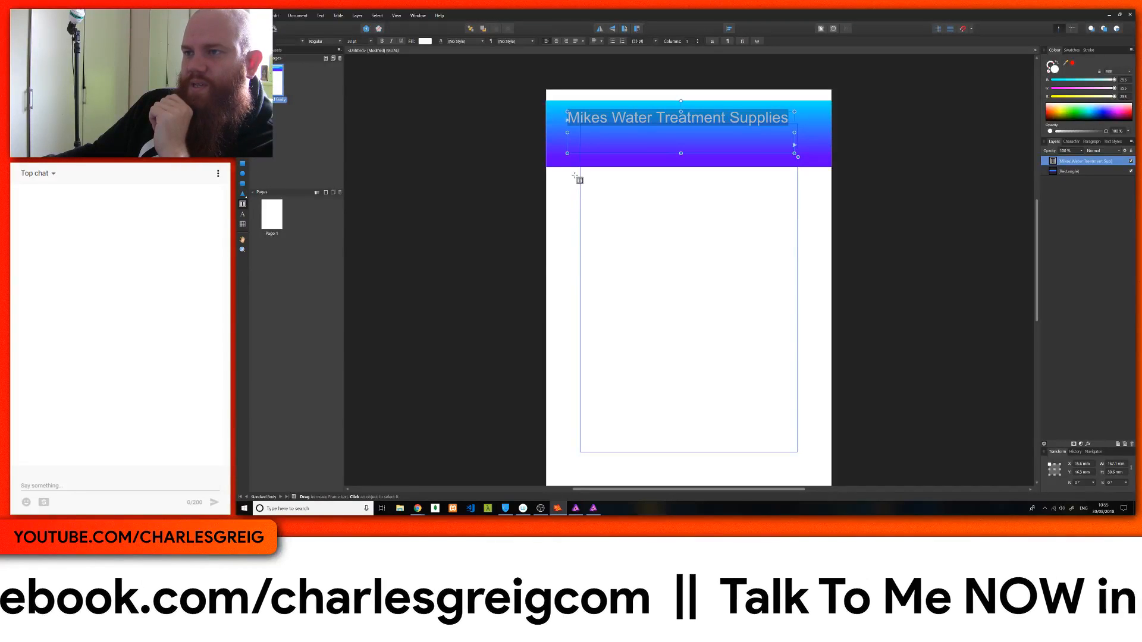
Draw an empty text frame about 179 by 218 mm below the header band, check its formatting options, and deselect it
left_click_drag(566, 173, 810, 469)
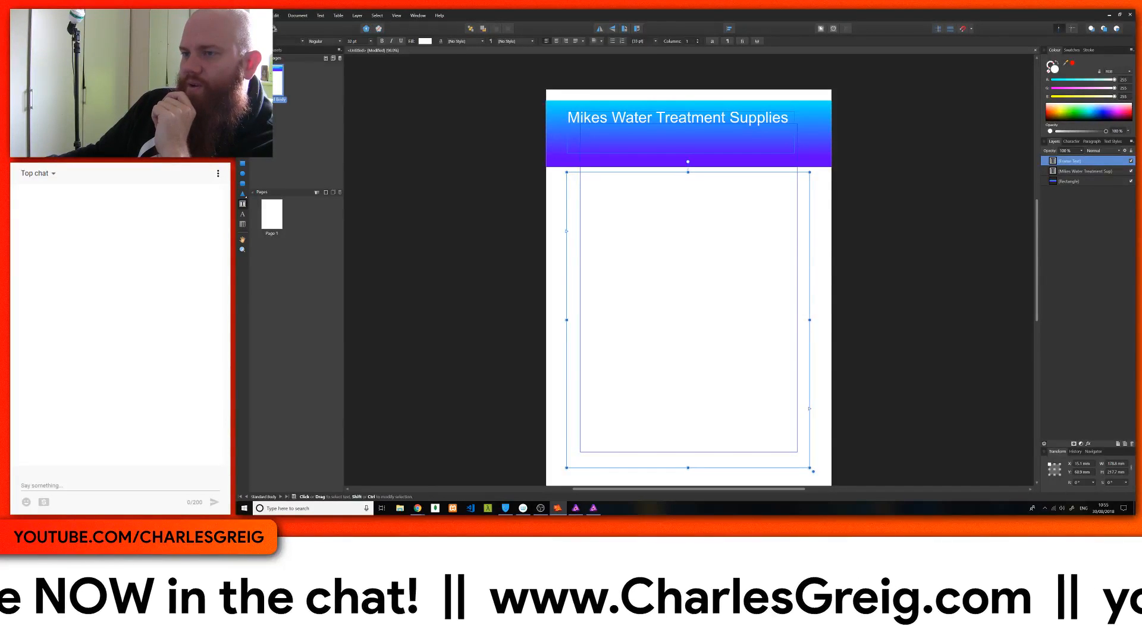
right_click(582, 271)
mouse_move(543, 300)
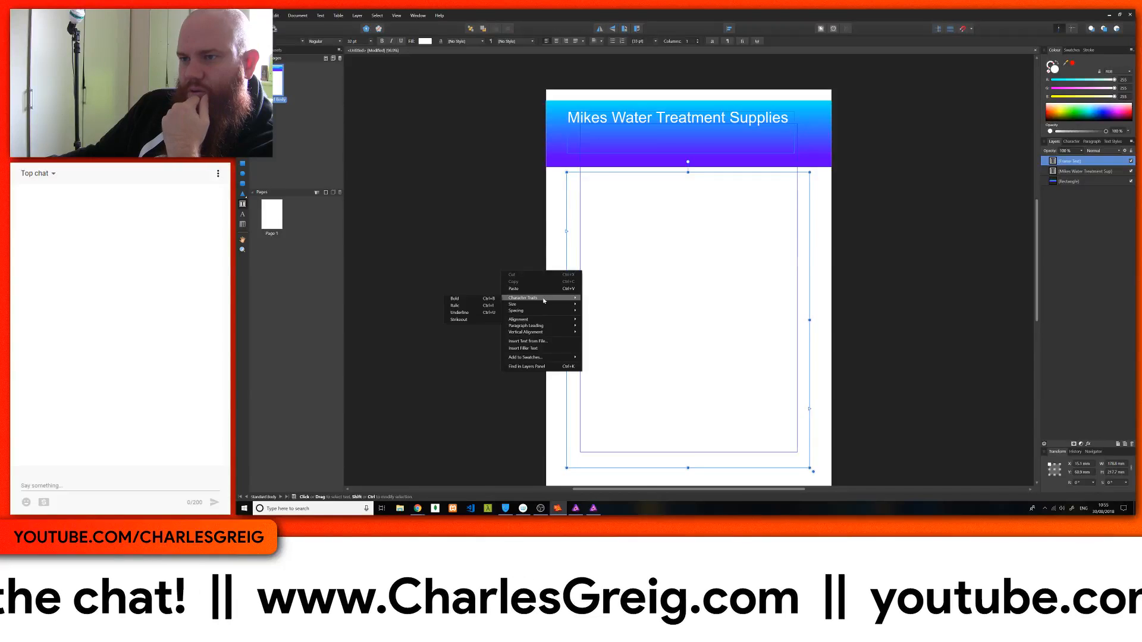
mouse_move(545, 323)
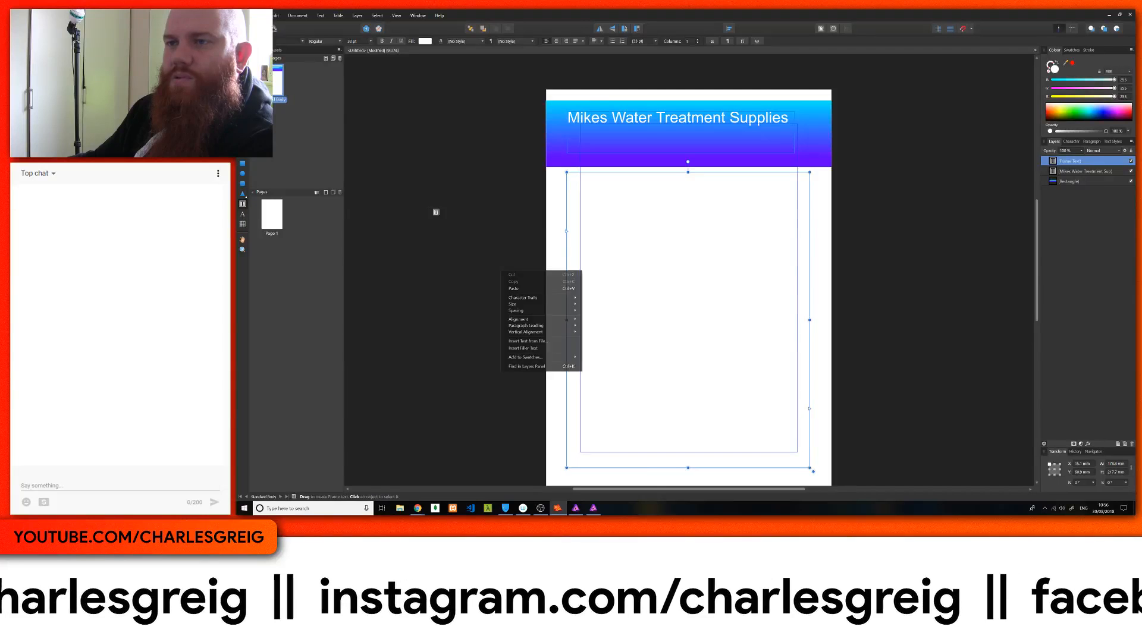
left_click(433, 212)
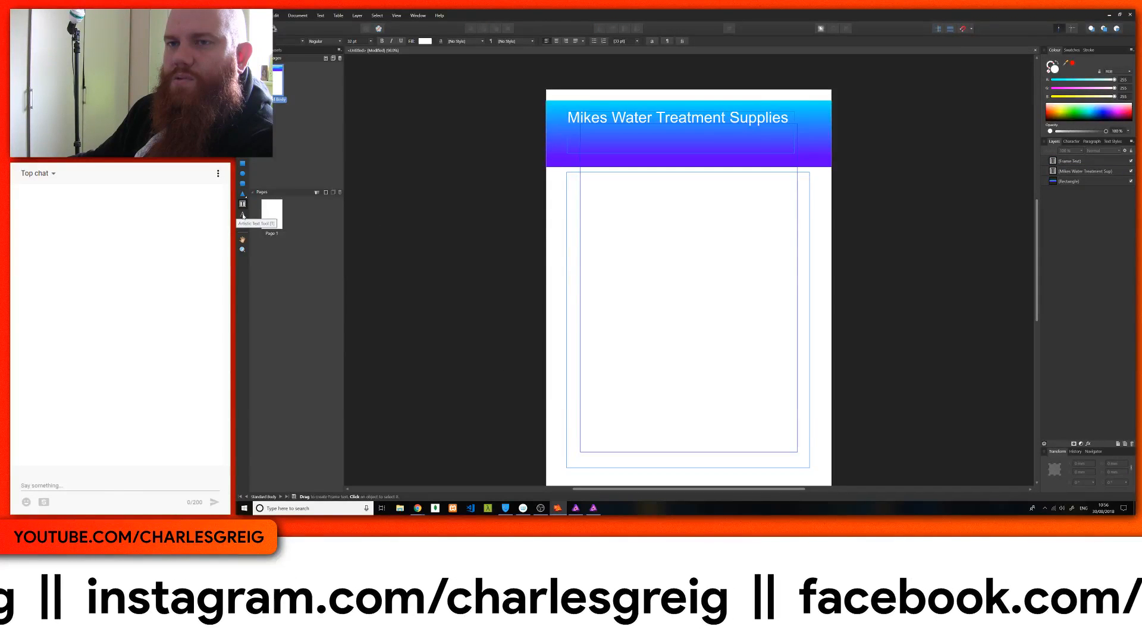
Look through the text styles, paragraph spacing and flow options, and text commands for column settings for the text frame
left_click(243, 215)
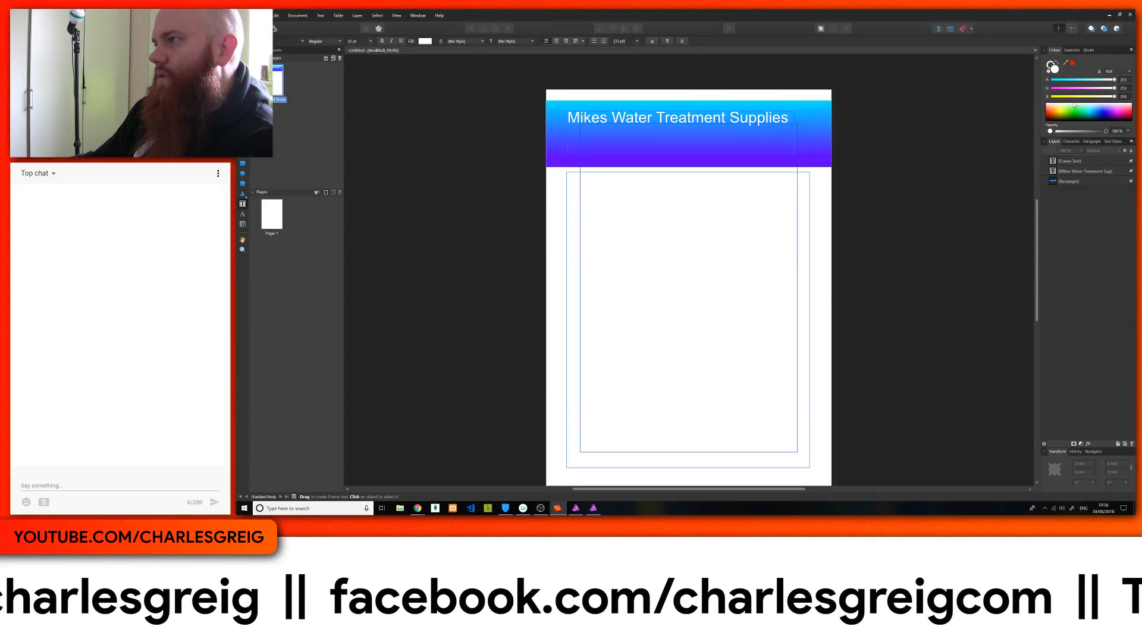
left_click(1112, 141)
left_click(1083, 143)
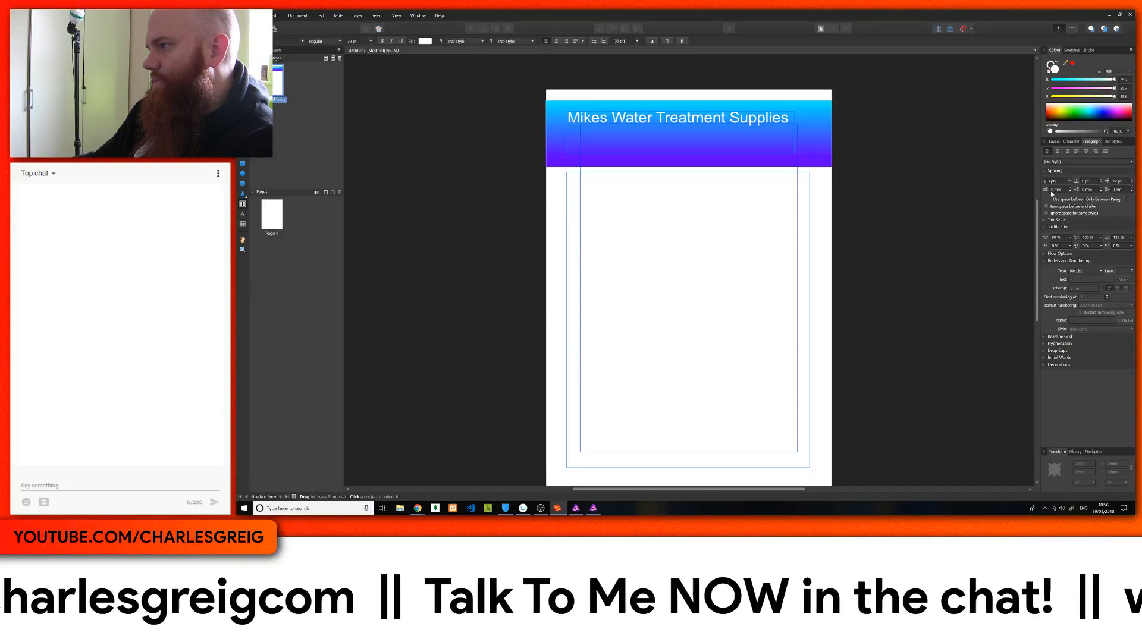
left_click(1045, 254)
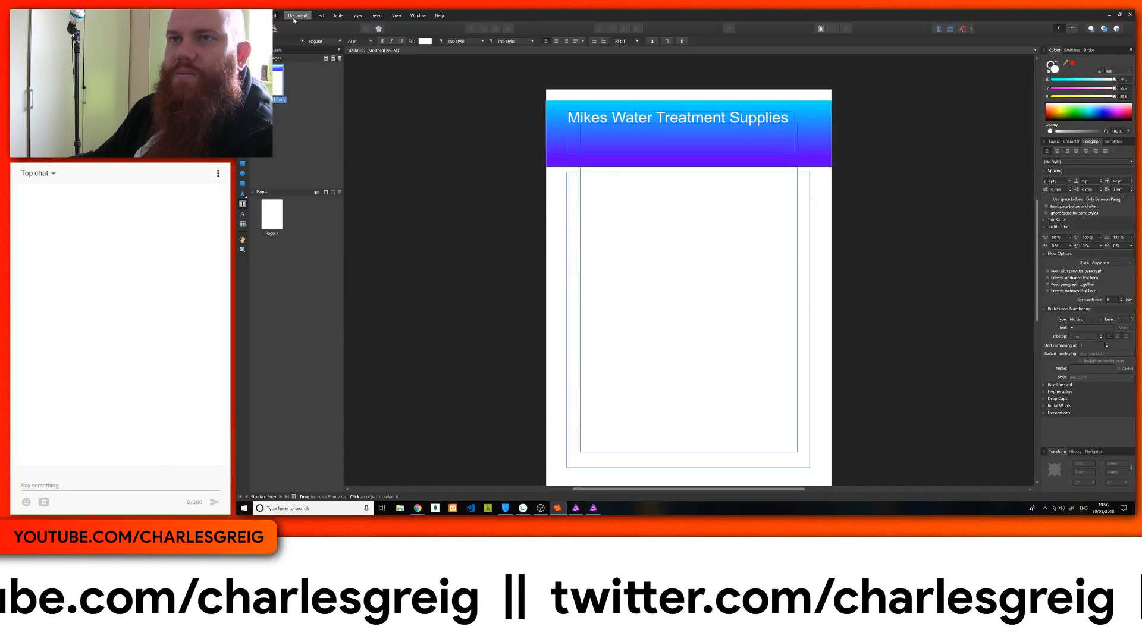
left_click(321, 16)
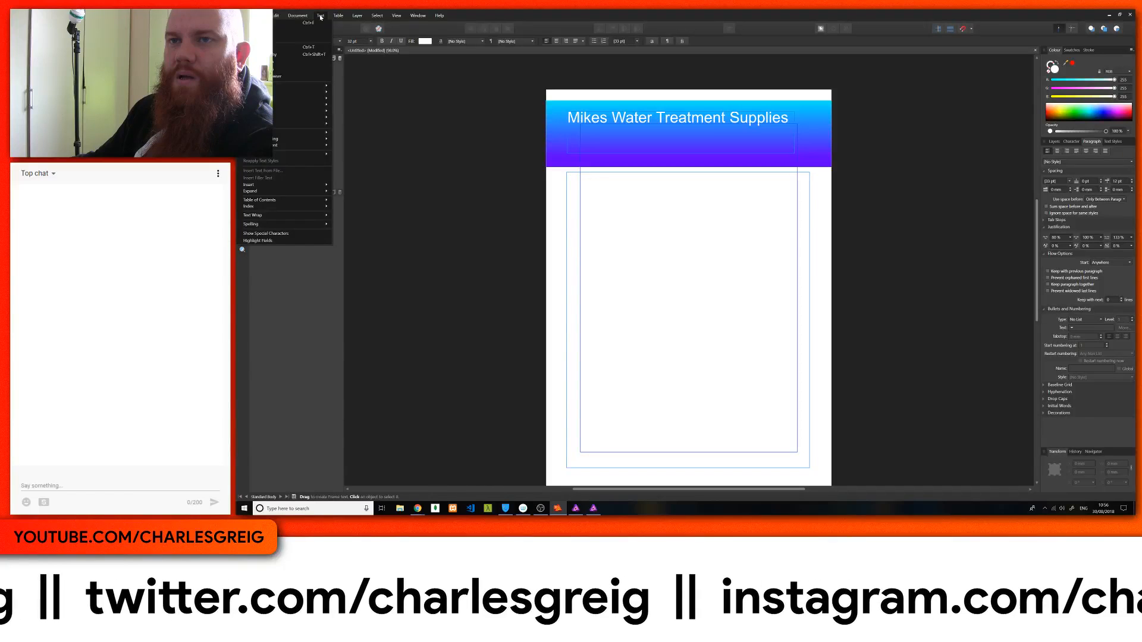
mouse_move(271, 154)
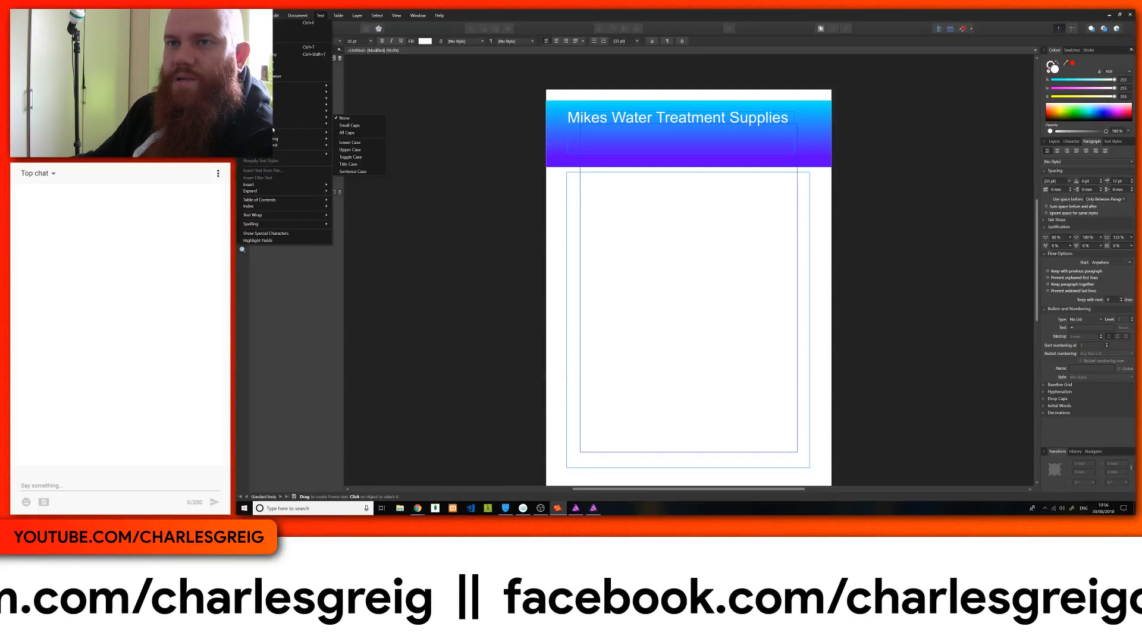
mouse_move(274, 142)
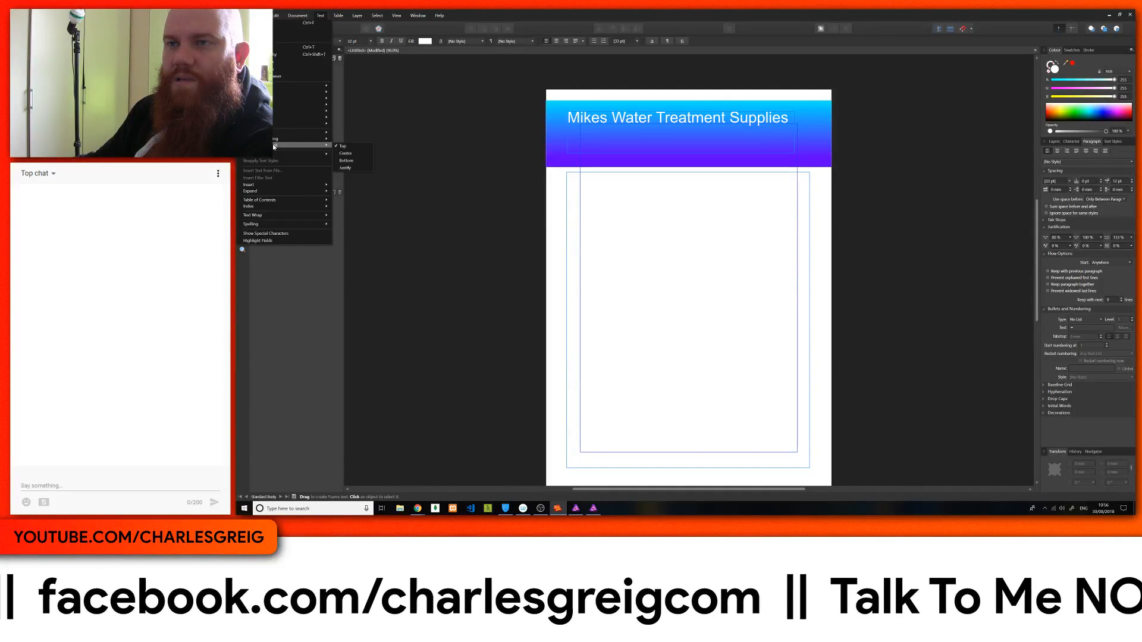
key("Escape")
left_click(276, 15)
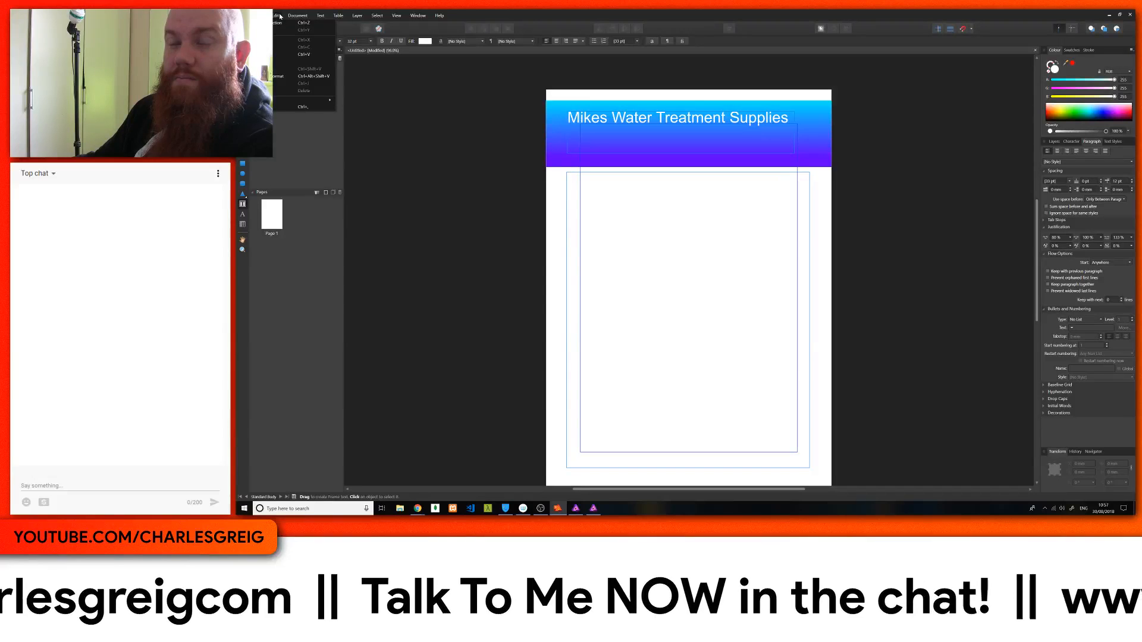
mouse_move(297, 16)
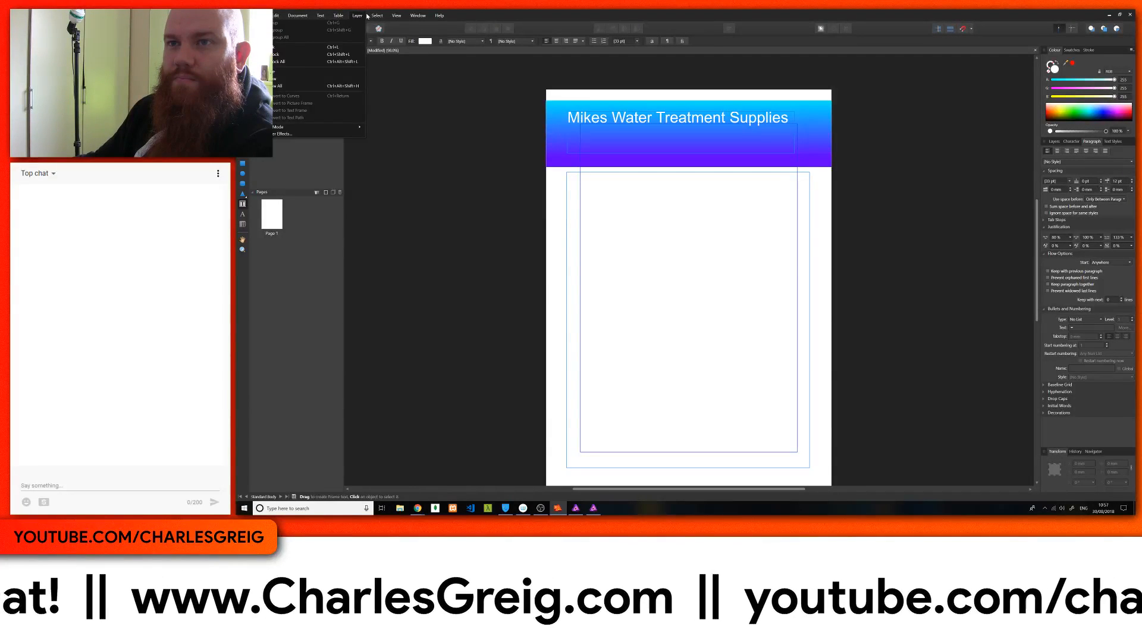
Show the Text Frame settings and divide the empty body text frame below the header into three columns
mouse_move(396, 16)
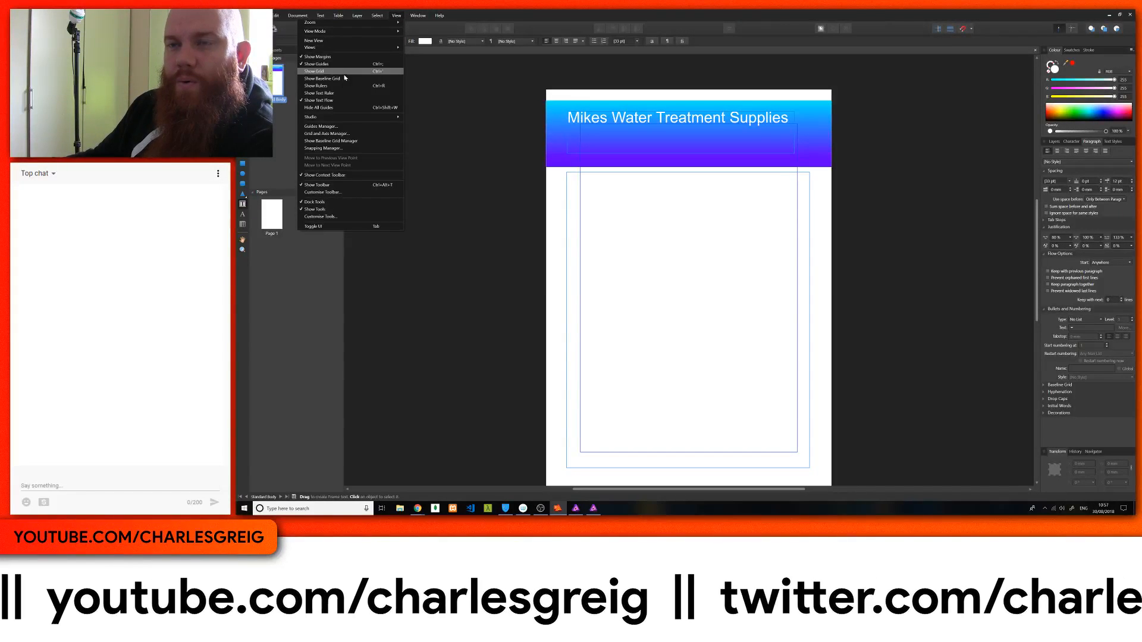
mouse_move(347, 119)
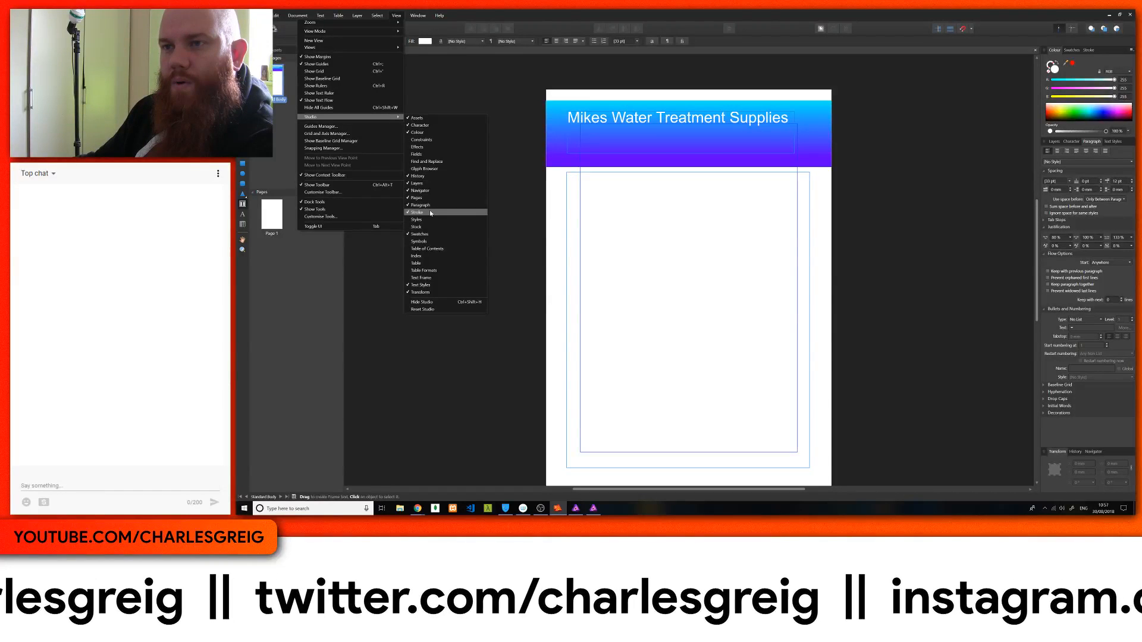
left_click(421, 278)
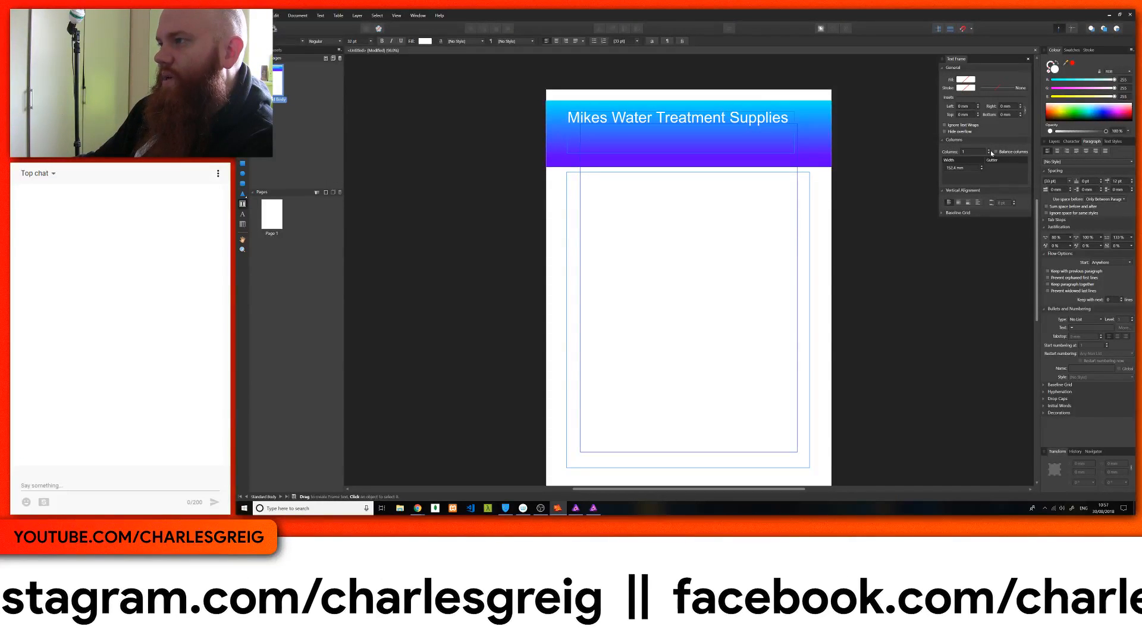
left_click(989, 150)
left_click(989, 152)
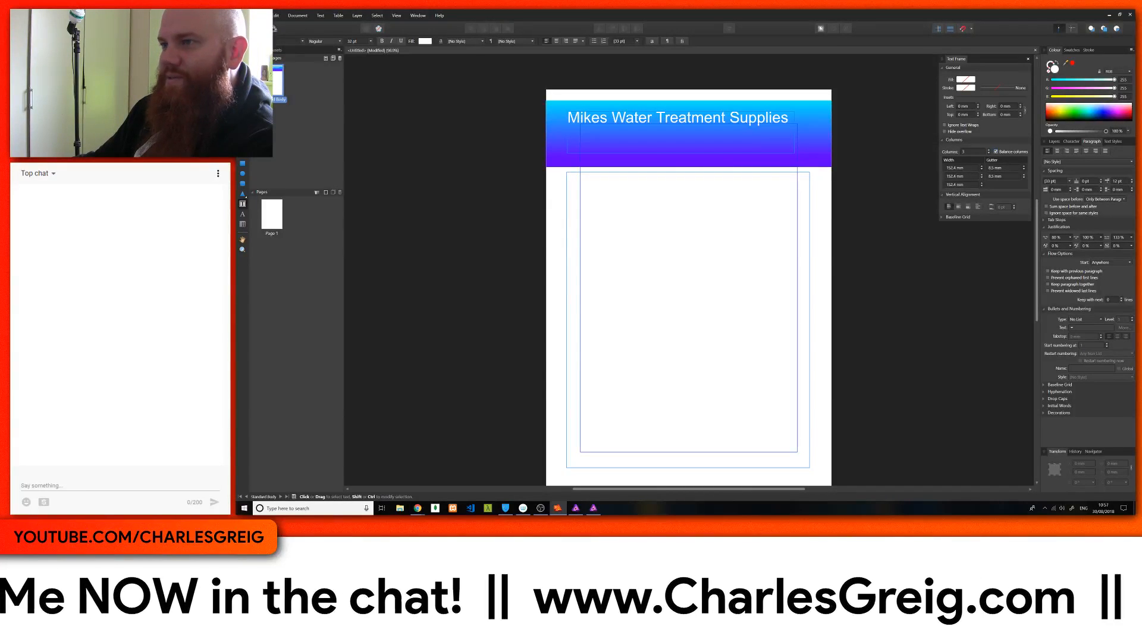
key("Escape")
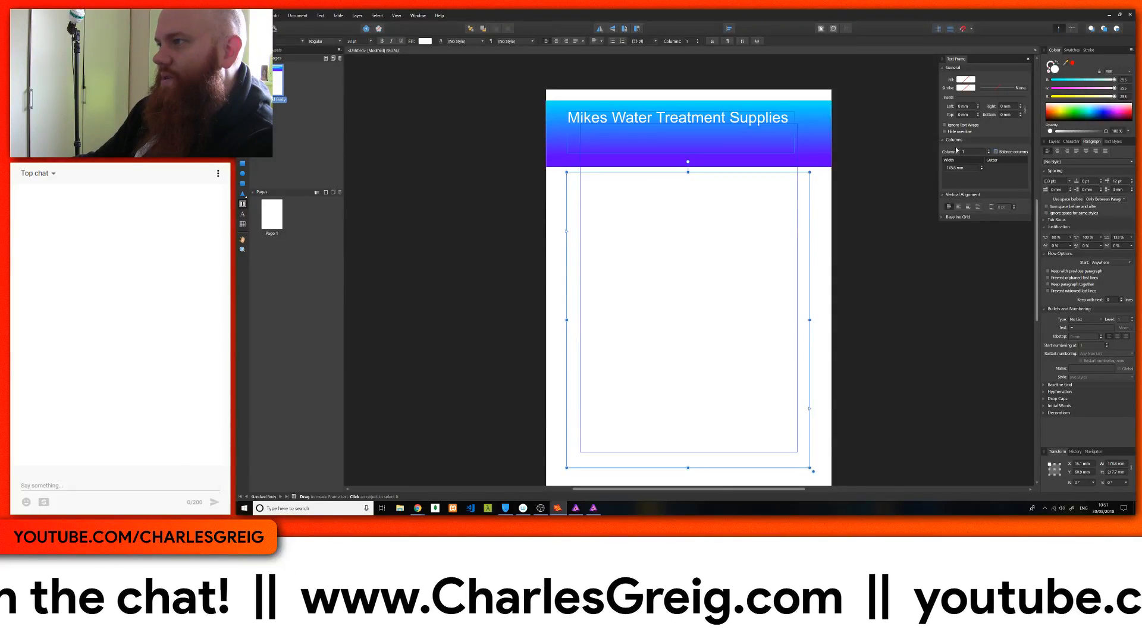
left_click(988, 150)
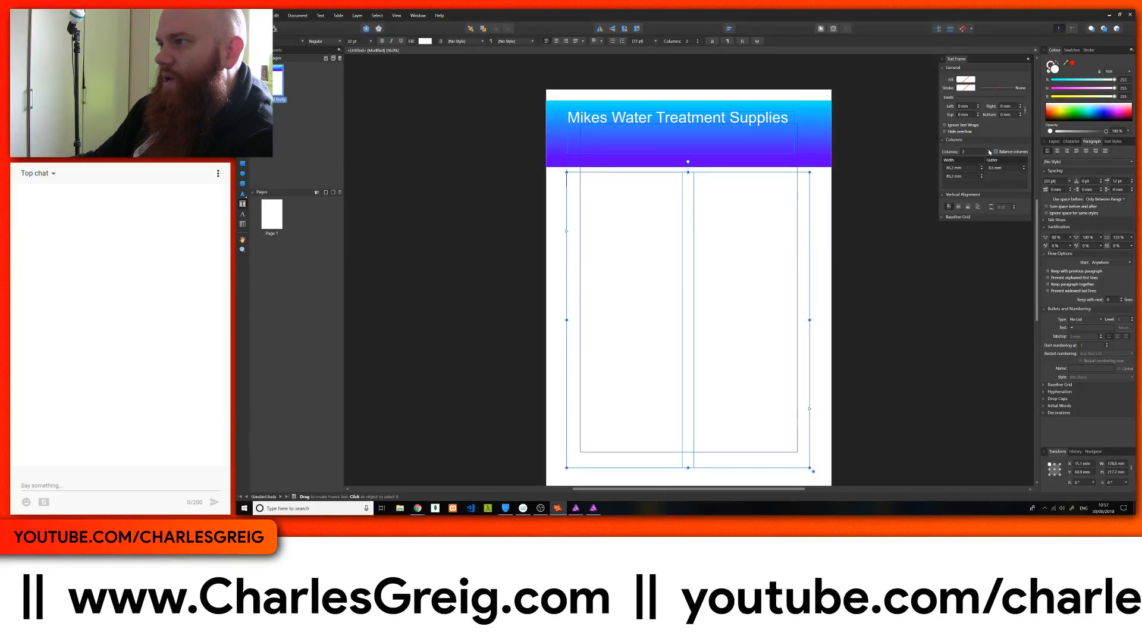
left_click(989, 151)
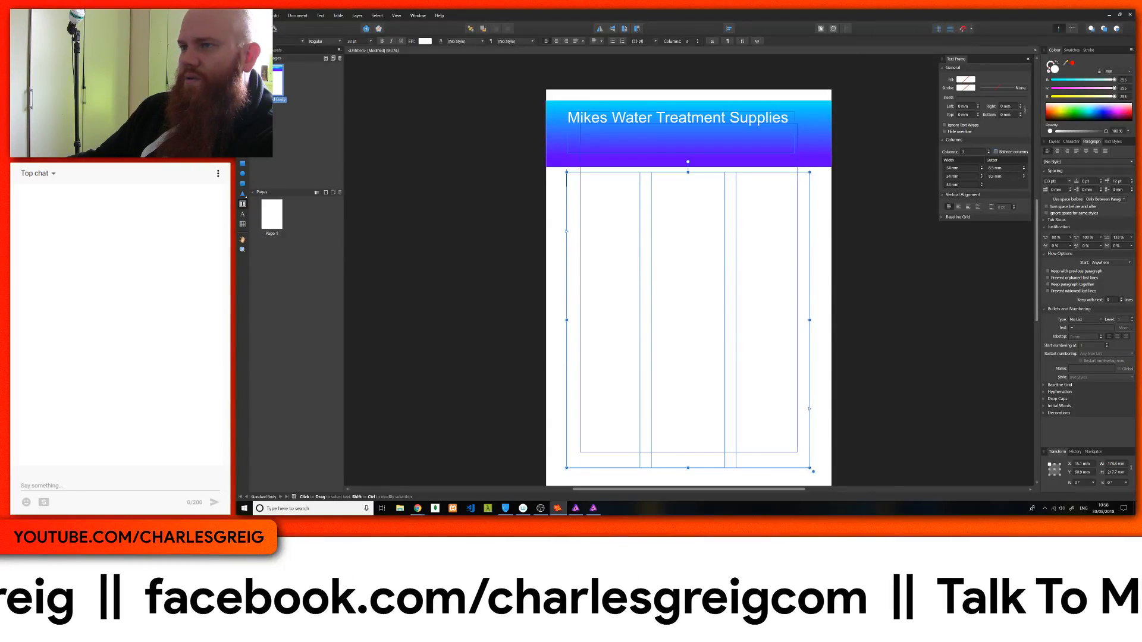
Switch to Chrome and open lipsum.com in a new tab
right_click(597, 199)
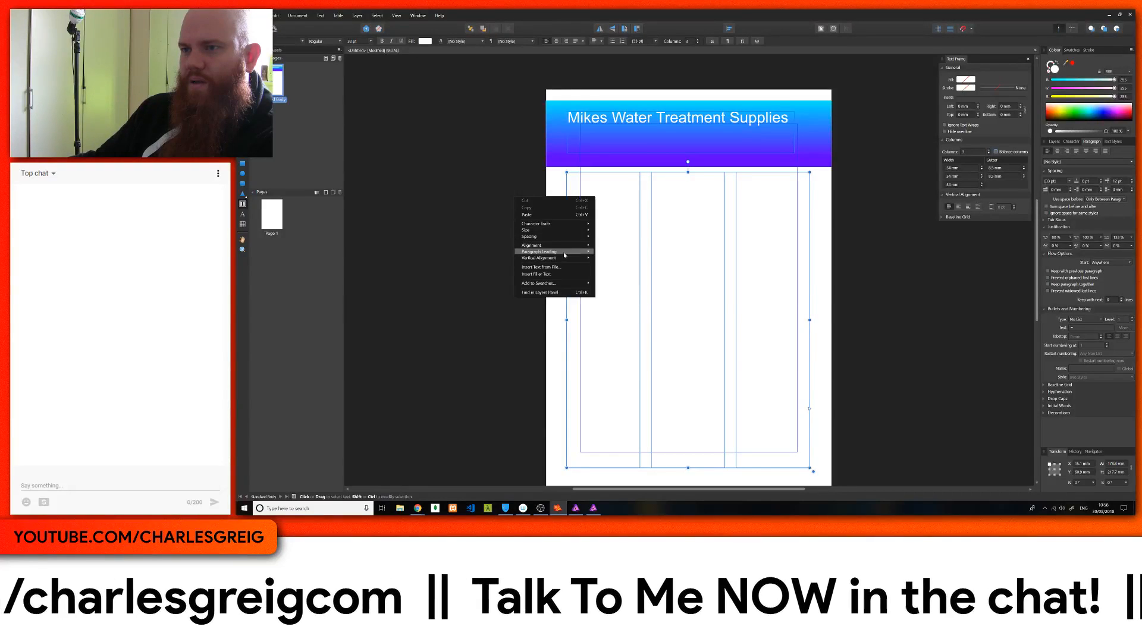
left_click(418, 510)
left_click(467, 456)
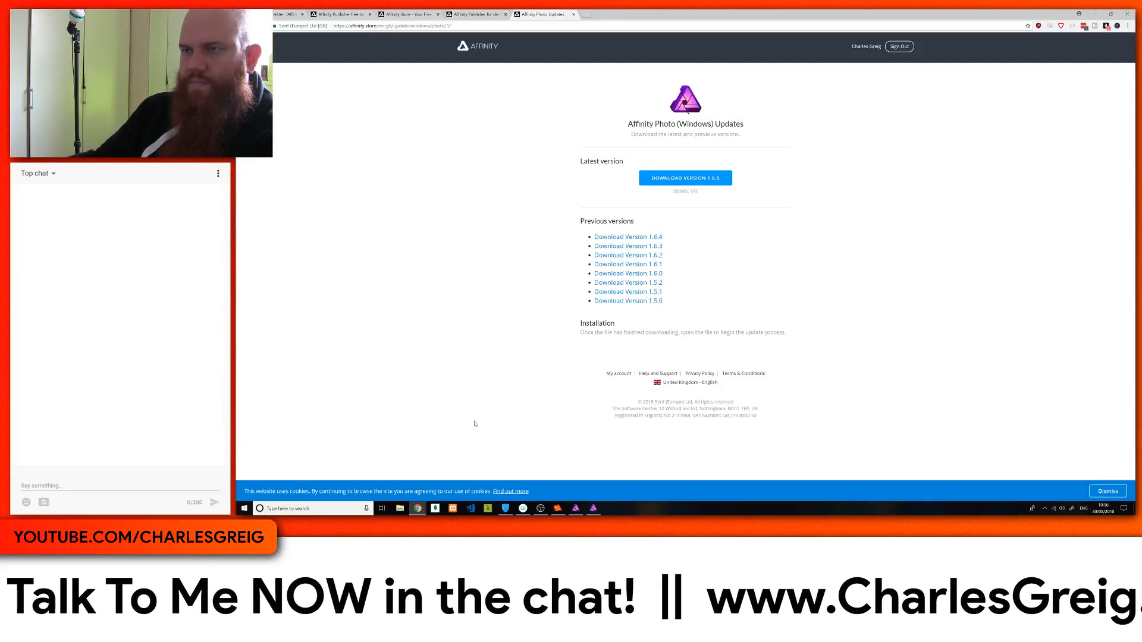
left_click(590, 15)
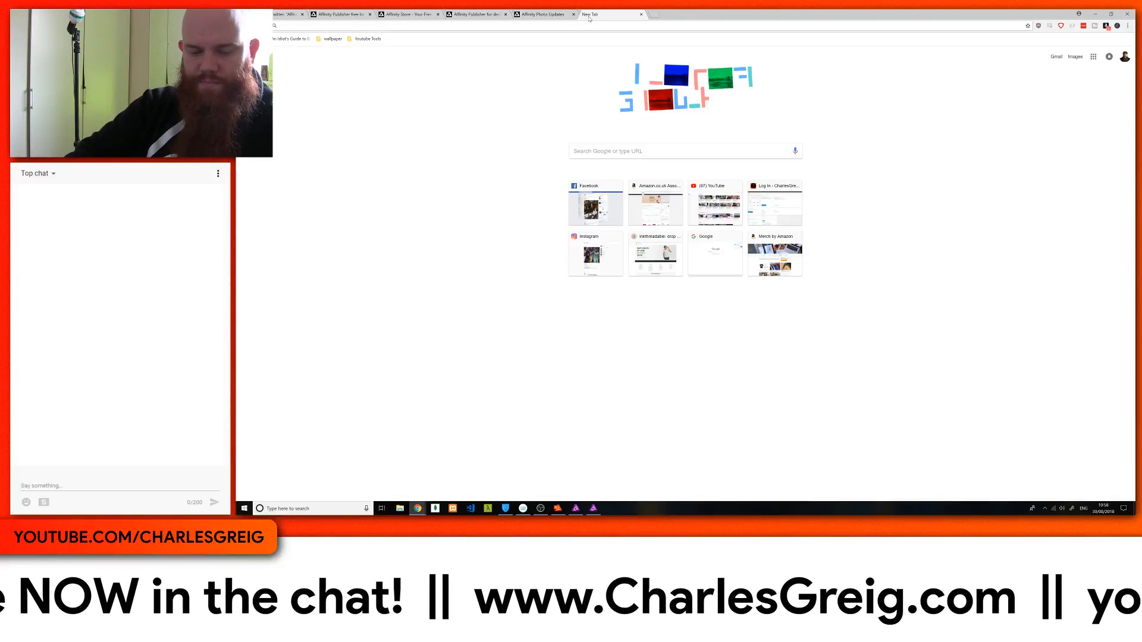
type("lipsum.com")
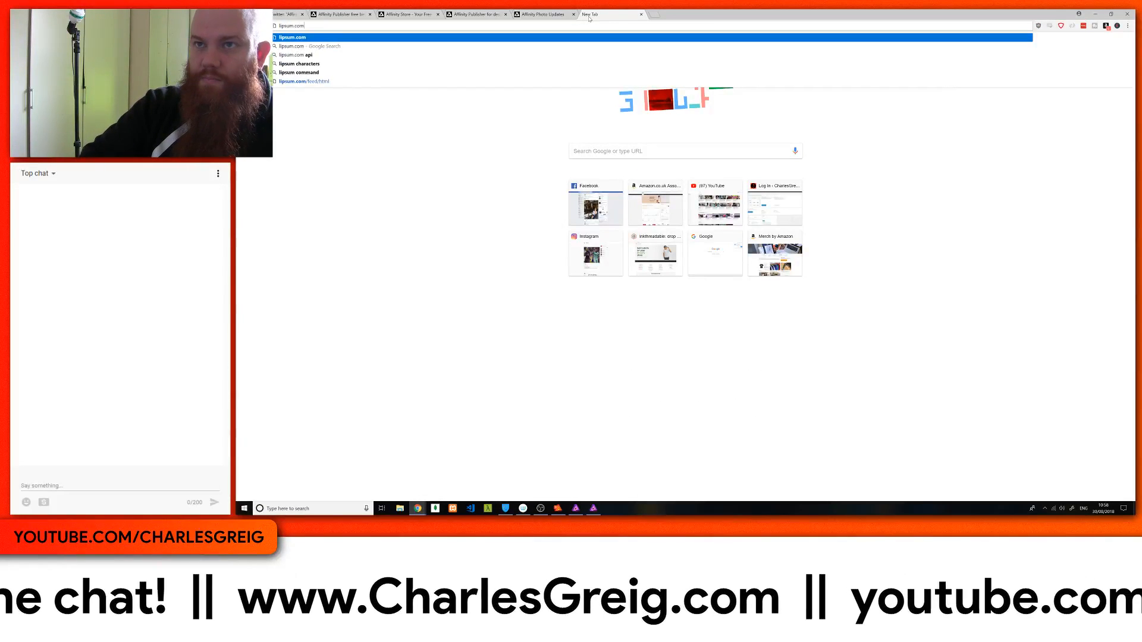
key("Return")
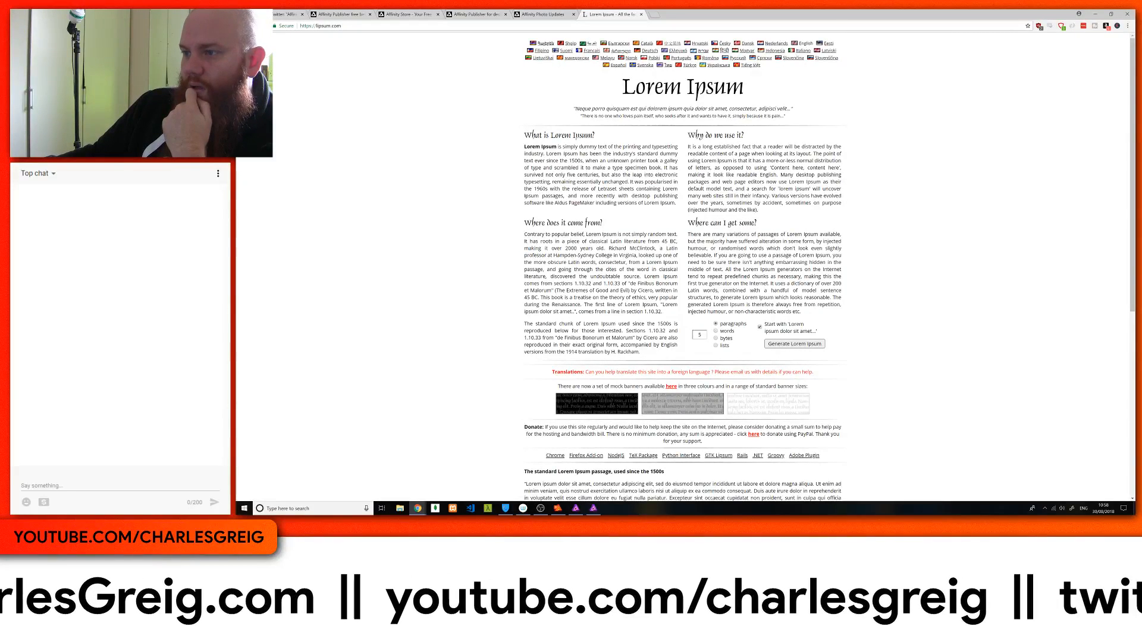
Generate 15 paragraphs of Lorem Ipsum placeholder text
left_click(699, 335)
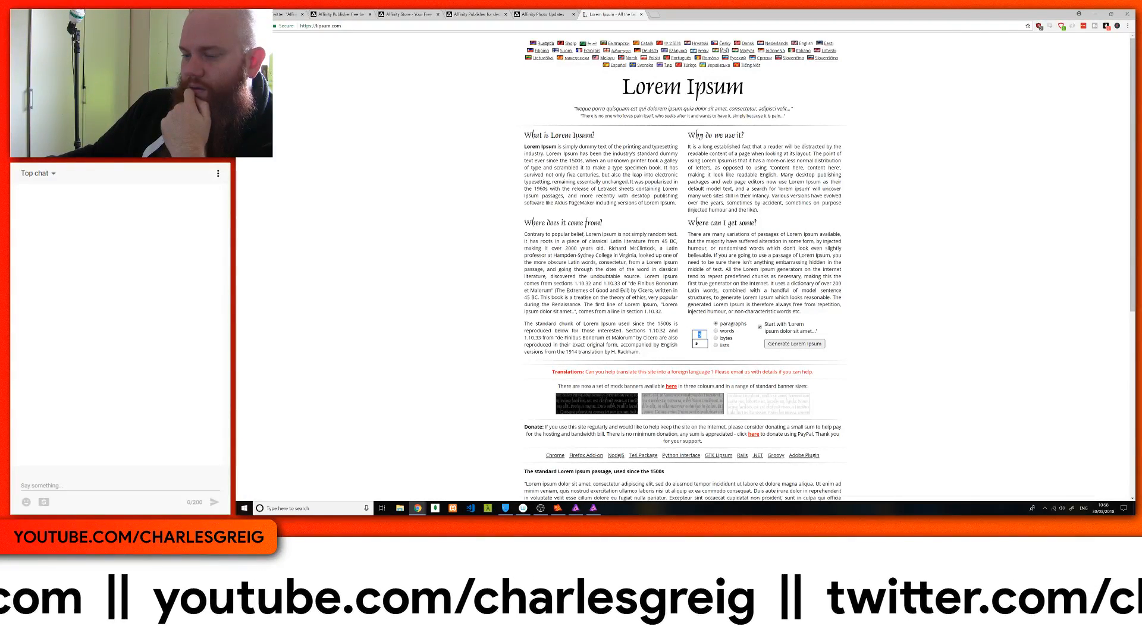
type("1")
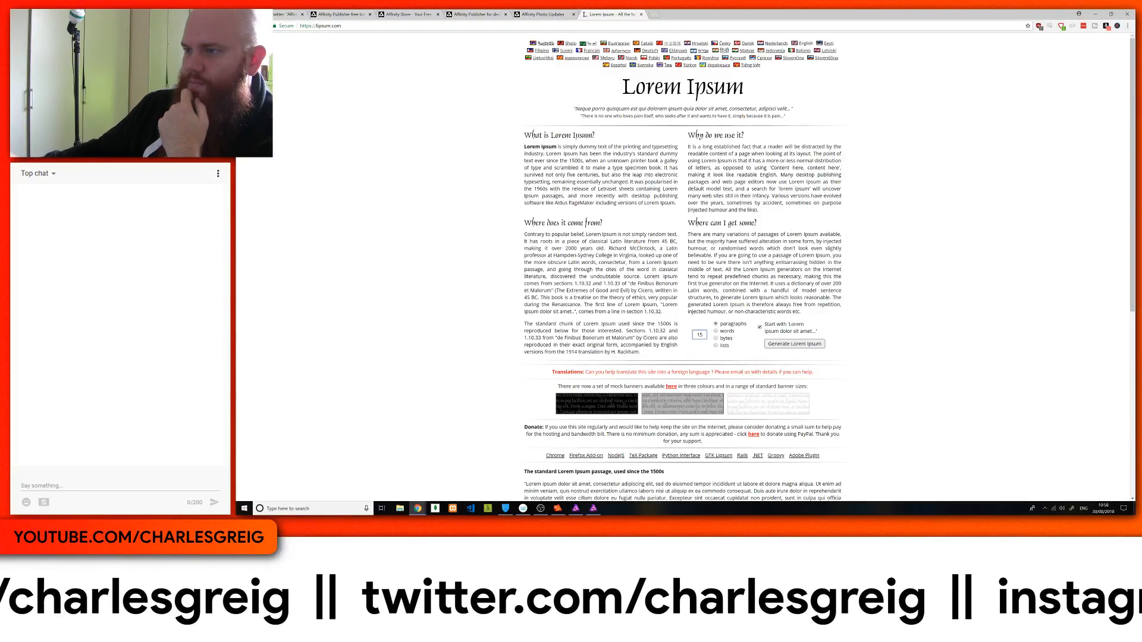
left_click(791, 345)
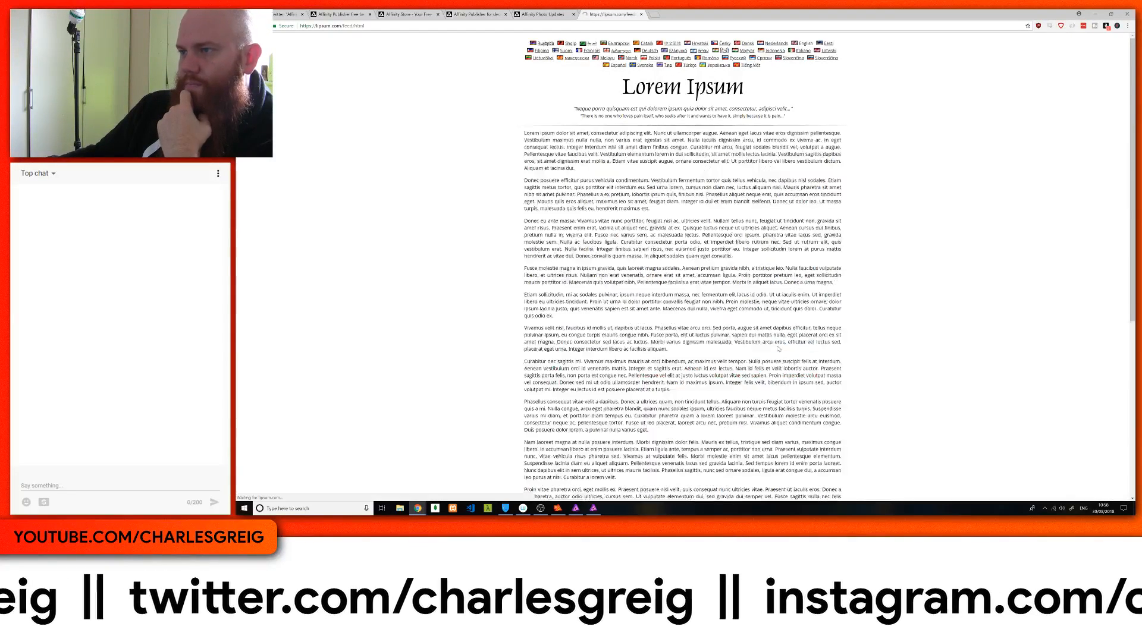
Copy all of the generated Lorem Ipsum paragraphs
triple_click(540, 154)
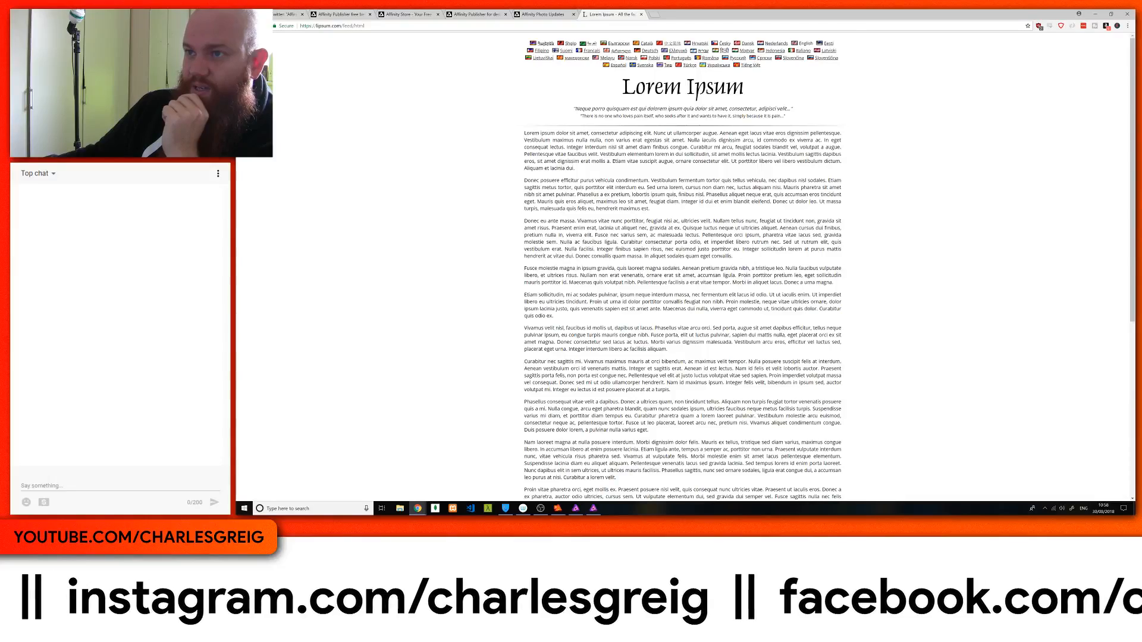
left_click_drag(524, 133, 750, 461)
right_click(716, 377)
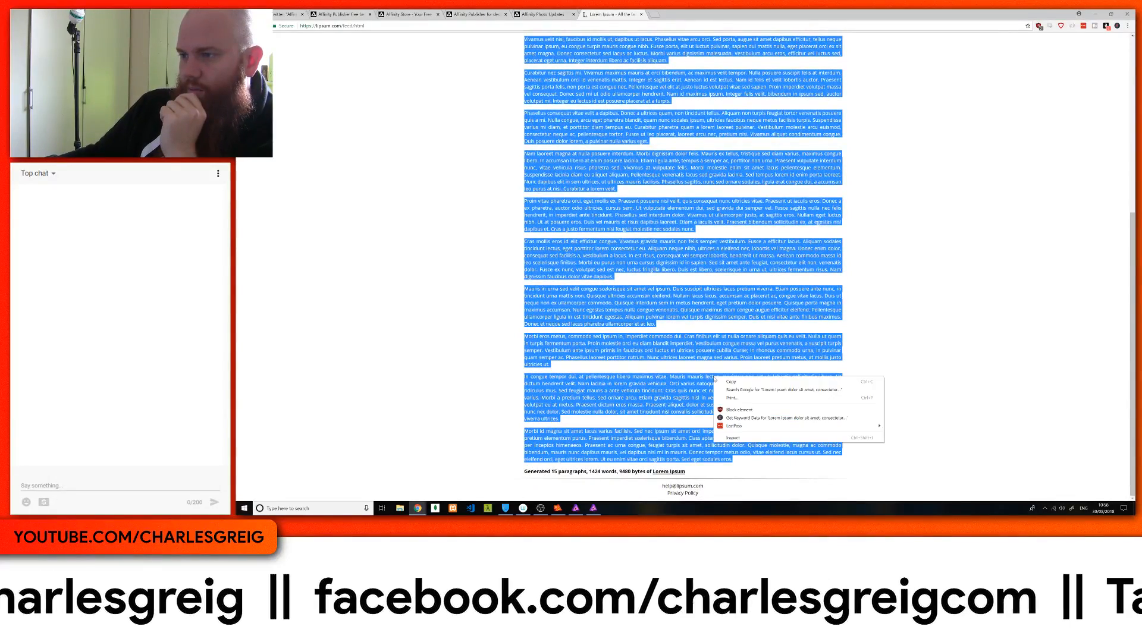
left_click(729, 382)
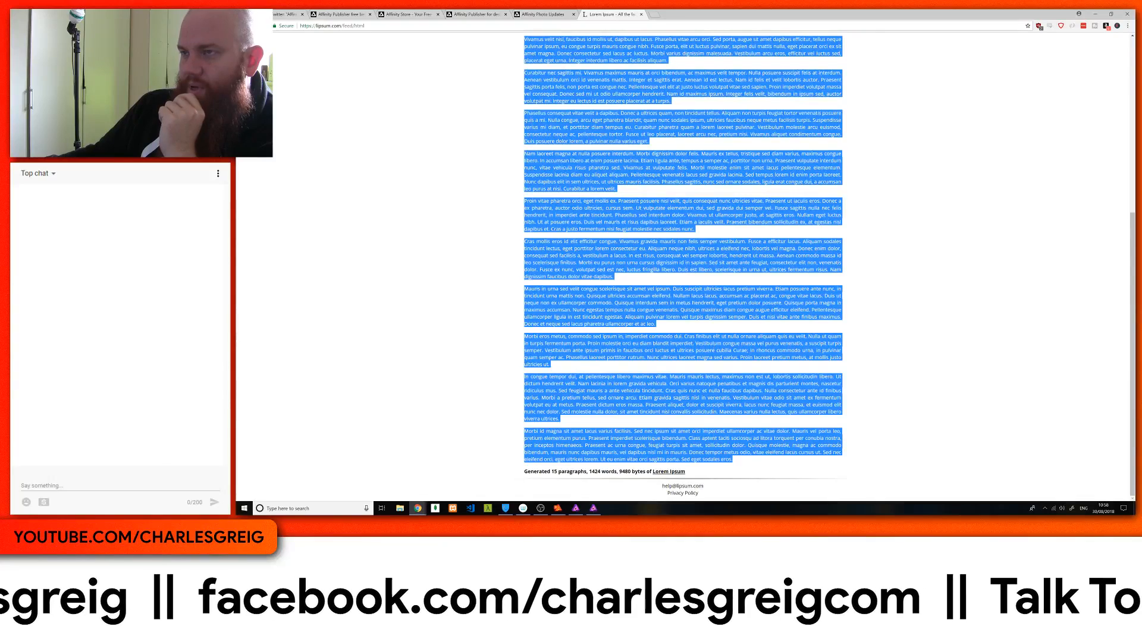
Switch to Affinity Publisher and paste the copied placeholder text into the three-column body frame
left_click(558, 508)
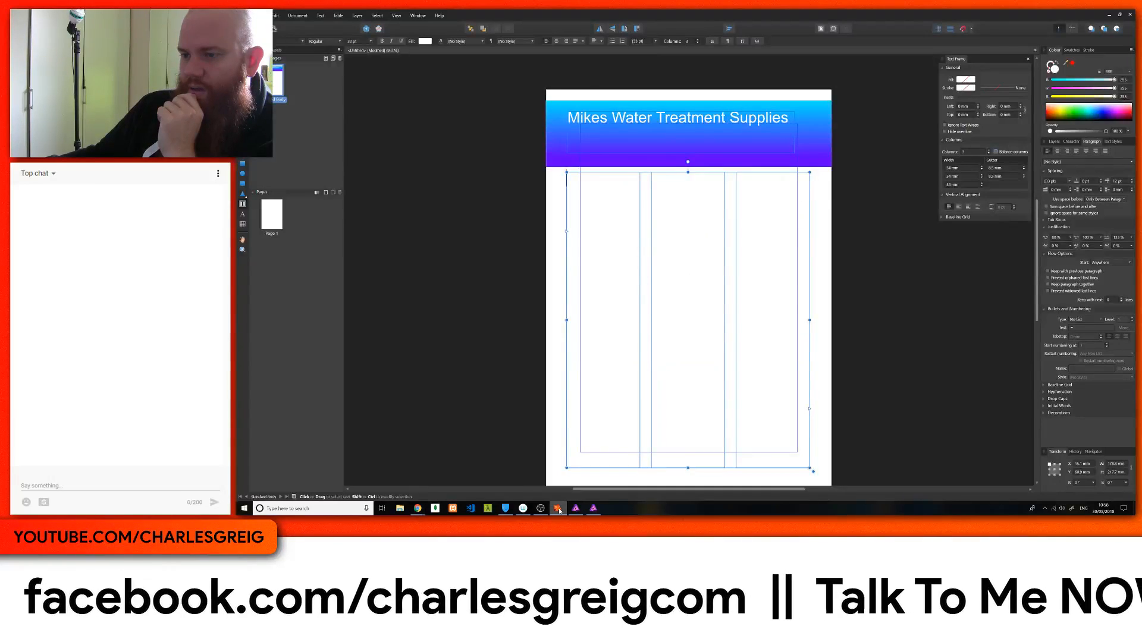
right_click(570, 185)
left_click(549, 225)
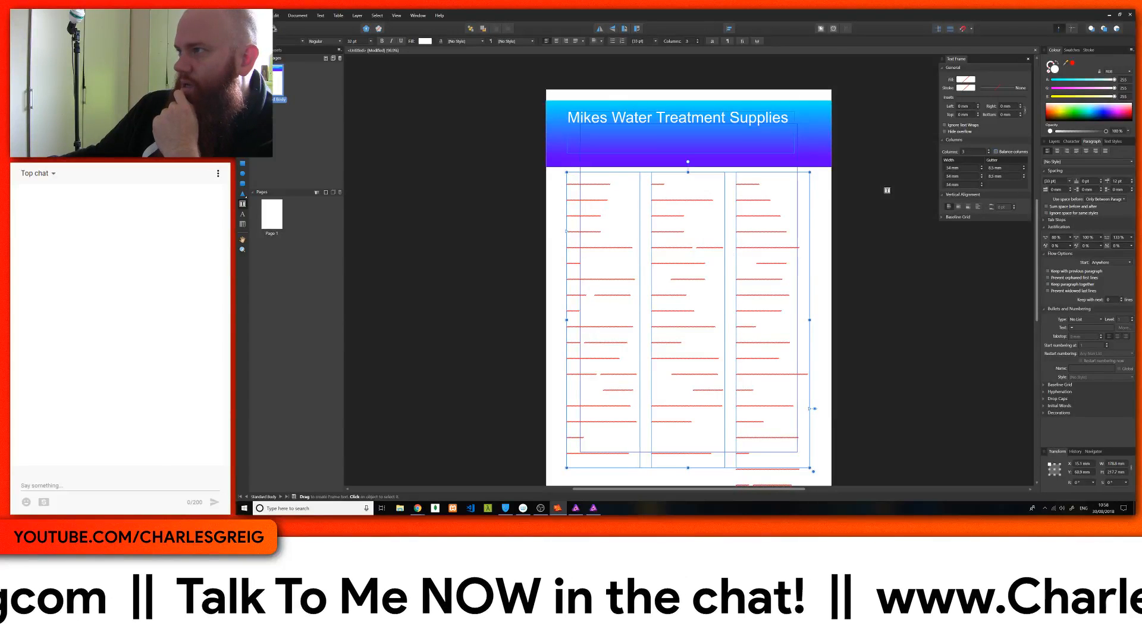
Try removing the pasted text's fill colour, undoing and redoing the paste along the way
key("ctrl+z")
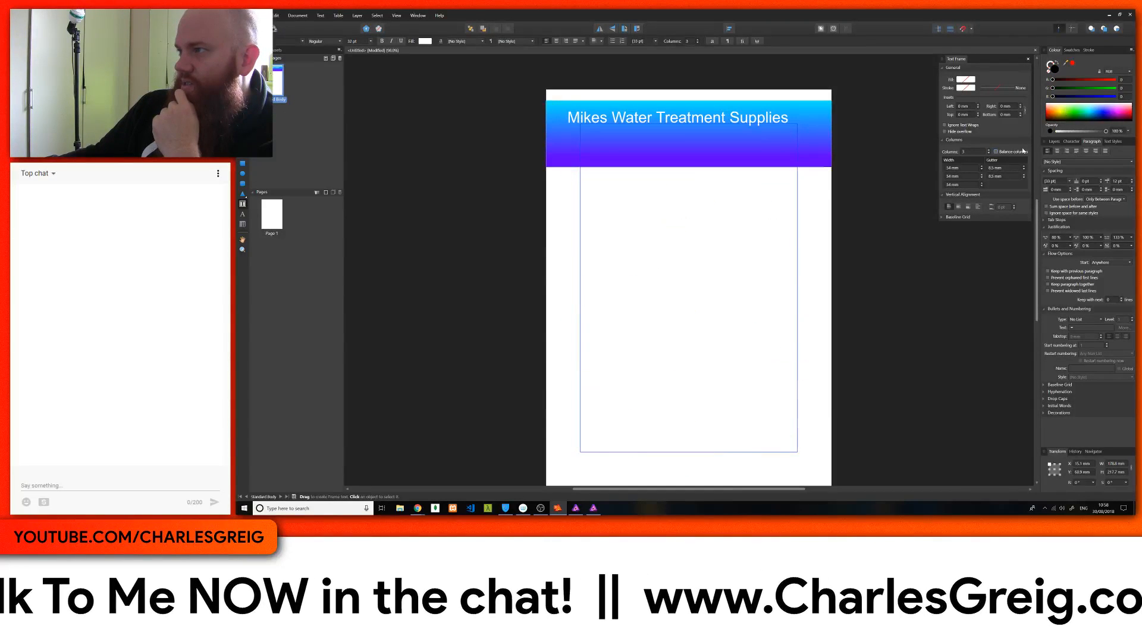
key("ctrl+shift+z")
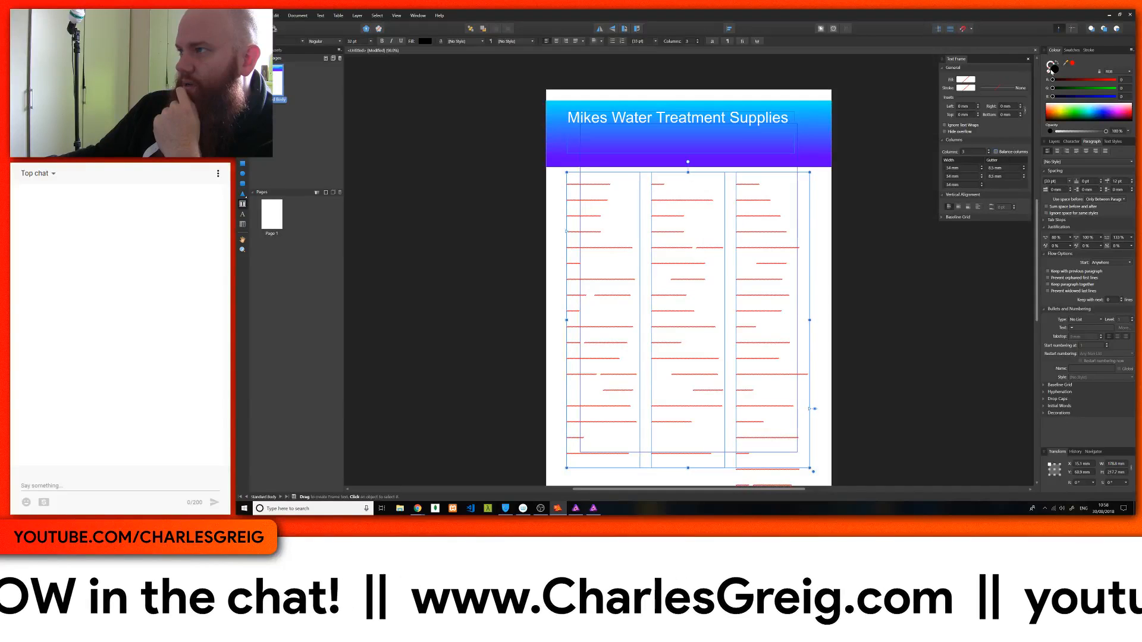
left_click(1064, 65)
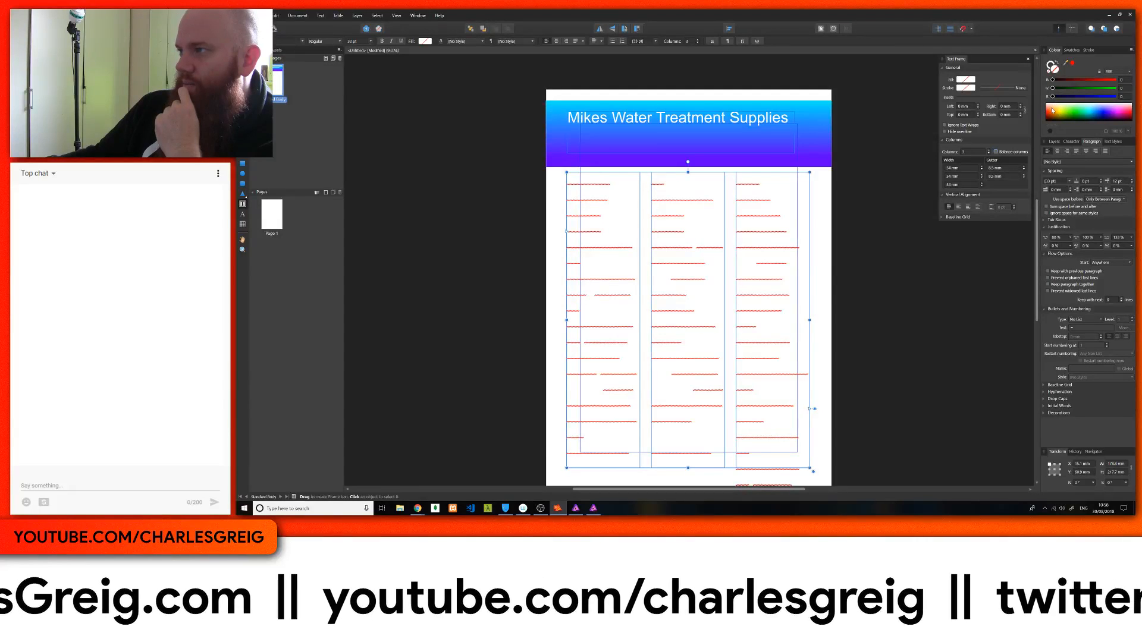
key("ctrl+z")
key("ctrl+z")
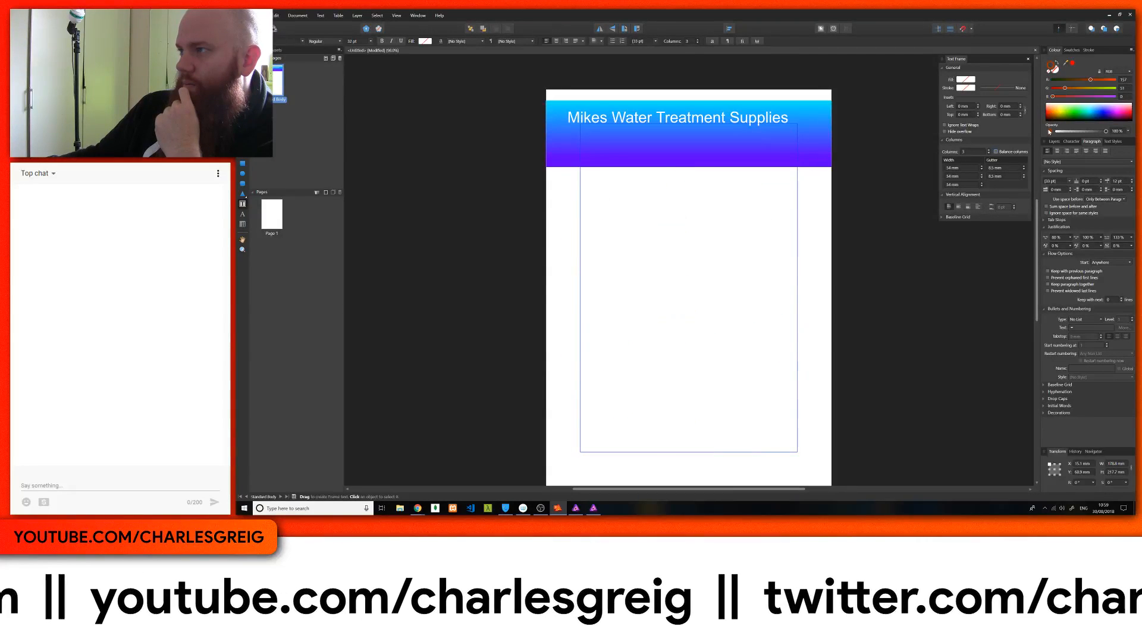
key("ctrl+shift+z")
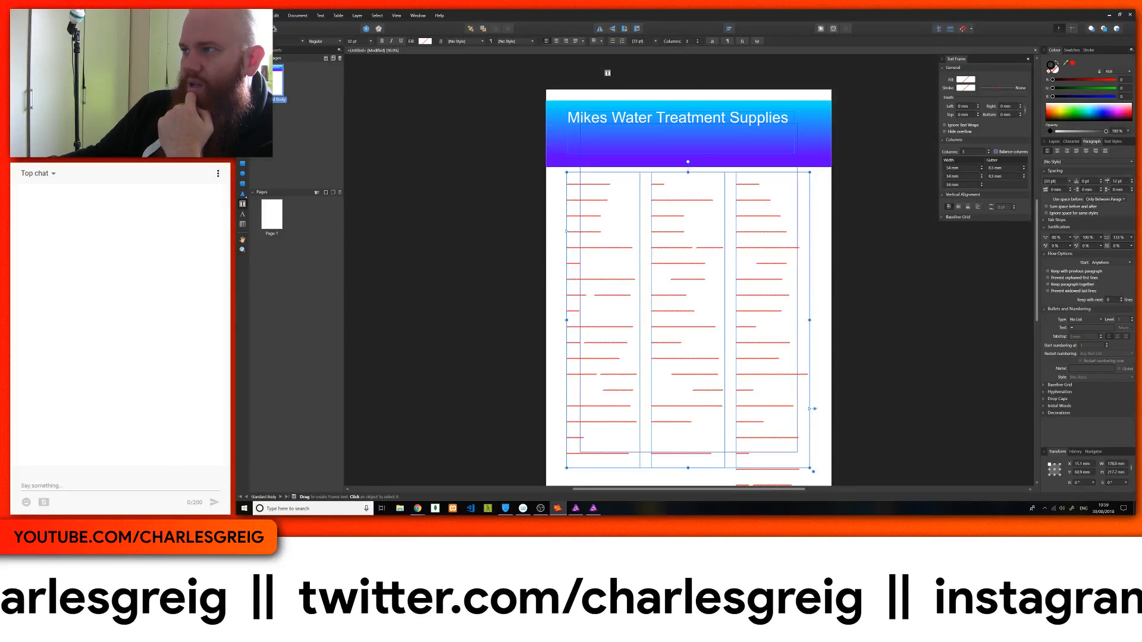
Set the fill colour of the body frame's text to black from the recent swatches
left_click(426, 41)
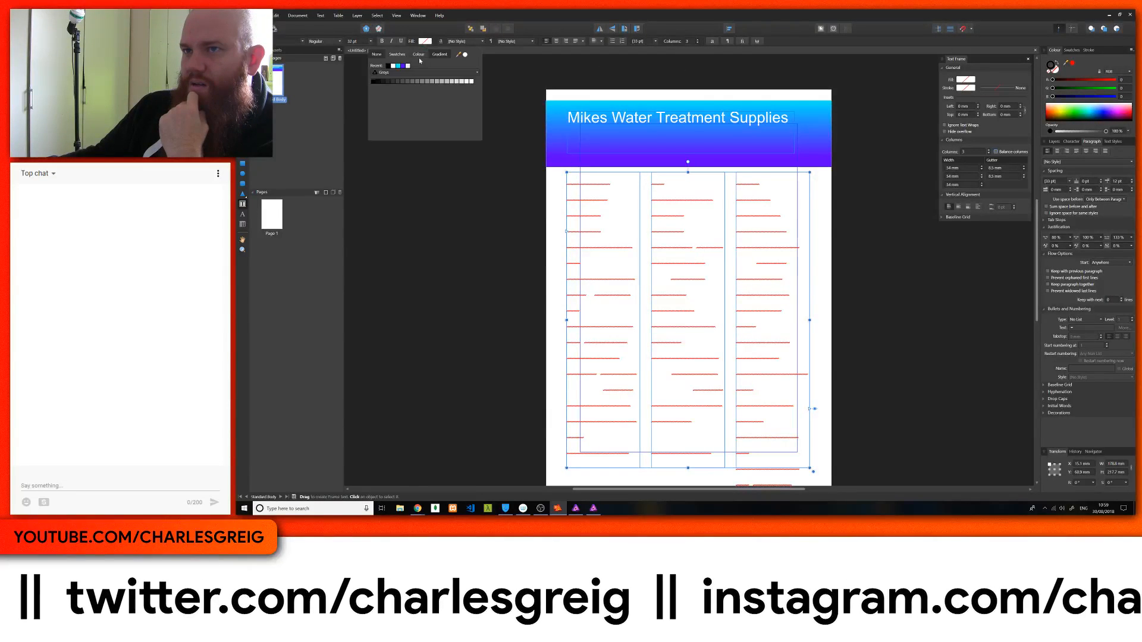
left_click(387, 67)
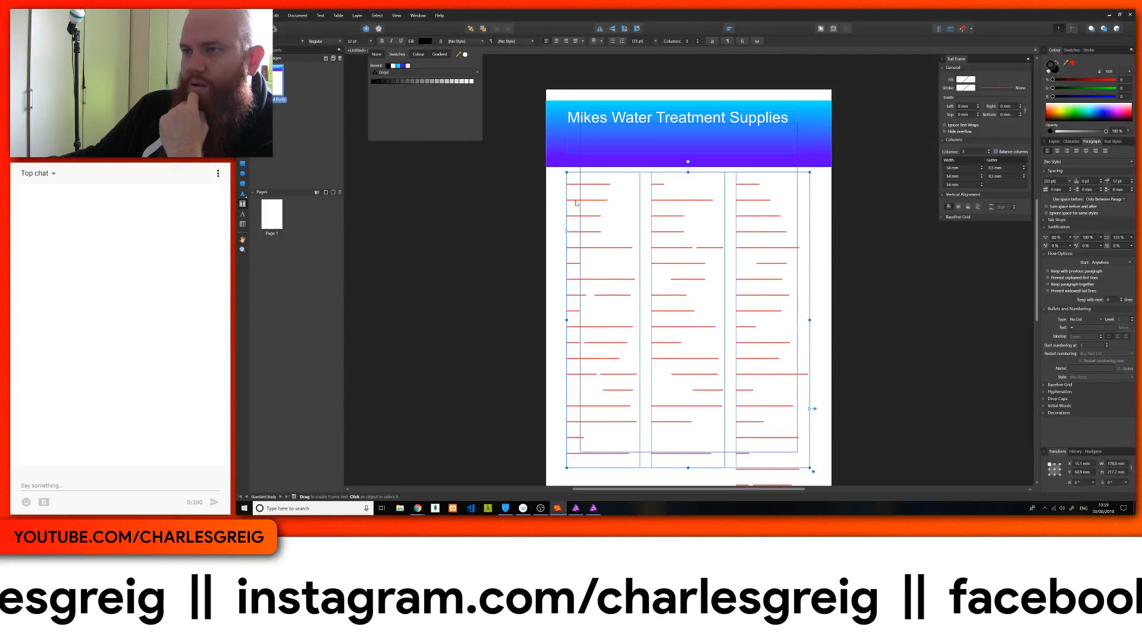
Select all the text in the three-column body frame and apply the recent black swatch as its fill
key("ctrl+a")
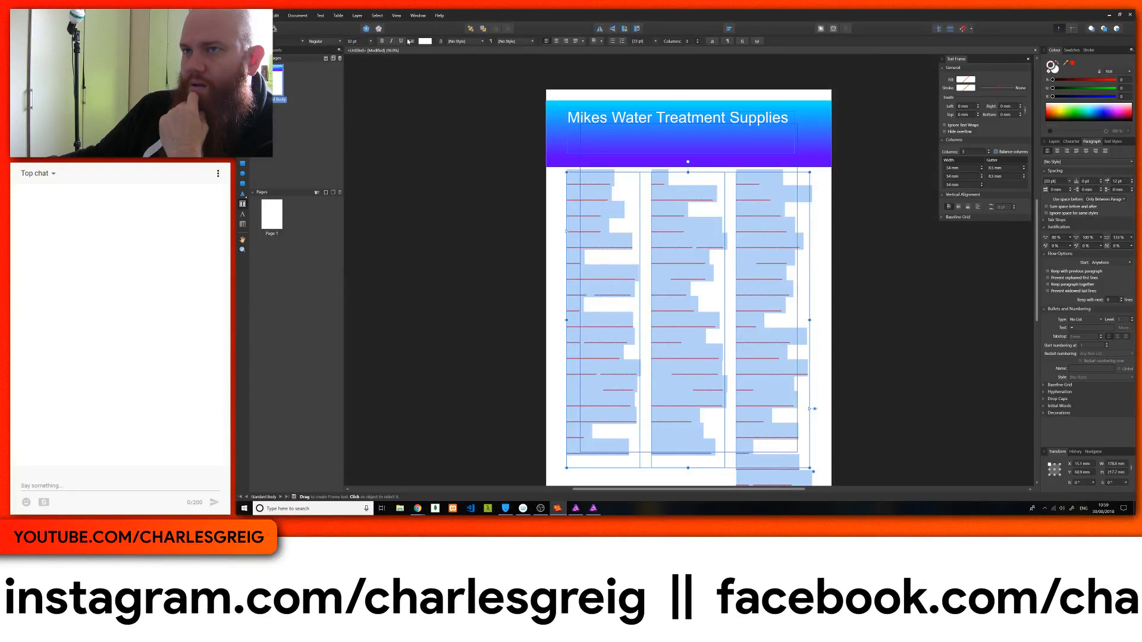
left_click(424, 42)
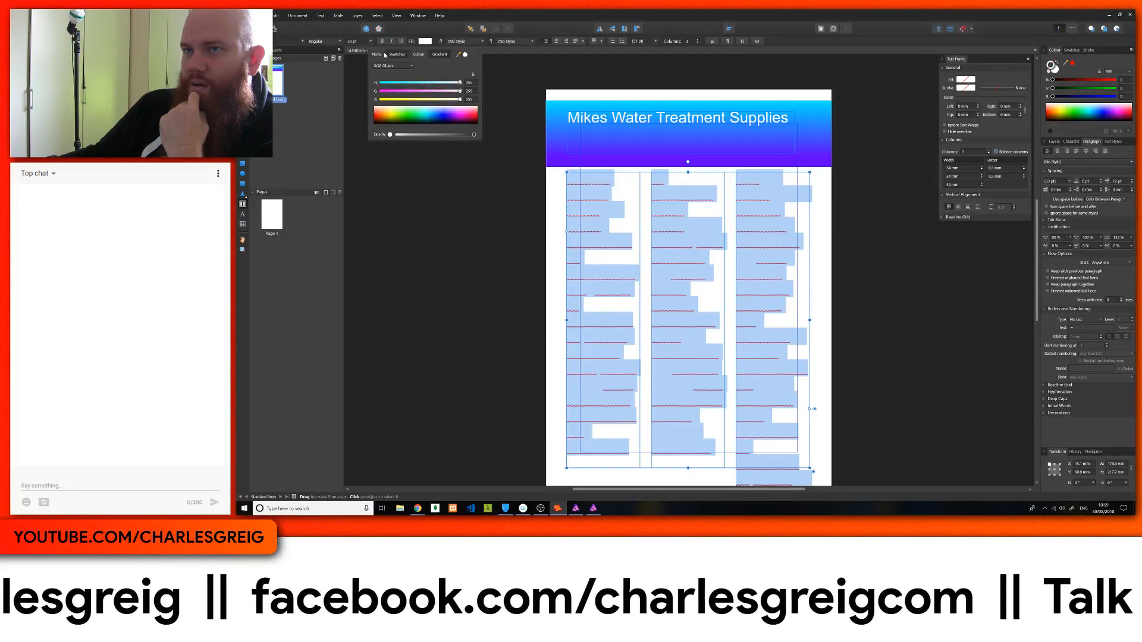
left_click(397, 54)
left_click(389, 66)
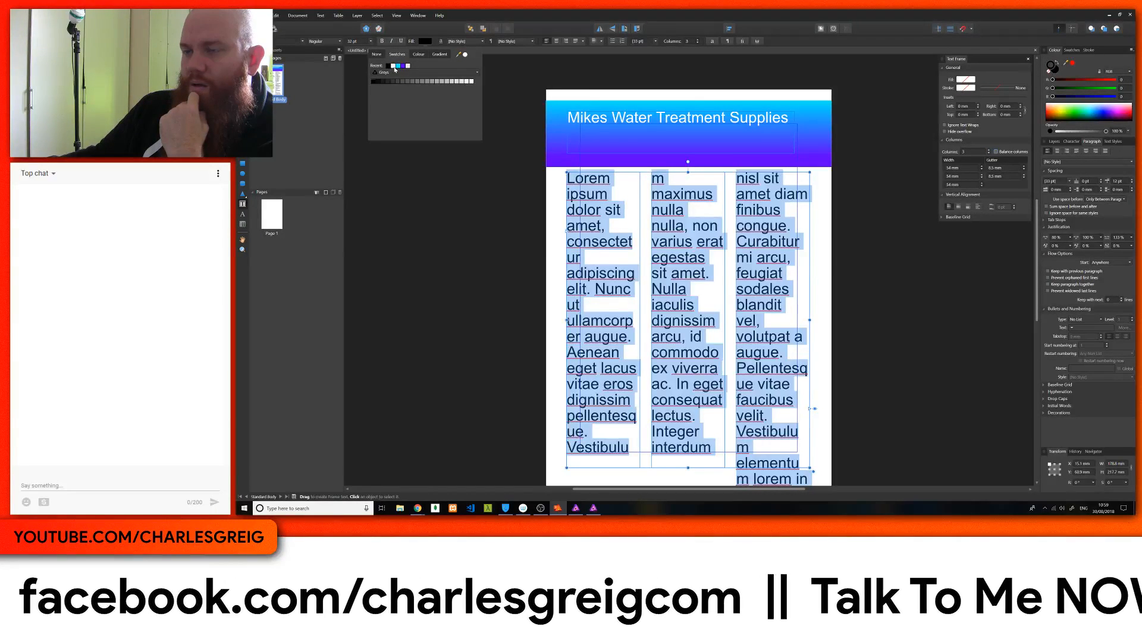
Set the text size of the body frame's paragraphs to 11 pt, working through them one at a time
left_click(371, 41)
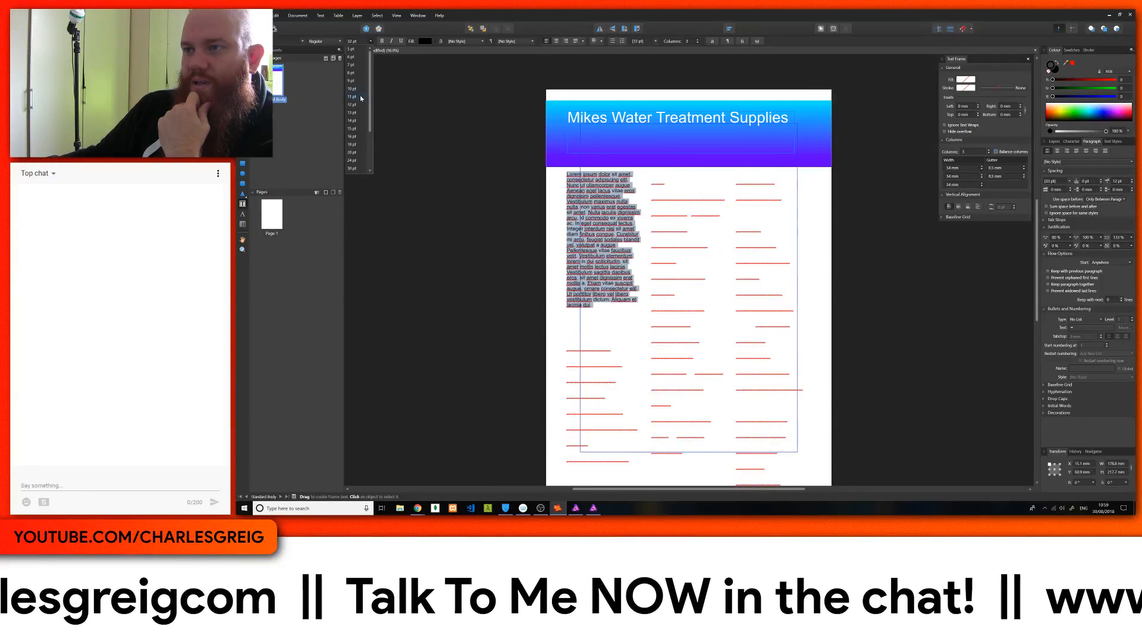
left_click(359, 96)
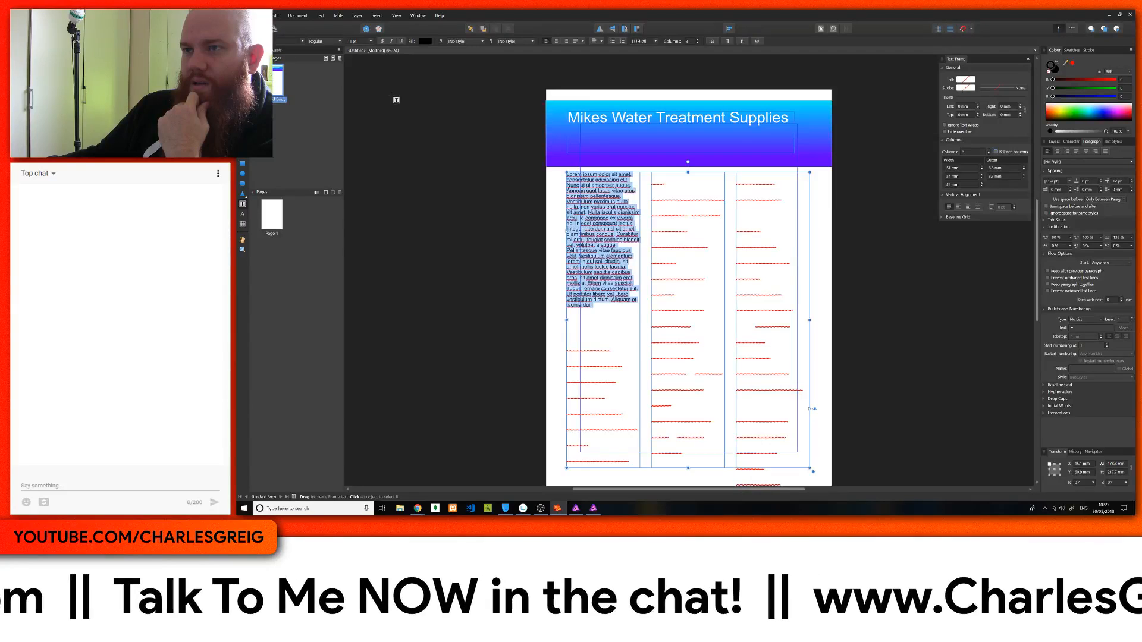
right_click(533, 208)
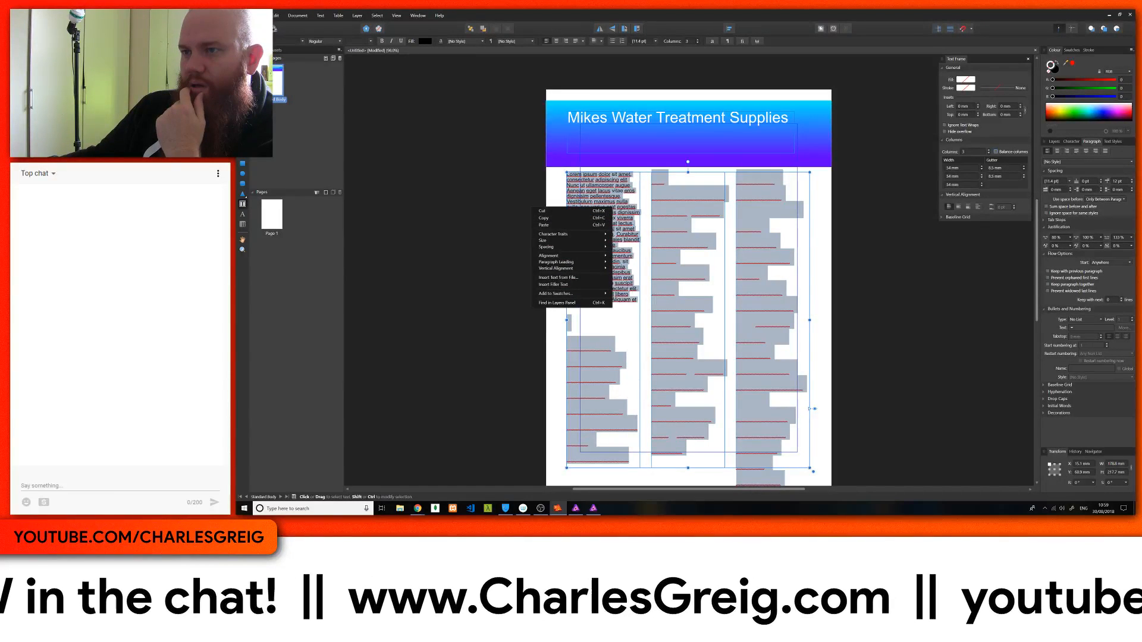
key("Escape")
key("Escape")
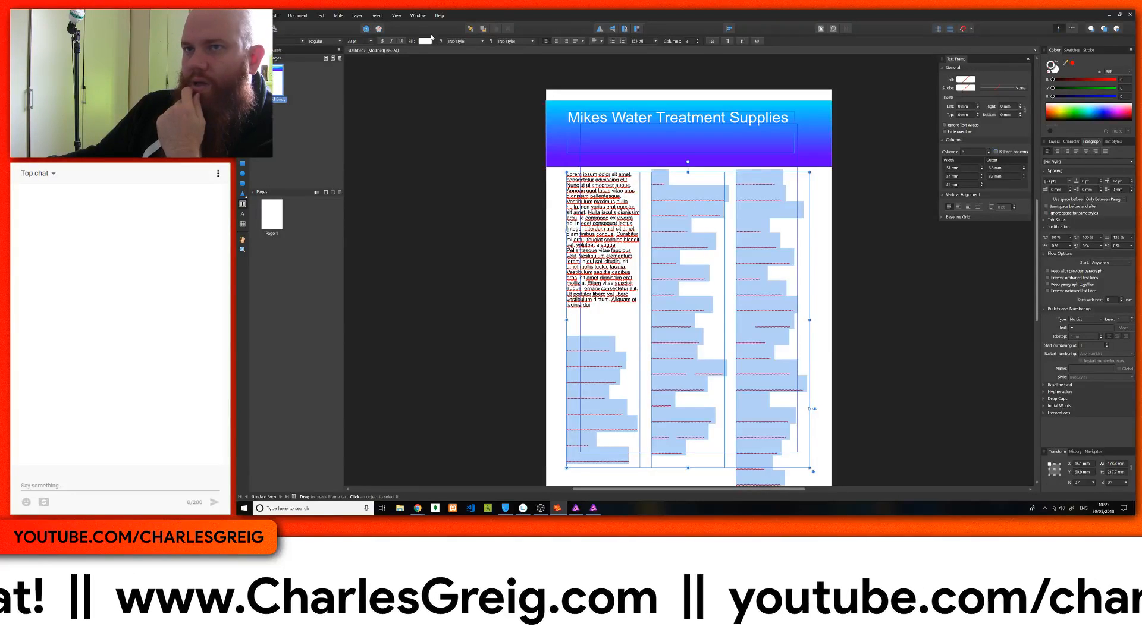
left_click(370, 41)
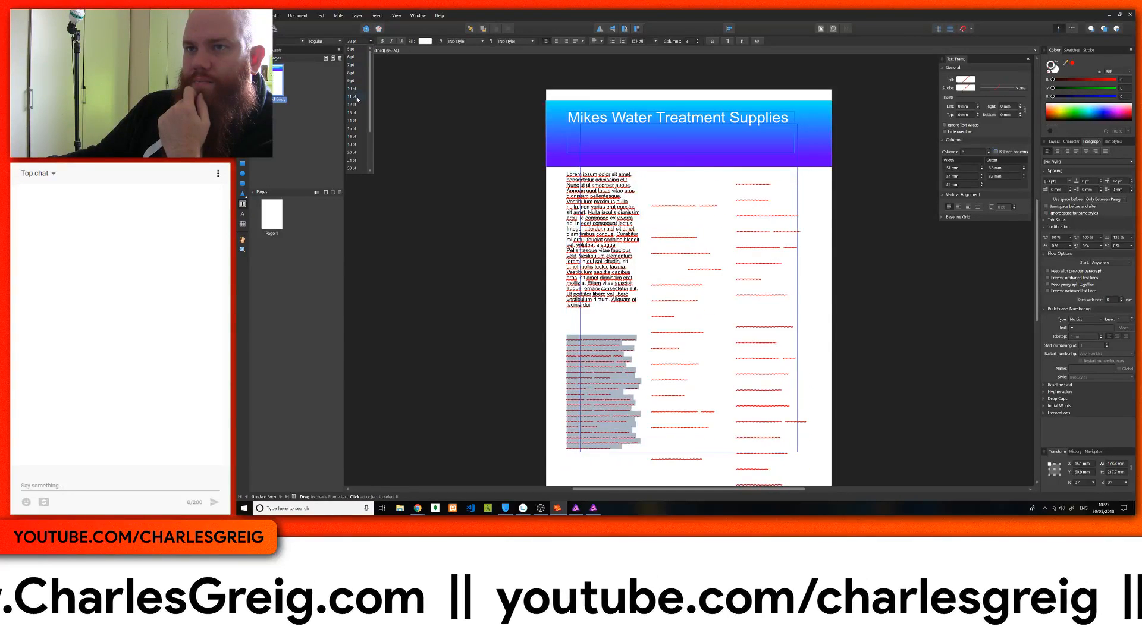
left_click(814, 408)
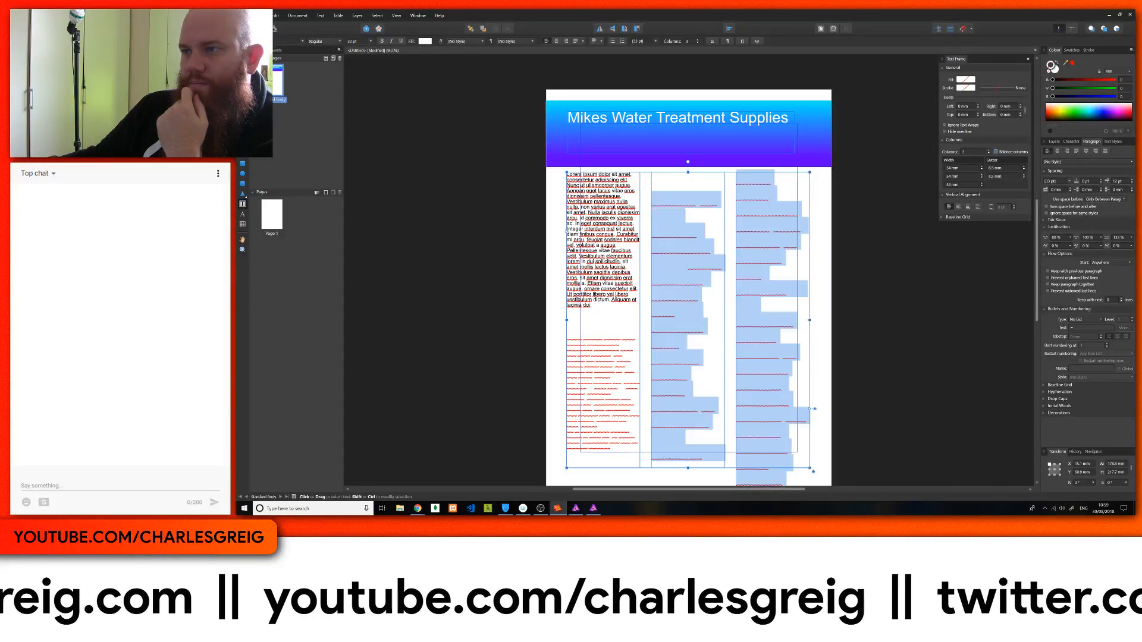
left_click(369, 41)
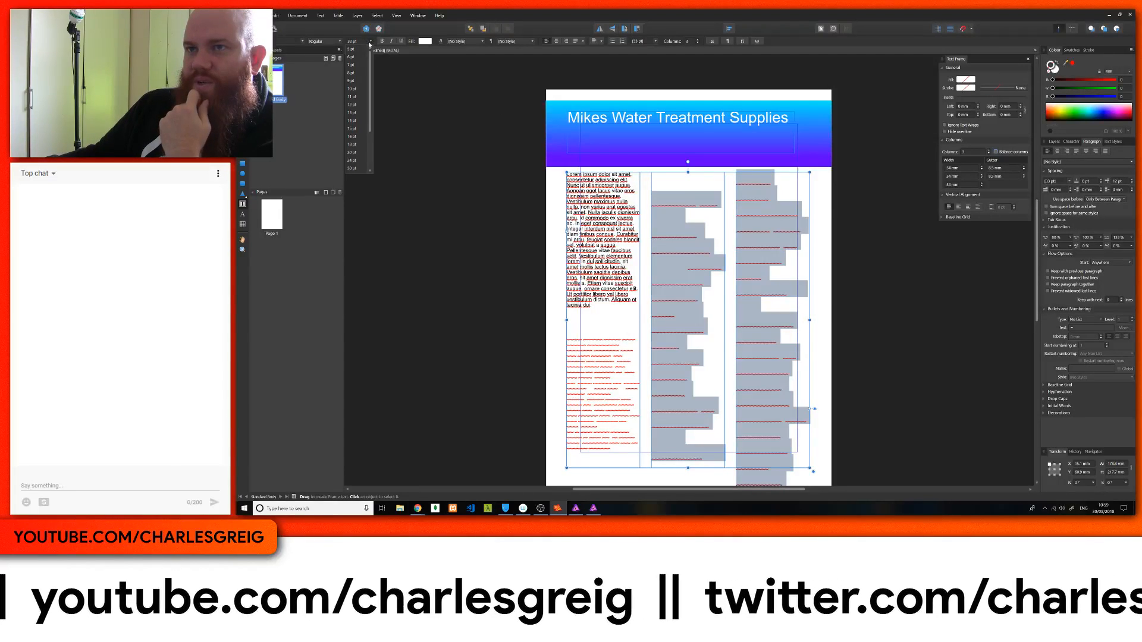
left_click(352, 96)
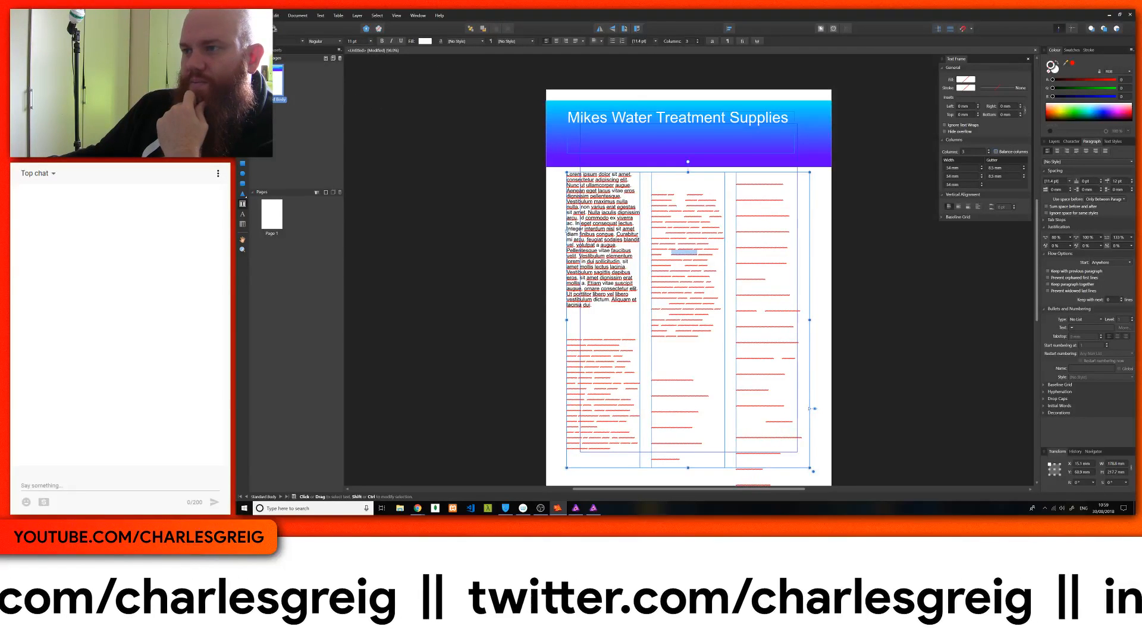
Try a 5 pt size on all of the body text and settle on 11 pt
left_click(371, 41)
left_click(365, 50)
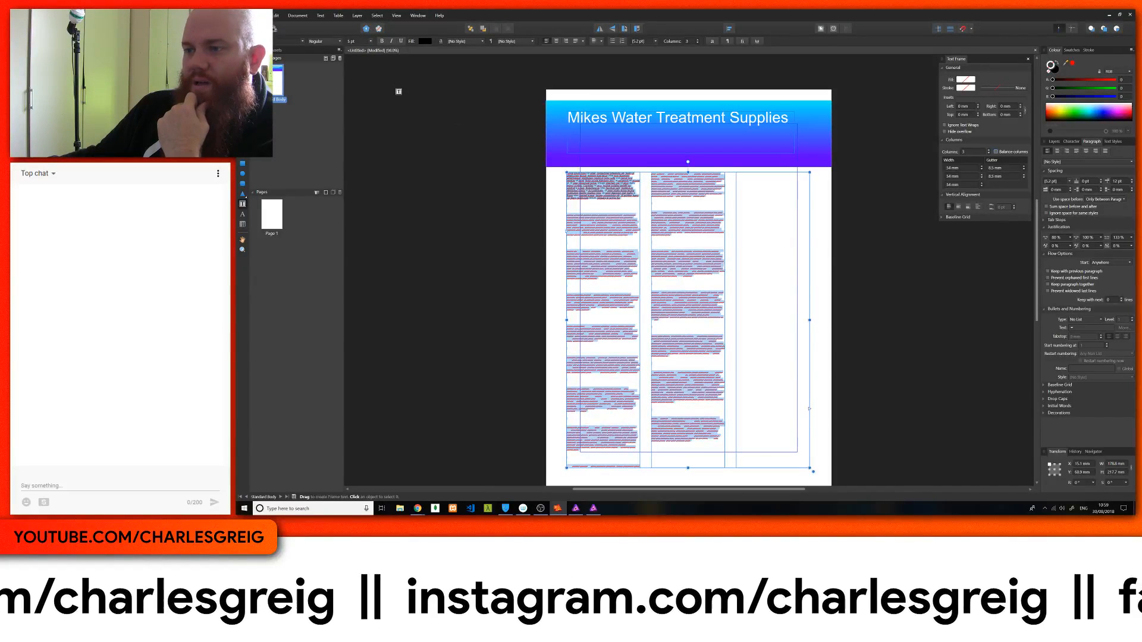
left_click(369, 42)
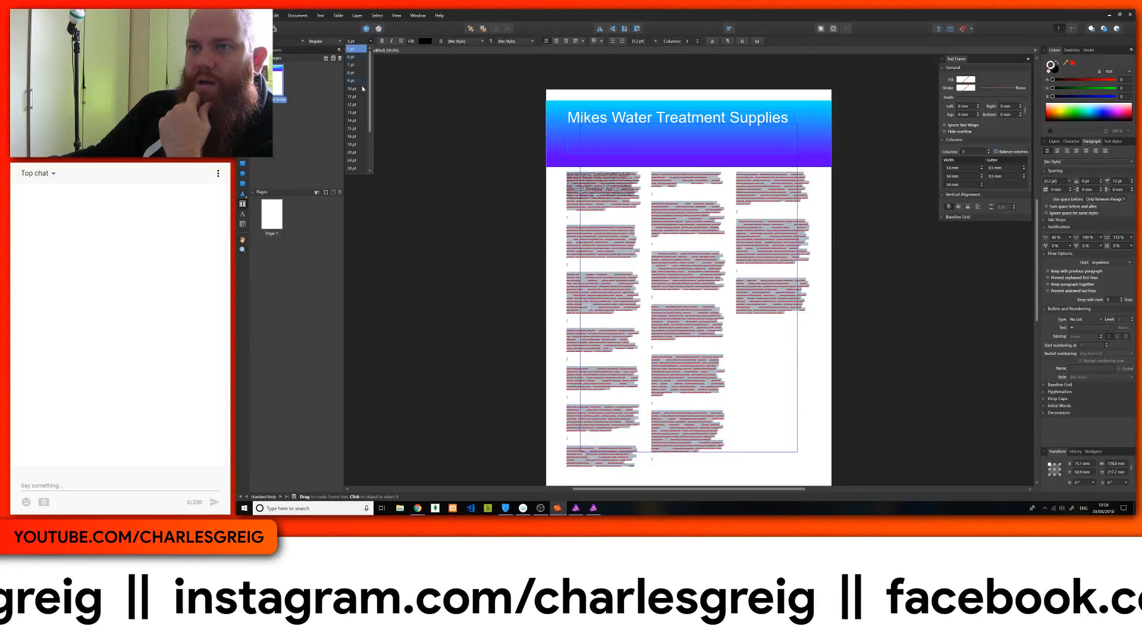
left_click(366, 87)
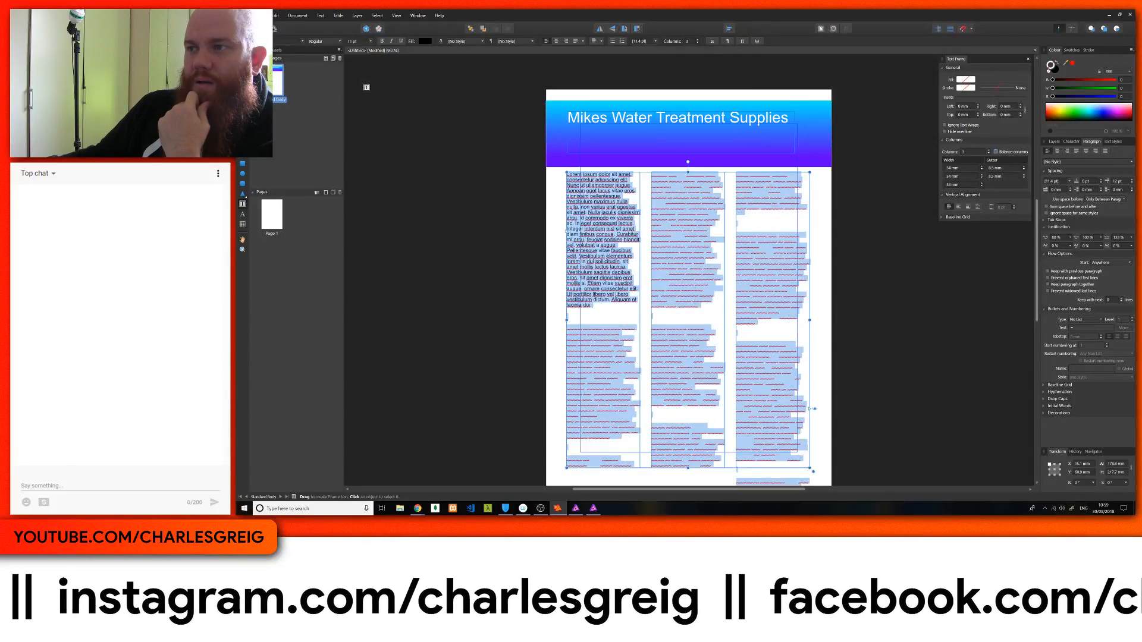
Apply the black recent swatch as the fill of all the 11 pt body text, including the still invisible paragraphs
left_click(423, 41)
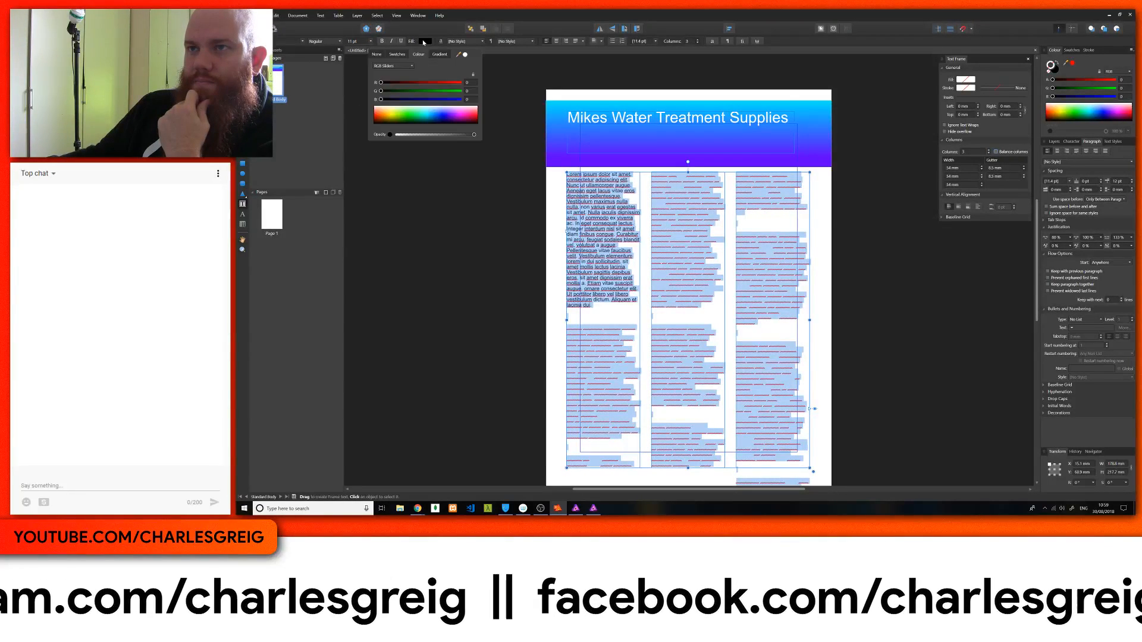
left_click(396, 56)
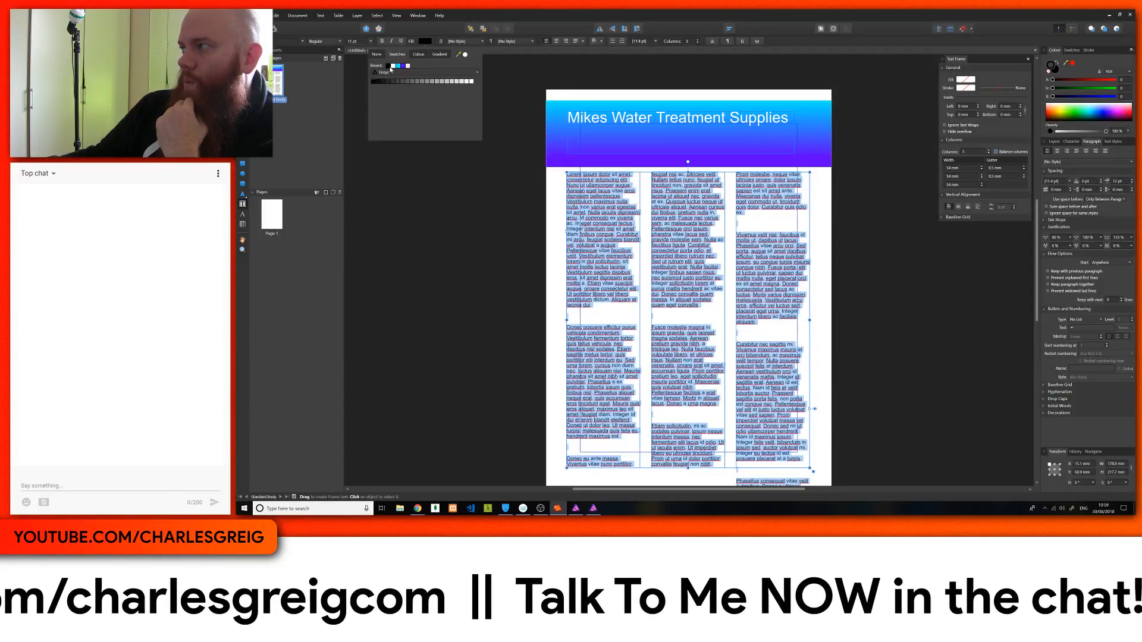
left_click(688, 238)
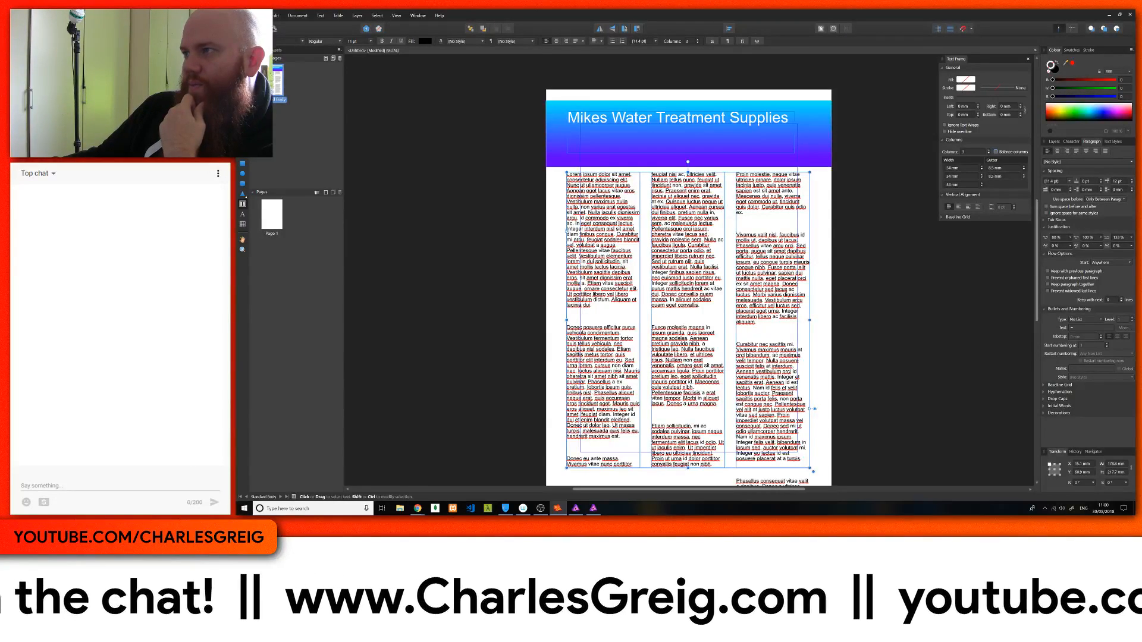
Delete the word "Pellentesque" from the middle column and remove the whole three-column body frame from the master page
scroll(859, 302, "down", 5)
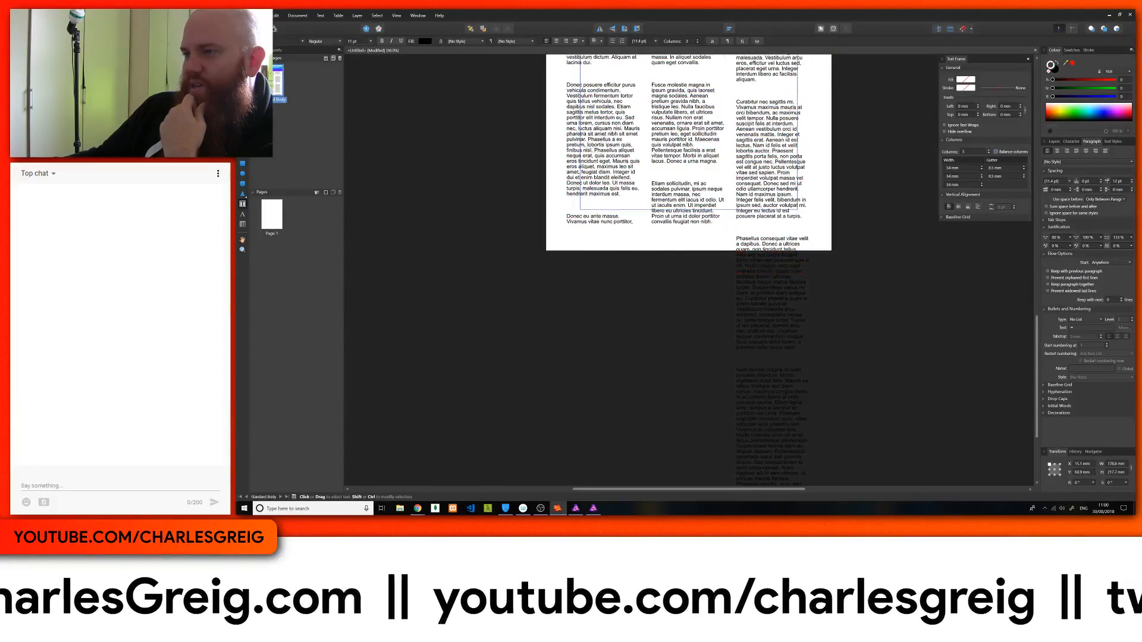
scroll(689, 268, "up", 6)
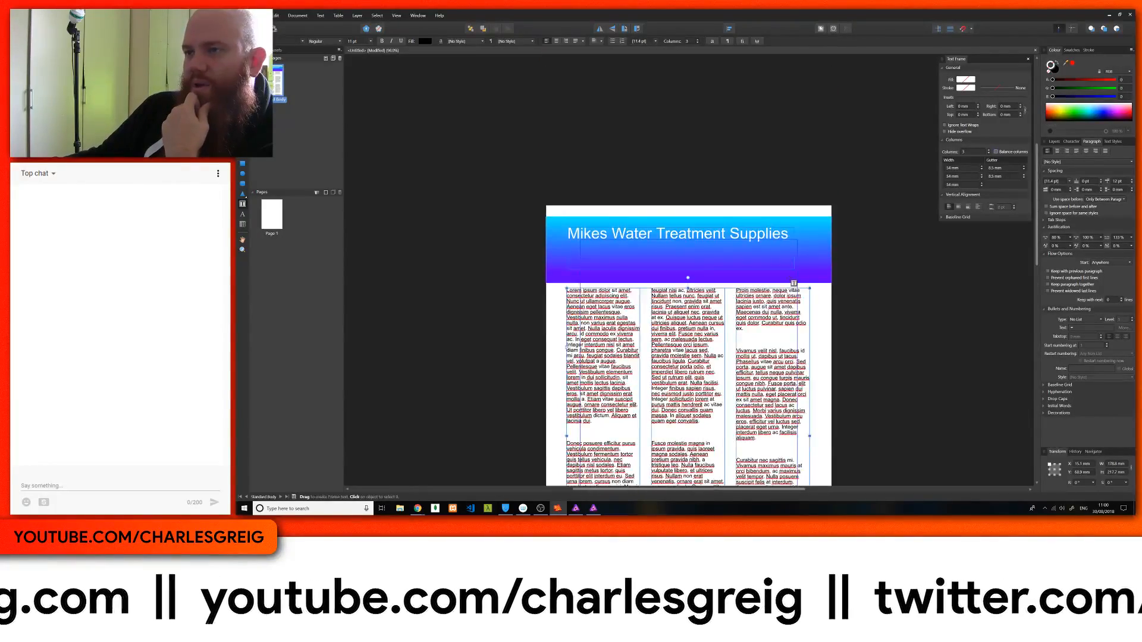
scroll(689, 298, "down", 1)
key("Escape")
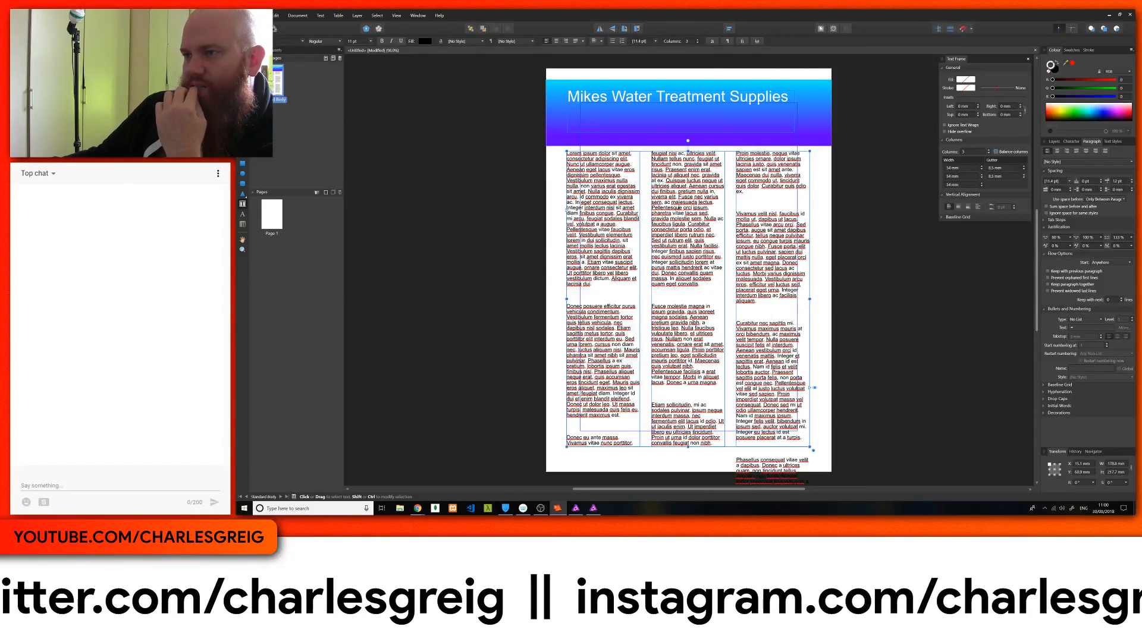
double_click(666, 207)
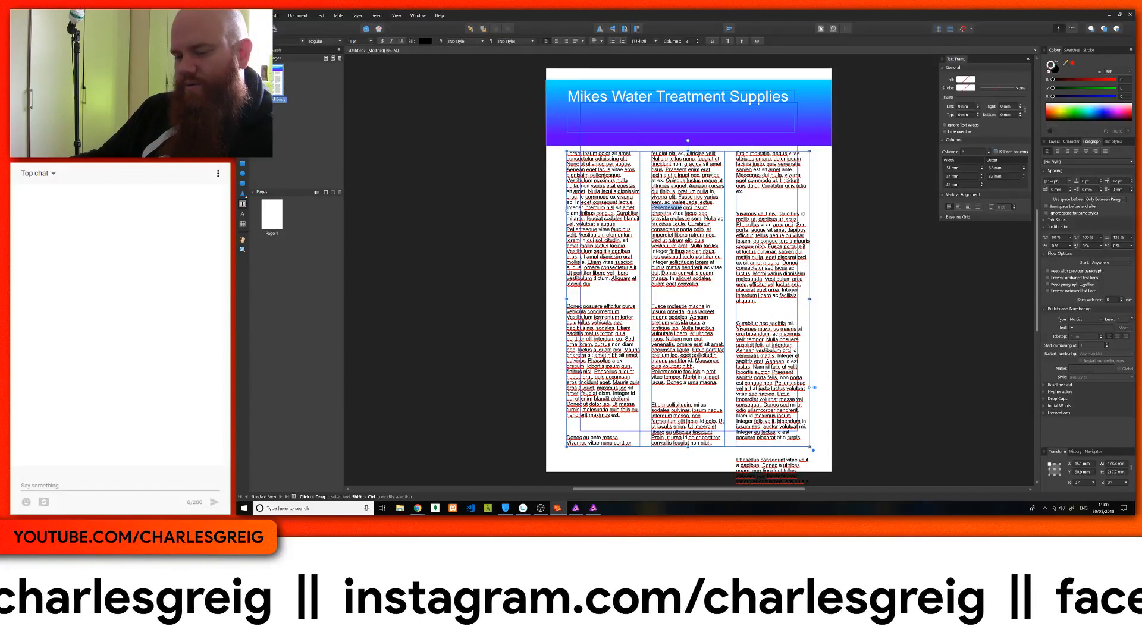
key("BackSpace")
key("Escape")
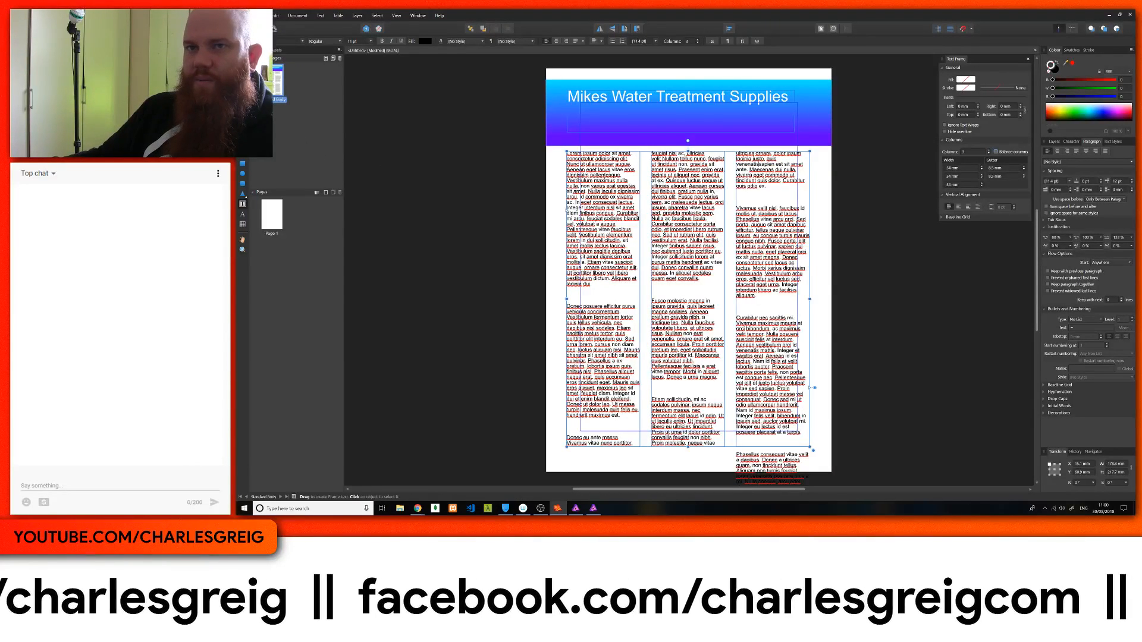
left_click(566, 219)
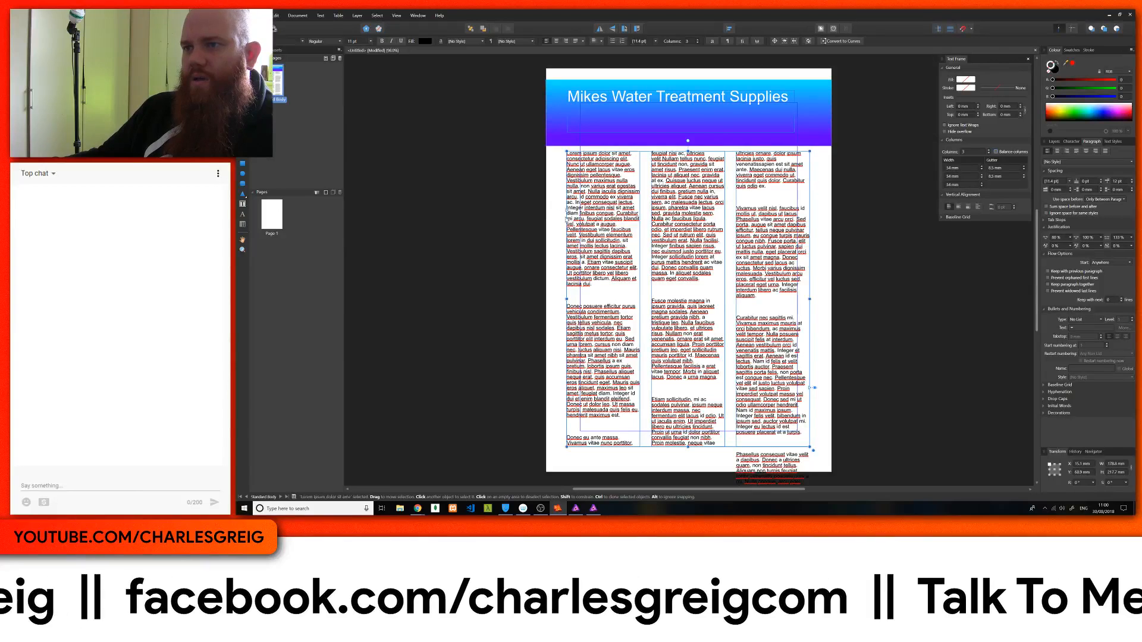
key("Delete")
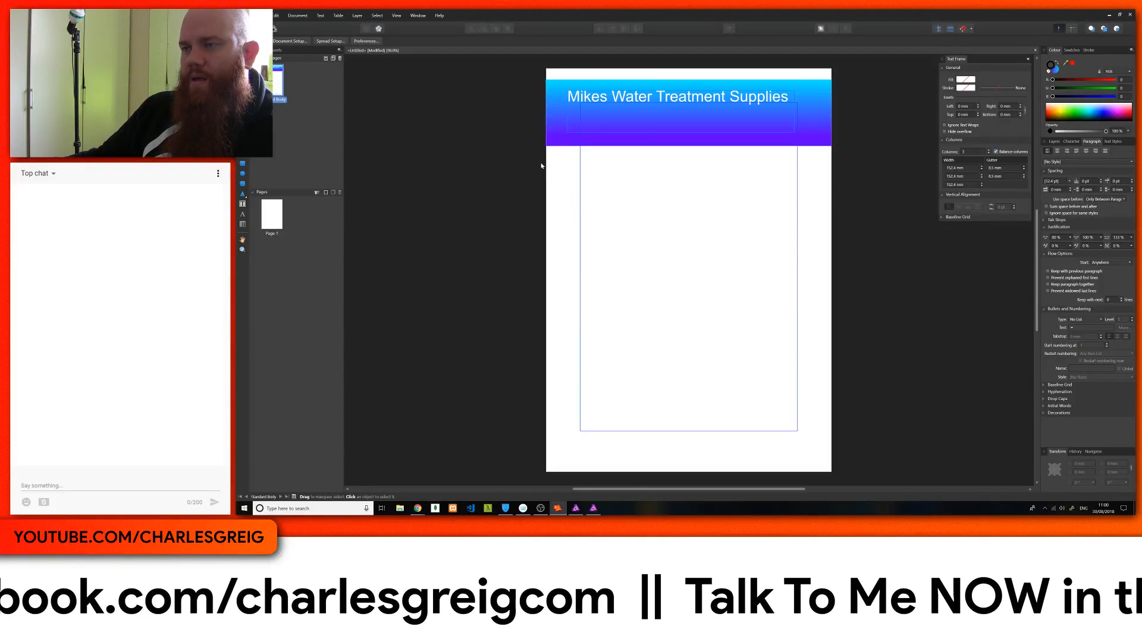
Try to delete Page 1 from the document
left_click(272, 214)
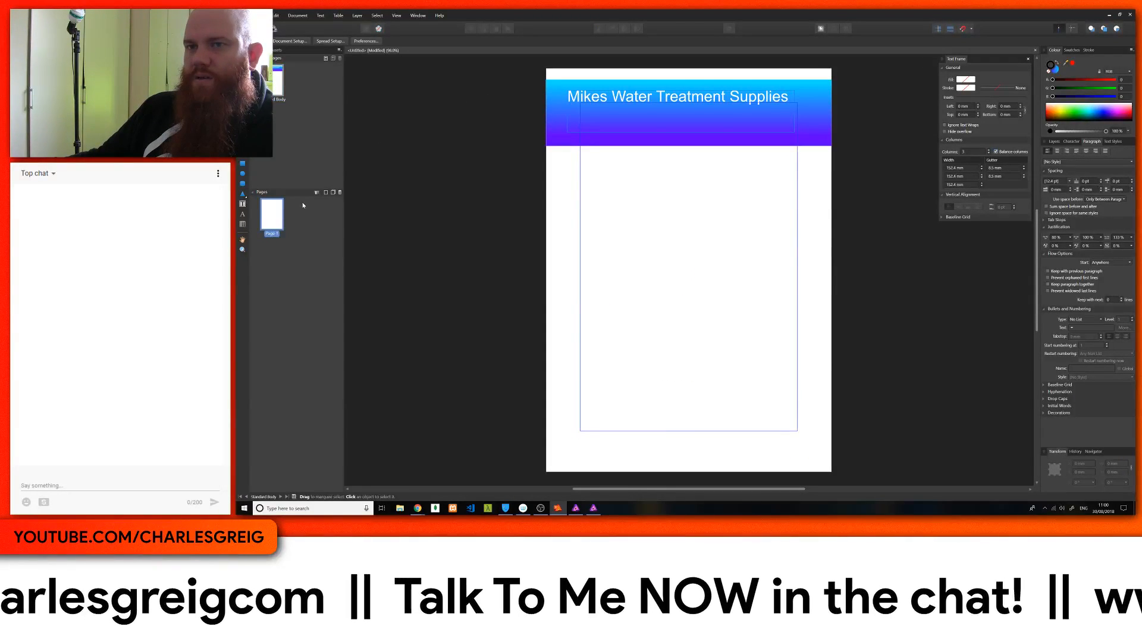
right_click(272, 210)
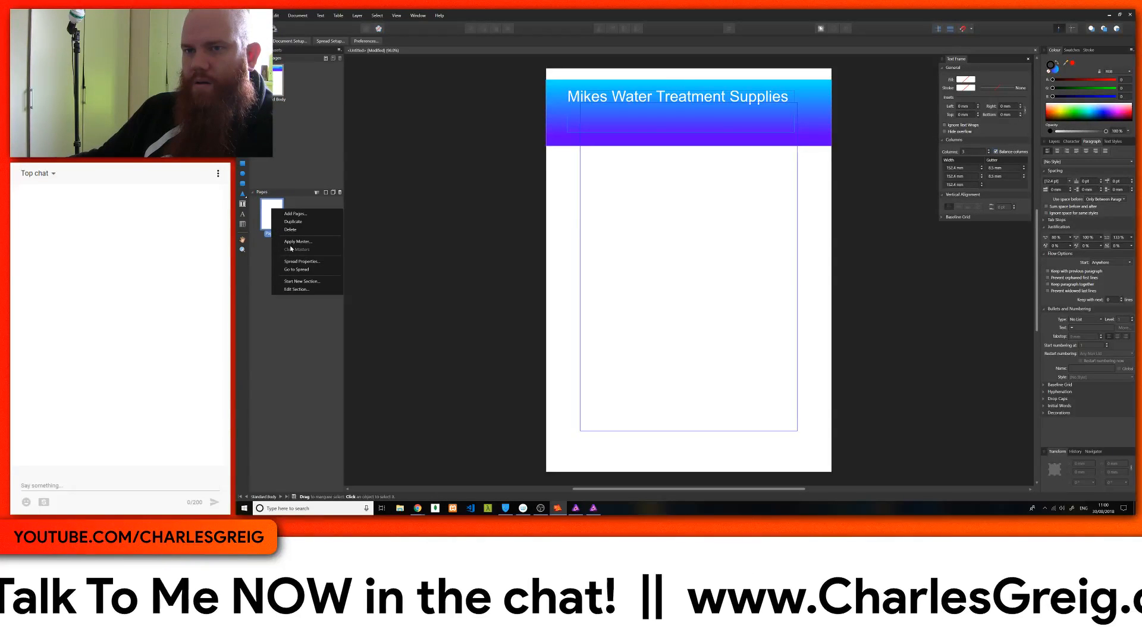
left_click(290, 230)
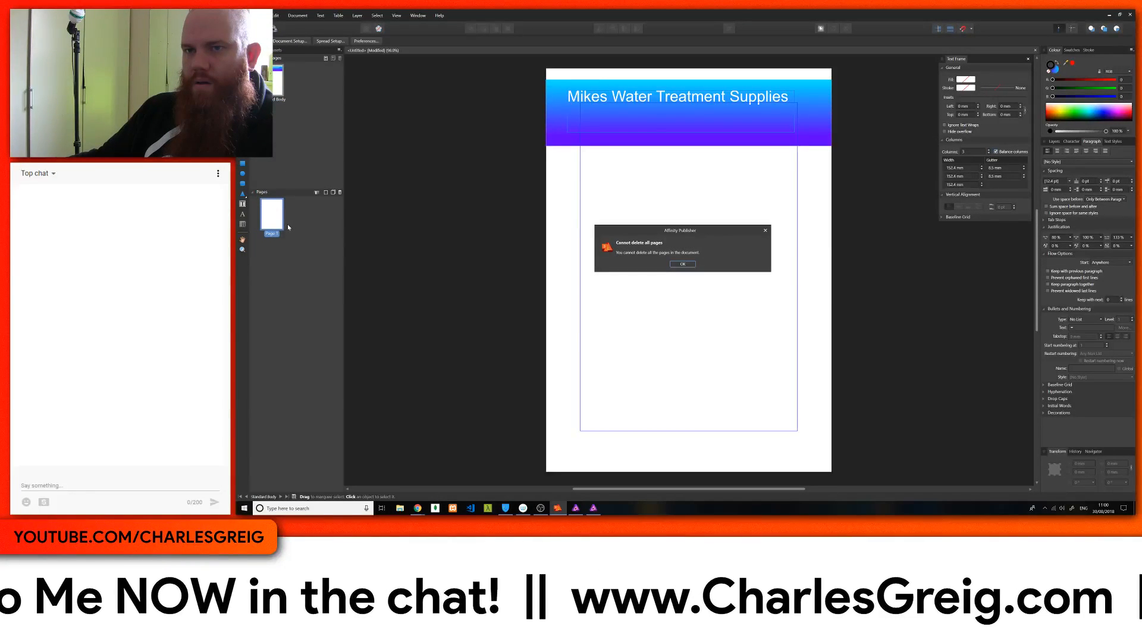
left_click(683, 265)
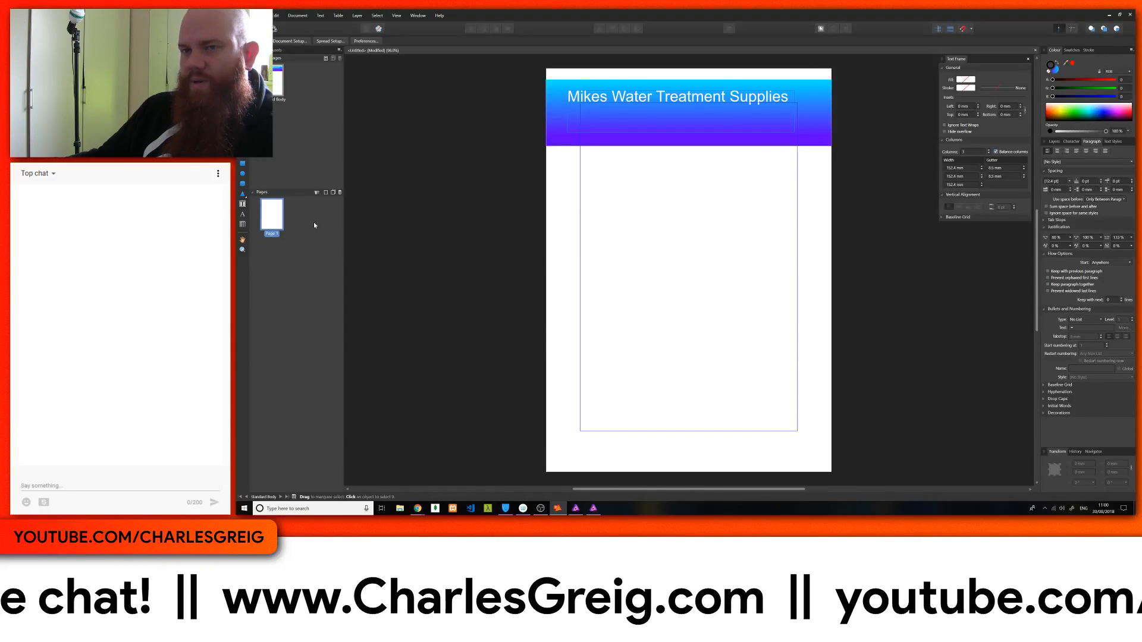
Apply the Standard Body master to page 1, replacing any existing master
right_click(265, 209)
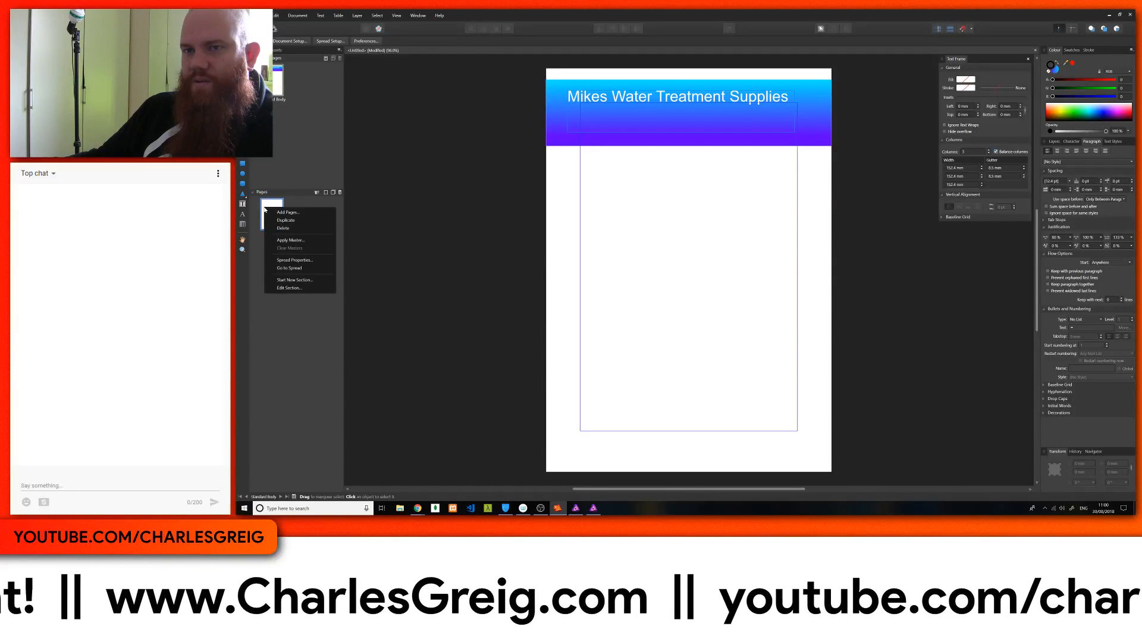
left_click(284, 240)
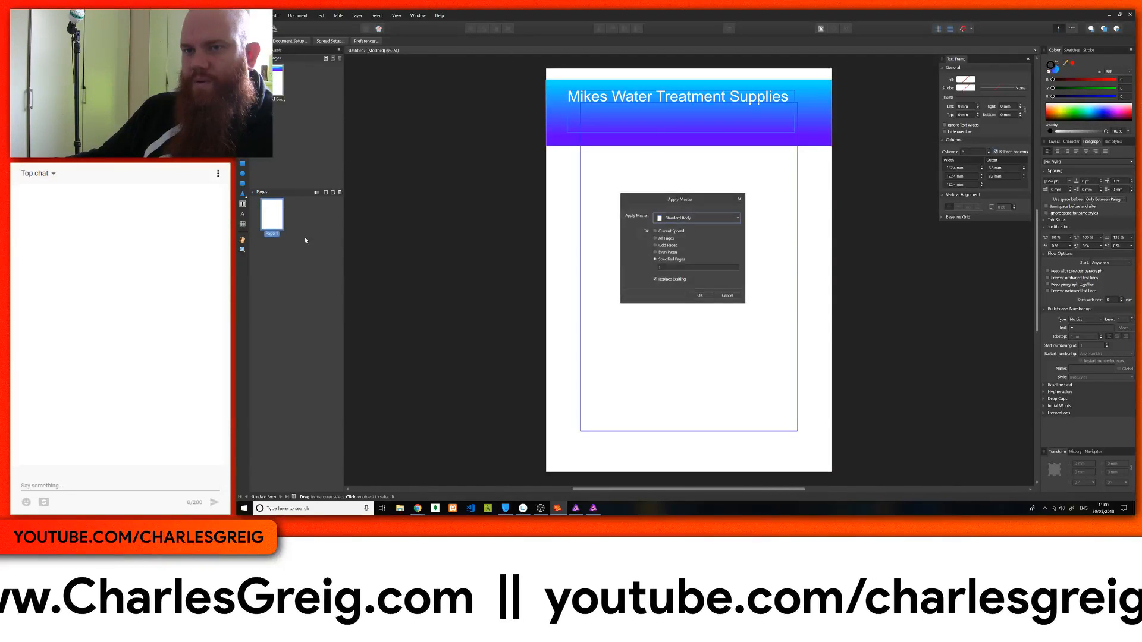
left_click(700, 294)
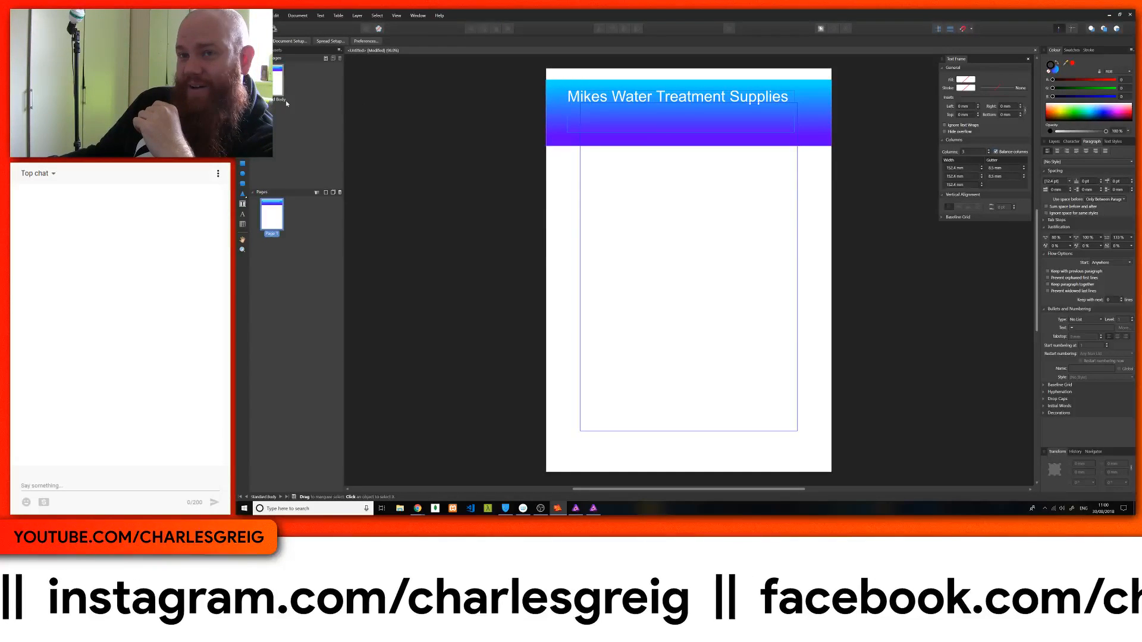
Draw a three-column text frame about 181 by 224 mm below the gradient header and paste the copied placeholder text into it
left_click(243, 203)
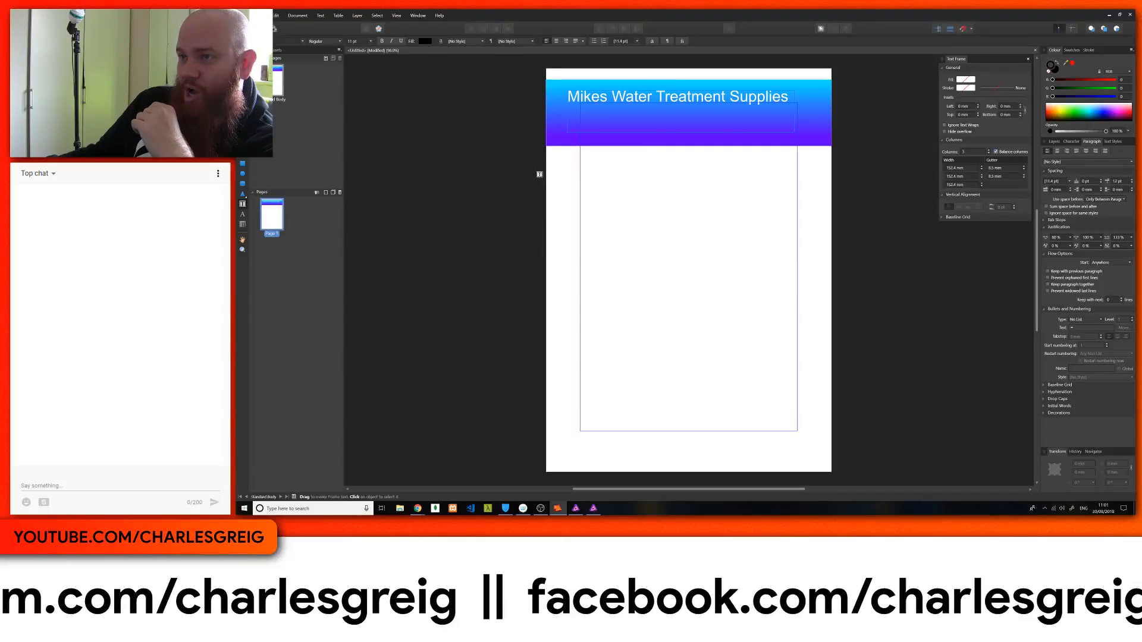
left_click_drag(566, 153, 816, 459)
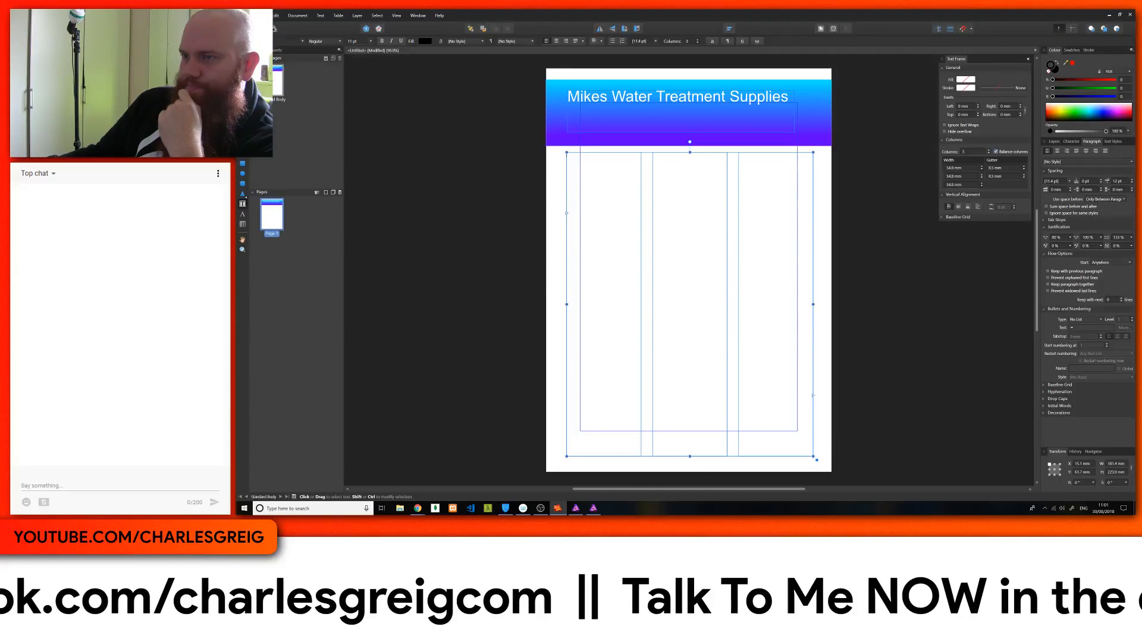
right_click(527, 176)
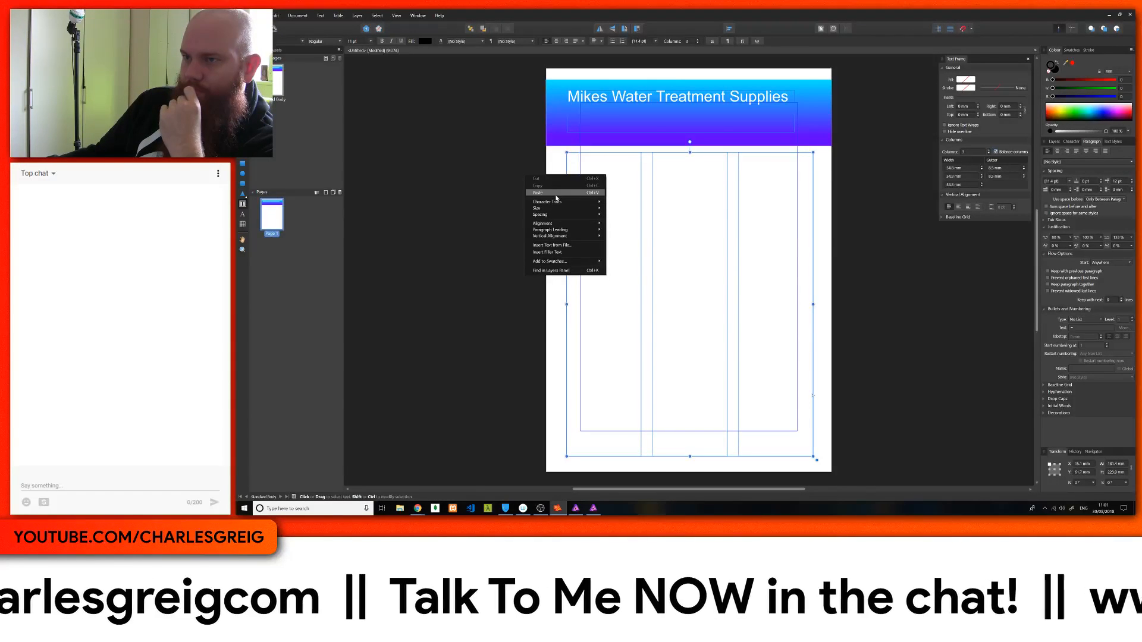
left_click(556, 193)
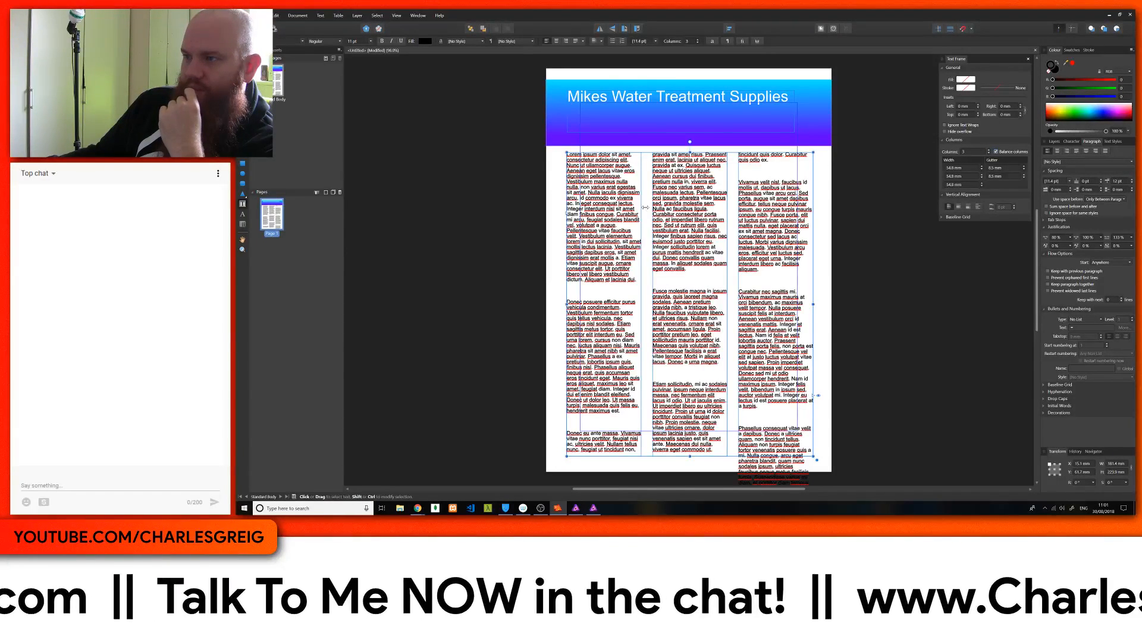
Add one page after page 1 using the Standard Body master
scroll(689, 268, "down", 6)
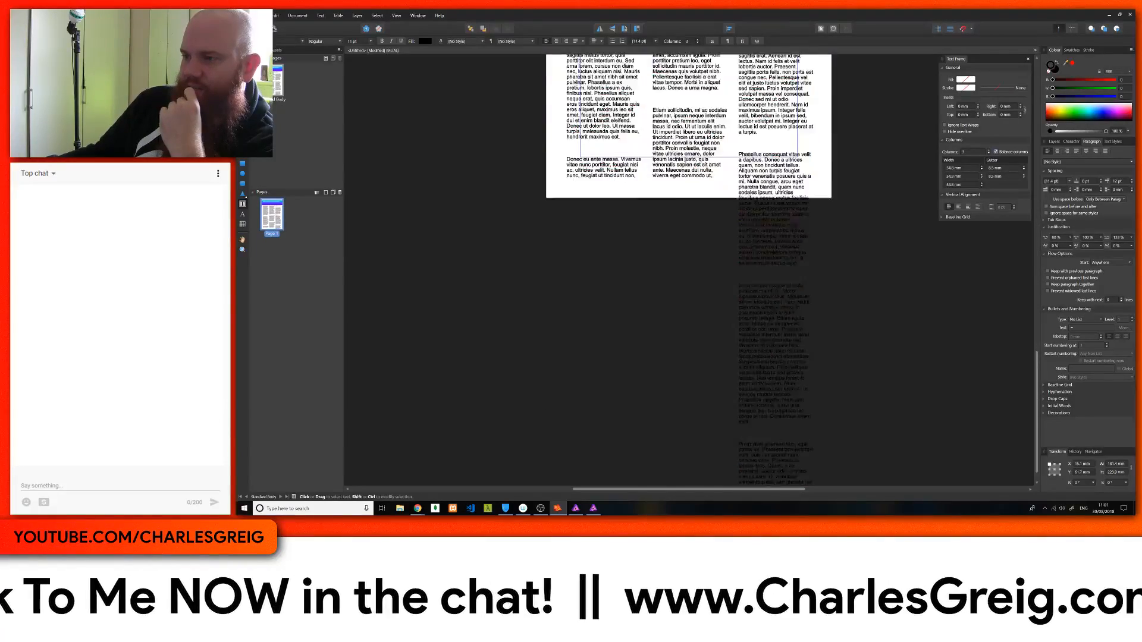
scroll(689, 267, "down", 5)
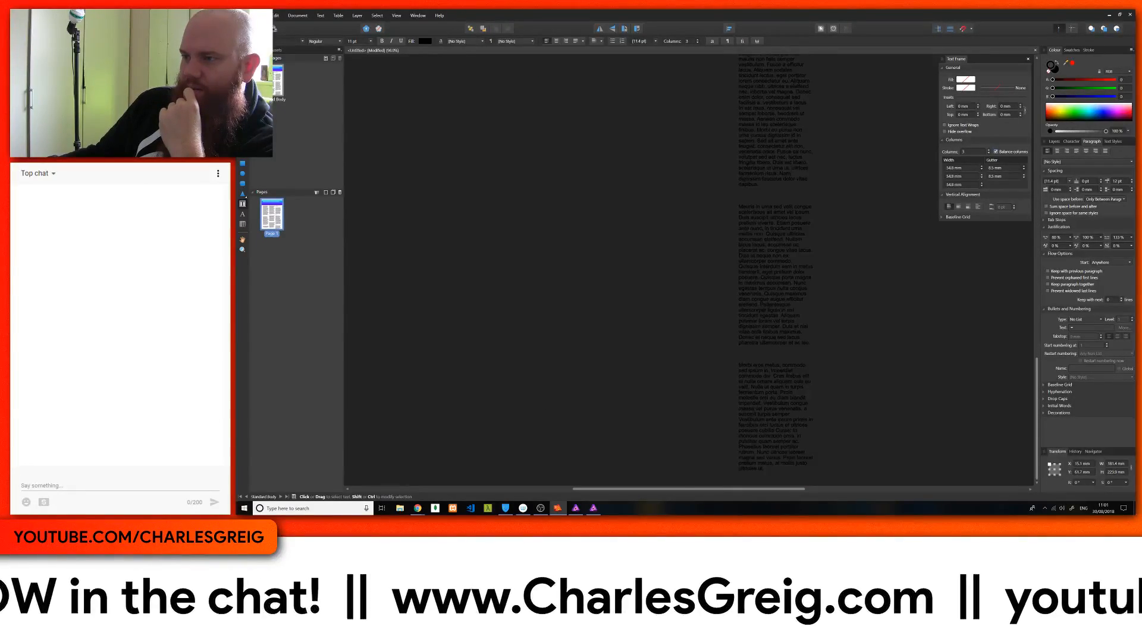
scroll(689, 268, "down", 6)
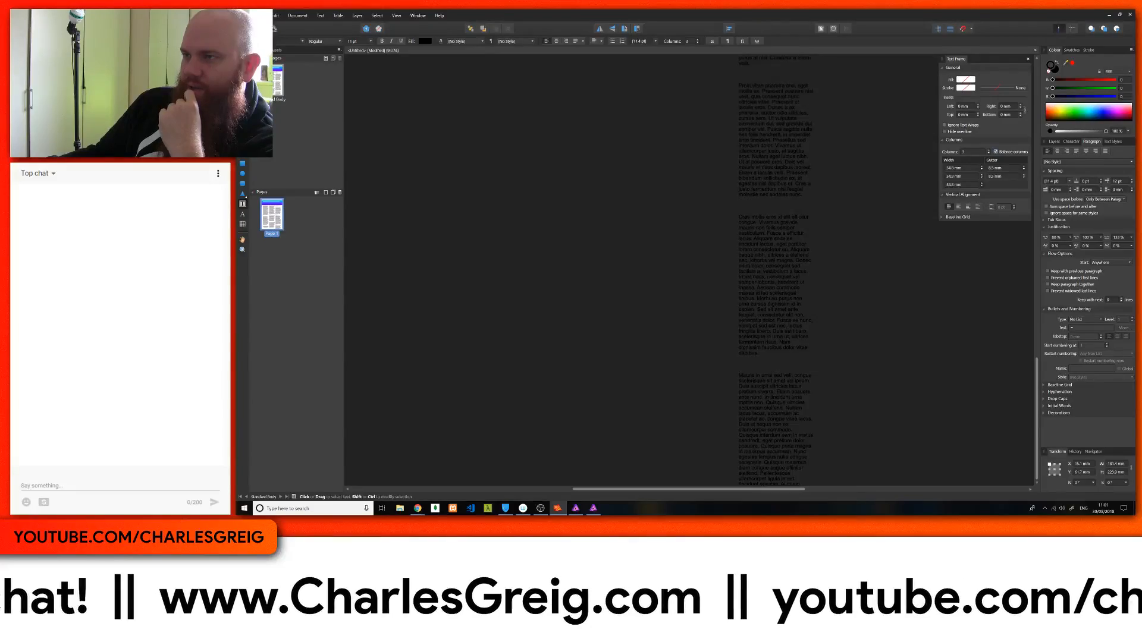
scroll(689, 267, "up", 15)
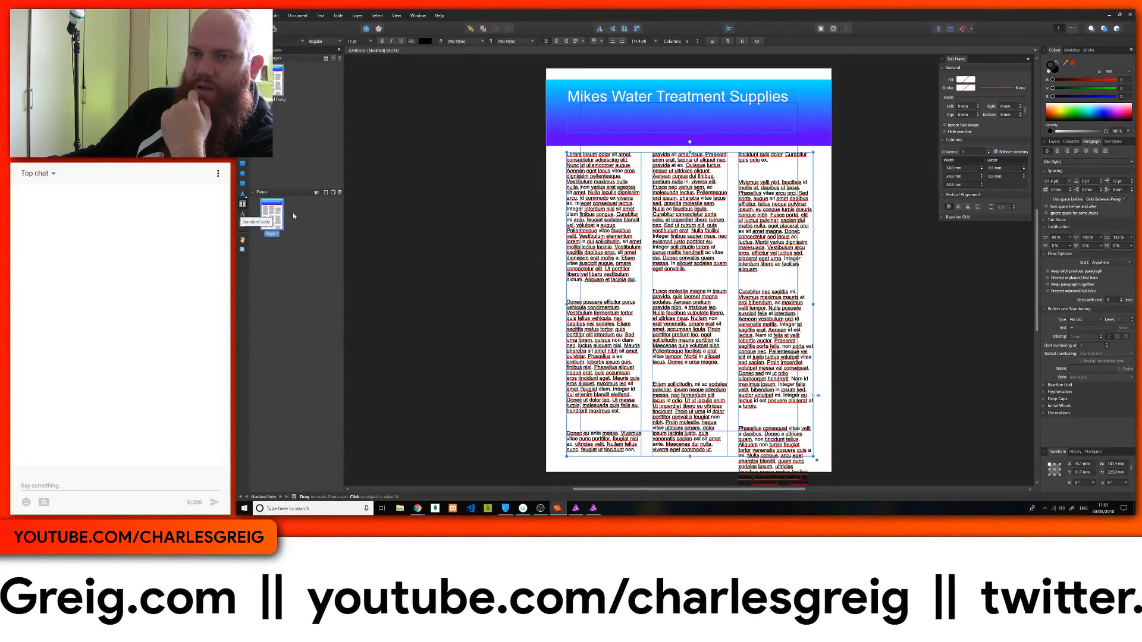
right_click(270, 218)
left_click(337, 225)
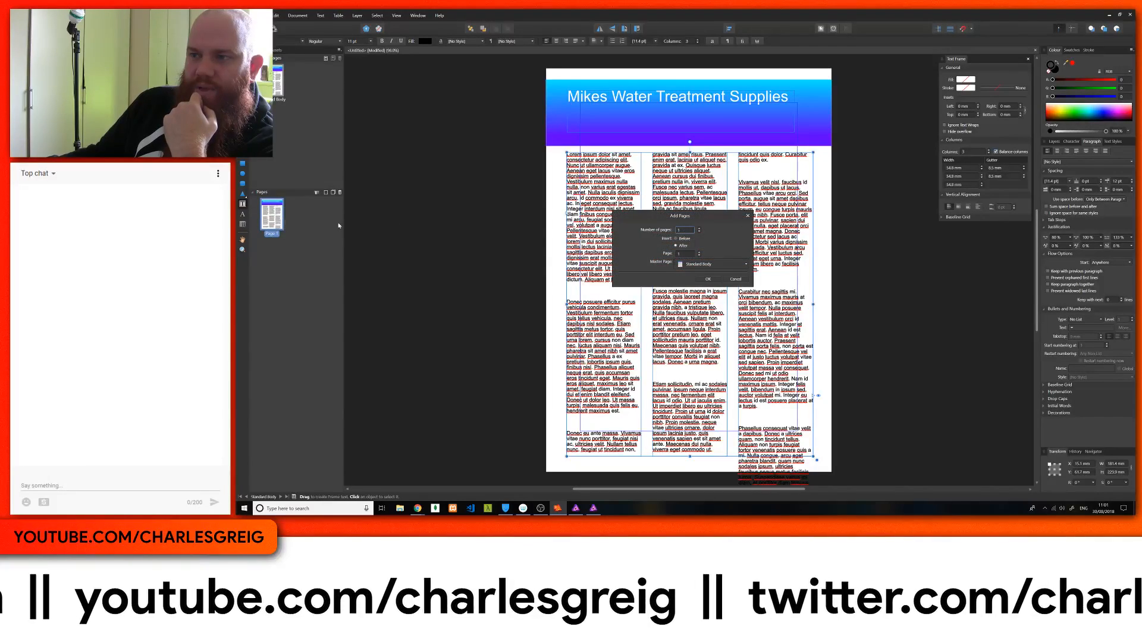
left_click(707, 279)
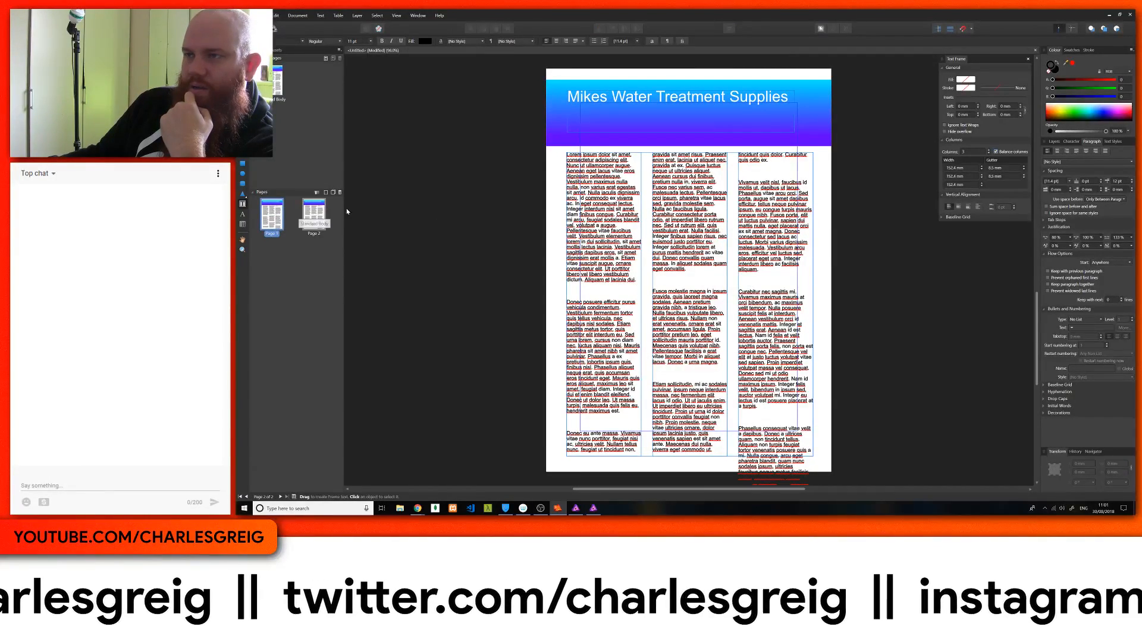
Examine pages 1 and 2 to compare the master header, the three-column body text and its overflow
scroll(634, 204, "down", 4)
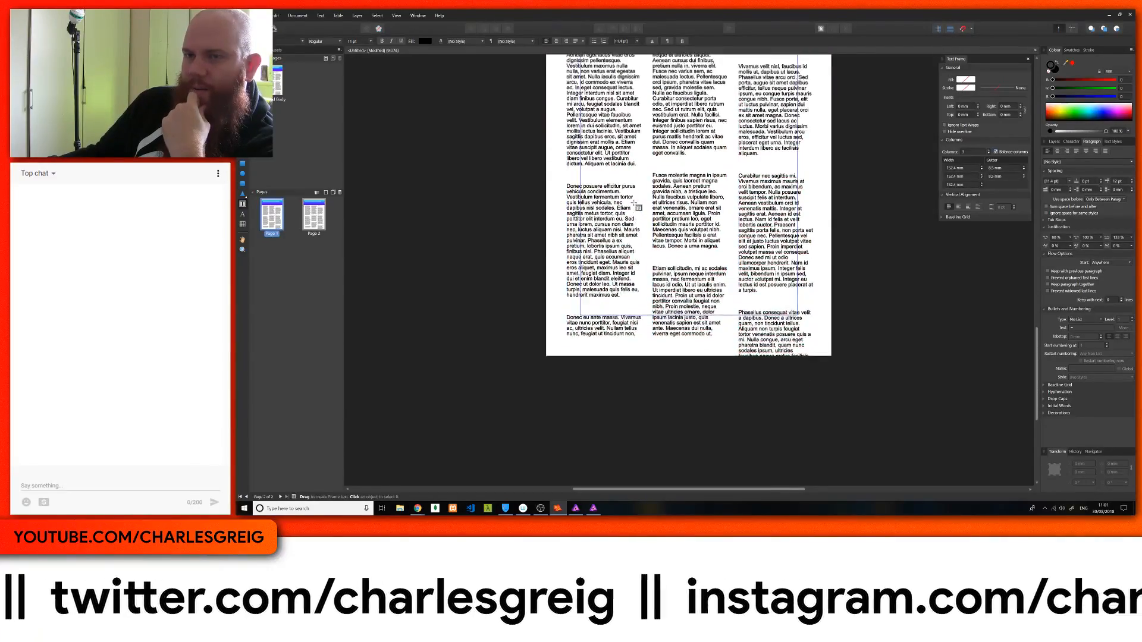
scroll(634, 204, "up", 2)
left_click(320, 217)
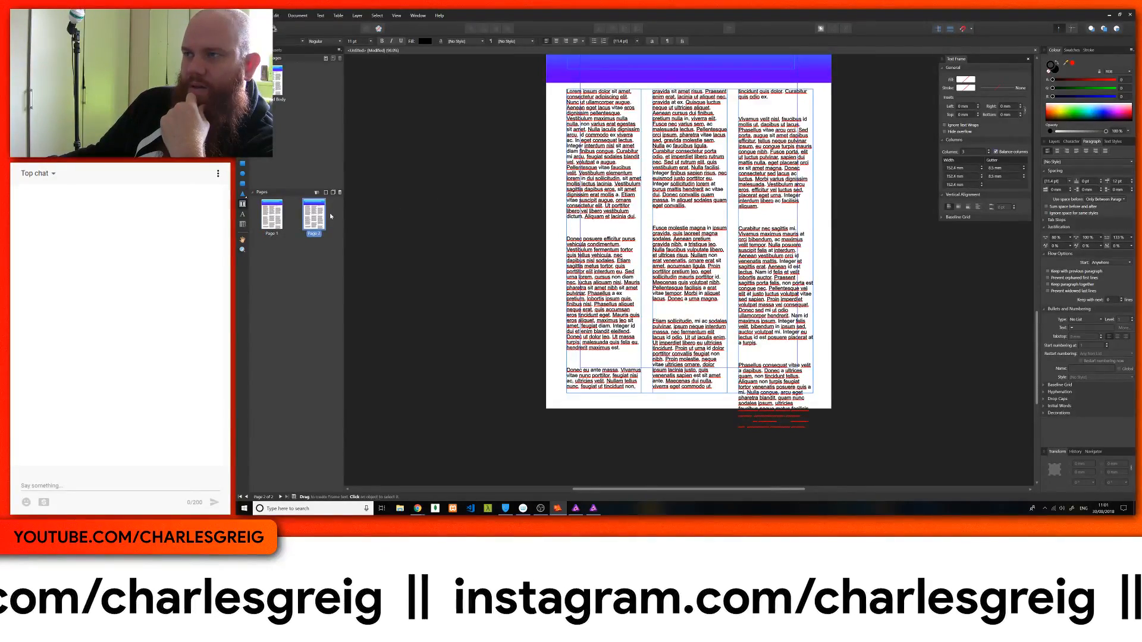
scroll(575, 220, "up", 5)
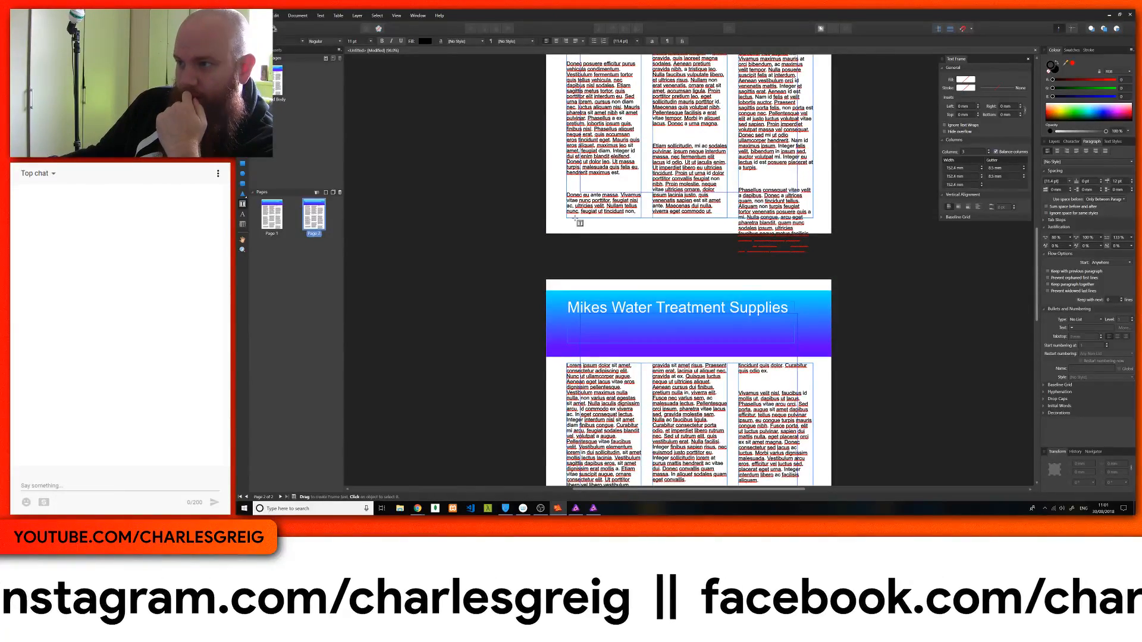
scroll(578, 223, "down", 1)
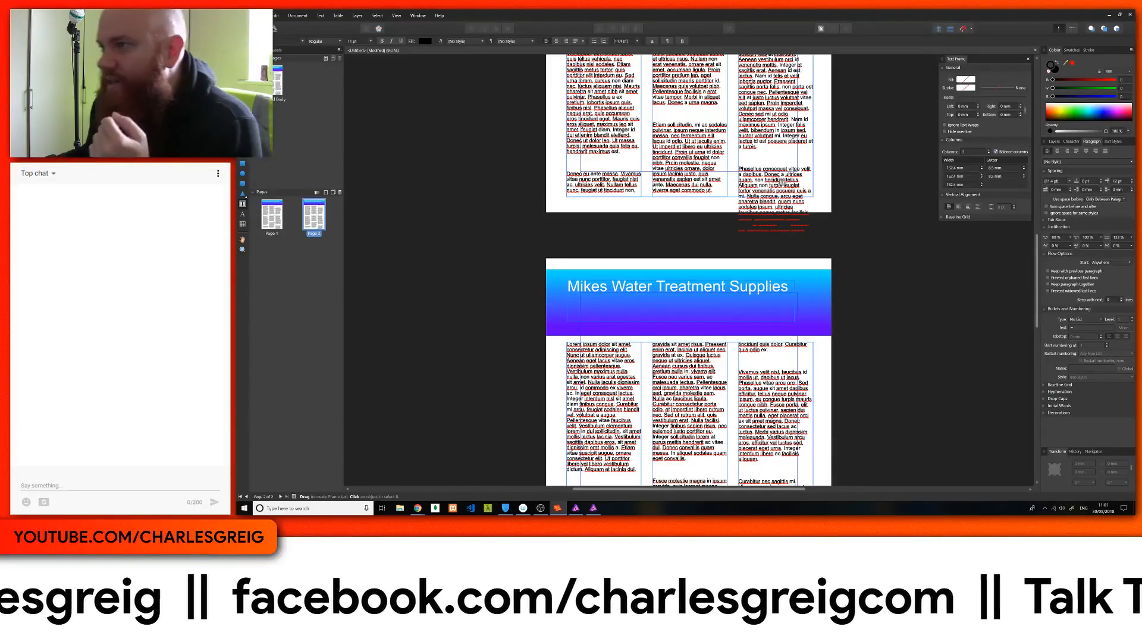
scroll(800, 176, "up", 3)
scroll(800, 176, "down", 10)
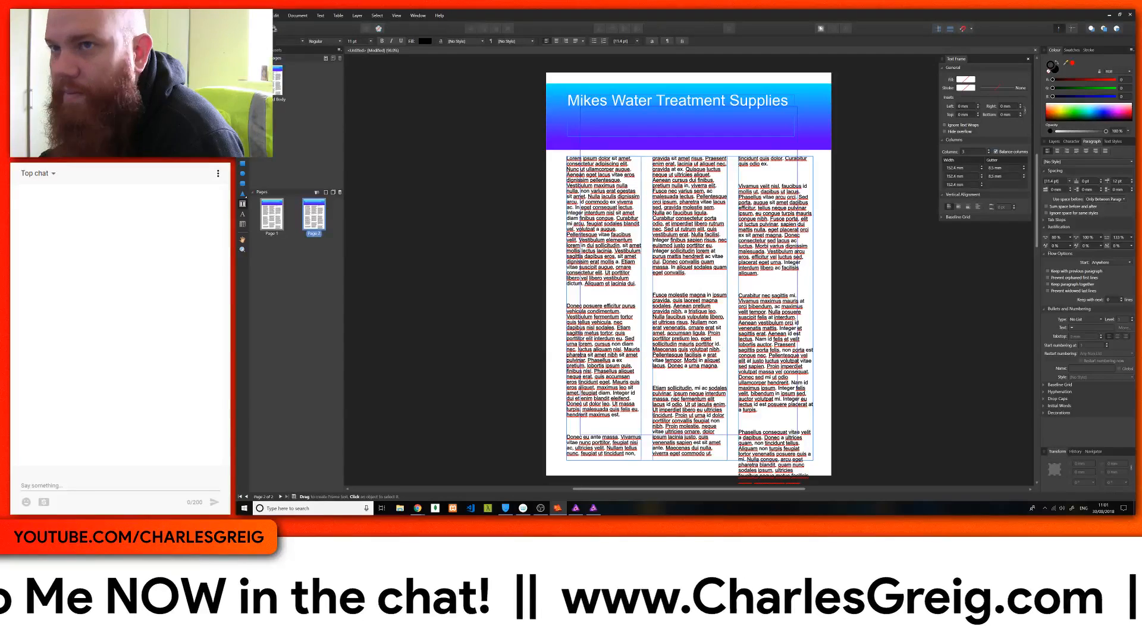
key("v")
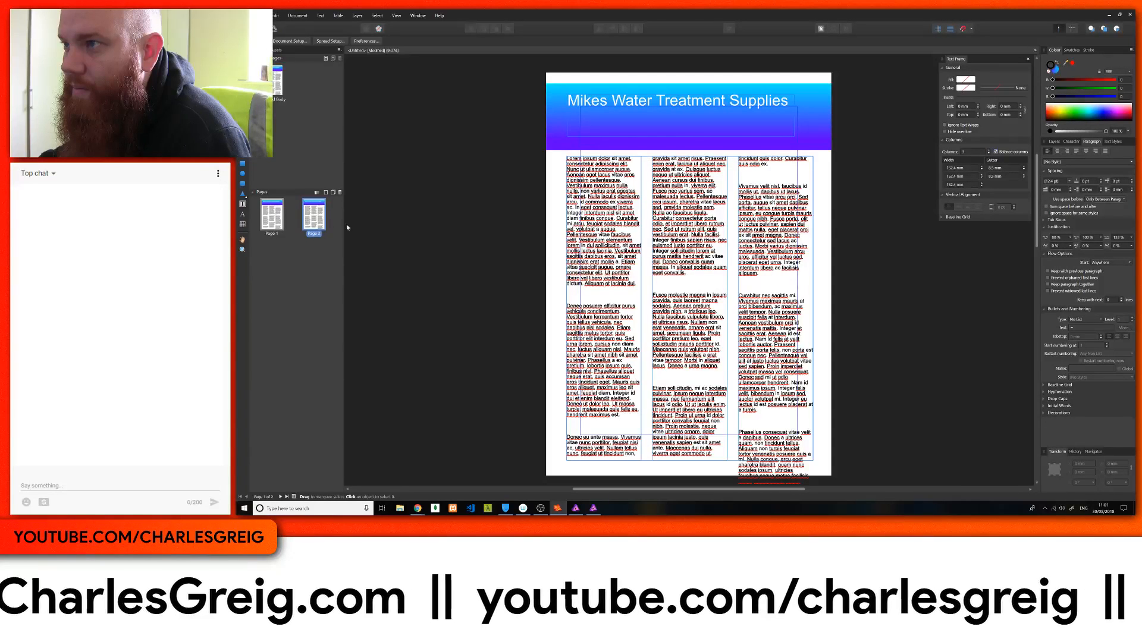
left_click(278, 226)
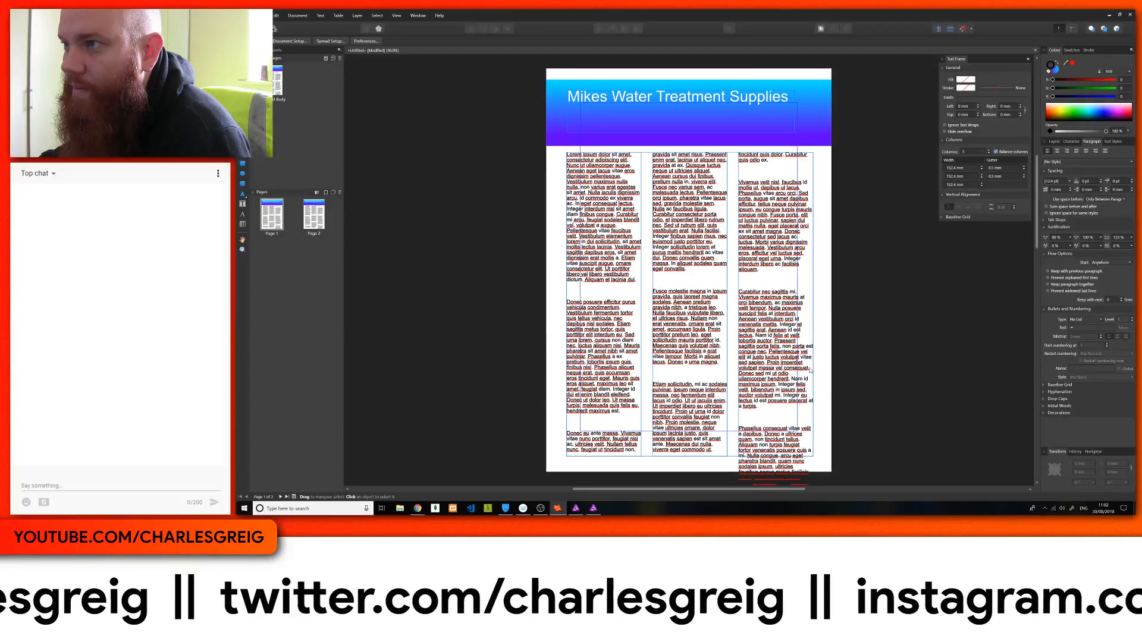
scroll(810, 370, "down", 4)
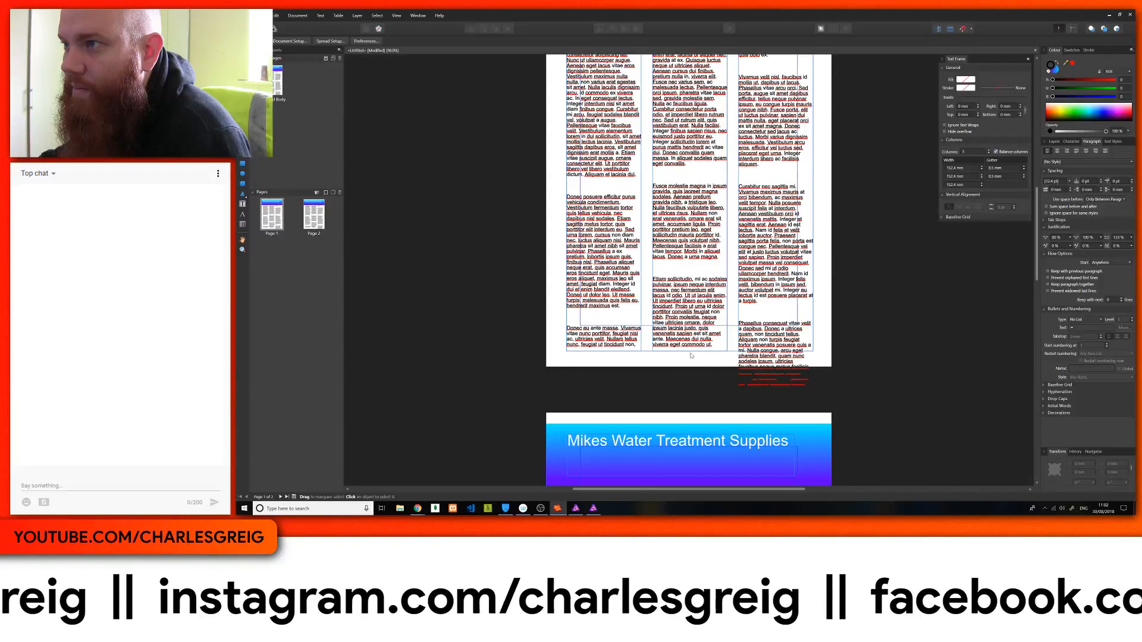
left_click(242, 204)
key("v")
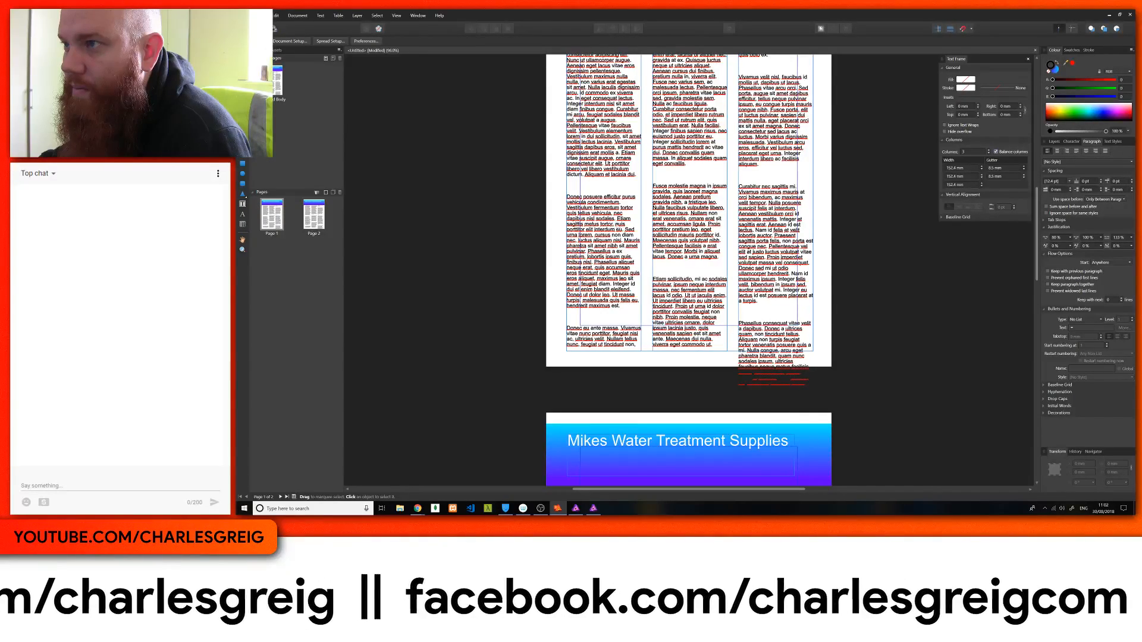
scroll(616, 225, "down", 5)
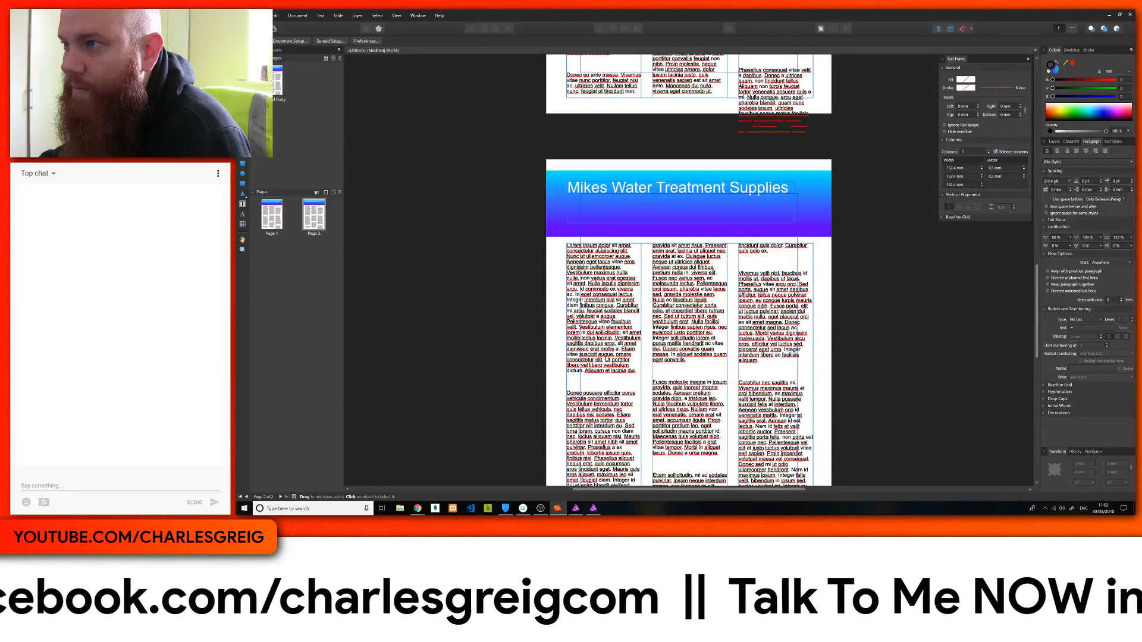
scroll(718, 304, "down", 3)
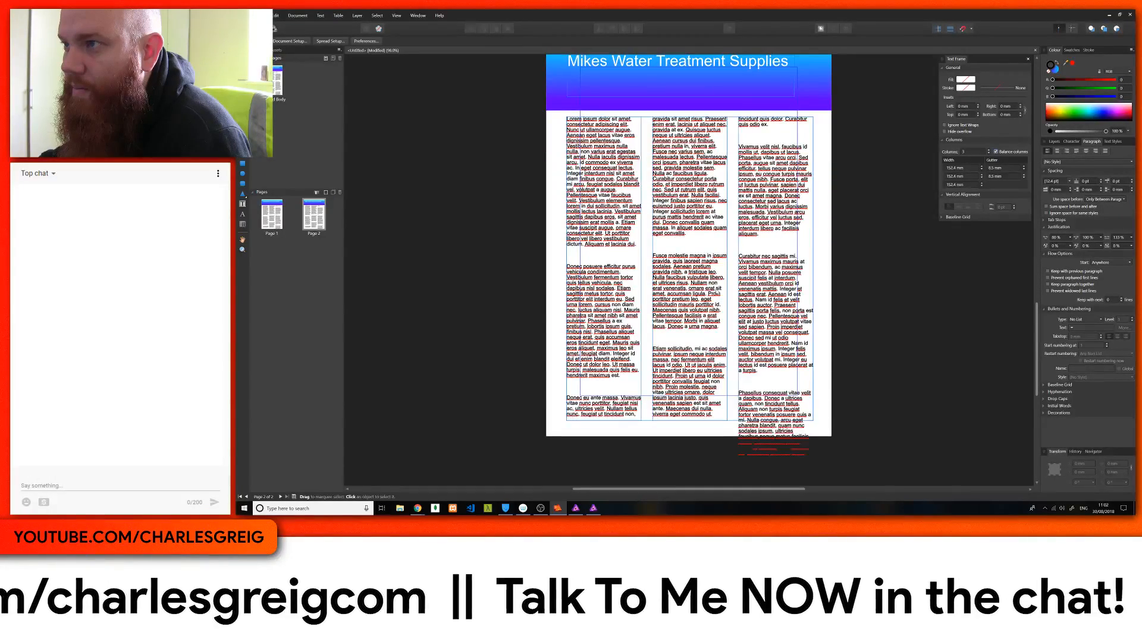
scroll(718, 284, "up", 7)
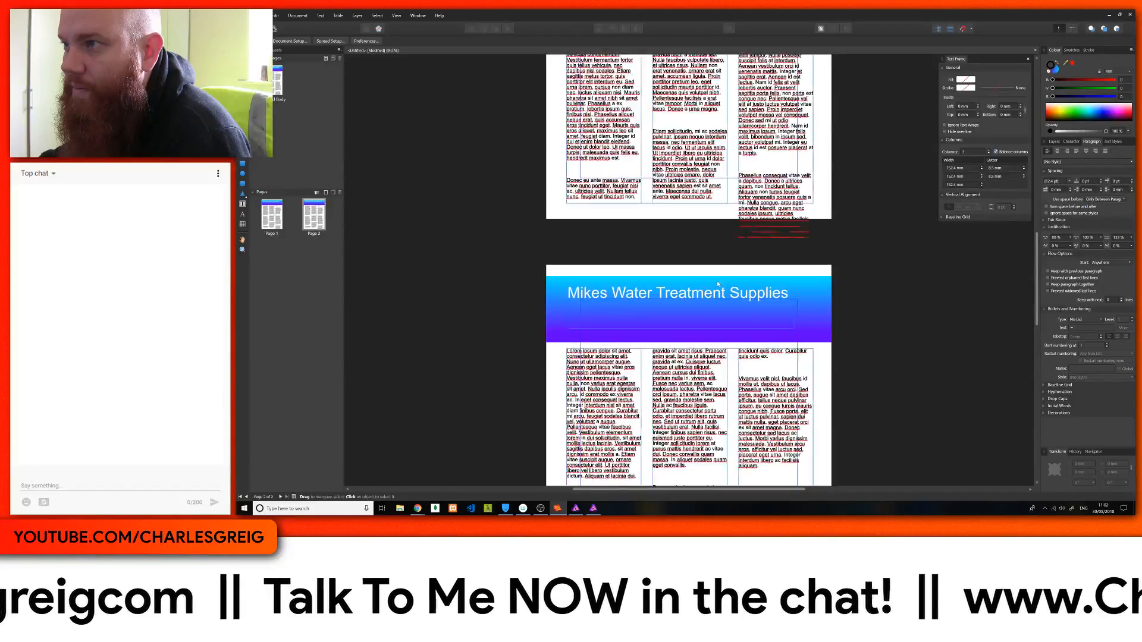
scroll(717, 284, "down", 6)
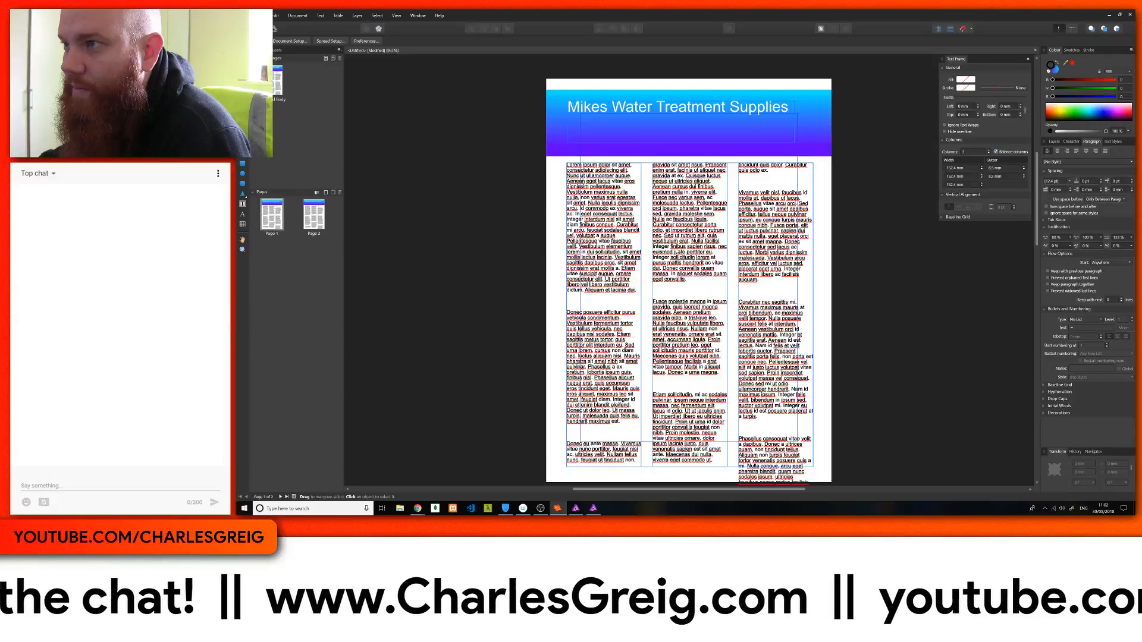
Rotate the page view left with page 1 selected and look over both tilted pages
left_click(274, 205)
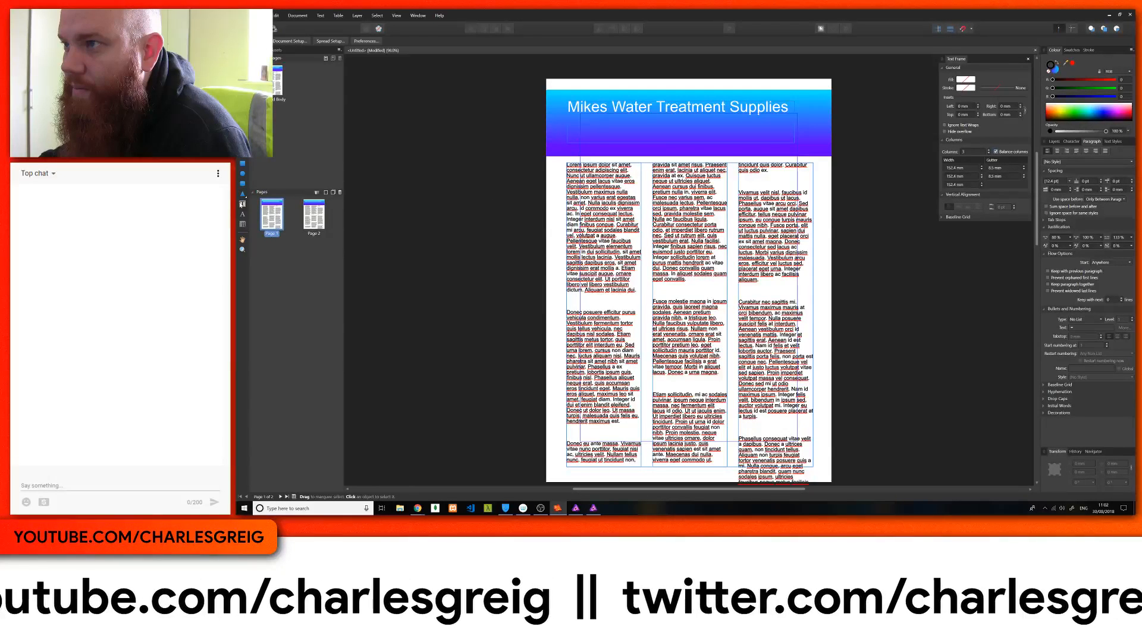
left_click(242, 203)
key("v")
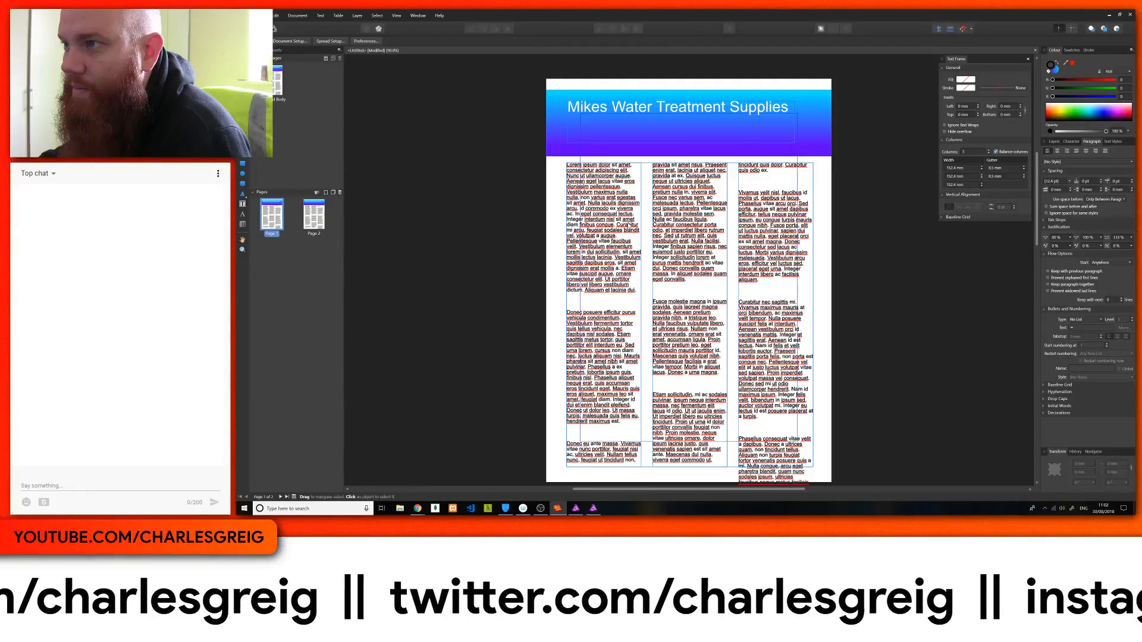
right_click(633, 220)
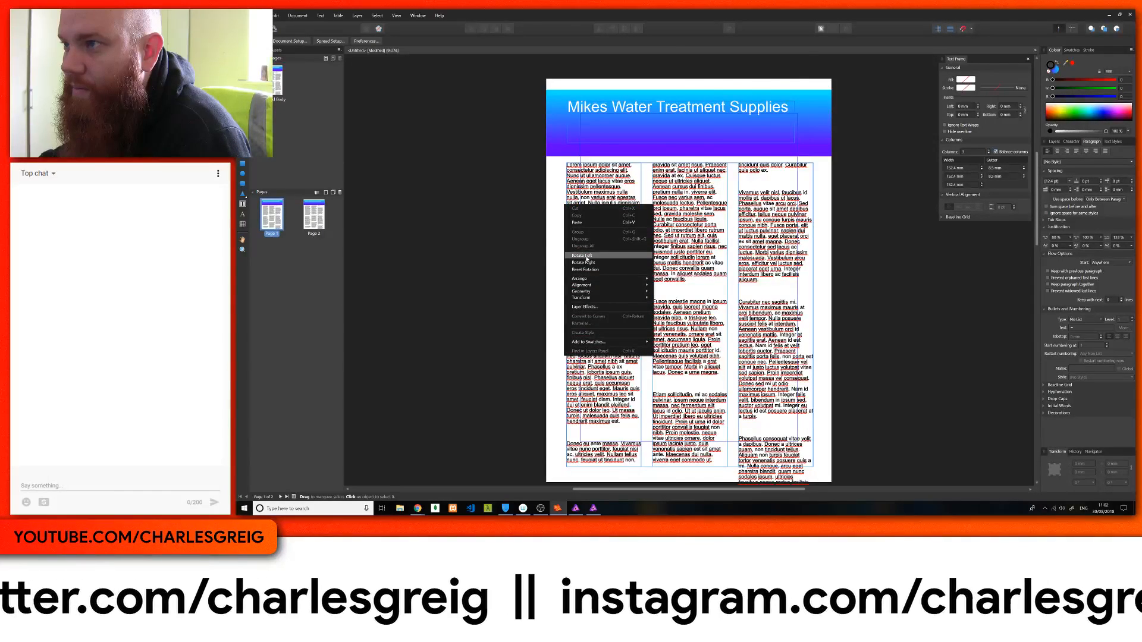
left_click(587, 271)
scroll(626, 220, "down", 5)
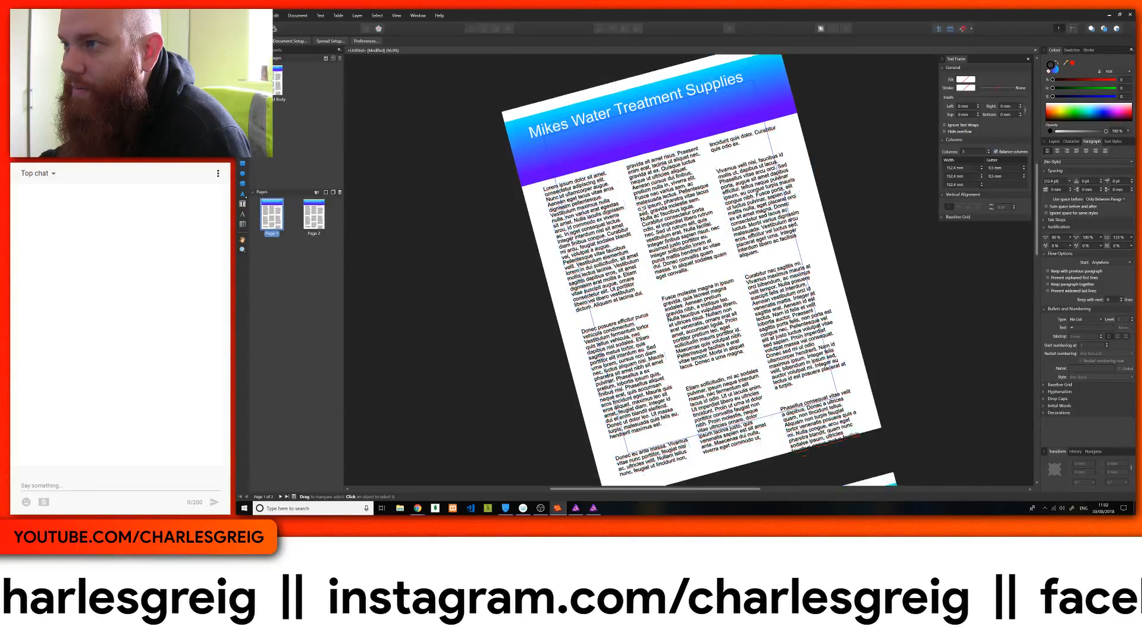
scroll(644, 211, "up", 2)
scroll(644, 211, "up", 2)
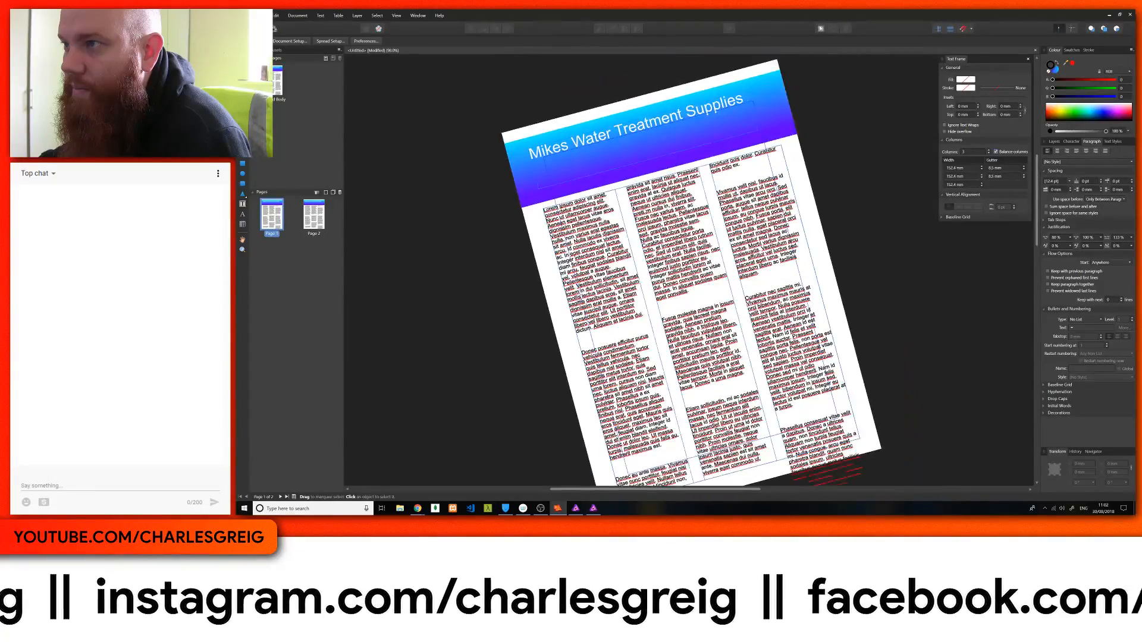
scroll(644, 211, "down", 6)
scroll(644, 208, "down", 3)
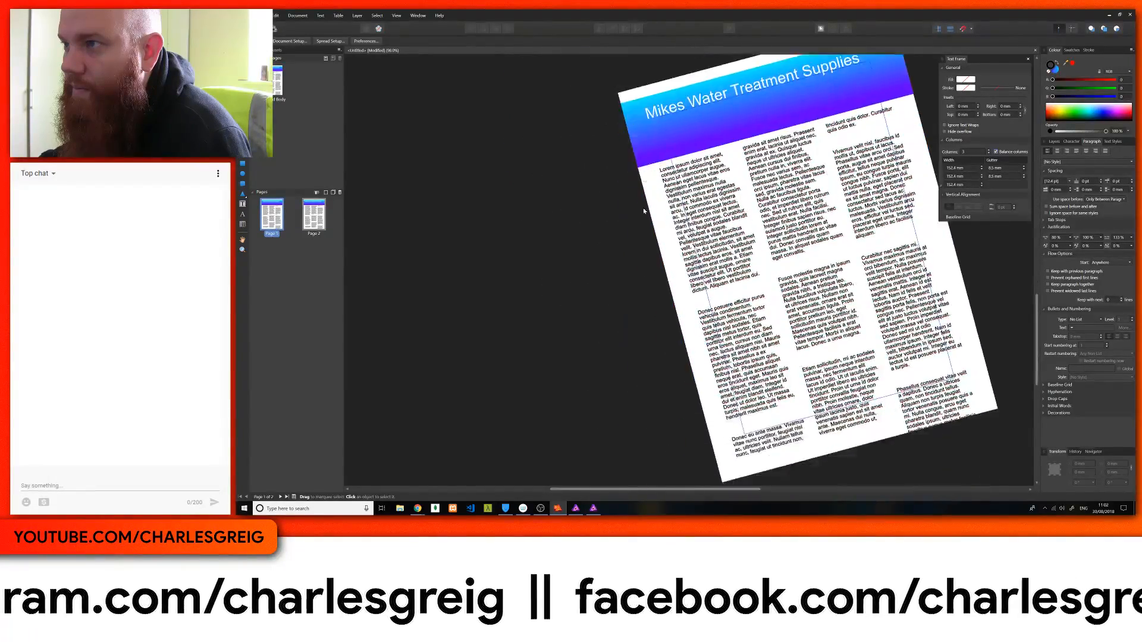
scroll(643, 209, "up", 4)
scroll(643, 210, "up", 3)
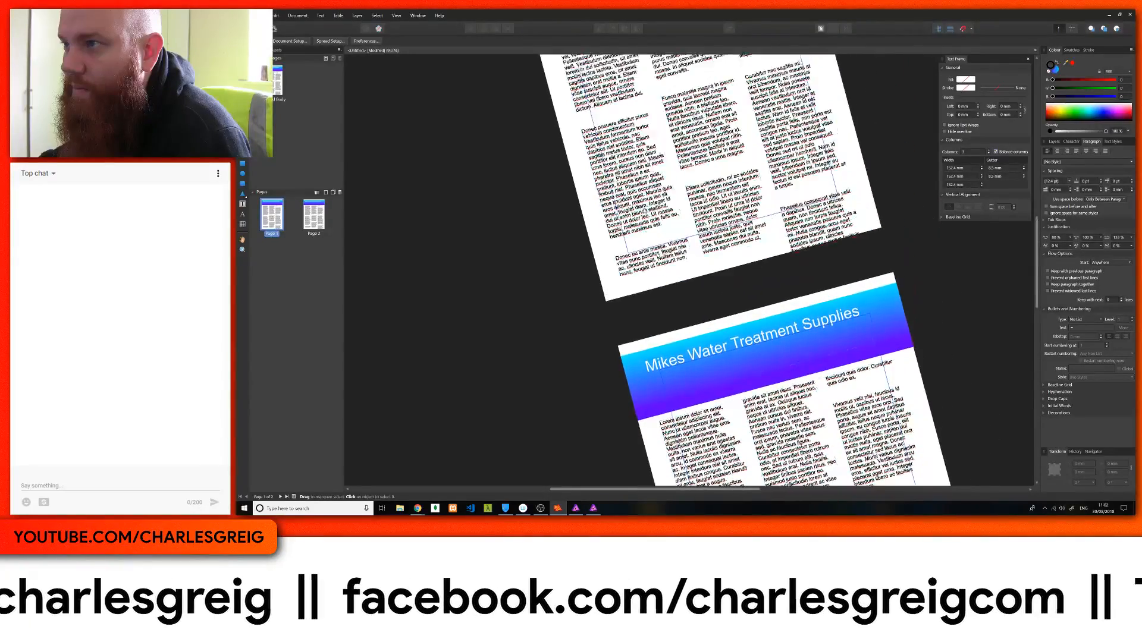
scroll(643, 210, "down", 5)
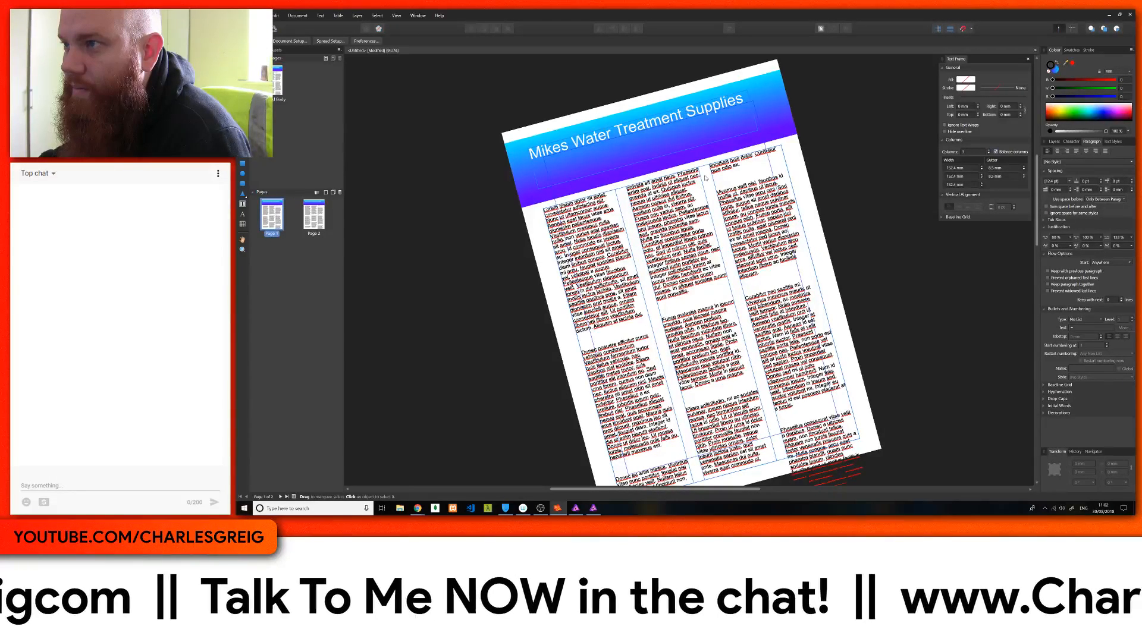
Reset the view rotation and return to page 1
right_click(576, 176)
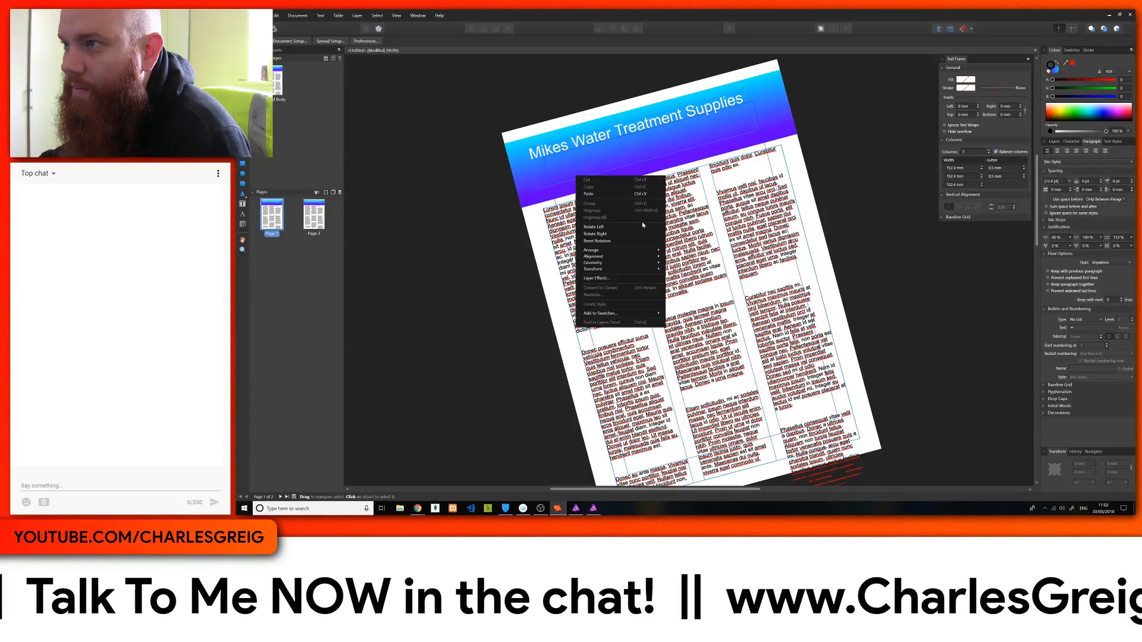
left_click(617, 241)
right_click(576, 192)
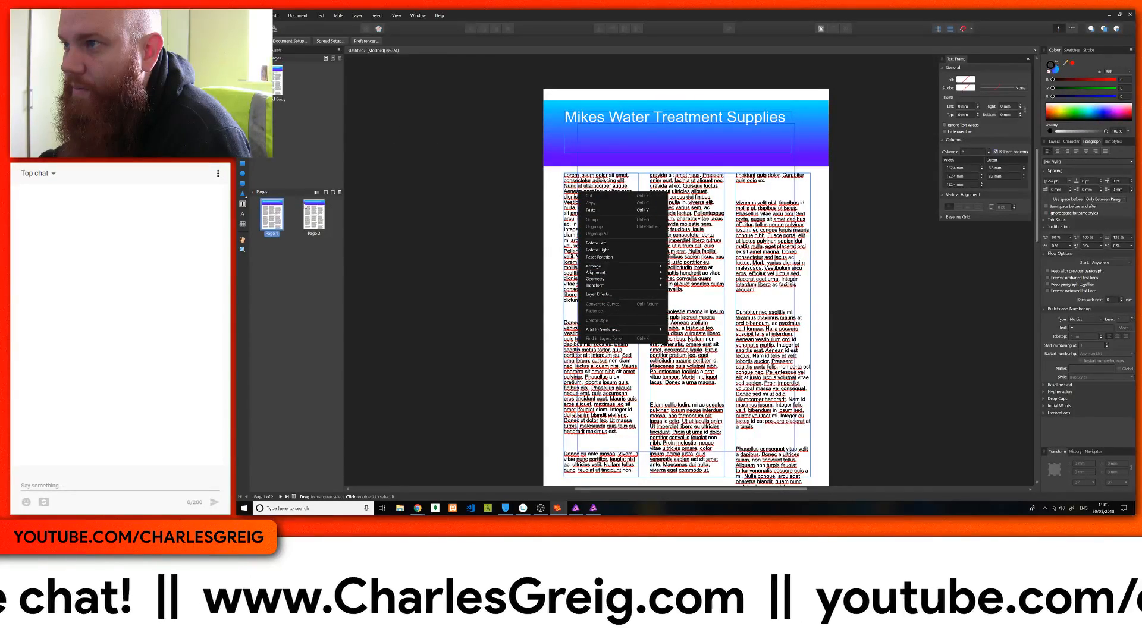
left_click(273, 223)
left_click(273, 224)
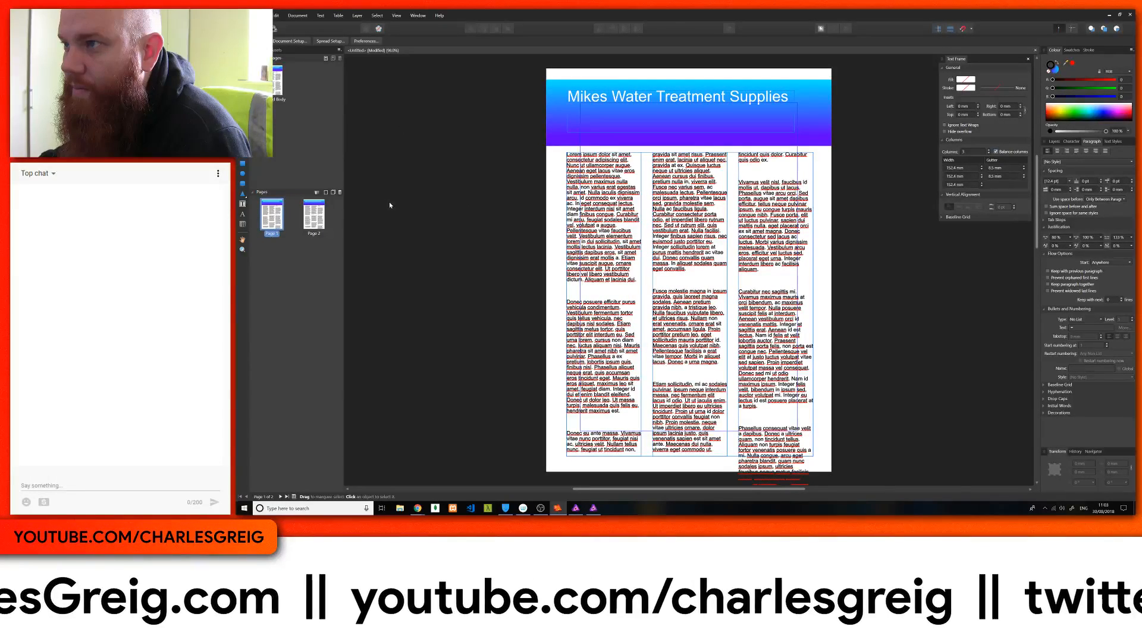
Draw a freehand pencil curve over the body text on page 1 and undo it
right_click(542, 193)
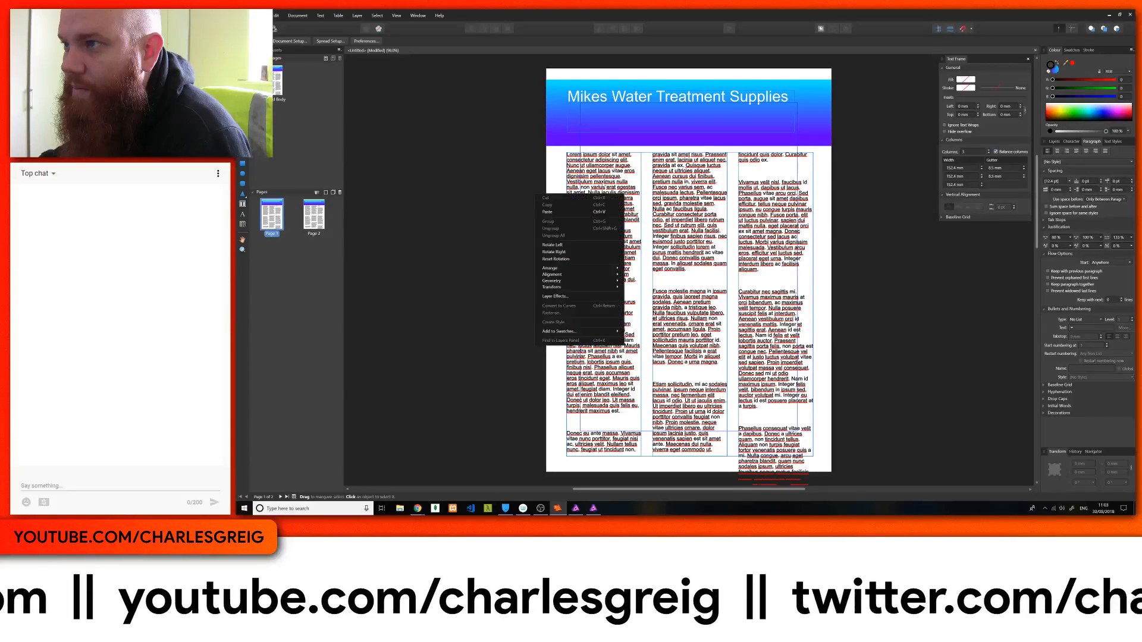
left_click(601, 181)
key("n")
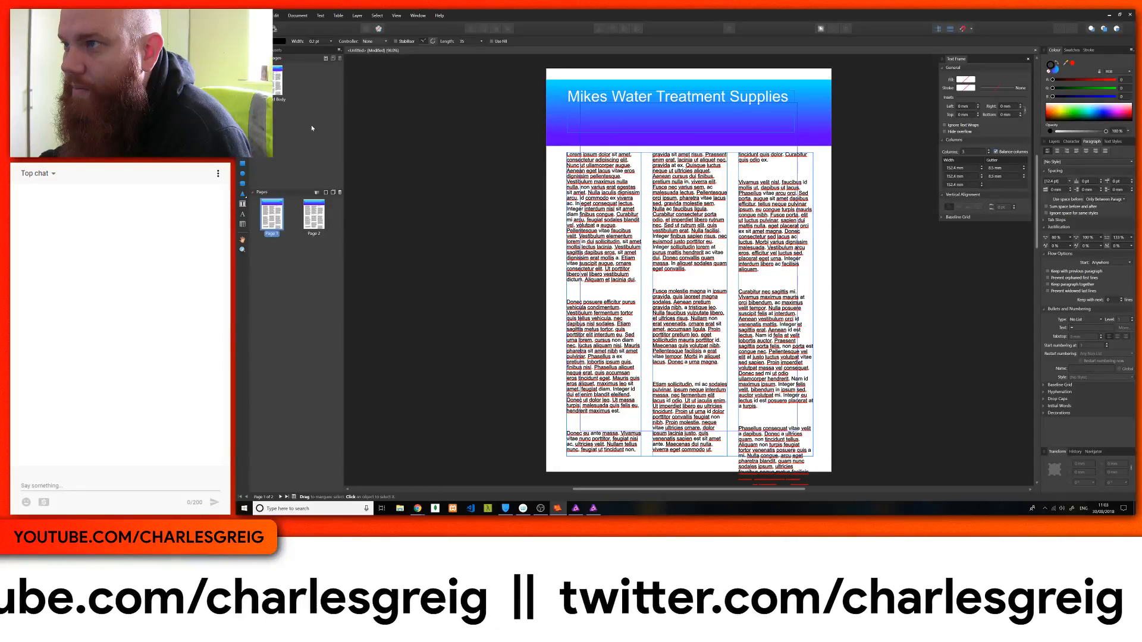
left_click_drag(745, 290, 747, 291)
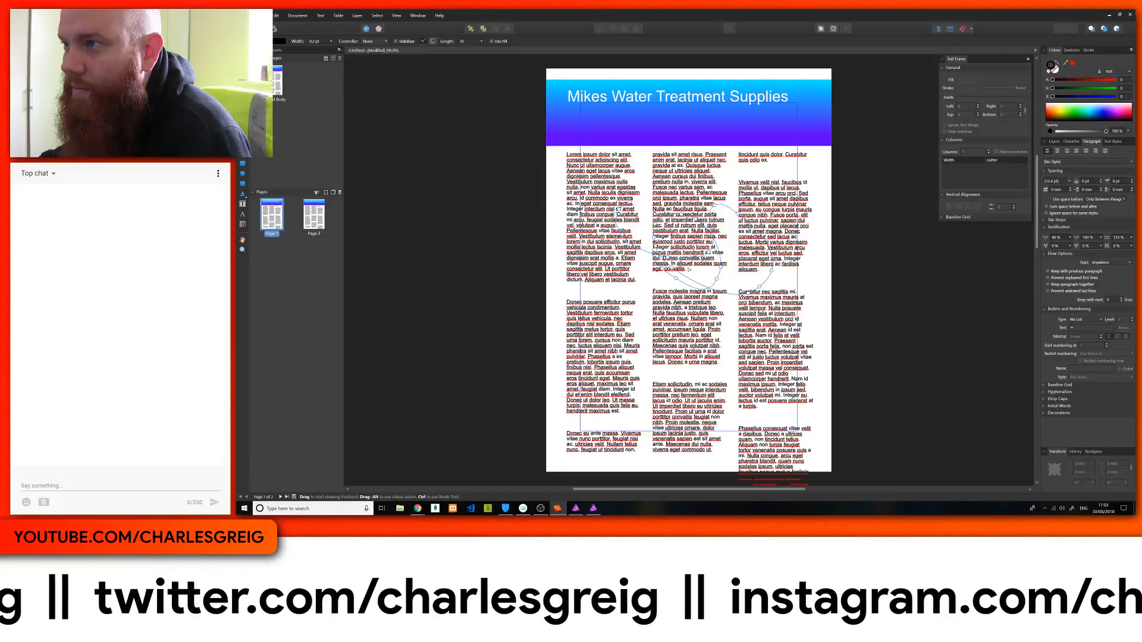
key("ctrl+z")
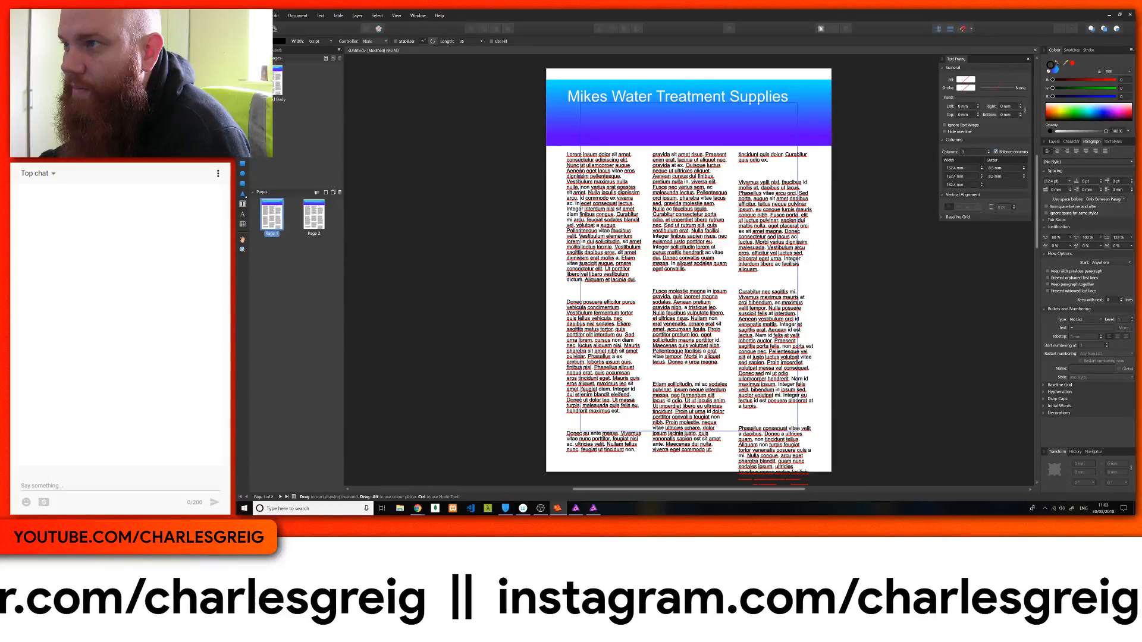
Draw a three-column text frame about 28 by 41 mm over the upper part of page 1's first text column
left_click(242, 204)
left_click_drag(581, 199, 619, 254)
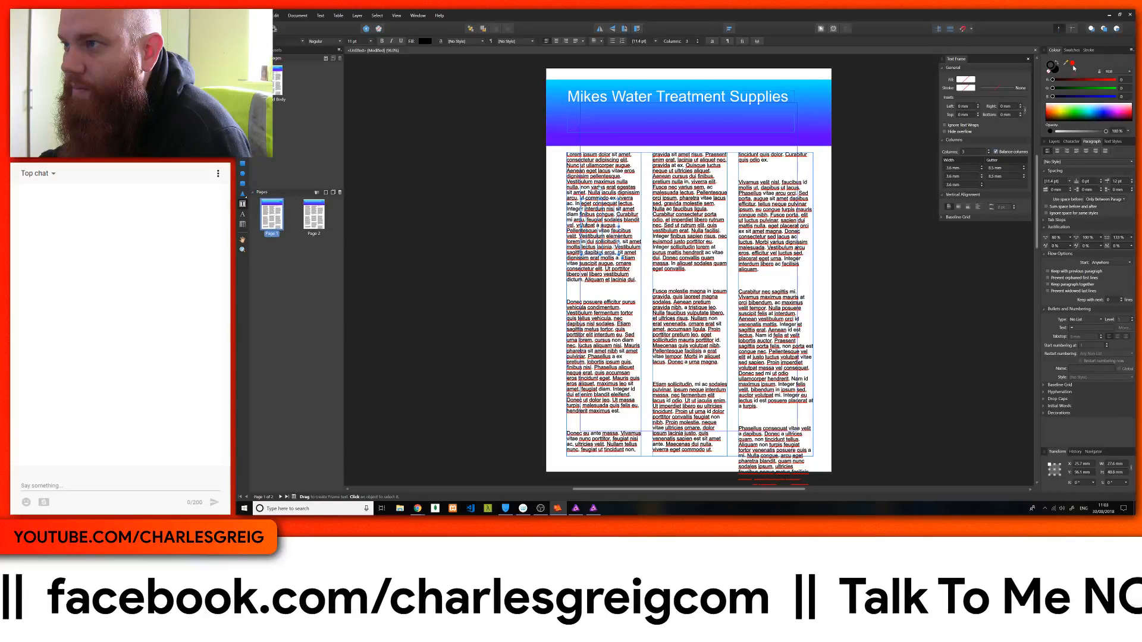
Delete the empty text frame on page 1 and the lorem ipsum text frame inside the Standard Body master layer
left_click(1053, 142)
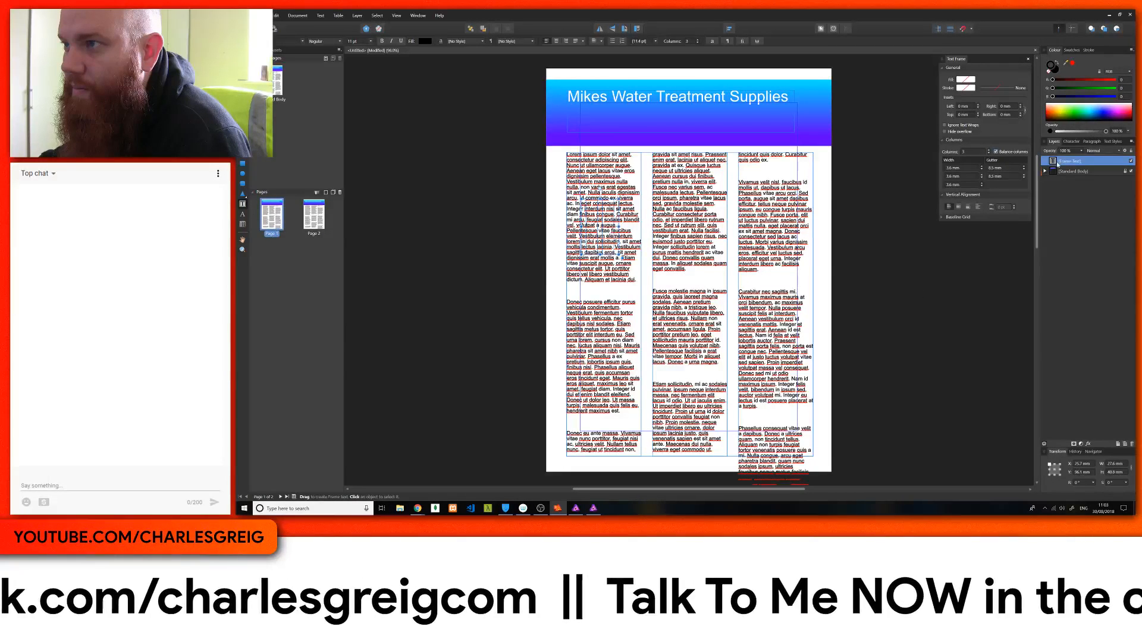
right_click(1068, 167)
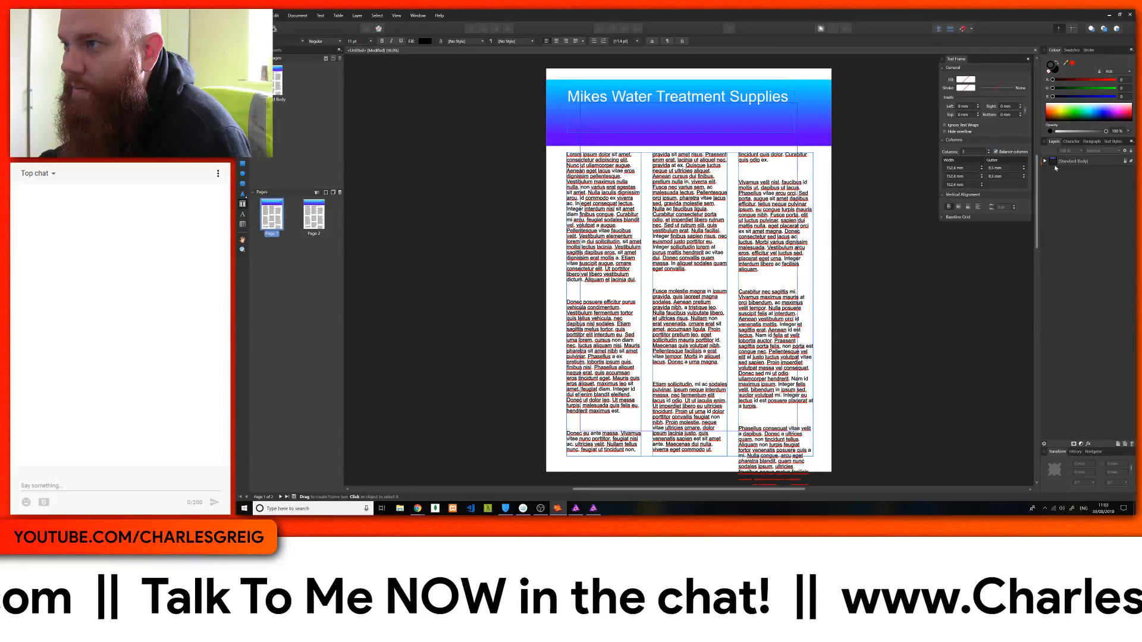
left_click(1045, 162)
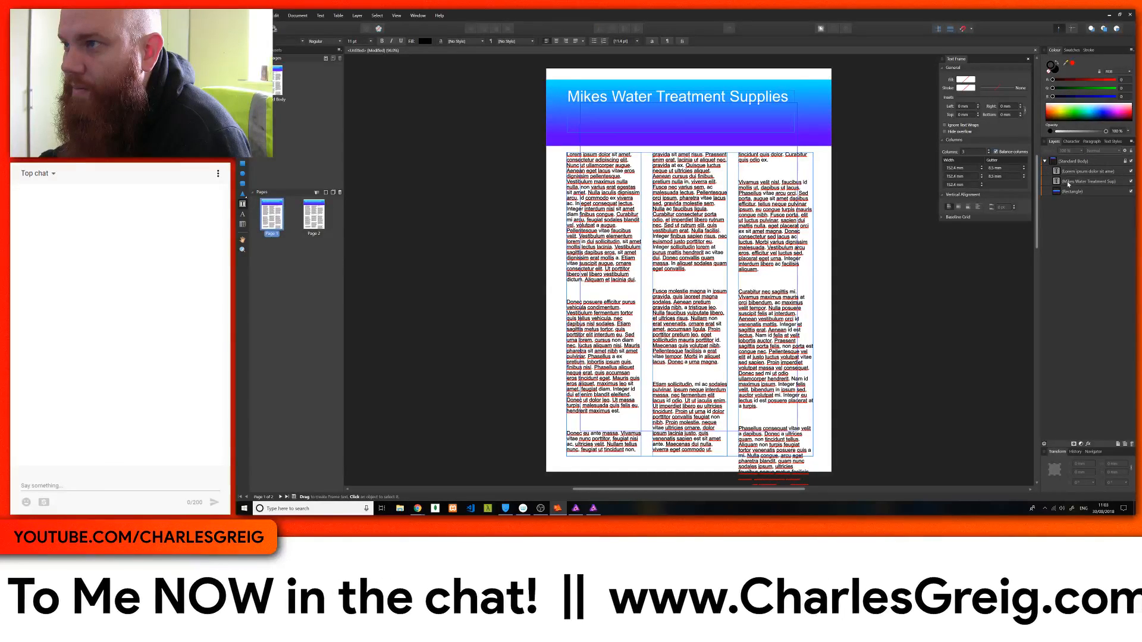
left_click(1070, 172)
right_click(1070, 173)
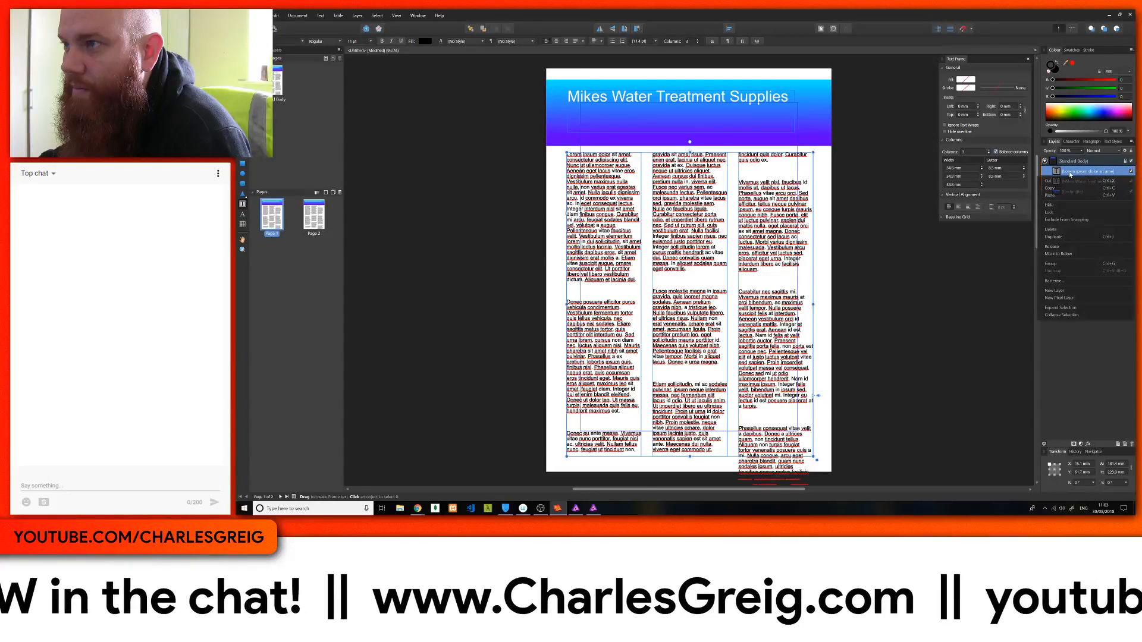
left_click(1063, 229)
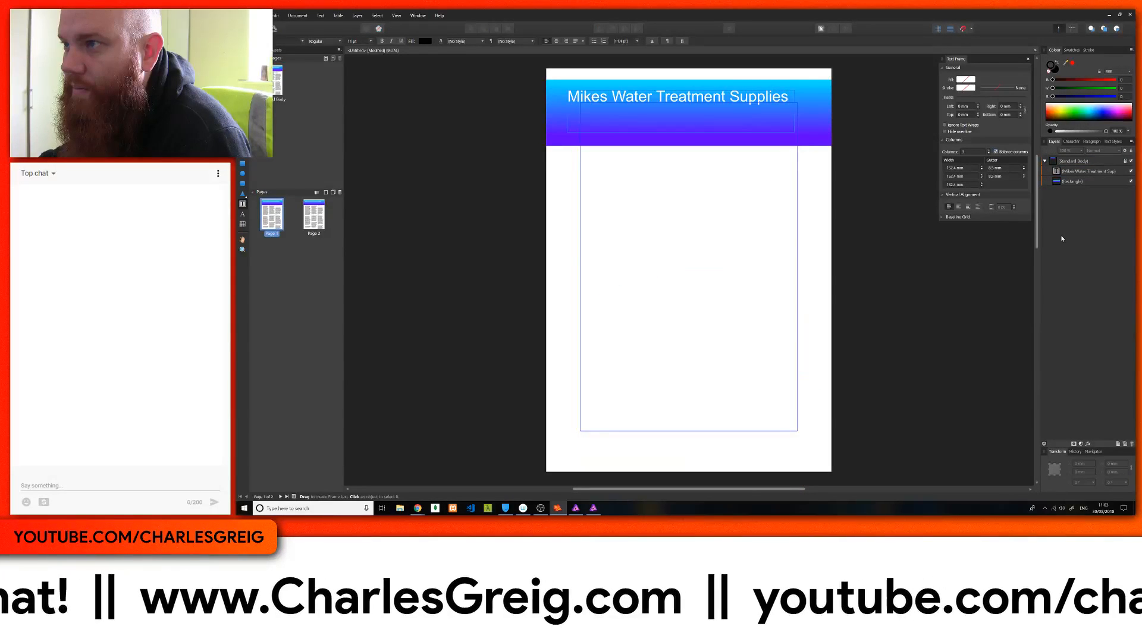
left_click(1045, 162)
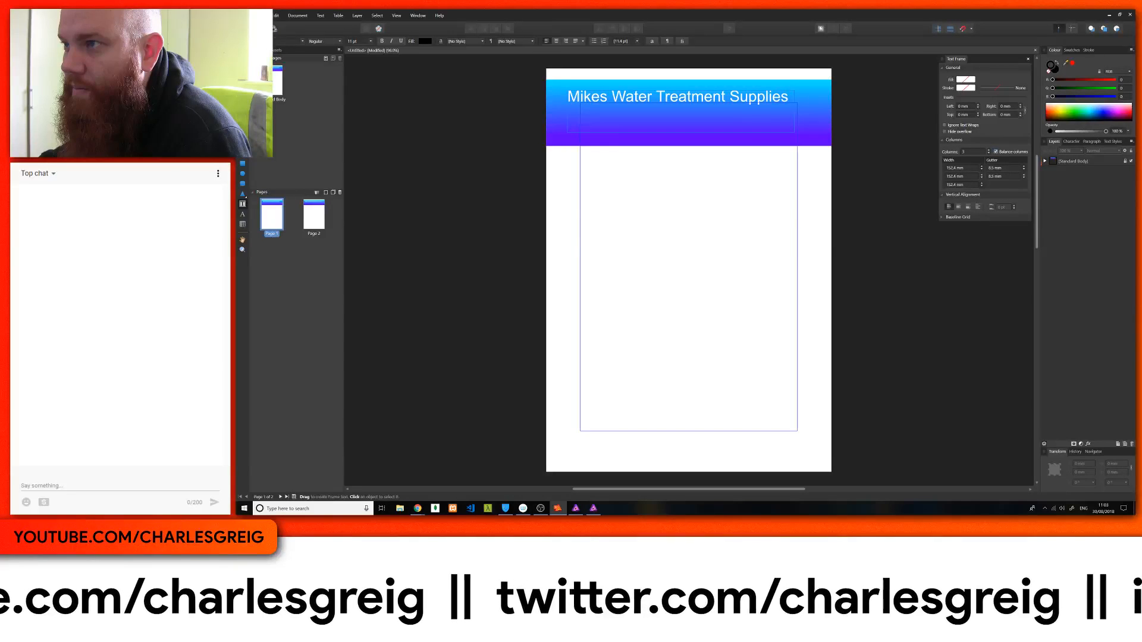
Draw a three-column text frame about 178 by 218 mm below the header on page 1, aligned with the title's left edge
key("v")
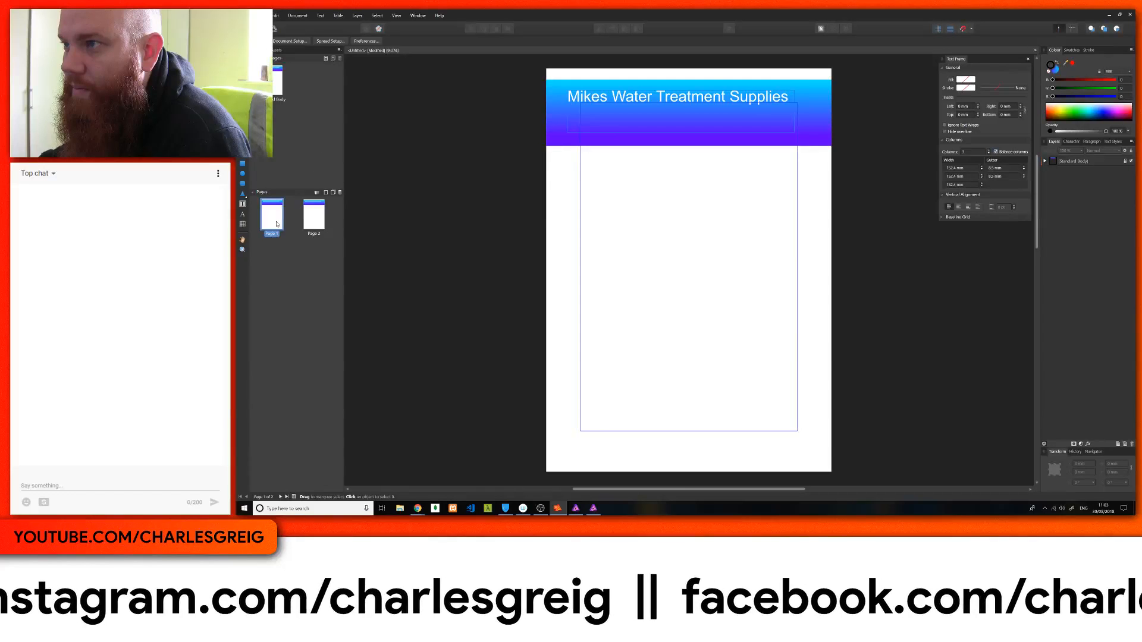
left_click(242, 203)
left_click_drag(578, 176, 745, 322)
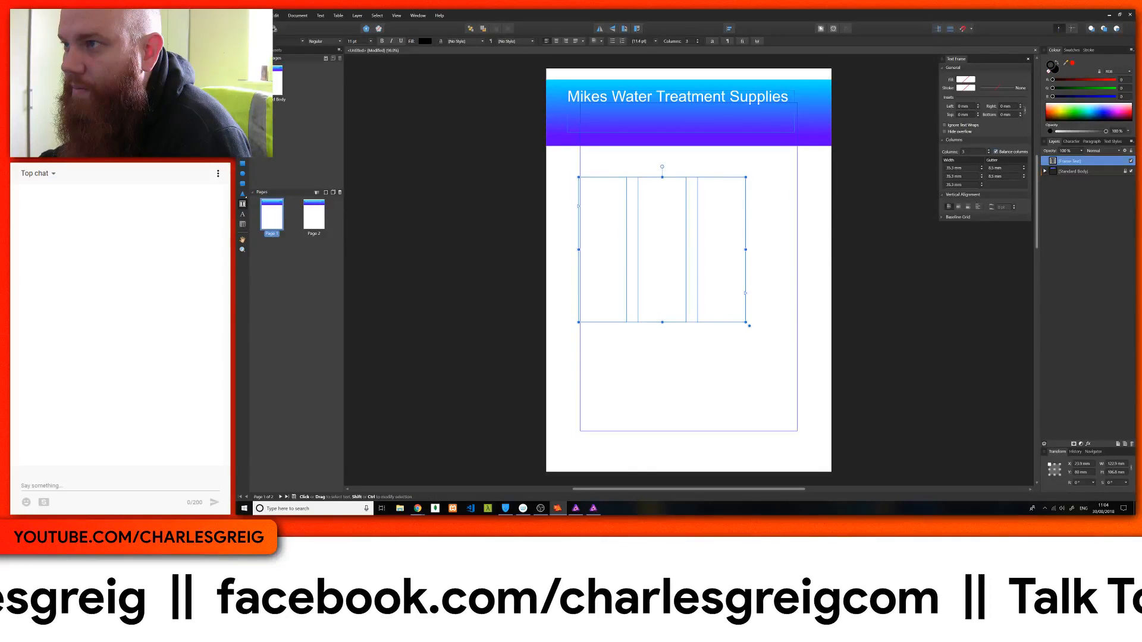
mouse_move(579, 176)
left_mouse_down()
mouse_move(561, 148)
mouse_move(567, 159)
left_mouse_up()
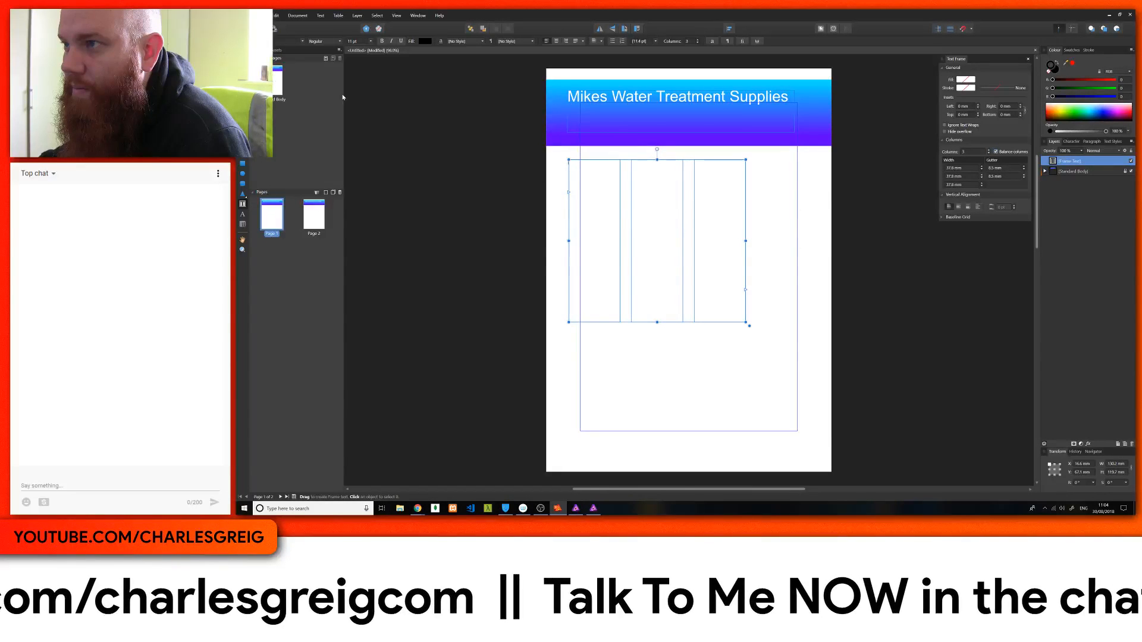
left_click_drag(746, 322, 814, 460)
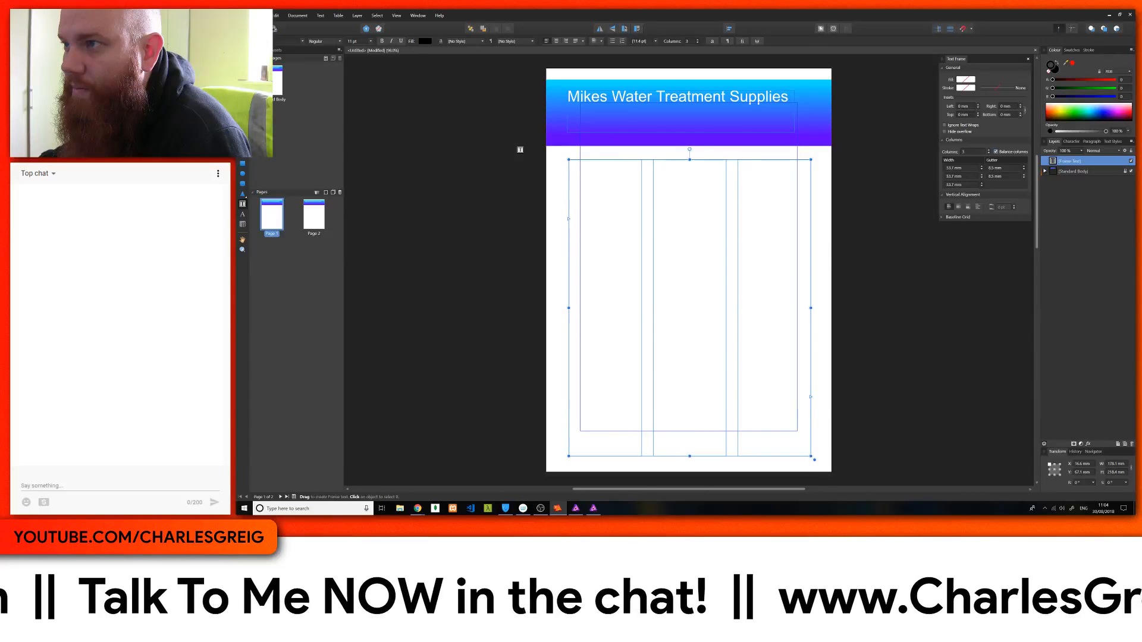
key("v")
left_click_drag(673, 162, 674, 159)
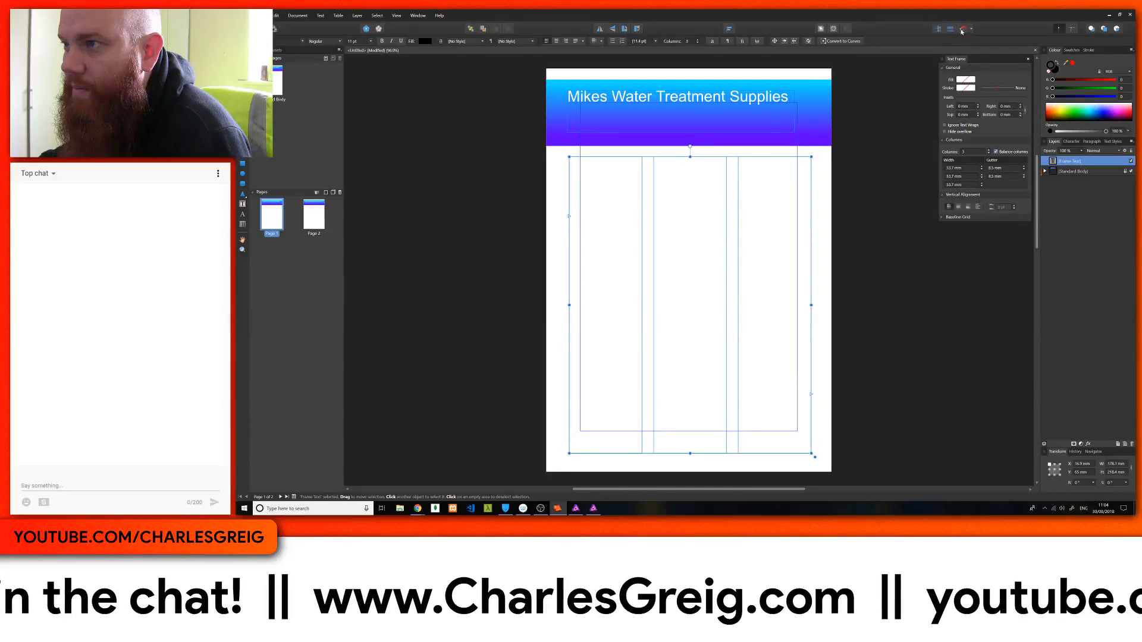
left_click_drag(750, 161, 748, 160)
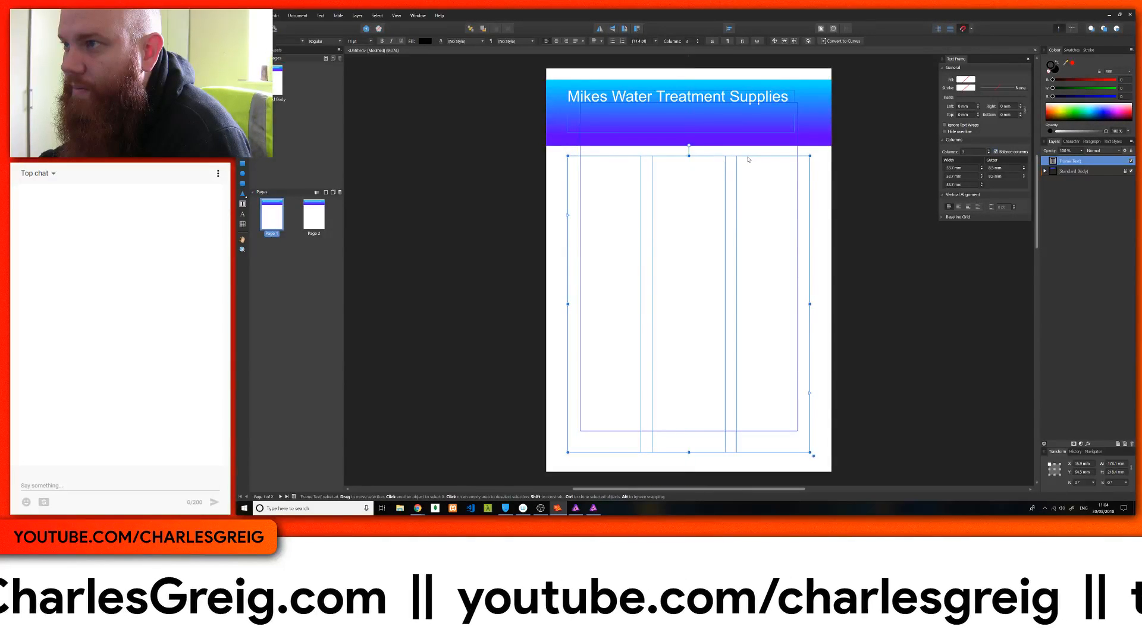
Paste the copied lorem ipsum text into the new three-column frame on page 1
right_click(585, 171)
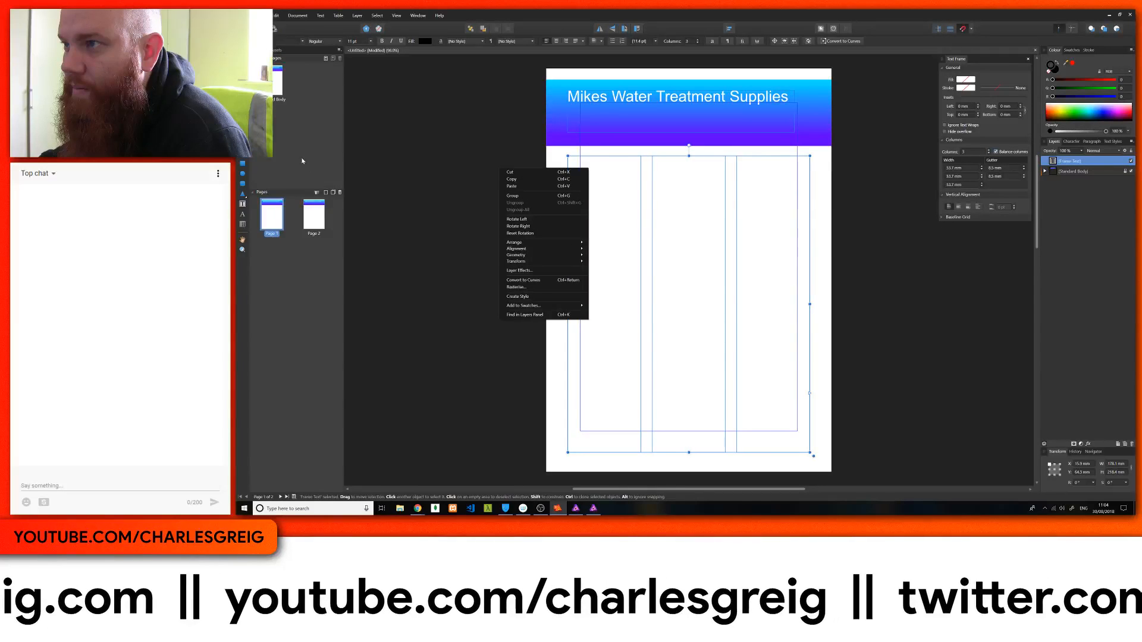
left_click(681, 213)
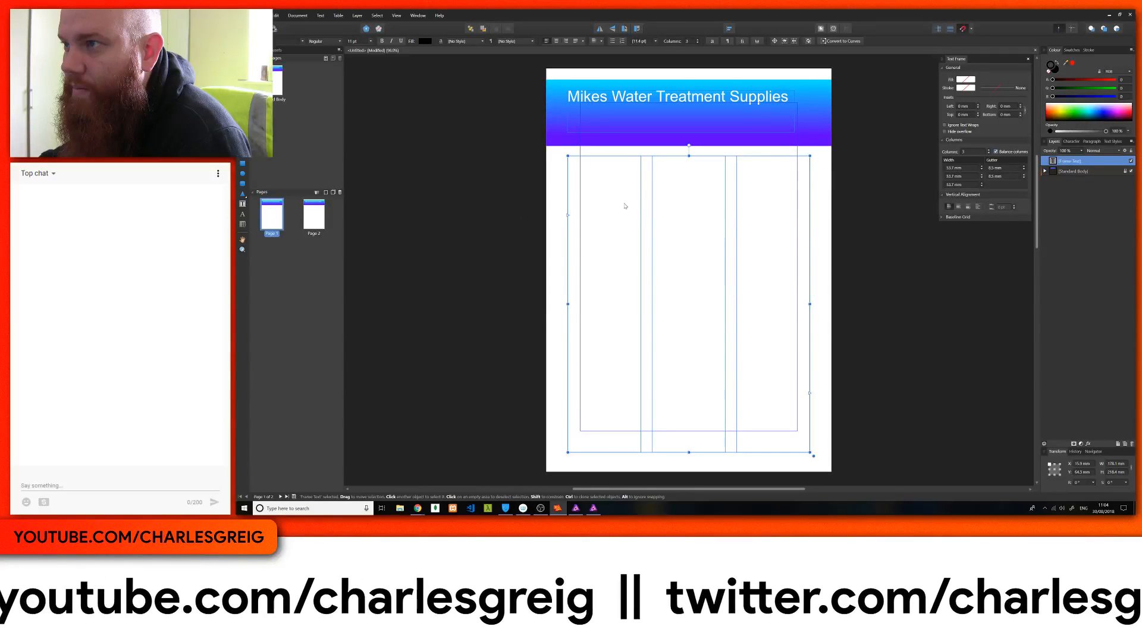
double_click(681, 212)
right_click(607, 175)
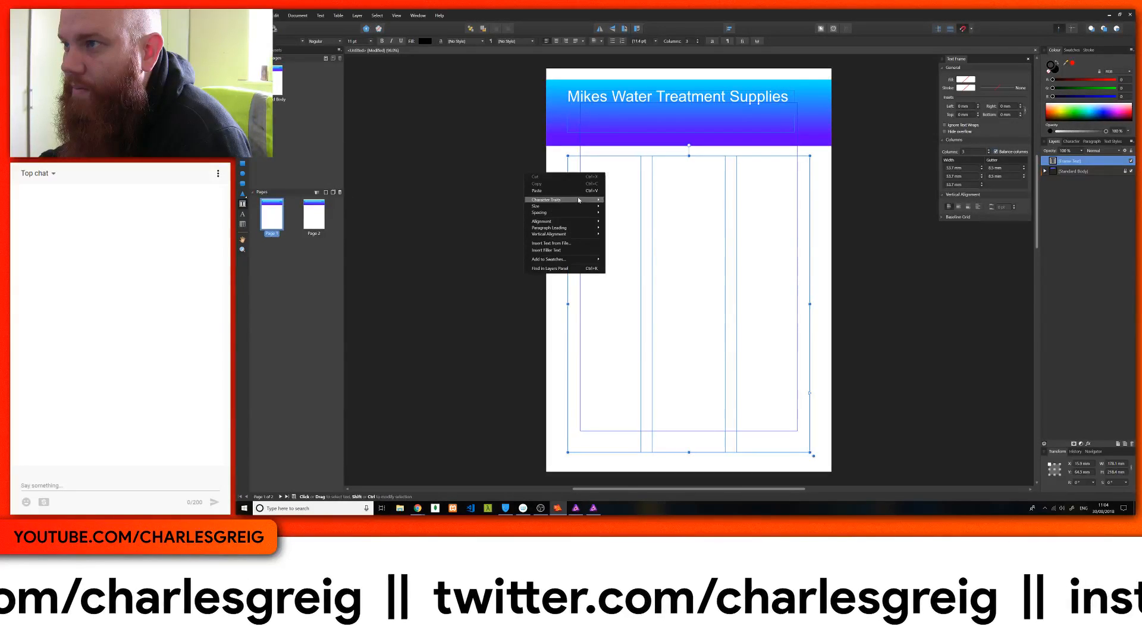
left_click(565, 195)
Draw a three-column text frame about 180 by 128 mm below the header on page 2
scroll(688, 268, "down", 5)
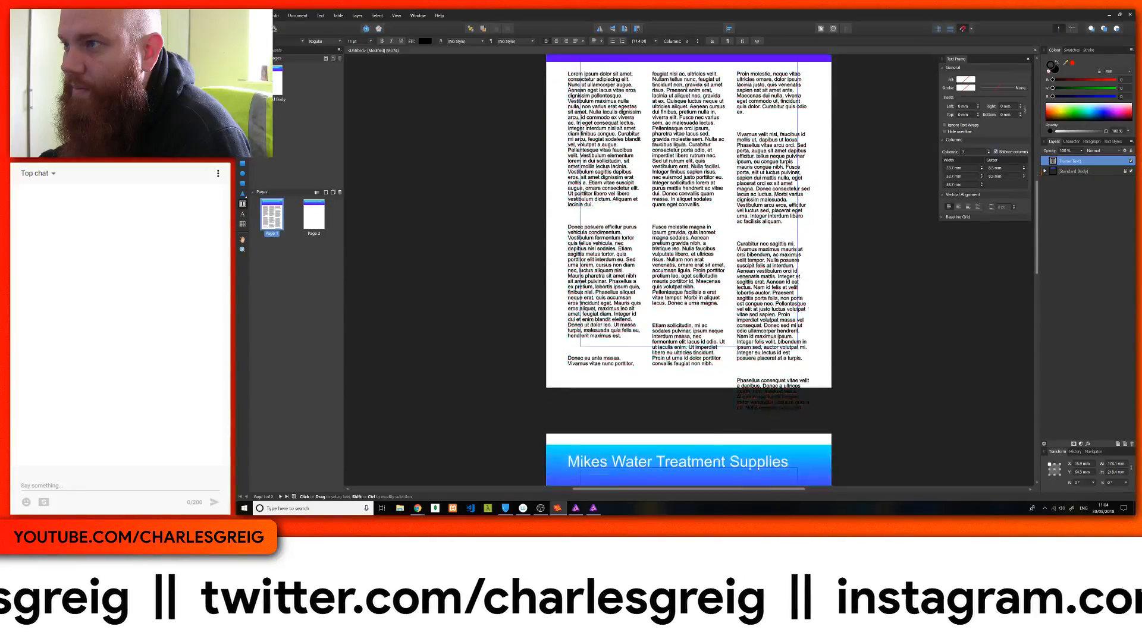
scroll(728, 255, "down", 3)
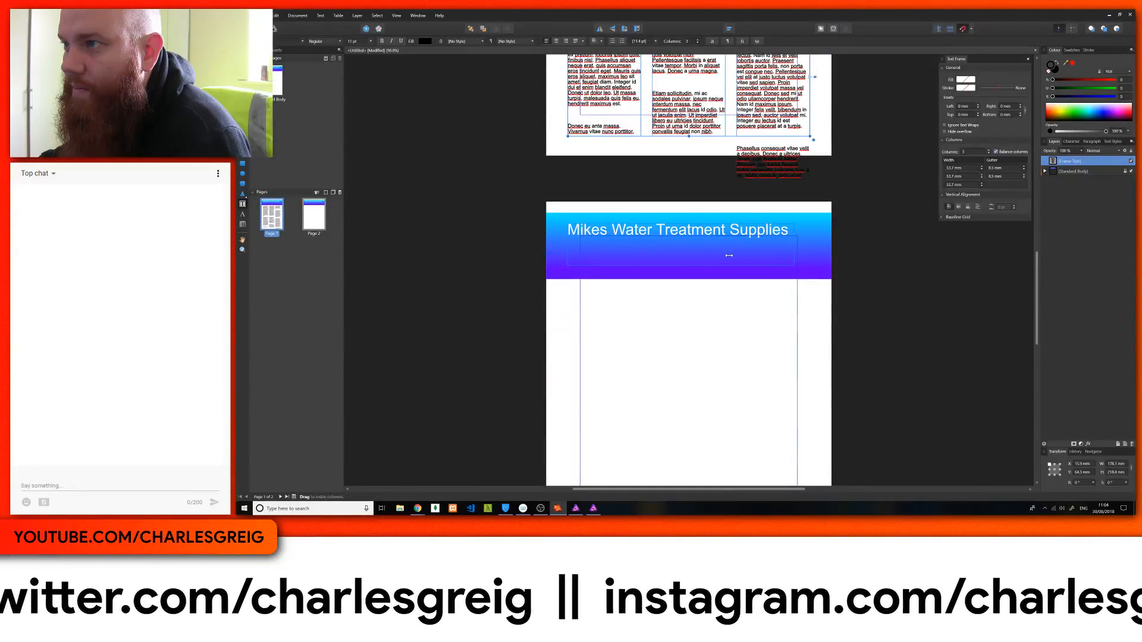
scroll(729, 254, "up", 2)
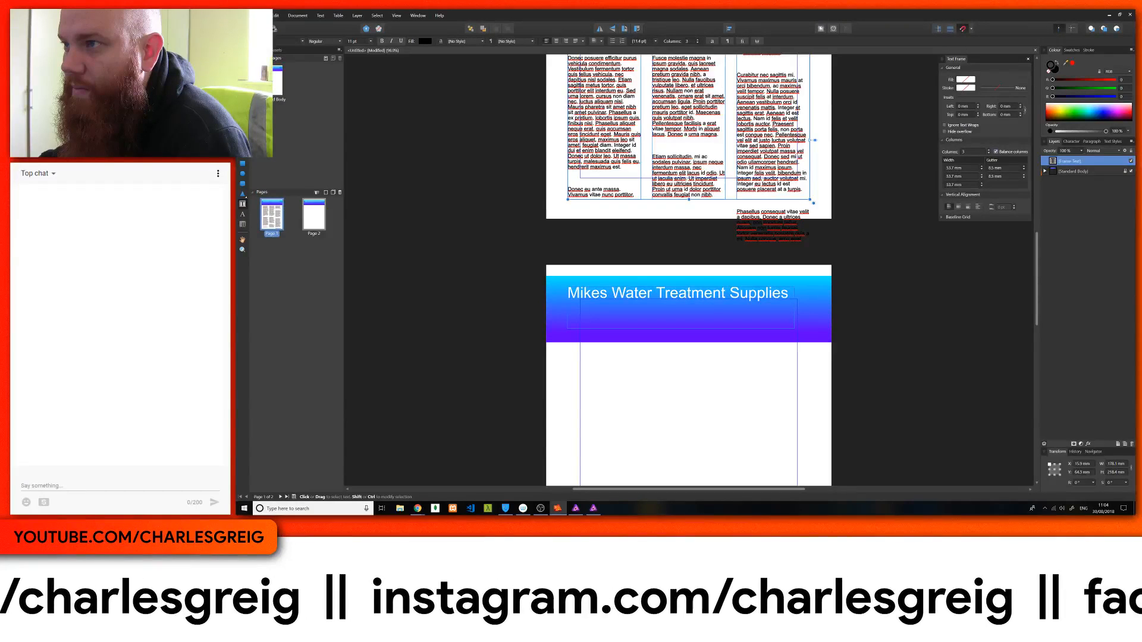
left_click(318, 217)
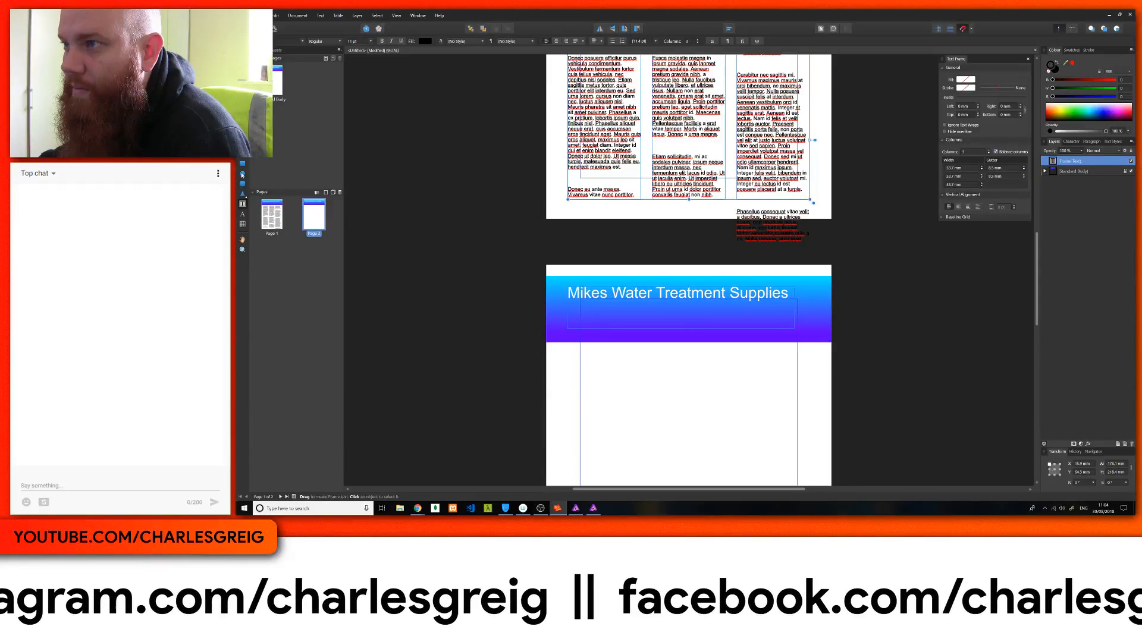
double_click(578, 194)
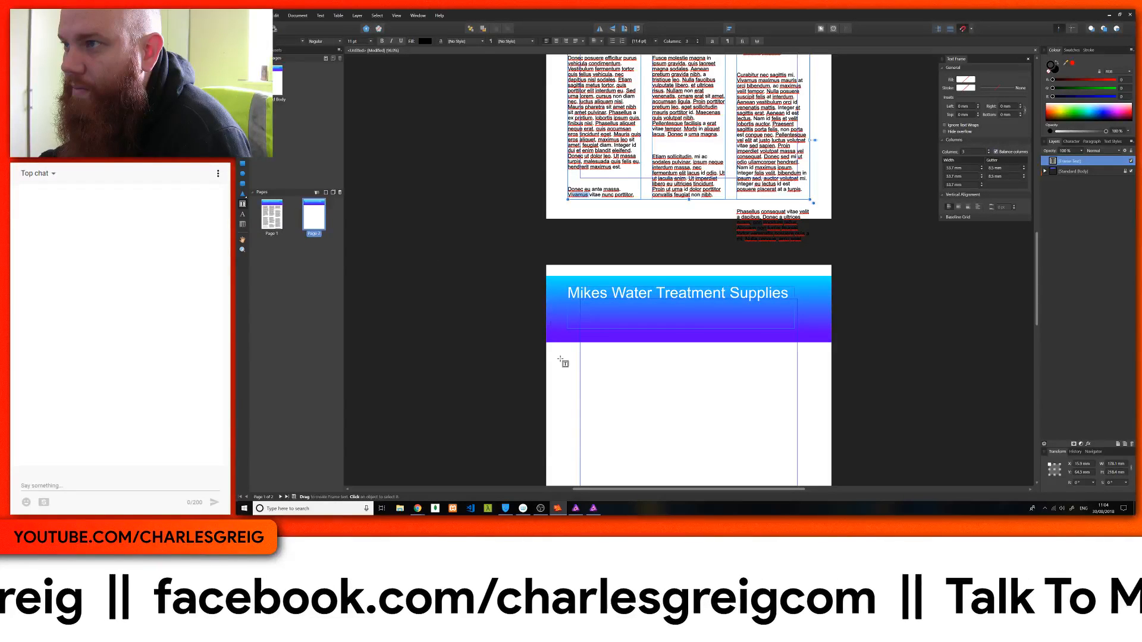
scroll(561, 359, "down", 4)
left_click_drag(566, 246, 812, 419)
scroll(769, 280, "up", 2)
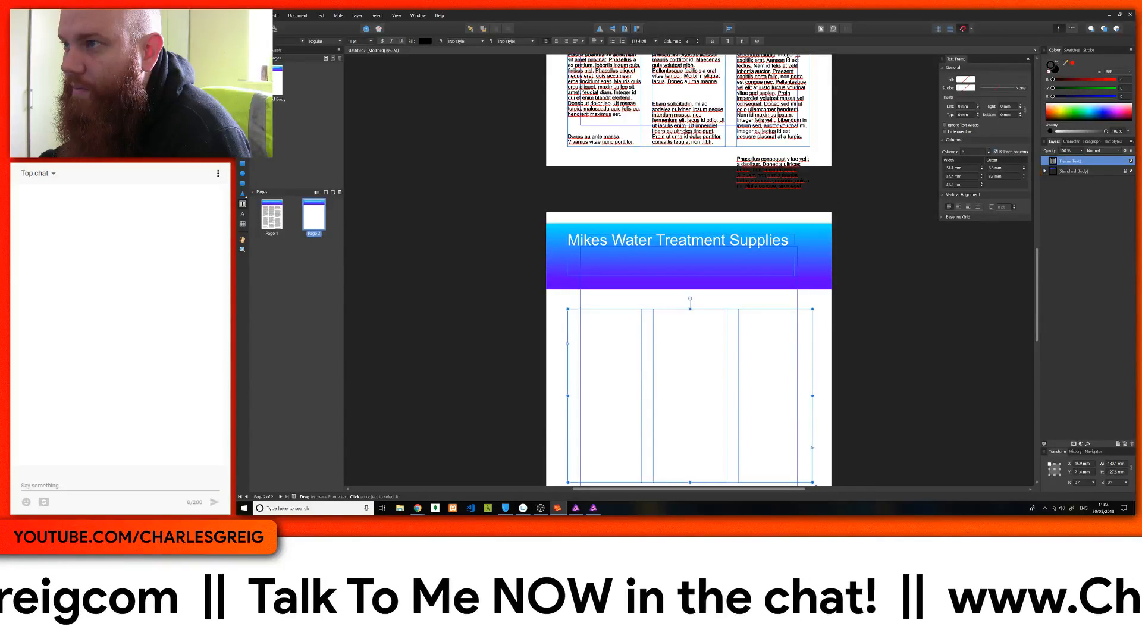
Link page 1's text frame to the empty frame on page 2 so the overflowing text flows into it
key("v")
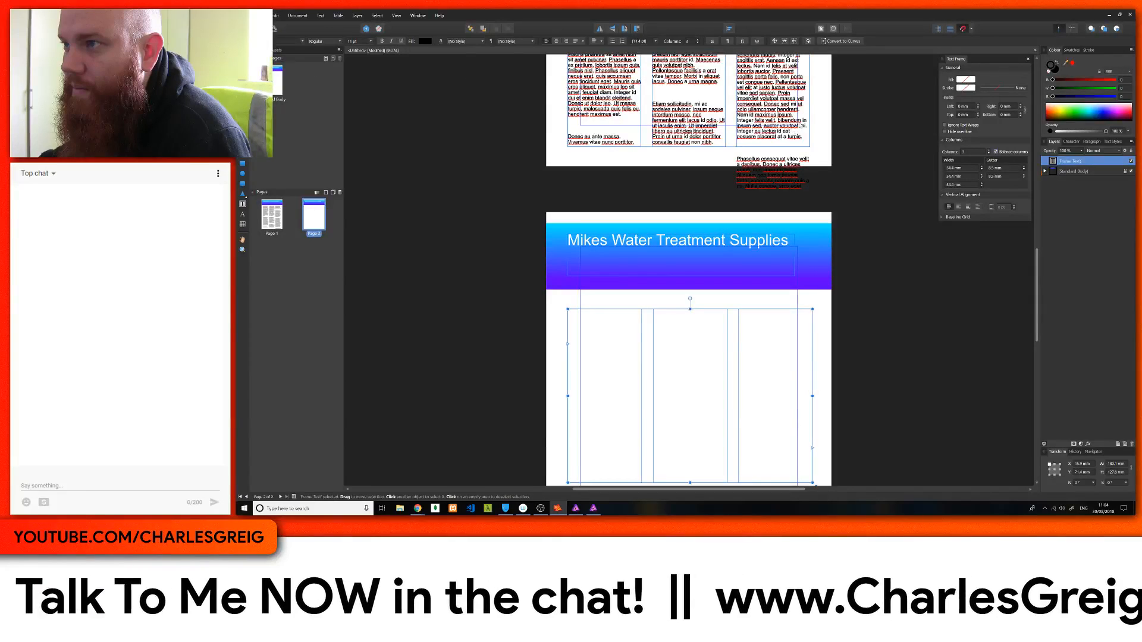
left_click(803, 126)
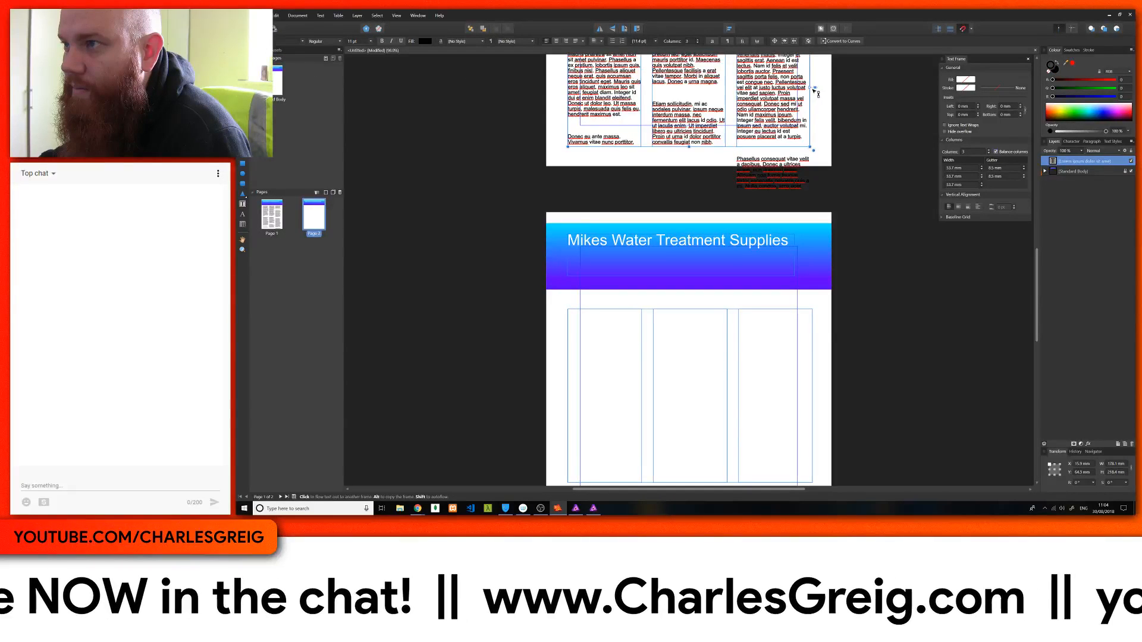
left_click(815, 88)
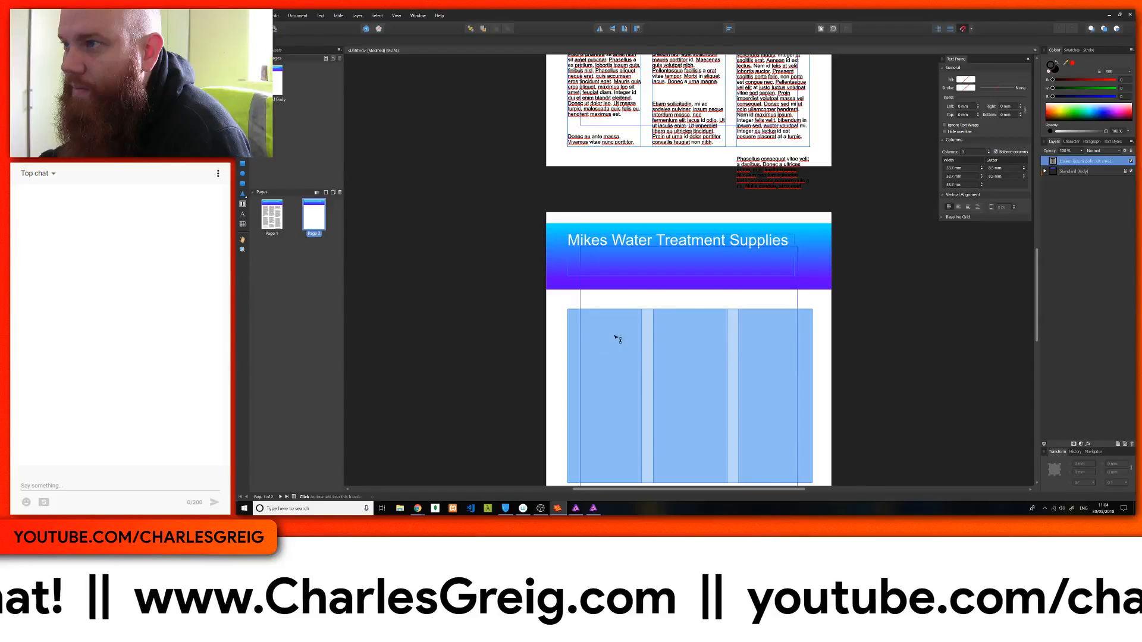
left_click(570, 339)
scroll(688, 268, "down", 4)
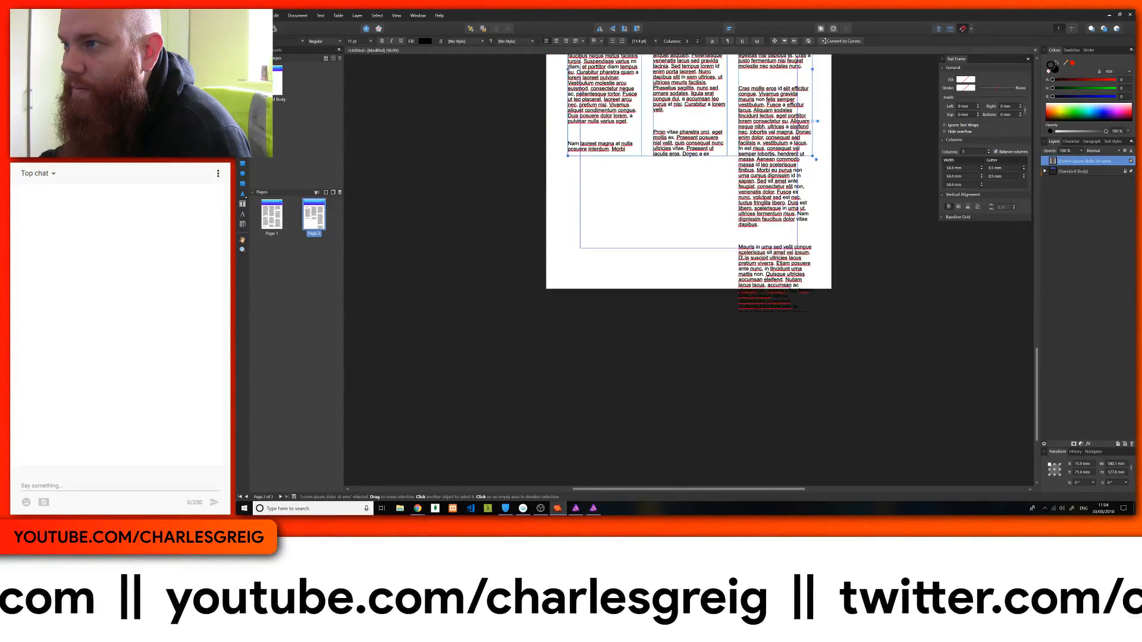
scroll(747, 254, "up", 1)
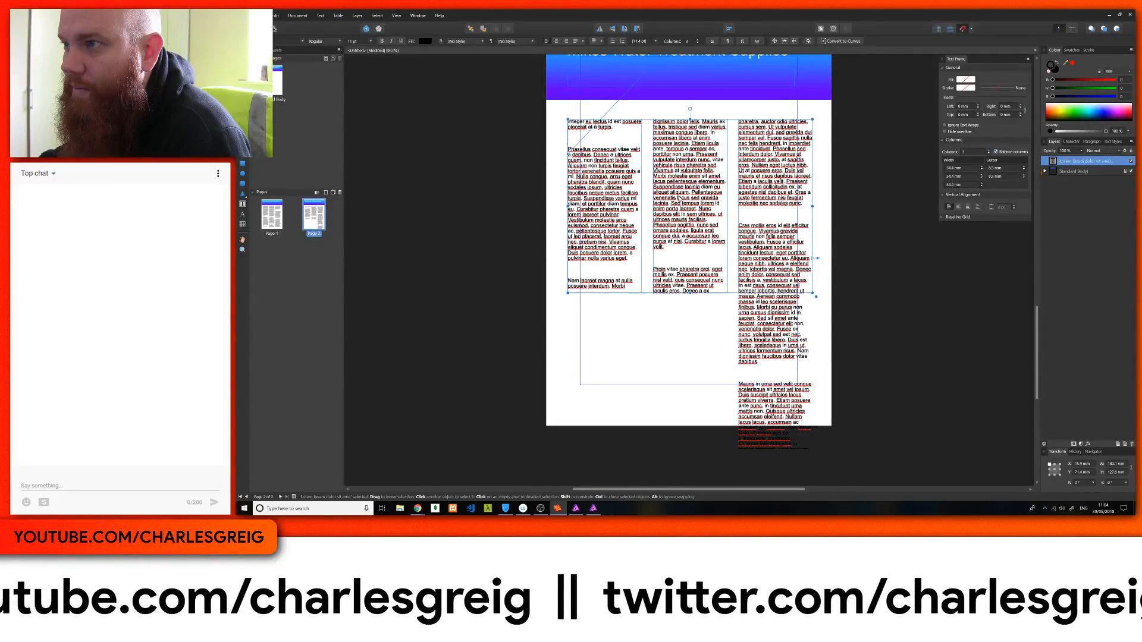
scroll(679, 197, "up", 8)
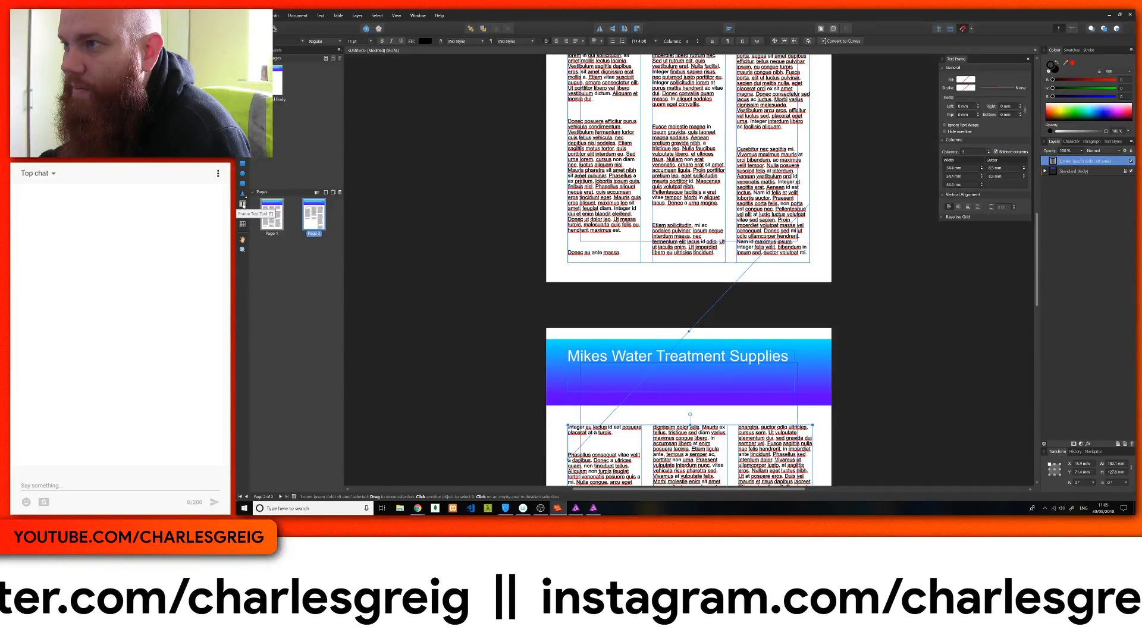
Delete the "Fusce molestie magna" paragraph from the middle column on page 1 and check the text flow on page 2
left_click(809, 256)
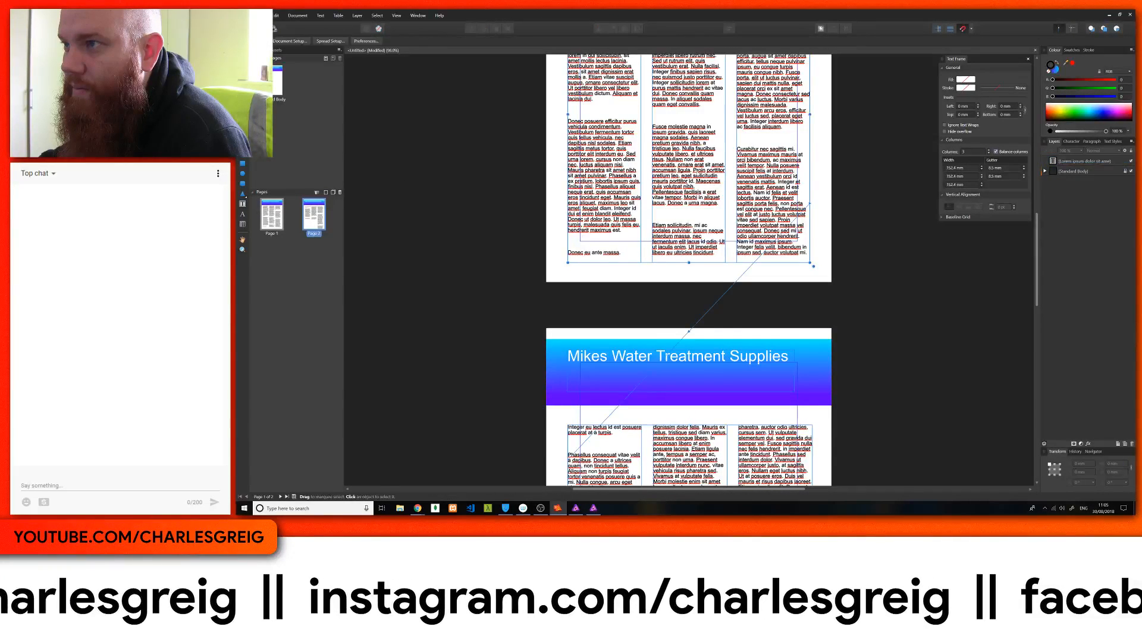
left_click_drag(718, 176, 694, 160)
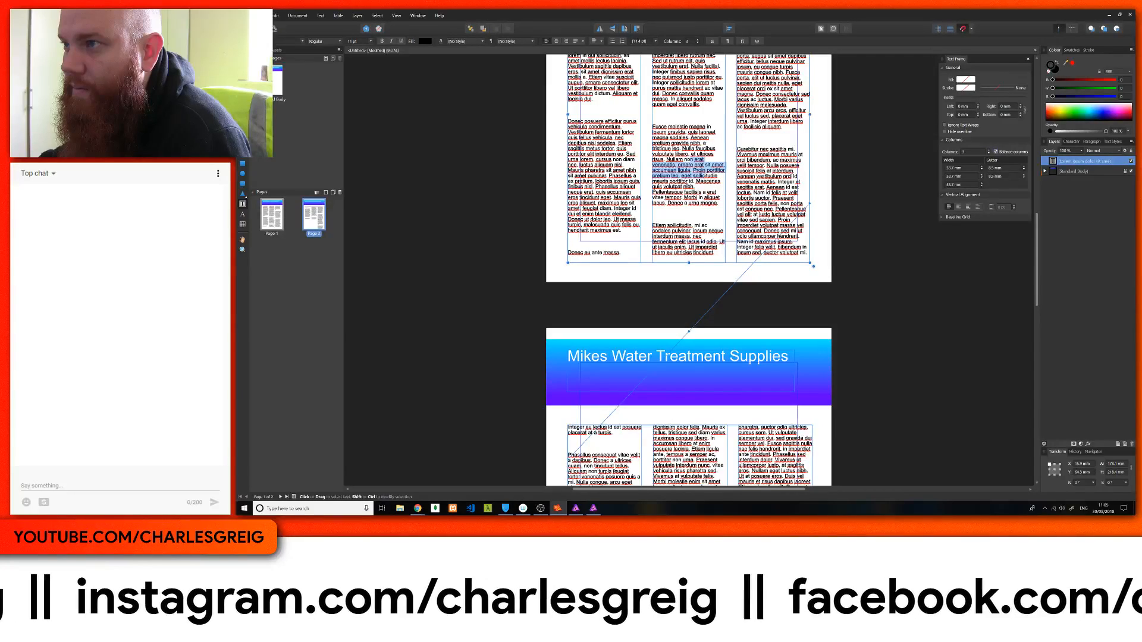
left_click_drag(718, 203, 652, 126)
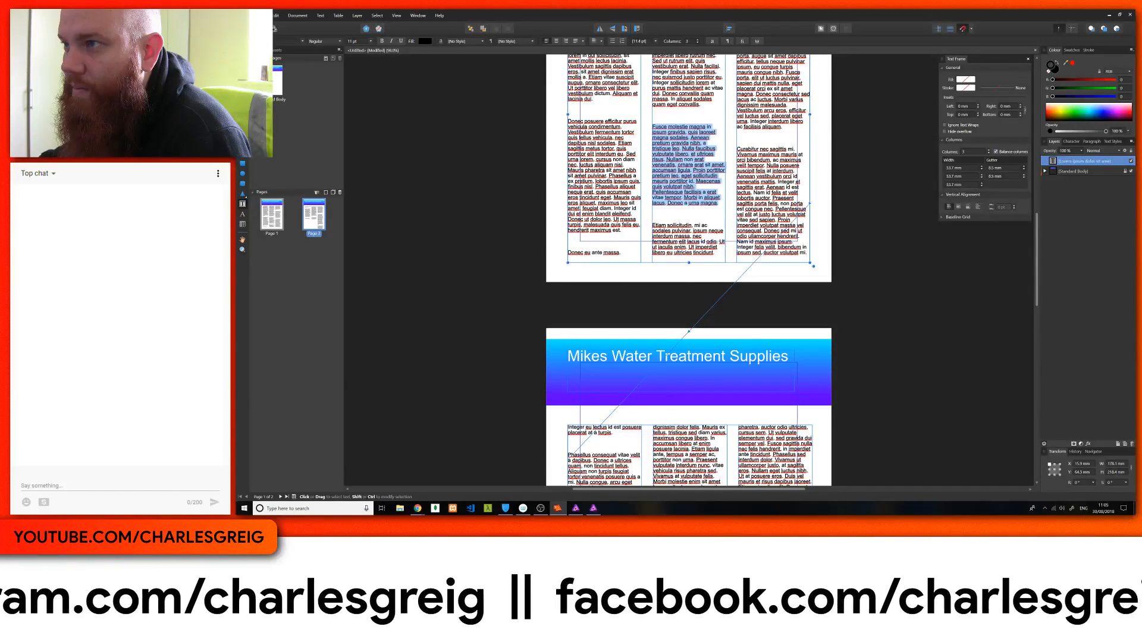
key("Delete")
scroll(689, 268, "down", 3)
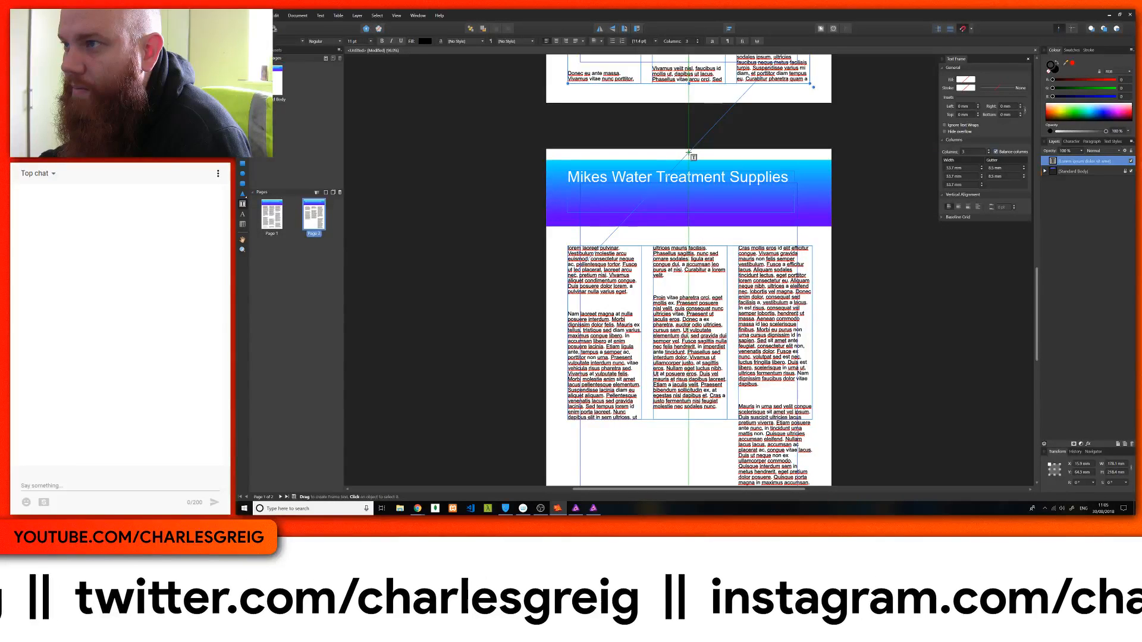
scroll(688, 267, "down", 3)
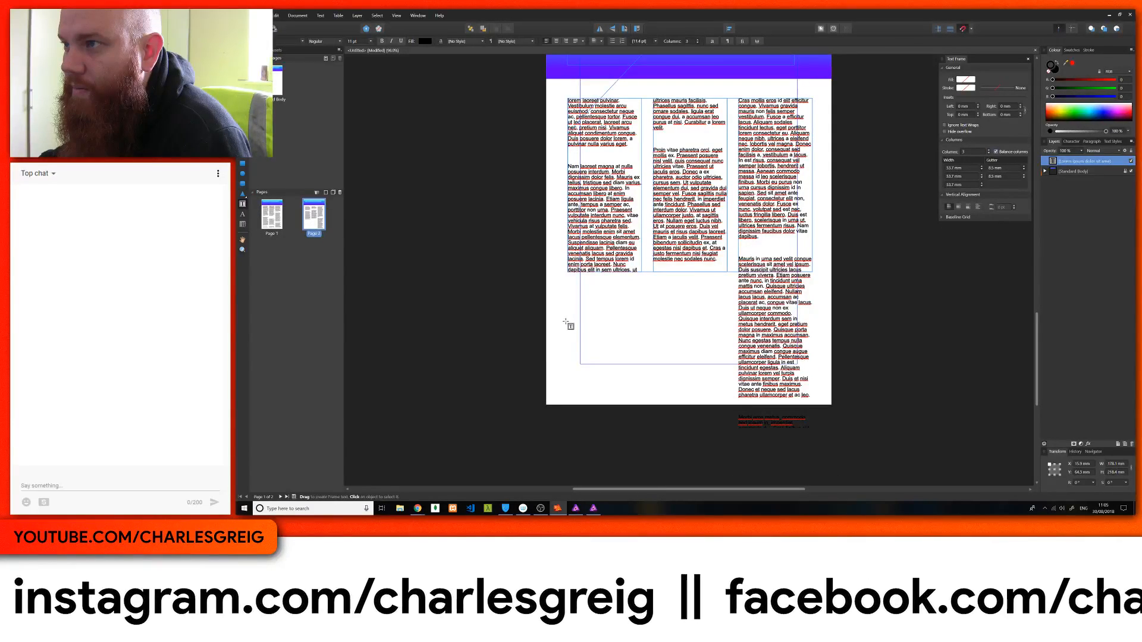
Draw another three-column text frame about 179 by 55 mm below the linked frame on page 2, extending past the page's left edge
left_click_drag(568, 270, 612, 270)
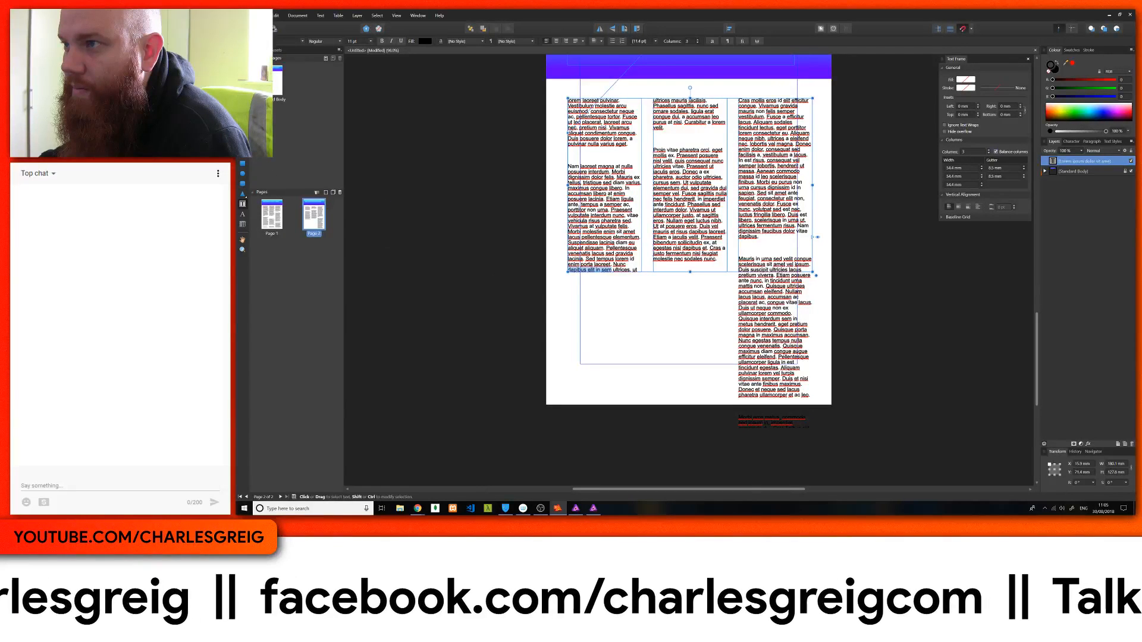
key("ctrl+shift+Right")
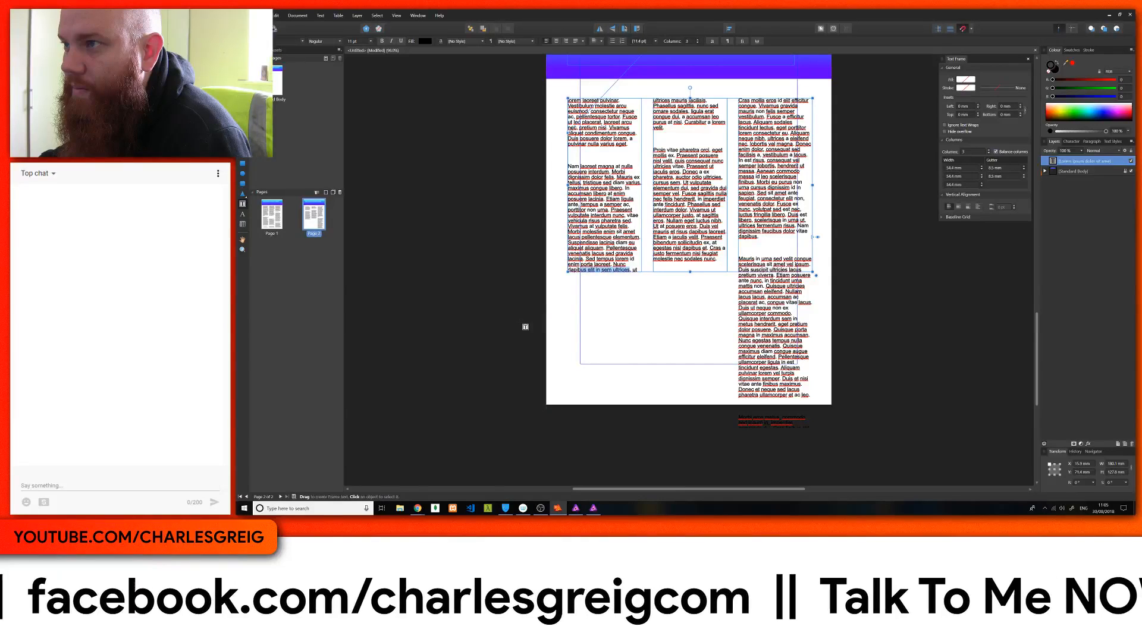
left_click_drag(521, 323, 767, 397)
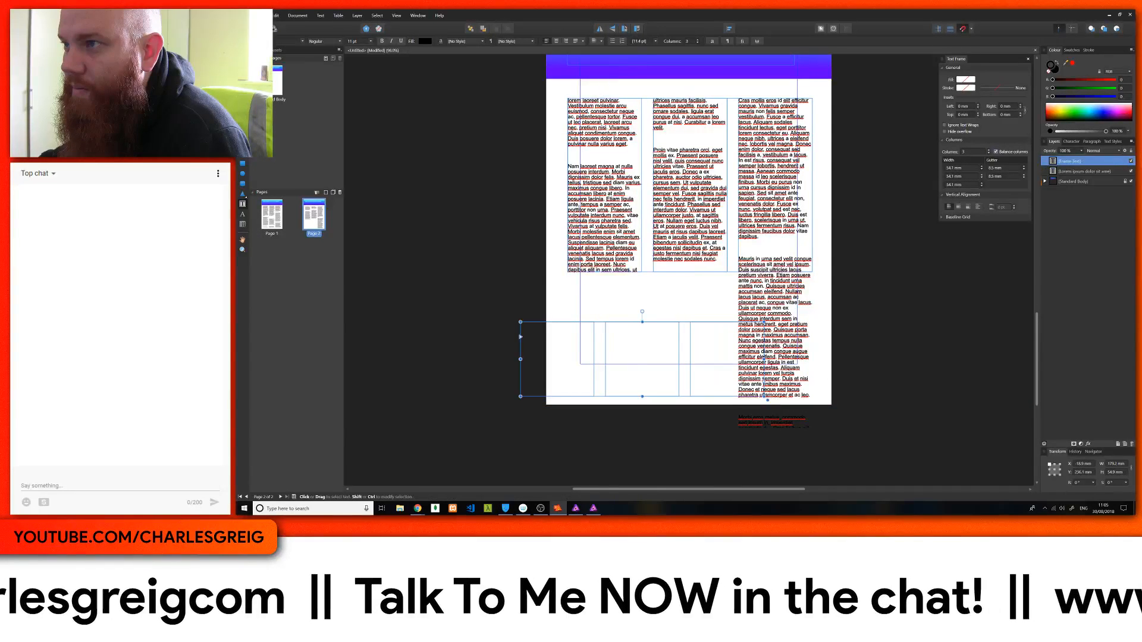
Move the lower three-column frame into line beneath the upper frame on page 2 and link the upper frame's overflowing text into it
key("Escape")
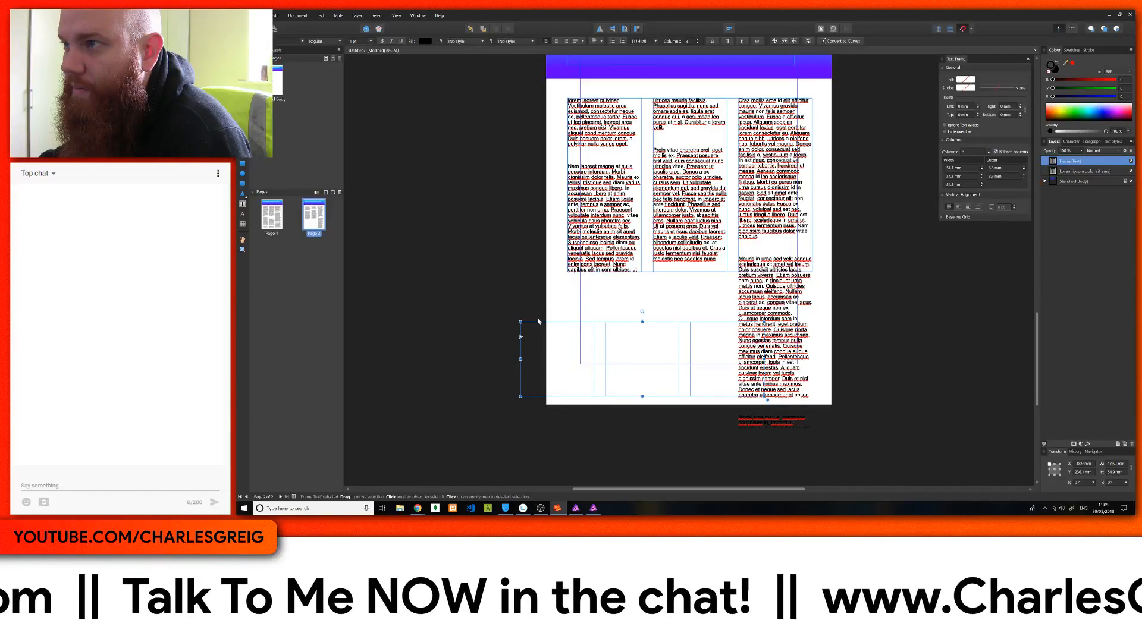
left_click_drag(538, 322, 583, 323)
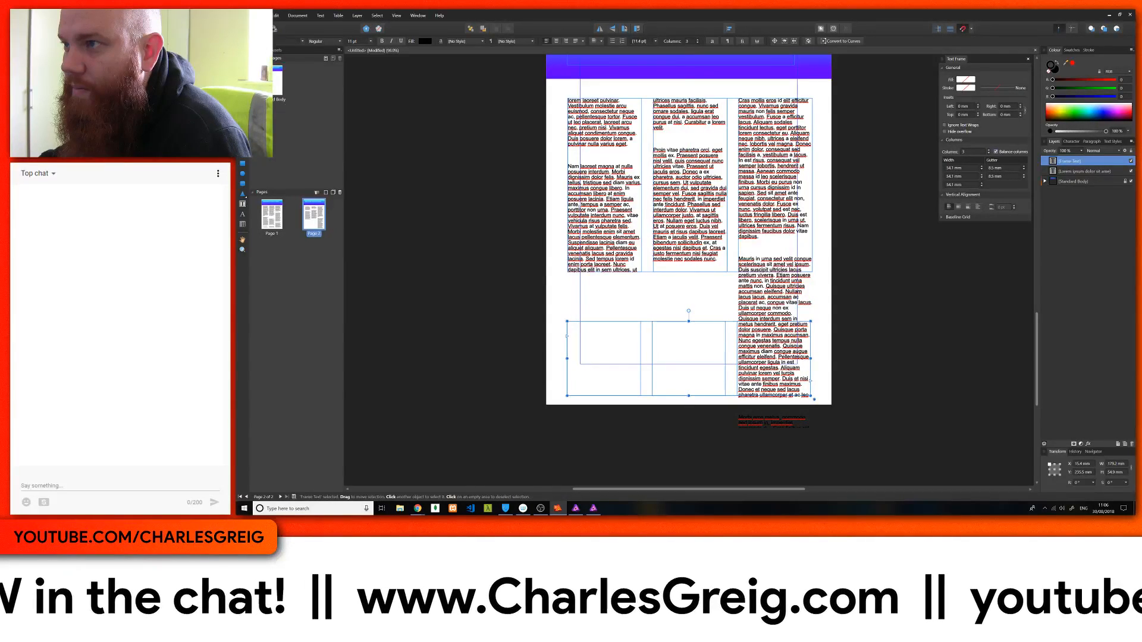
left_click(713, 264)
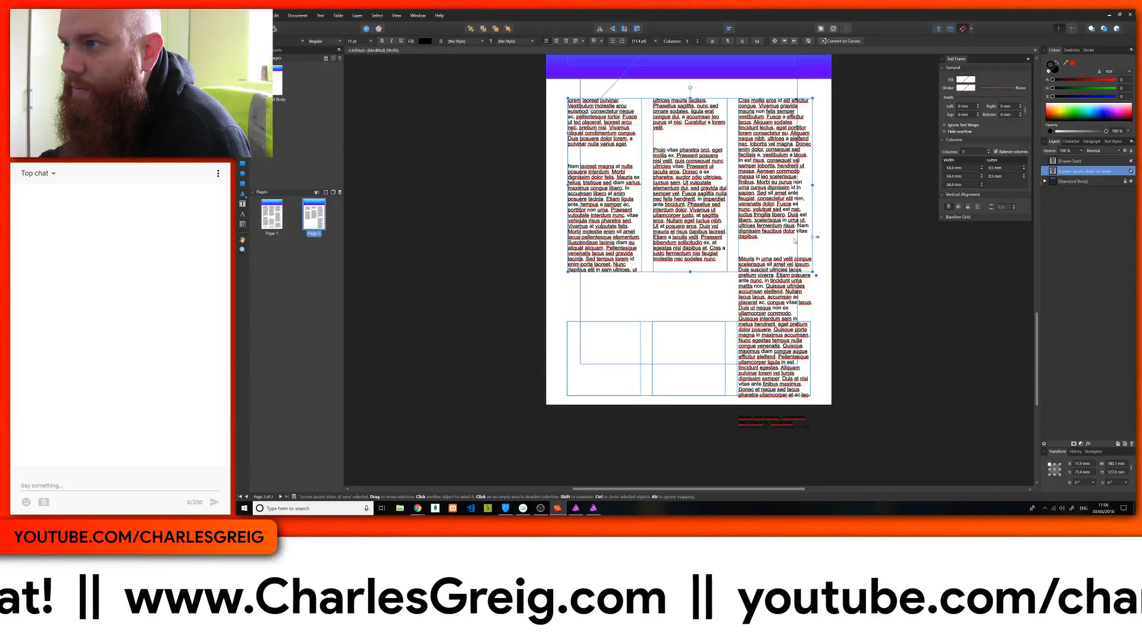
left_click(817, 240)
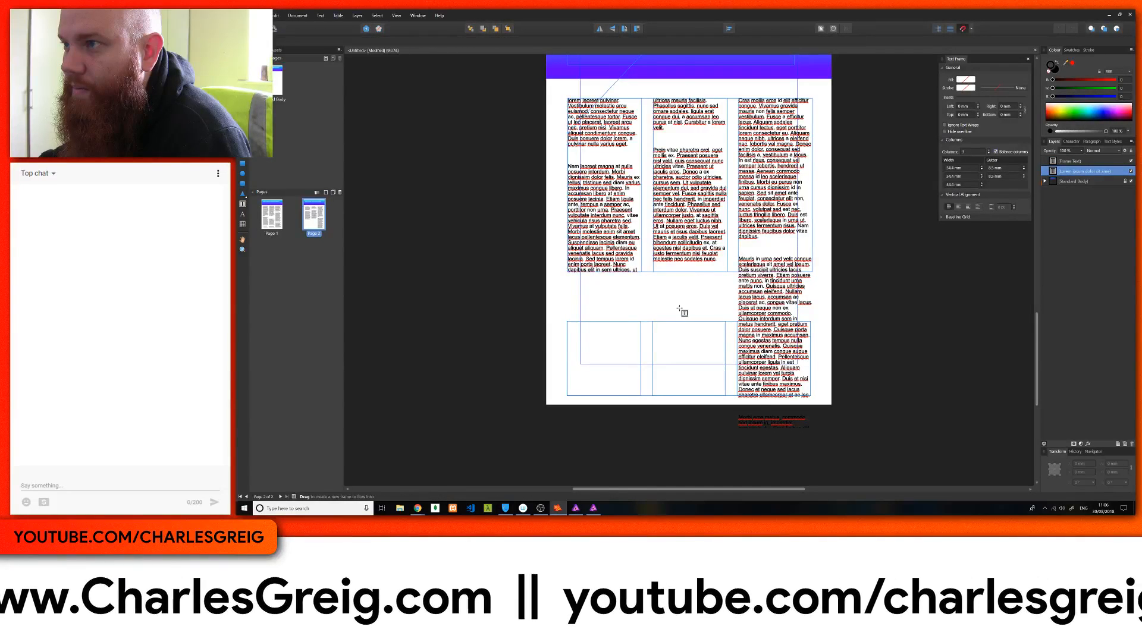
left_click(616, 345)
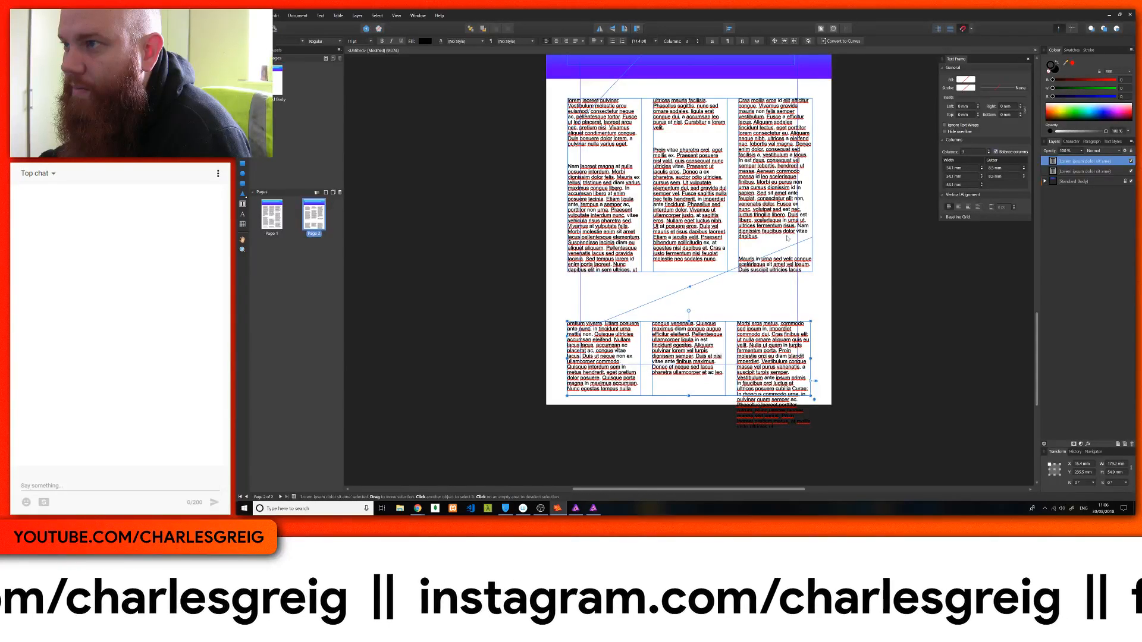
Set the font size of all the text in the linked frames to 9 pt
scroll(787, 238, "down", 2)
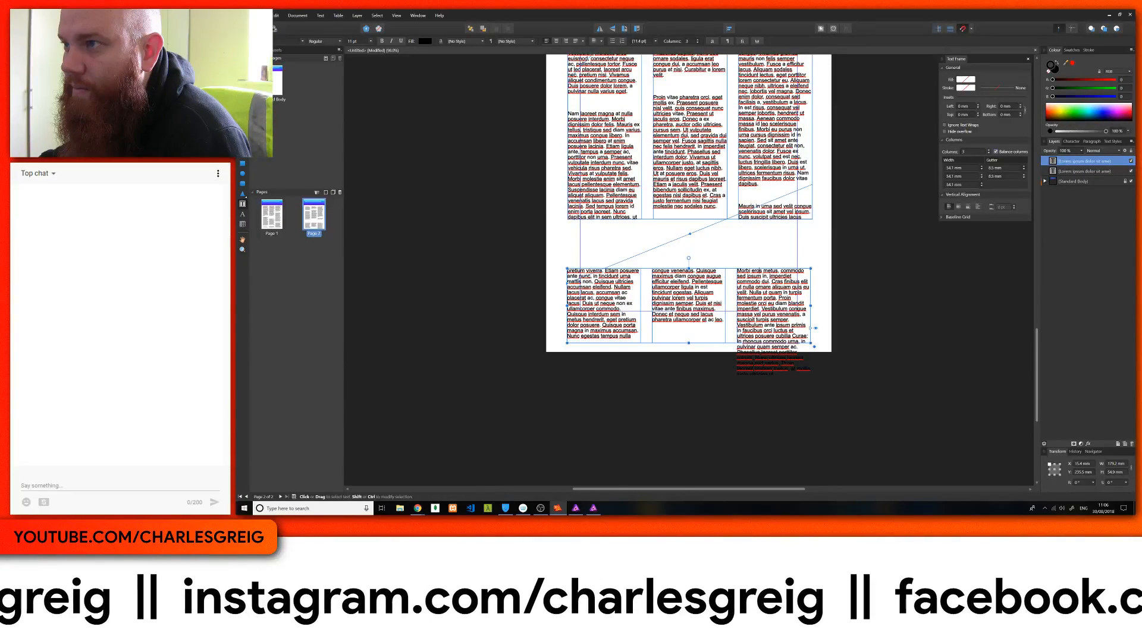
key("ctrl+a")
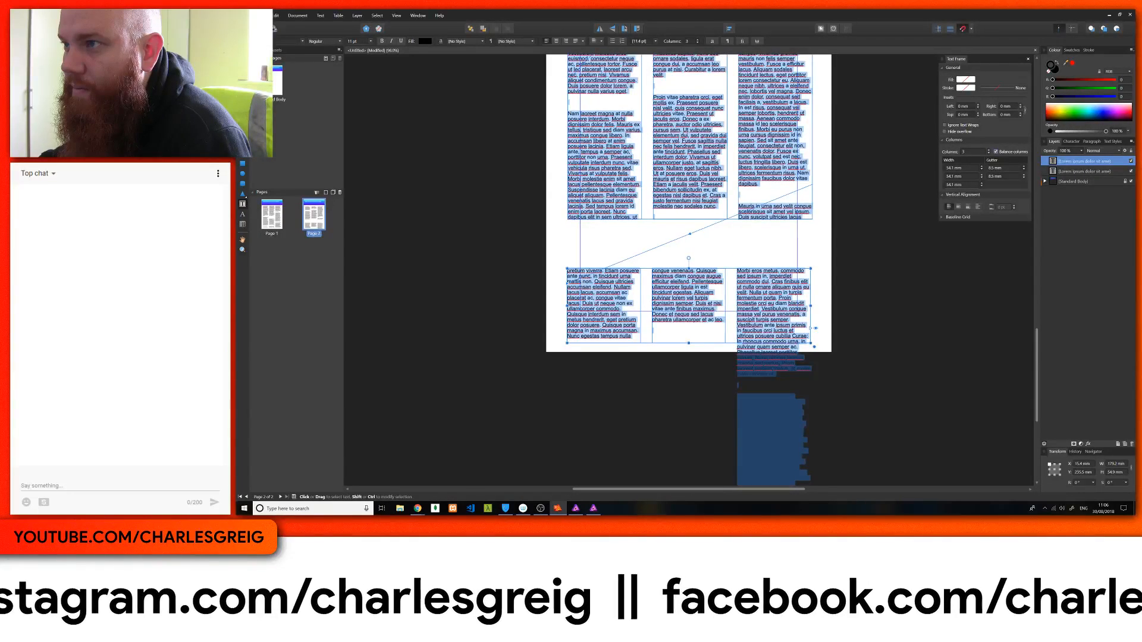
left_click(370, 41)
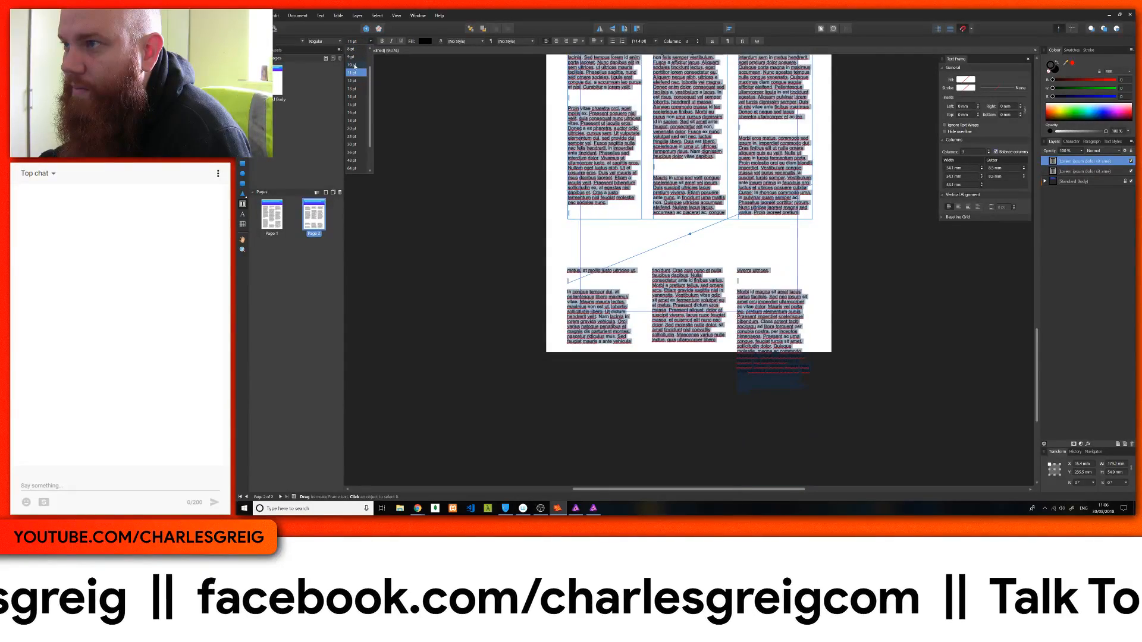
left_click(357, 57)
scroll(360, 46, "up", 1)
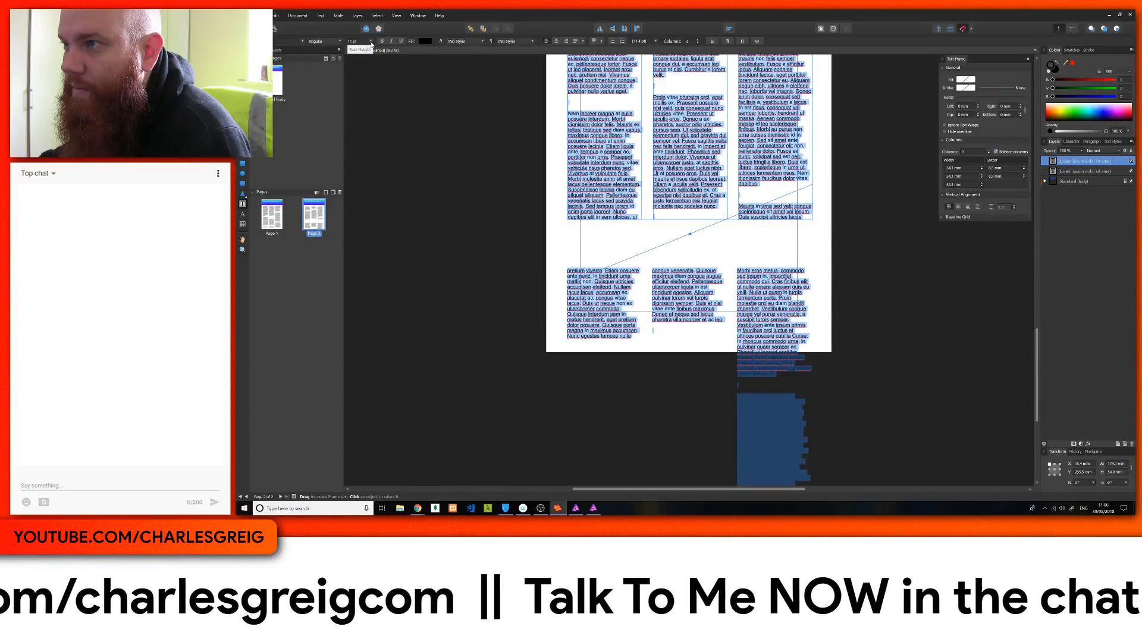
scroll(361, 46, "up", 1)
scroll(362, 44, "down", 3)
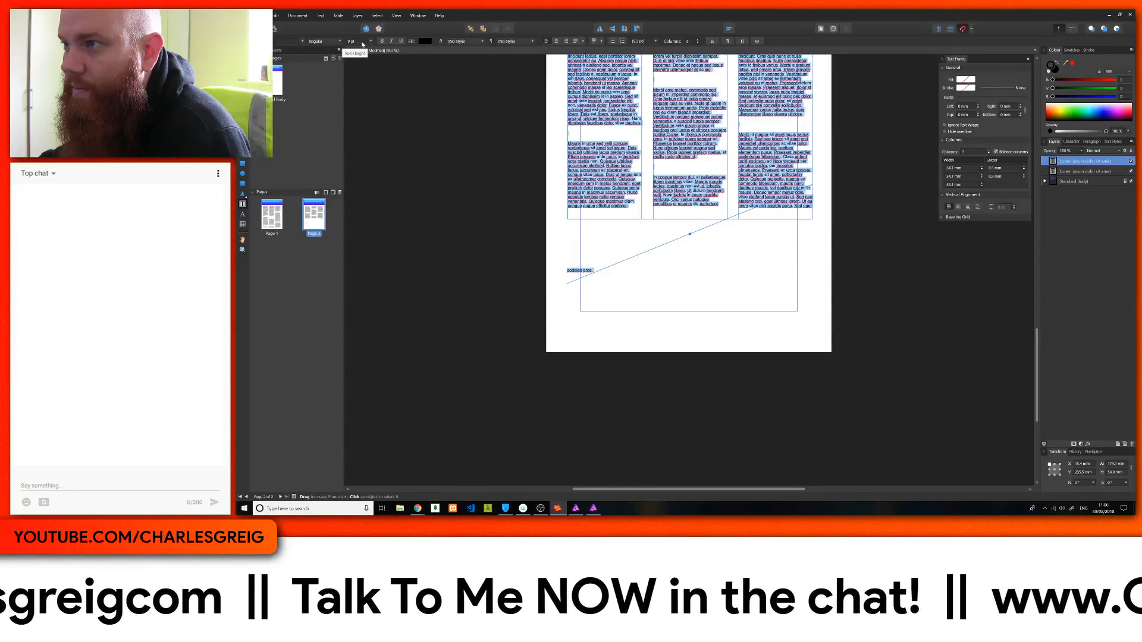
scroll(363, 44, "up", 1)
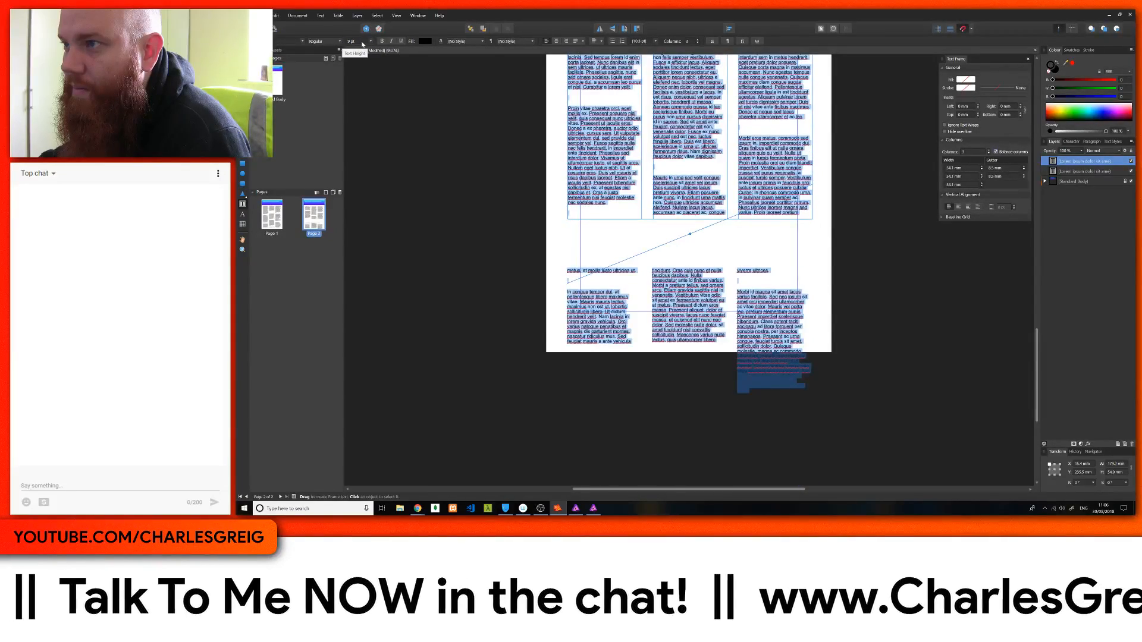
scroll(363, 44, "down", 1)
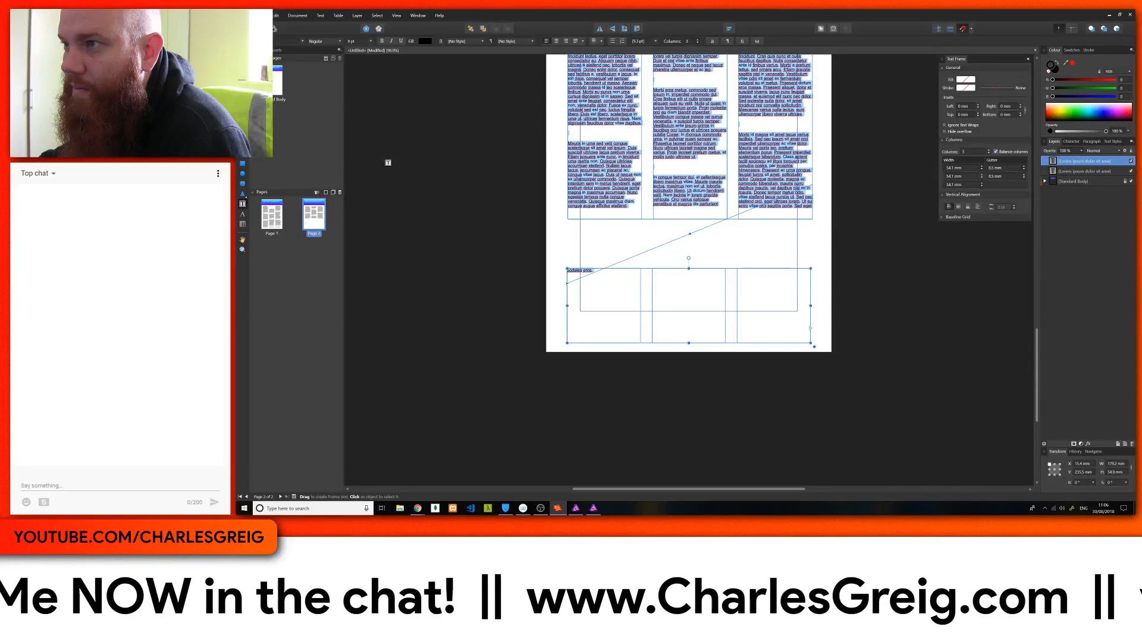
key("Escape")
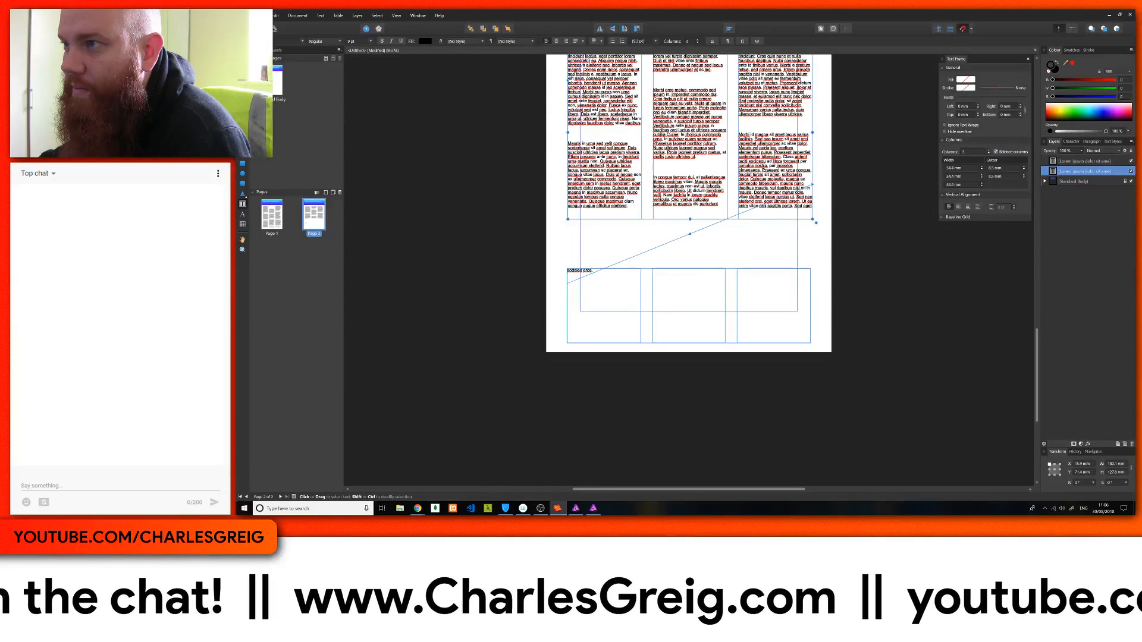
Add several lines of random filler letters and blank lines between the last two paragraphs in the middle column of page 2's upper frame
left_click(654, 167)
type("dfhdhdtjhdtjhsdtjhs")
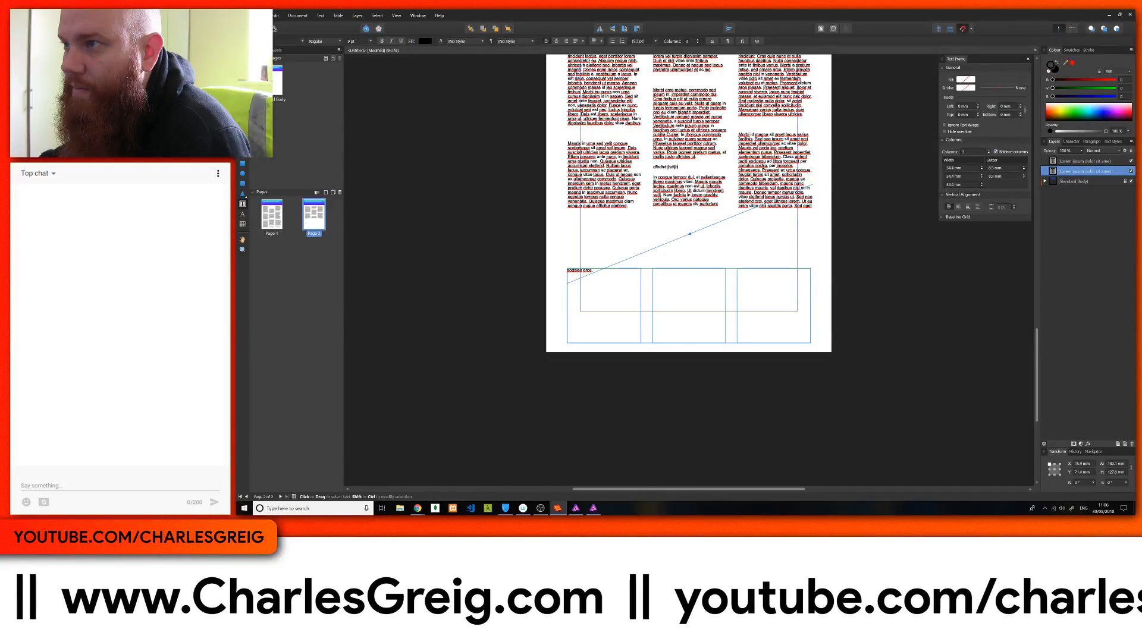
type(" sh sghsth srt")
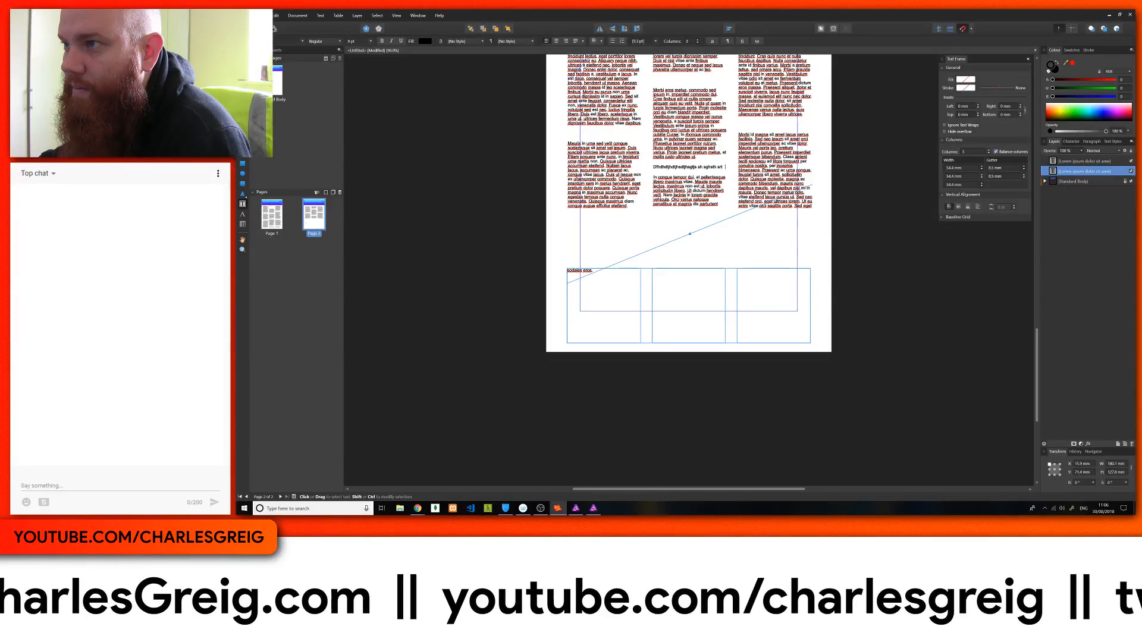
type("h sreth sreeth srth rth rth")
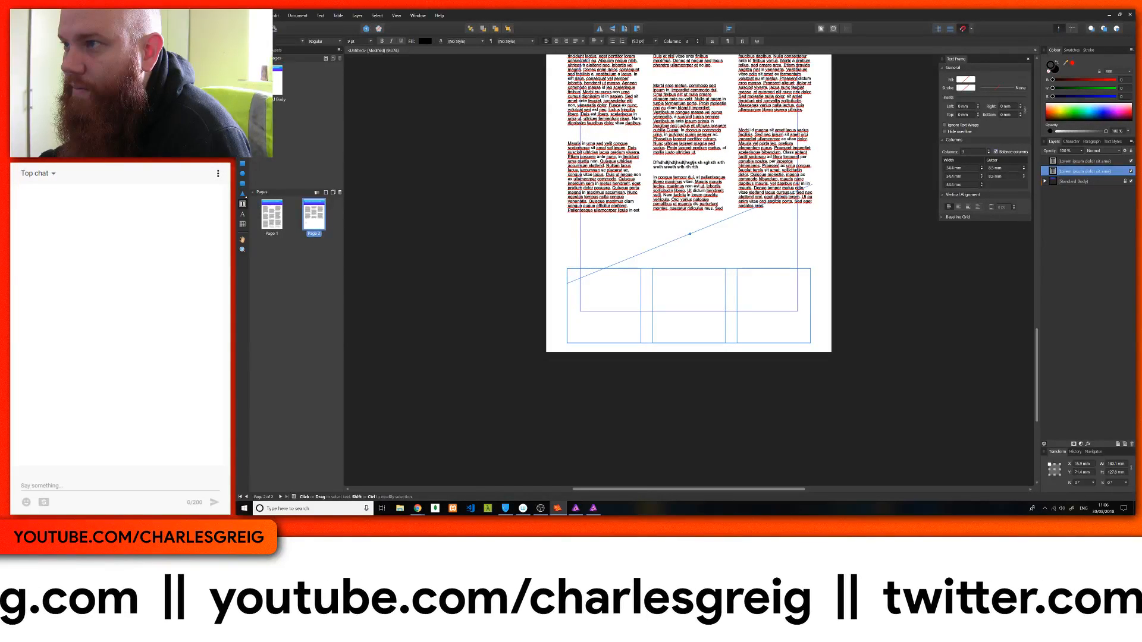
type(" srth srth srth srthsl")
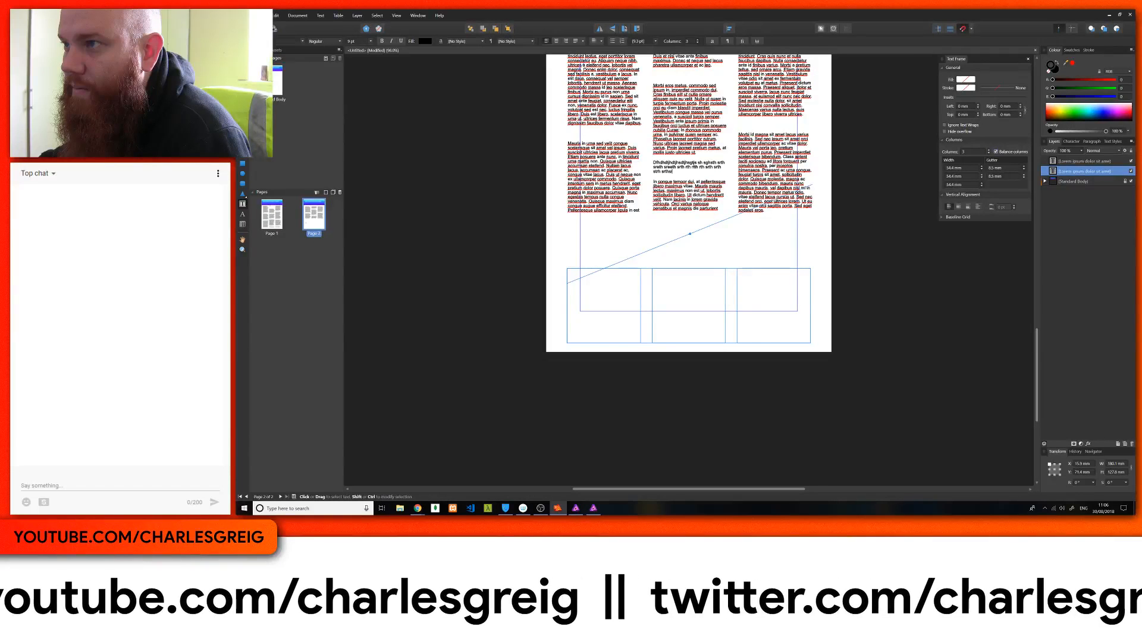
type("th s")
type("srth srth srth srth  srth rsth")
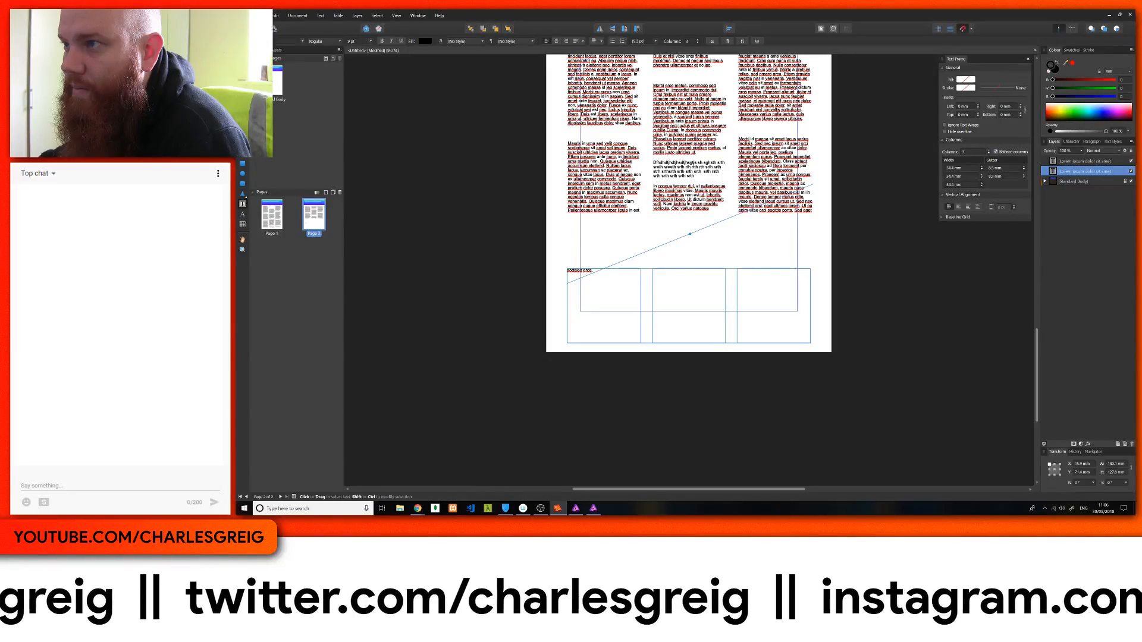
type("srthsrth srtyukj")
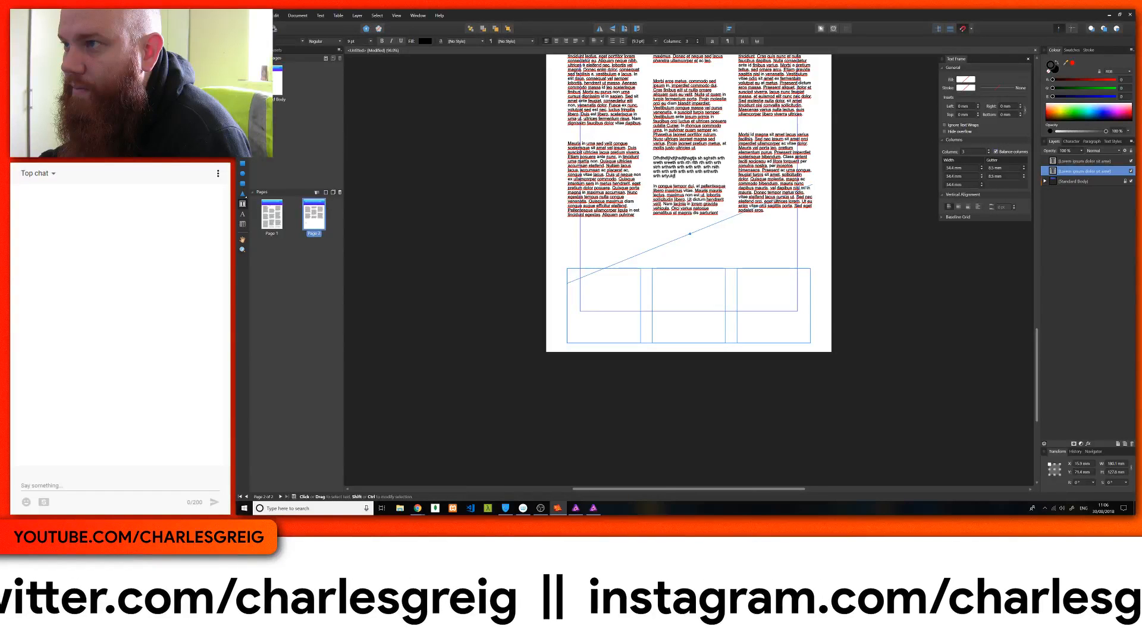
type("eryhth dtyj rju sj")
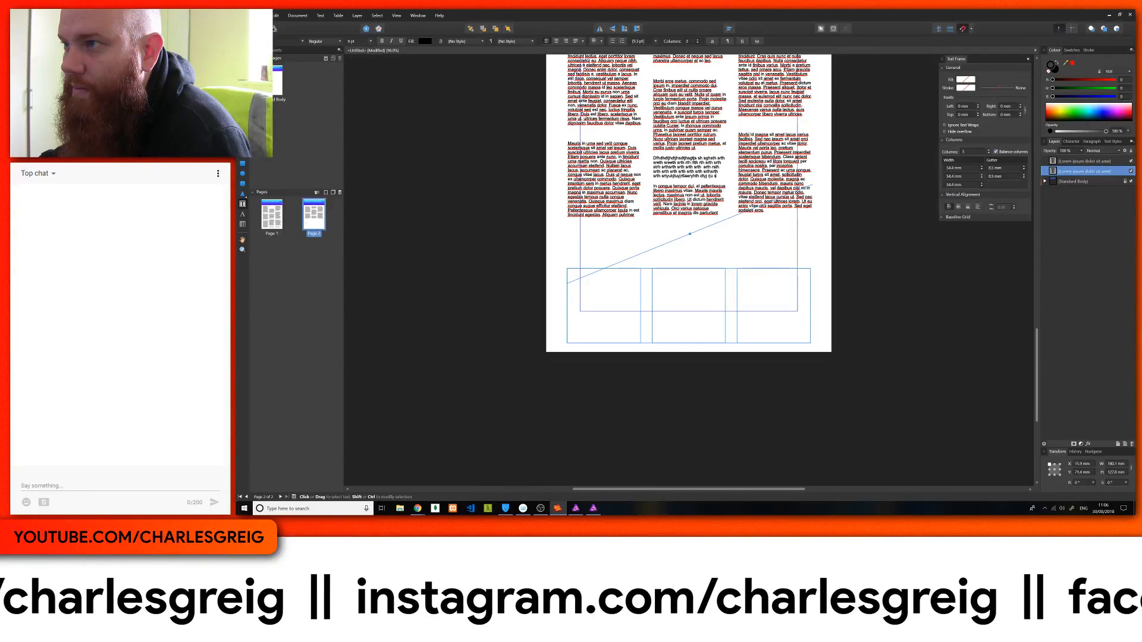
type("rth srth srth srth srth rdthrsth  rth")
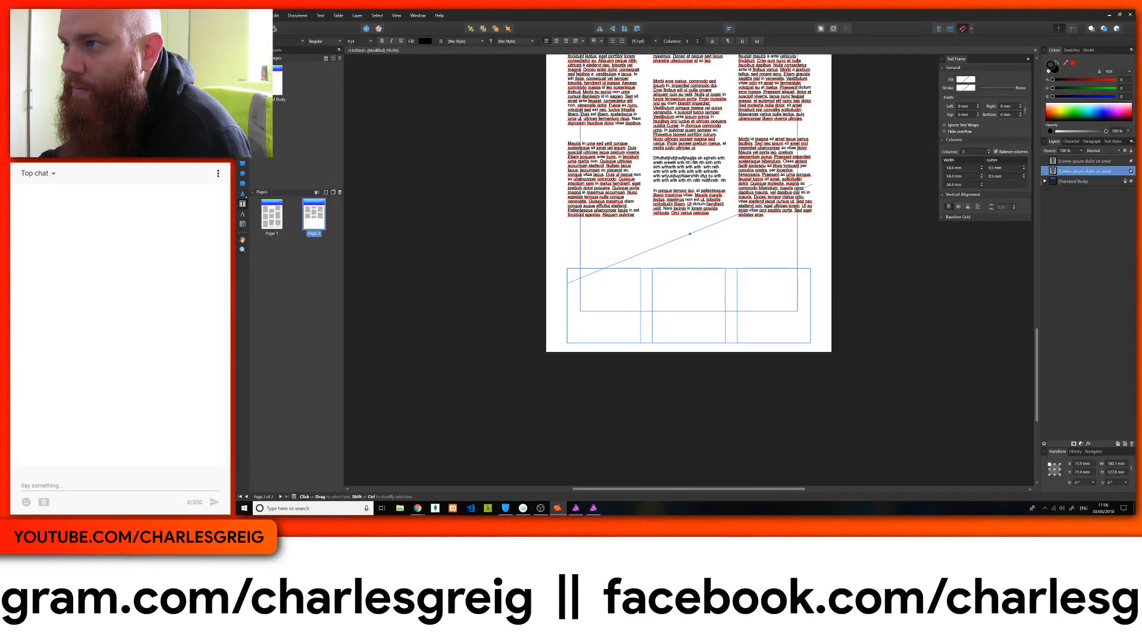
key("Return")
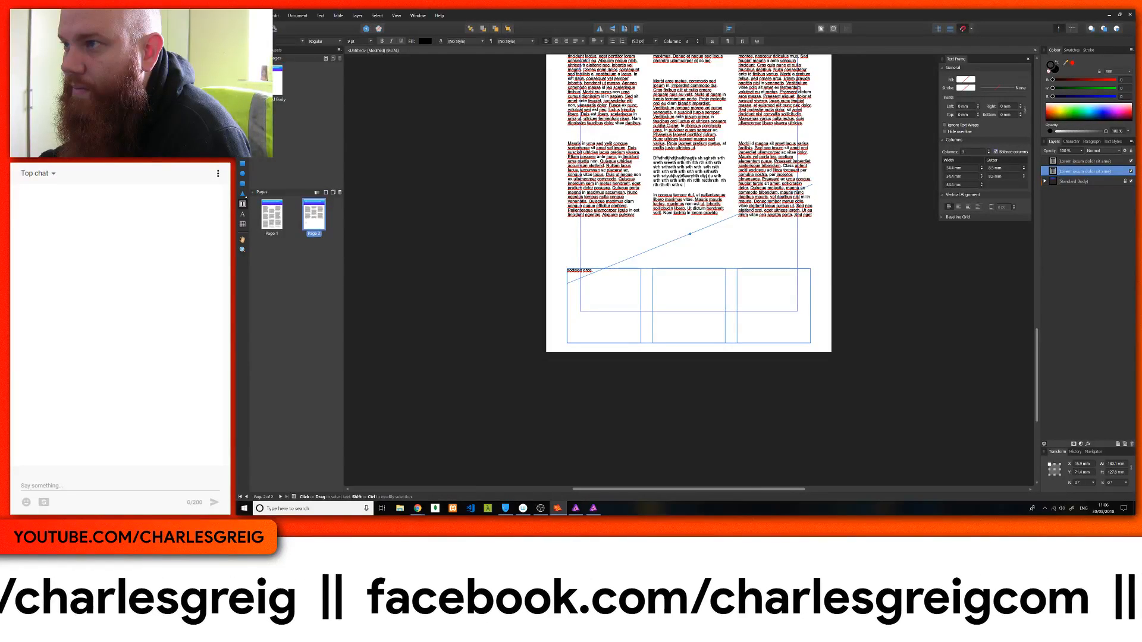
type("rth srth srth srth srth srth srth srt")
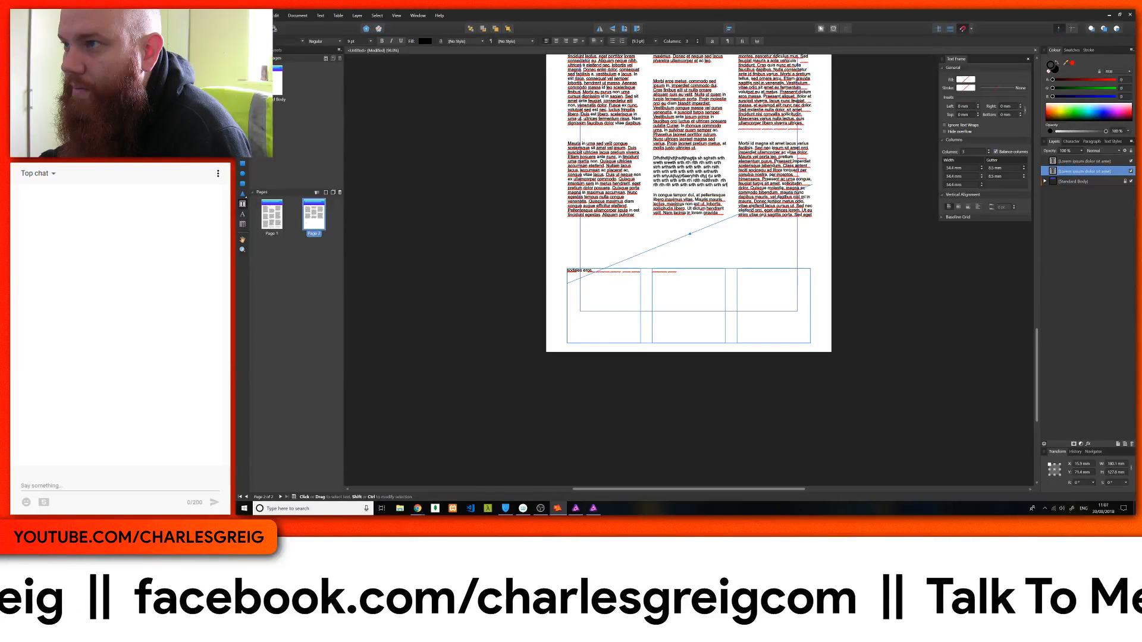
key("Return")
key("Return")
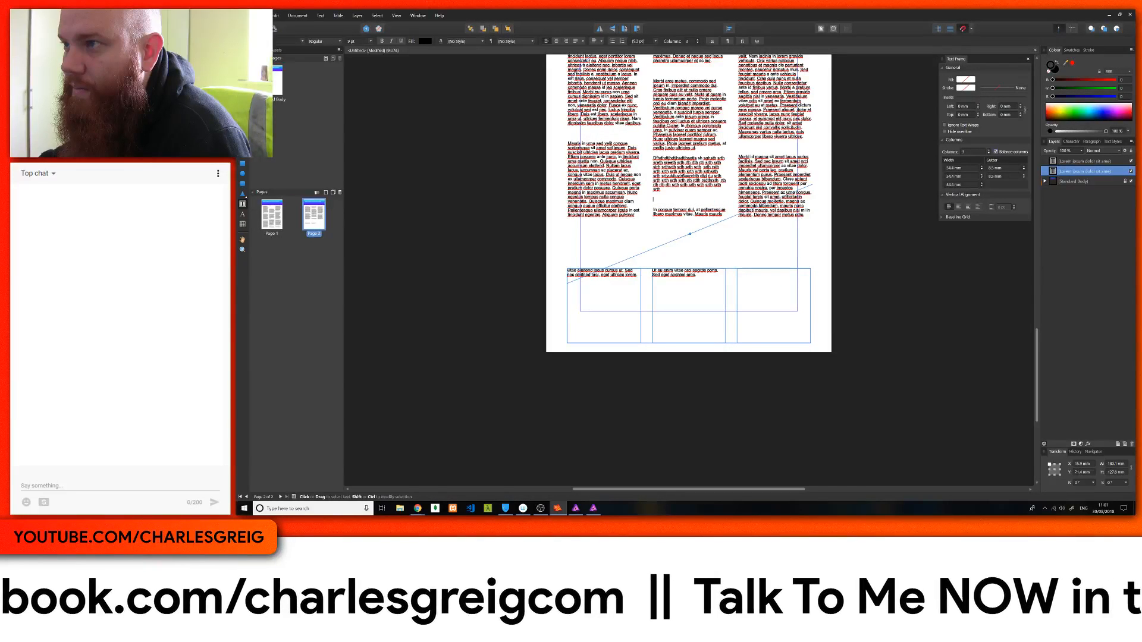
key("Escape")
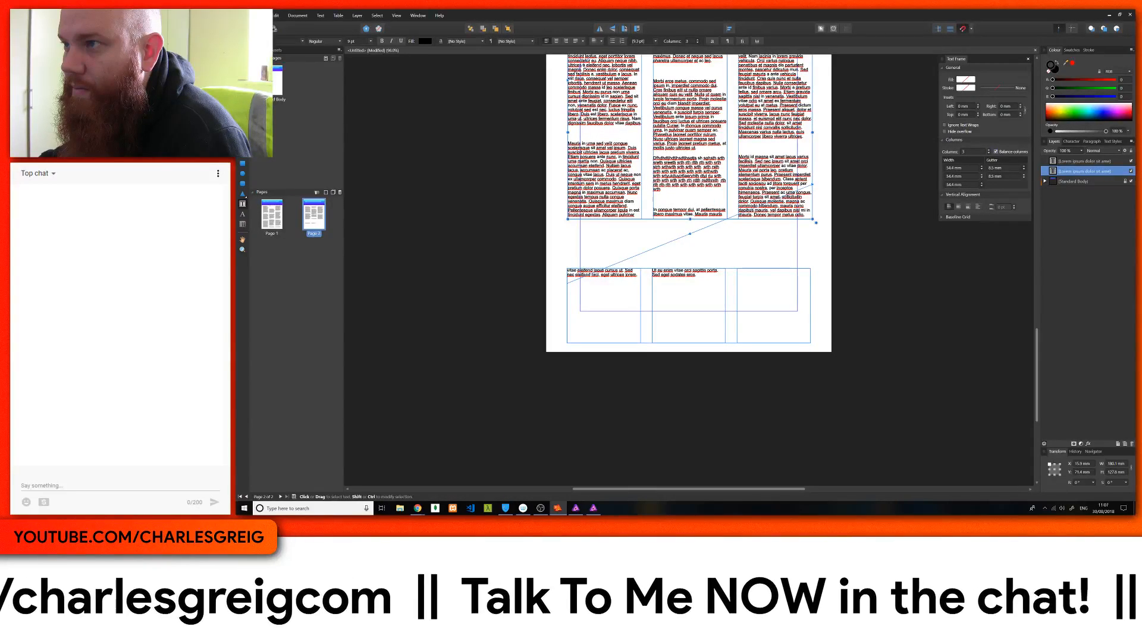
Examine how the text flows through the linked frames across pages 1 and 2
left_click(572, 273)
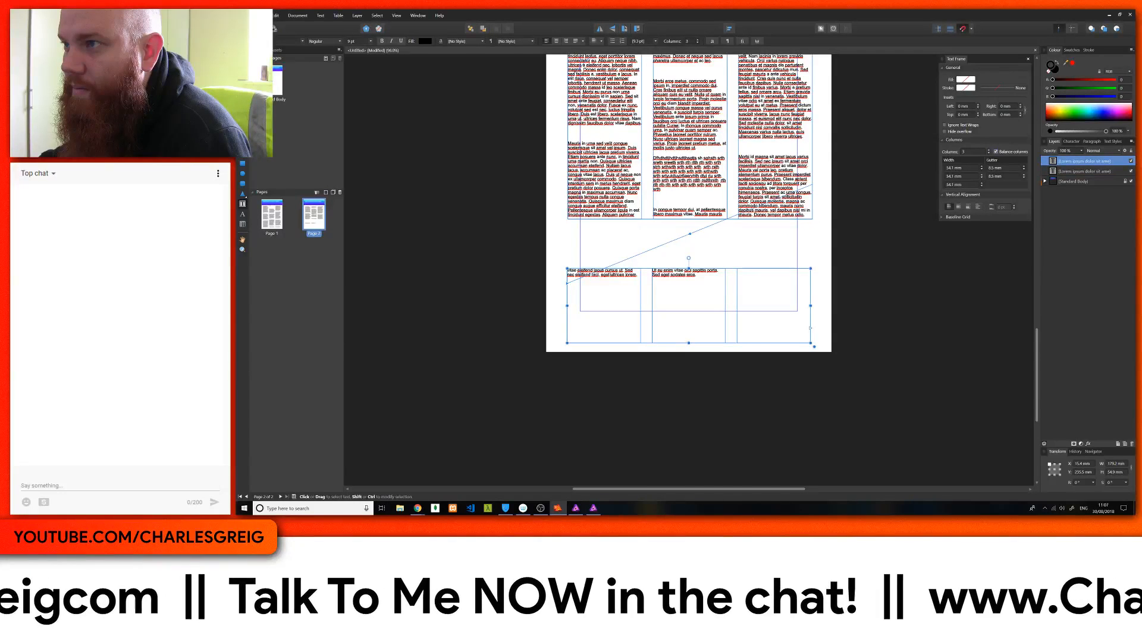
left_click(688, 271)
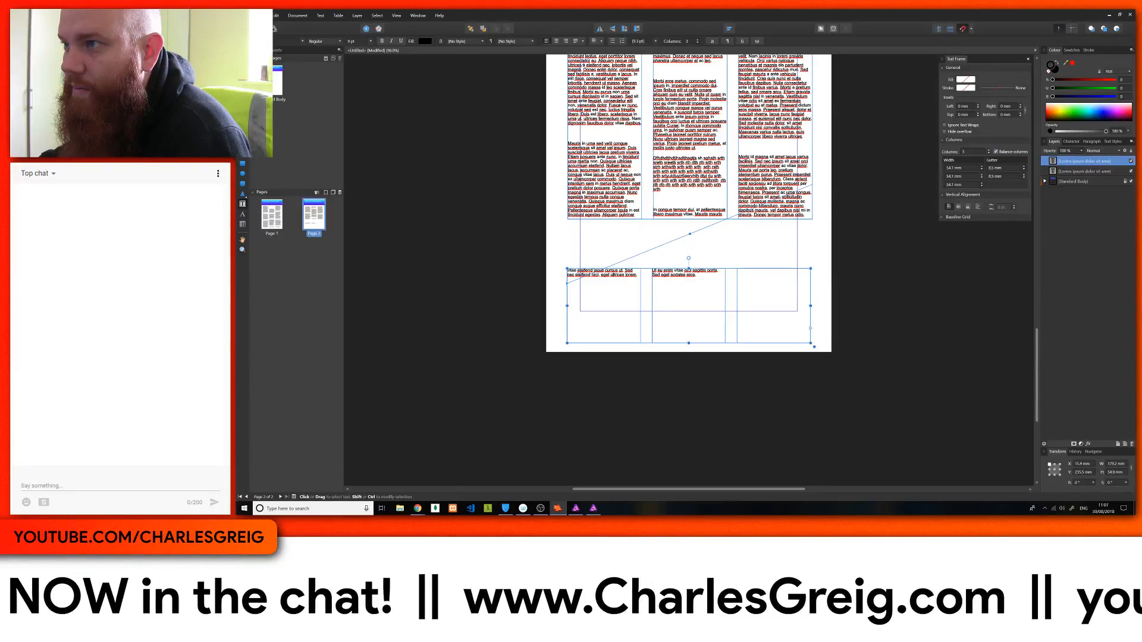
scroll(689, 271, "up", 10)
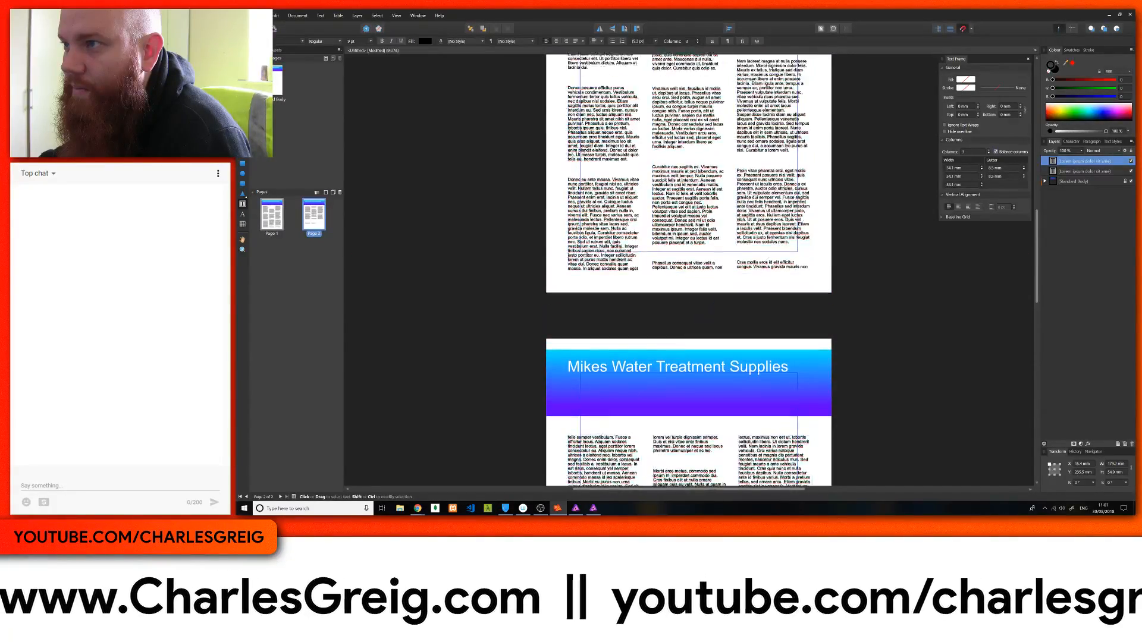
scroll(688, 270, "up", 3)
scroll(689, 270, "down", 8)
scroll(688, 271, "up", 1)
scroll(688, 270, "up", 6)
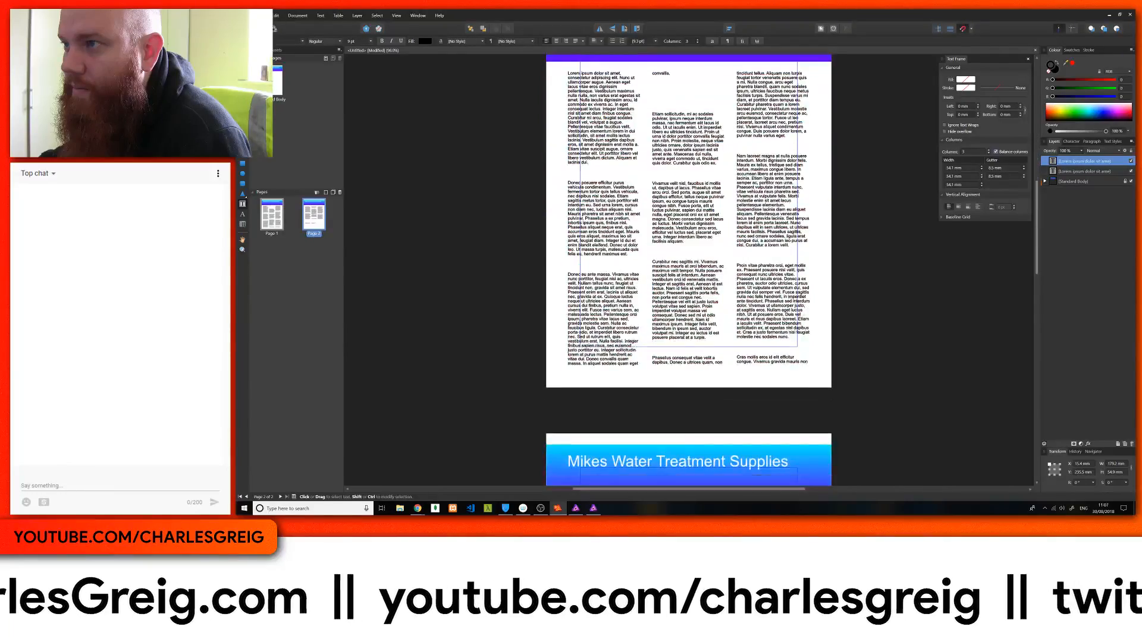
scroll(688, 271, "down", 9)
scroll(688, 271, "up", 8)
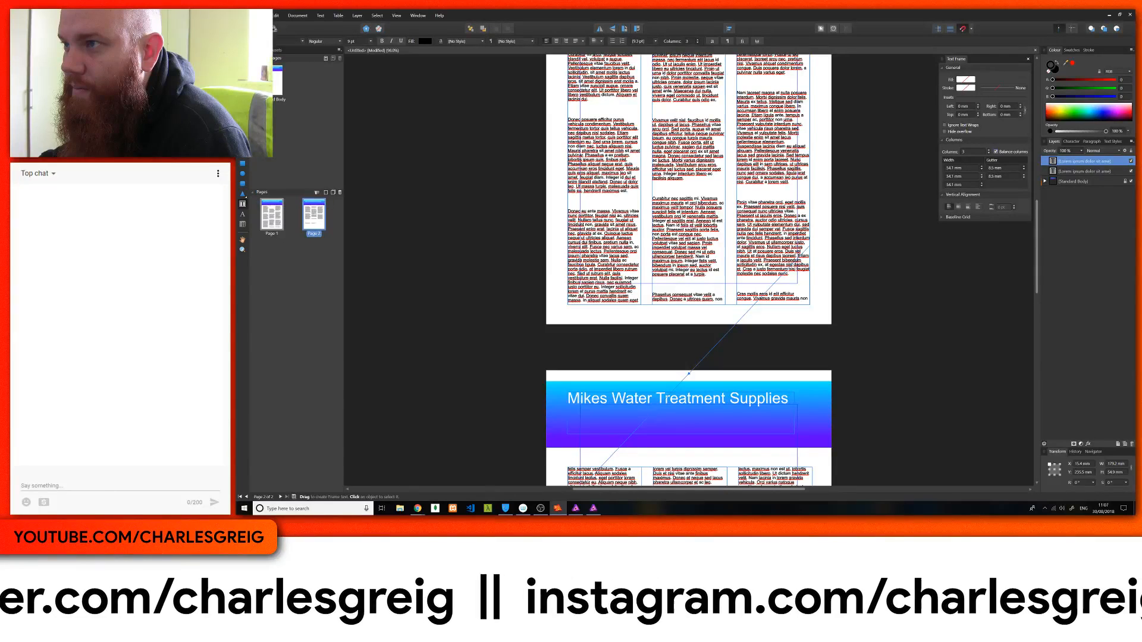
Draw an ellipse about 91 by 81 mm over the middle and third text columns in the lower half of page 1
left_click(242, 174)
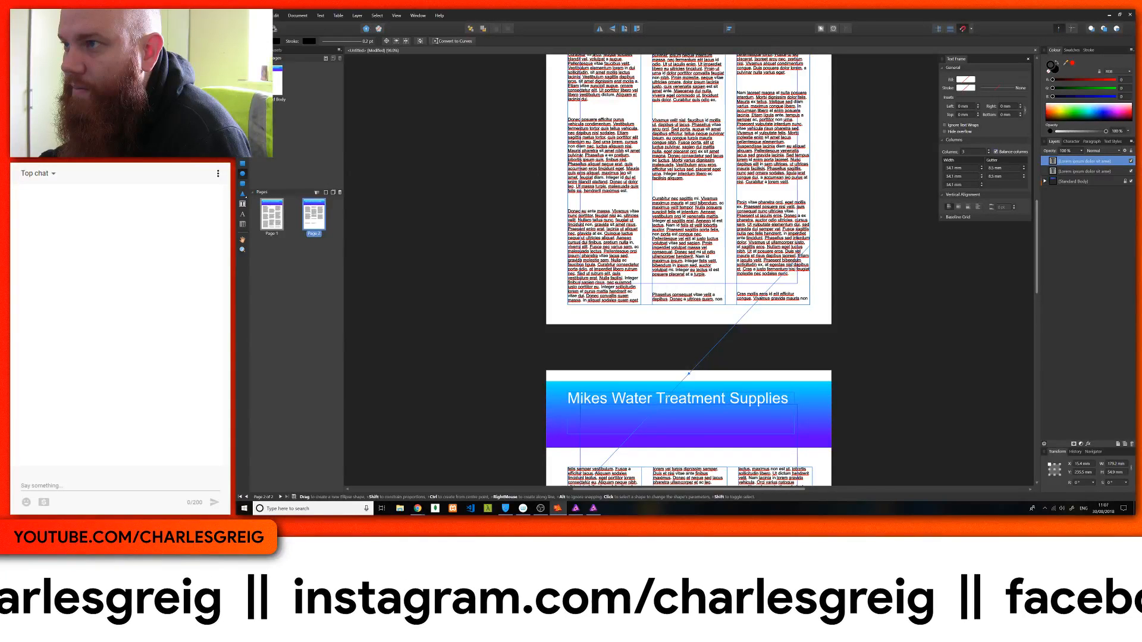
left_click_drag(650, 146, 773, 257)
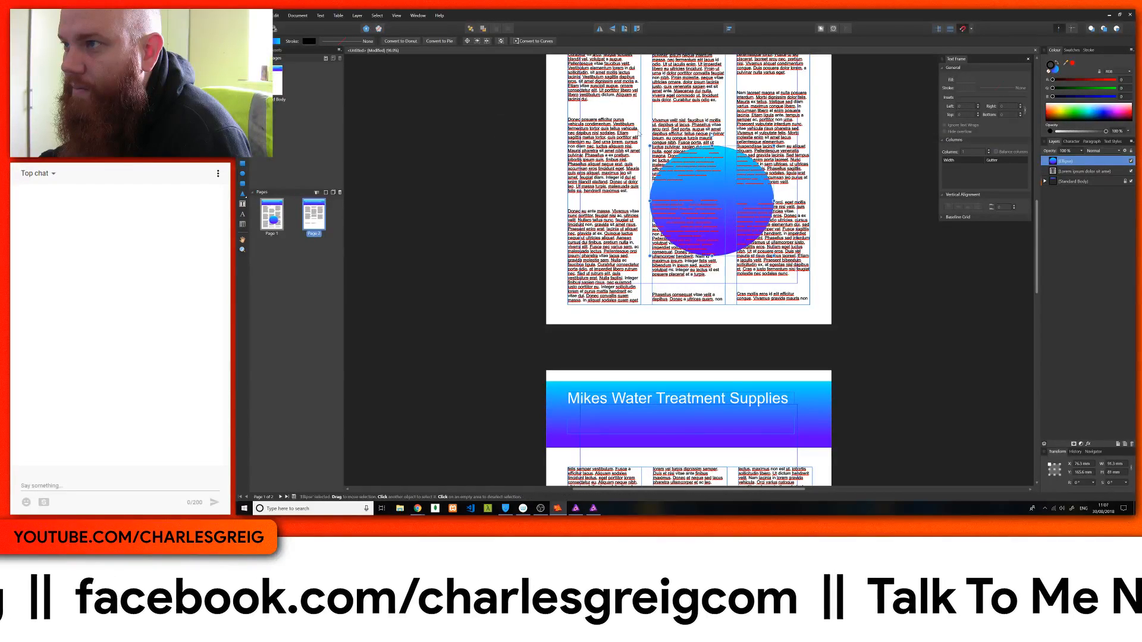
right_click(1074, 164)
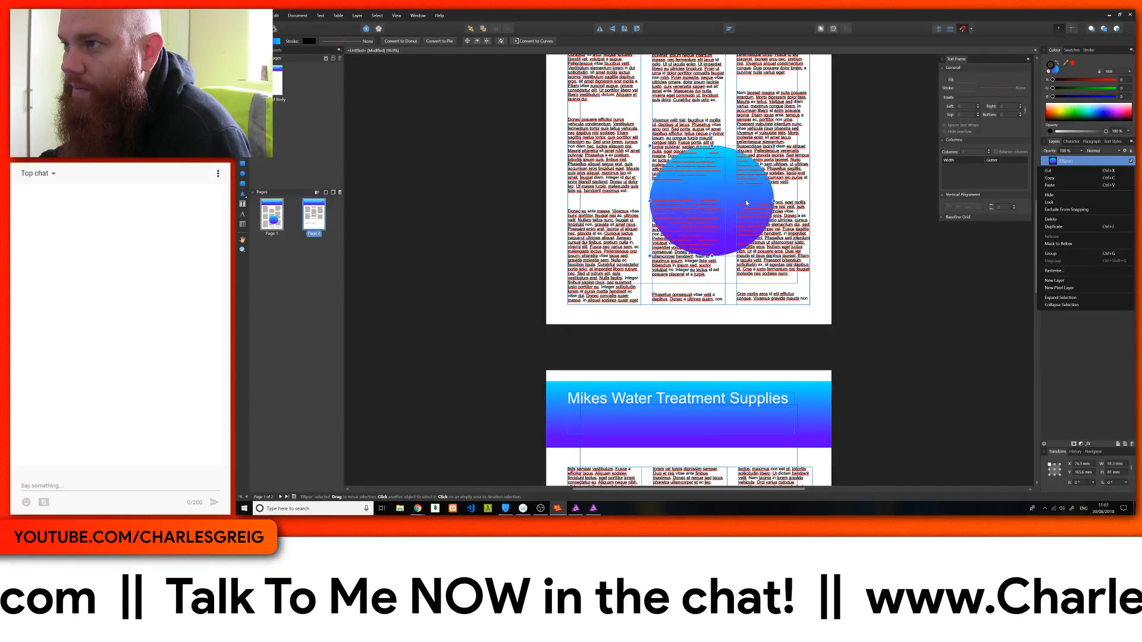
right_click(728, 198)
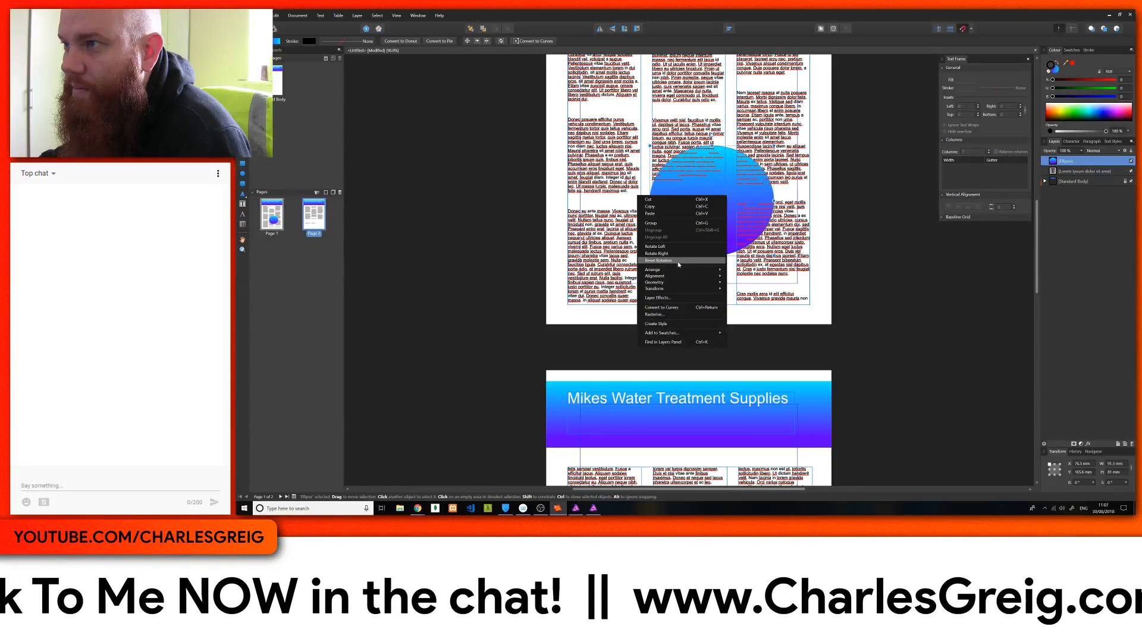
mouse_move(676, 273)
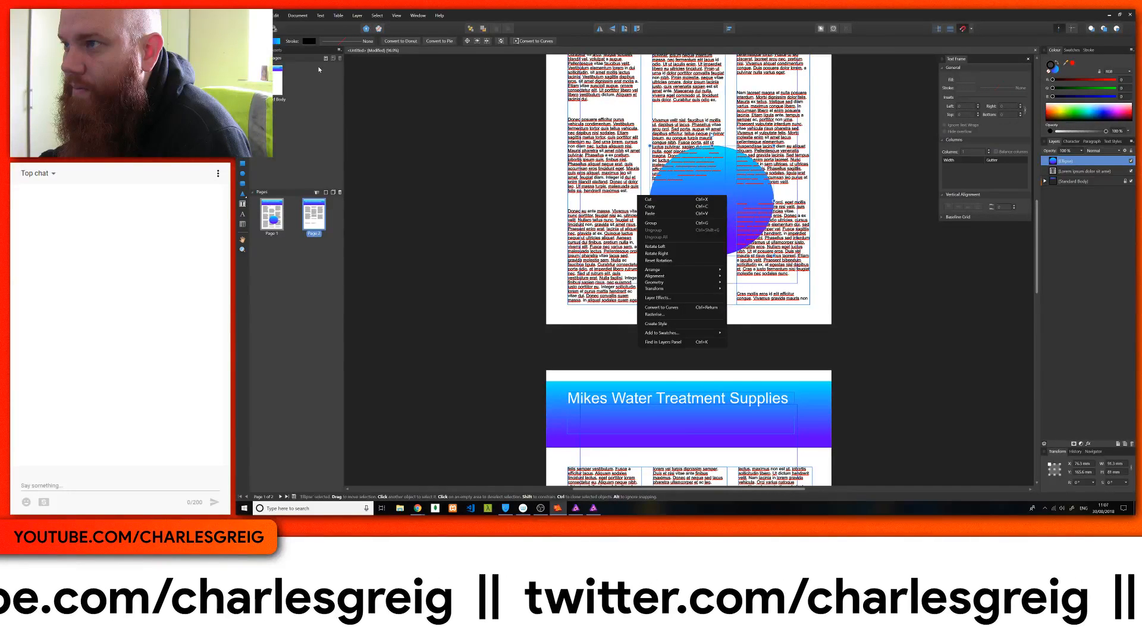
left_click(729, 186)
Move the ellipse toward the outer edge of page 1 so that it partly covers the third text column
left_click_drag(731, 191, 876, 241)
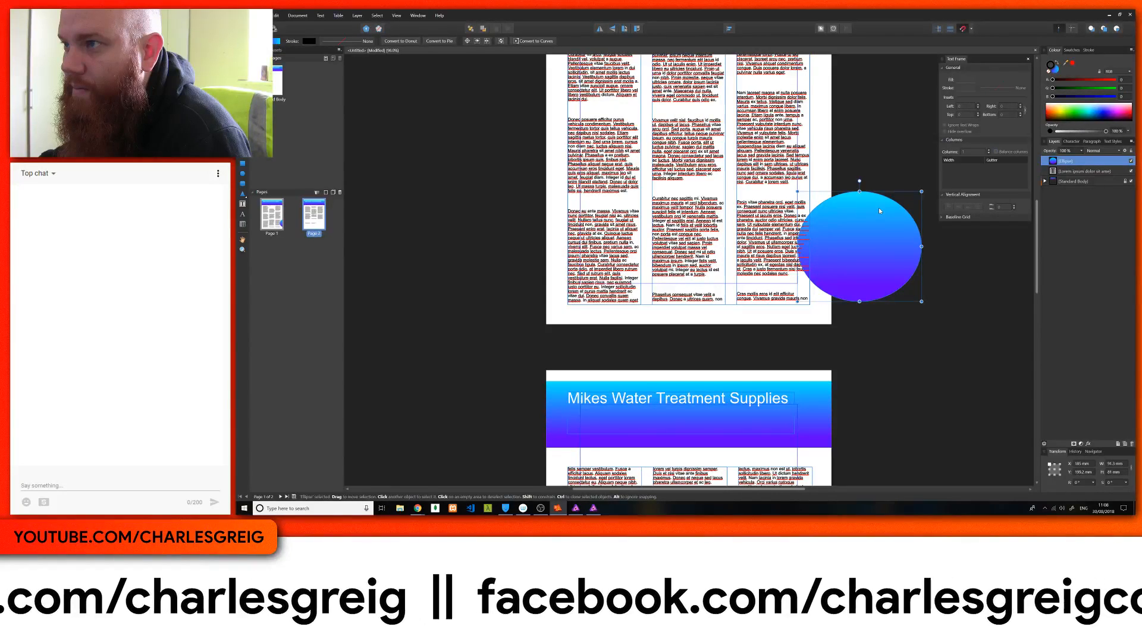
left_click_drag(848, 262, 838, 285)
right_click(850, 244)
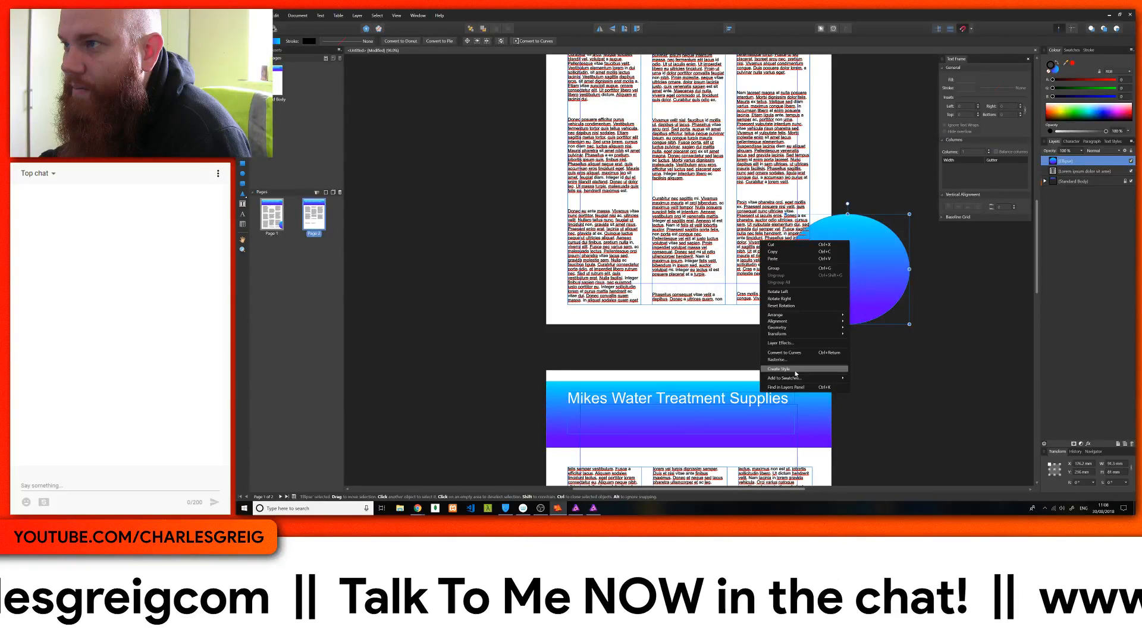
left_click(873, 248)
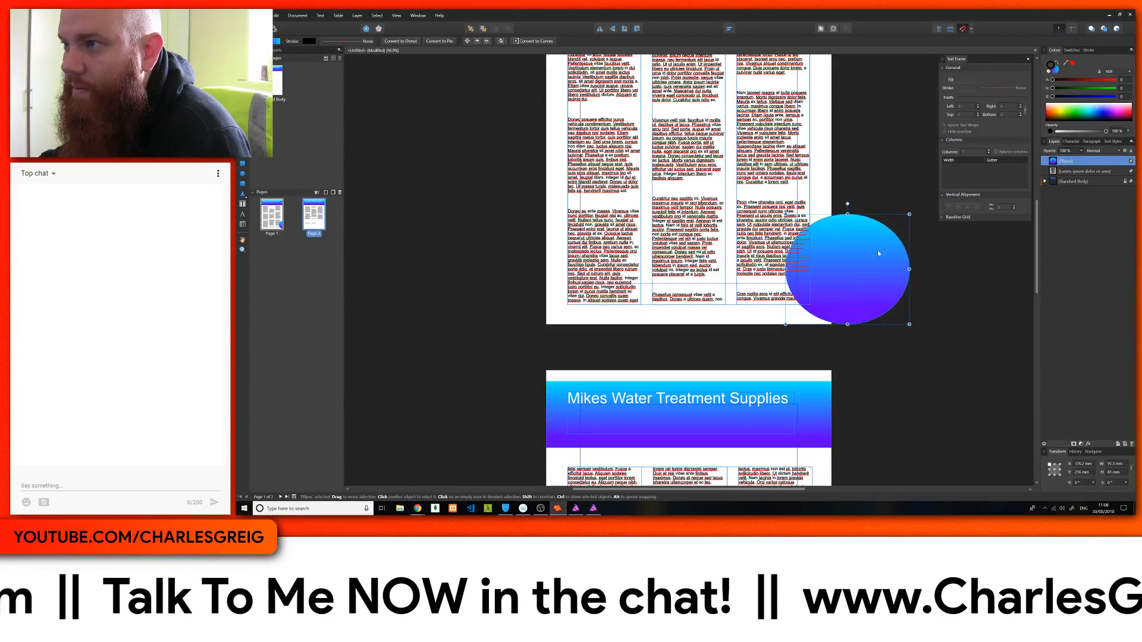
left_click_drag(877, 250, 861, 189)
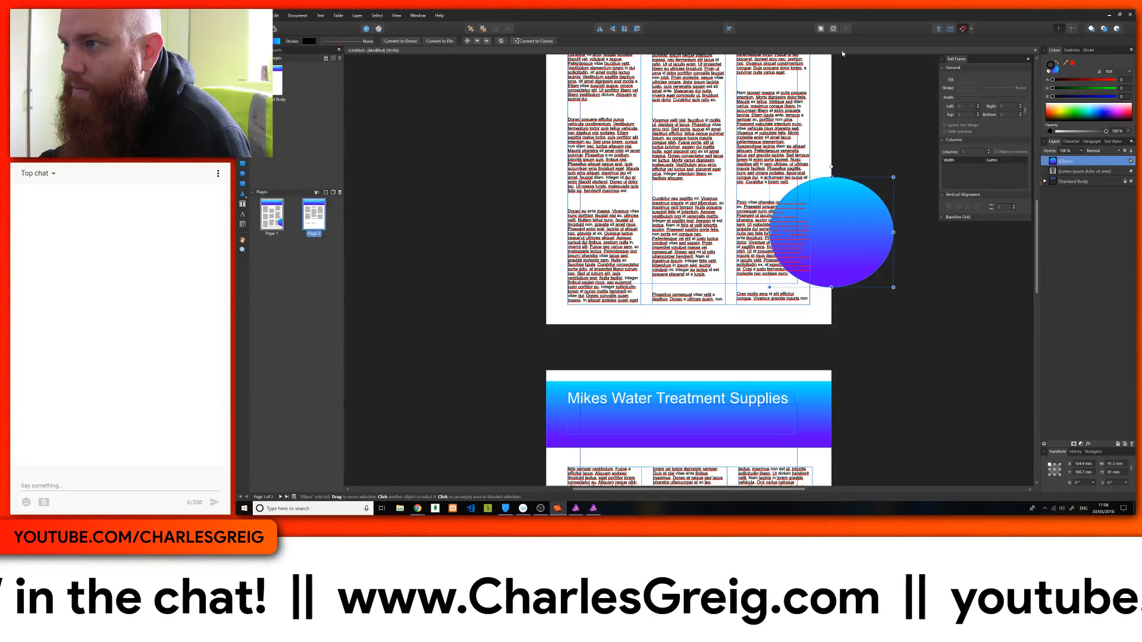
Apply the Tight text wrap style to the ellipse on page 1 and keep the wrap settings clear of the page
left_click(821, 28)
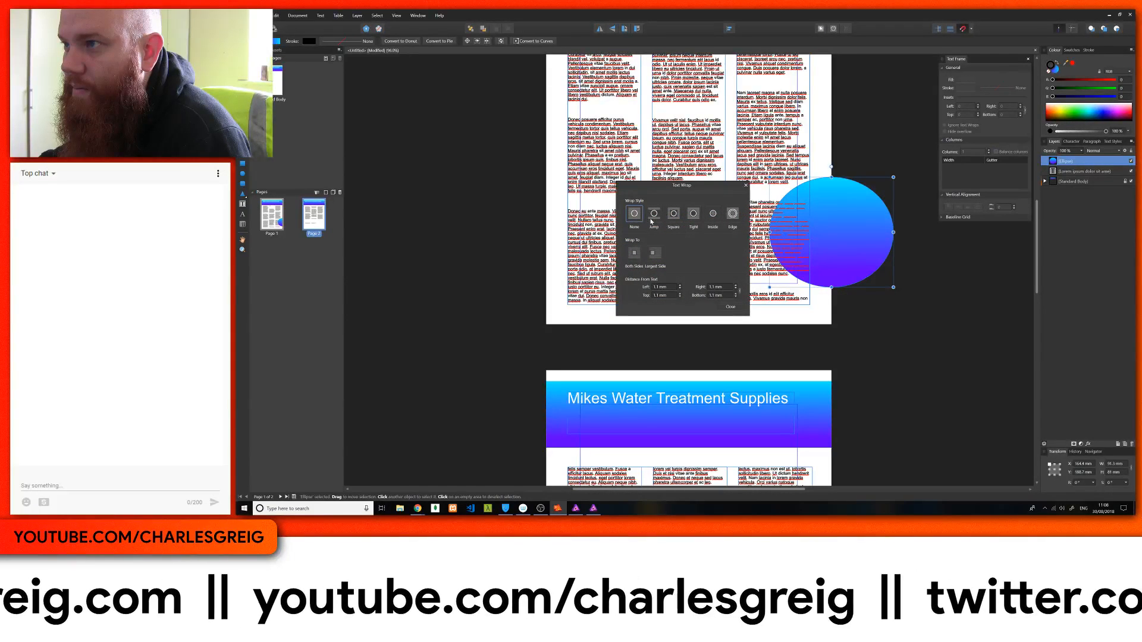
left_click(692, 214)
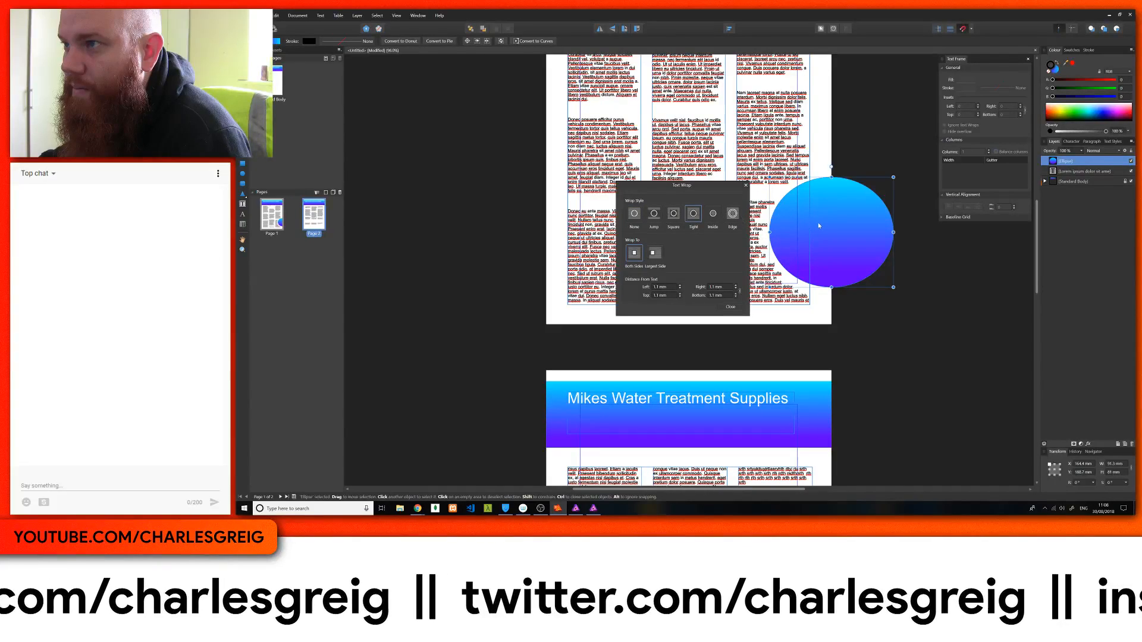
left_click_drag(829, 241, 817, 221)
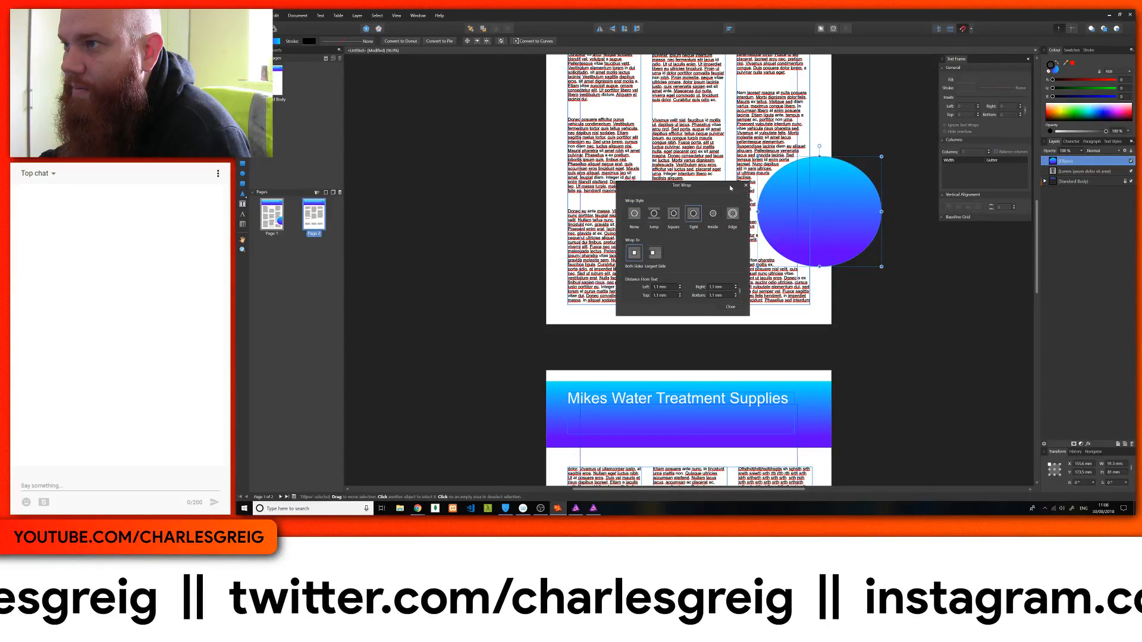
left_click_drag(725, 186, 1031, 307)
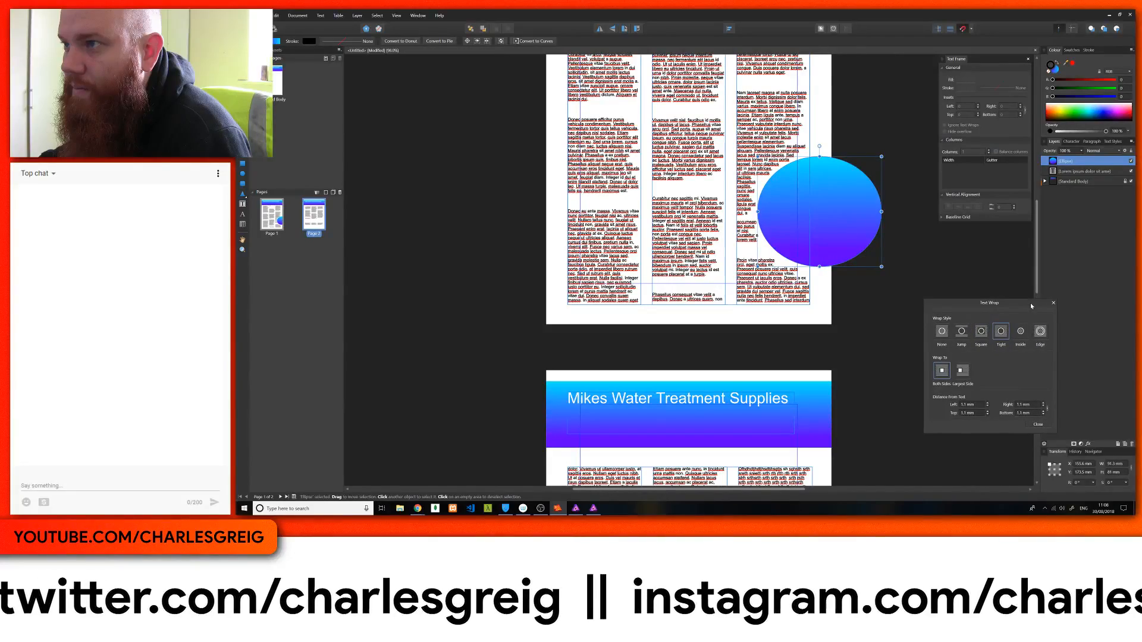
Move the wrapped ellipse over the first and middle text columns in the upper half of page 1
left_click_drag(820, 182, 697, 168)
scroll(698, 168, "up", 2)
scroll(697, 168, "down", 5)
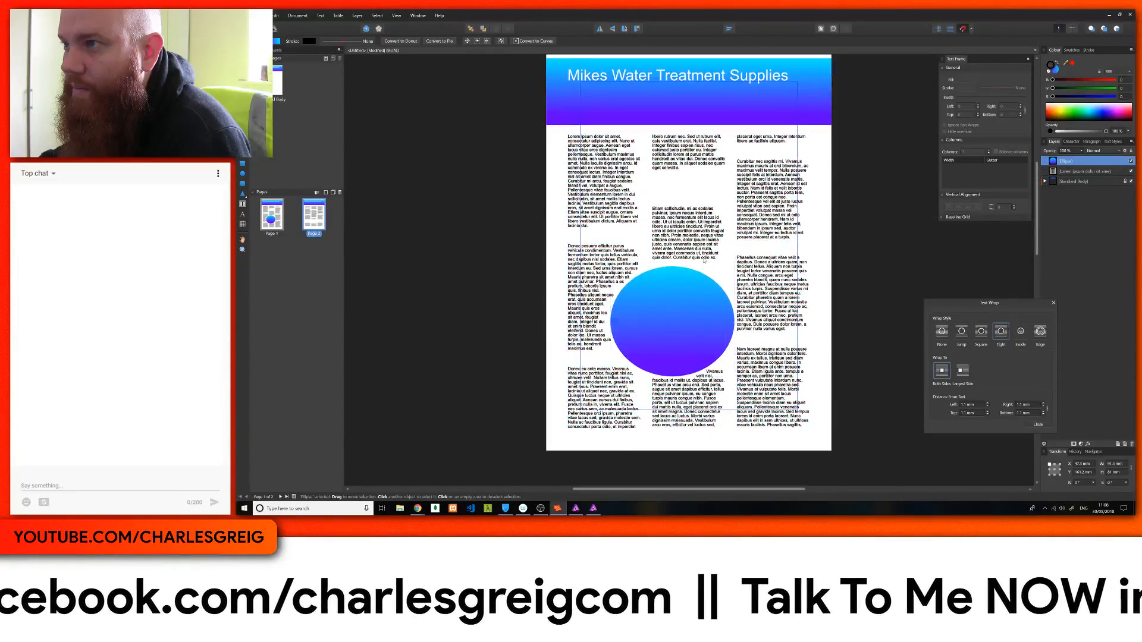
left_click_drag(672, 324, 634, 231)
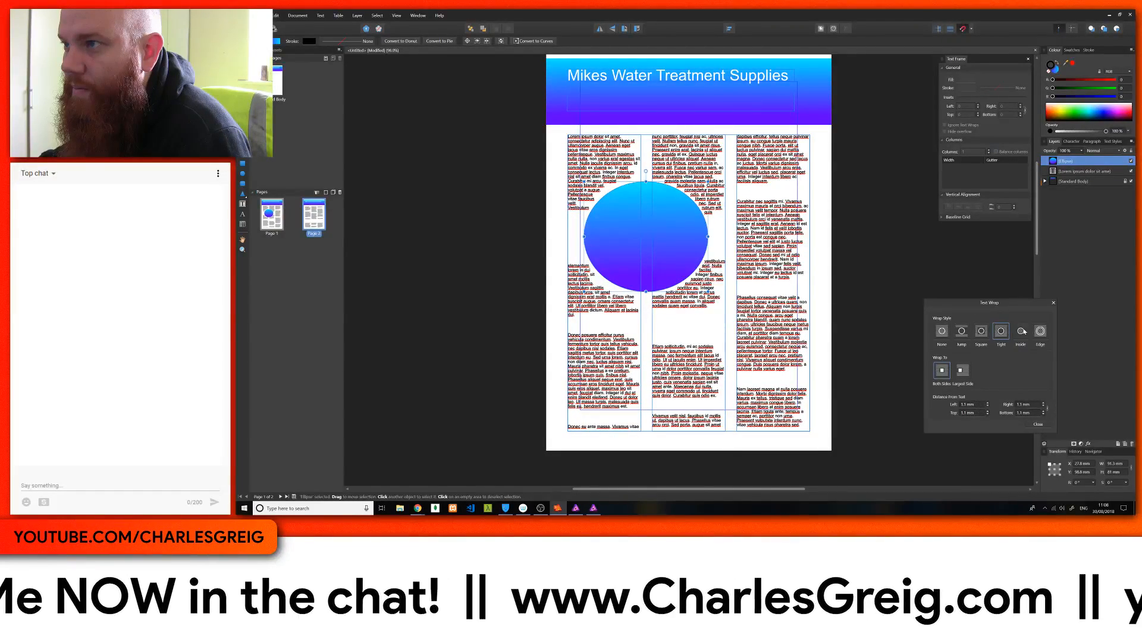
Try the Square, Jump and None wrap styles on the ellipse and return it to Tight
left_click(981, 333)
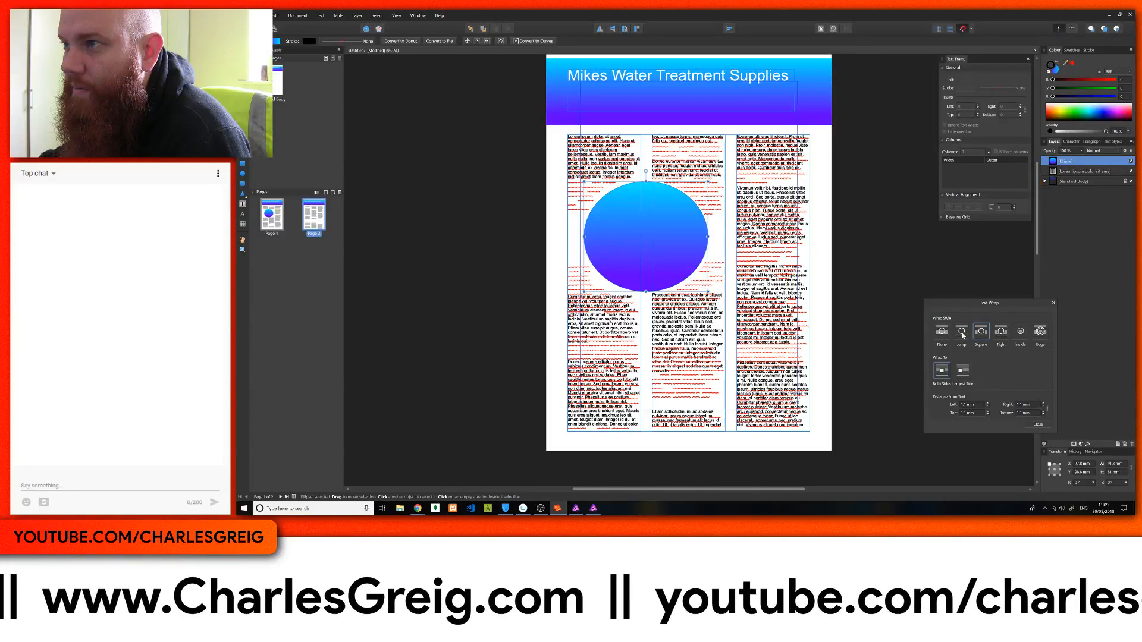
left_click(966, 337)
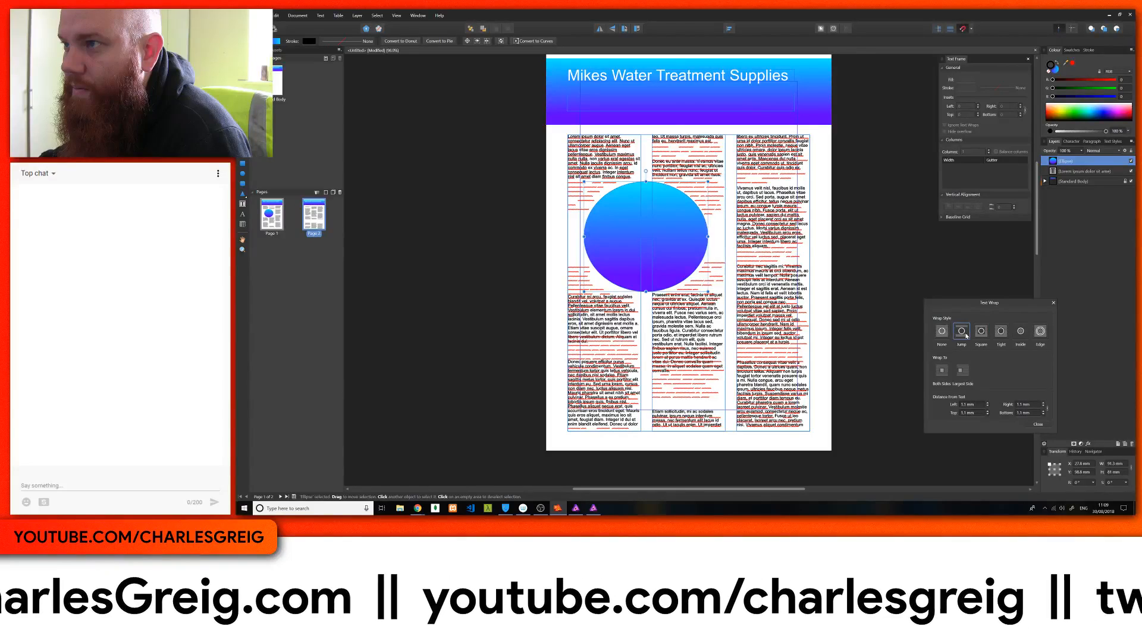
left_click(940, 332)
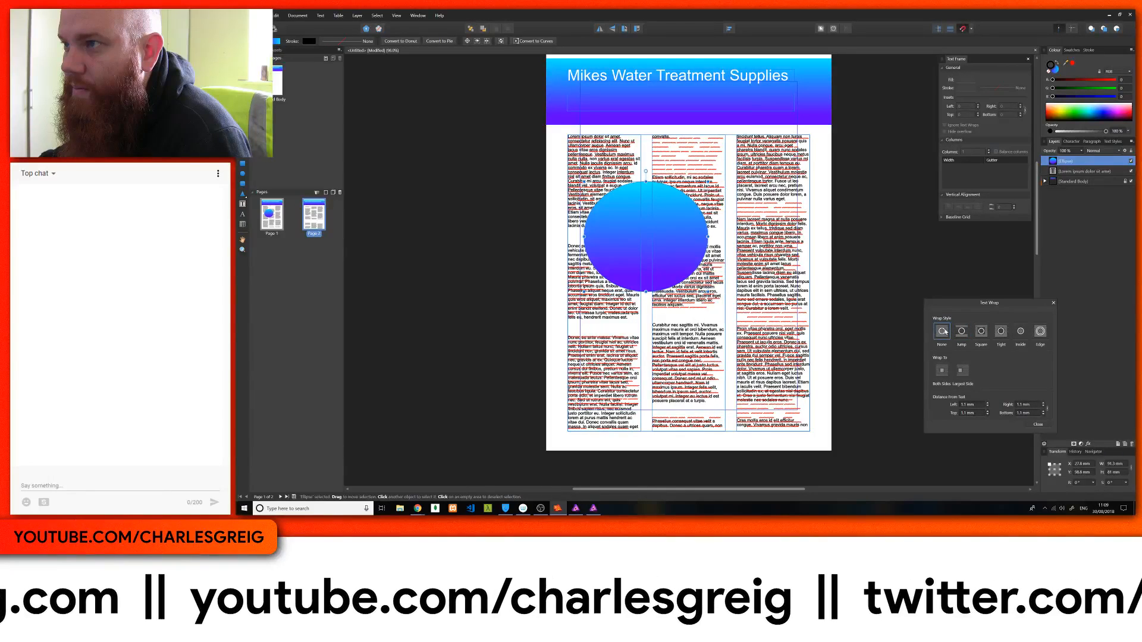
left_click(1000, 333)
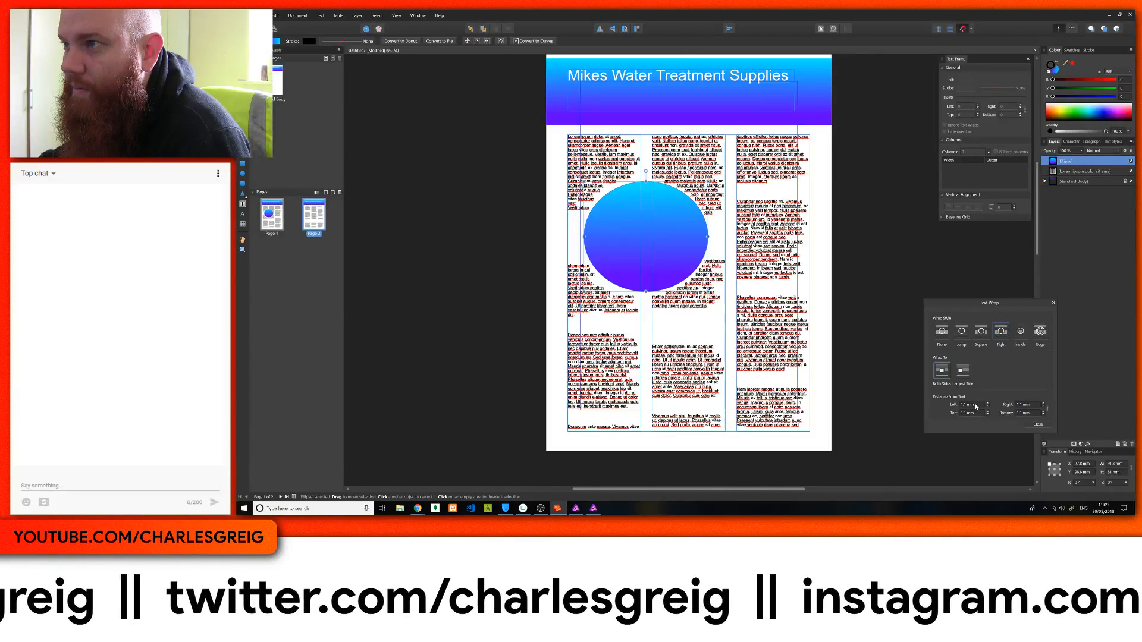
Try wrapping to the largest side, restore Both Sides, and shift the ellipse slightly lower over the first two columns
left_click(963, 370)
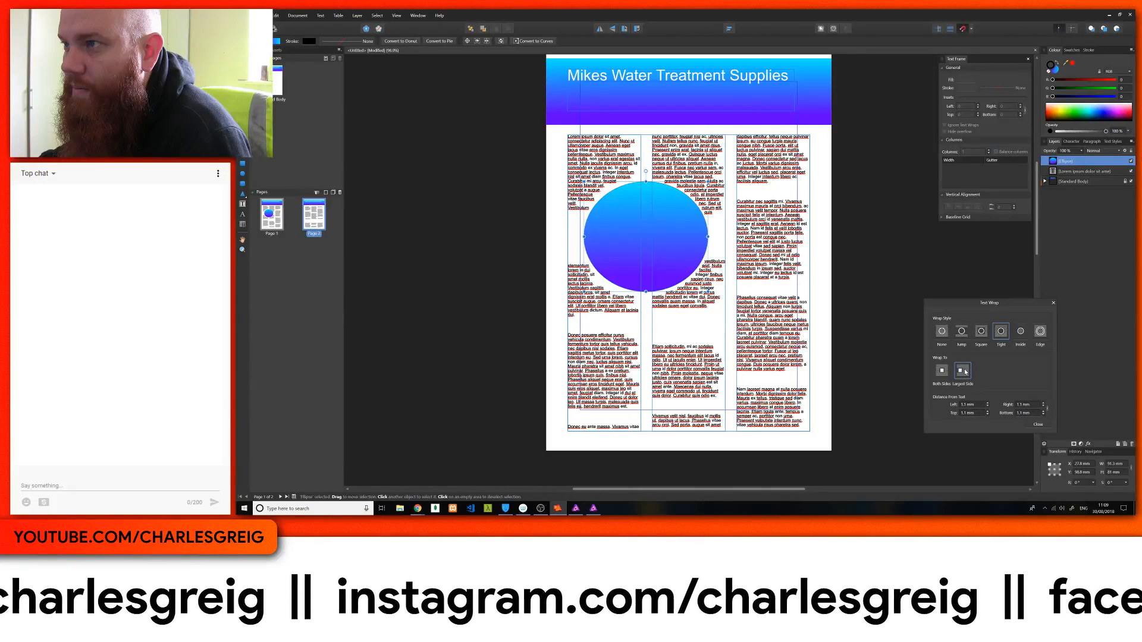
left_click_drag(661, 223, 672, 284)
left_click(941, 370)
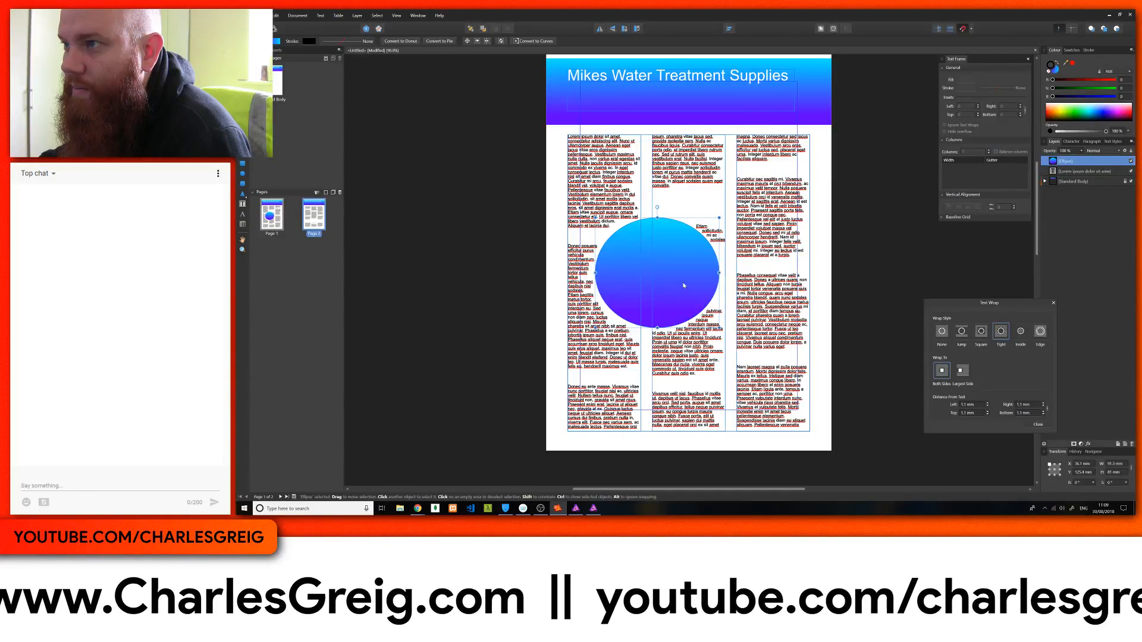
left_click_drag(682, 280, 684, 254)
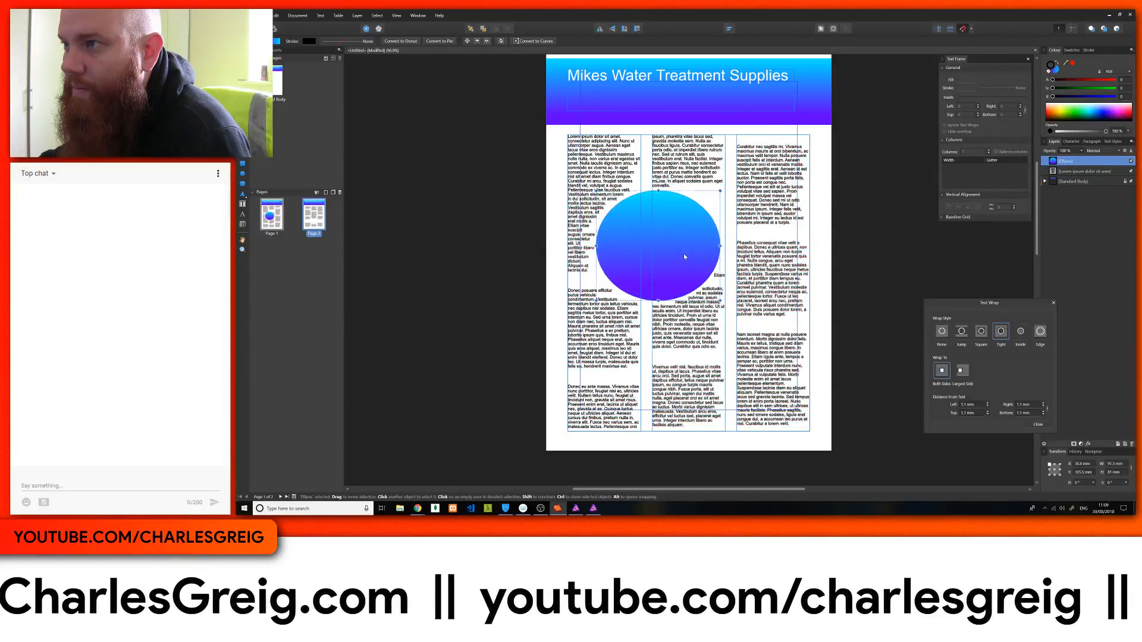
Convert the ellipse to curves and pull its upper-right and lower-right edges outward into the third text column
right_click(668, 226)
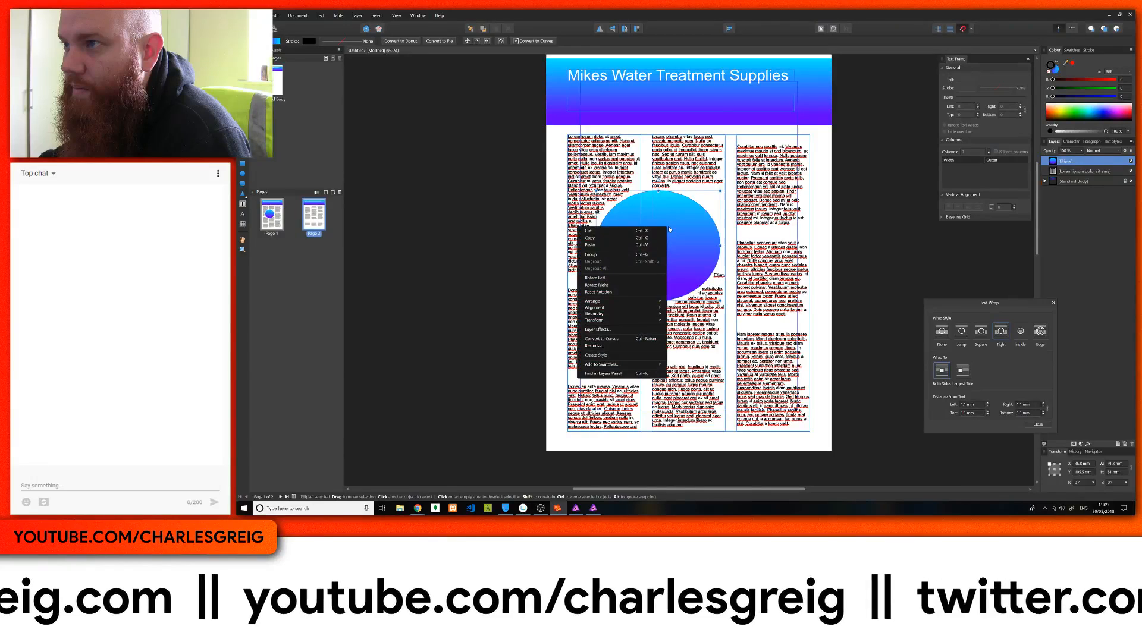
left_click(619, 339)
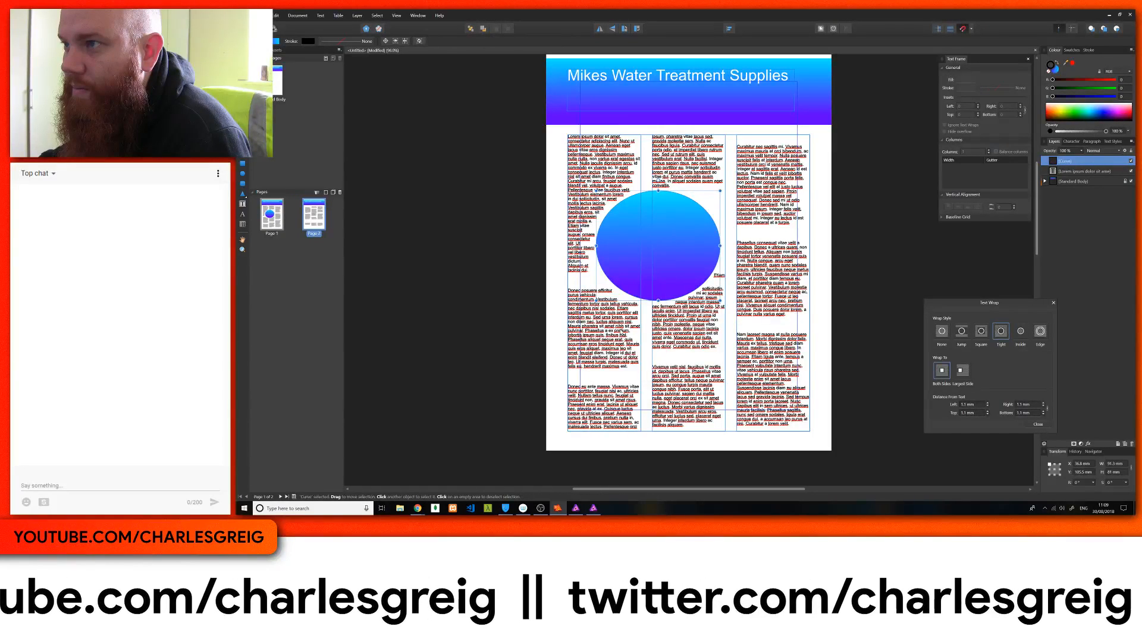
key("a")
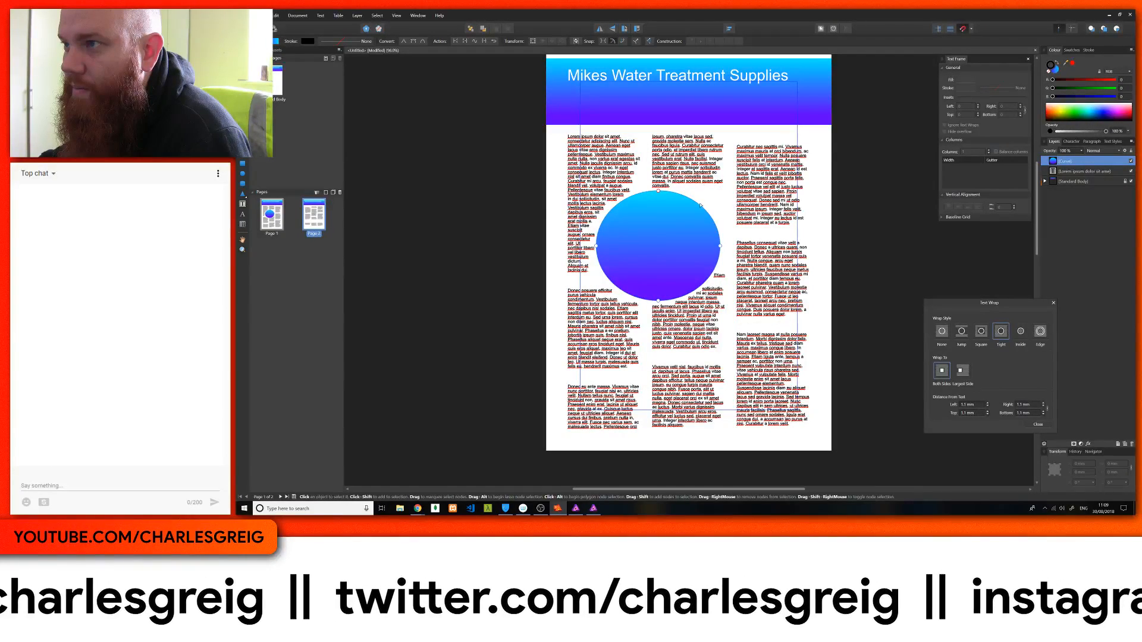
left_click_drag(701, 205, 789, 179)
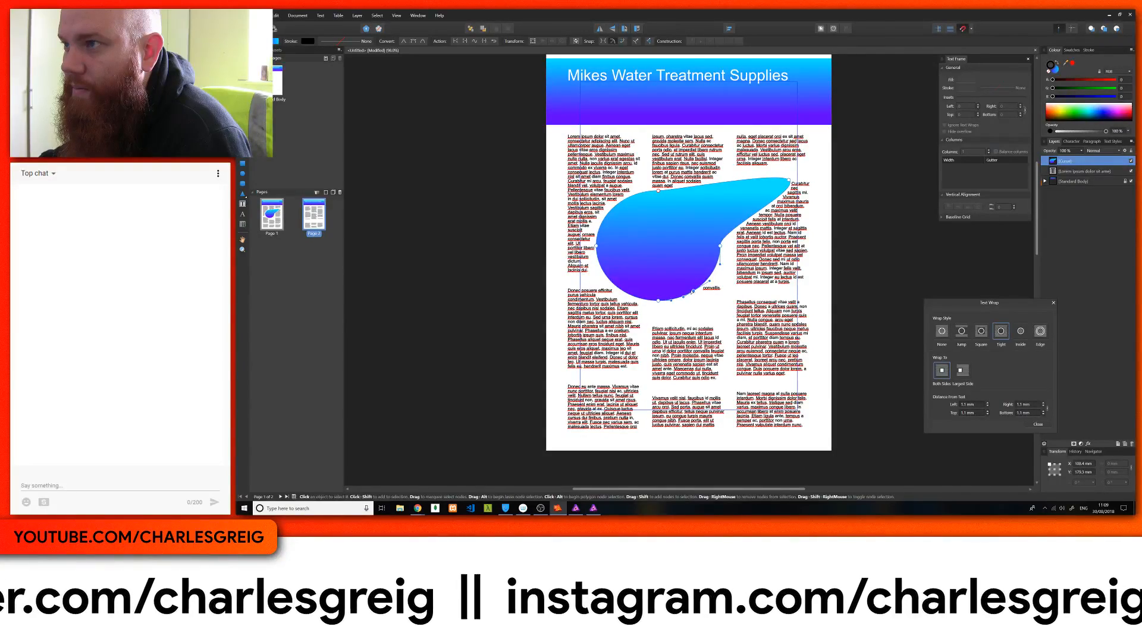
left_click_drag(693, 291, 778, 335)
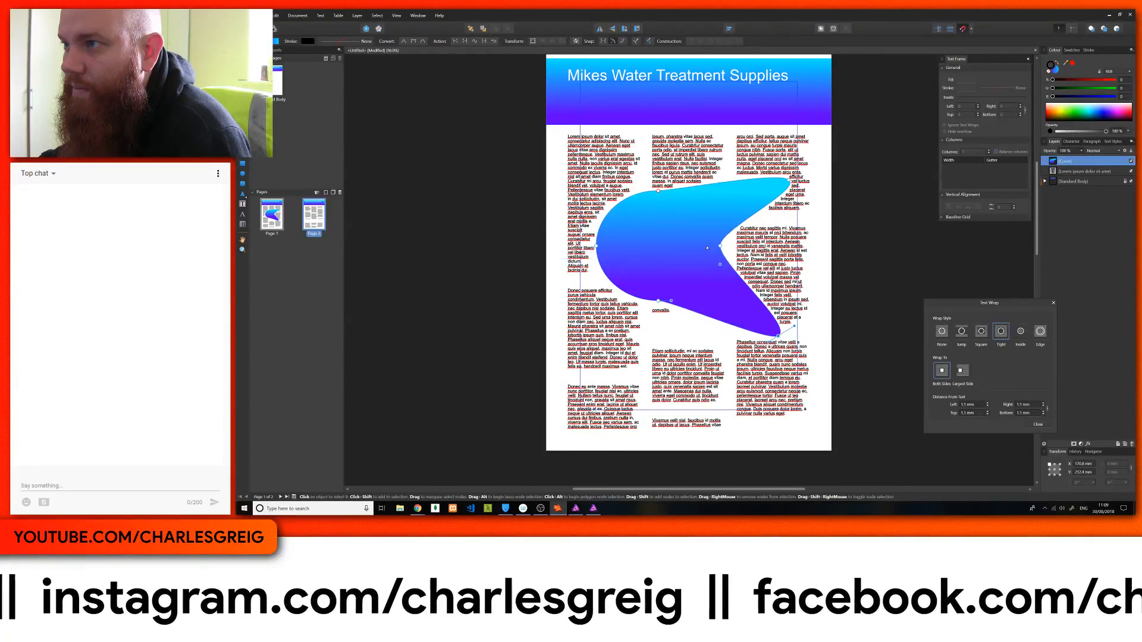
Move the node at the shape's notch farther right and adjust the curve at its bottom and top nodes
left_click_drag(719, 246, 742, 246)
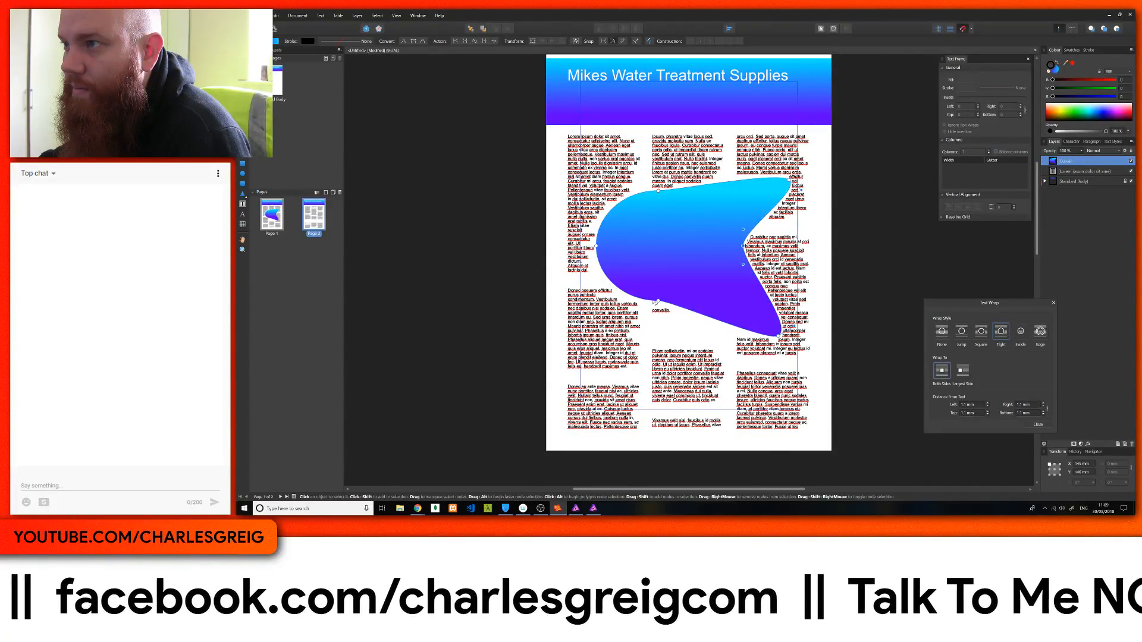
left_click_drag(658, 302, 663, 308)
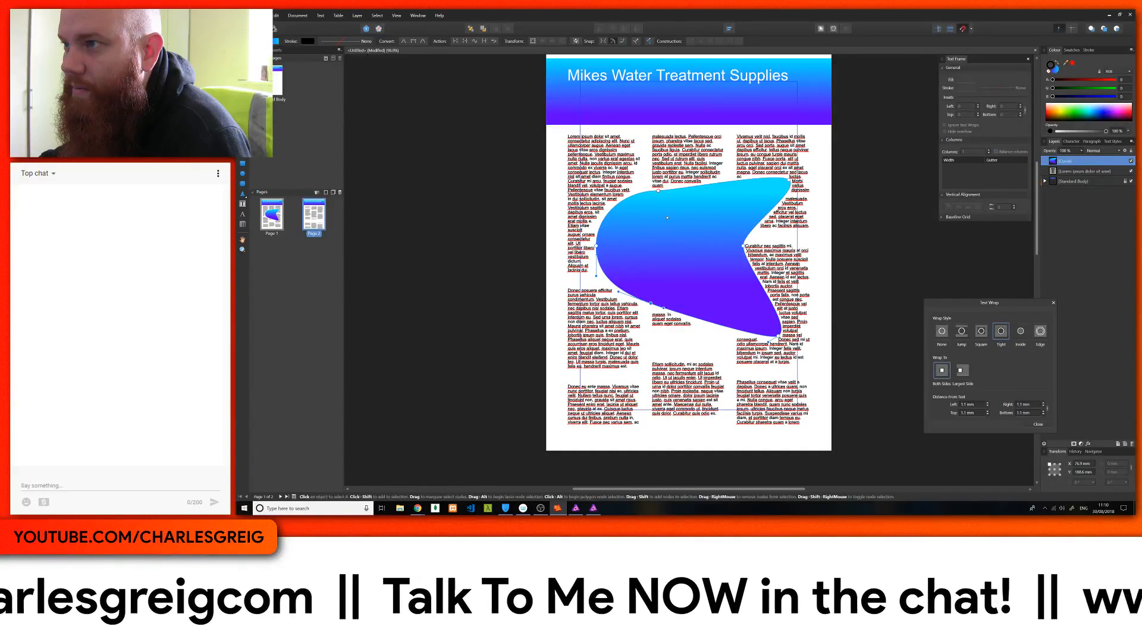
left_click(657, 191)
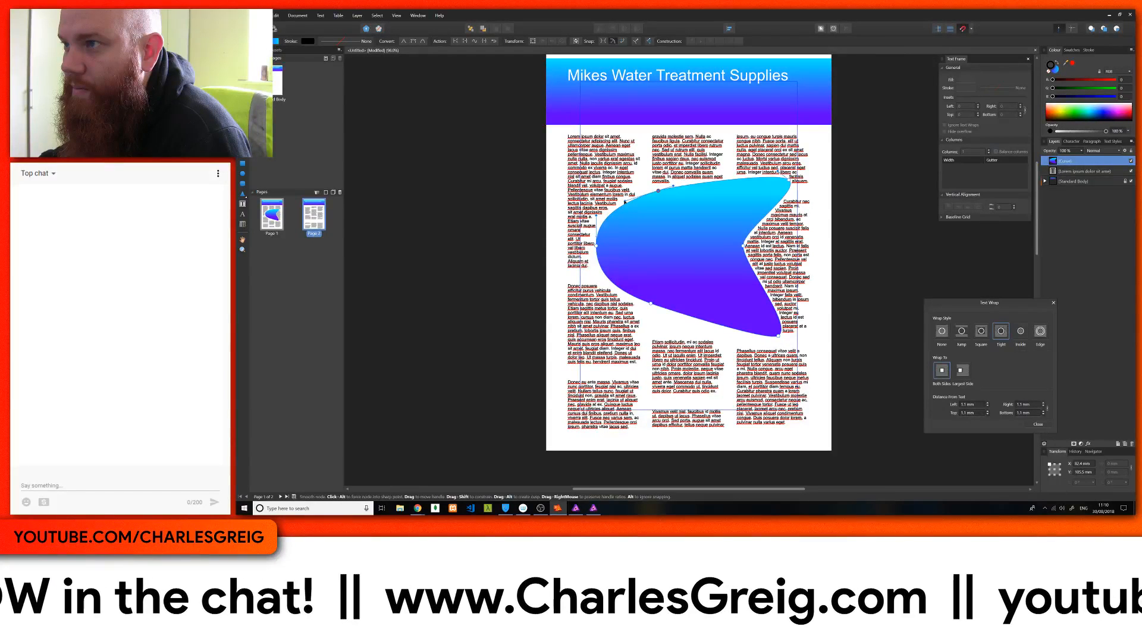
Scale the curved shape down to about 68 by 73 mm and rotate it about 13° counterclockwise
key("v")
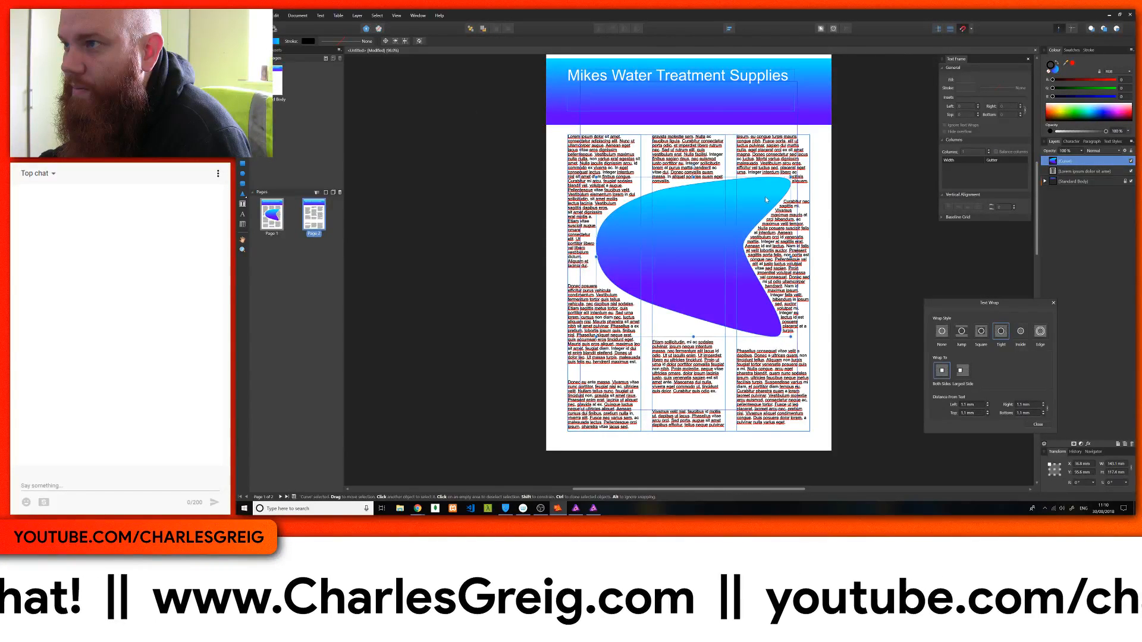
left_click_drag(791, 177, 699, 198)
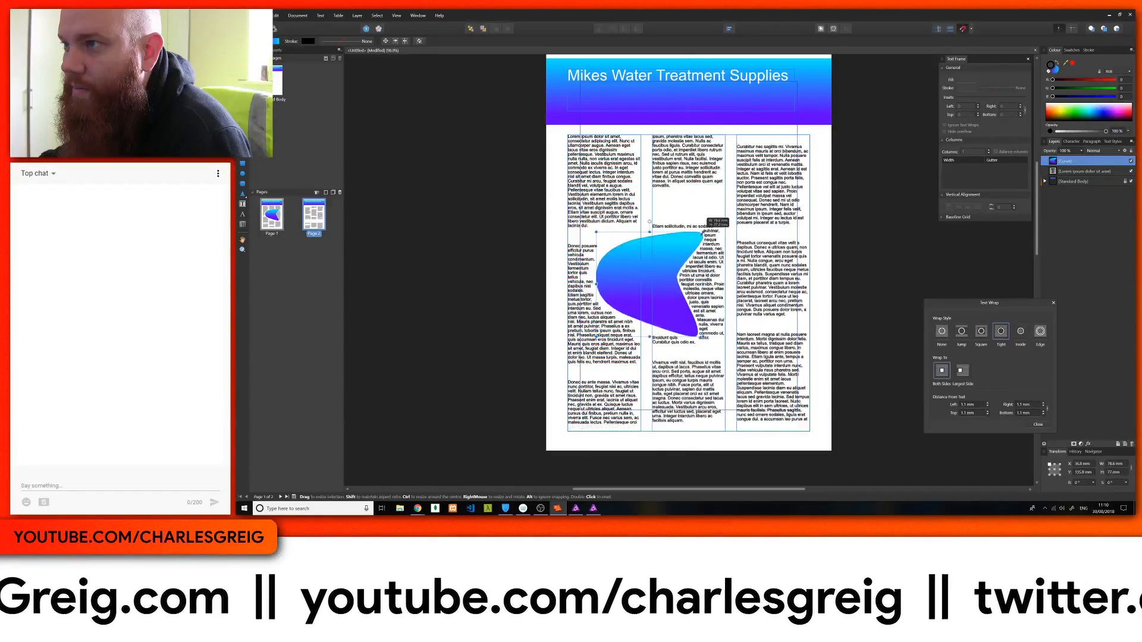
left_click_drag(679, 237, 689, 238)
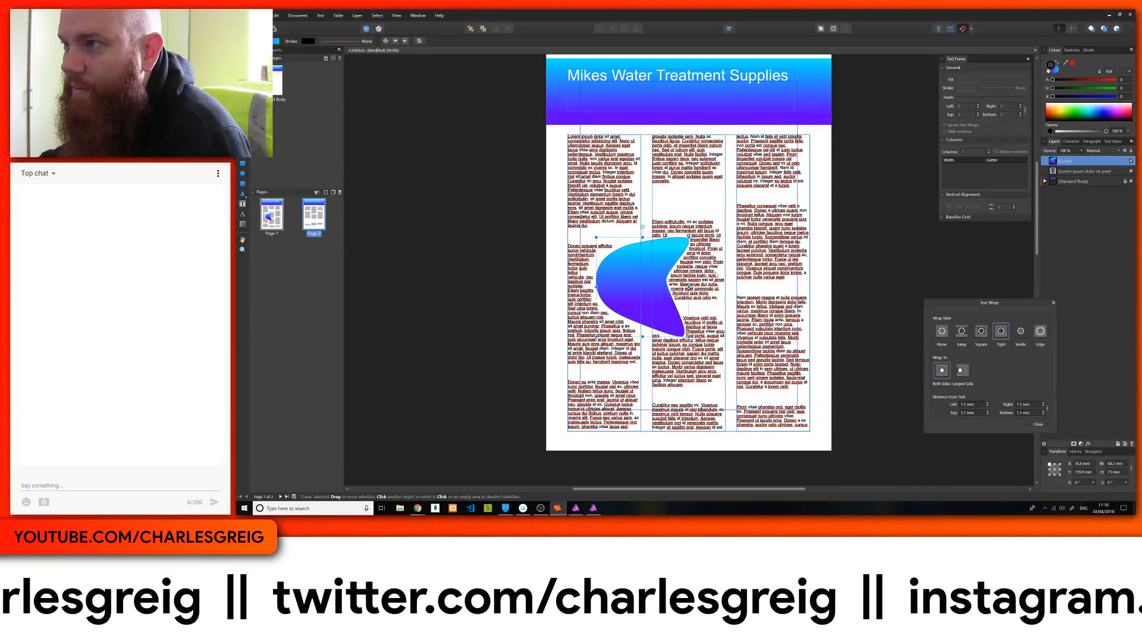
left_click_drag(642, 227, 610, 236)
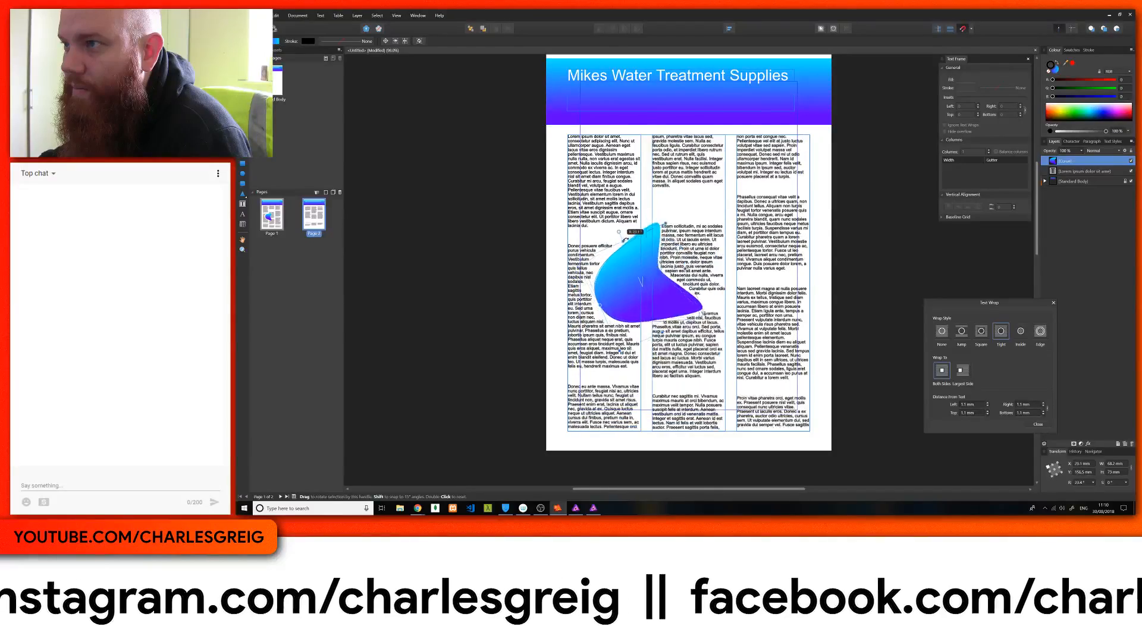
left_click_drag(654, 250, 628, 228)
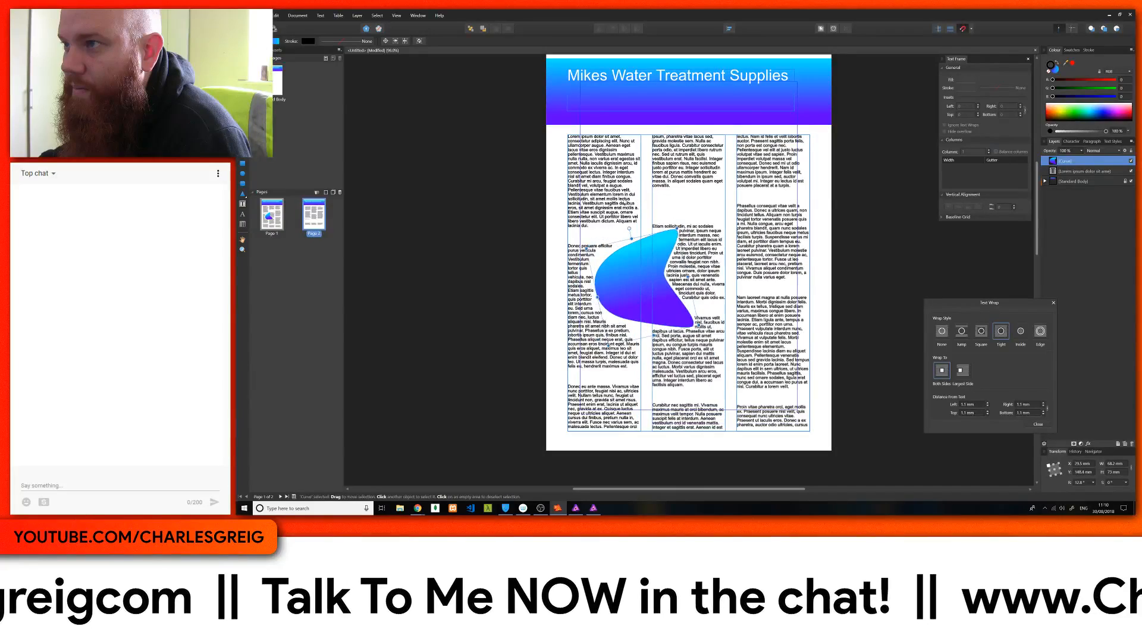
Try larger left text-wrap distances on the curved shape, return to 1.1 mm, and move the shape slightly lower in the columns
left_click(974, 407)
type("15")
key("Return")
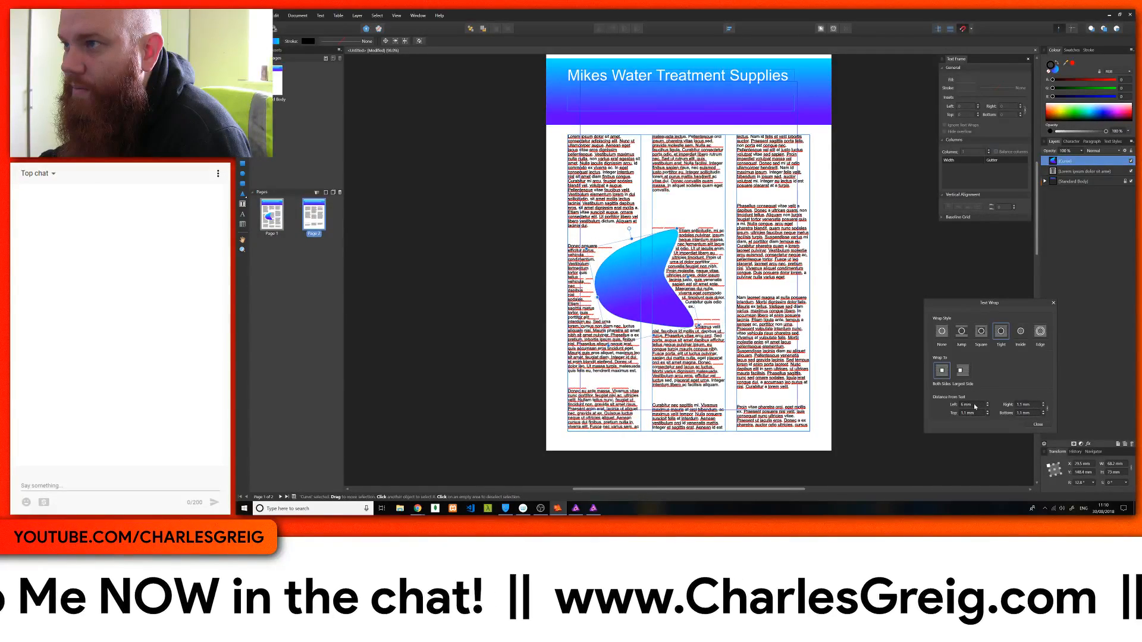
scroll(974, 407, "down", 6)
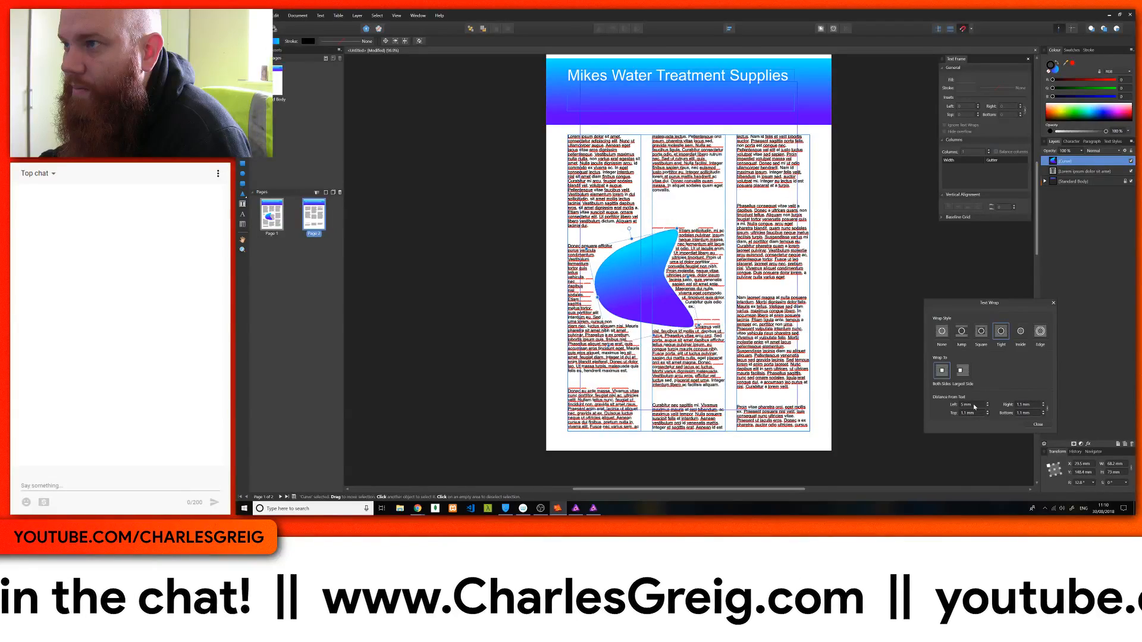
scroll(974, 407, "down", 8)
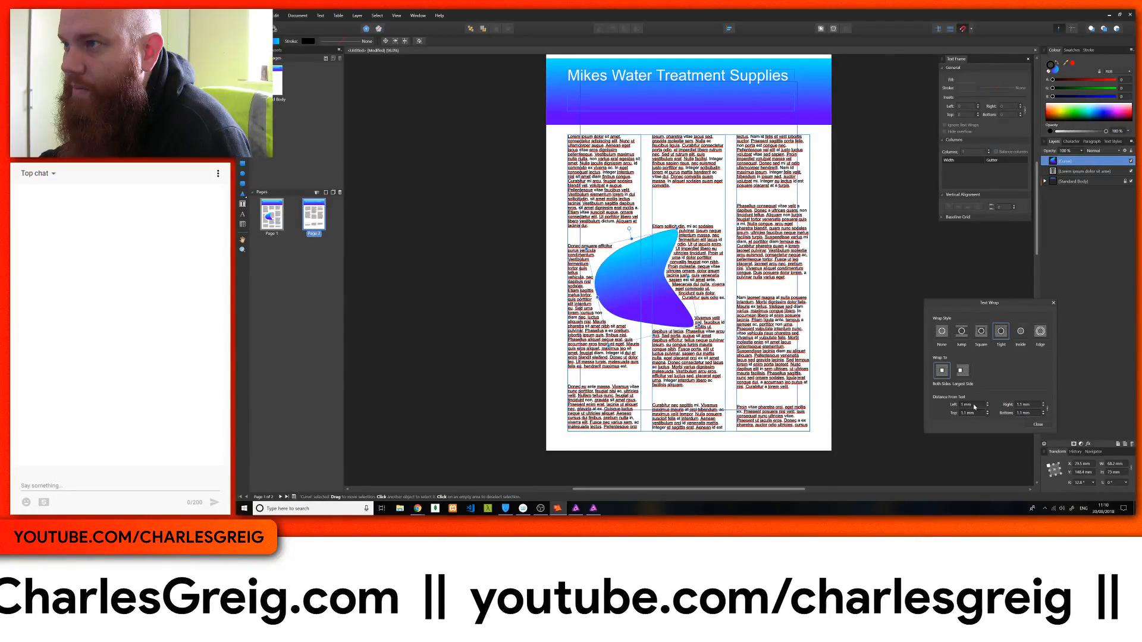
scroll(974, 407, "up", 1)
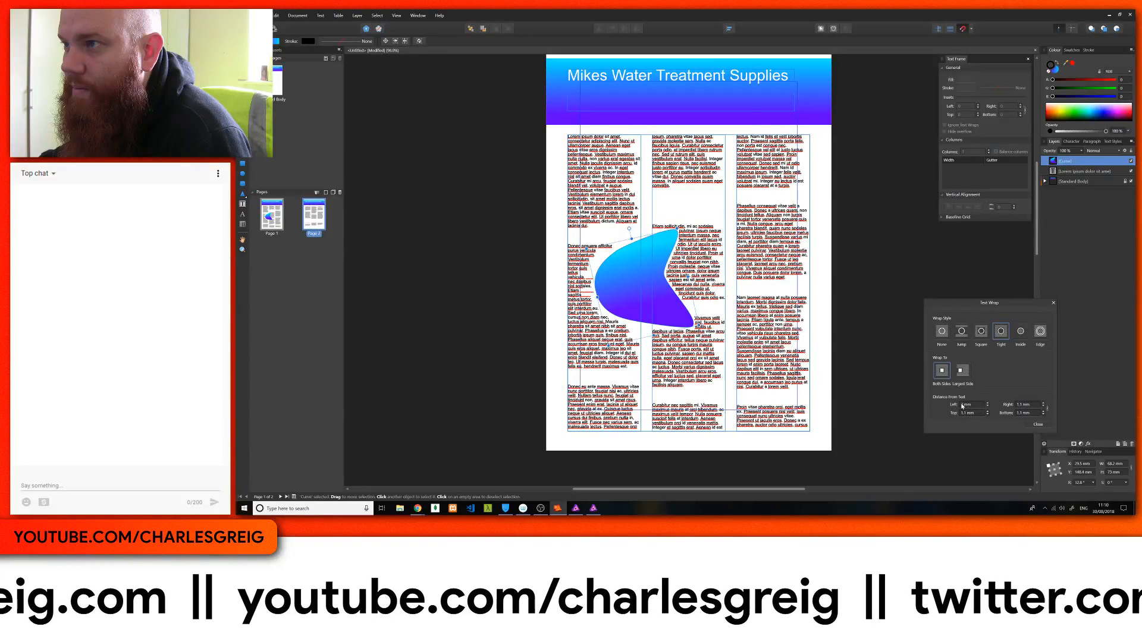
left_click(963, 405)
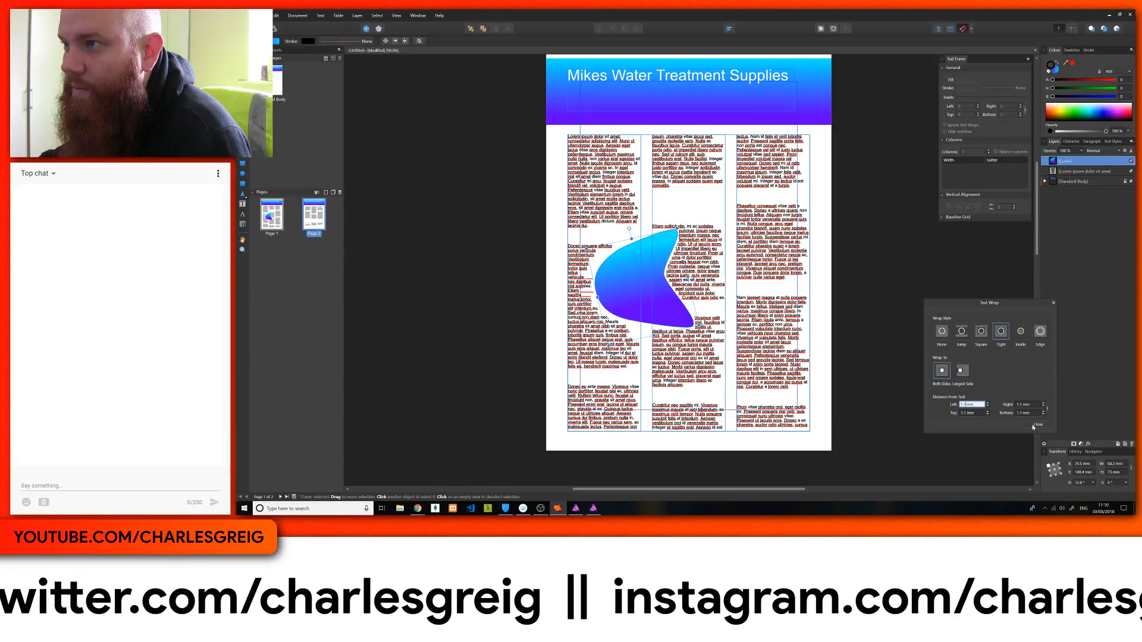
left_click(850, 271)
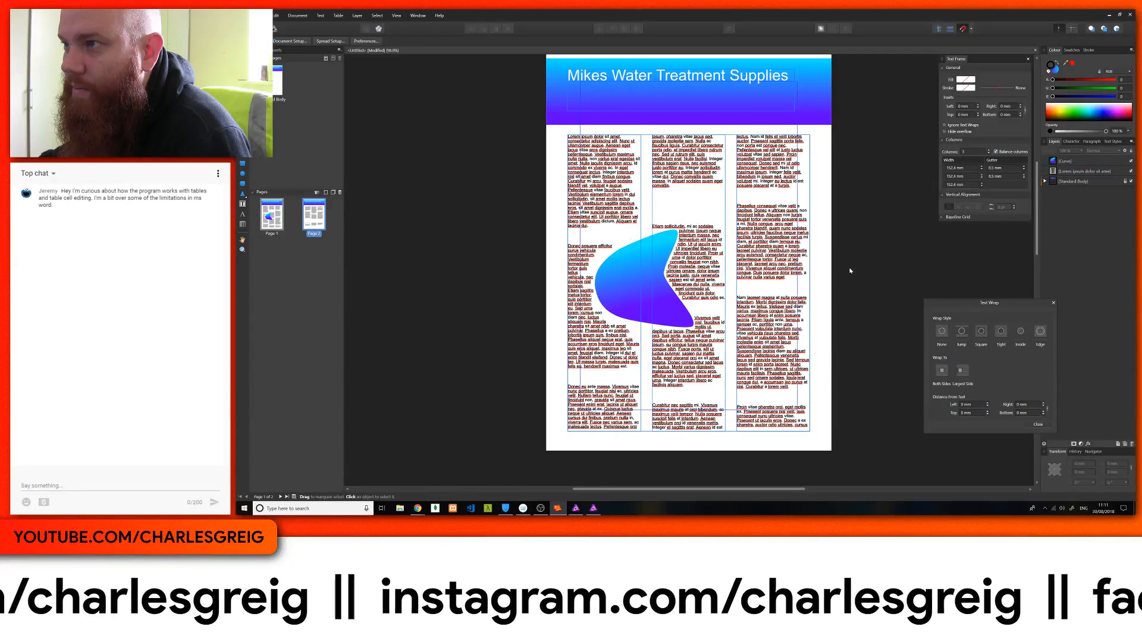
left_click(612, 269)
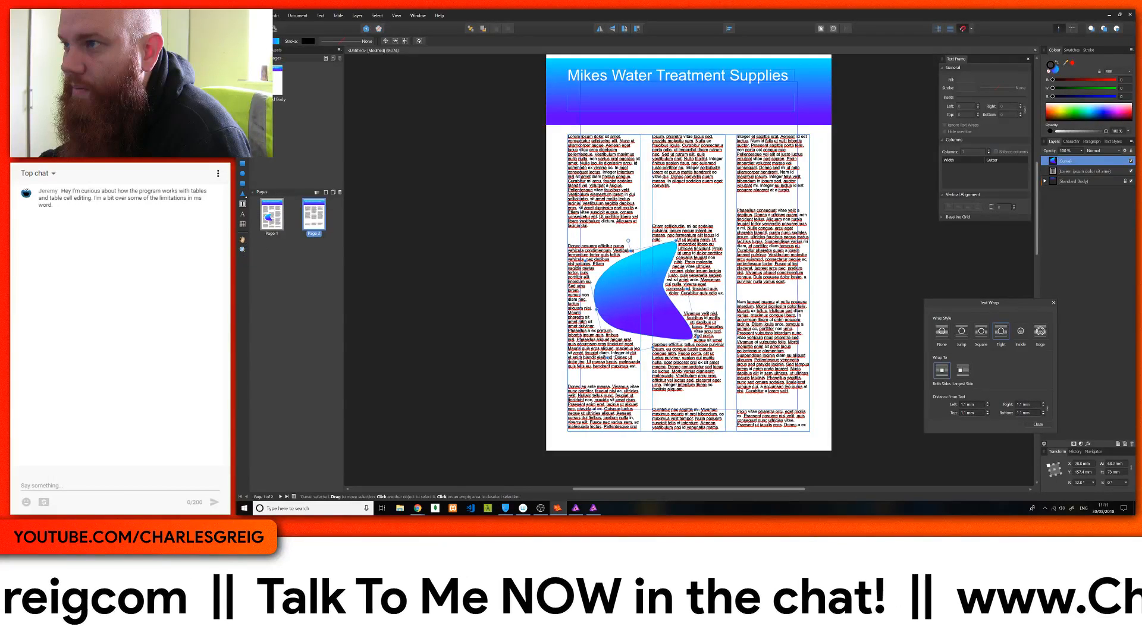
Try to open the Vector and Photo personas, and allow the Affinity Photo setup to close the running Affinity Photo
left_click(275, 29)
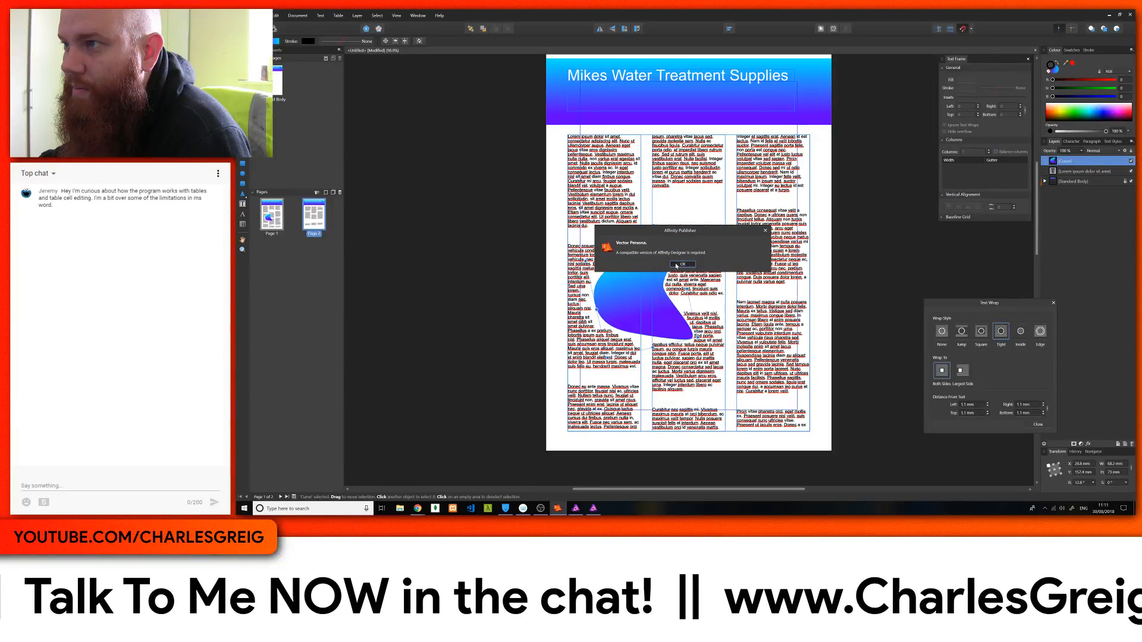
left_click(682, 264)
left_click(274, 28)
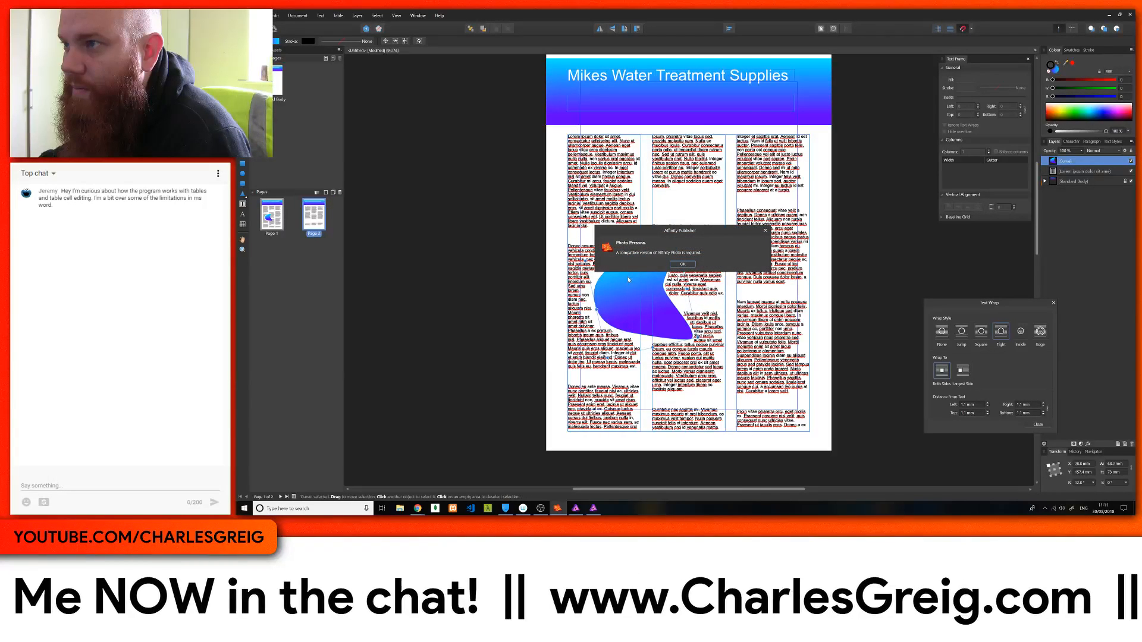
left_click(674, 264)
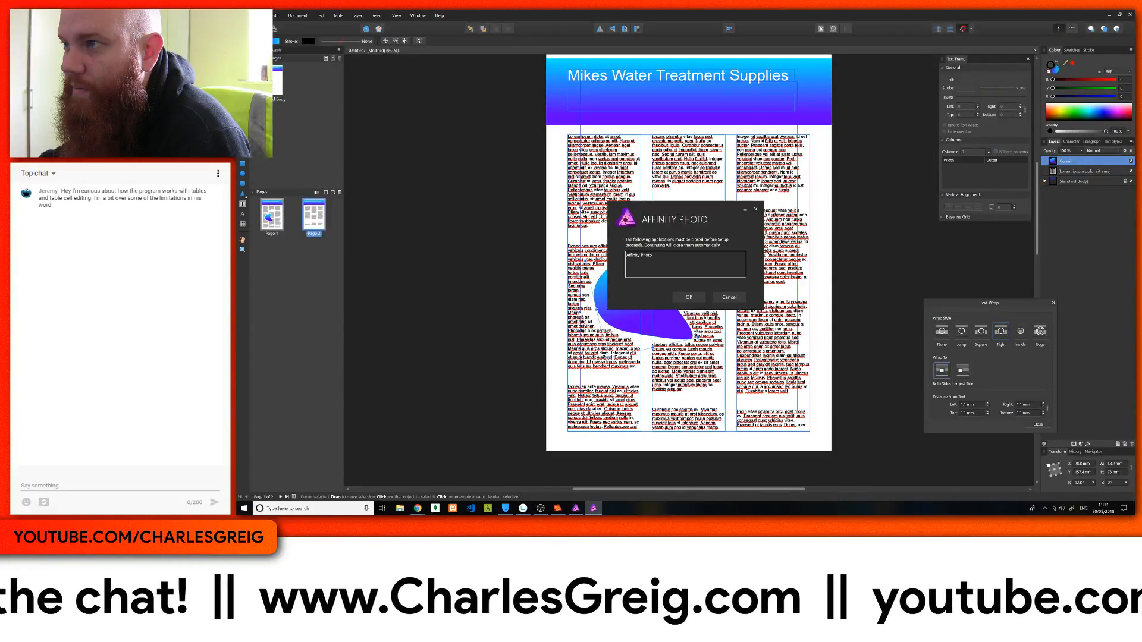
left_click(689, 297)
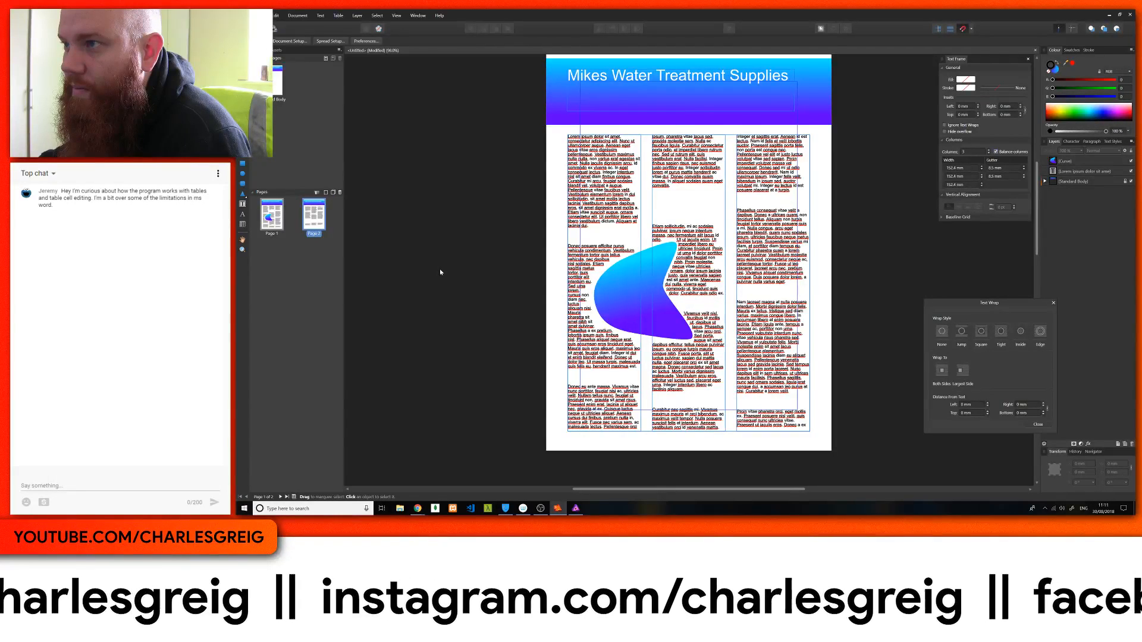
Add one new page with the header master after page 2
scroll(416, 243, "down", 2)
scroll(396, 222, "up", 1)
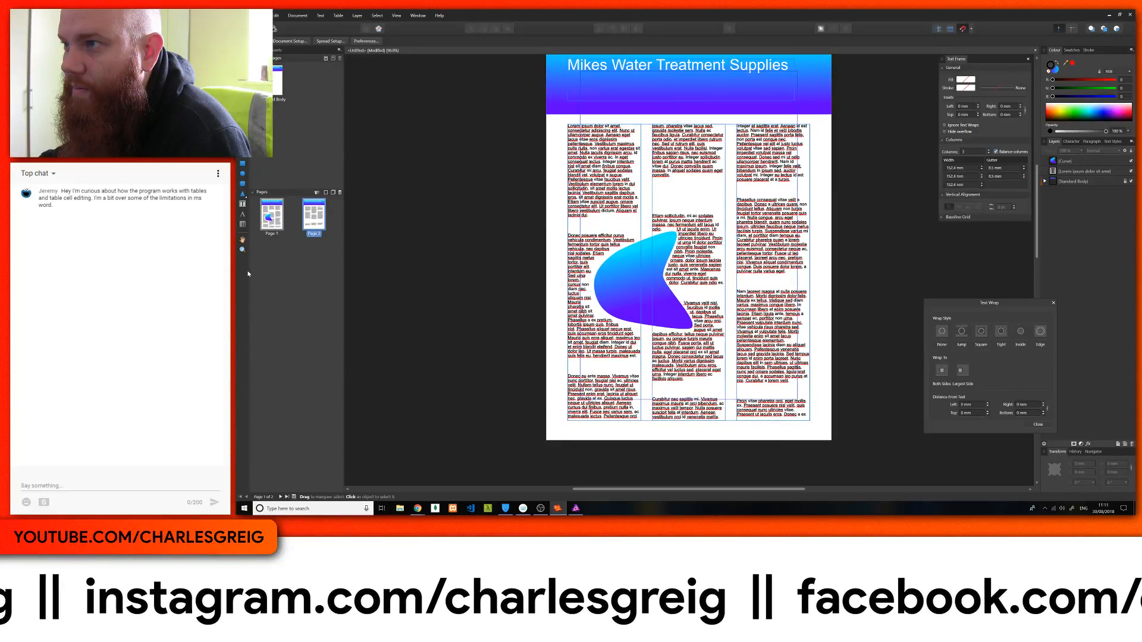
right_click(287, 272)
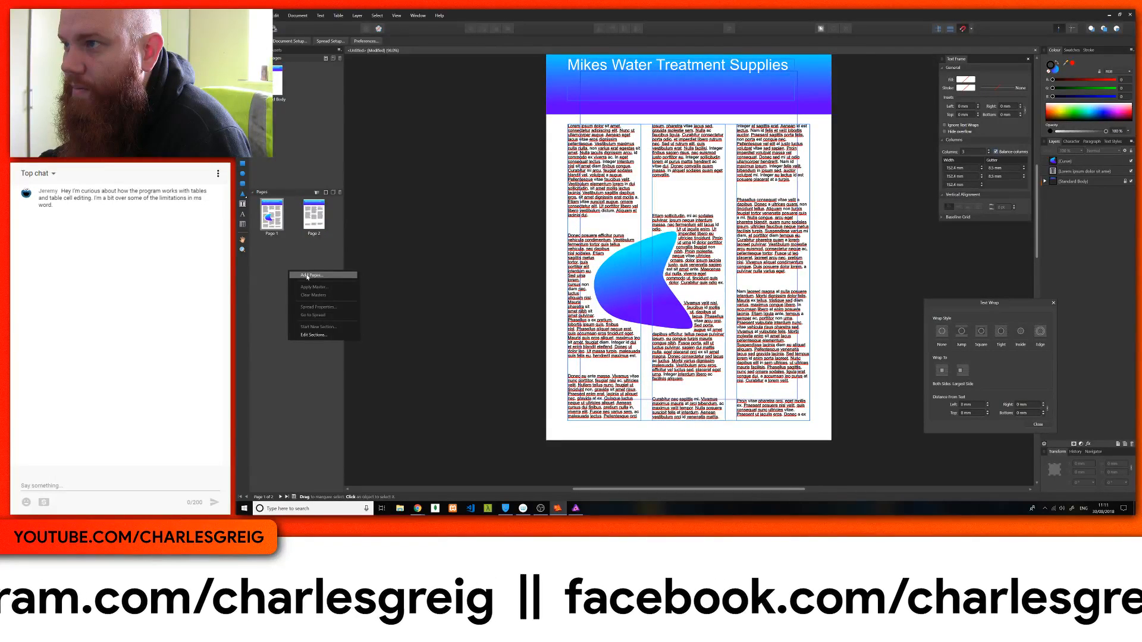
left_click(307, 276)
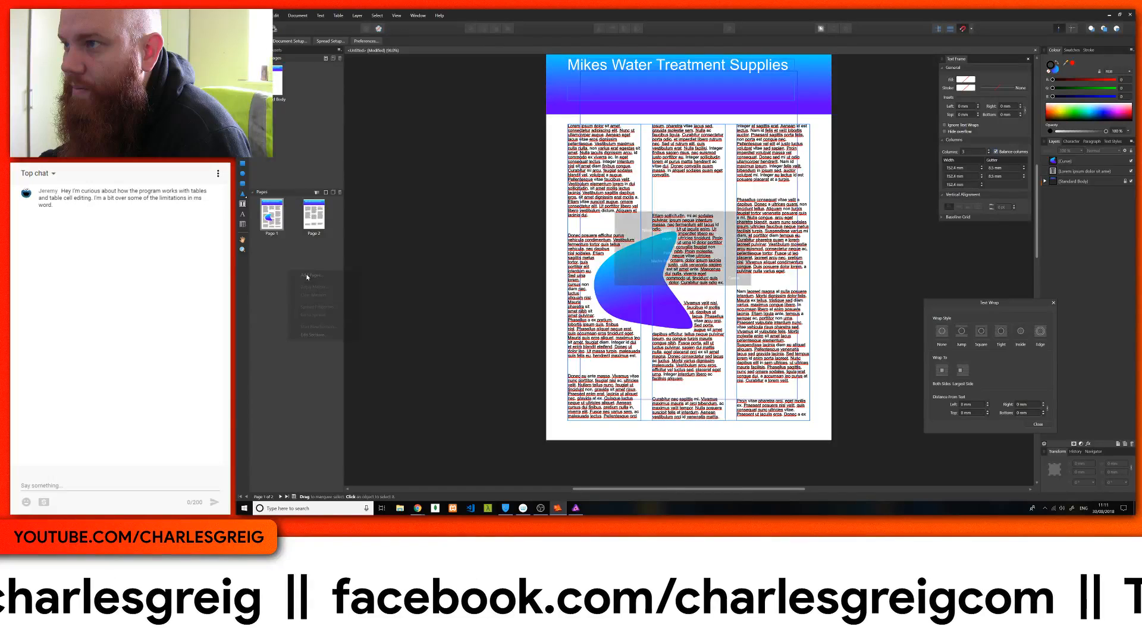
left_click(709, 278)
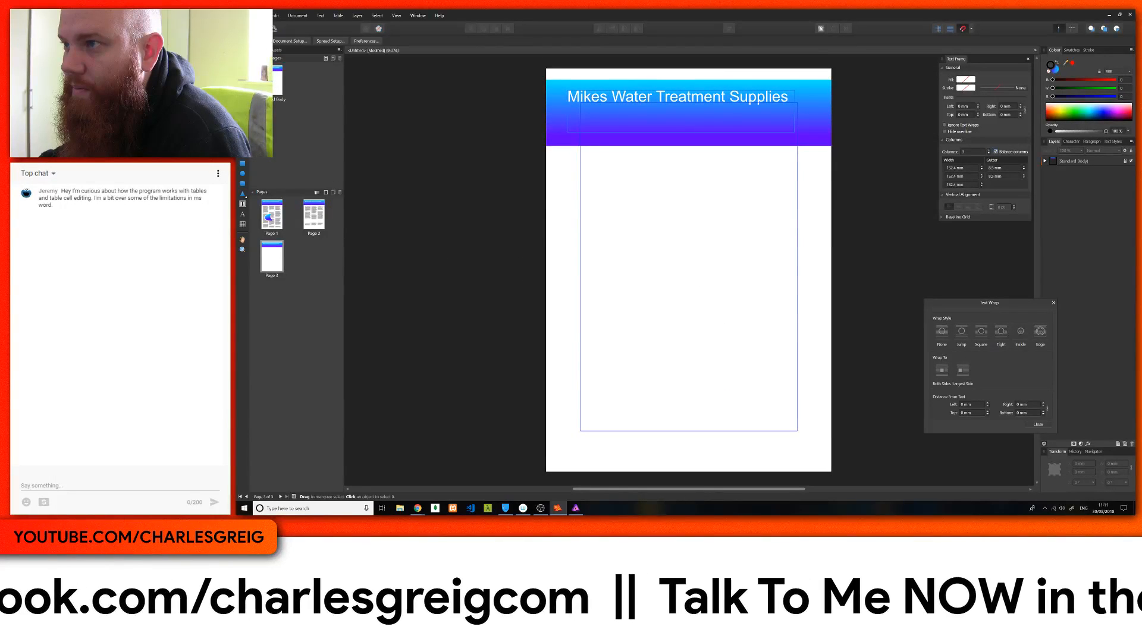
Draw a table about 173 by 201 mm beneath the header on page 3
key("alt+Tab")
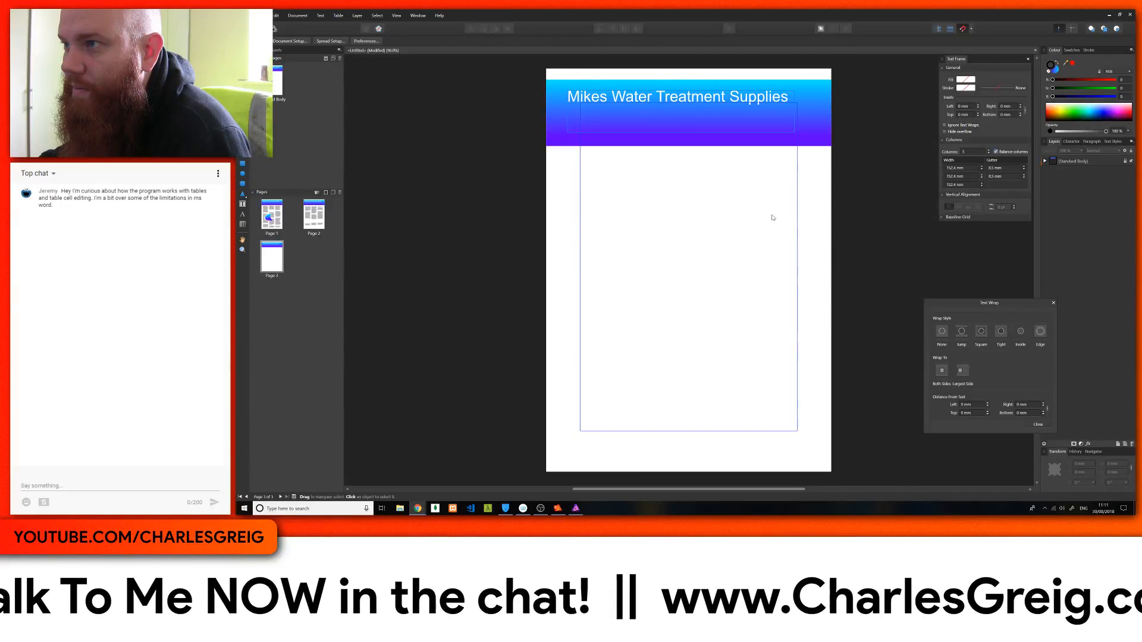
left_click(242, 225)
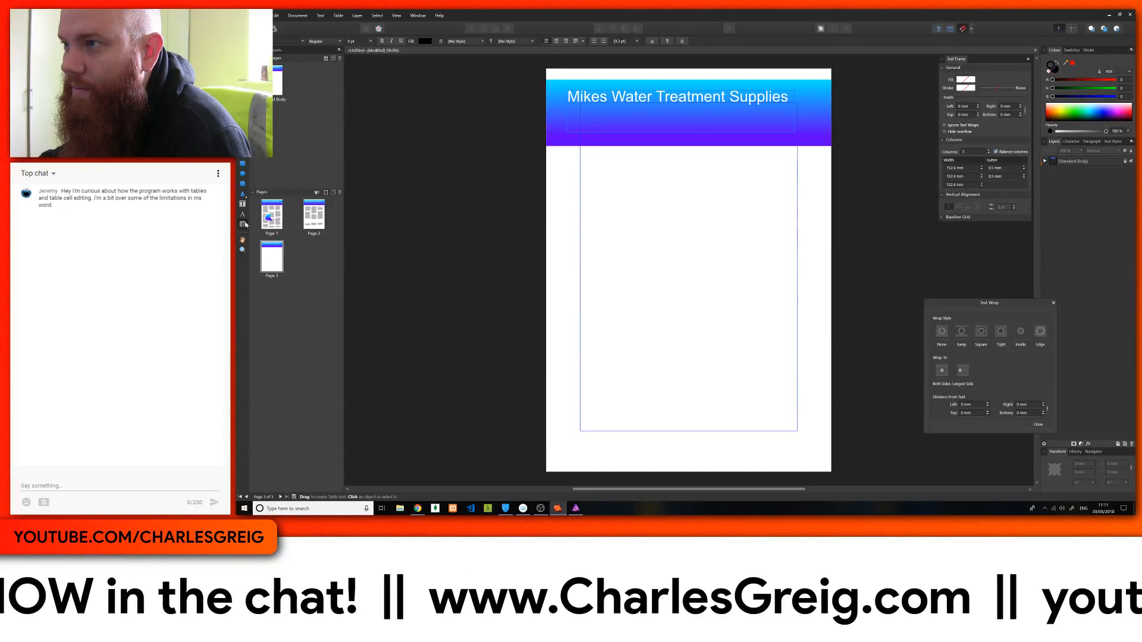
left_click_drag(571, 165, 806, 439)
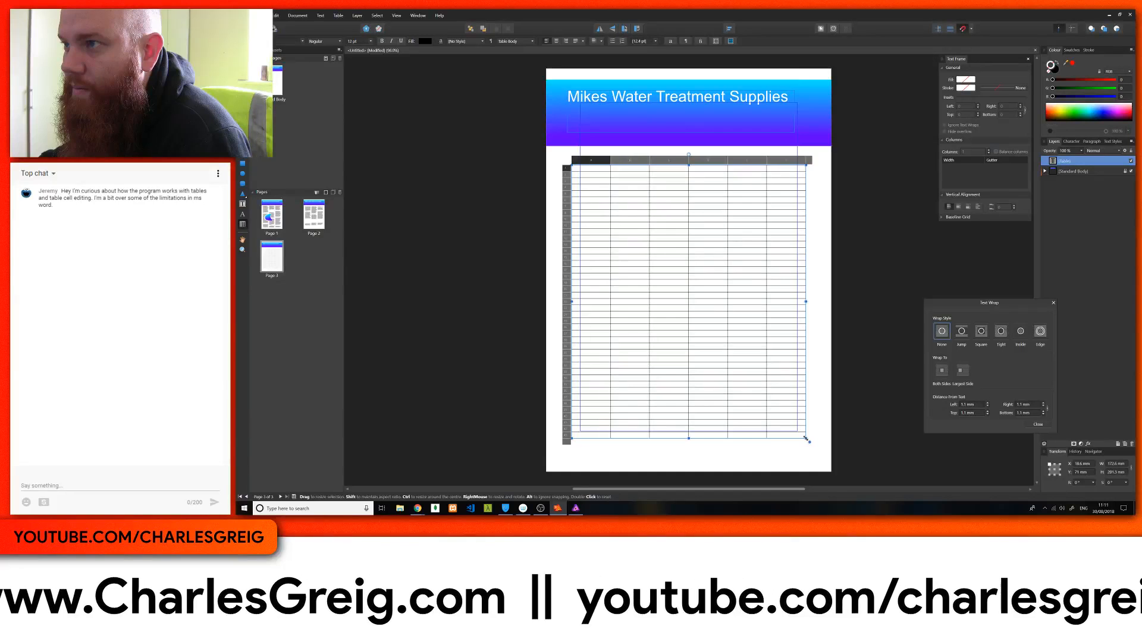
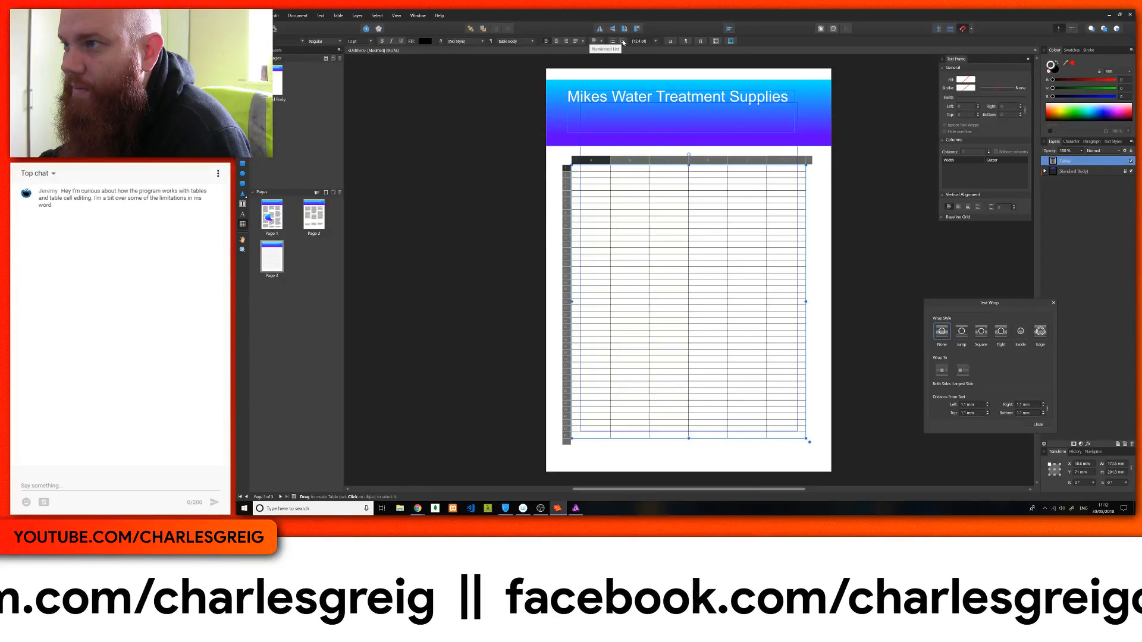
Examine the options for editing a copy of the Default table format, and cancel without saving
left_click(730, 41)
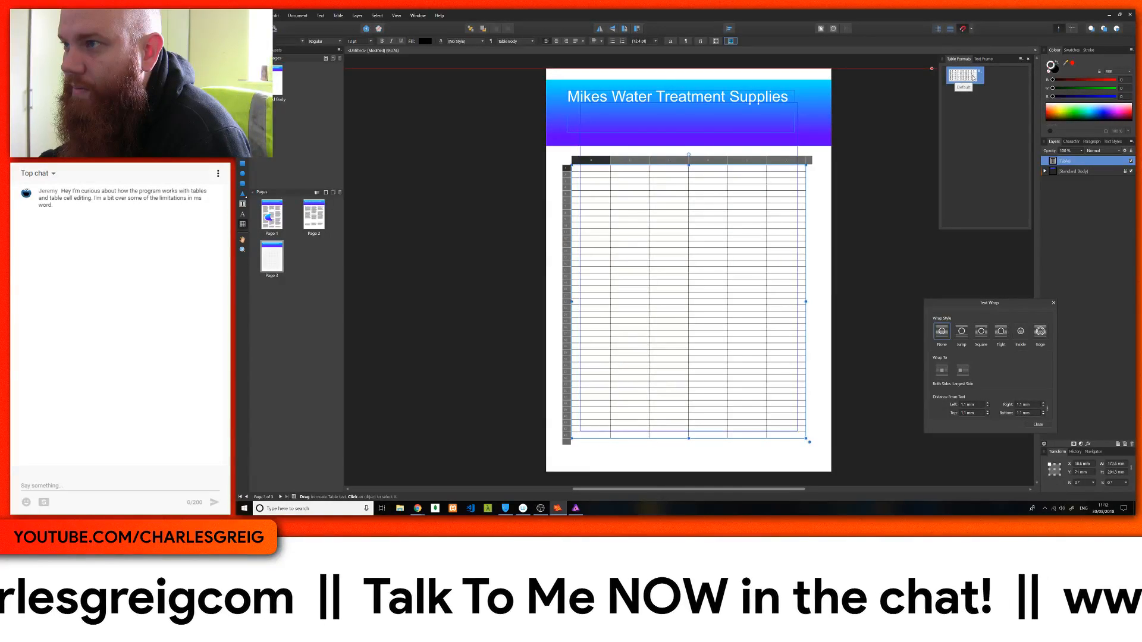
left_click(981, 73)
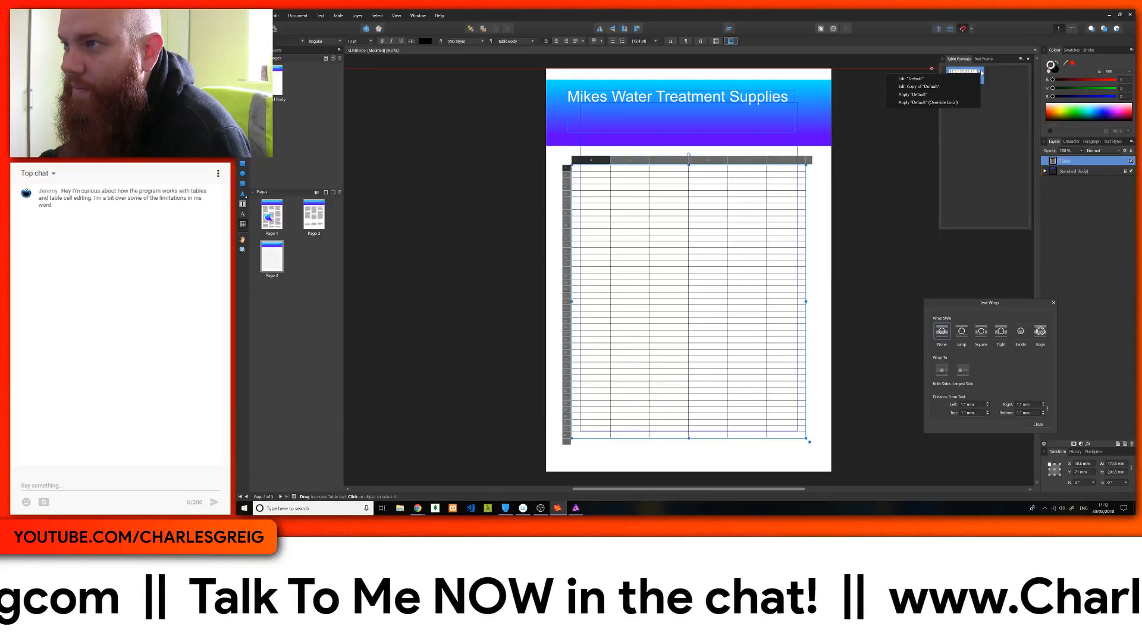
left_click(933, 95)
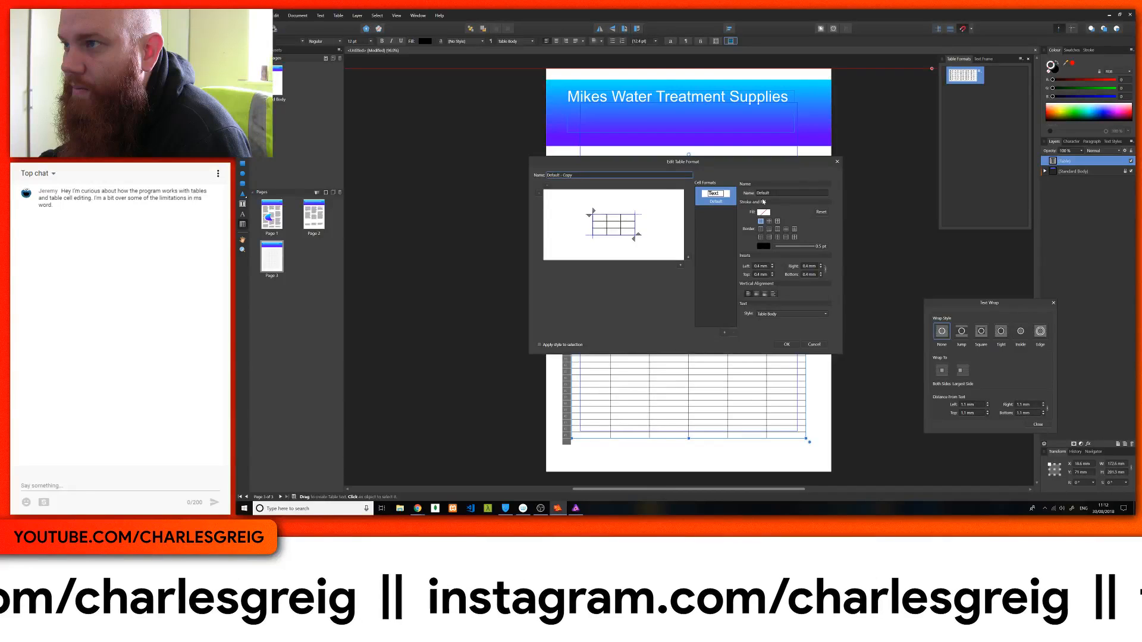
left_click(814, 345)
key("Down")
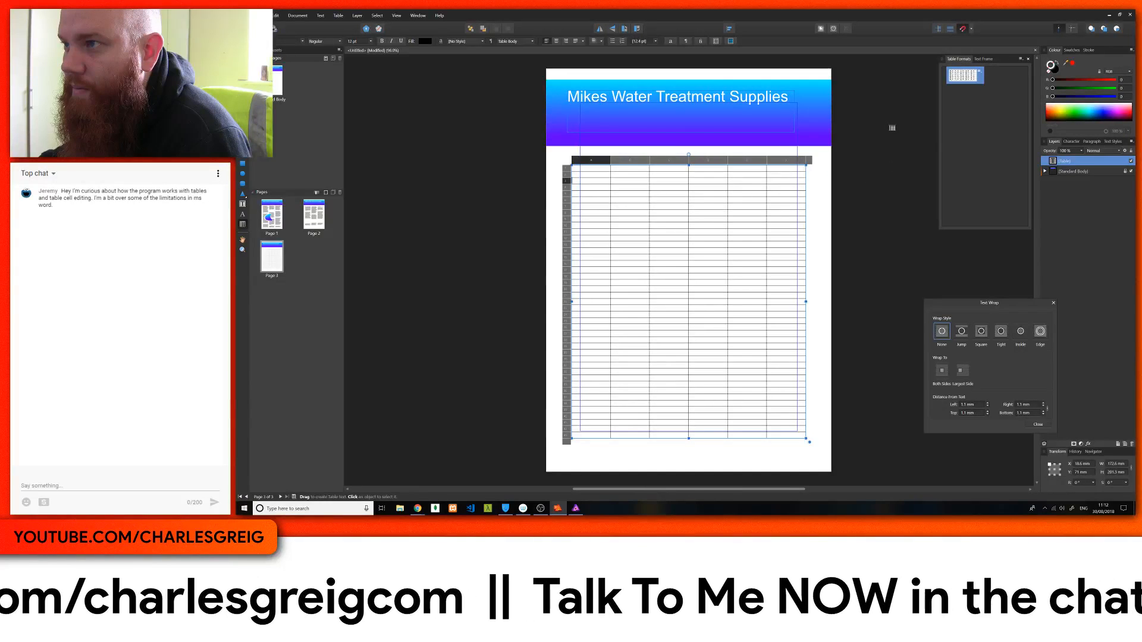
Shrink the table to about 168 by 196 mm and delete two of its columns
right_click(732, 194)
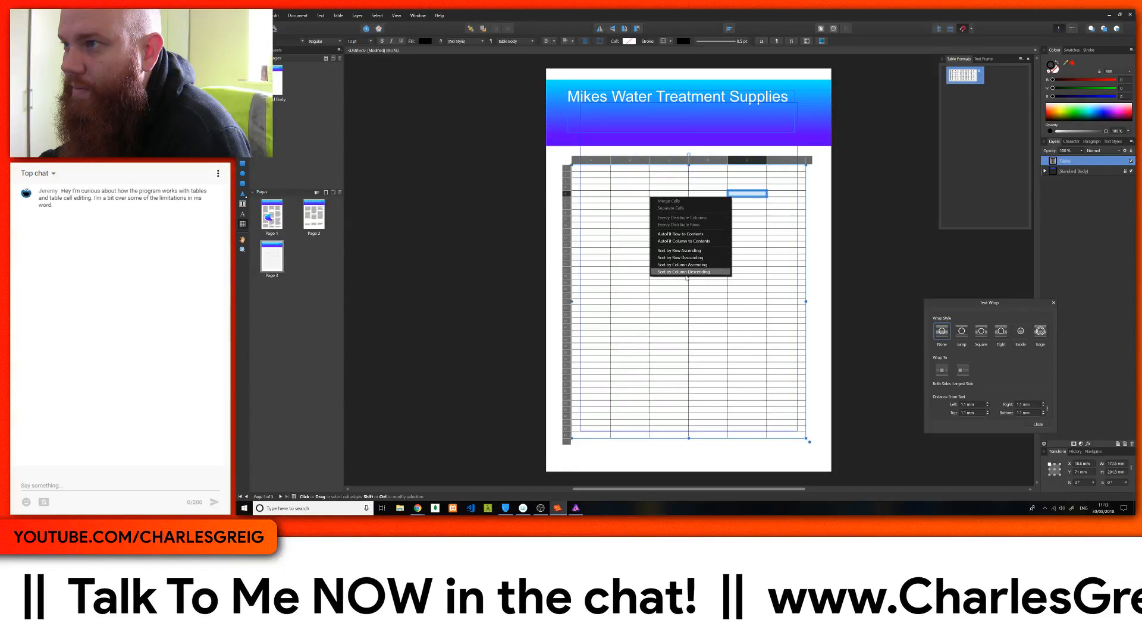
mouse_move(808, 440)
left_mouse_down()
mouse_move(761, 357)
mouse_move(798, 428)
left_mouse_up()
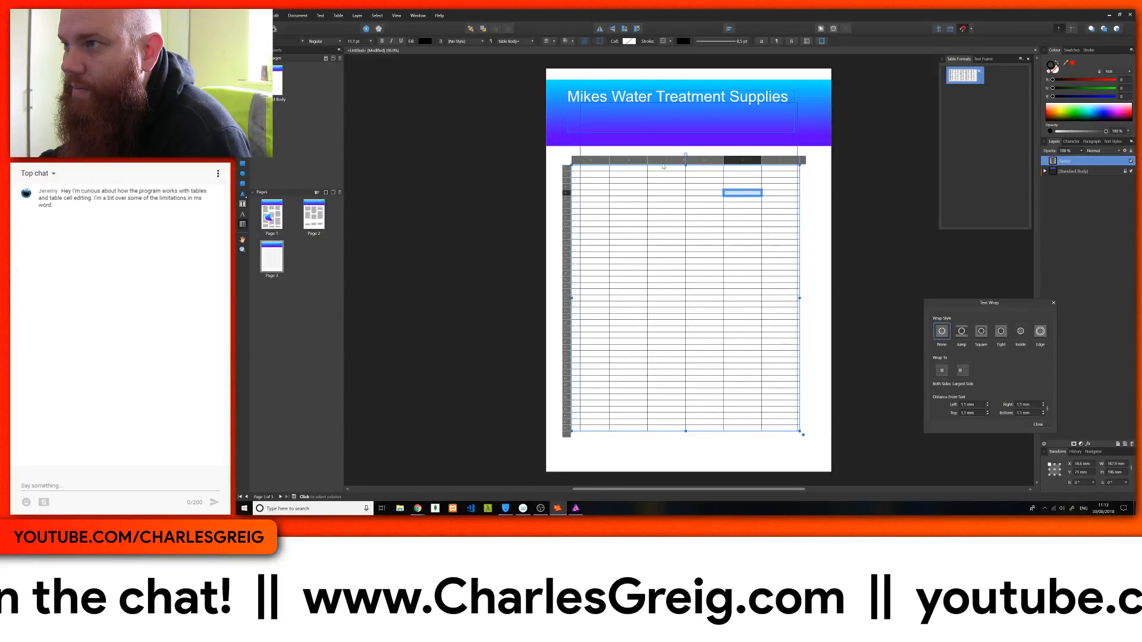
right_click(663, 166)
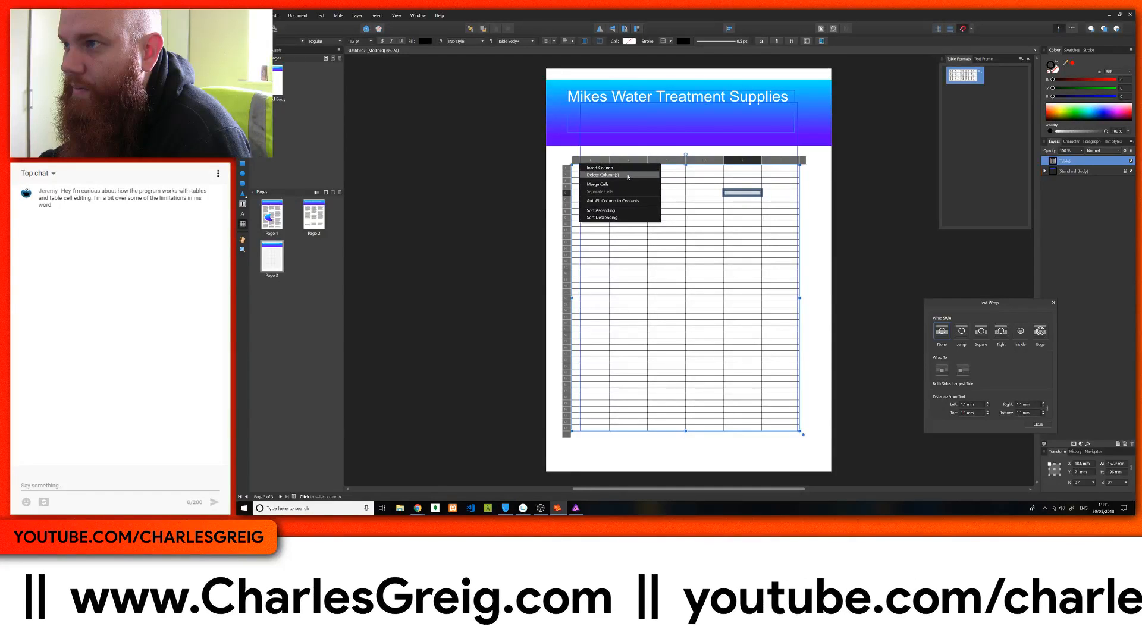
left_click(602, 175)
right_click(674, 160)
left_click(613, 168)
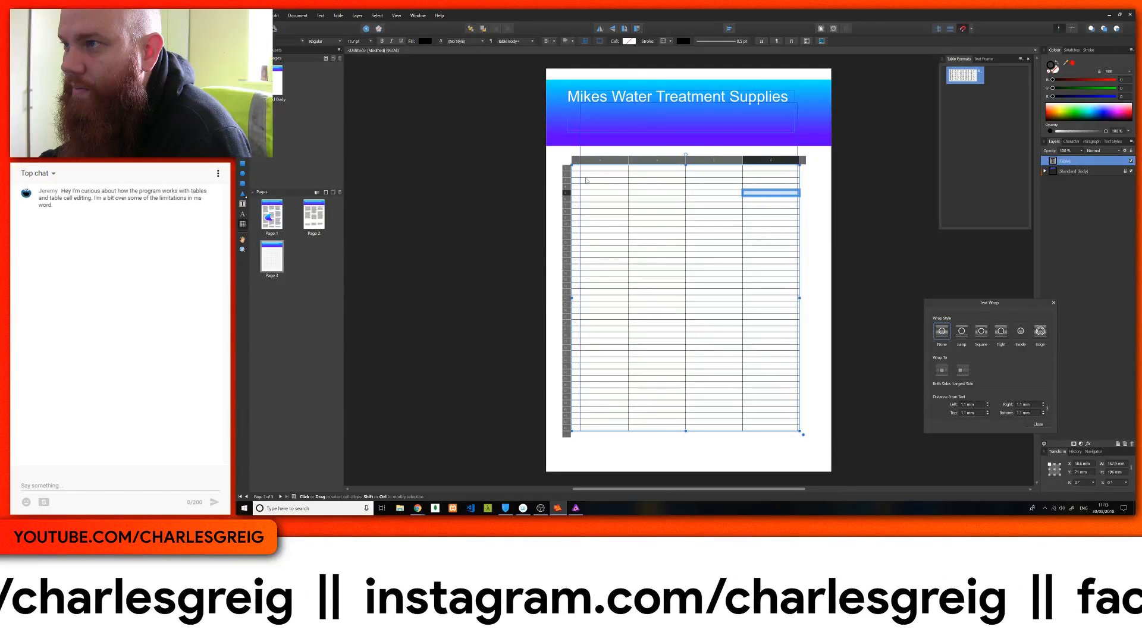
Enter the sample text "gfdhnfghjfgj" in the first column's fifth-row cell
left_click(600, 198)
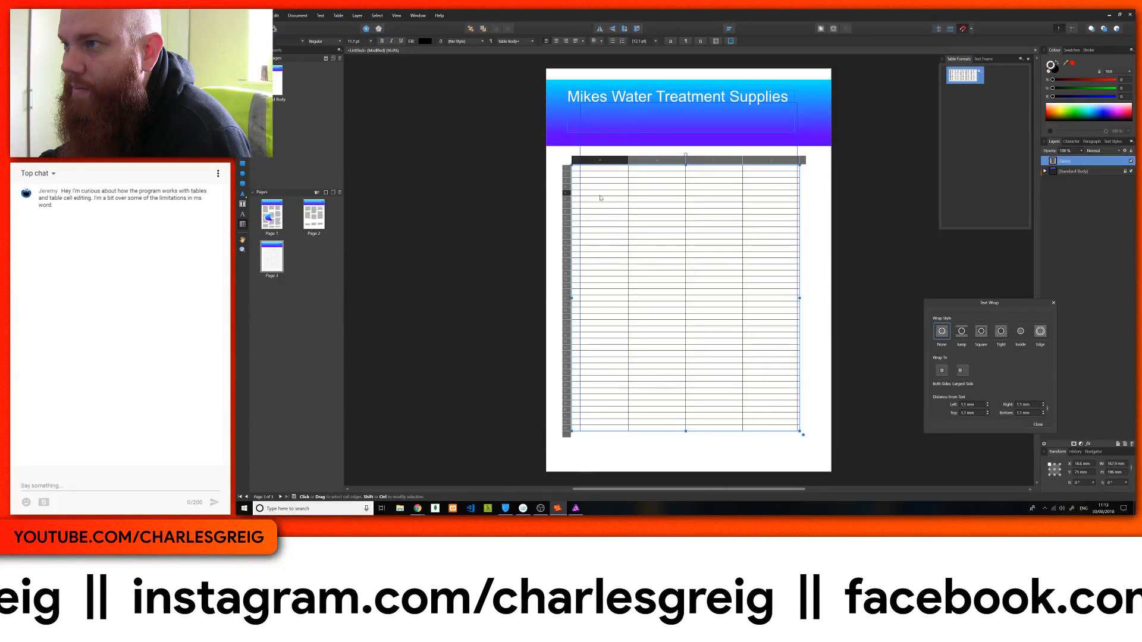
type("gfdhnfghjfgj")
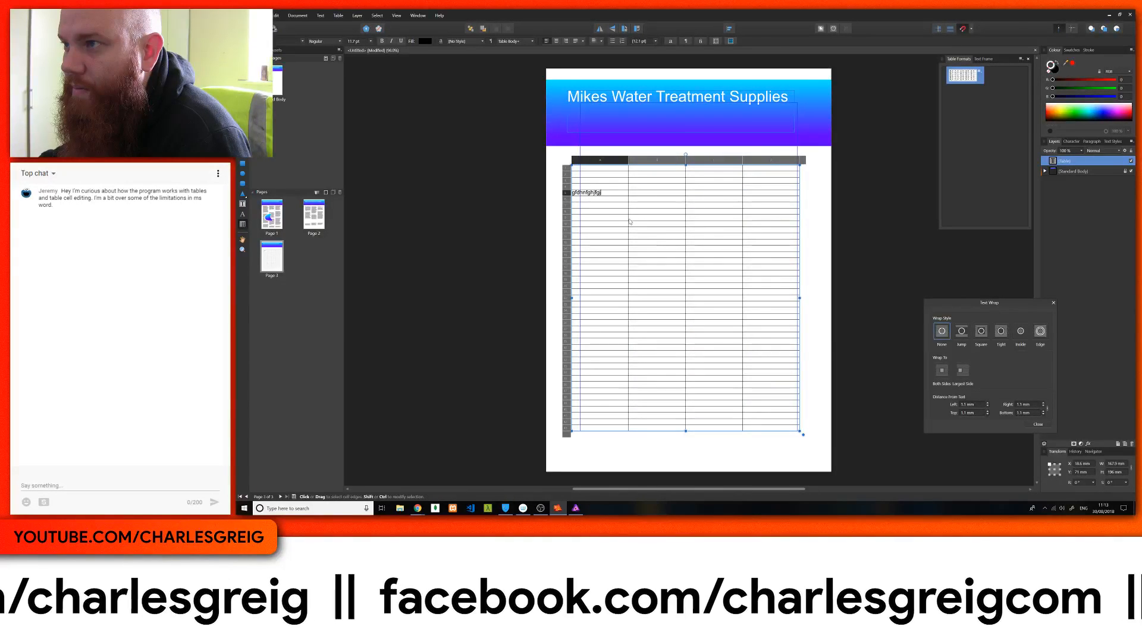
Move the table so its left edge meets the page's left margin guide and it sits just beneath the header
type("v")
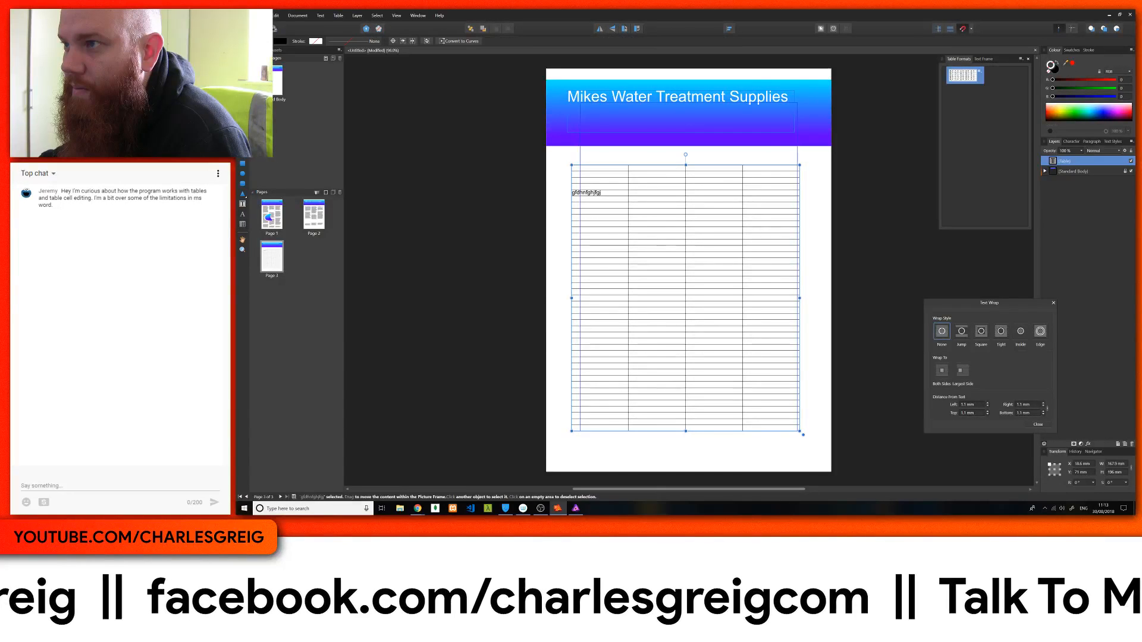
left_click_drag(658, 208, 672, 230)
key("ctrl+z")
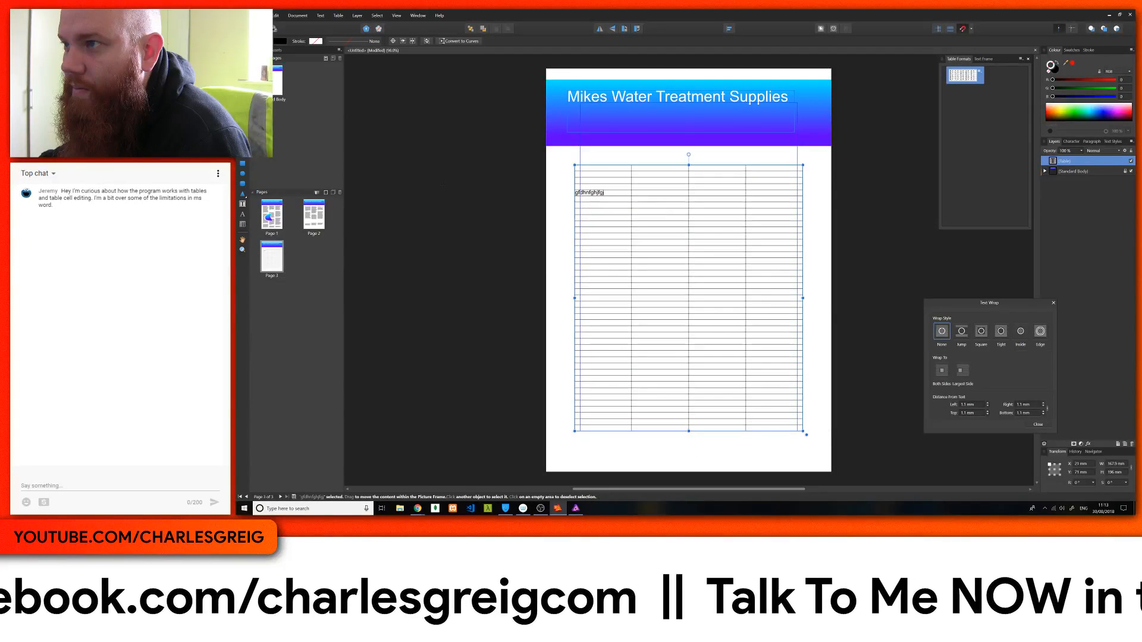
key("Right")
key("Up")
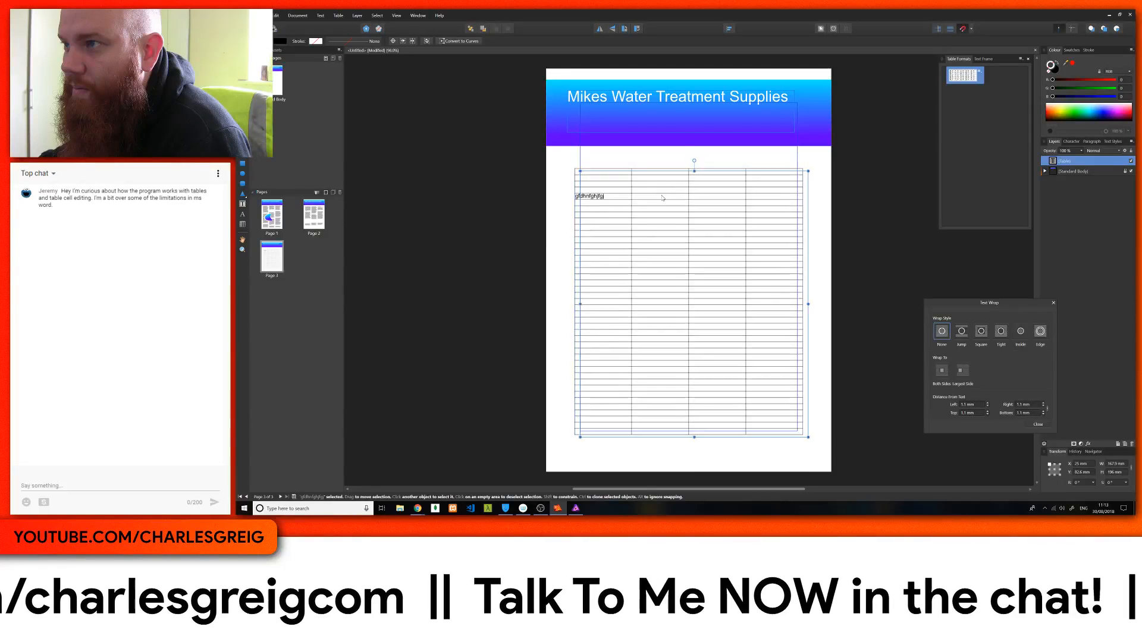
Reduce the table to about 164 mm wide by pulling in its lower-left corner
key("a")
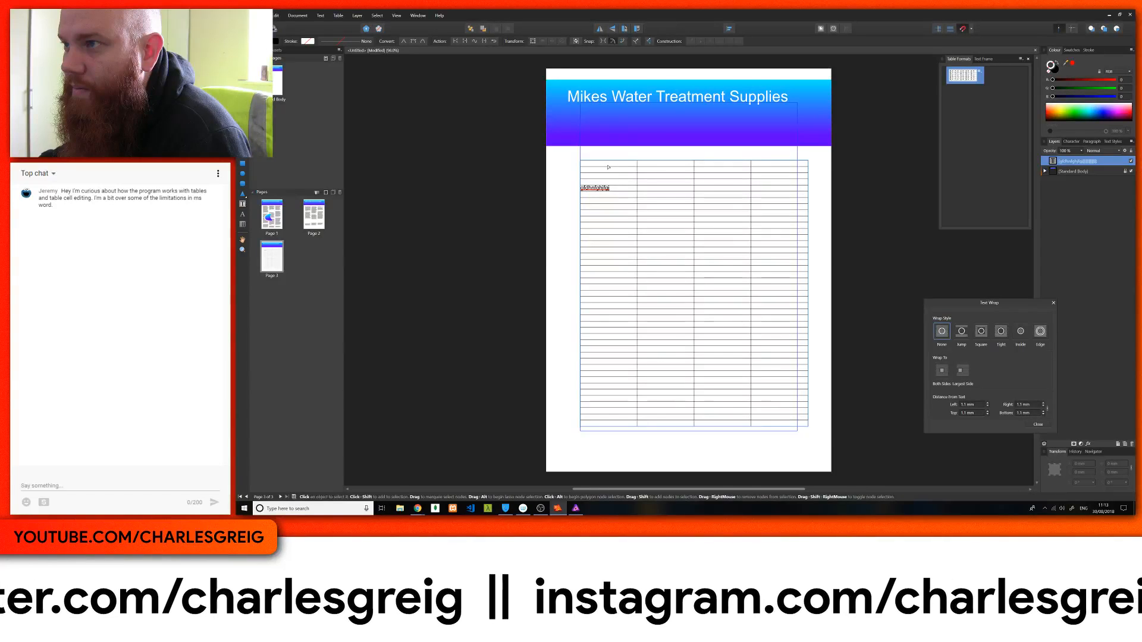
left_click(242, 225)
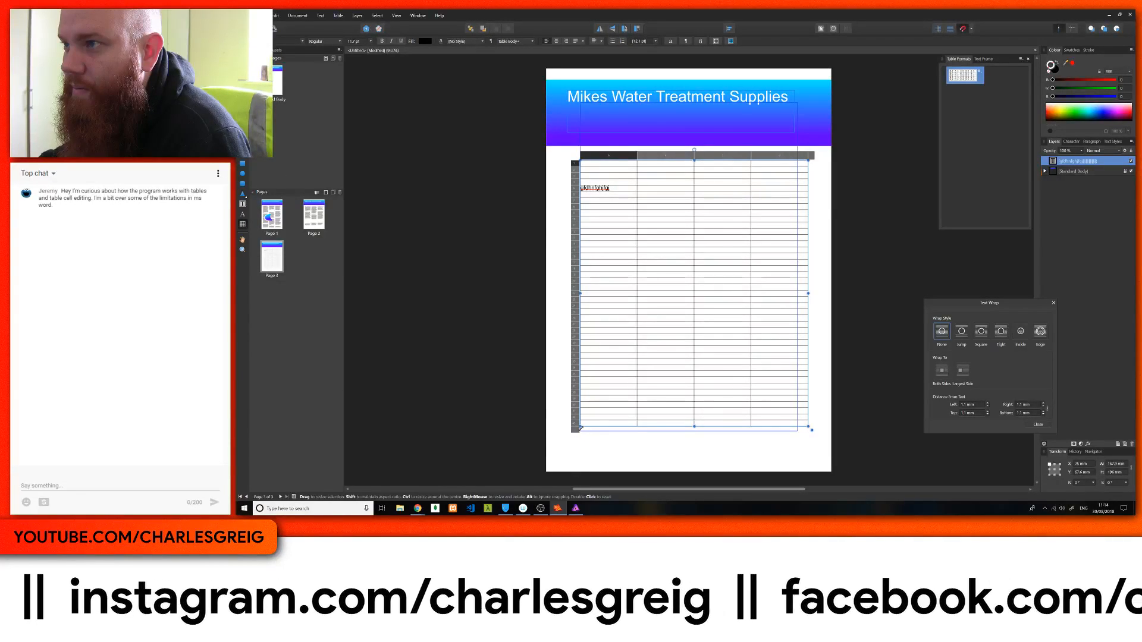
mouse_move(579, 427)
left_mouse_down()
mouse_move(563, 436)
mouse_move(641, 409)
mouse_move(594, 398)
mouse_move(585, 423)
left_mouse_up()
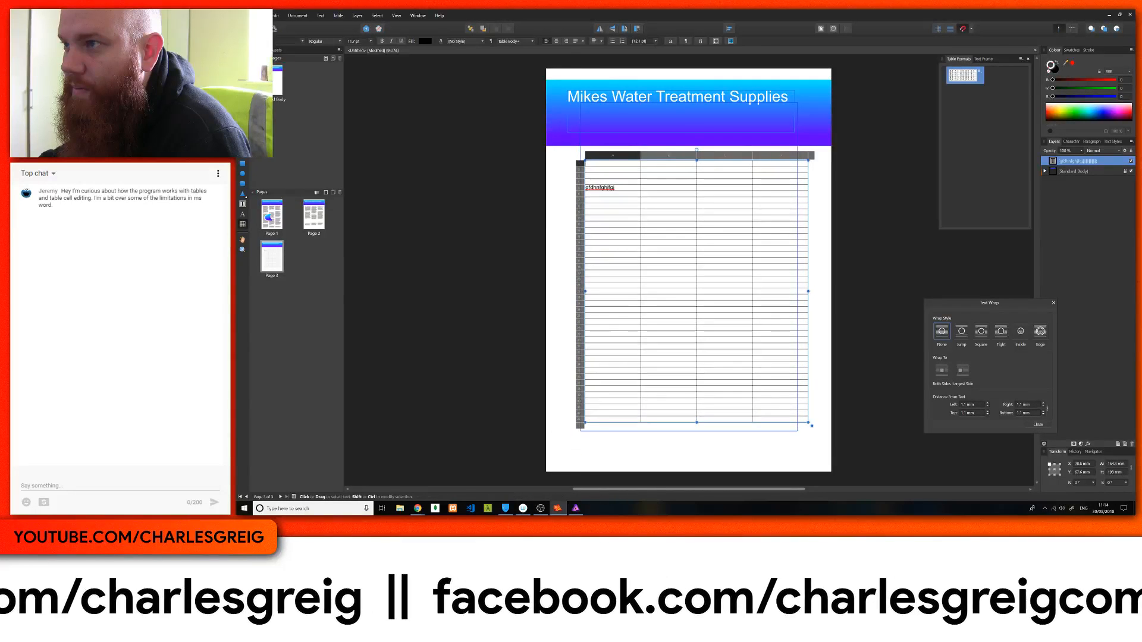
Enter the numbers 1, 2 and 3 in the top three cells of the table's first column
left_click(586, 163)
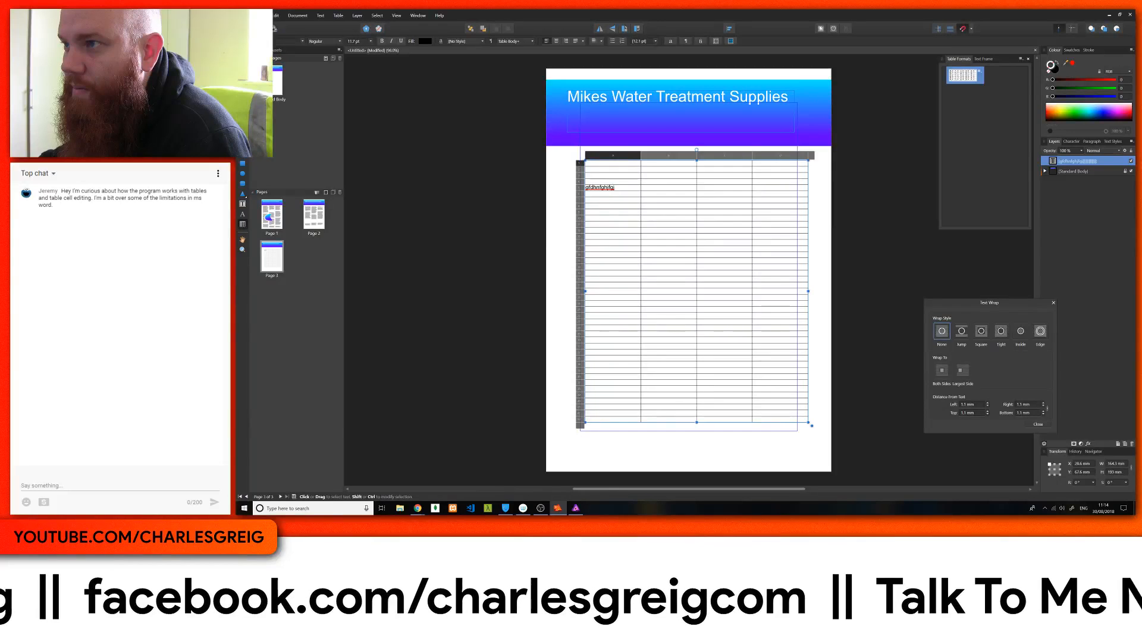
type("1")
key("Down")
type("2")
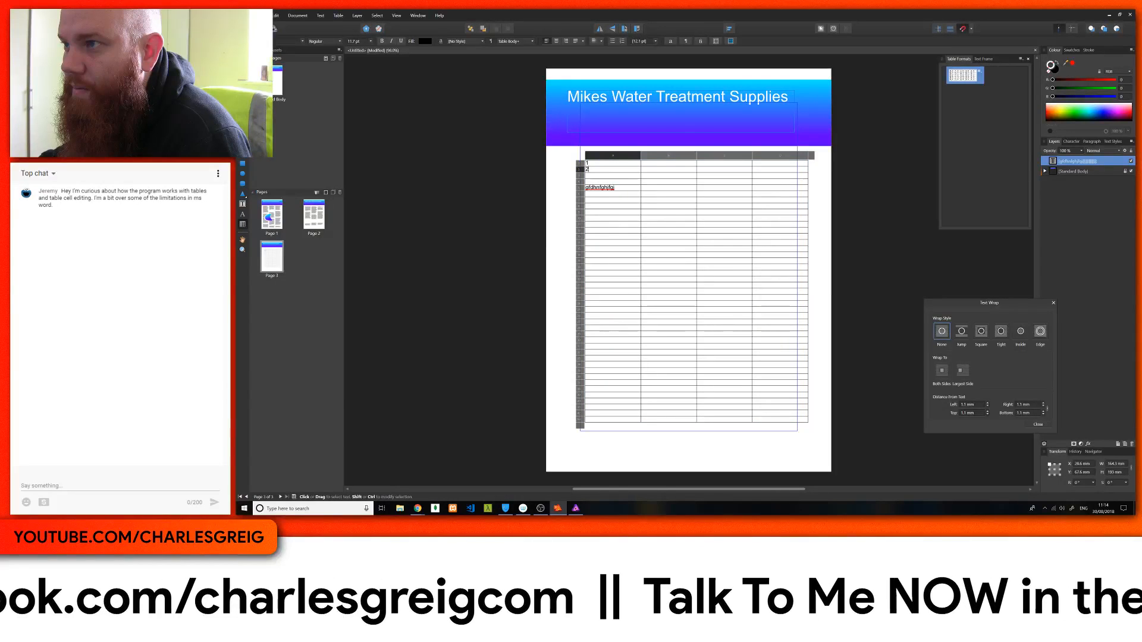
key("Down")
type("3")
Fill the top three cells of the table's second column with 4, 5 and 6
key("Tab")
key("Up")
key("Up")
type("4")
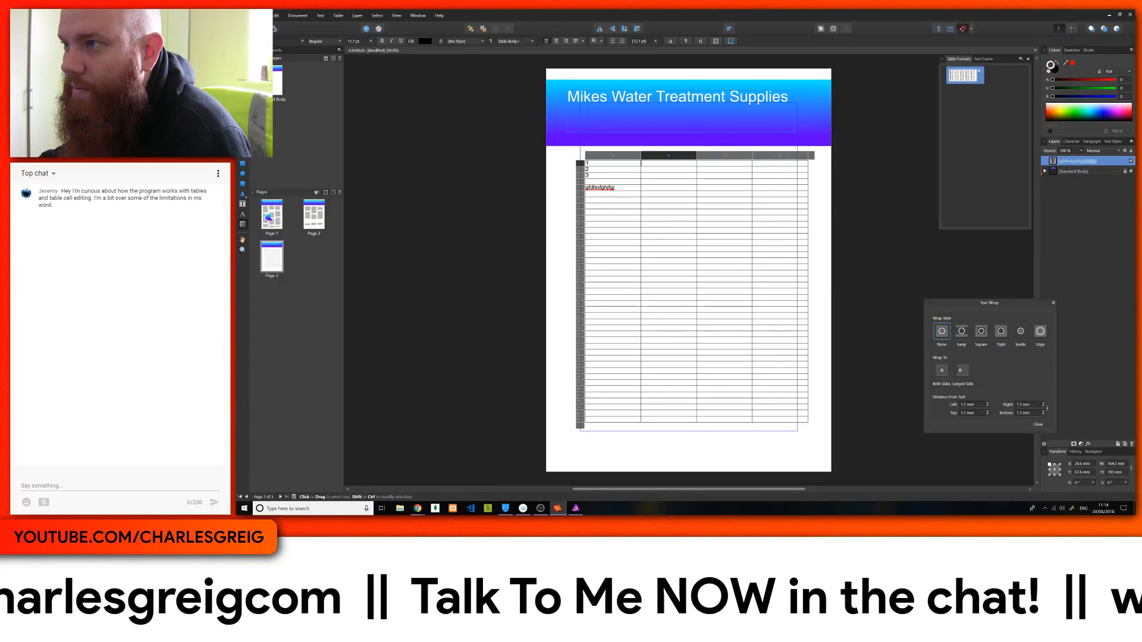
key("Down")
type("5")
key("Down")
type("6")
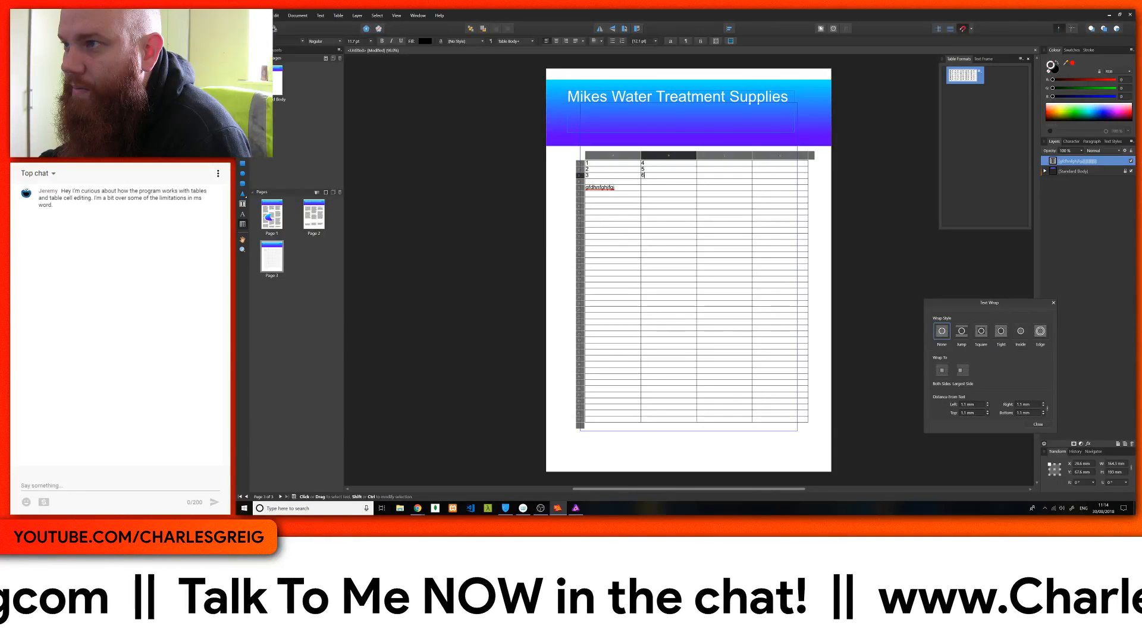
Try a formula beginning "=(SUM" in the second column's fourth-row cell, and discard the entry
key("Down")
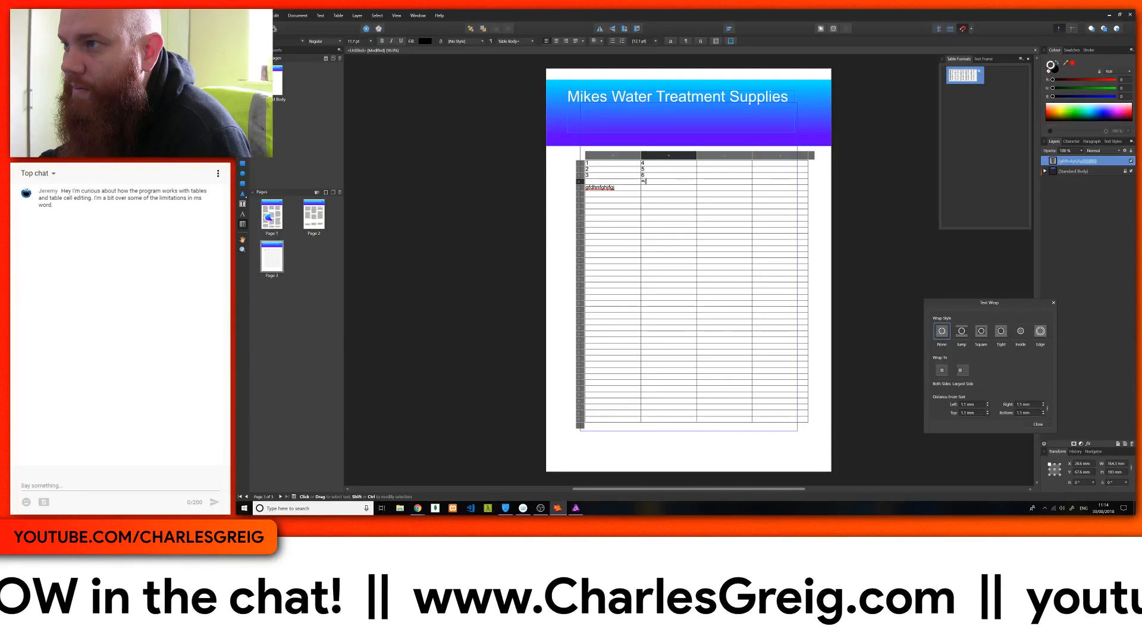
type("S")
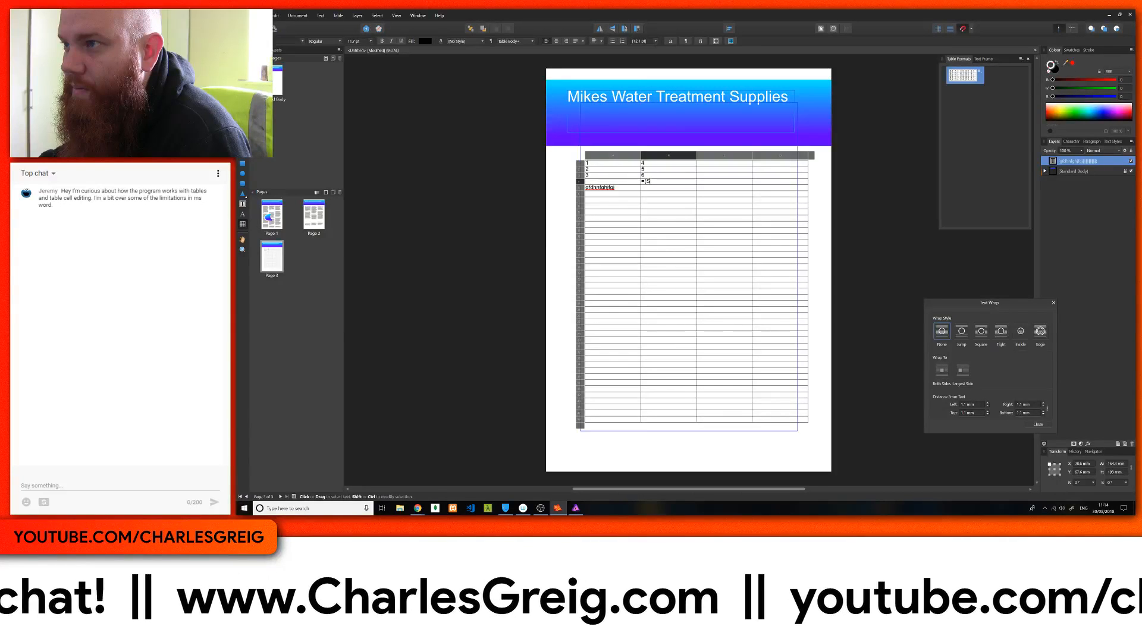
type("U")
type("UM")
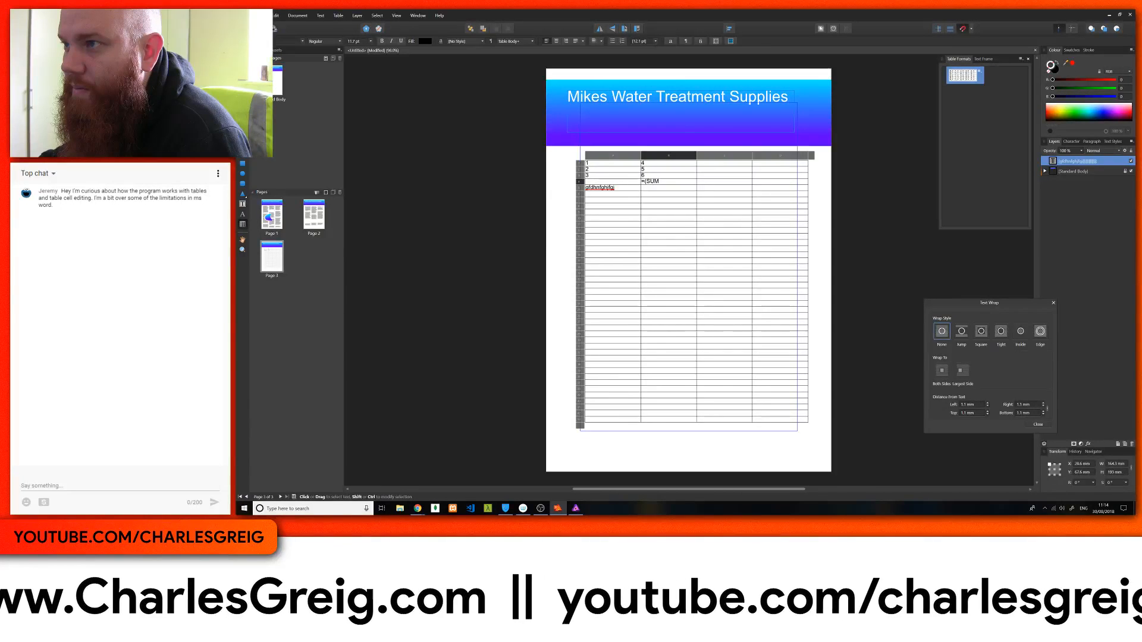
key("Escape")
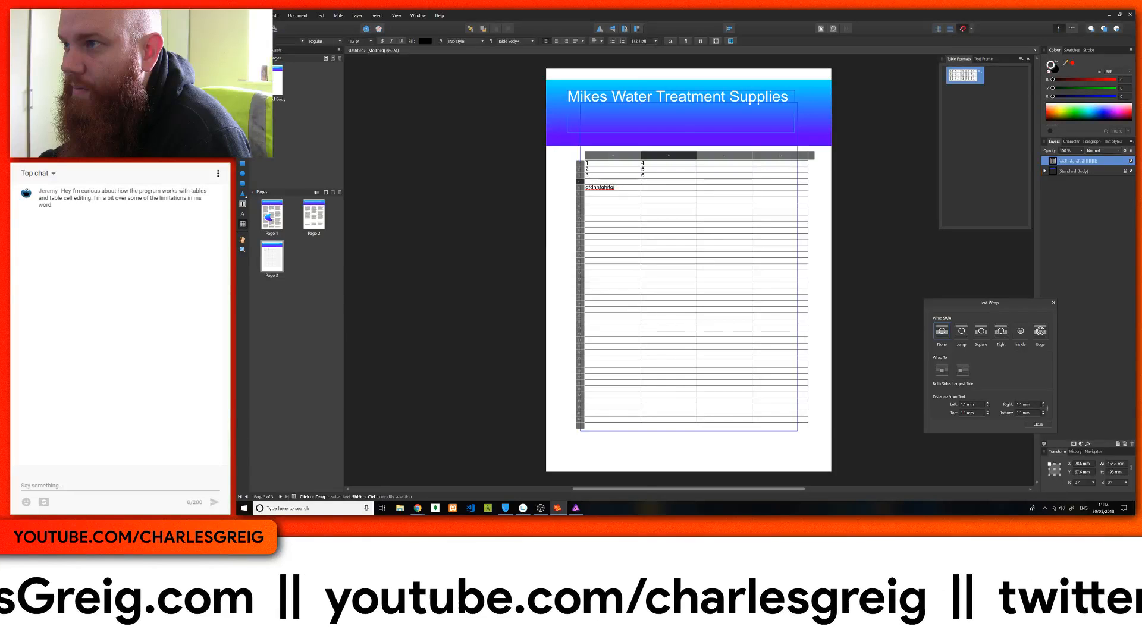
key("Escape")
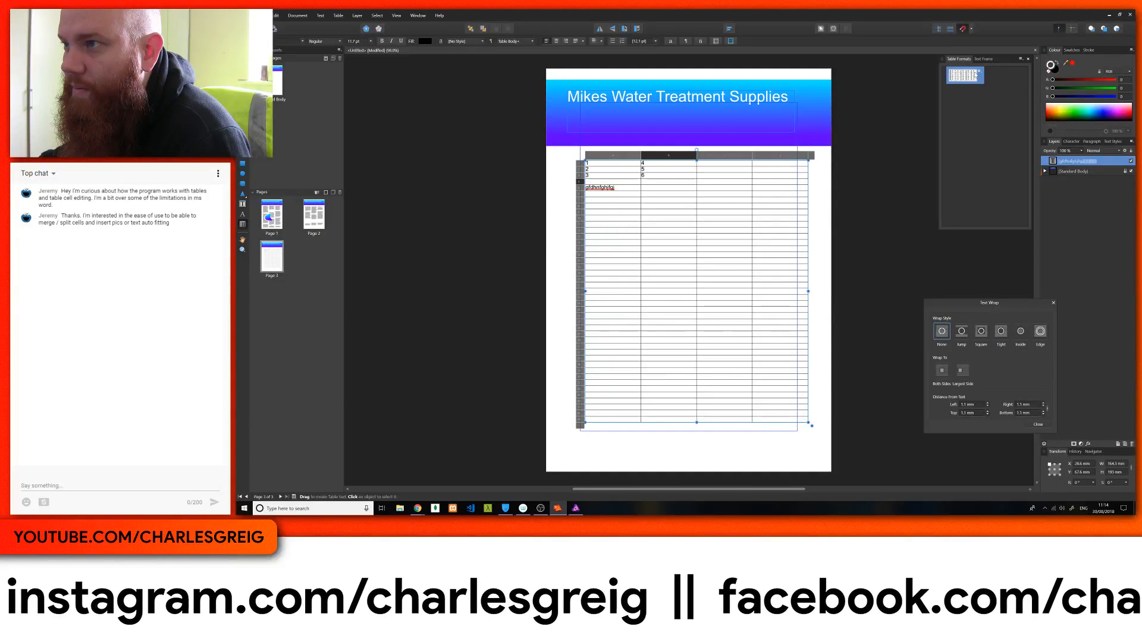
Examine the table cells' context commands and the Default table format's settings for cell merging, splitting and text fitting options
right_click(566, 172)
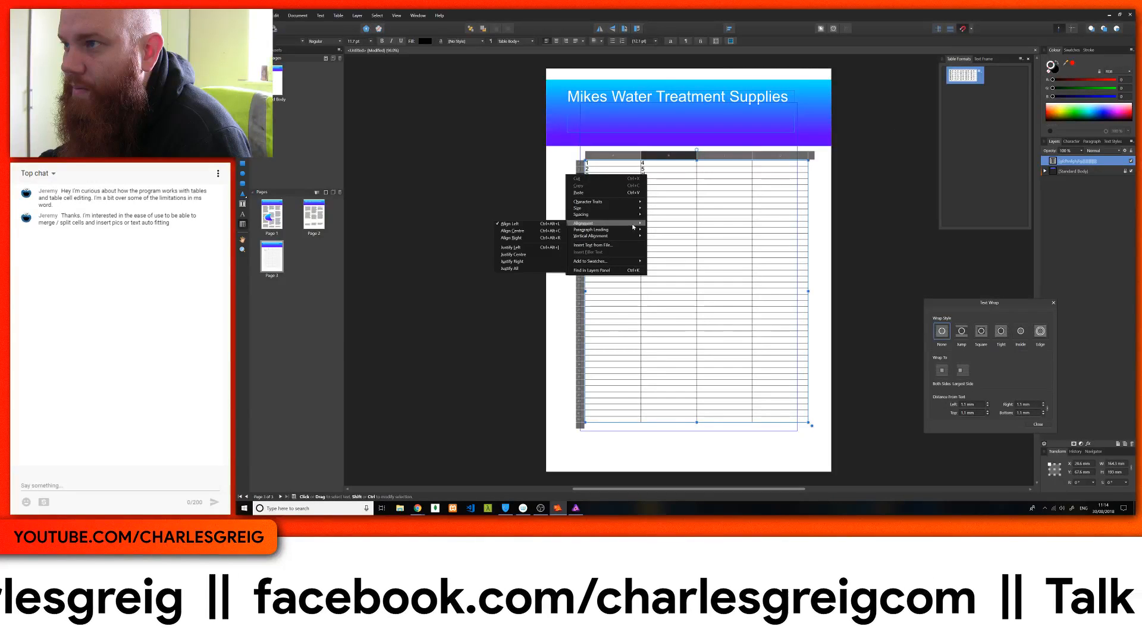
left_click(959, 78)
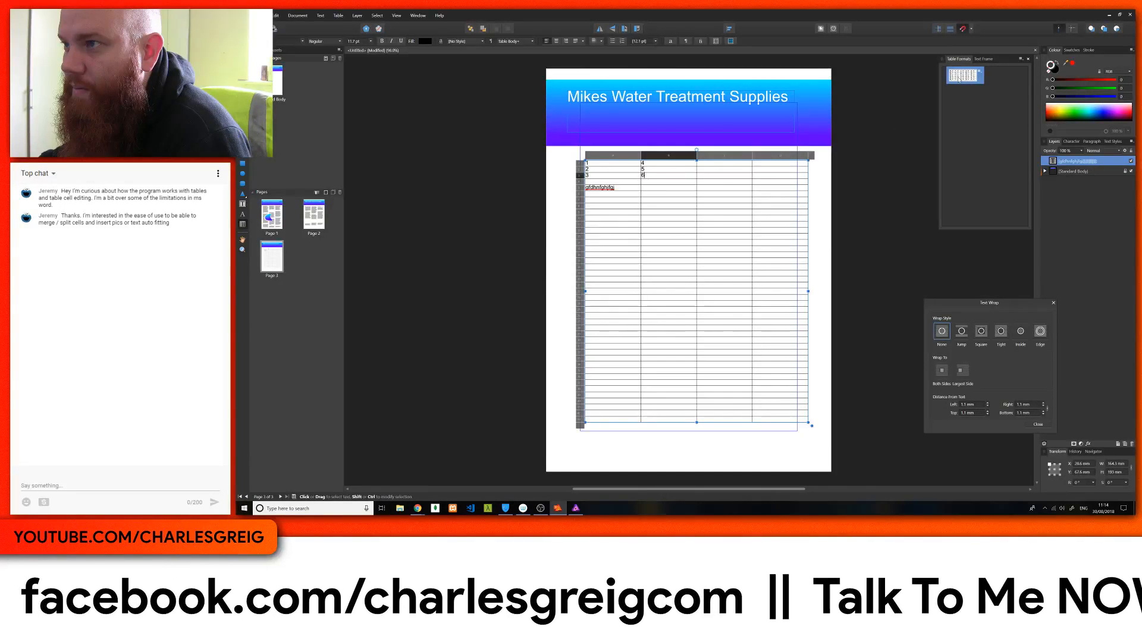
left_click(980, 72)
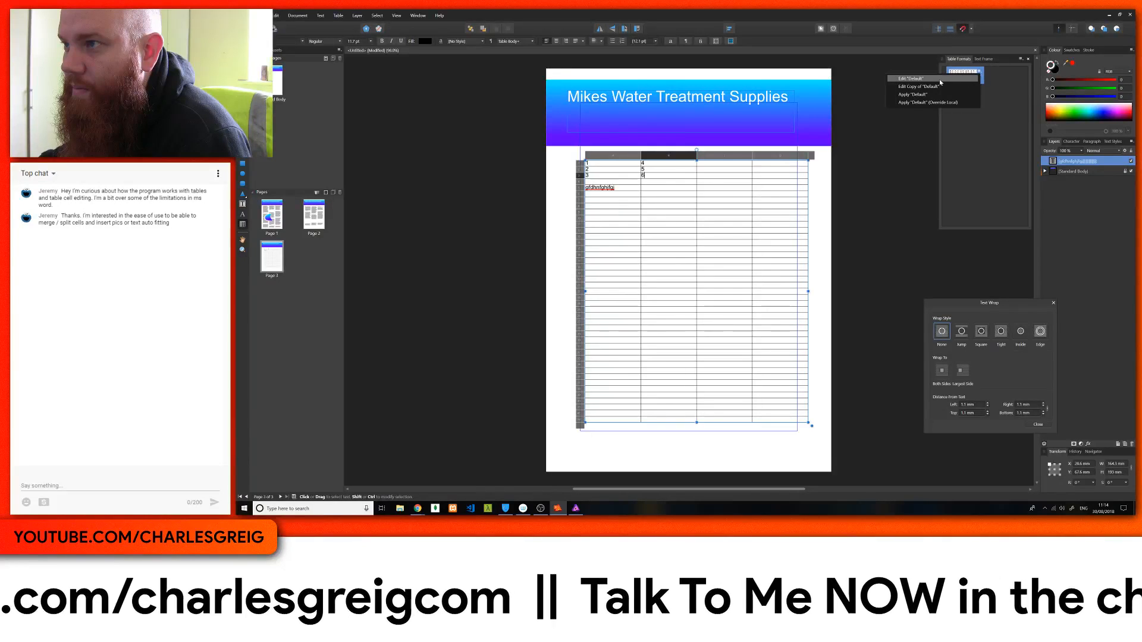
left_click(937, 79)
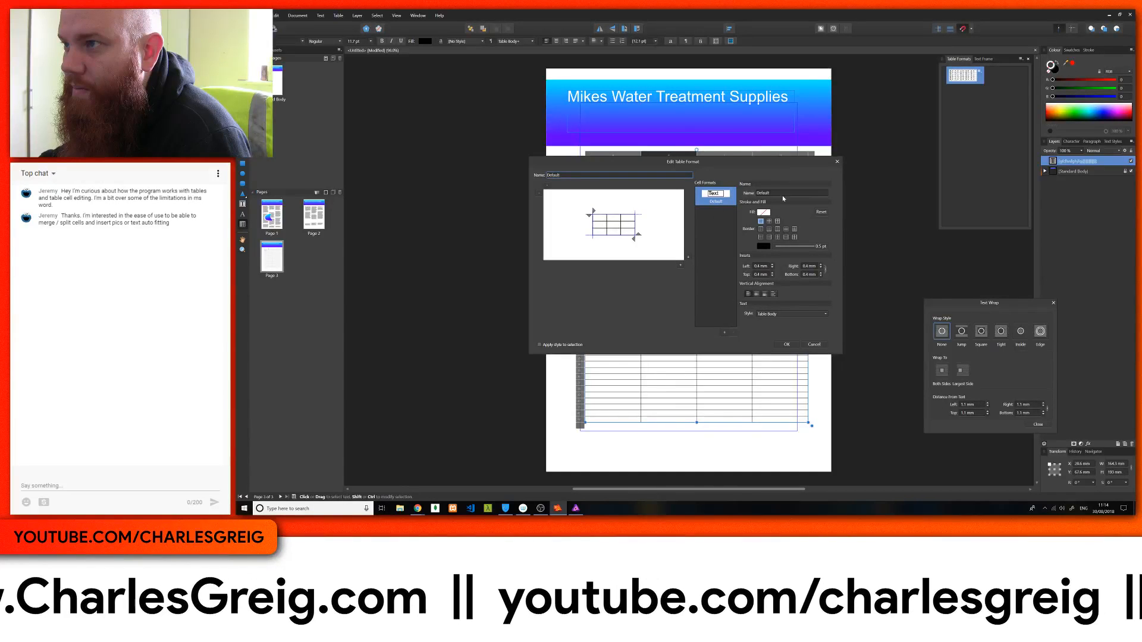
left_click(838, 162)
right_click(627, 203)
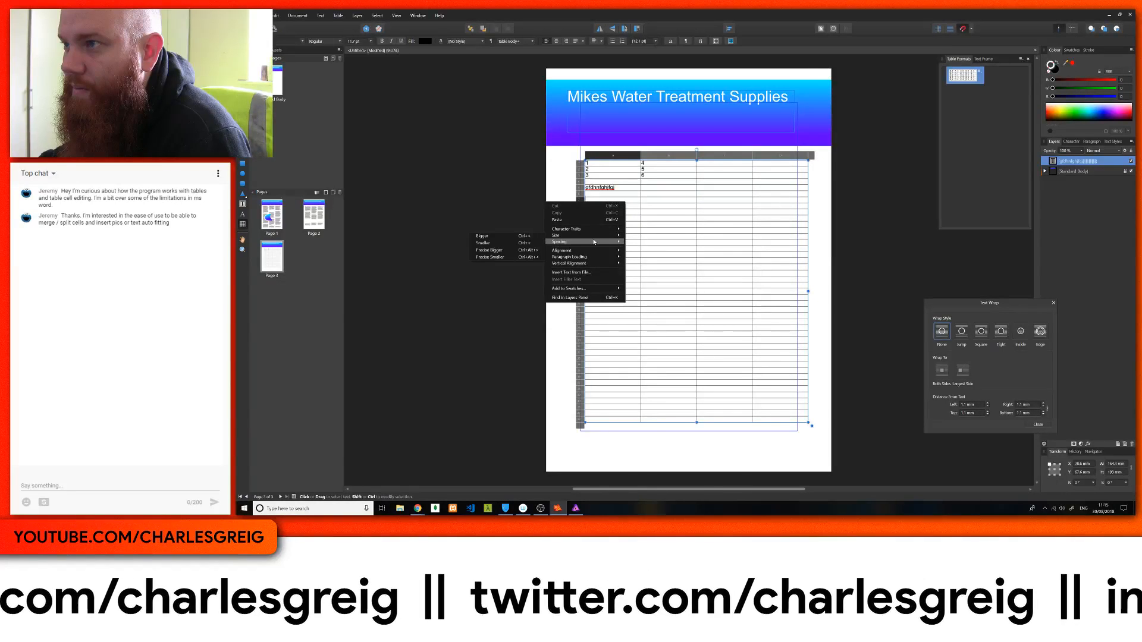
mouse_move(594, 243)
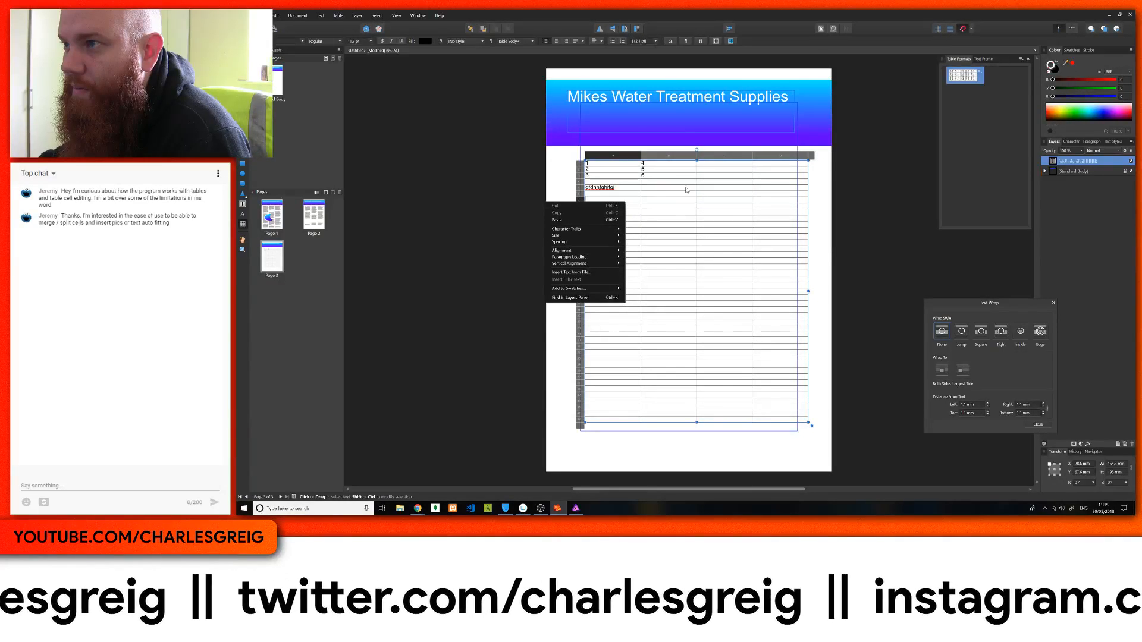
Autofit the first column of the table to its contents
left_click(679, 160)
right_click(678, 159)
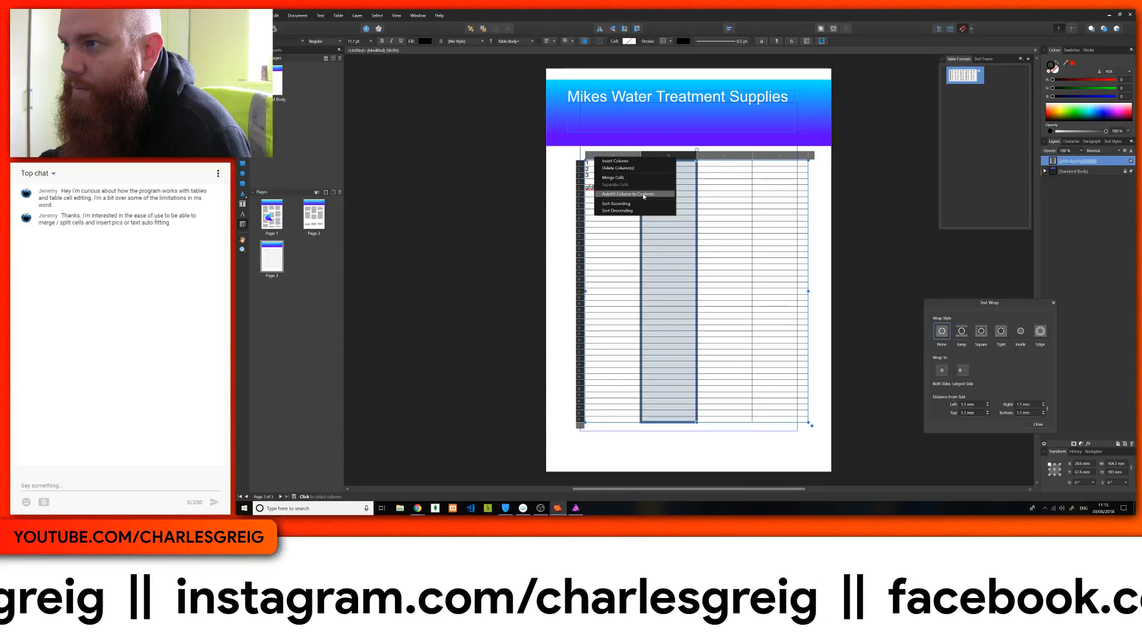
right_click(600, 154)
left_click(561, 190)
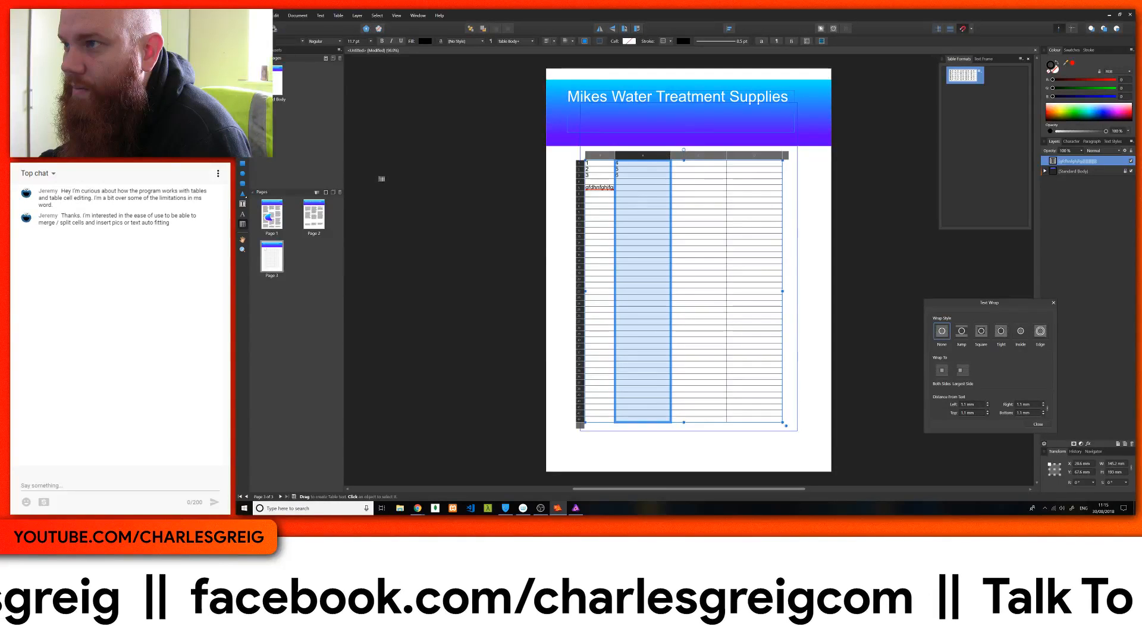
Draw a rectangle about 25 mm by 24 mm over the second column of the table and cut it
left_click(242, 164)
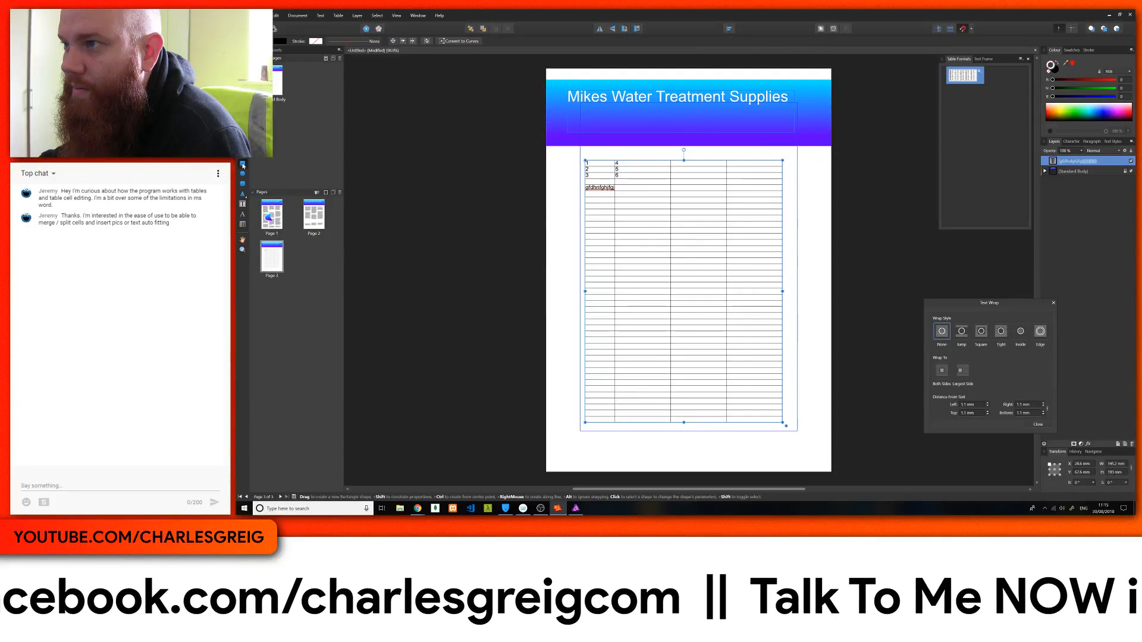
mouse_move(564, 207)
left_mouse_down()
mouse_move(597, 240)
mouse_move(618, 186)
mouse_move(654, 208)
mouse_move(648, 184)
mouse_move(654, 211)
mouse_move(617, 206)
mouse_move(642, 212)
left_mouse_up()
right_click(636, 206)
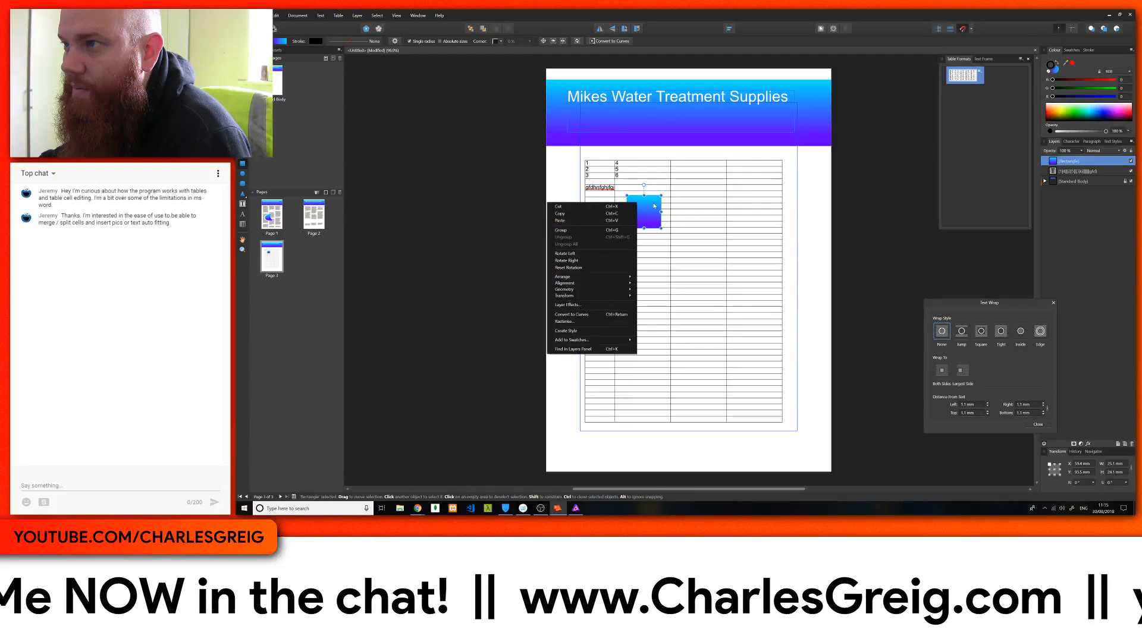
left_click(588, 206)
Try to paste the cut rectangle into a table cell near the sample text row
left_click(638, 189)
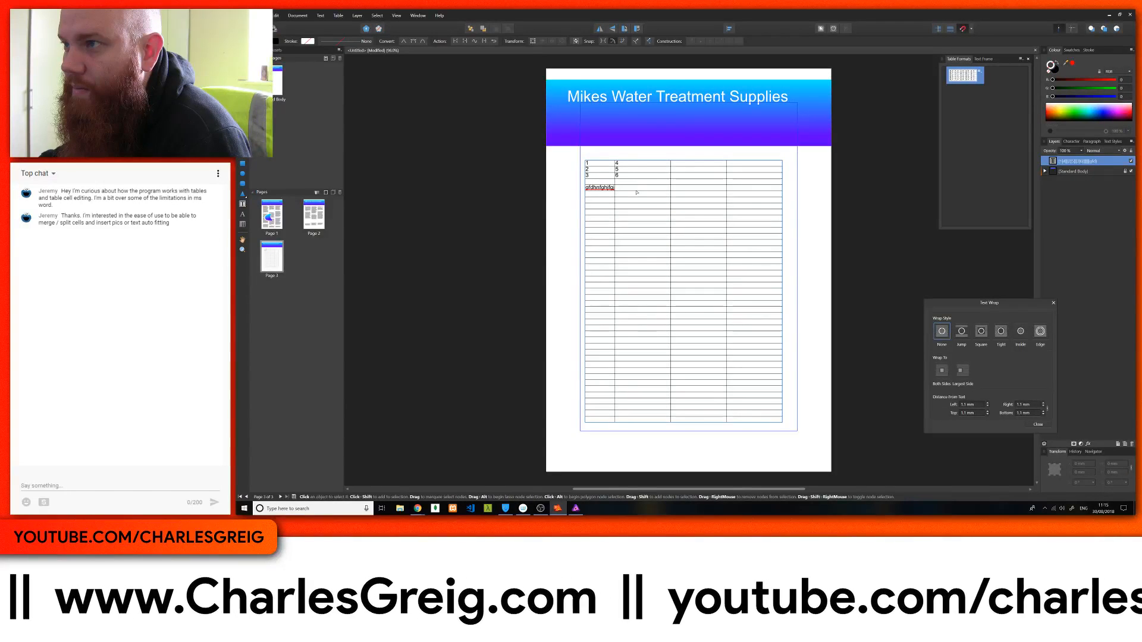
left_click(242, 225)
left_click(630, 198)
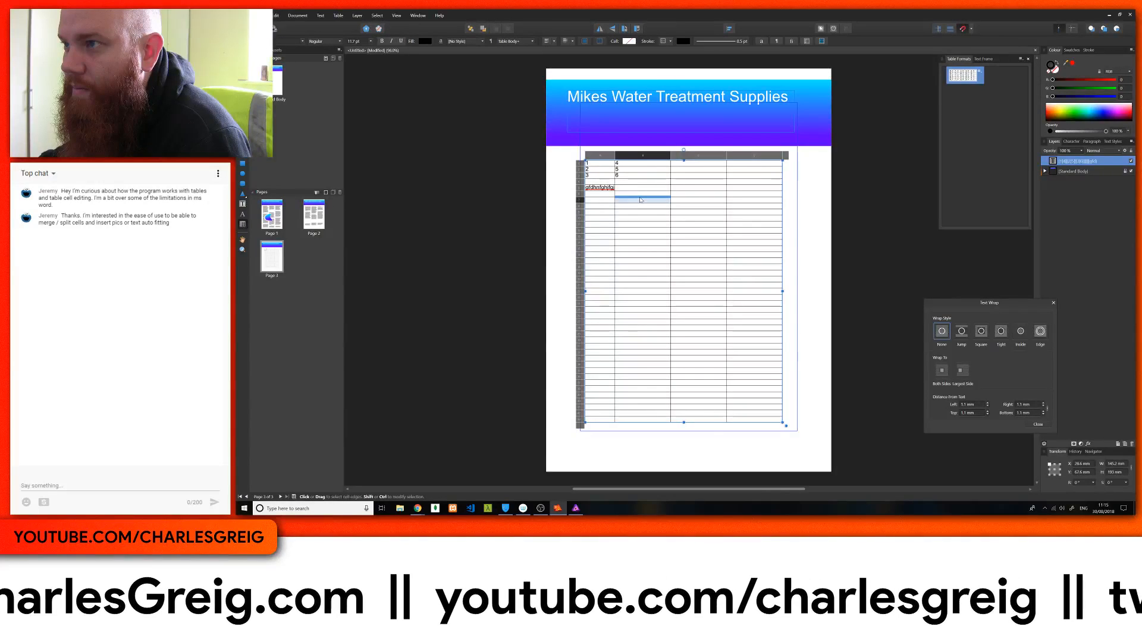
right_click(629, 207)
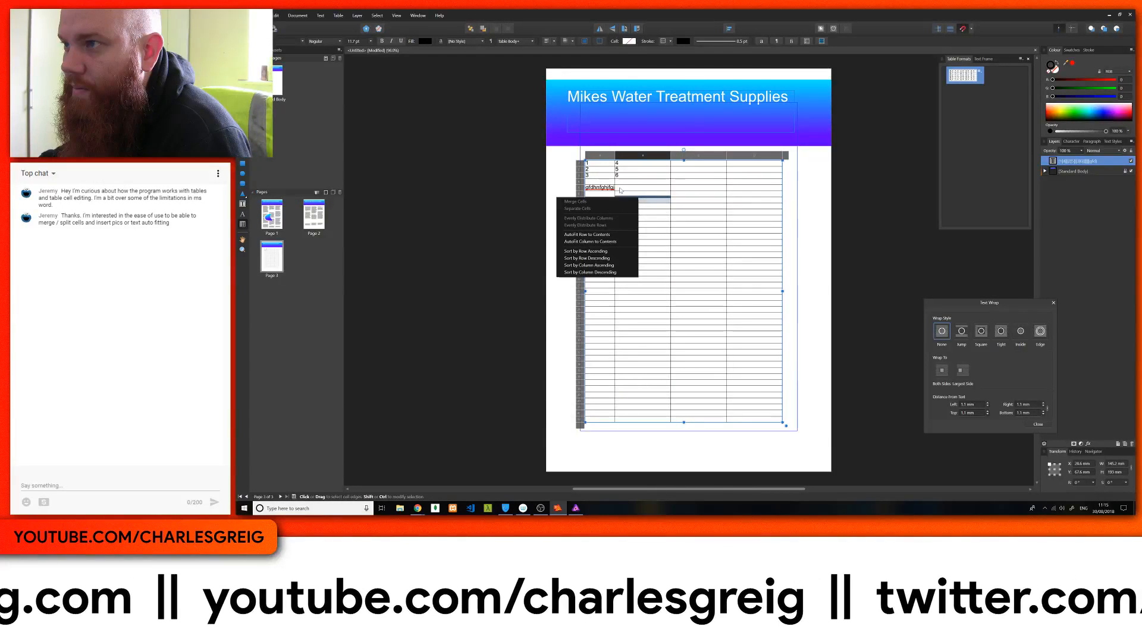
left_click(601, 190)
right_click(601, 189)
left_click(612, 191)
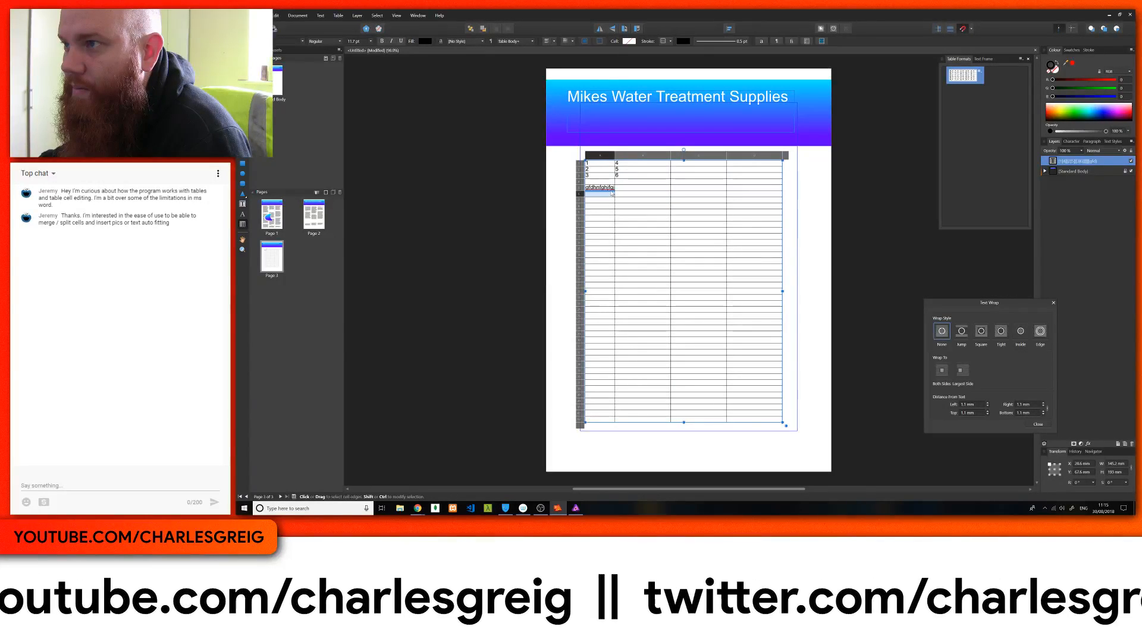
right_click(612, 191)
left_click_drag(658, 194, 657, 218)
left_click(612, 189)
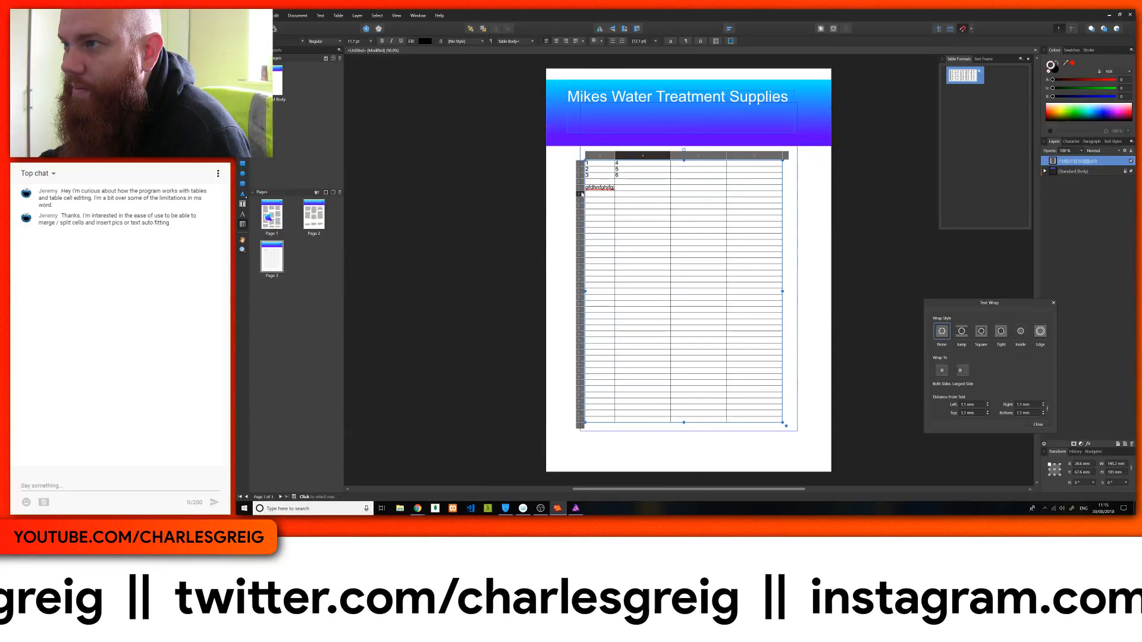
Enlarge the sample text row and the row above it, then reduce the table's overall height to about 127 mm
left_click_drag(581, 195, 581, 231)
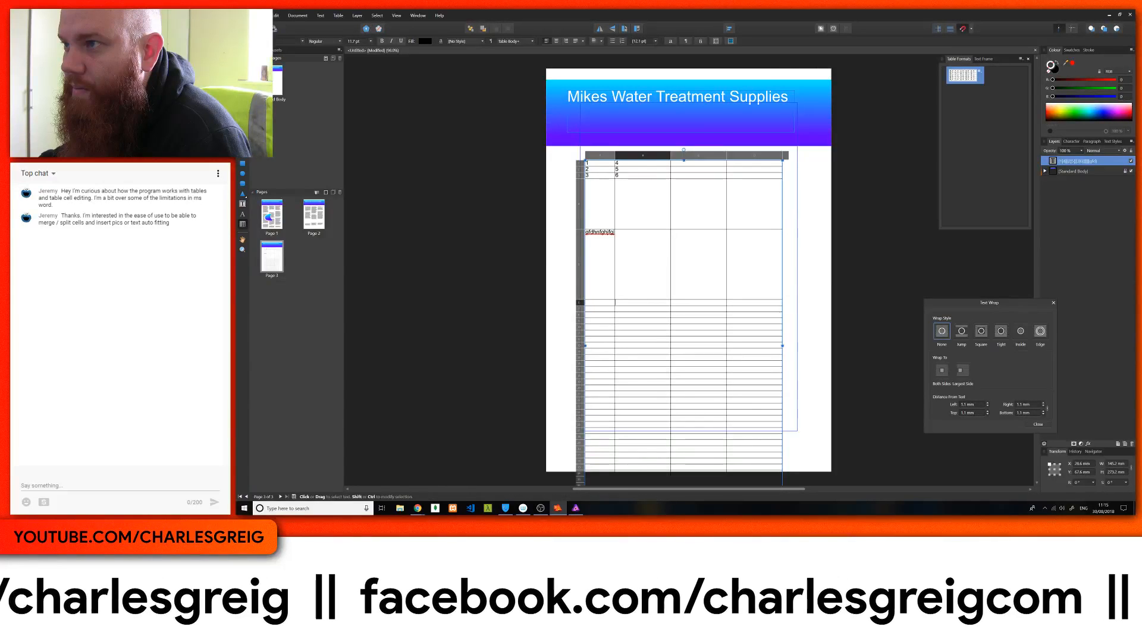
mouse_move(684, 469)
left_mouse_down()
mouse_move(693, 215)
mouse_move(689, 257)
left_mouse_up()
left_click(683, 455)
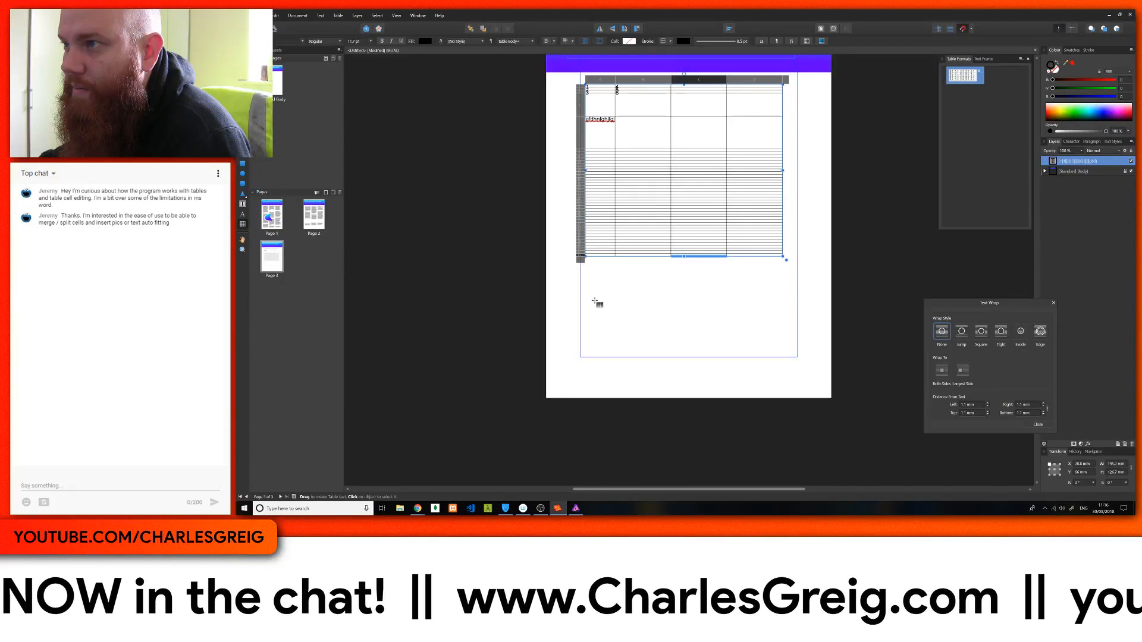
Draw a two-column table about 74 mm wide below the existing one, and undo the extra small table drawn above it
left_click_drag(594, 301, 696, 376)
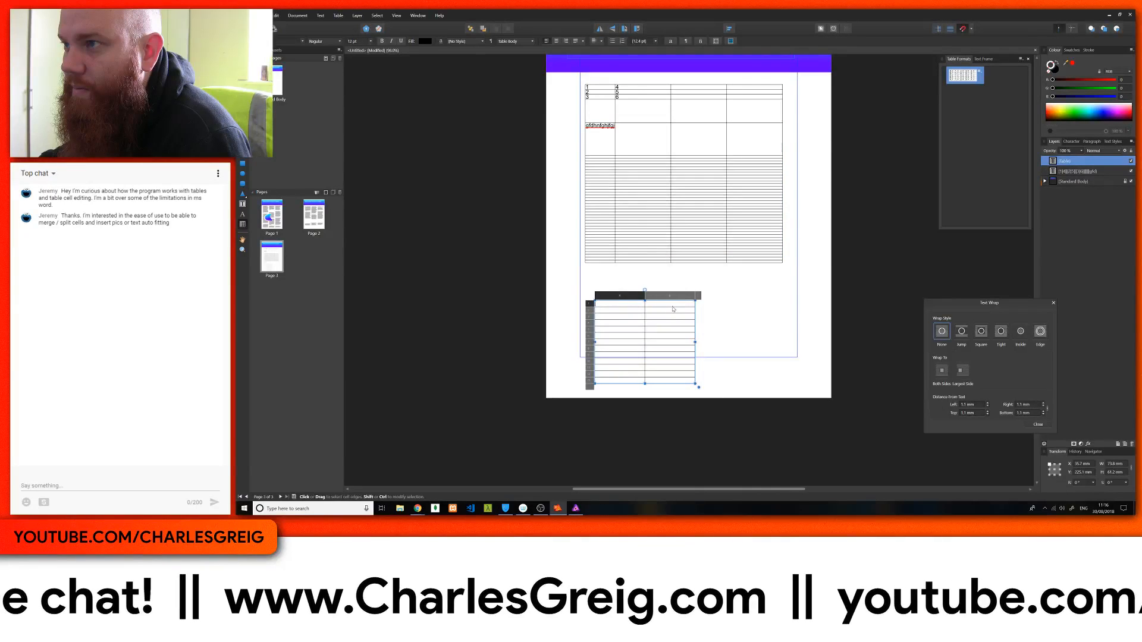
left_click_drag(588, 272, 619, 289)
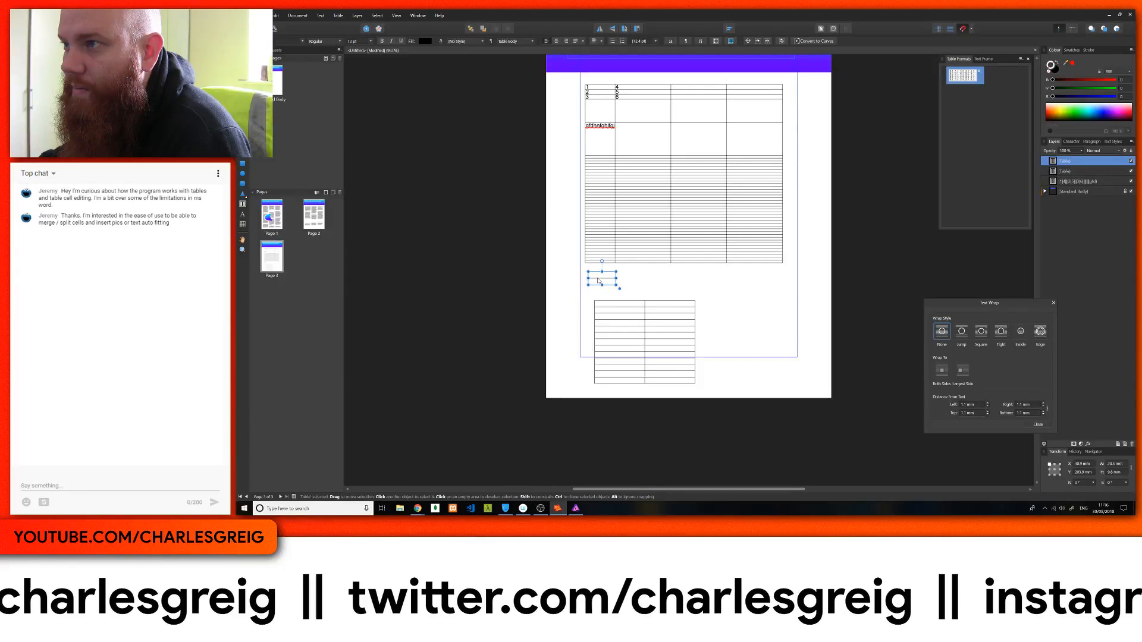
key("ctrl+z")
Move the new table up beneath the first one and stretch it across the page margins to about 160 mm by 78 mm
left_click_drag(642, 308, 634, 292)
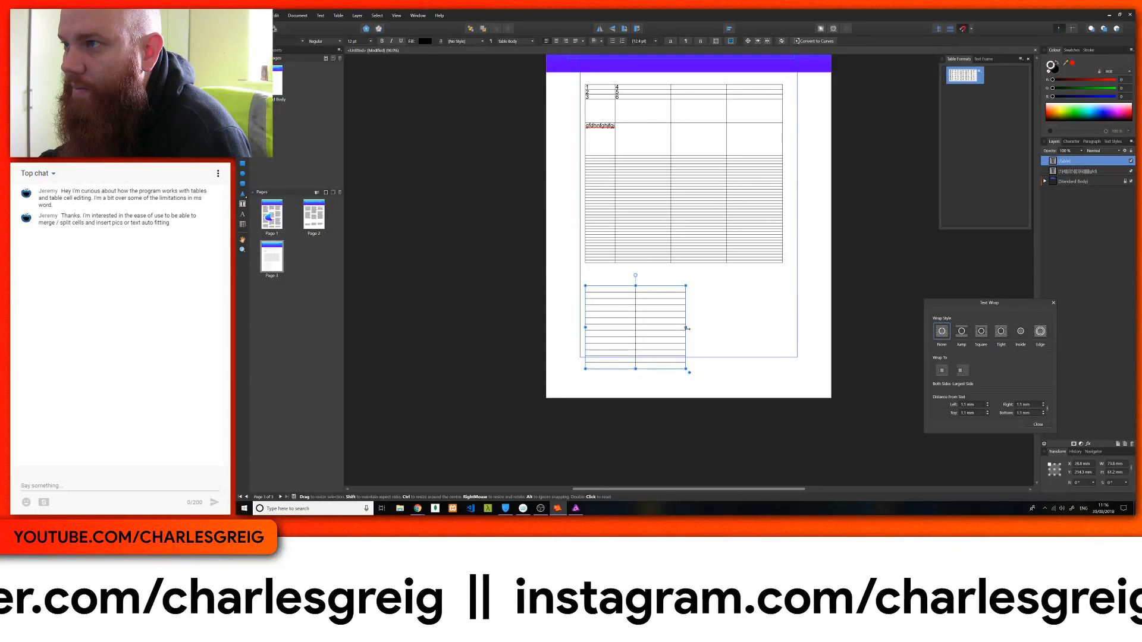
mouse_move(687, 327)
left_mouse_down()
mouse_move(805, 330)
mouse_move(653, 337)
mouse_move(700, 337)
left_mouse_up()
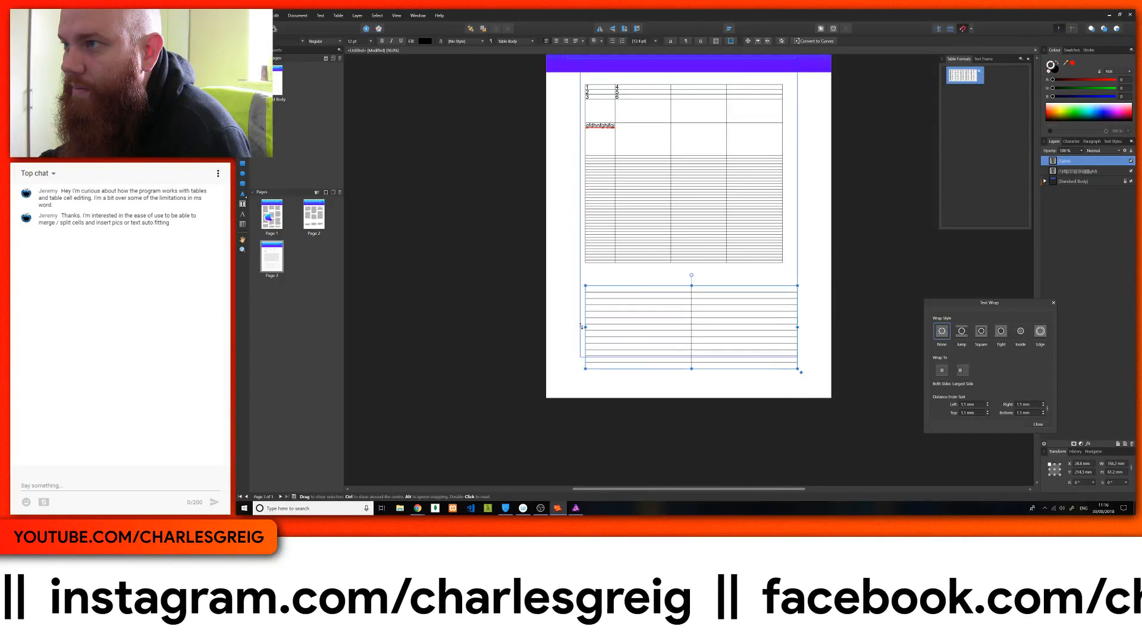
left_click_drag(585, 327, 580, 327)
left_click_drag(689, 286, 689, 275)
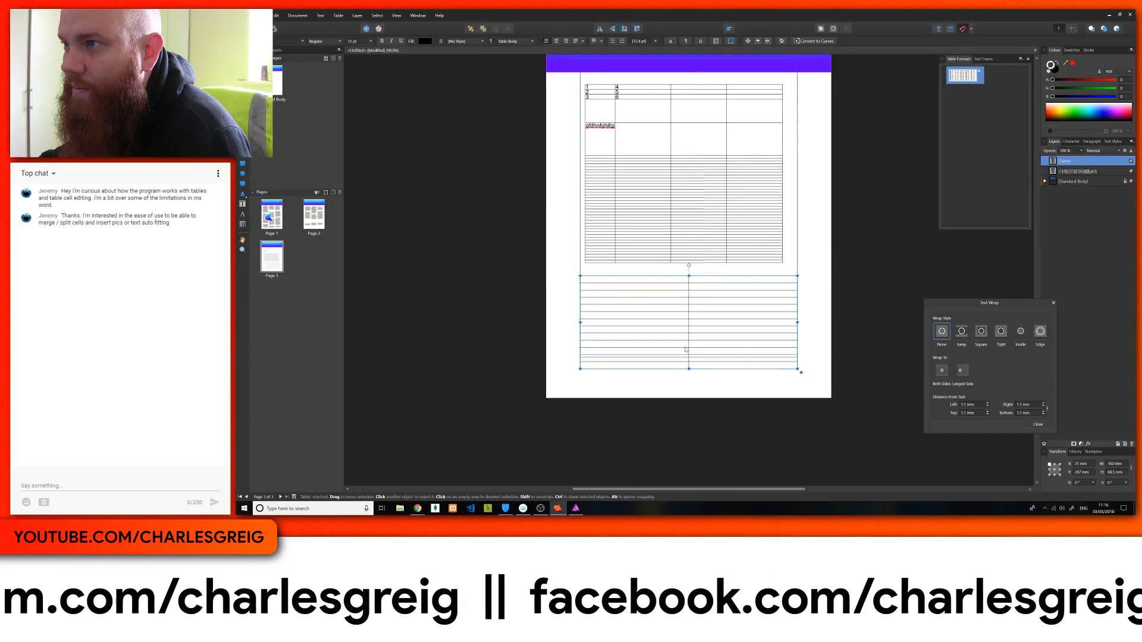
left_click_drag(688, 368, 689, 381)
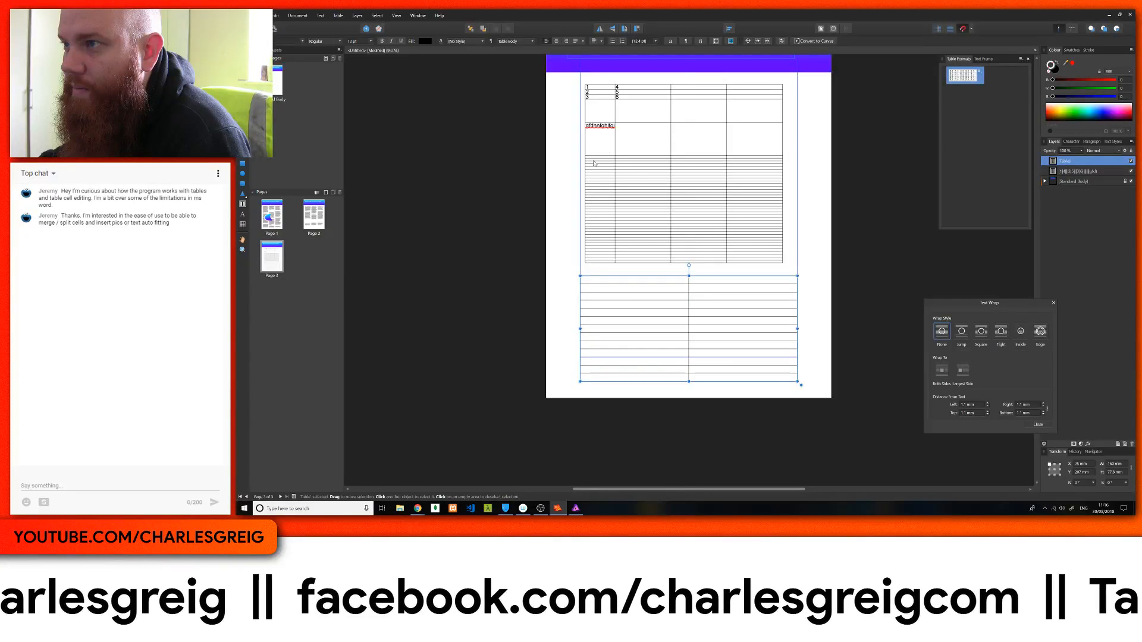
Merge the cells holding the numbers 1 to 6 in the first two columns of the upper table
left_click(639, 165)
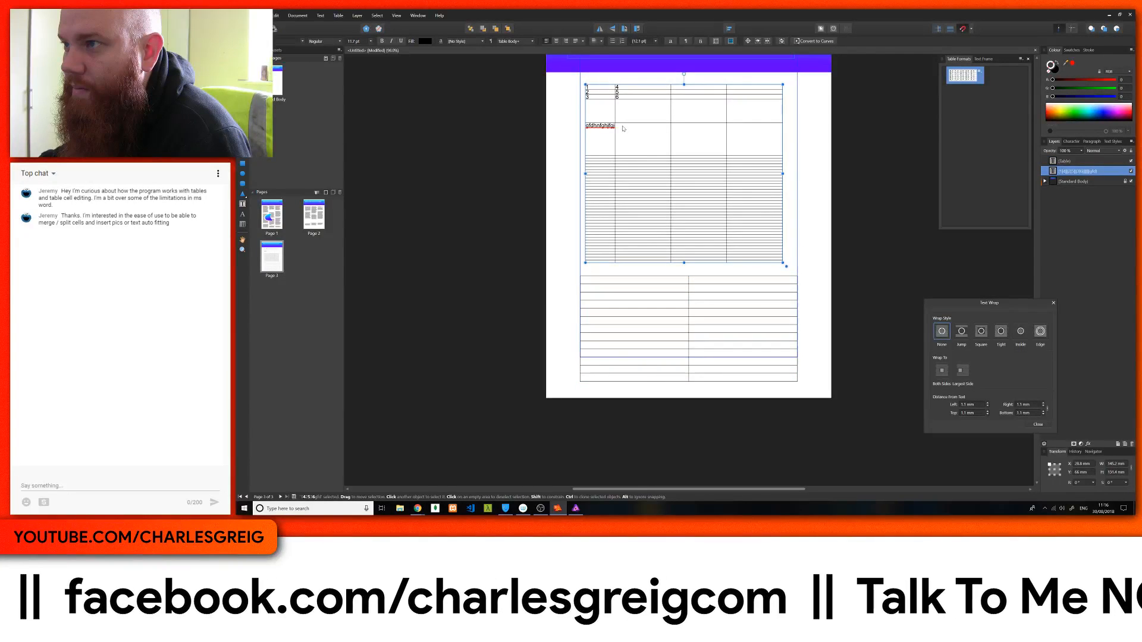
double_click(603, 89)
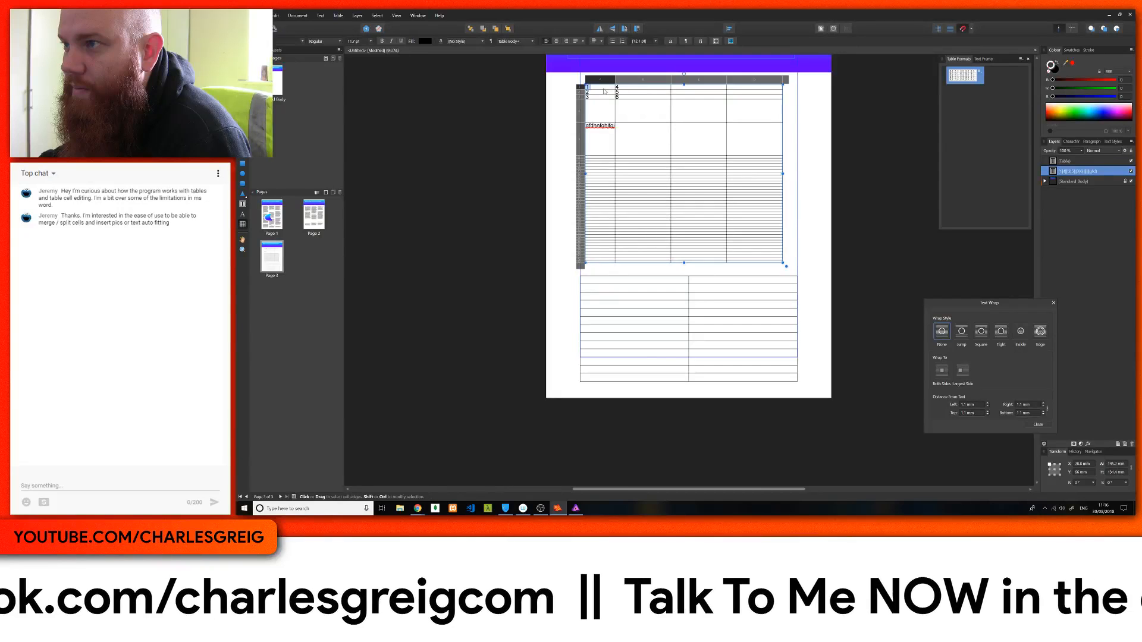
left_click_drag(592, 87, 645, 96)
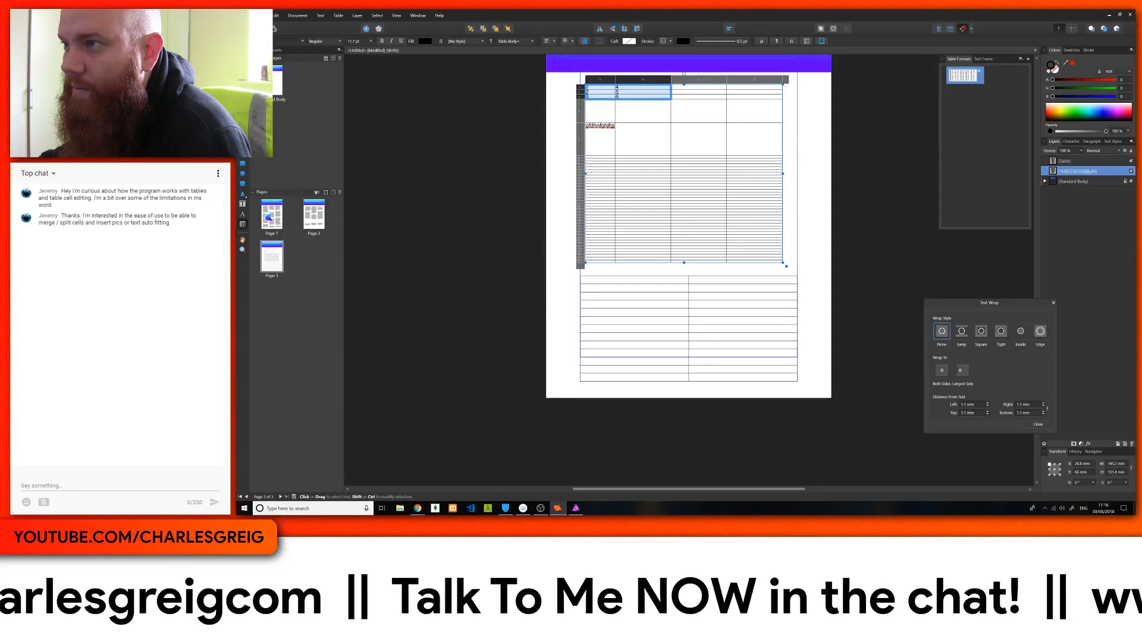
right_click(597, 94)
left_click(573, 99)
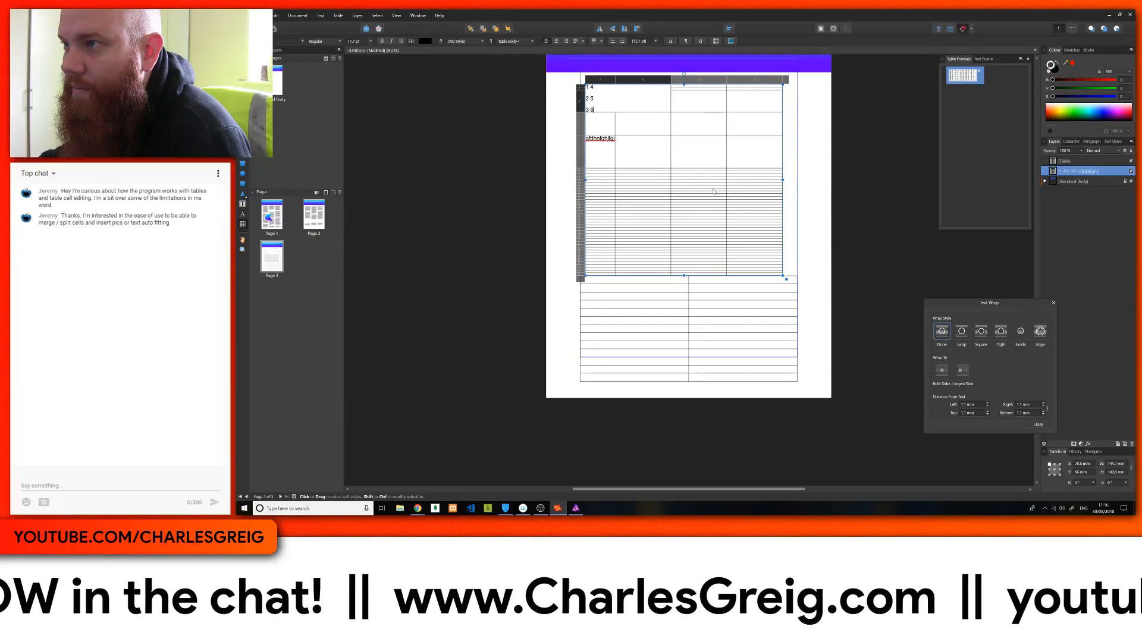
Merge two separate blocks of blank cells across the middle two columns of the upper table
left_click_drag(714, 192, 657, 157)
right_click(657, 157)
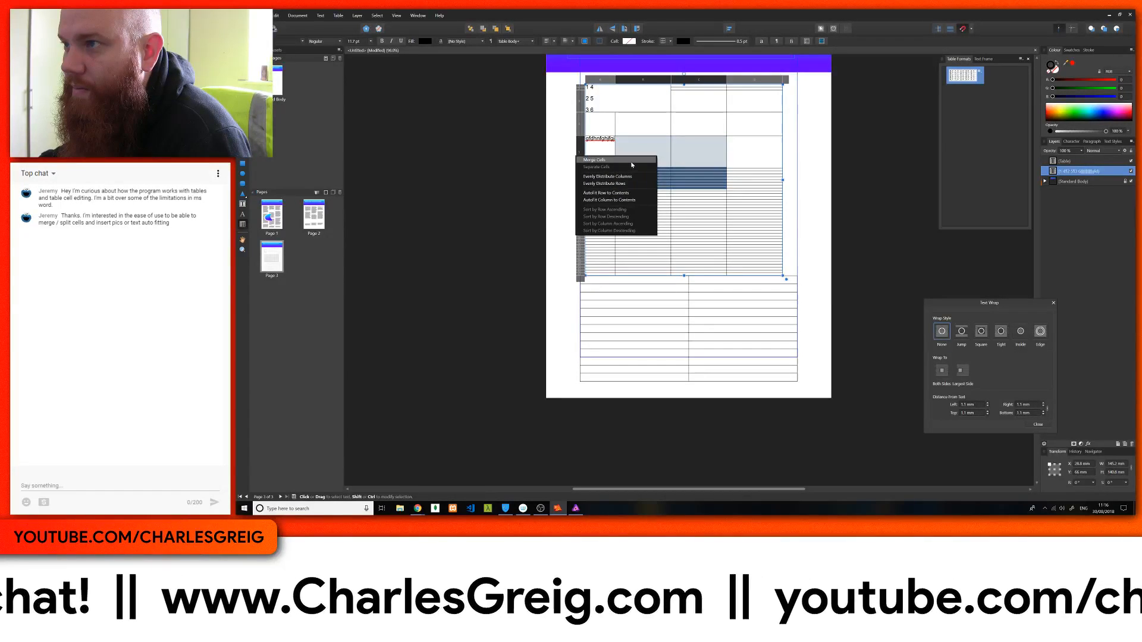
left_click(631, 164)
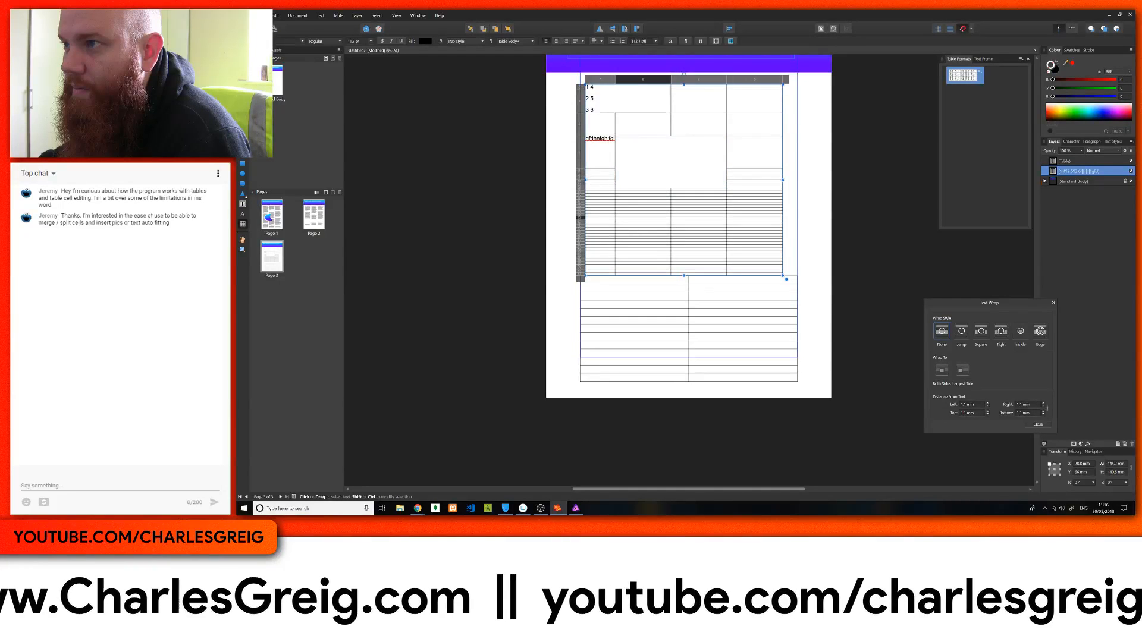
left_click_drag(717, 242, 621, 216)
right_click(633, 227)
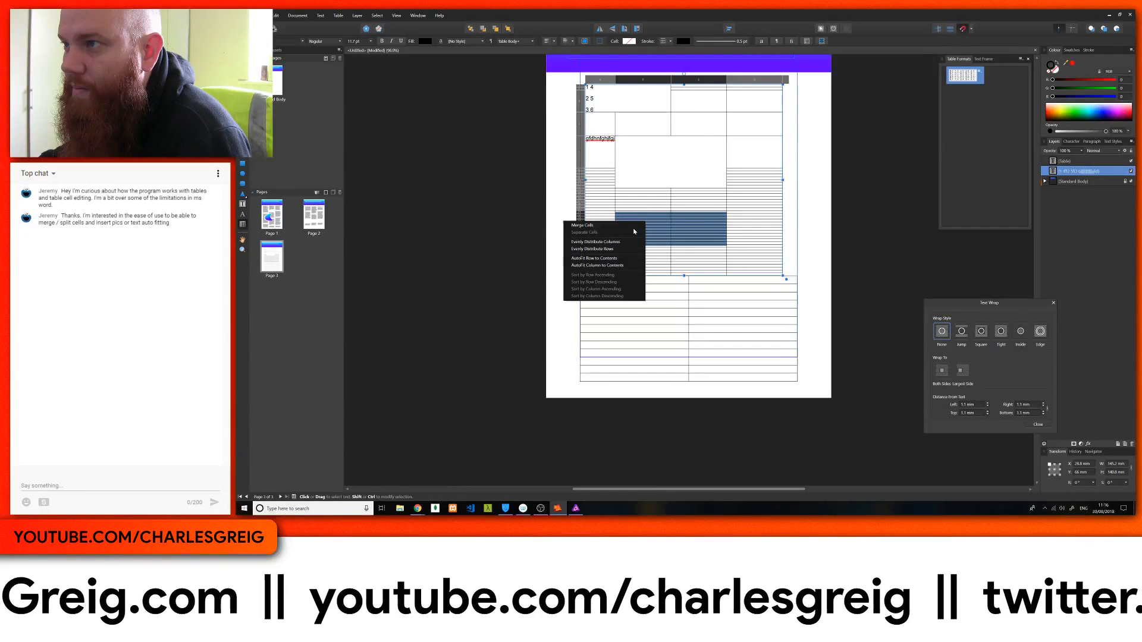
left_click(626, 226)
Merge the cells of rows four to six across both columns of the lower table
left_click_drag(744, 321, 633, 304)
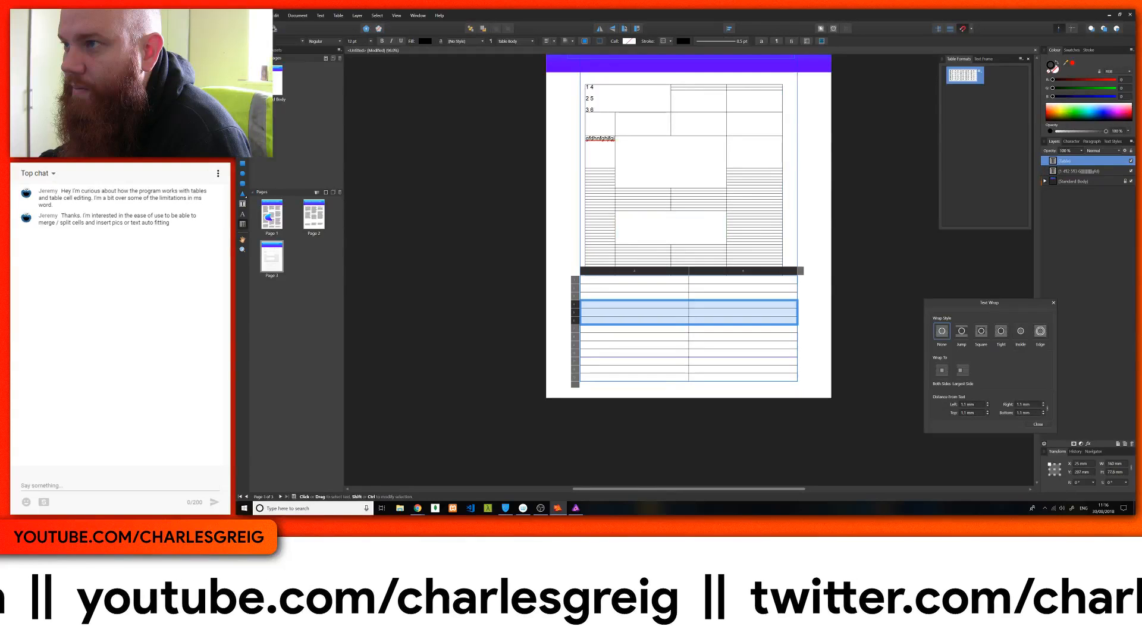
right_click(658, 321)
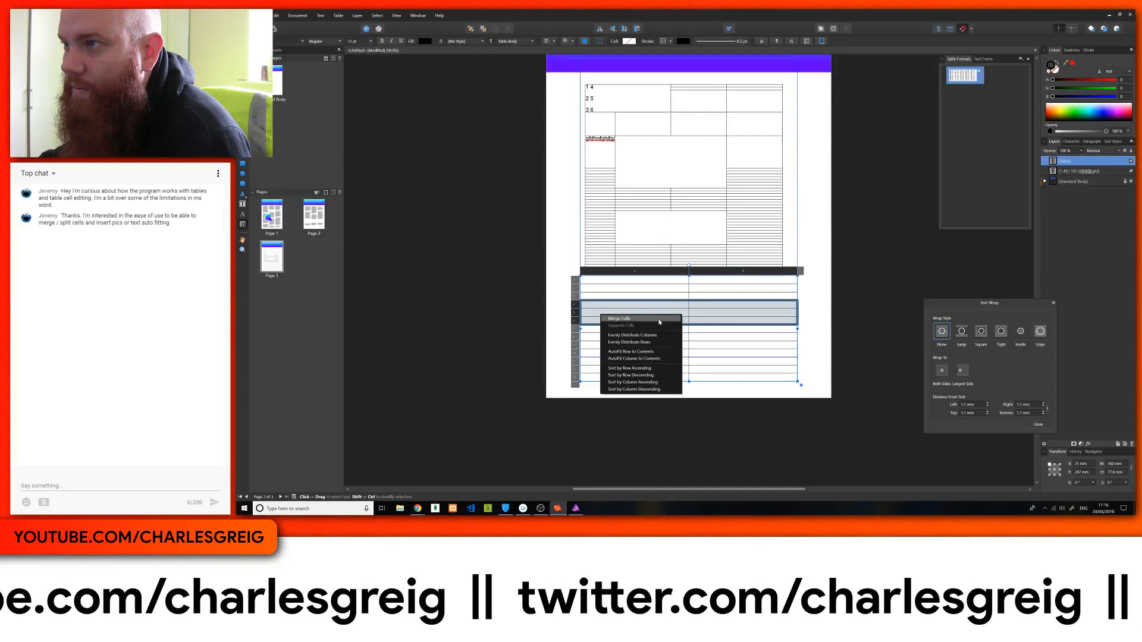
left_click(658, 322)
Try to separate the lower merged block of blank cells in the upper table
left_click(616, 213)
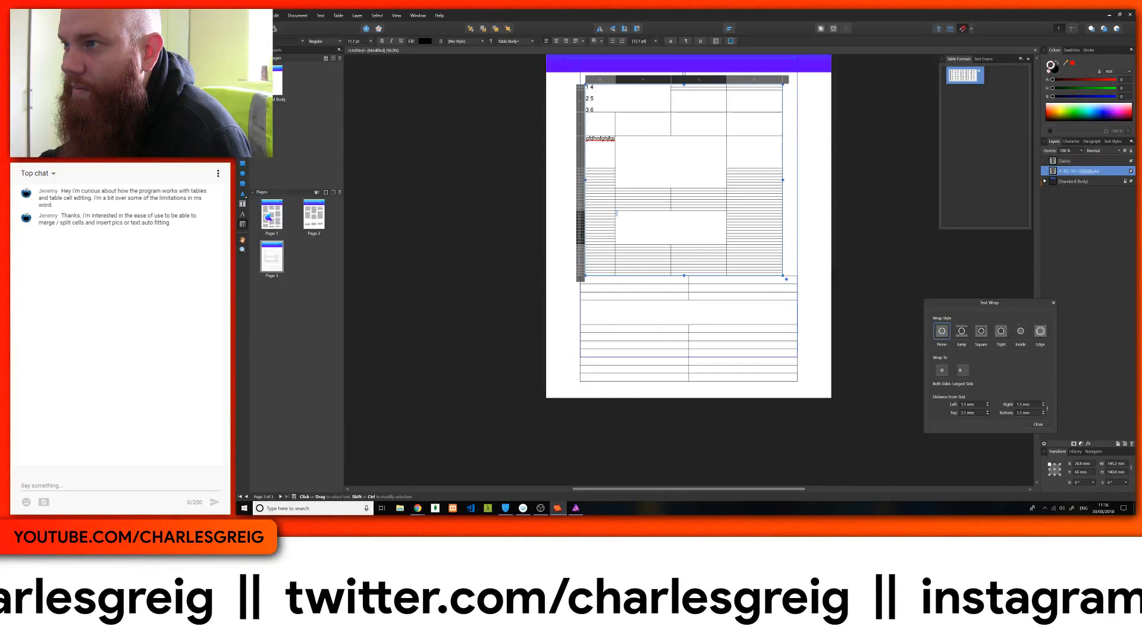
right_click(640, 224)
left_click(659, 213)
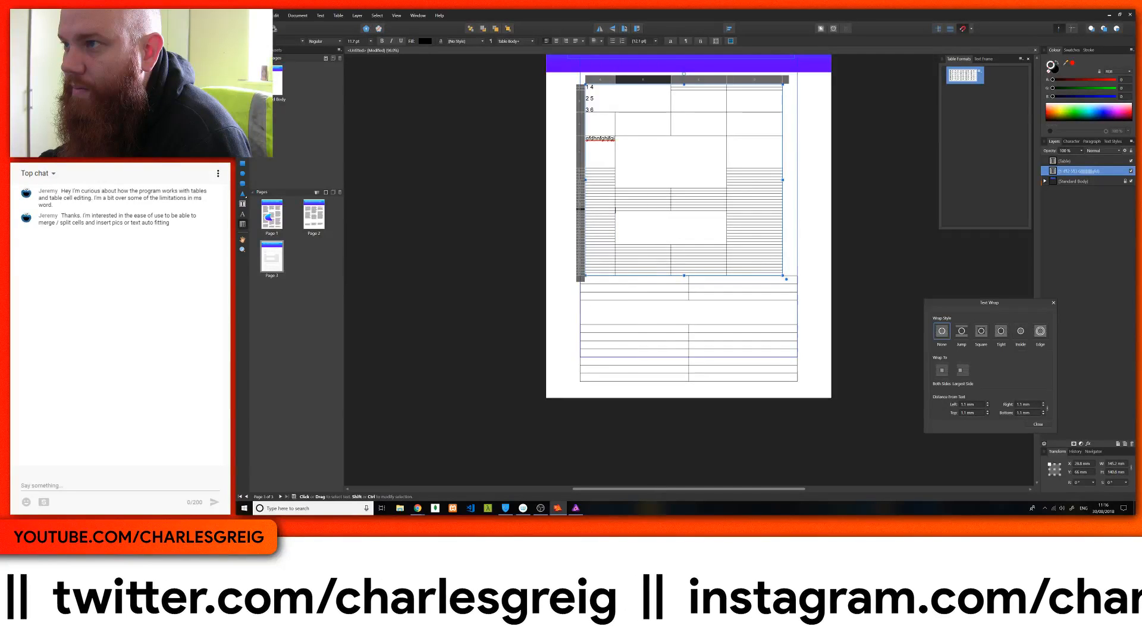
right_click(643, 226)
left_click(666, 250)
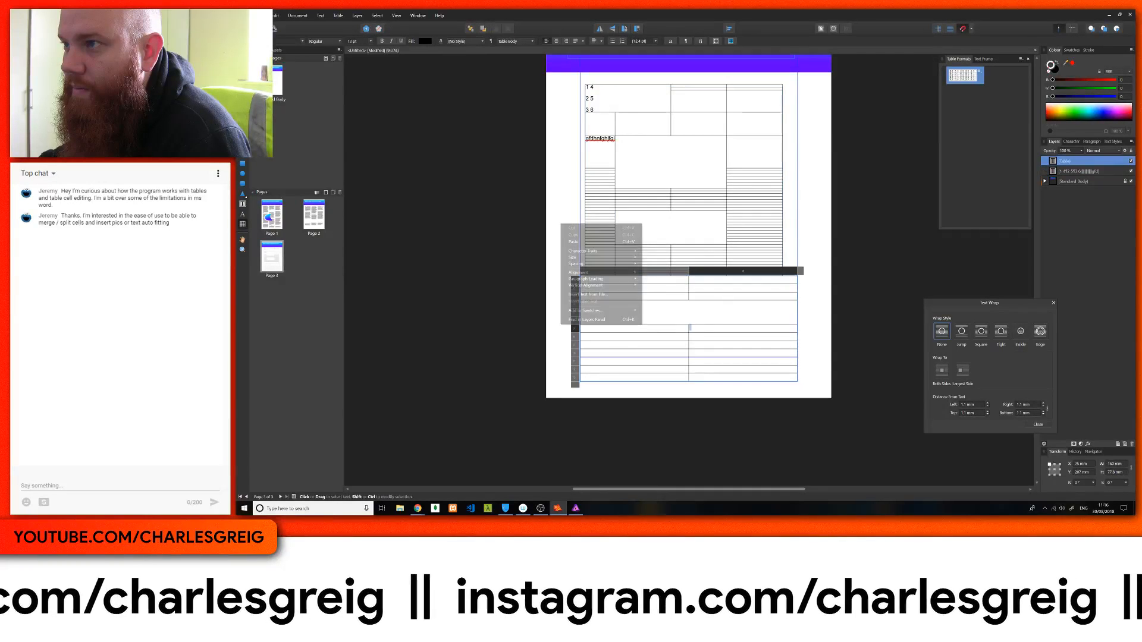
Separate the merged block in the lower table back into individual cells
left_click_drag(744, 338, 666, 331)
right_click(666, 331)
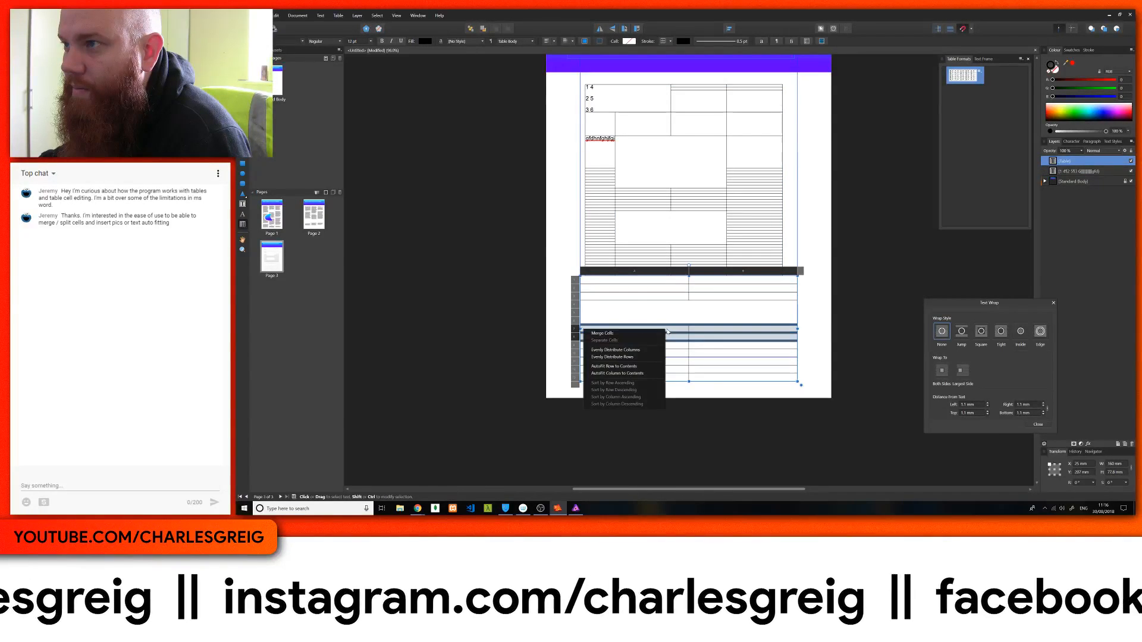
left_click(712, 332)
left_click_drag(623, 291, 623, 321)
right_click(623, 313)
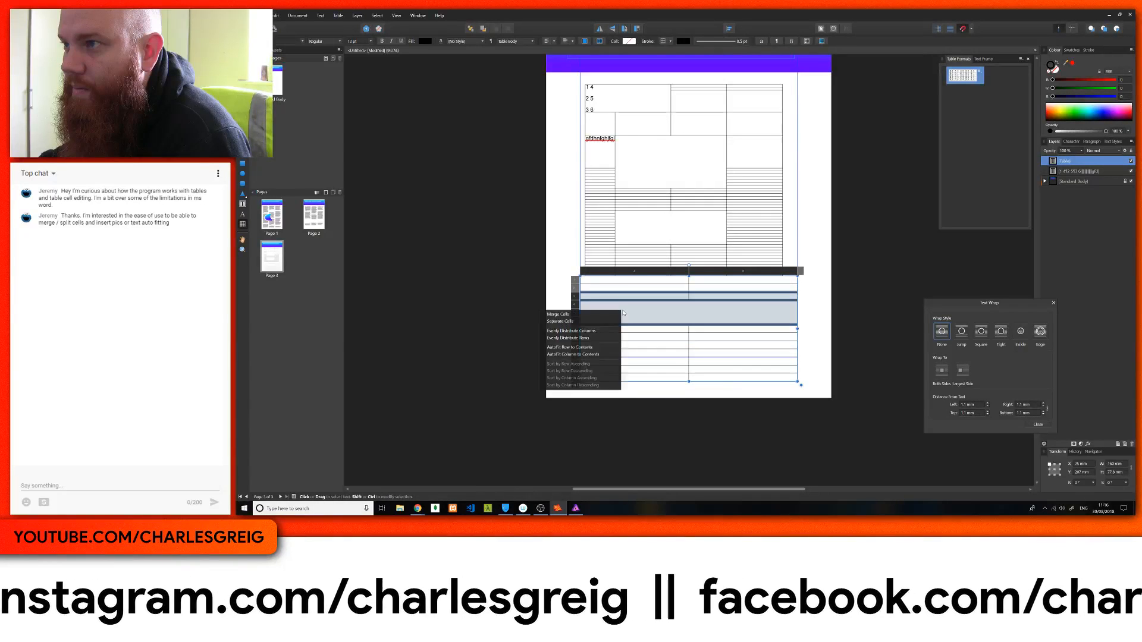
left_click(595, 321)
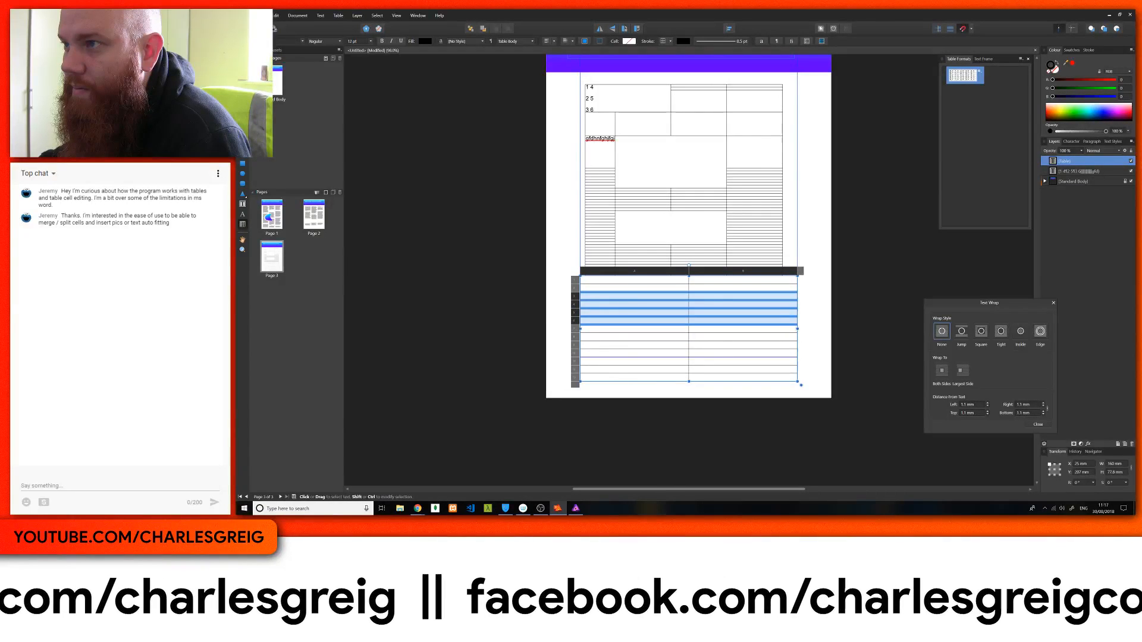
Separate the lower merged block of blank cells in the upper table
left_click(699, 247)
left_click_drag(699, 247, 618, 214)
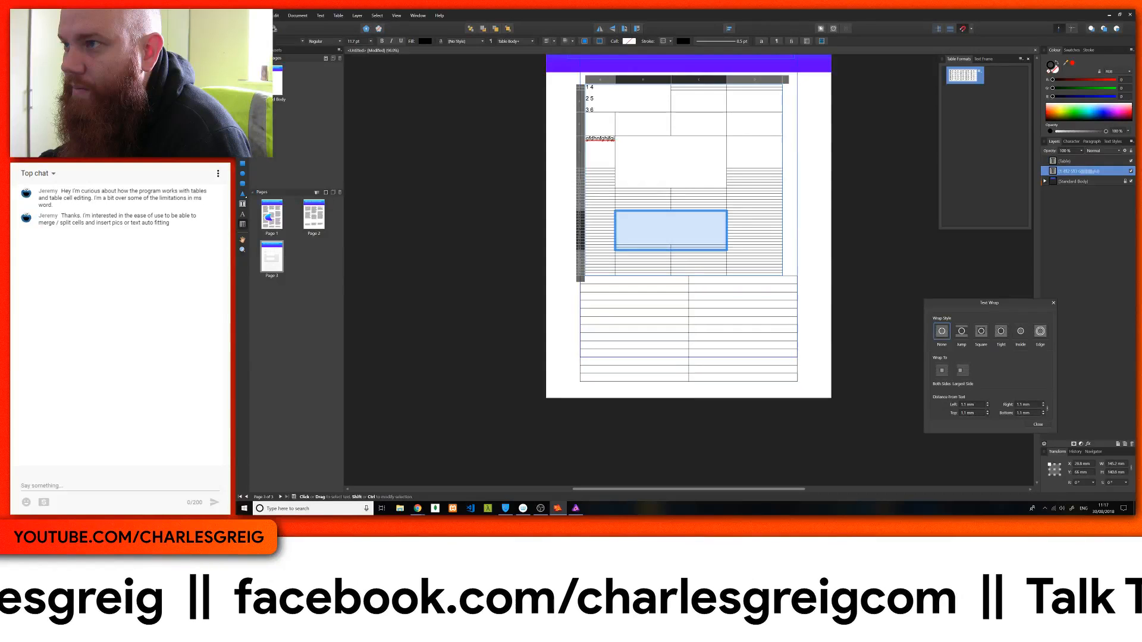
right_click(566, 222)
left_click(623, 232)
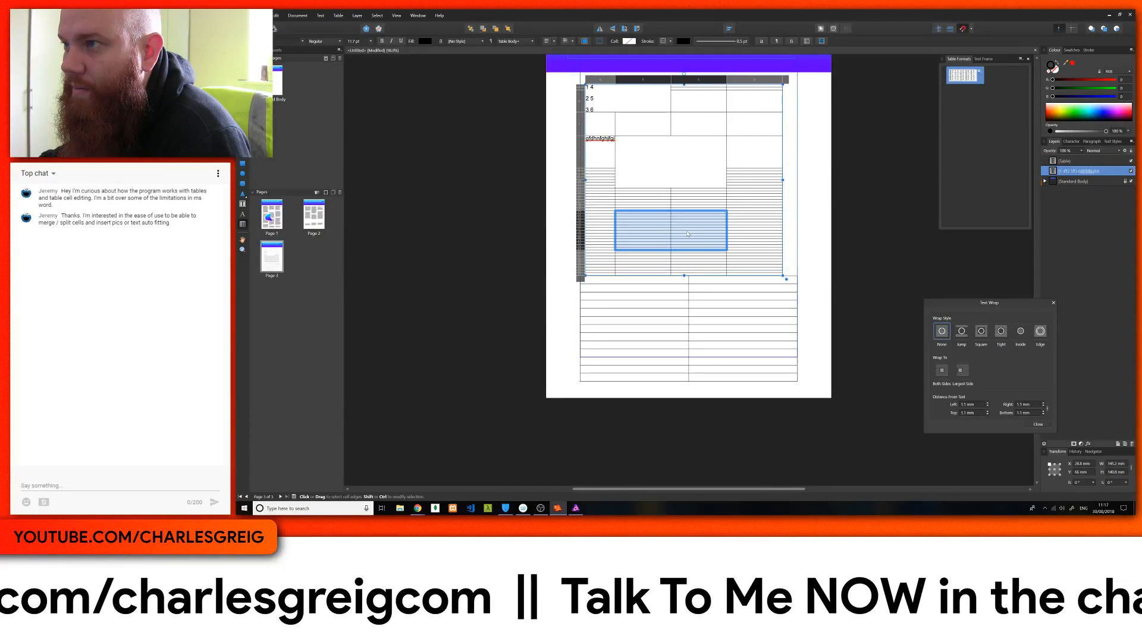
Separate the upper merged block of blank cells in the upper table back into individual cells
left_click_drag(788, 191, 632, 150)
right_click(632, 150)
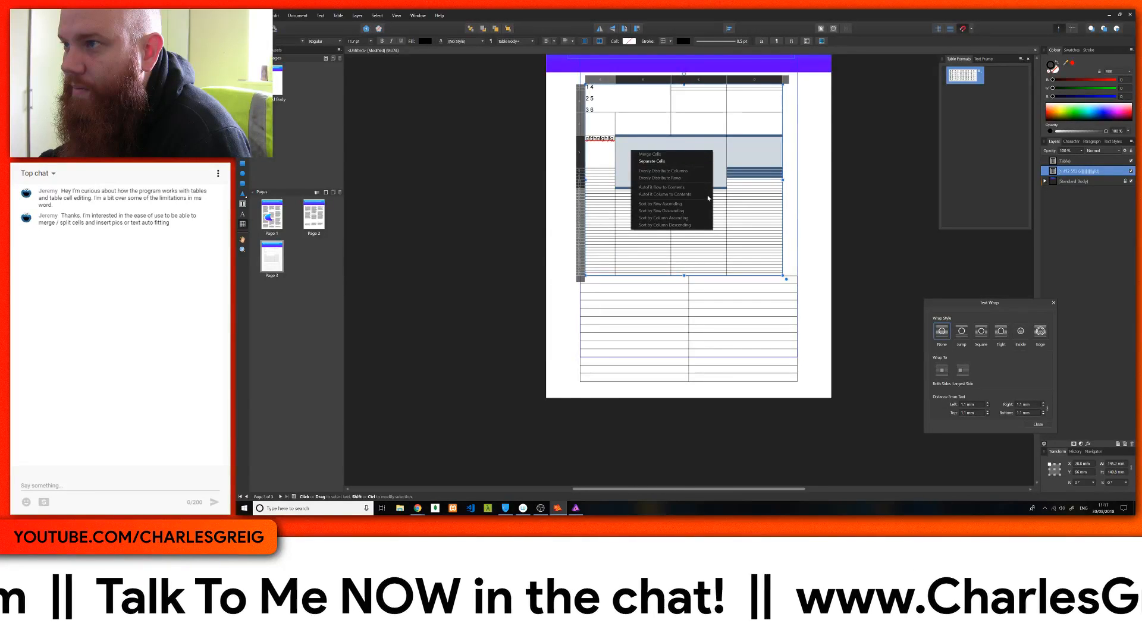
left_click(650, 162)
left_click(657, 206)
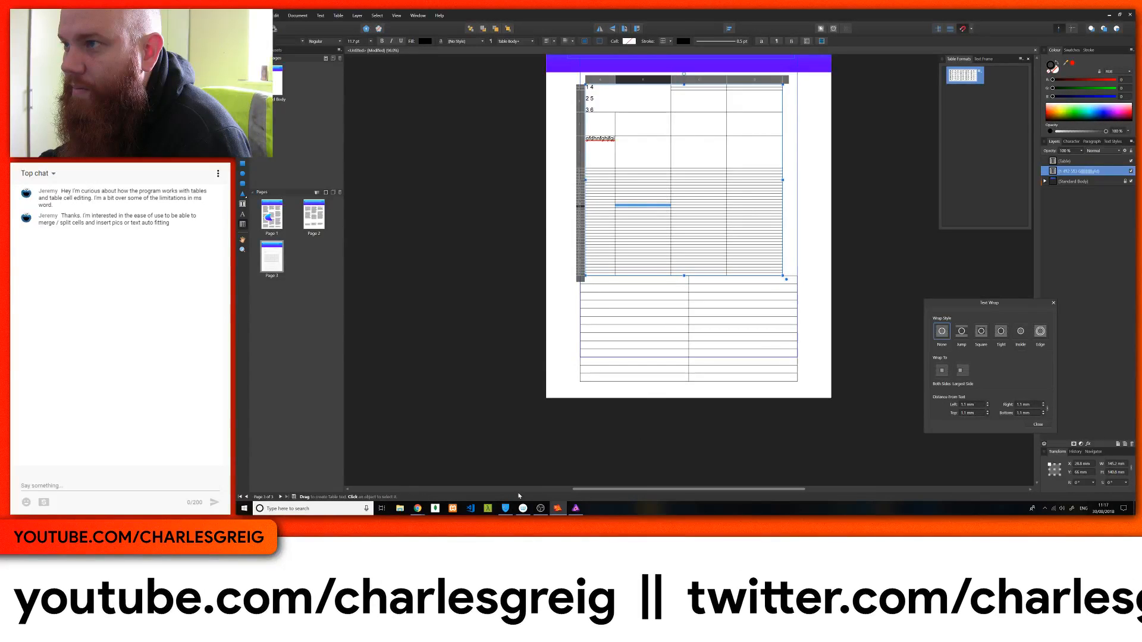
Switch to the Lorem Ipsum web page and copy the single paragraph starting "Proin vitae pharetra orci"
mouse_move(418, 508)
left_click(488, 476)
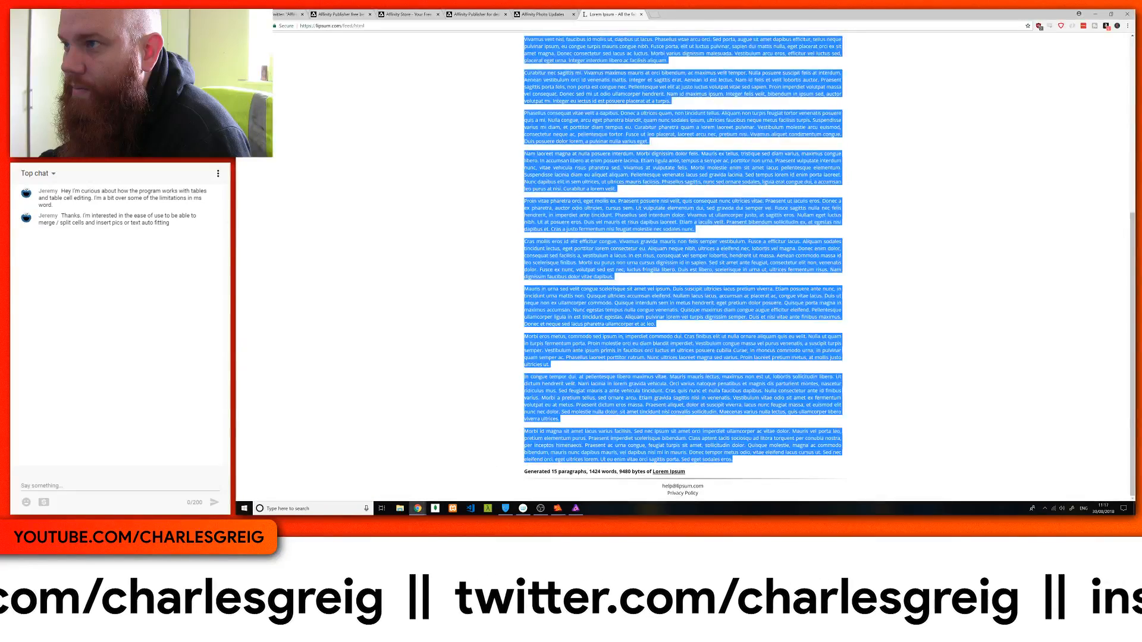
mouse_move(700, 242)
left_mouse_down()
mouse_move(524, 242)
mouse_move(537, 208)
mouse_move(696, 231)
left_mouse_up()
right_click(645, 226)
left_click(661, 229)
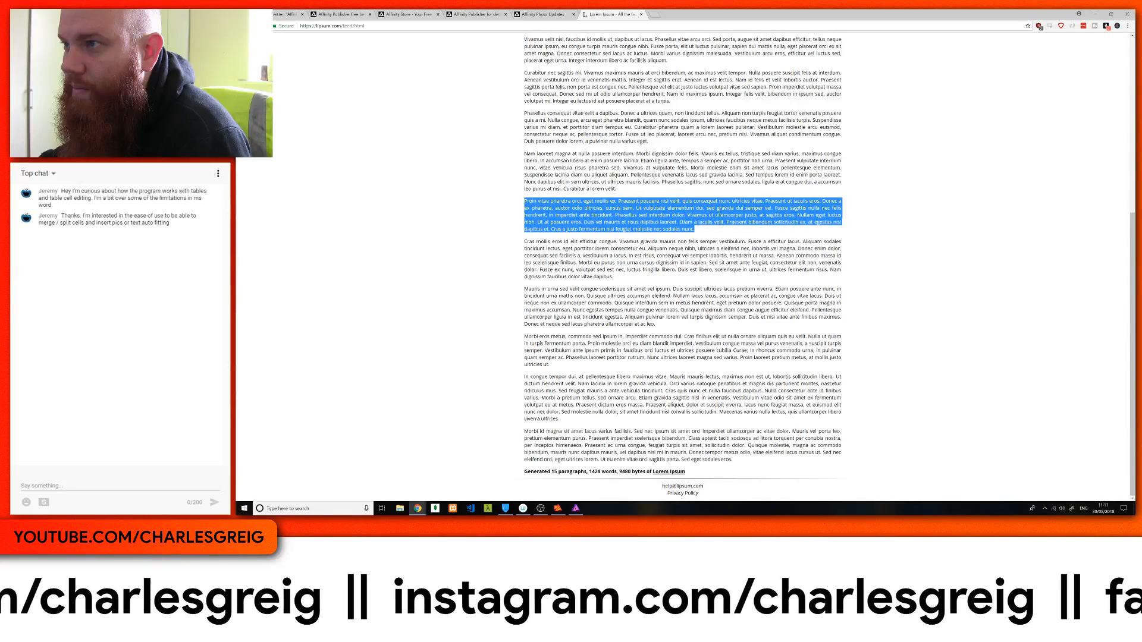
Switch back to Affinity Publisher and paste the copied paragraph into the first-column, fourth-row cell of the lower table
left_click(557, 508)
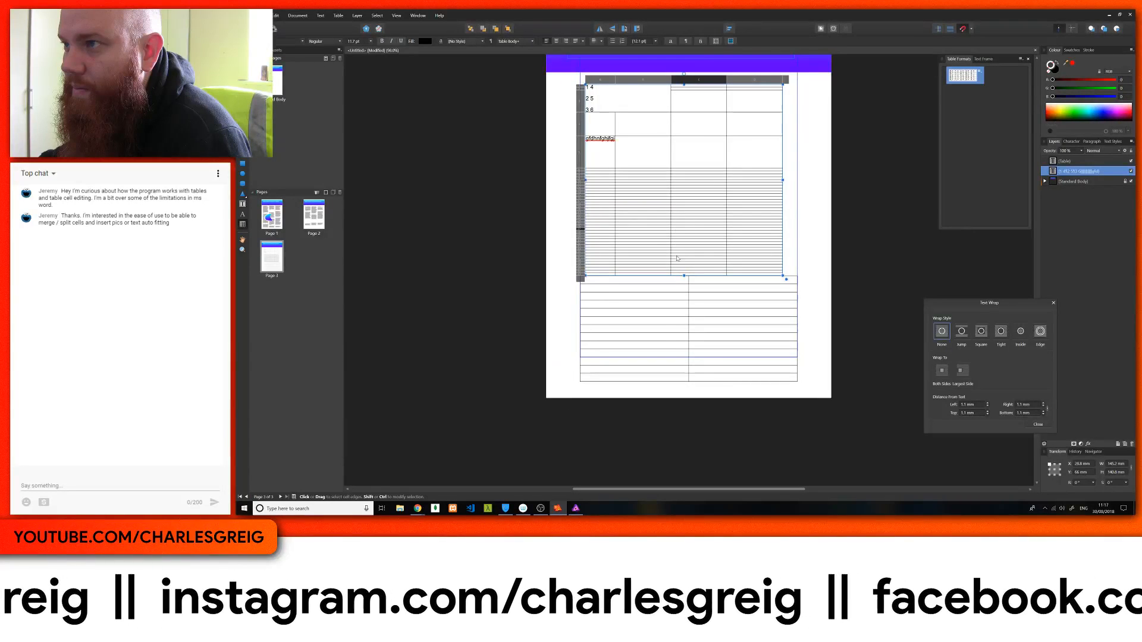
left_click(660, 303)
right_click(668, 306)
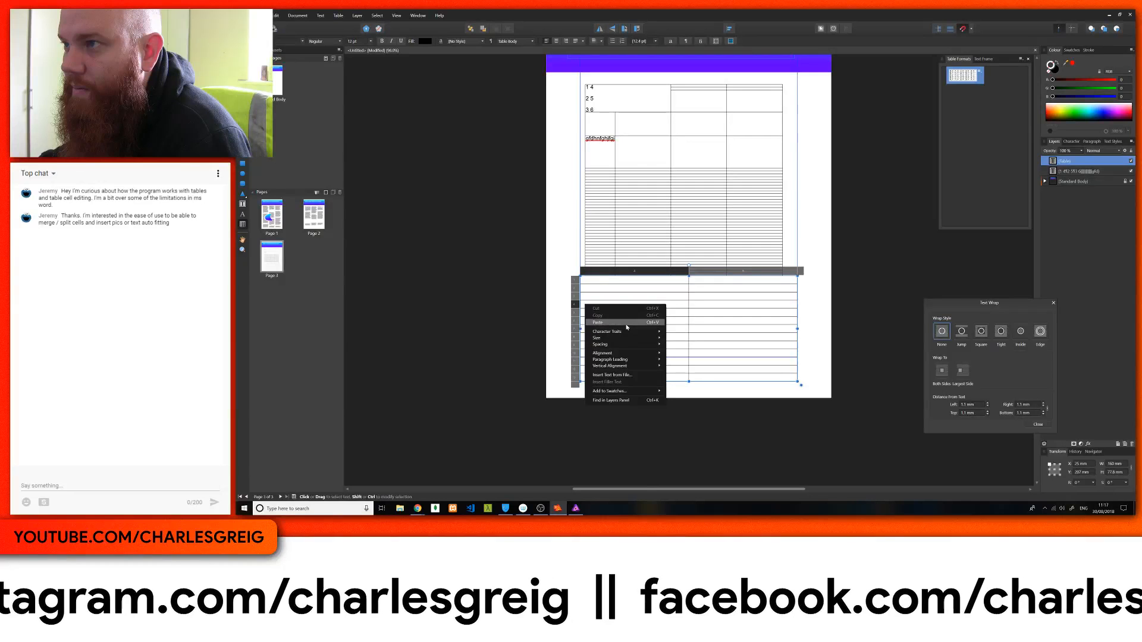
left_click(597, 322)
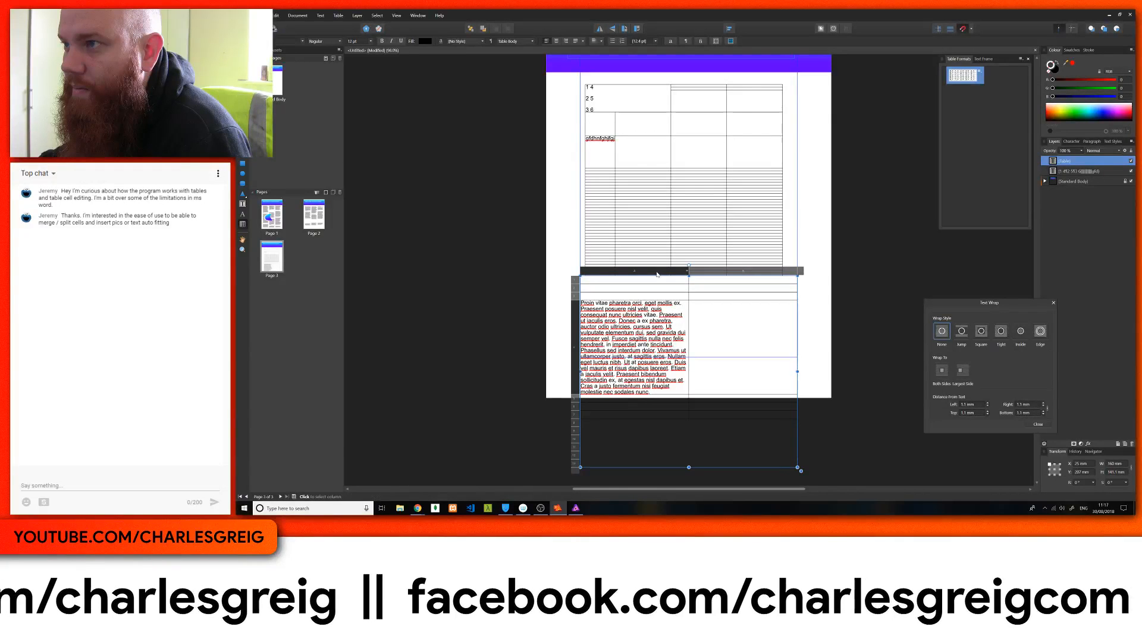
Autofit the first column of the lower table to its contents
right_click(553, 335)
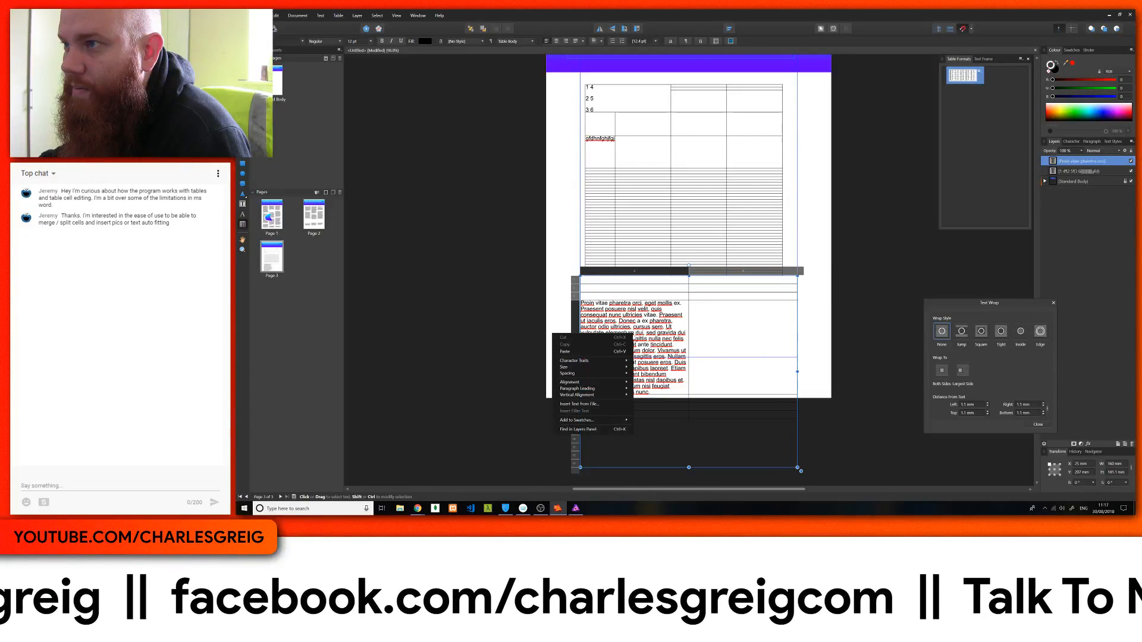
right_click(652, 291)
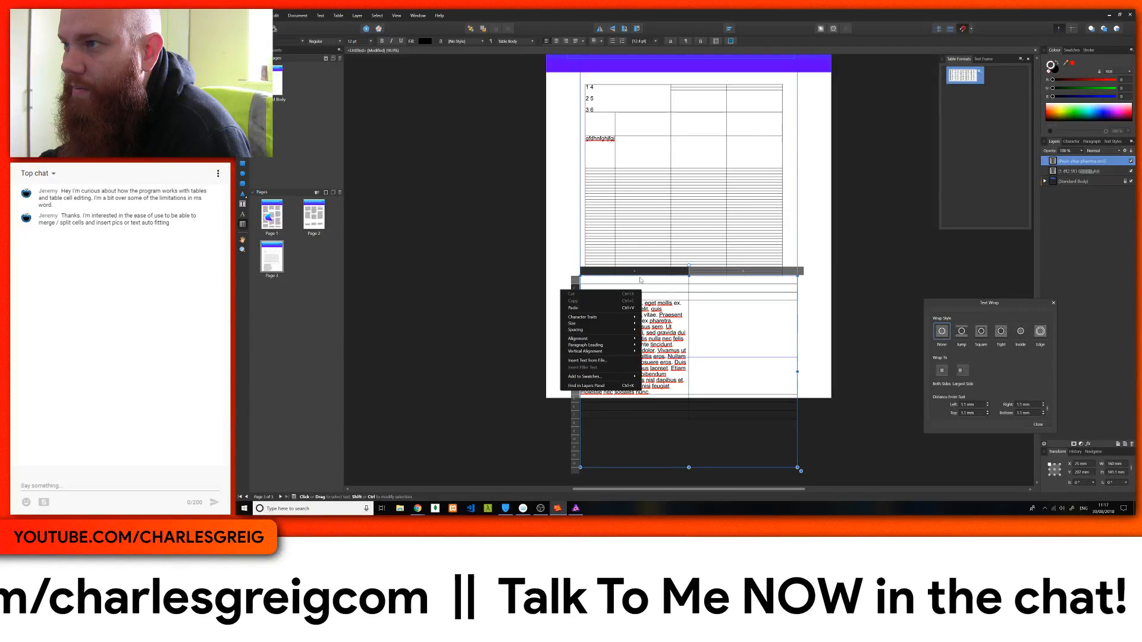
right_click(640, 273)
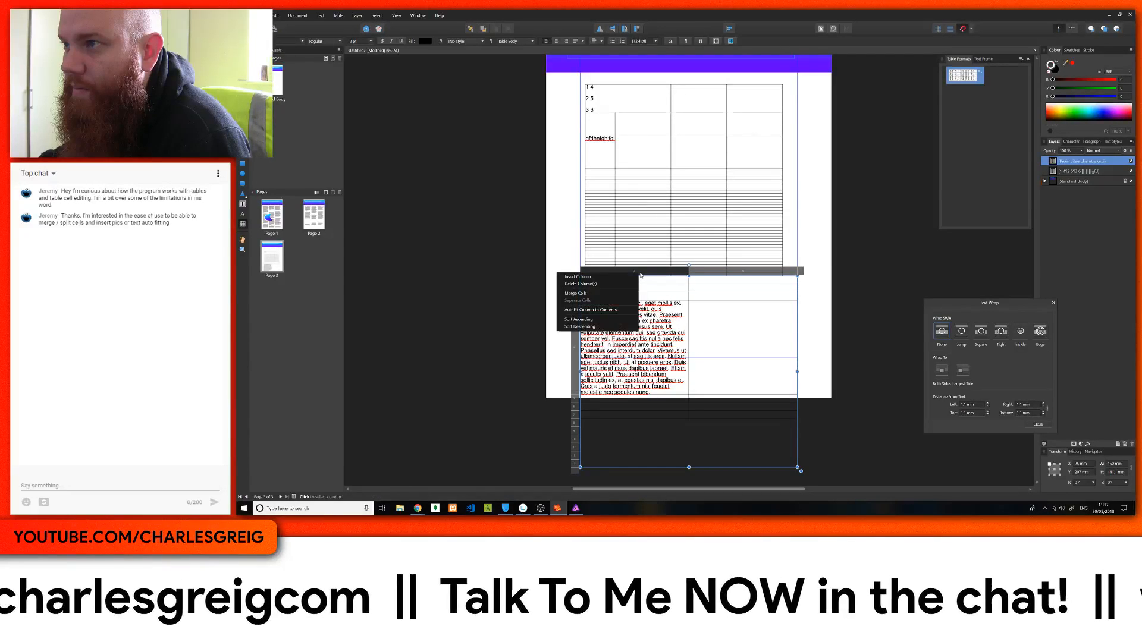
left_click(600, 310)
left_click(666, 279)
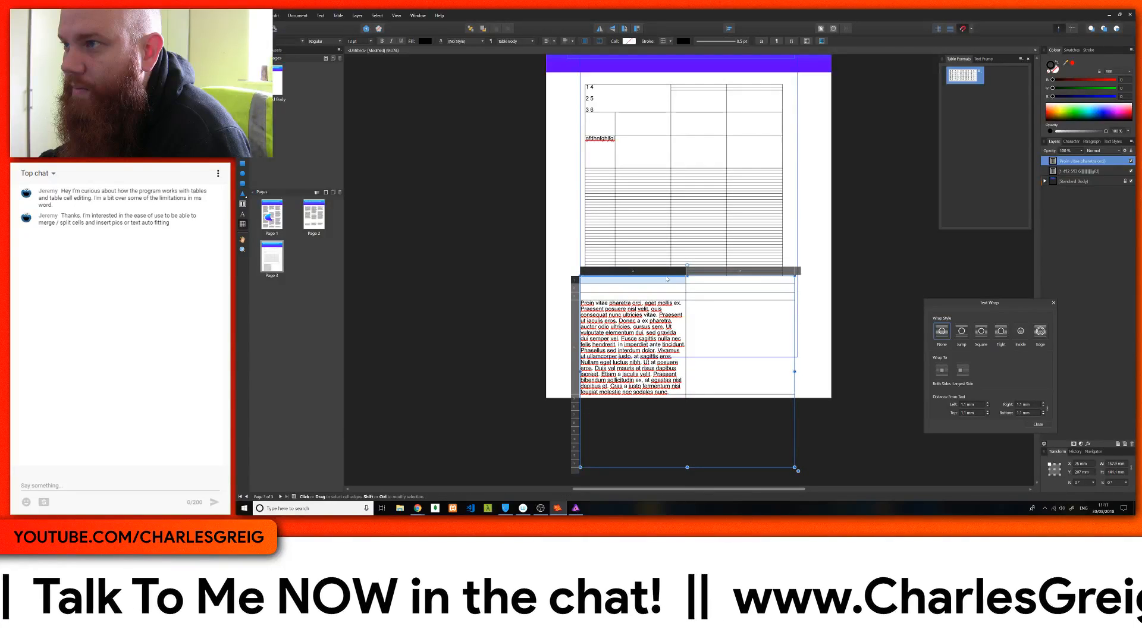
Move the lower table up so it fits on the page and shorten the upper table to end just above it
left_click_drag(667, 278, 652, 191)
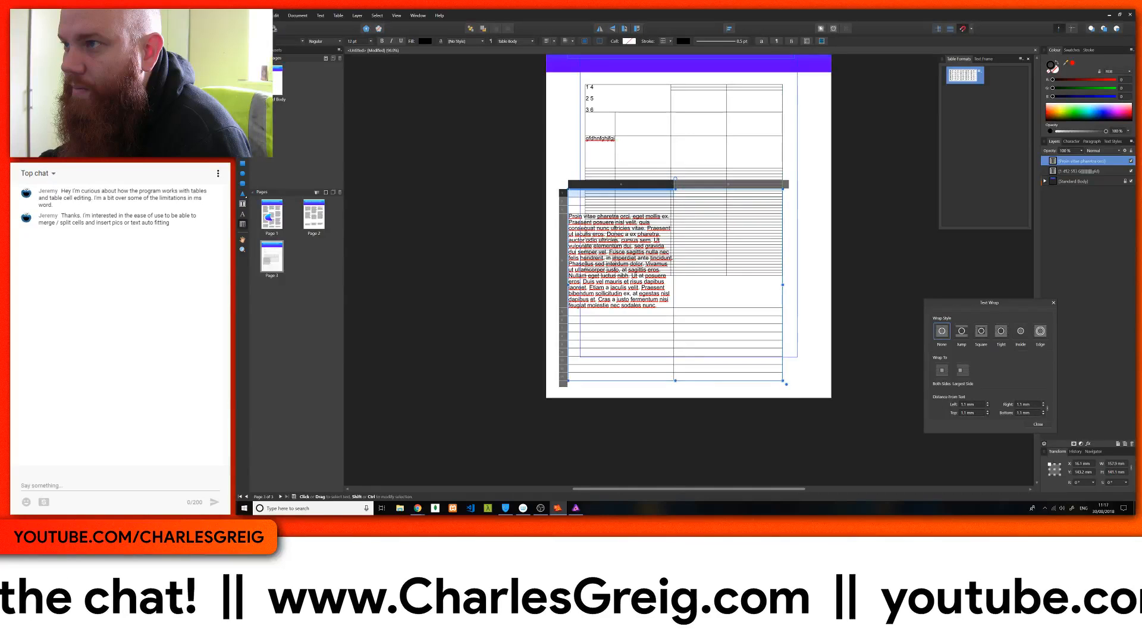
left_click(699, 271)
left_click_drag(699, 271, 698, 187)
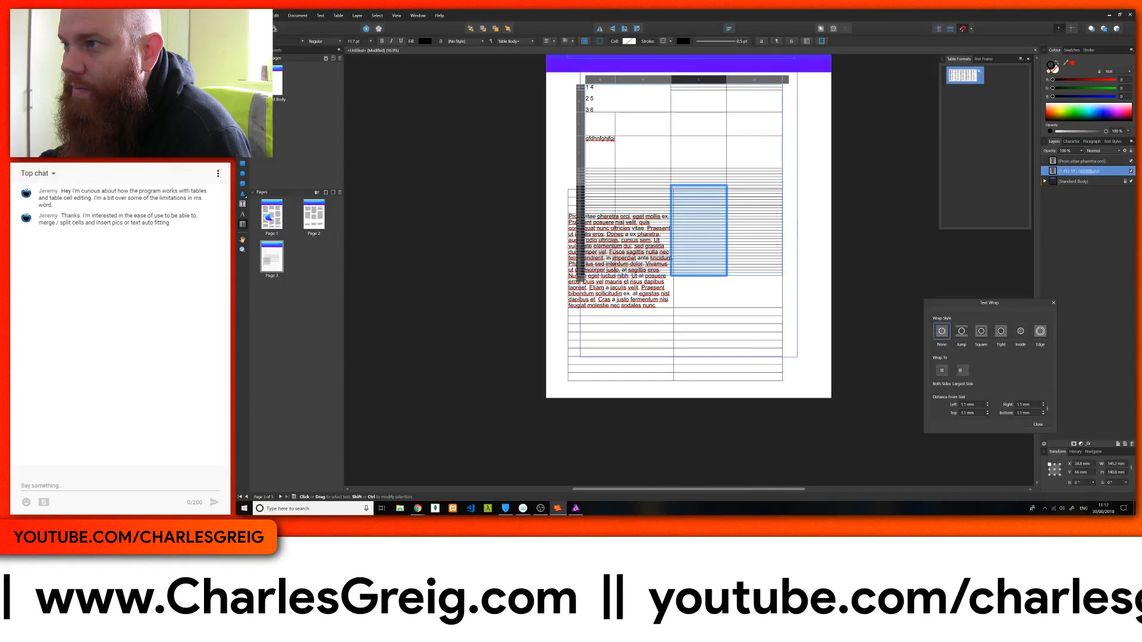
left_click_drag(684, 275, 684, 180)
left_click(684, 181)
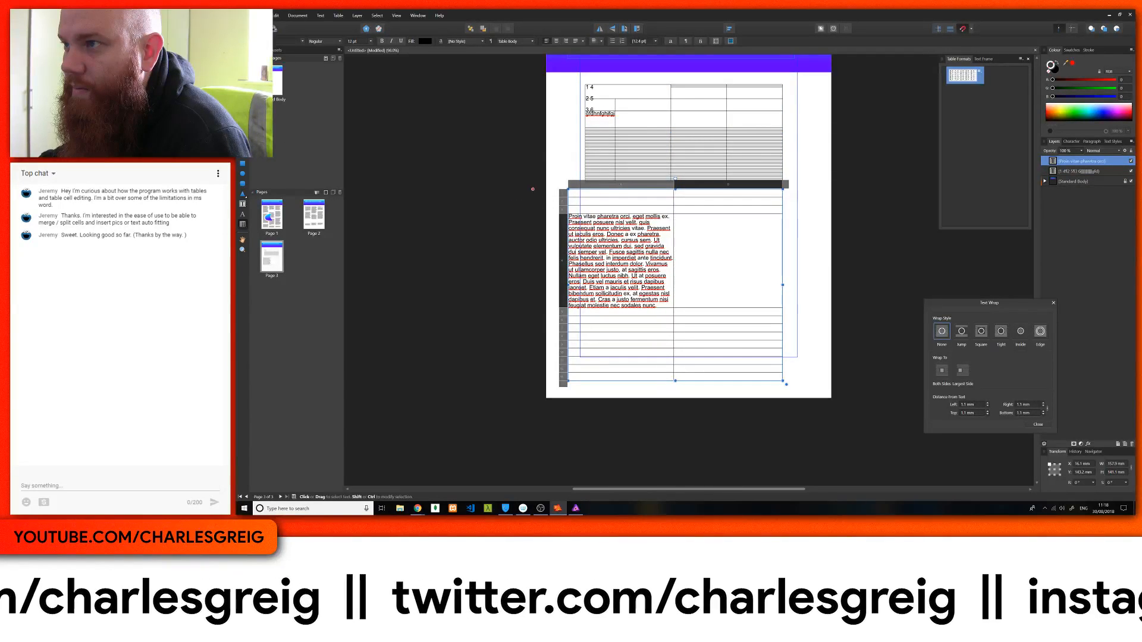
Try placing the picture zhiyun smooth q.jpg from the Pictures folder in the blank cell beside the paragraph, and undo the placement
right_click(723, 246)
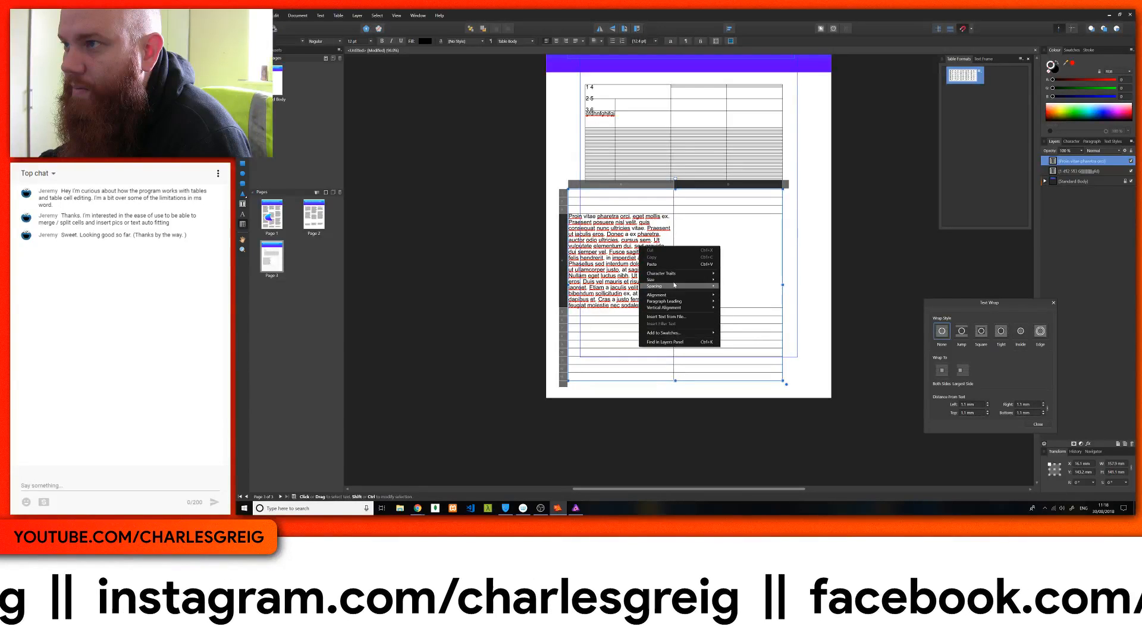
mouse_move(681, 275)
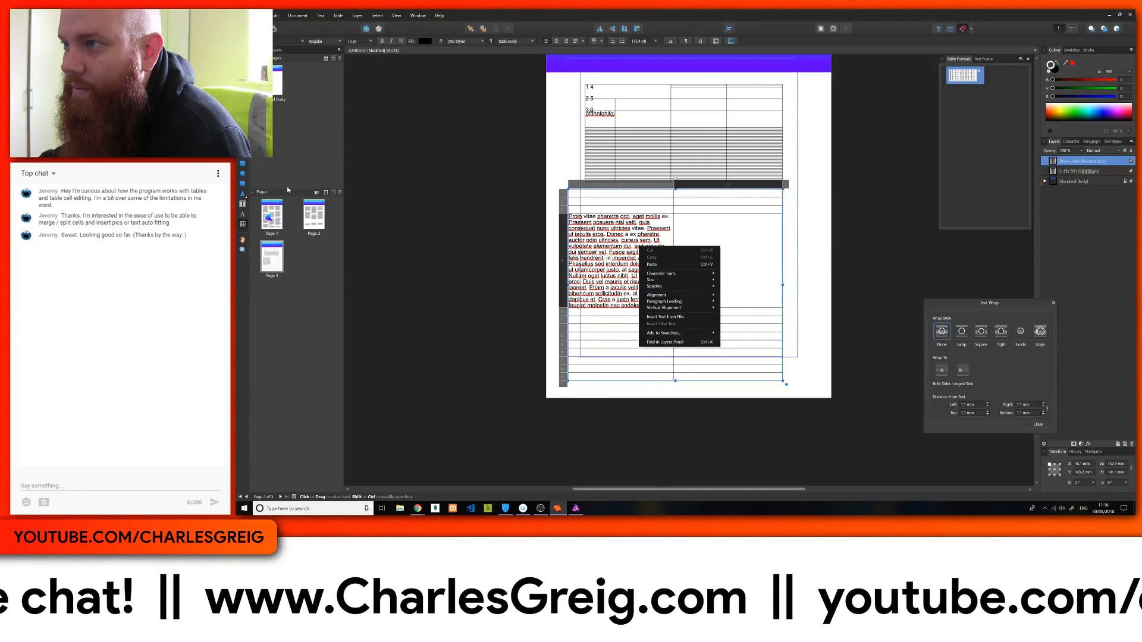
left_click(665, 317)
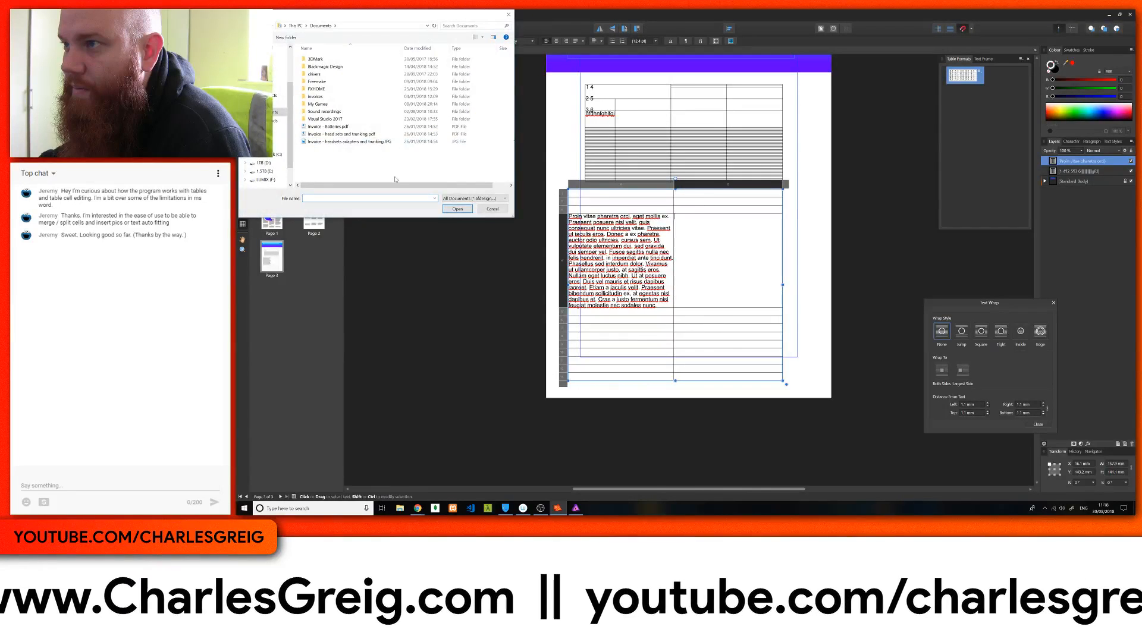
left_click(279, 137)
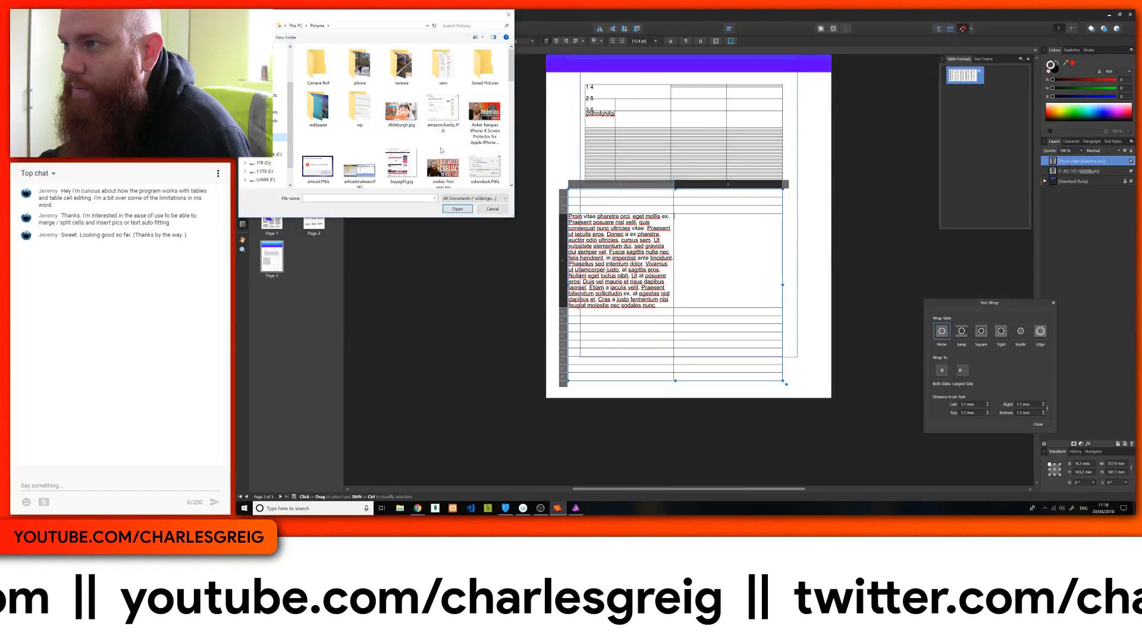
scroll(445, 152, "down", 2)
scroll(445, 153, "down", 4)
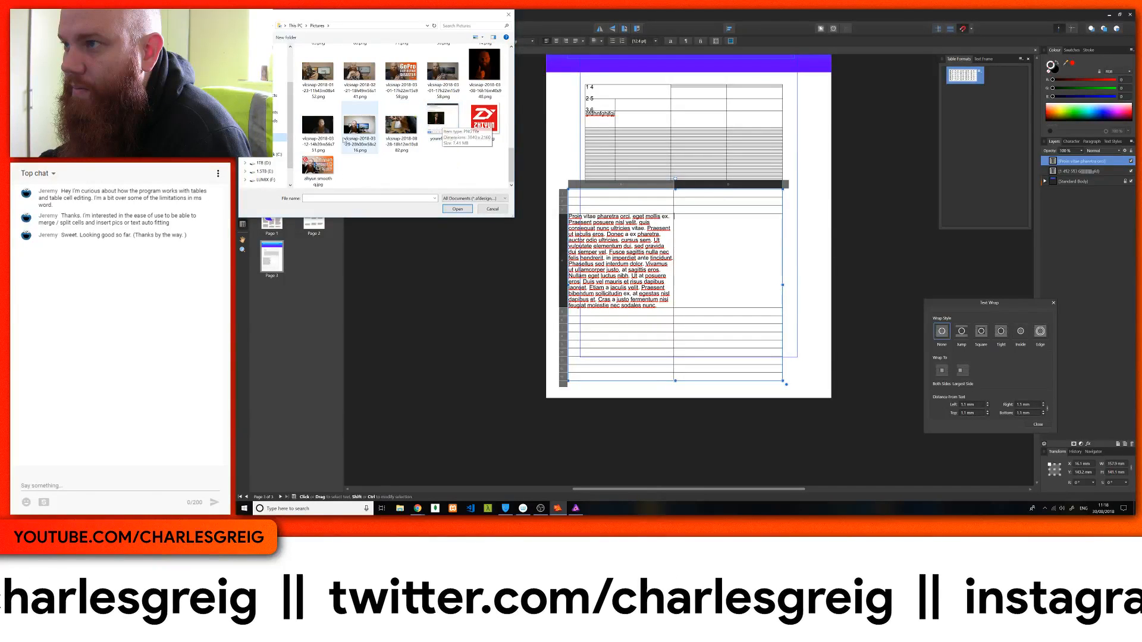
left_click(318, 167)
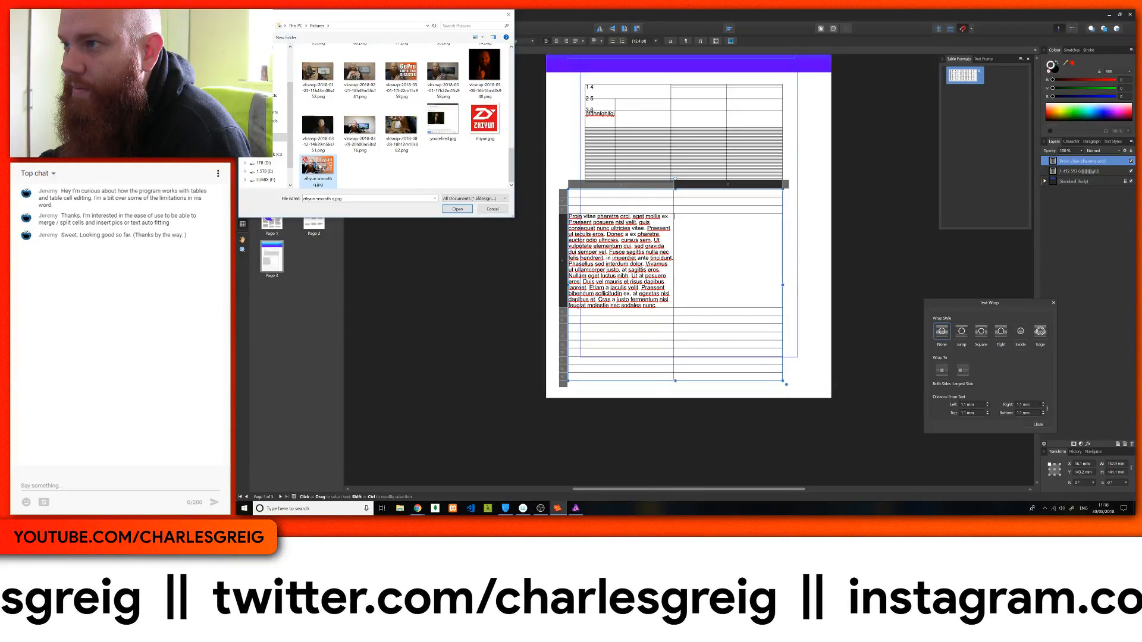
left_click(456, 209)
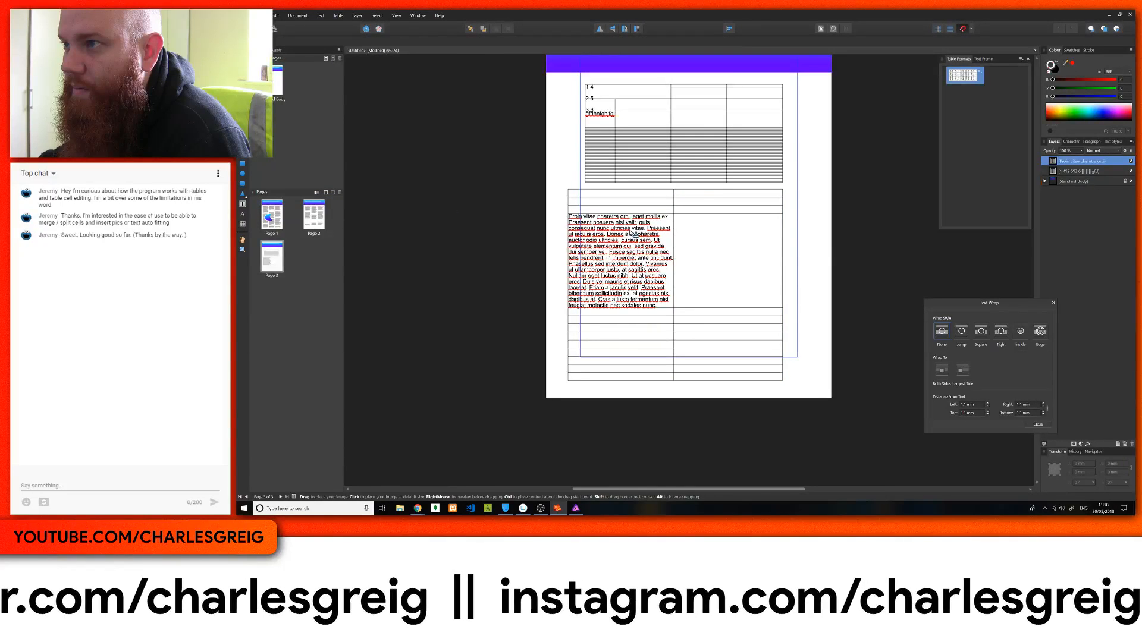
left_click(737, 271)
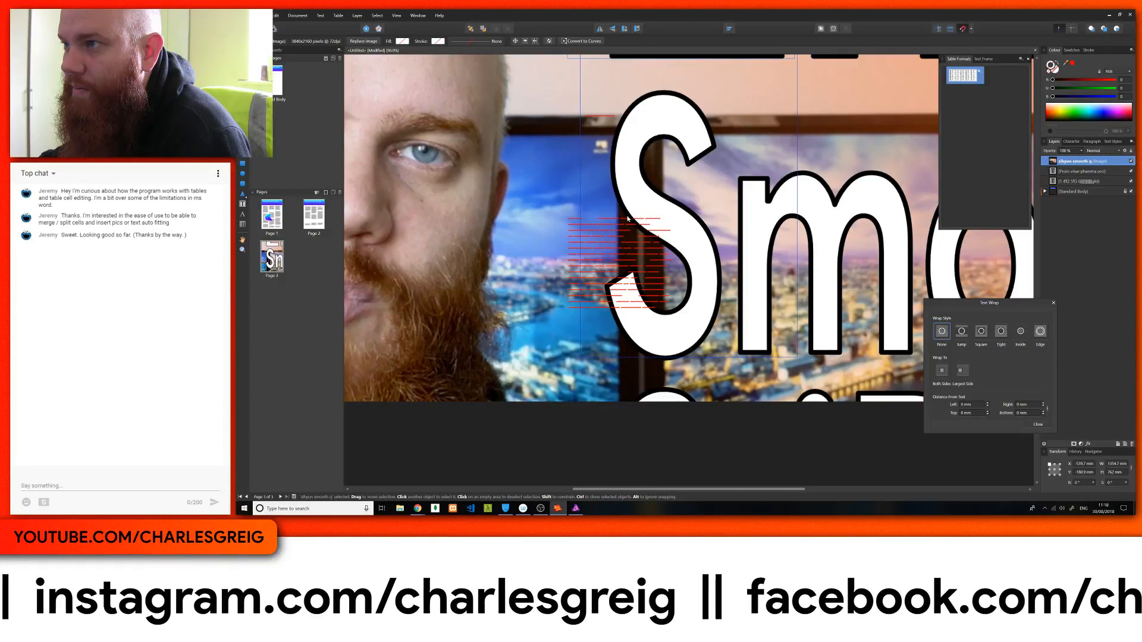
key("ctrl+z")
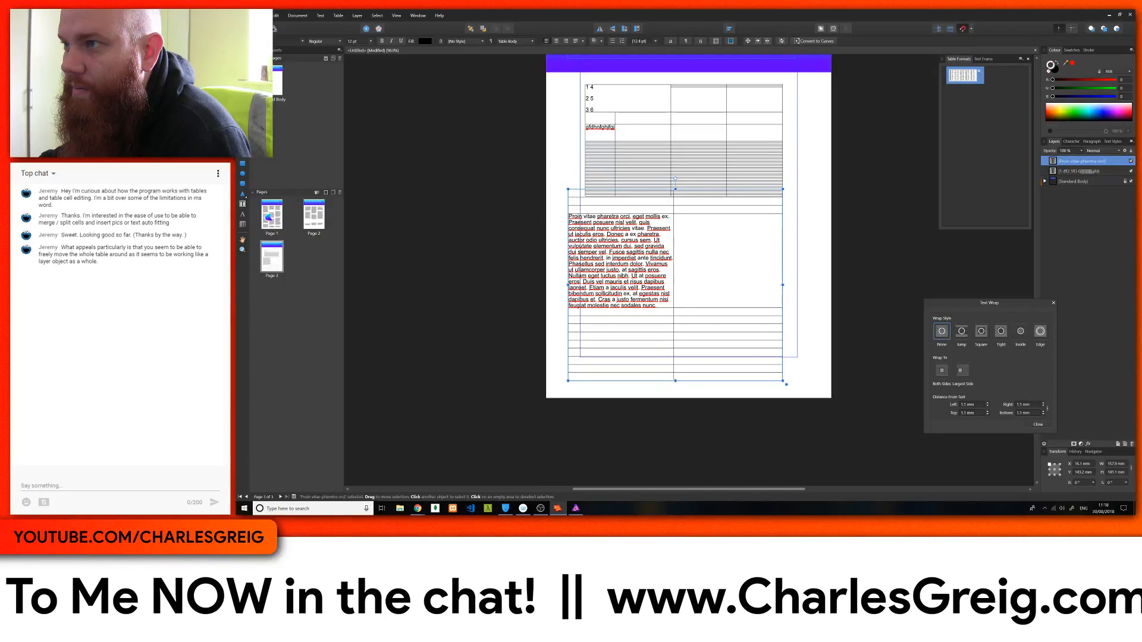
Place the IGTV logo PNG from the obs captures folder at default size over the lower table's second column
key("ctrl+o")
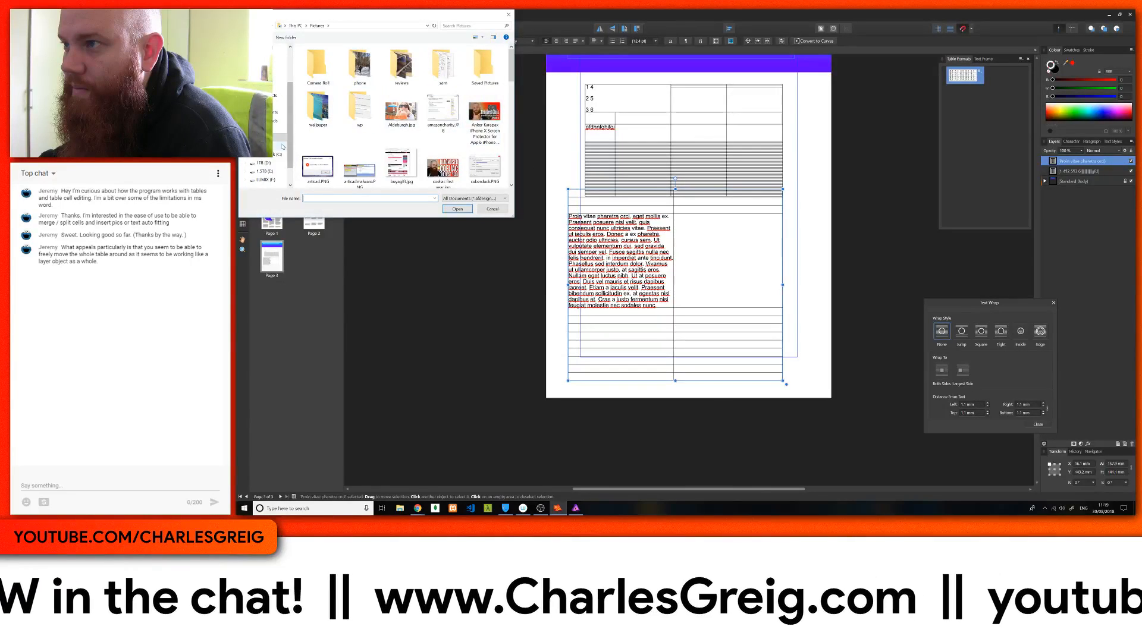
left_click(265, 172)
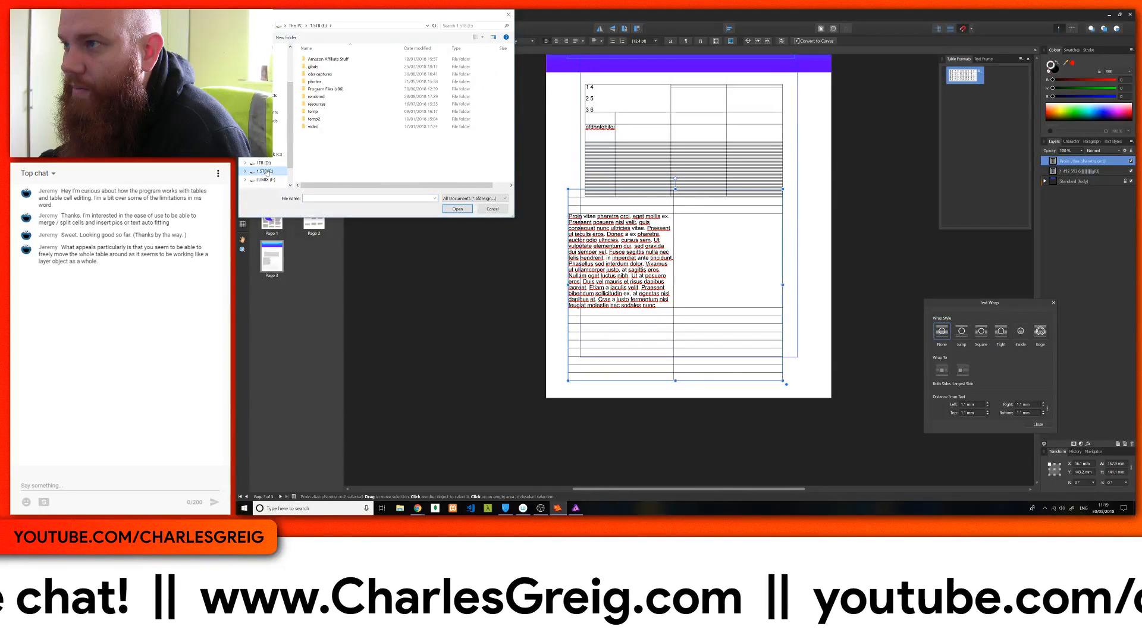
double_click(319, 73)
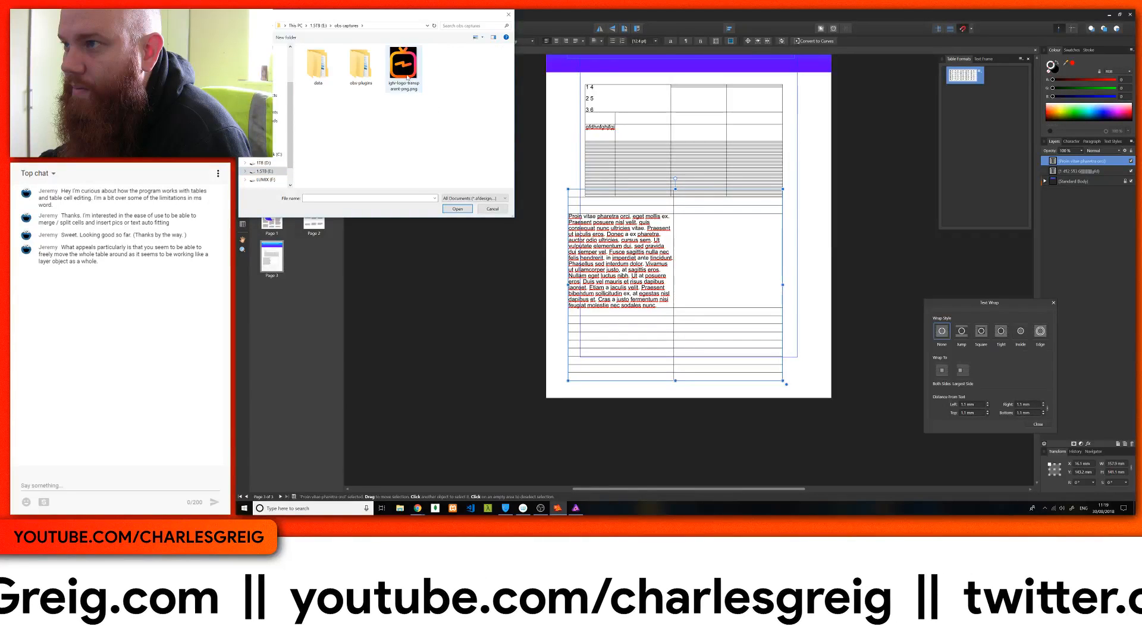
left_click(404, 65)
left_click(458, 209)
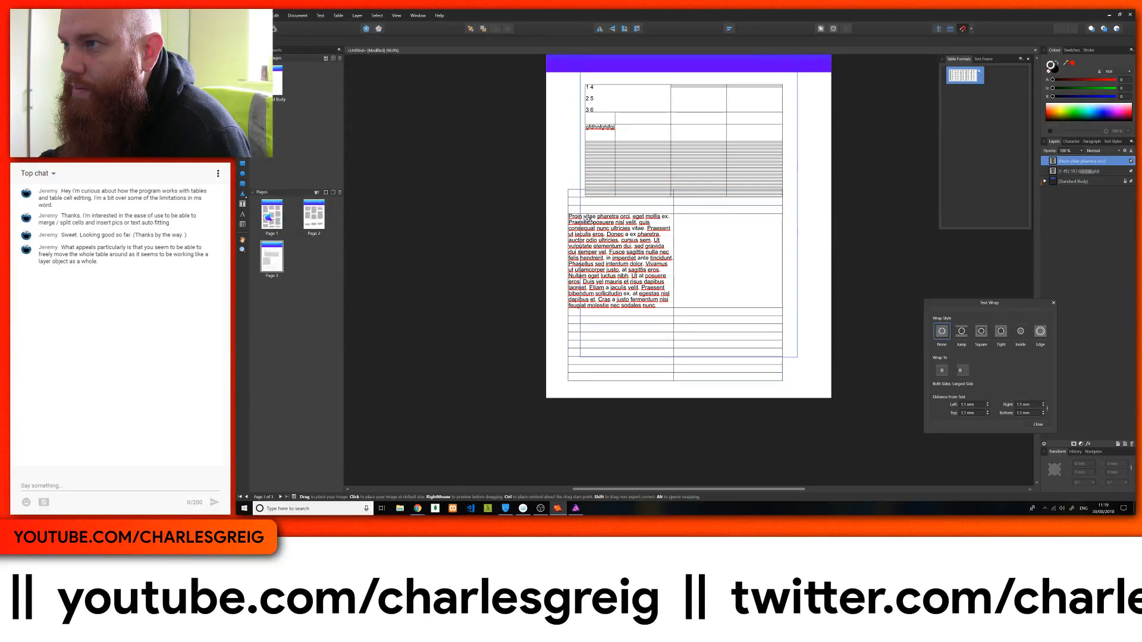
left_click(724, 256)
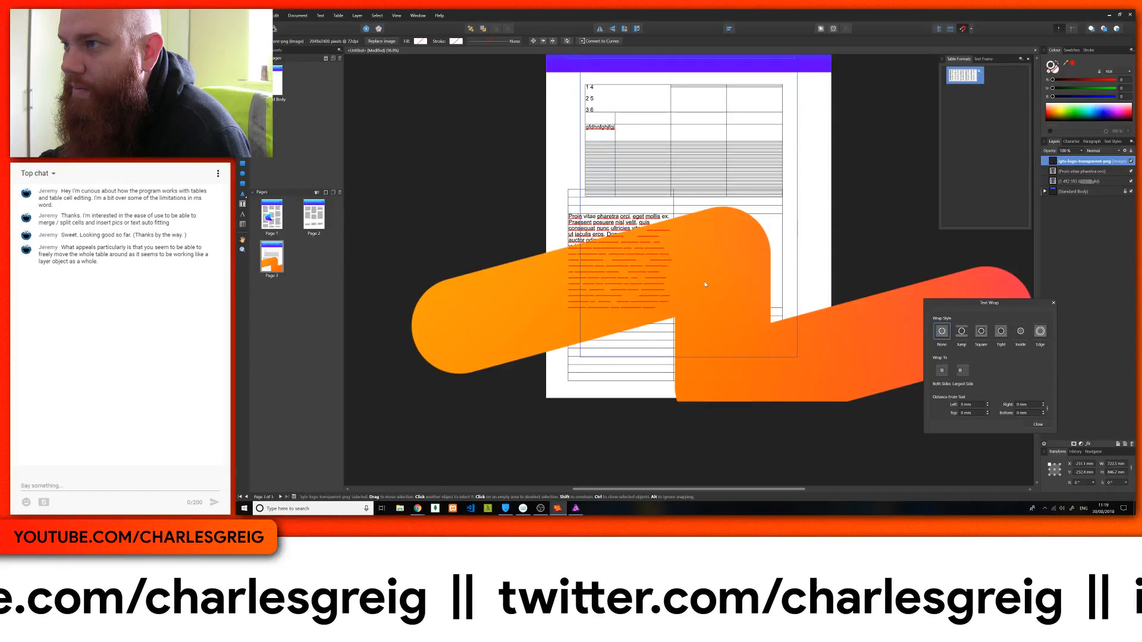
Shrink the placed logo to about 51 mm wide and position it over the lower table's second column, undoing the last enlargement
scroll(723, 242, "up", 5)
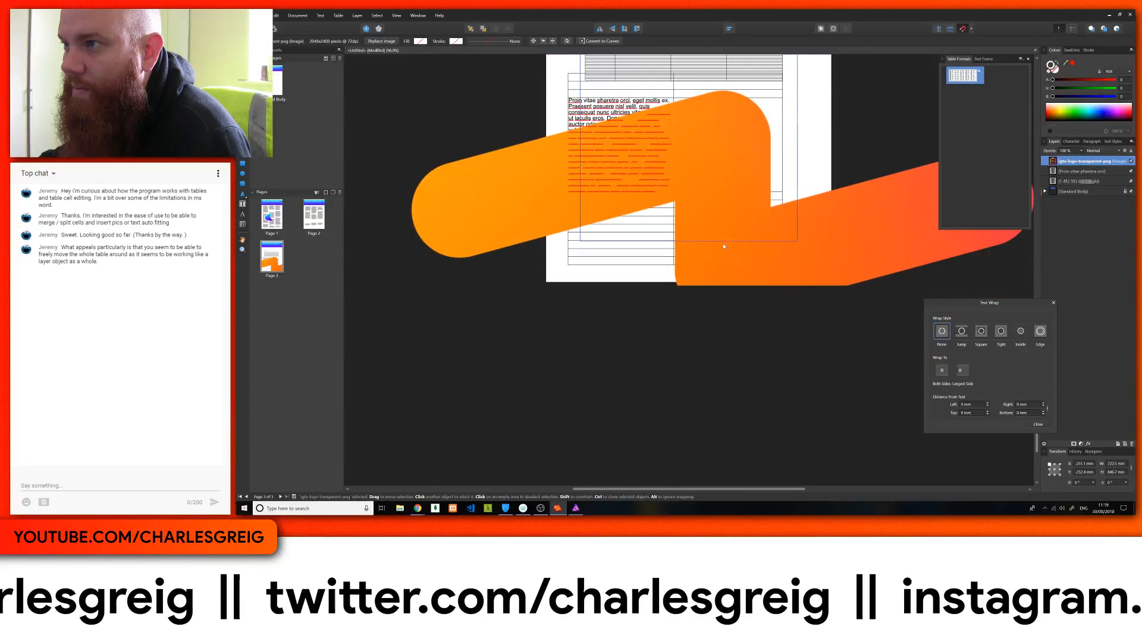
scroll(722, 245, "up", 3)
scroll(722, 244, "down", 6)
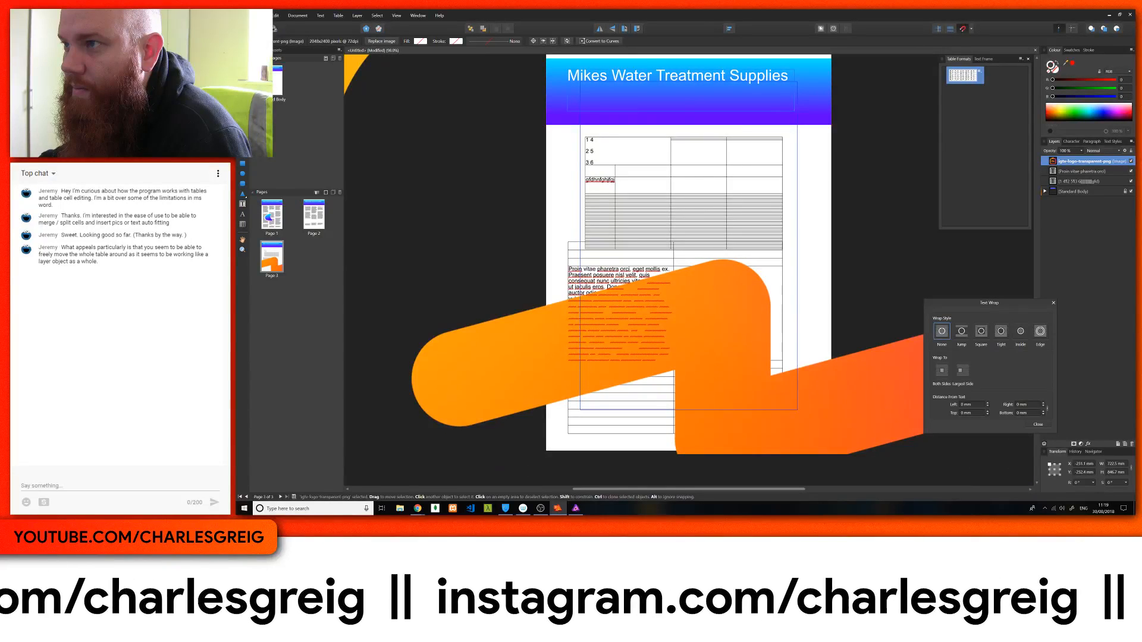
left_click_drag(524, 327, 741, 450)
scroll(747, 411, "down", 3)
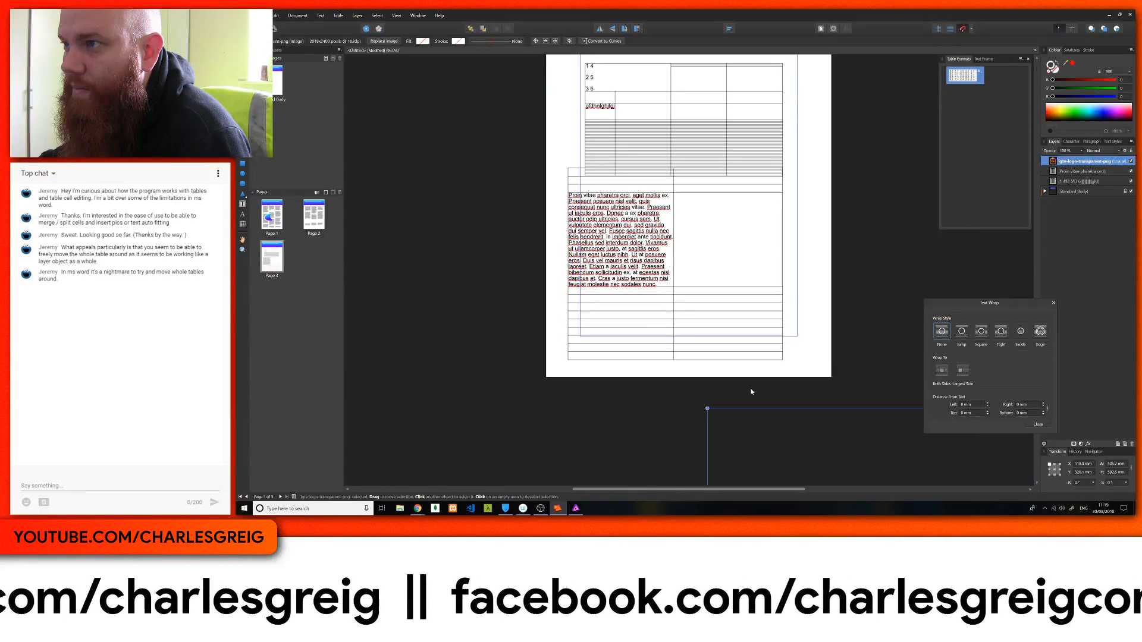
left_click_drag(773, 417, 473, 111)
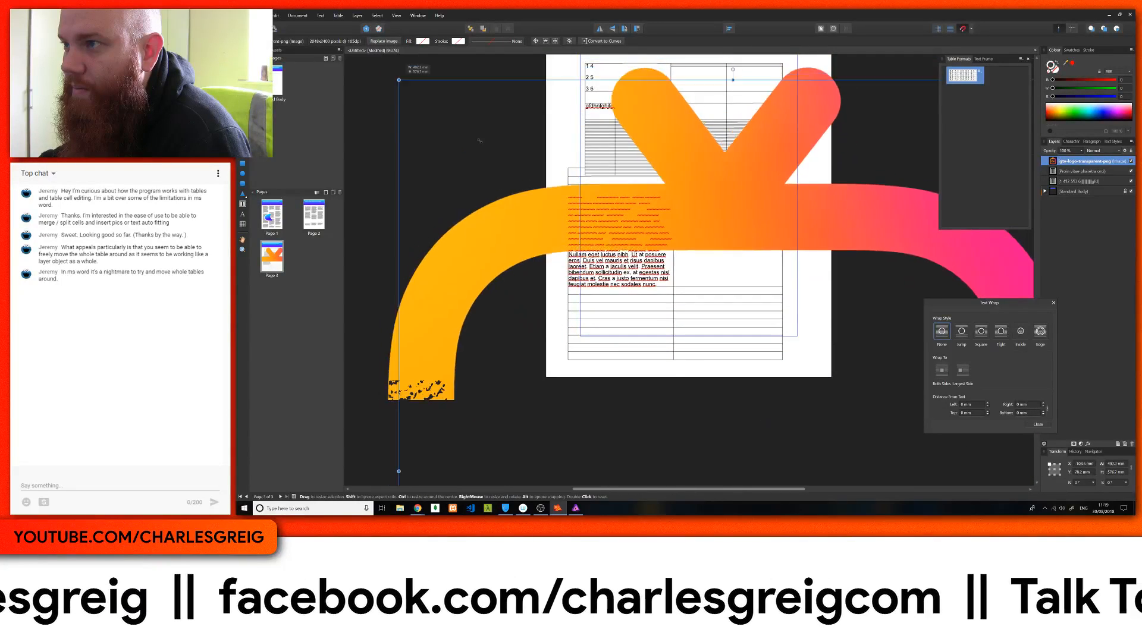
left_click_drag(380, 58, 589, 302)
left_click_drag(750, 362, 565, 131)
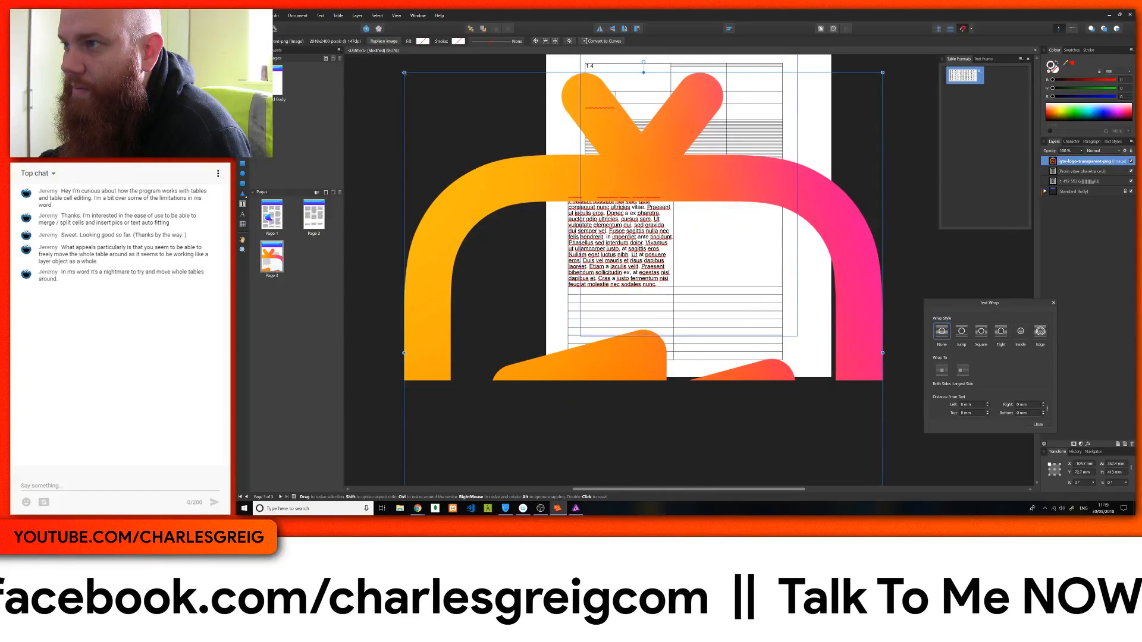
left_click_drag(404, 73, 619, 275)
left_click_drag(695, 336, 738, 197)
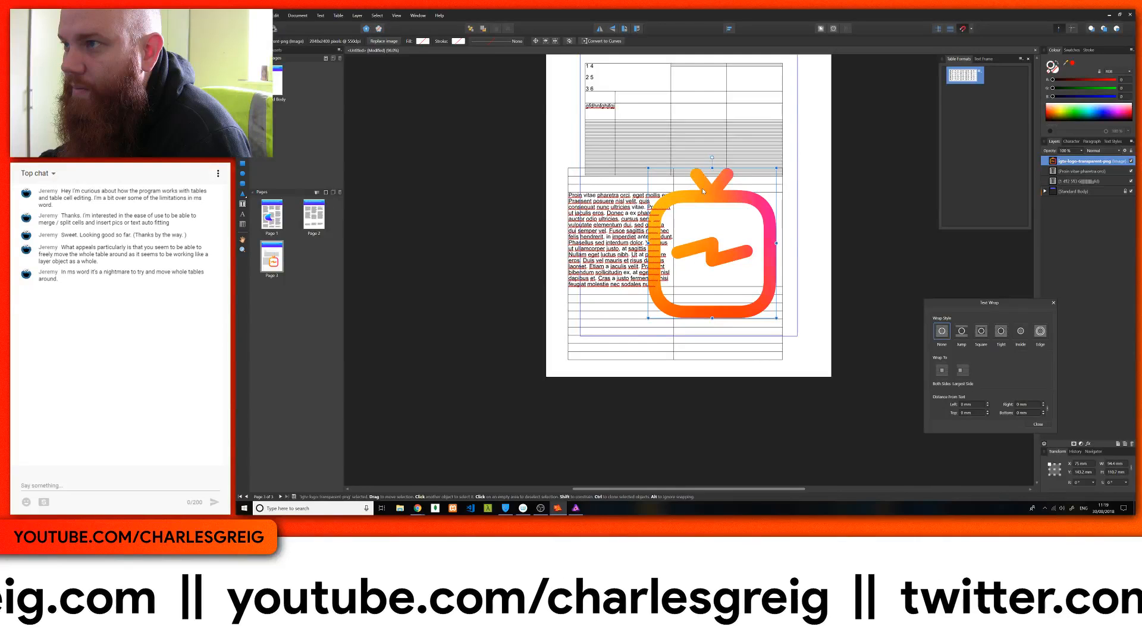
key("ctrl+z")
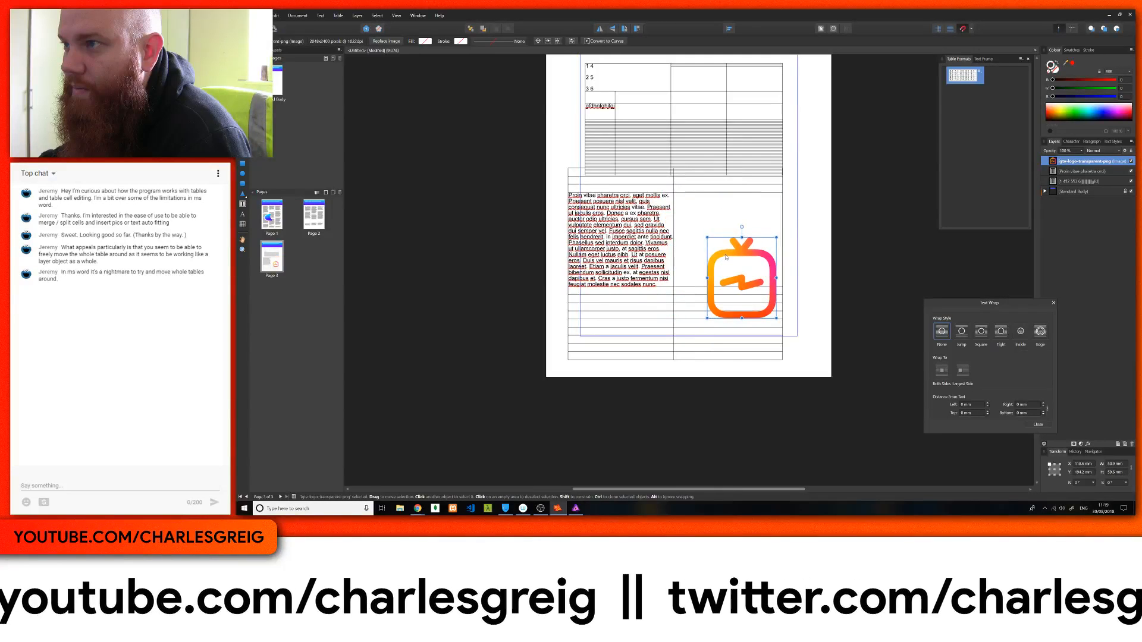
Delete the IGTV logo from the lower table's second column
left_click_drag(726, 257, 744, 229)
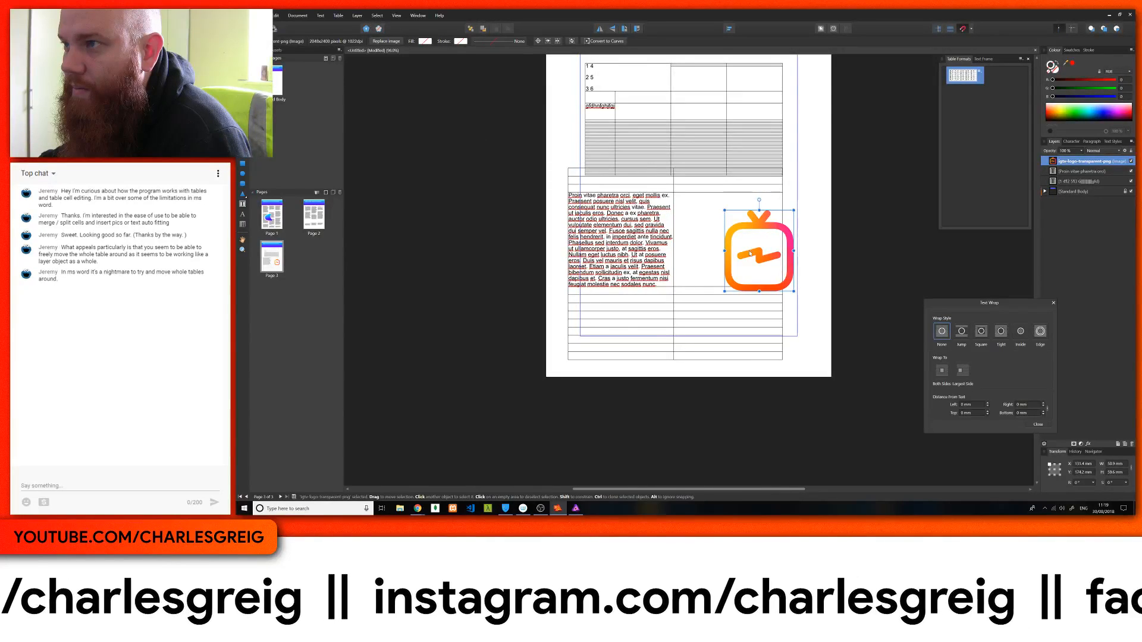
left_click(595, 182)
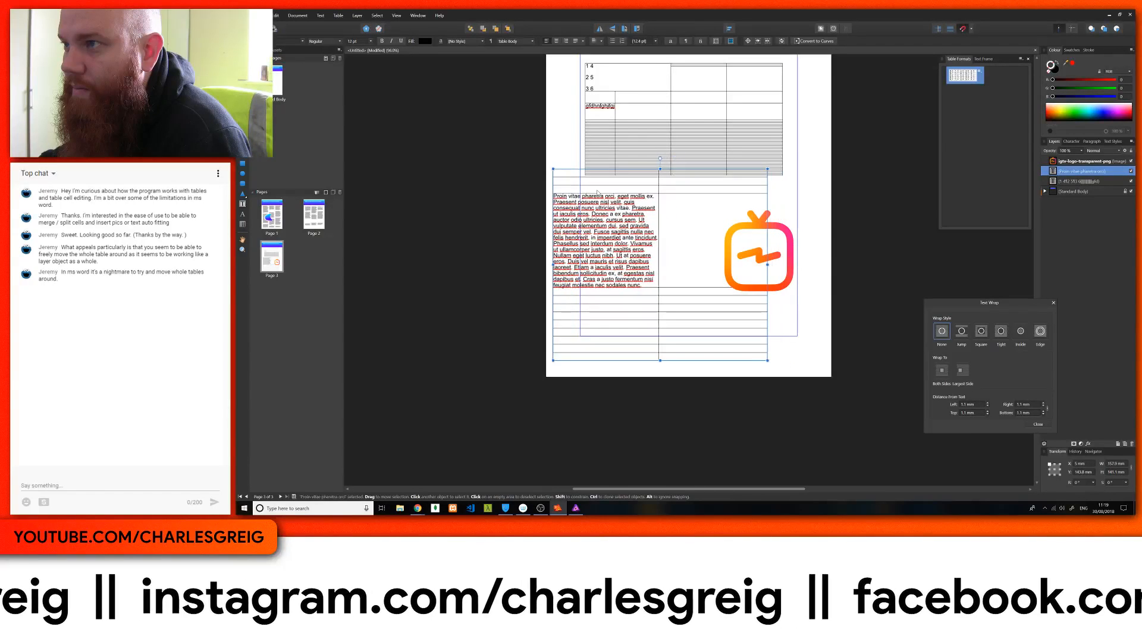
left_click(755, 234)
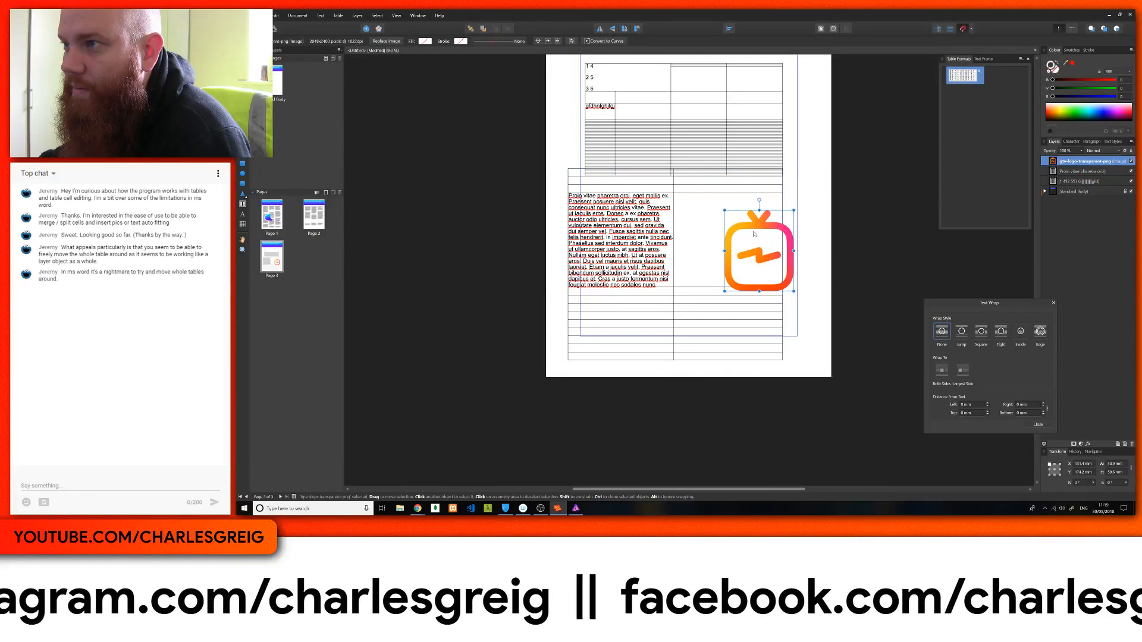
key("Delete")
Move the lower table to the right so it sits between the page's side margins, with its top meeting the upper table's bottom edge
left_click_drag(752, 236, 690, 220)
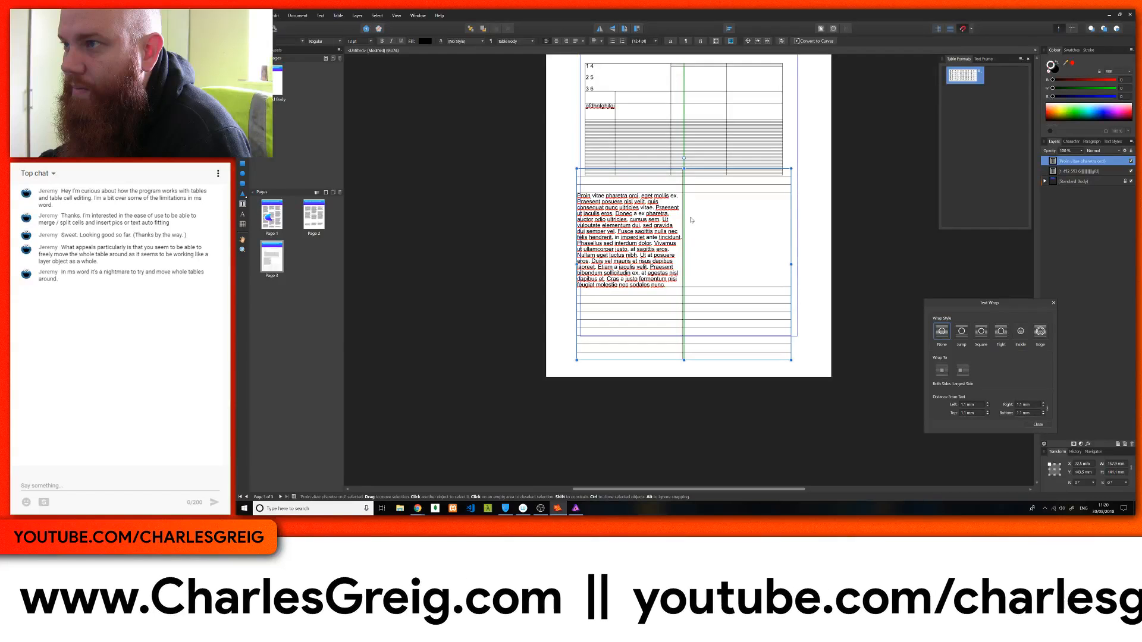
mouse_move(691, 220)
left_mouse_down()
mouse_move(713, 223)
mouse_move(696, 222)
left_mouse_up()
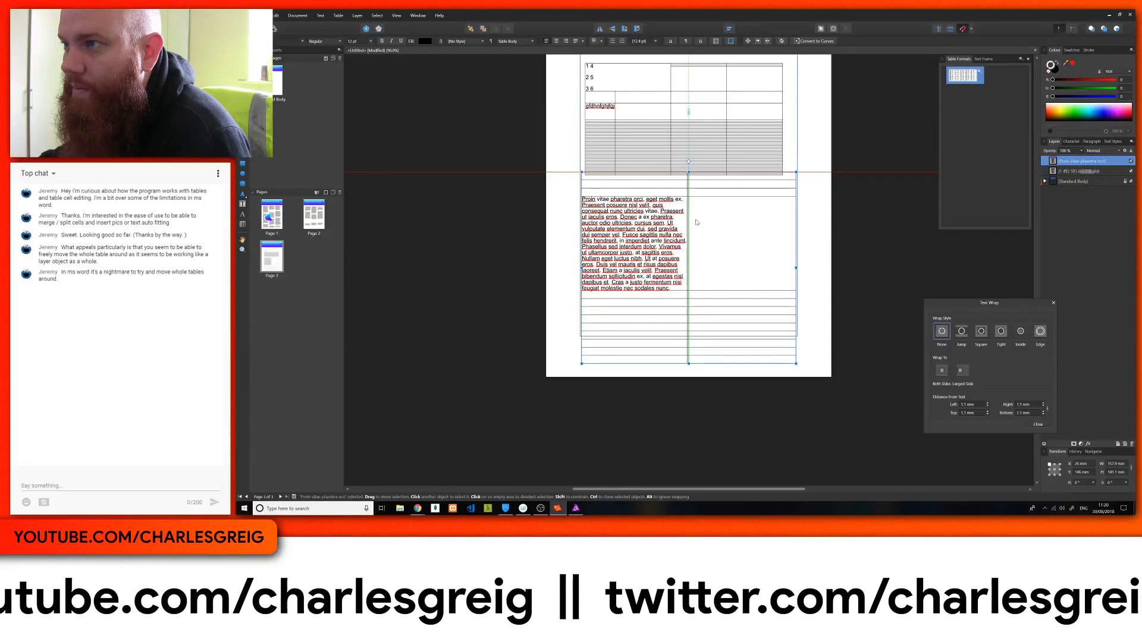
left_click_drag(697, 223, 697, 222)
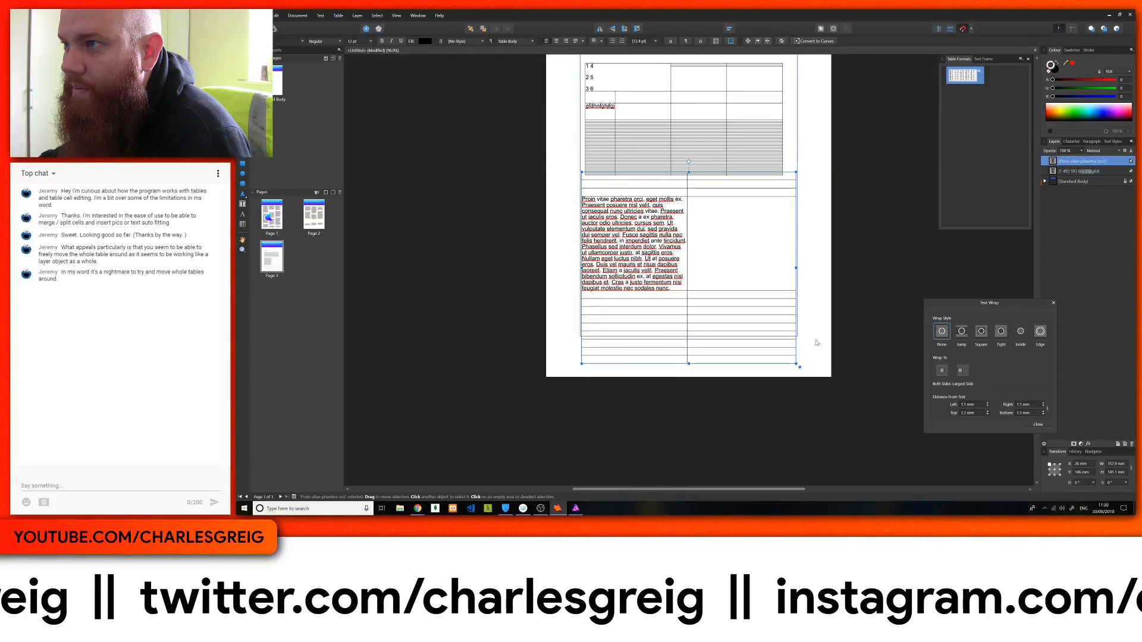
Move the upper table up against the lower edge of the header banner, keeping it inside the side margins
scroll(817, 144, "up", 2)
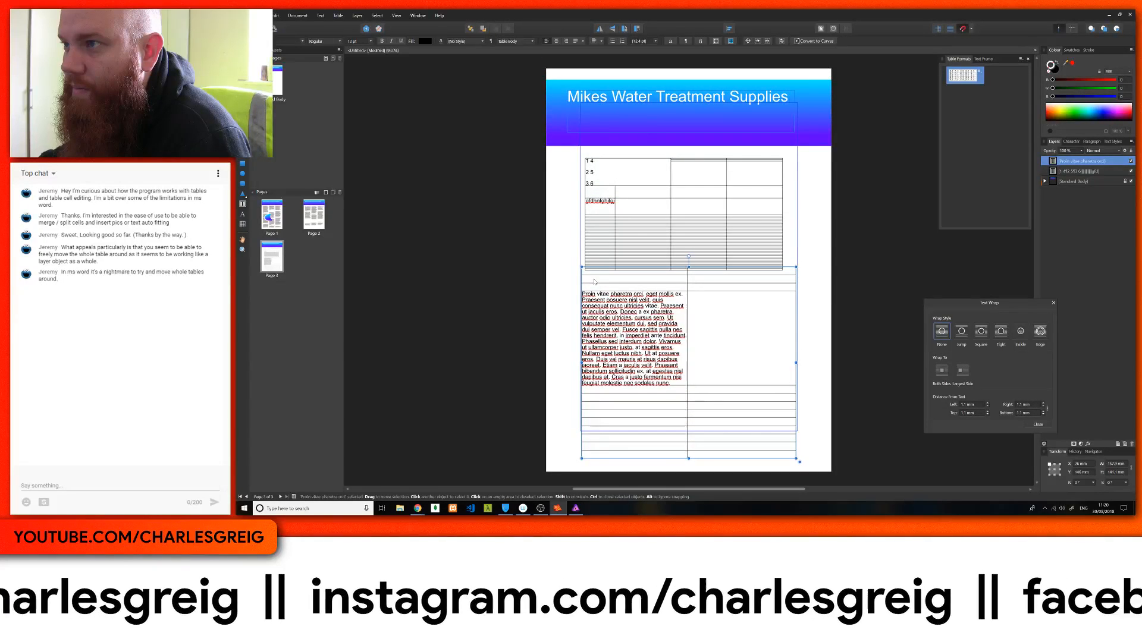
left_click_drag(632, 220, 659, 176)
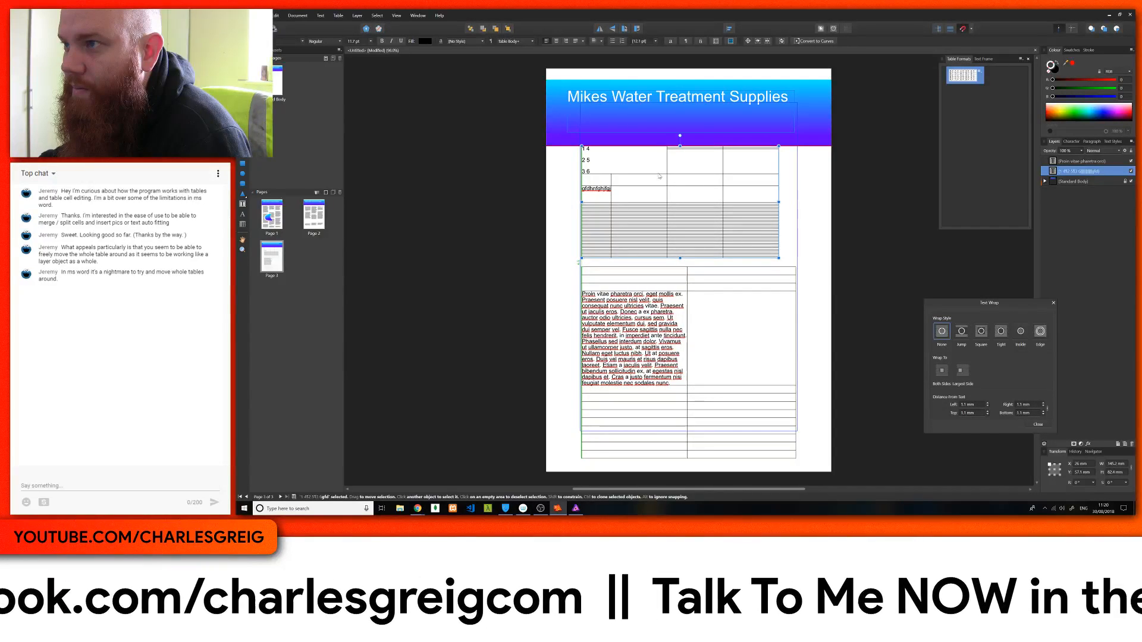
mouse_move(664, 176)
left_mouse_down()
mouse_move(787, 177)
mouse_move(672, 175)
left_mouse_up()
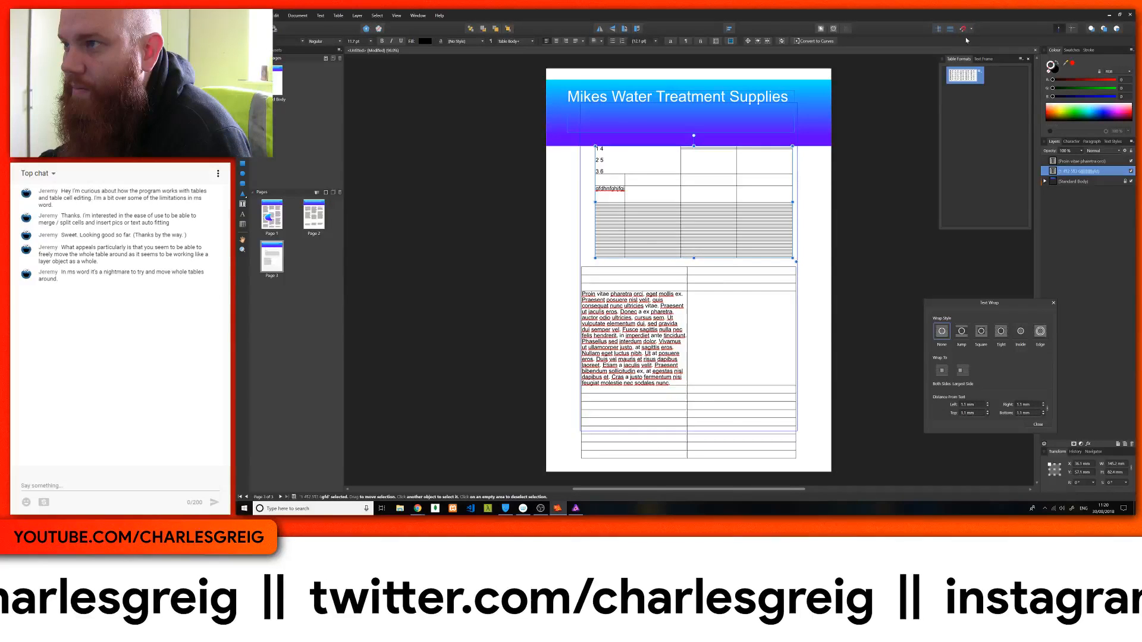
Enlarge the upper table to about 225 by 128 mm with its text scaled, and tilt it about 21° counterclockwise
left_click_drag(684, 172, 513, 168)
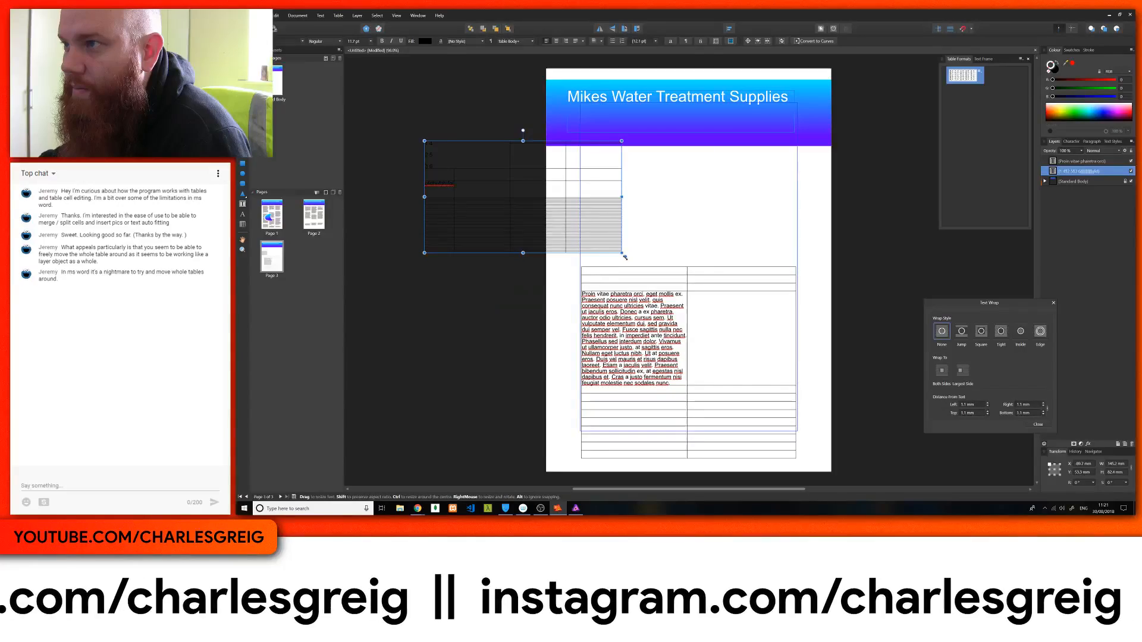
left_click_drag(624, 257, 739, 318)
left_click_drag(581, 129, 686, 147)
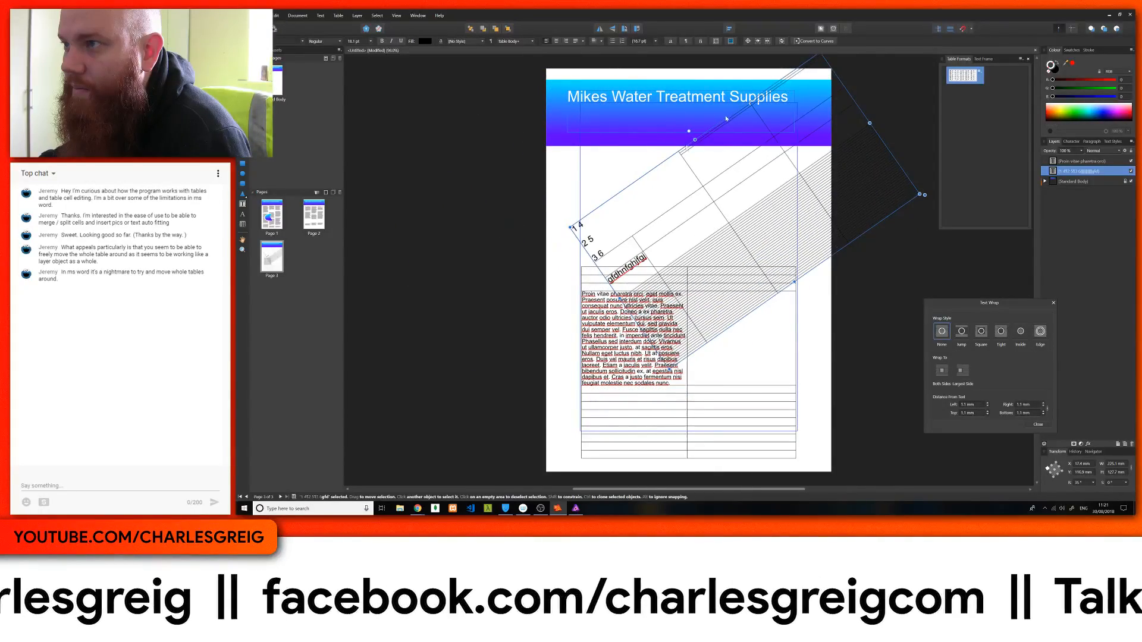
left_click_drag(741, 172, 604, 148)
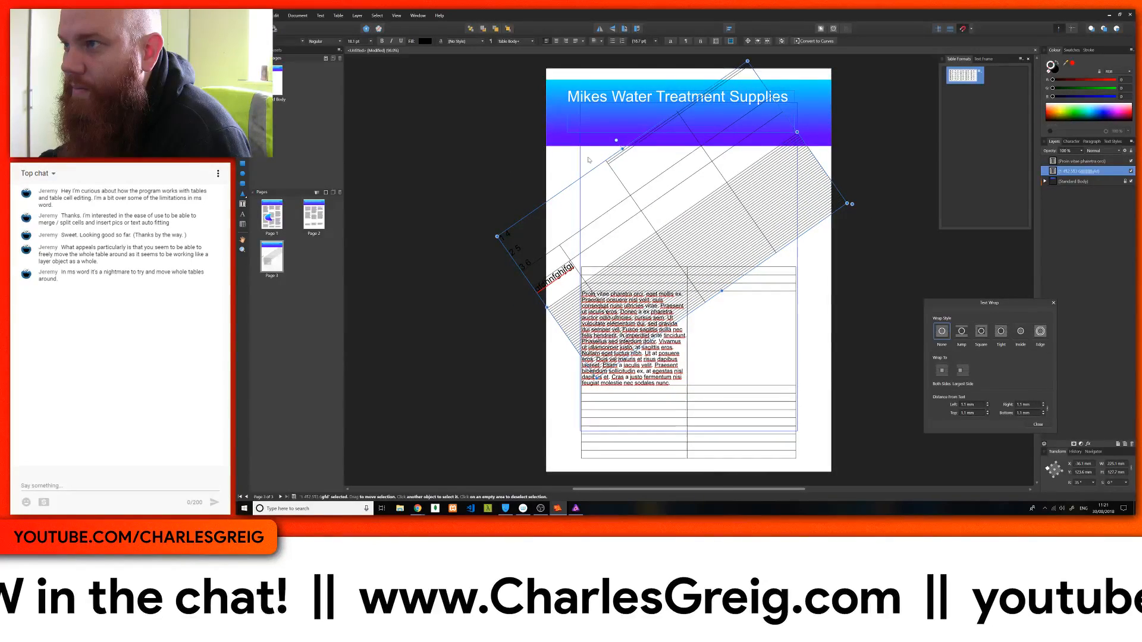
left_click_drag(616, 140, 624, 185)
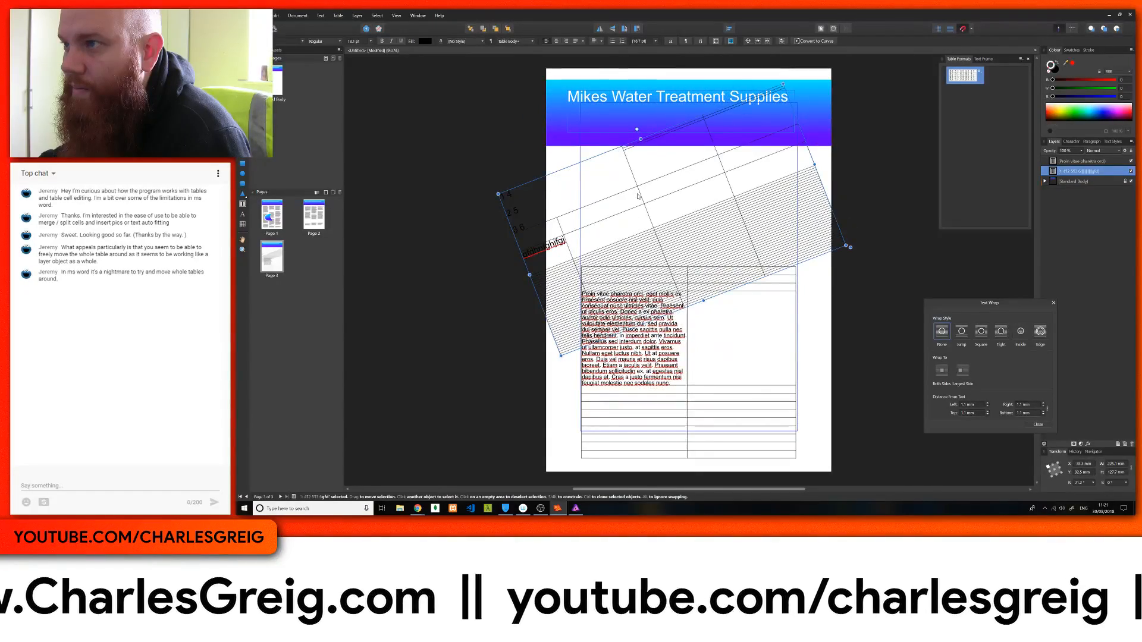
key("ctrl+z")
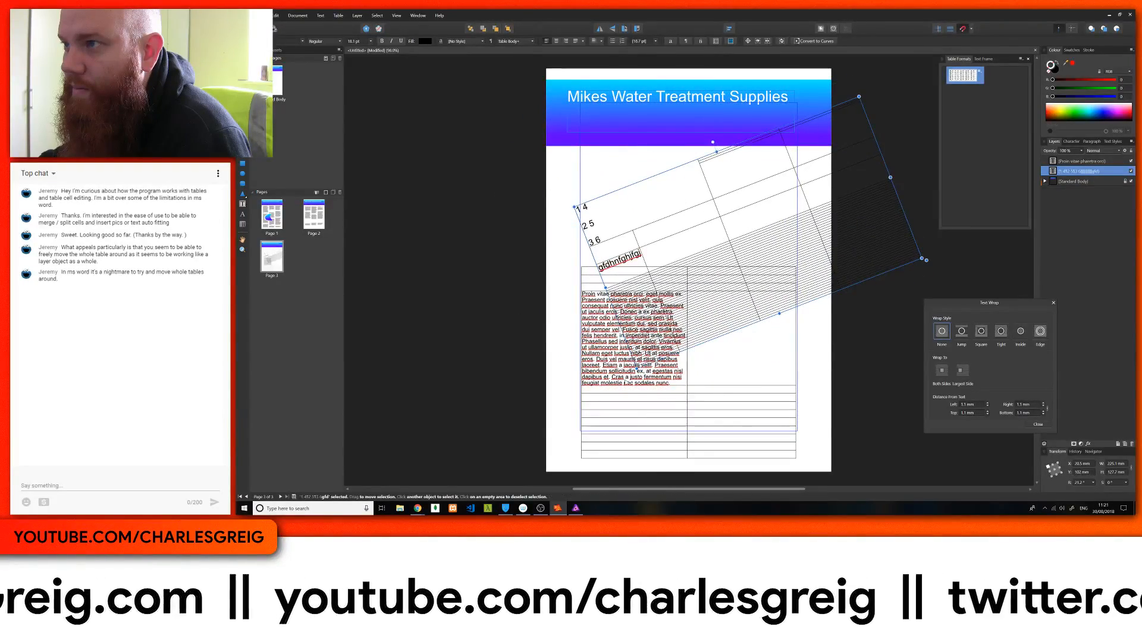
Shrink the upper table to about 162 by 72 mm, rotate it to a slight clockwise tilt, and place it just under the header banner
left_click_drag(638, 369, 689, 267)
left_click_drag(744, 196, 653, 172)
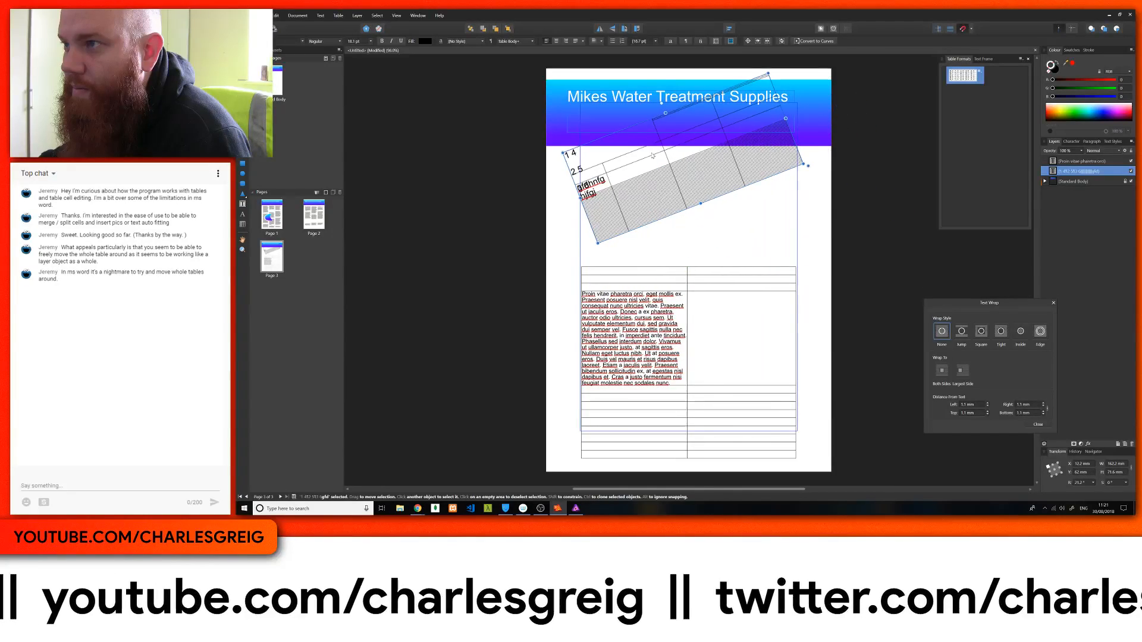
left_click_drag(661, 103, 687, 143)
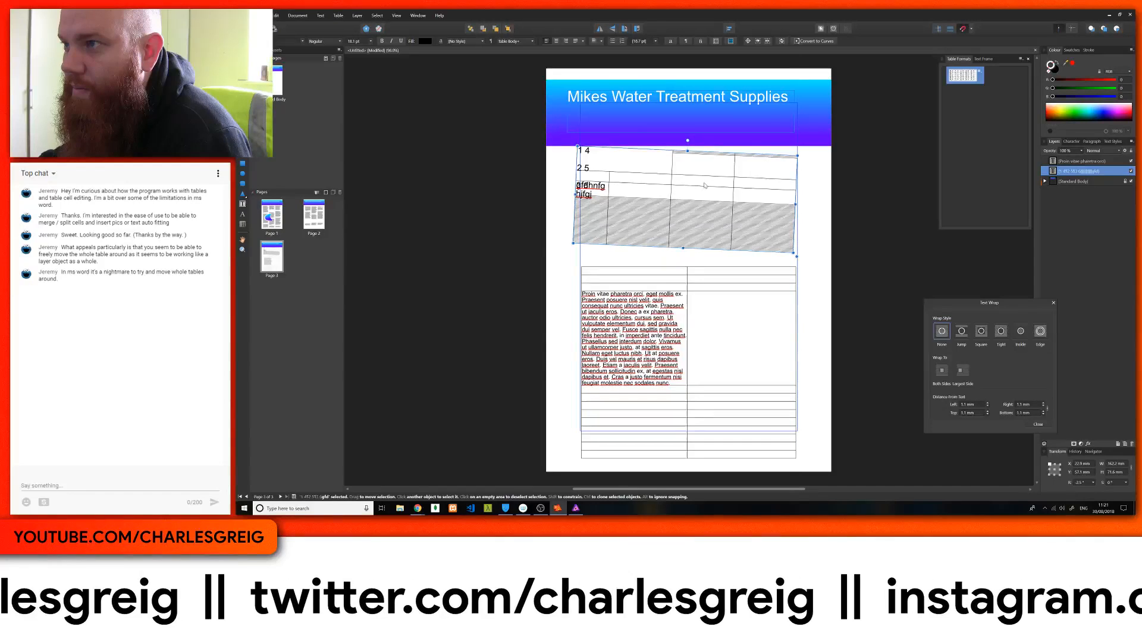
right_click(618, 173)
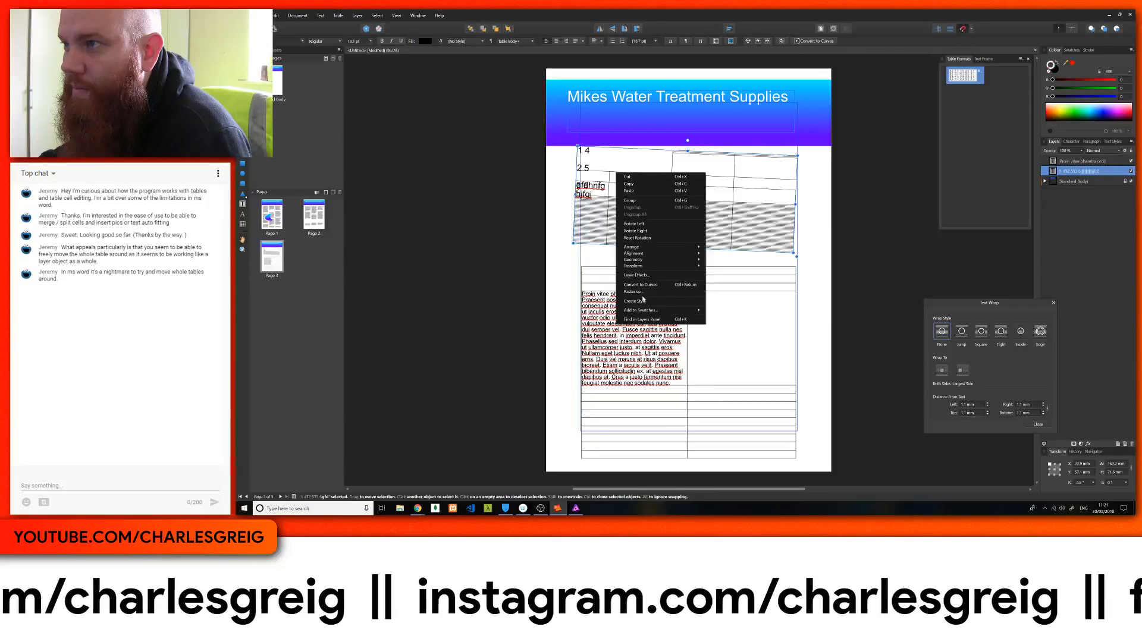
left_click_drag(641, 159, 650, 152)
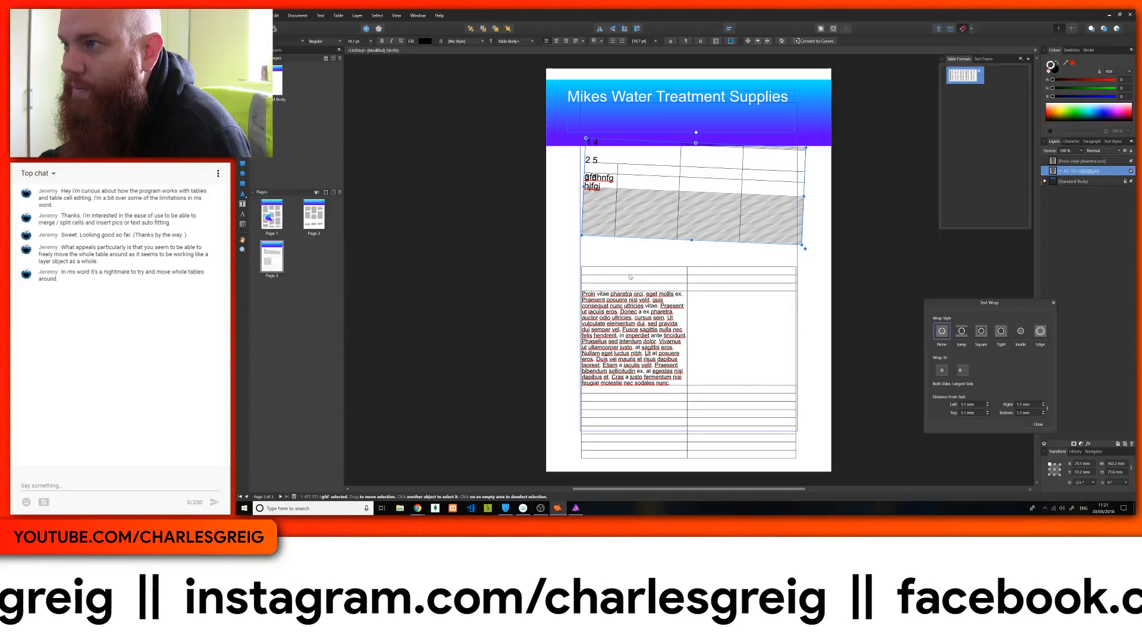
Draw an ellipse about 93 by 70 mm across the middle of the lower table
left_click(243, 175)
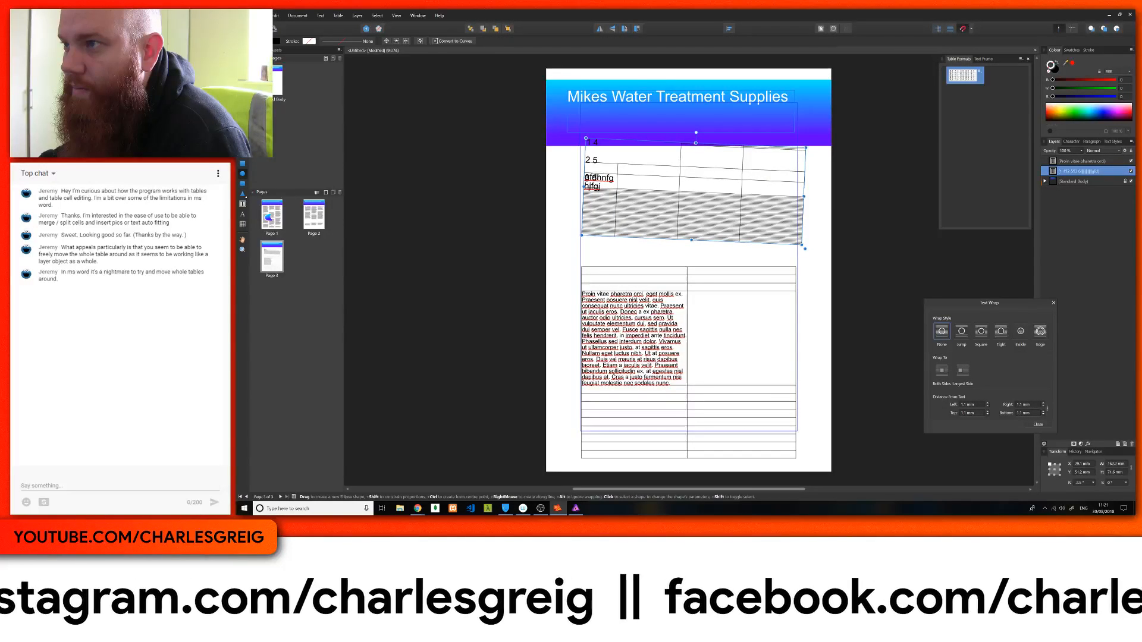
left_click_drag(744, 349, 617, 444)
left_click_drag(700, 377, 721, 349)
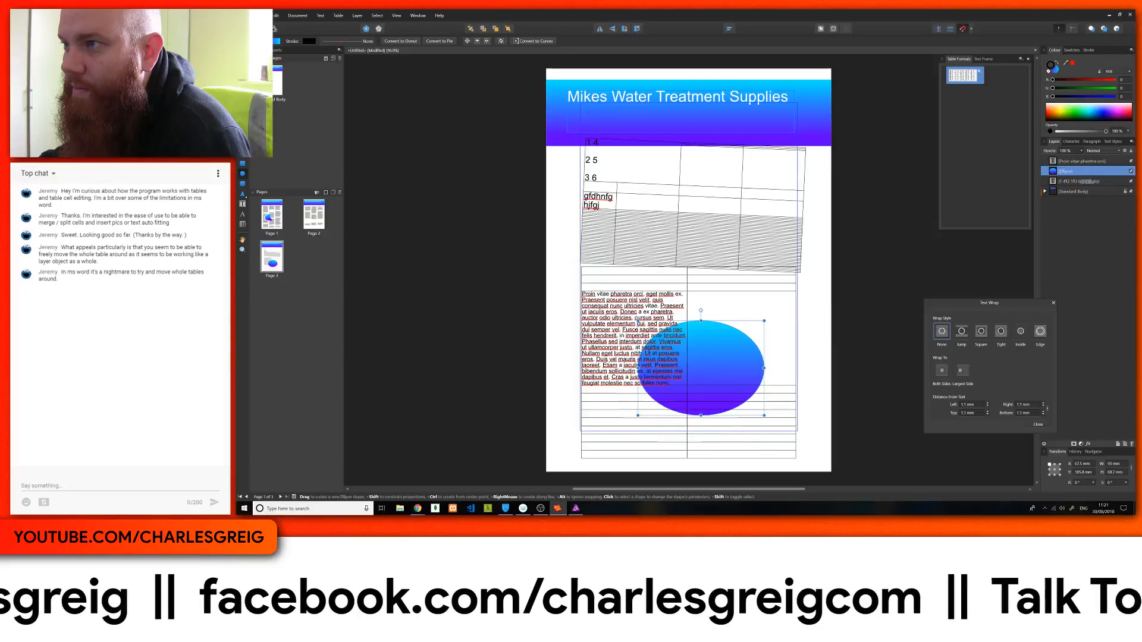
Try editing the ellipse's text wrap outline with Tight wrapping, shifting the outline toward the page's right edge
left_click(983, 59)
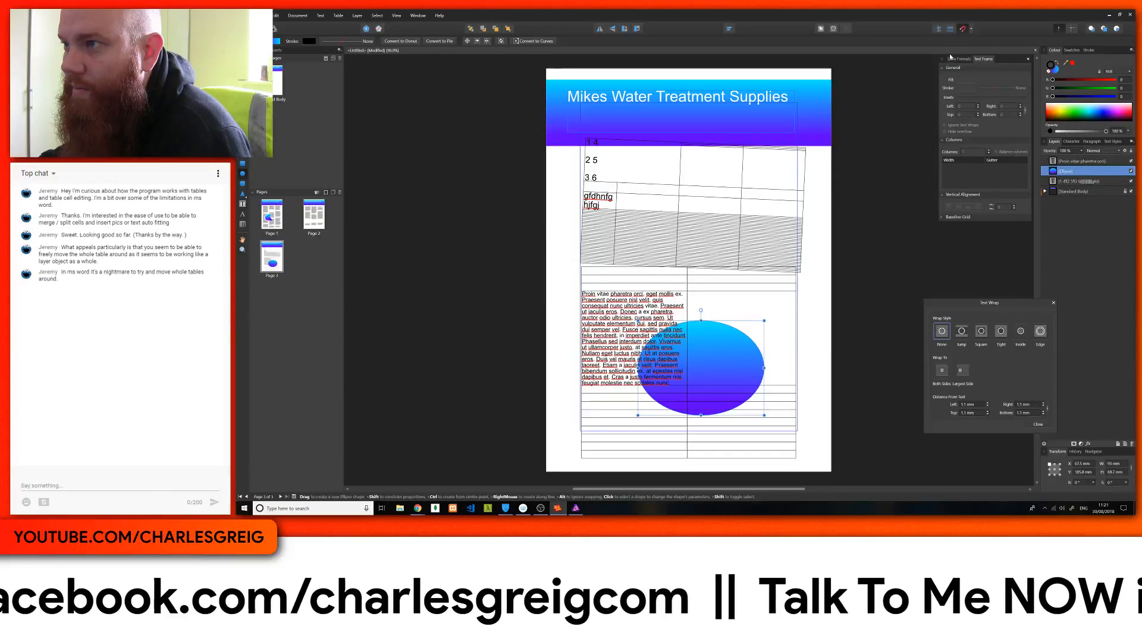
left_click(836, 29)
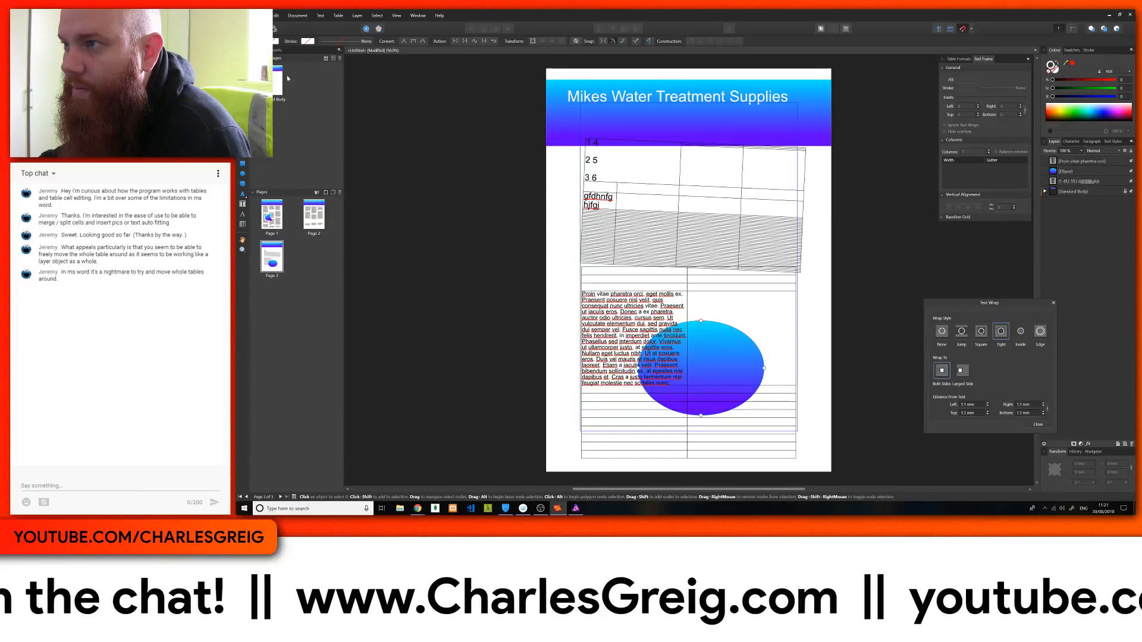
key("v")
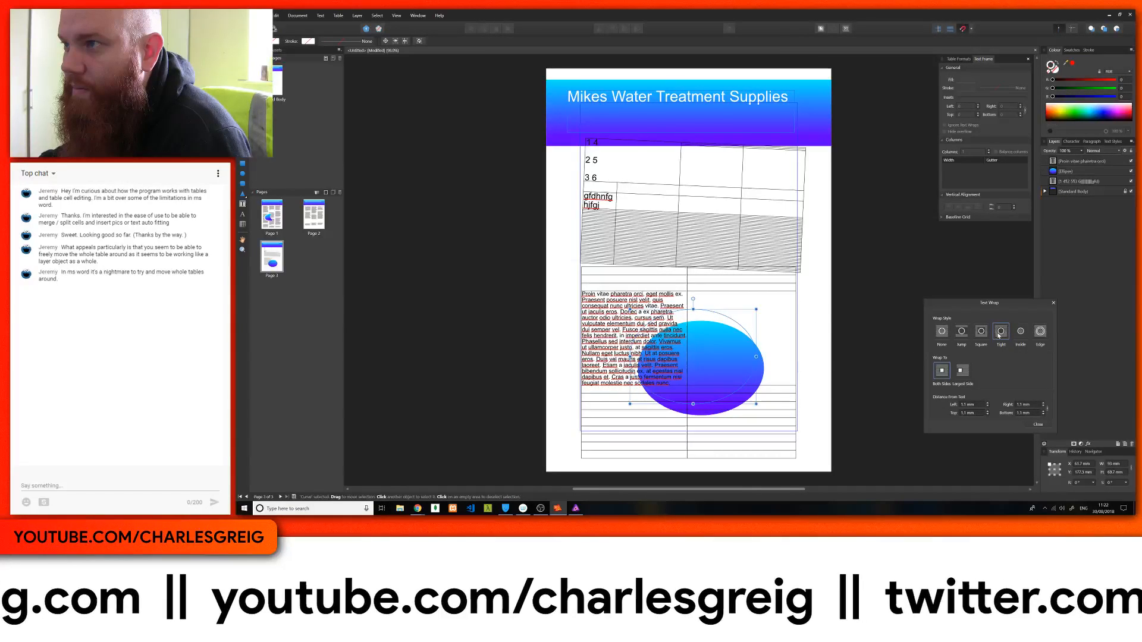
left_click_drag(756, 374, 837, 367)
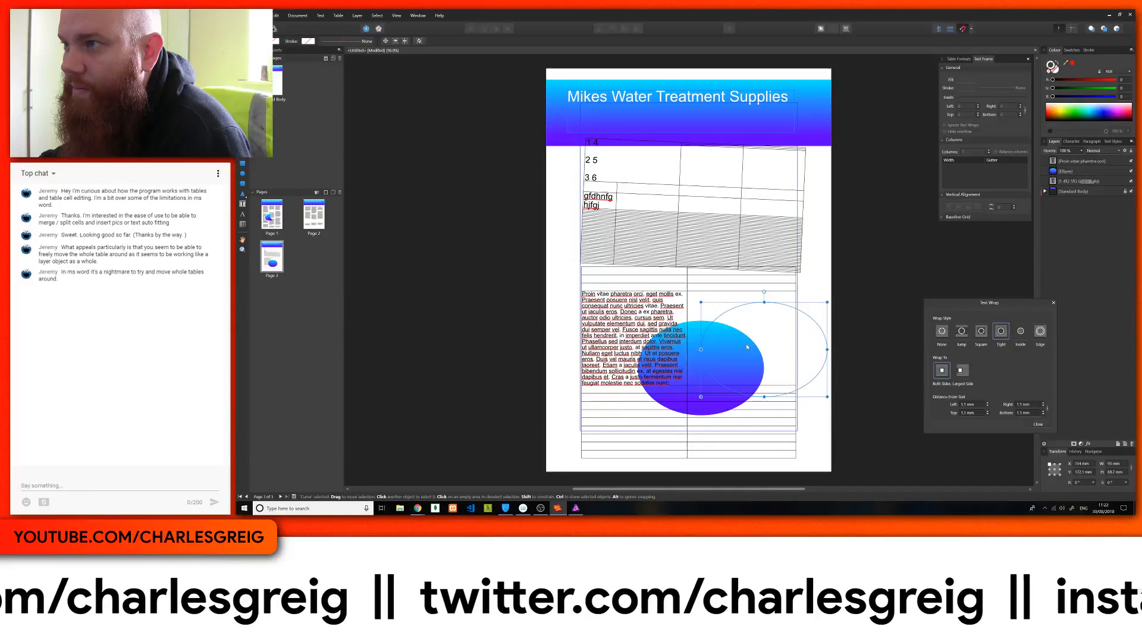
Undo the deletion of the lower table and the shift of the ellipse's wrap outline
left_click(768, 322)
key("Delete")
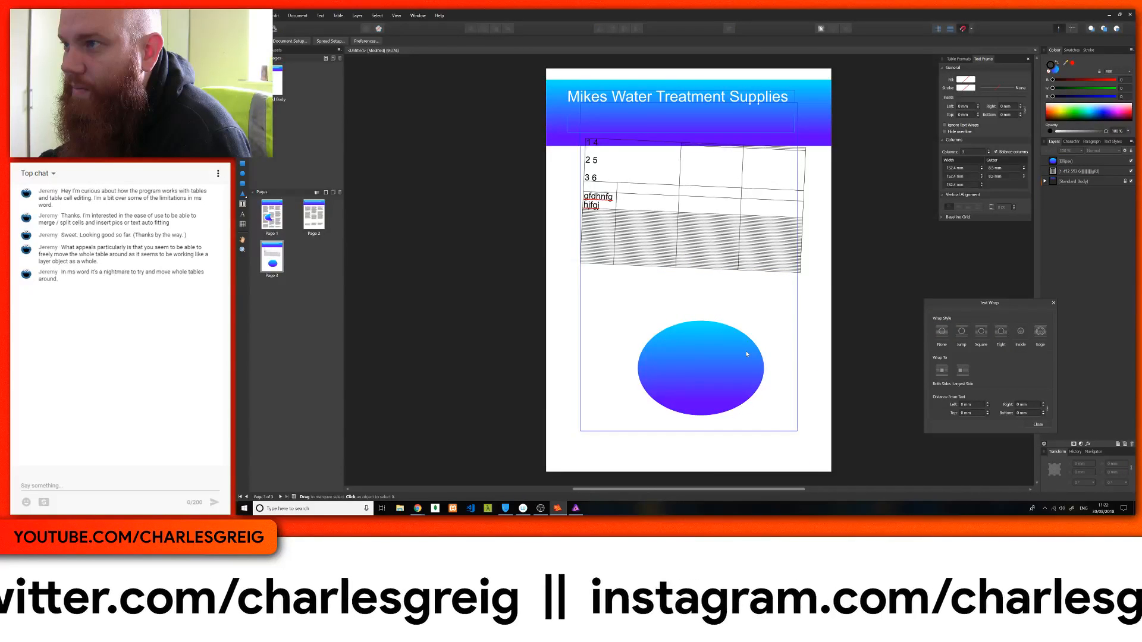
key("ctrl+z")
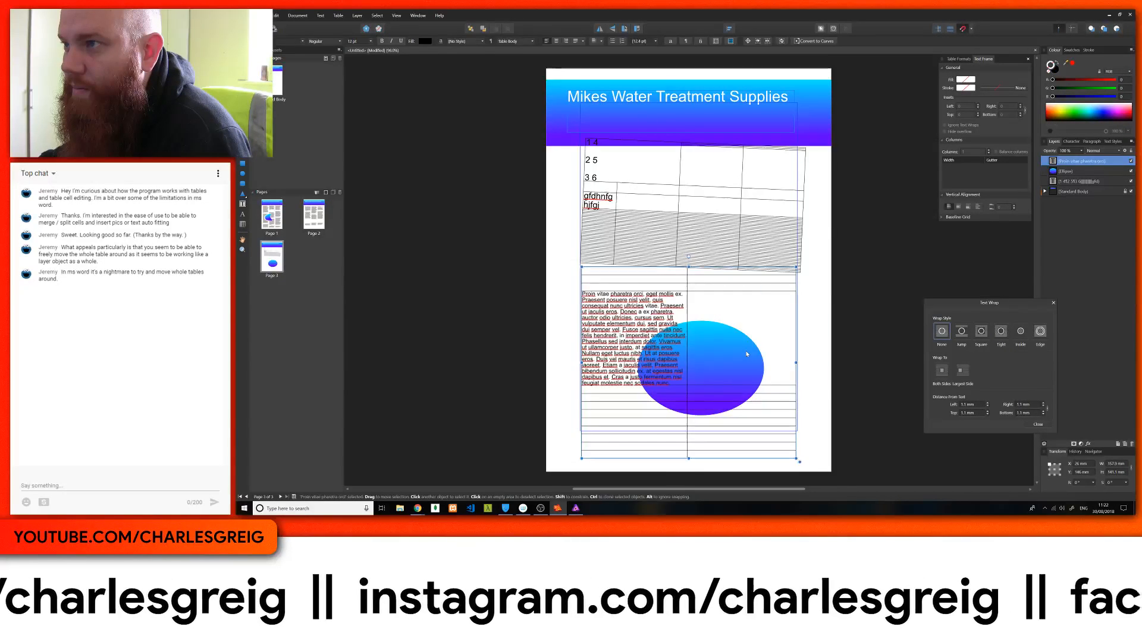
left_click(746, 354)
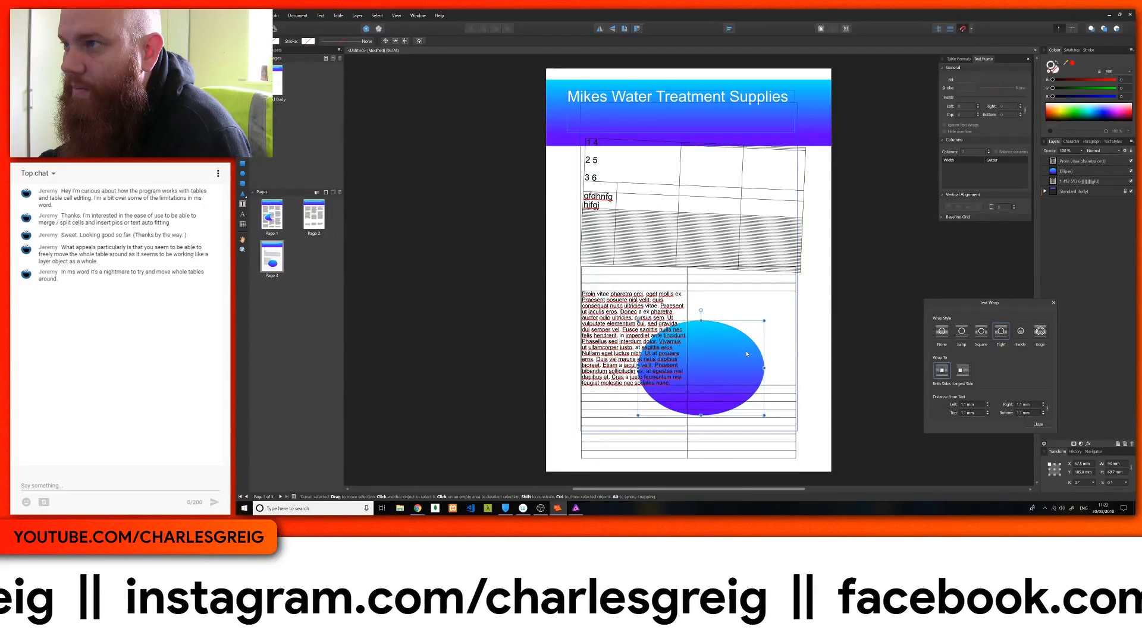
Move the ellipse down and to the left over the lower rows of the lower table
key("a")
left_click_drag(747, 354, 716, 384)
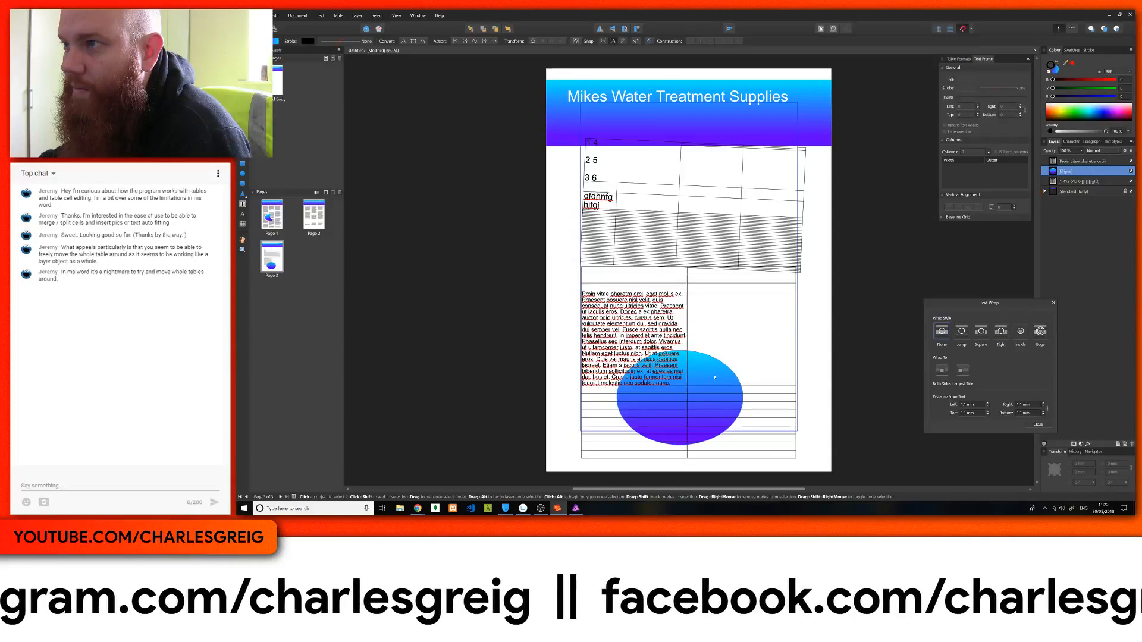
left_click(716, 384)
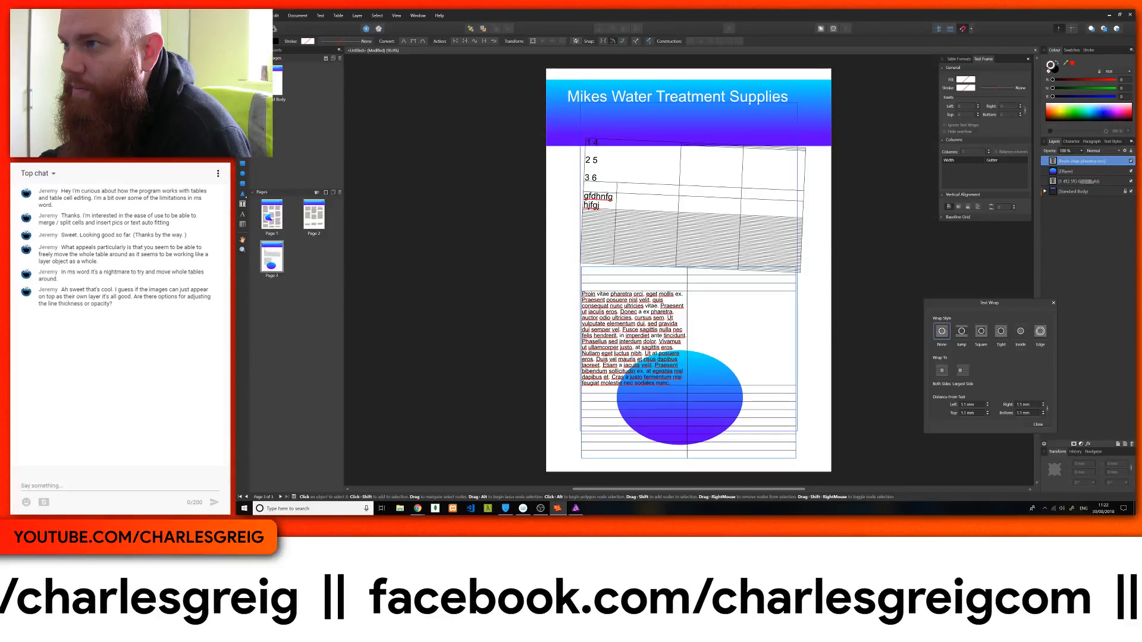
Nudge the lower table up slightly and switch to the Table tool to edit it
key("v")
left_click_drag(698, 371, 697, 362)
key("t")
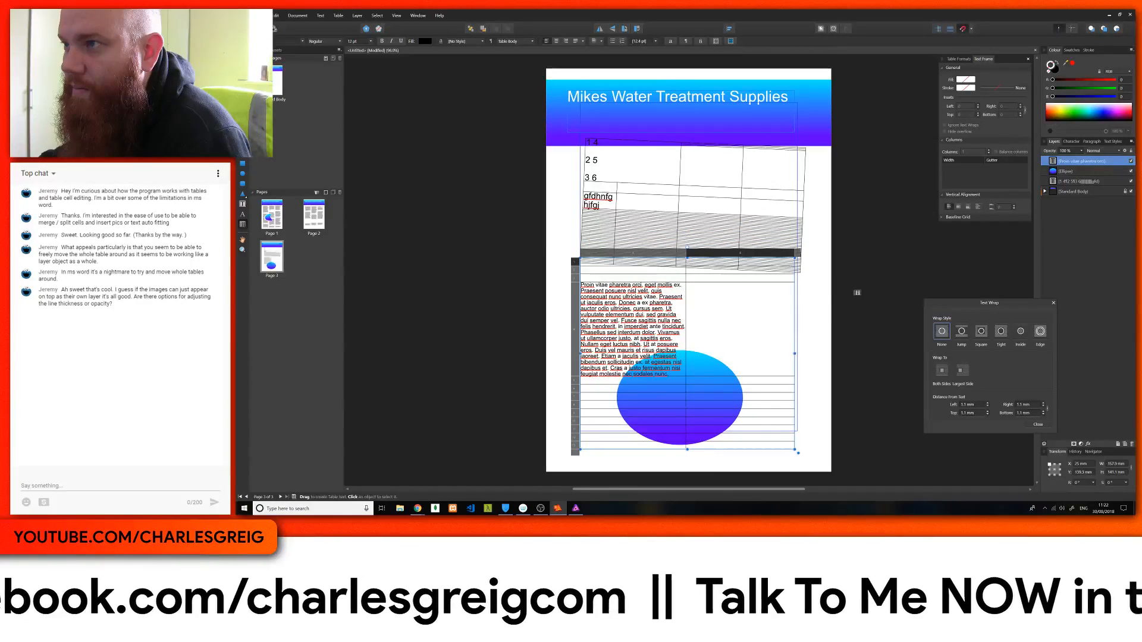
Move the ellipse over the lower table's second column until it extends past the page's right edge, and select the lower table
left_click(1096, 171)
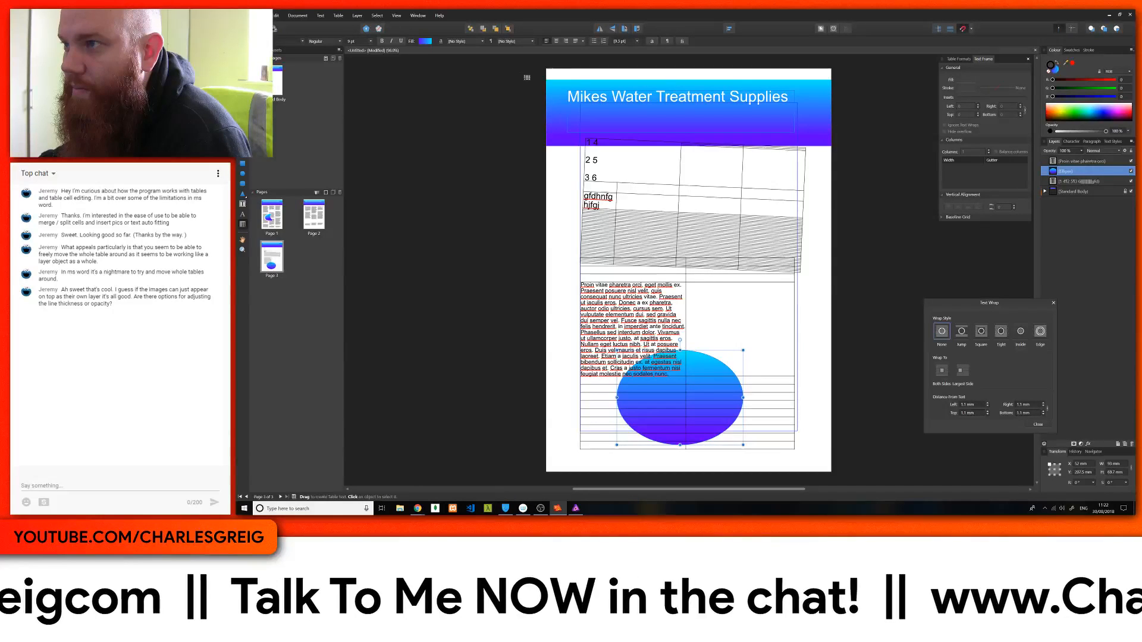
key("v")
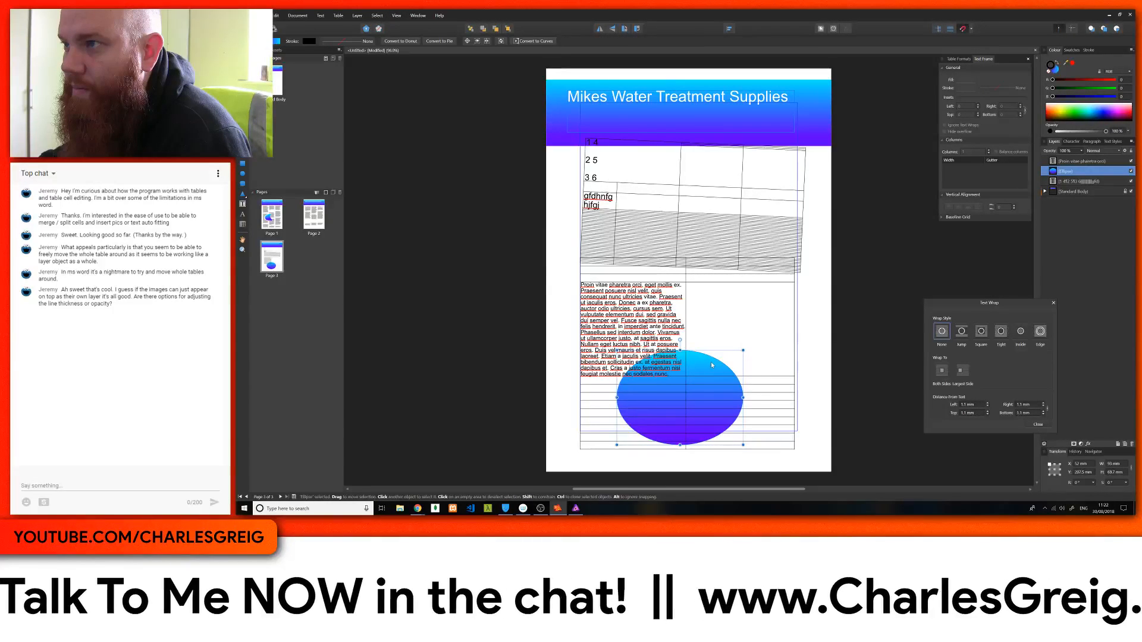
left_click_drag(712, 362, 762, 311)
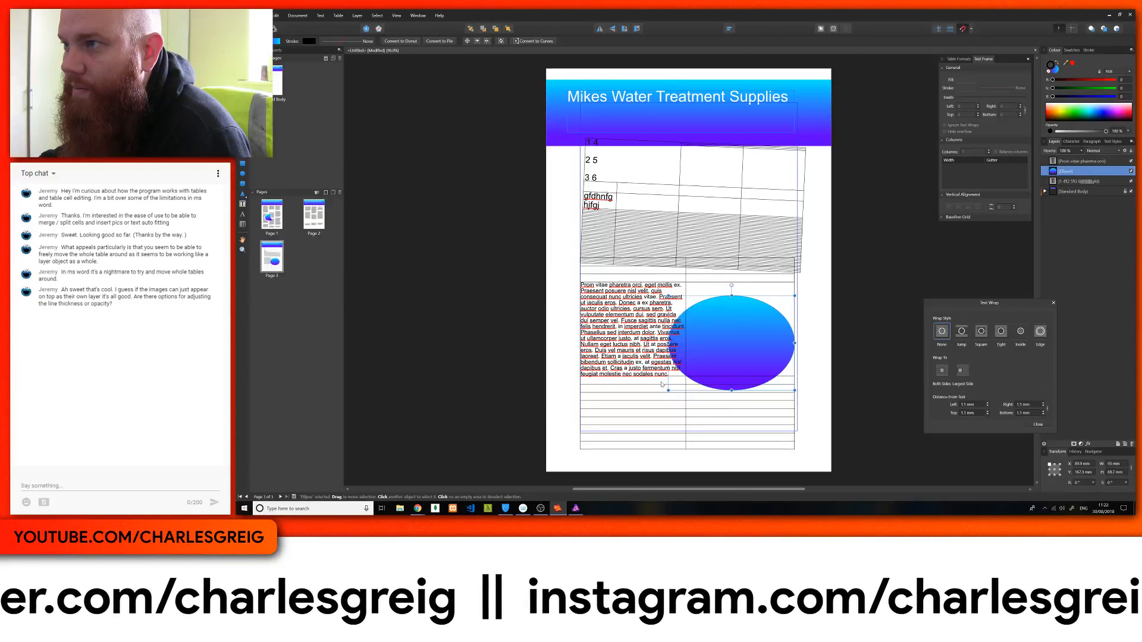
left_click_drag(721, 348, 766, 323)
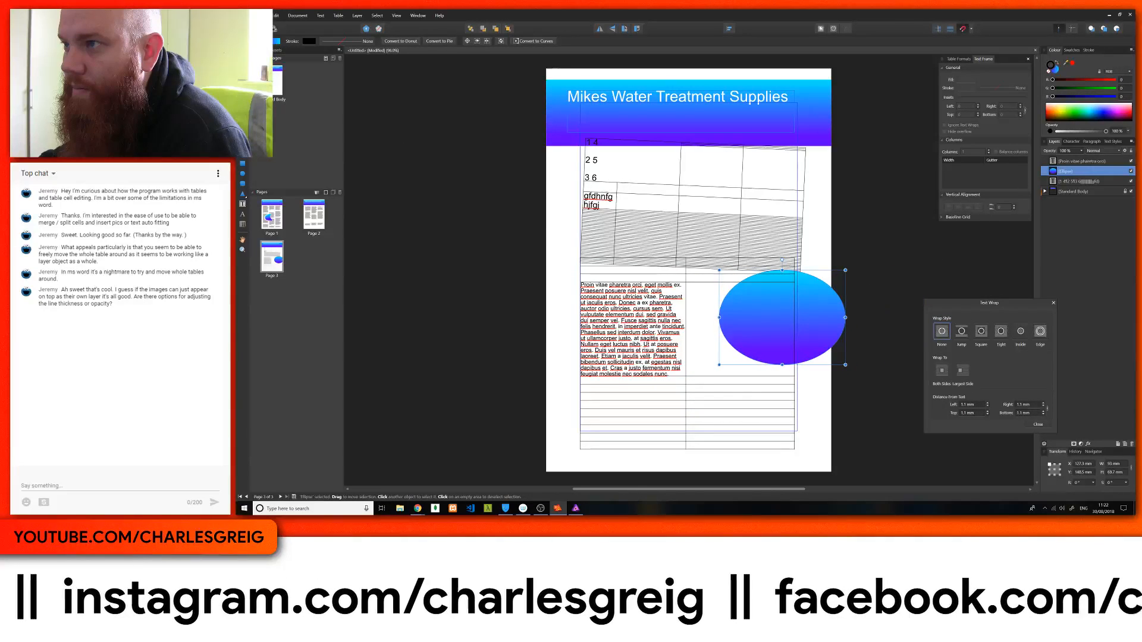
left_click(586, 345)
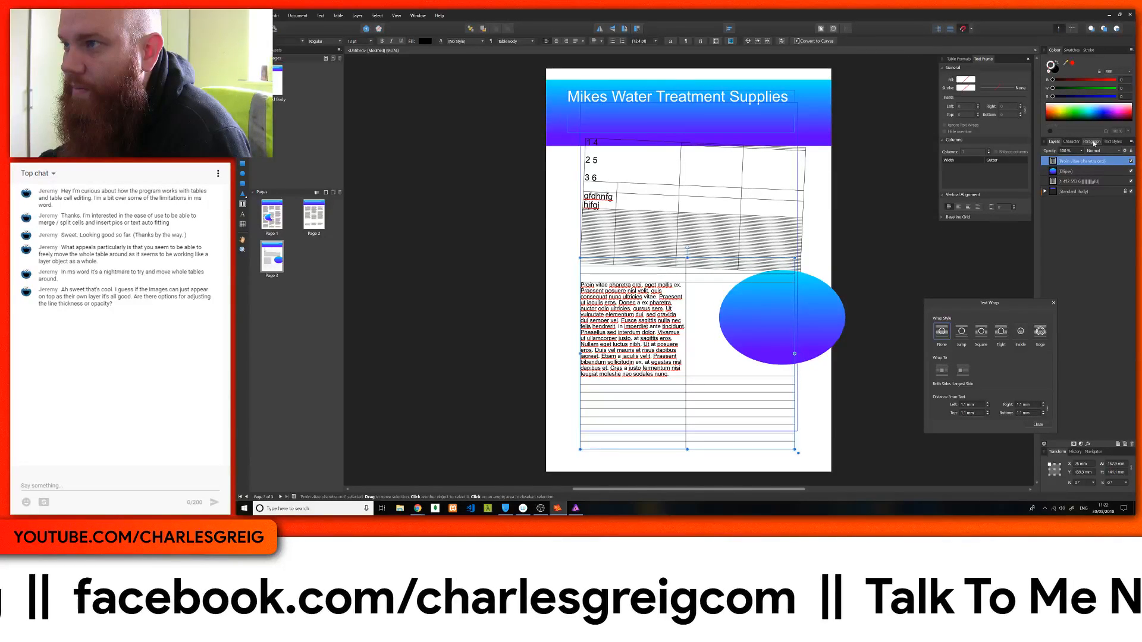
left_click(1088, 50)
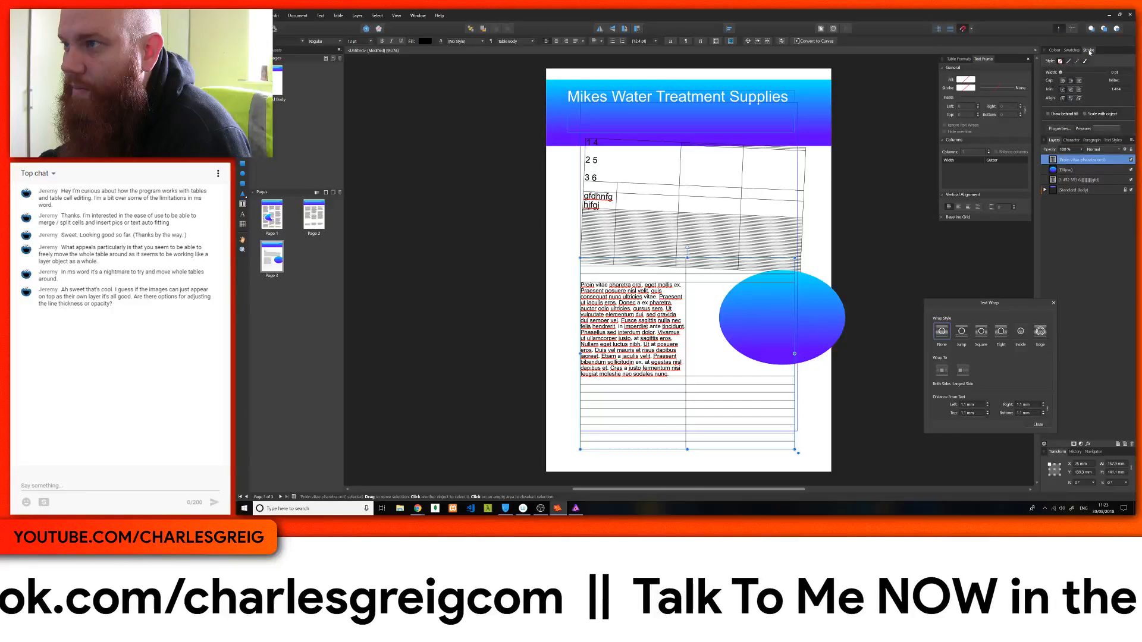
mouse_move(1063, 73)
left_mouse_down()
mouse_move(1079, 73)
mouse_move(1040, 73)
left_mouse_up()
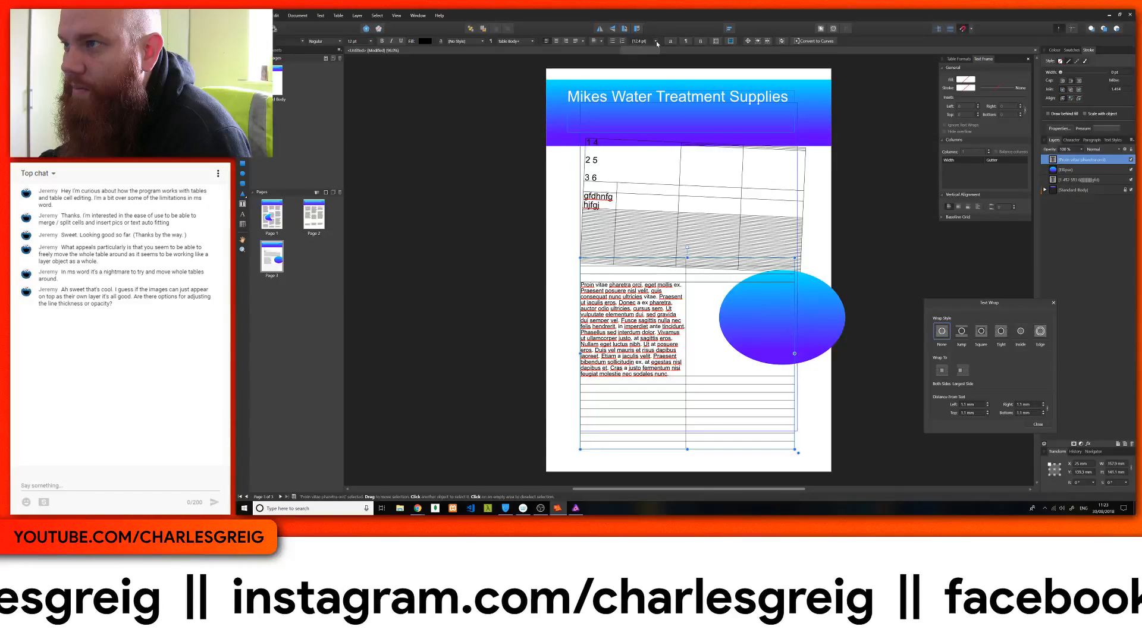
left_click(512, 43)
left_click(513, 43)
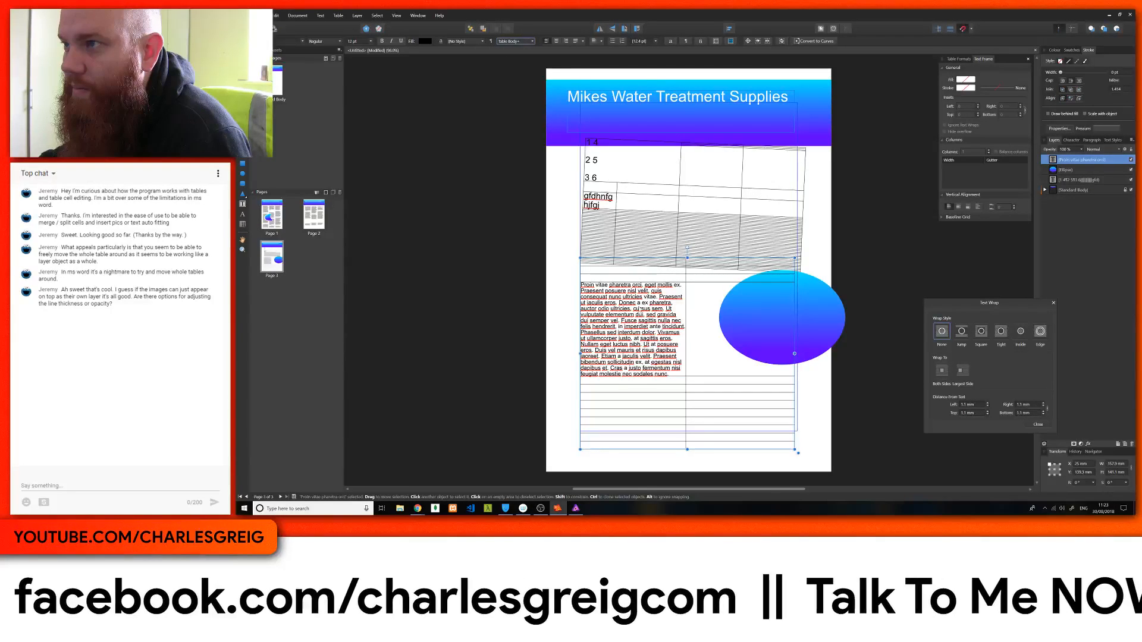
Start cell editing in the lower table's first column and display the Table settings
right_click(655, 271)
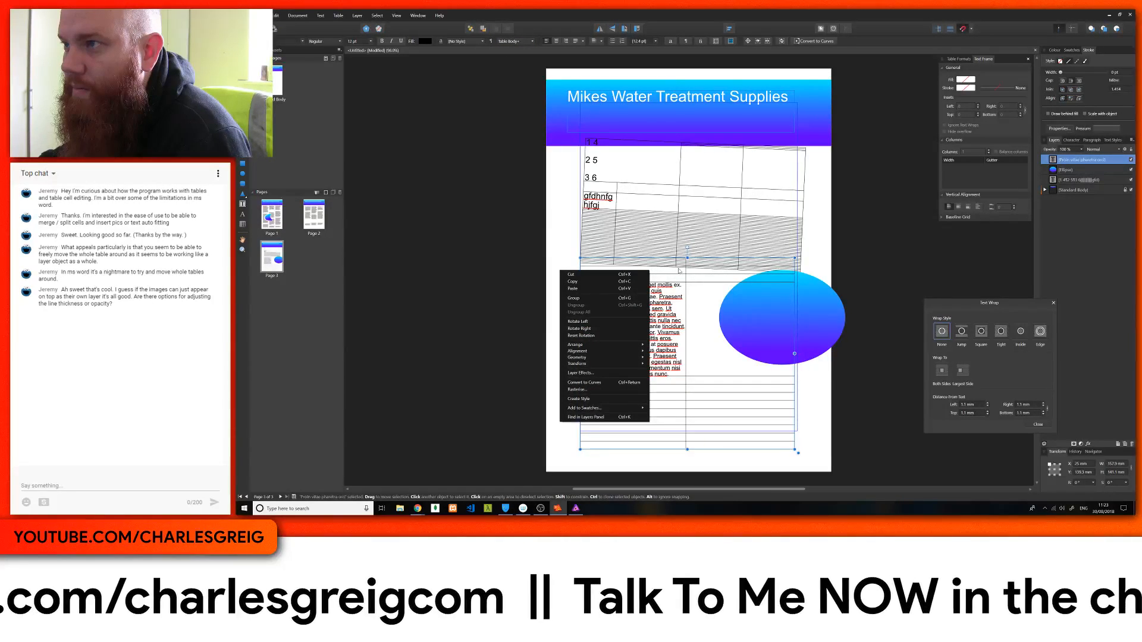
left_click(679, 271)
right_click(659, 256)
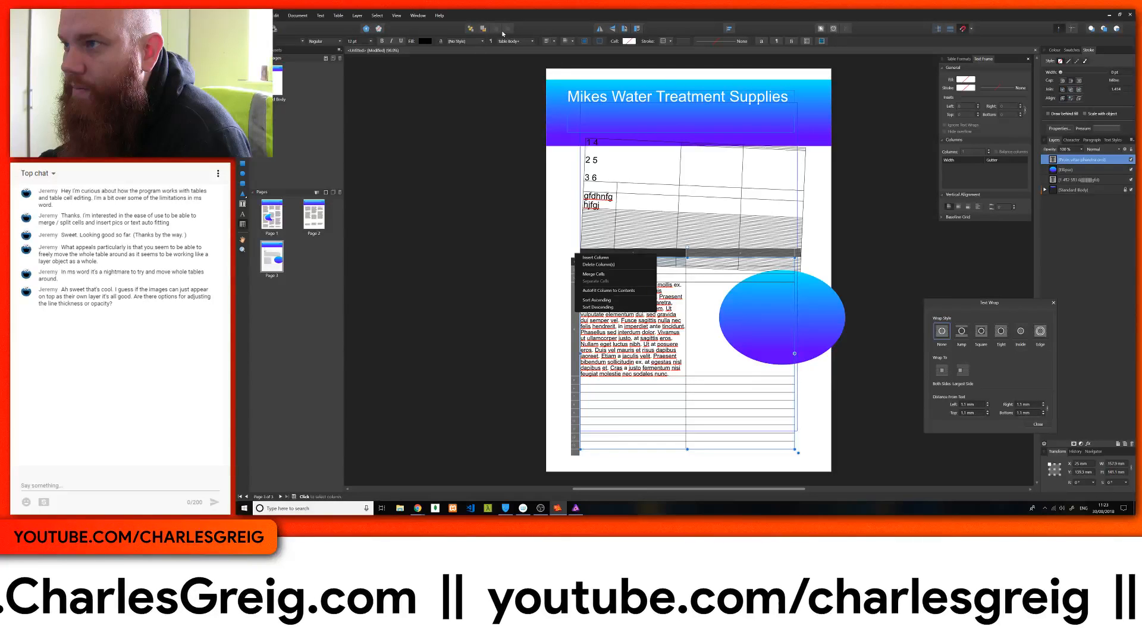
left_click(397, 15)
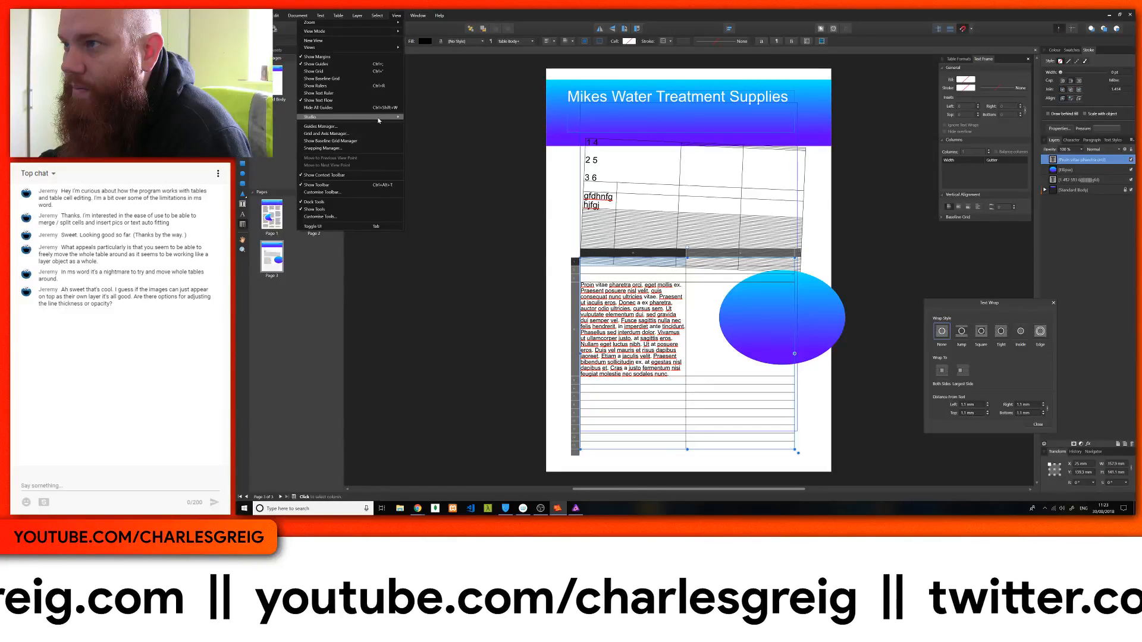
mouse_move(379, 119)
left_click(416, 263)
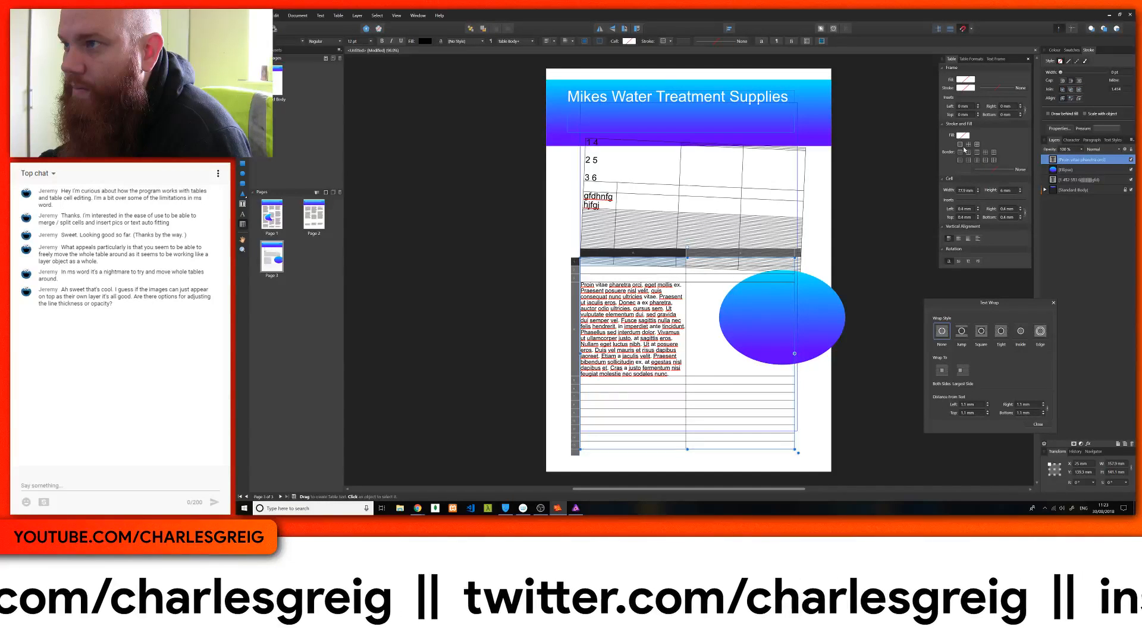
Try a purple fill on the lower table's frame and set the frame fill back to None
left_click(965, 81)
left_click(944, 104)
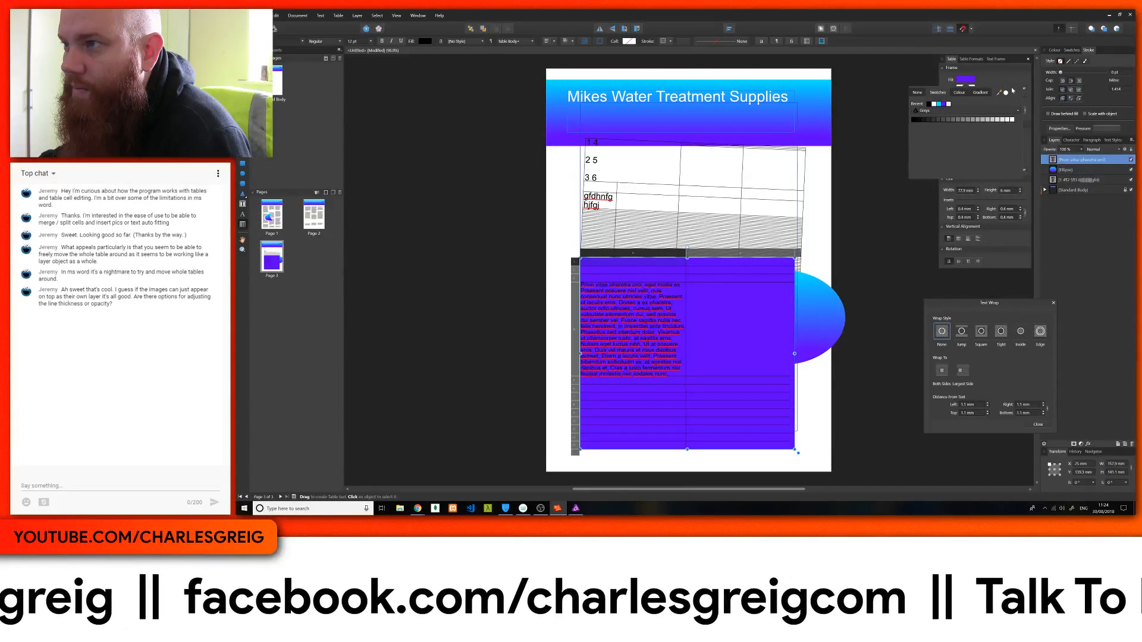
left_click(964, 92)
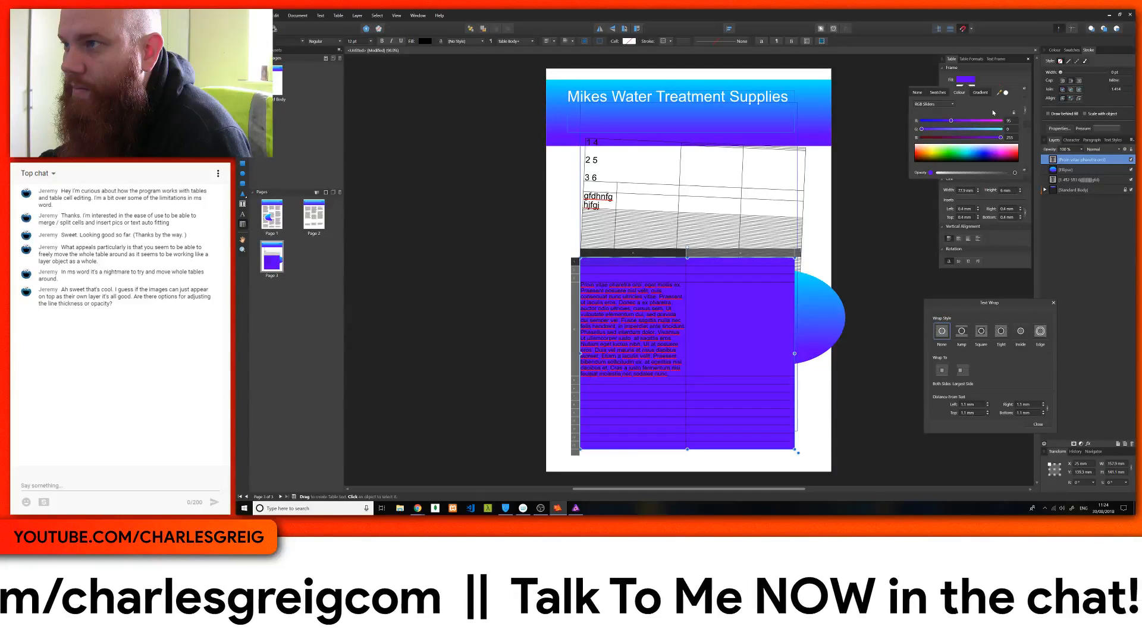
left_click(918, 93)
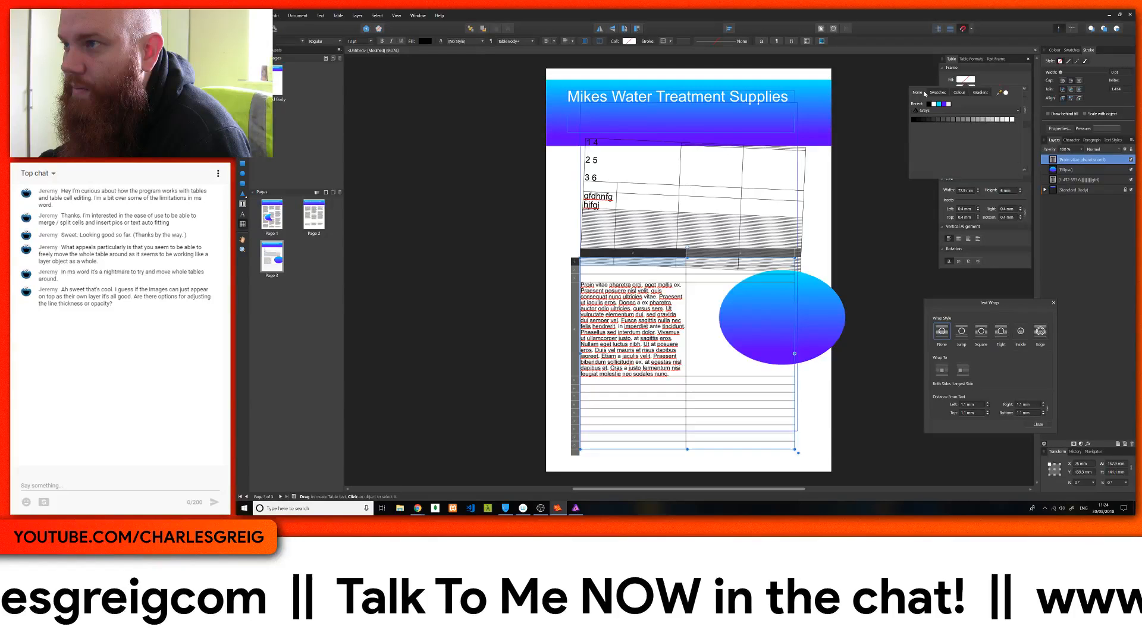
left_click(989, 86)
Give the lower table's frame a purple stroke with a width of 4.7 pt
left_click(965, 88)
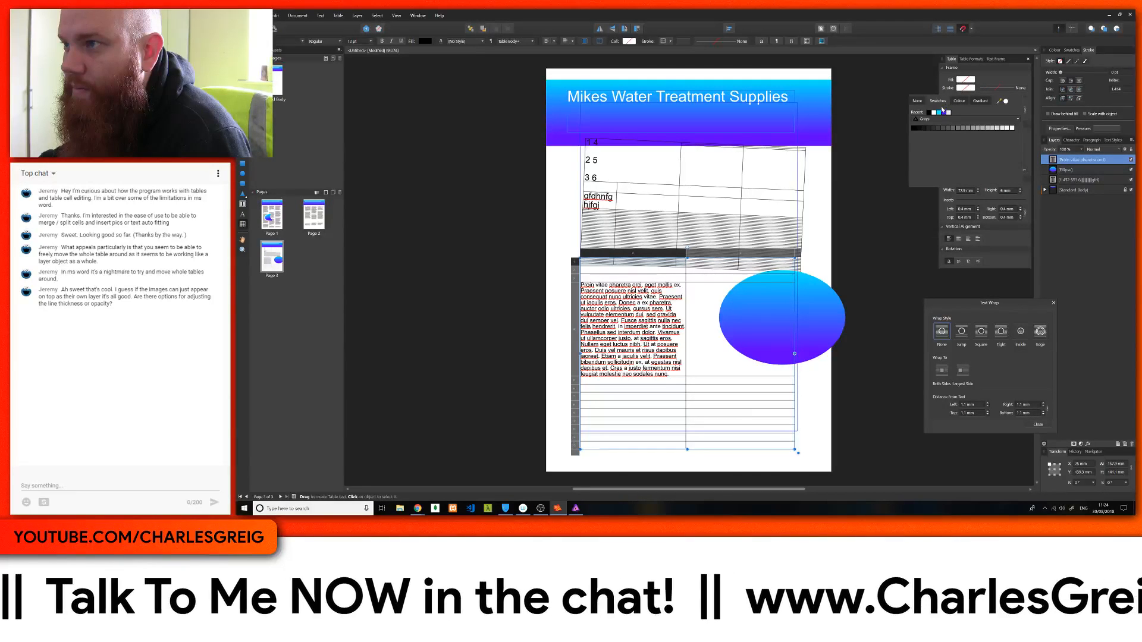
left_click(943, 112)
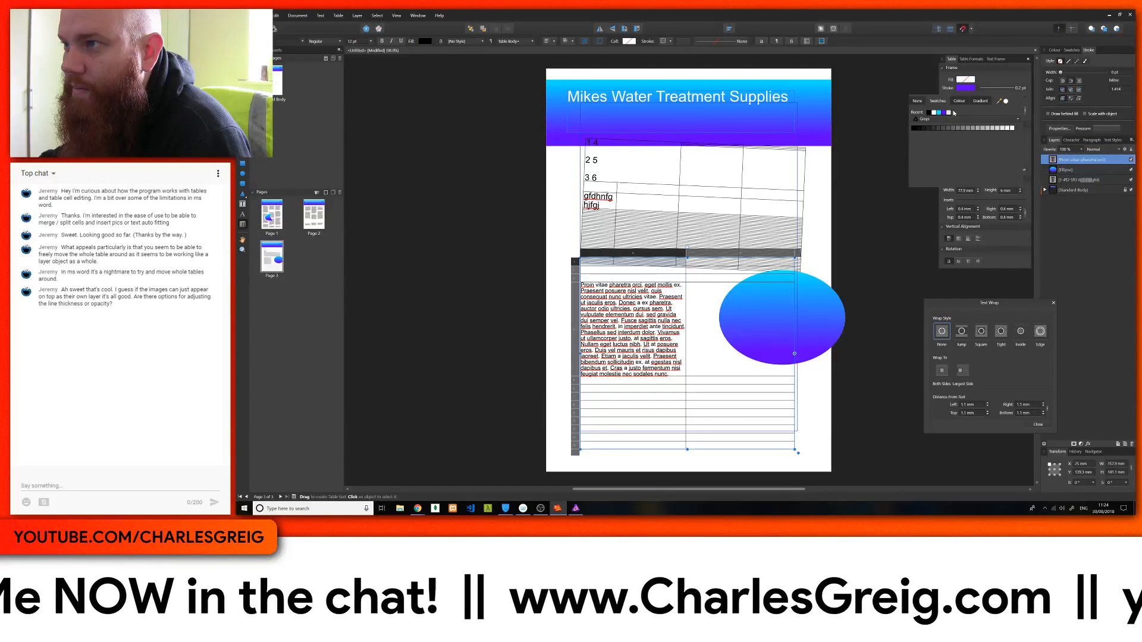
left_click(987, 88)
left_click(987, 87)
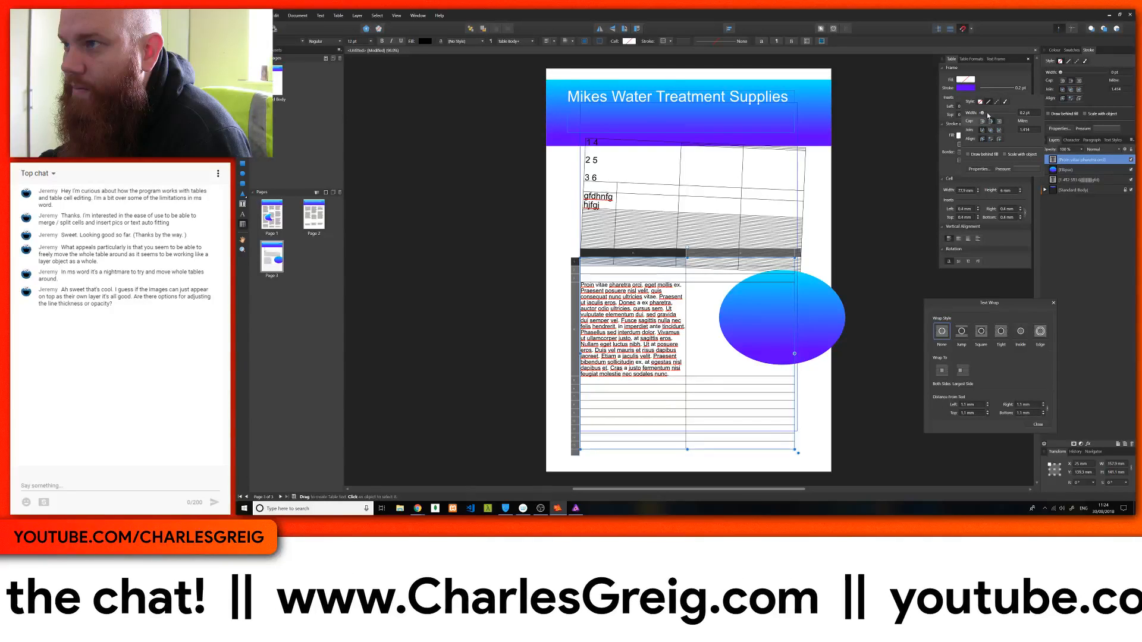
left_click_drag(987, 113, 990, 113)
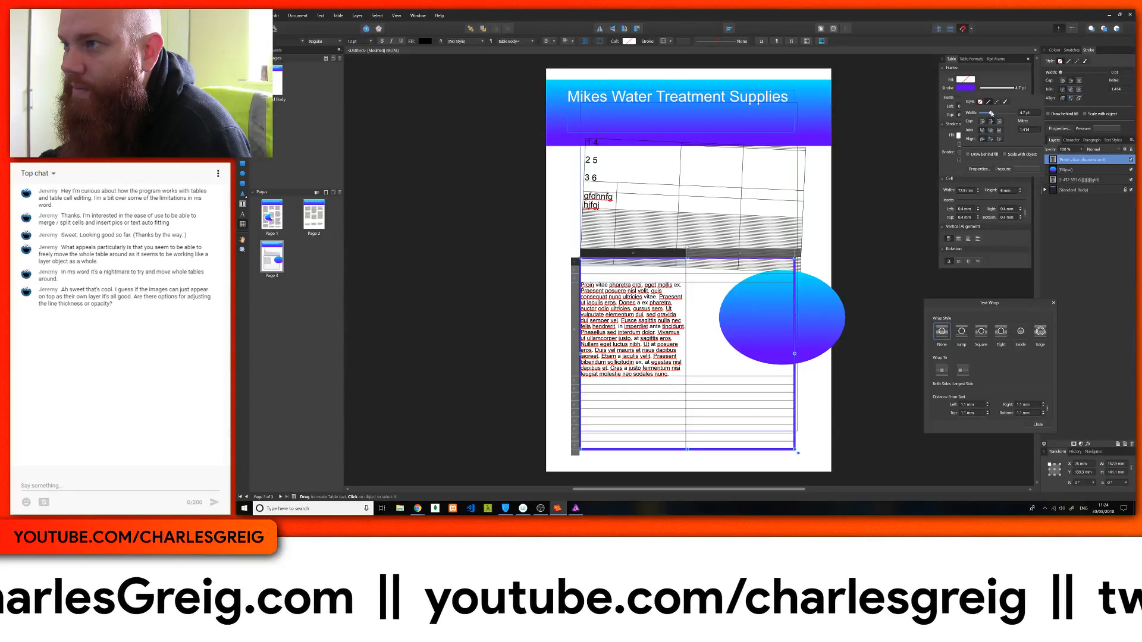
Try the draw-behind-fill option and a dashed line style on the lower table's frame stroke
left_click(990, 157)
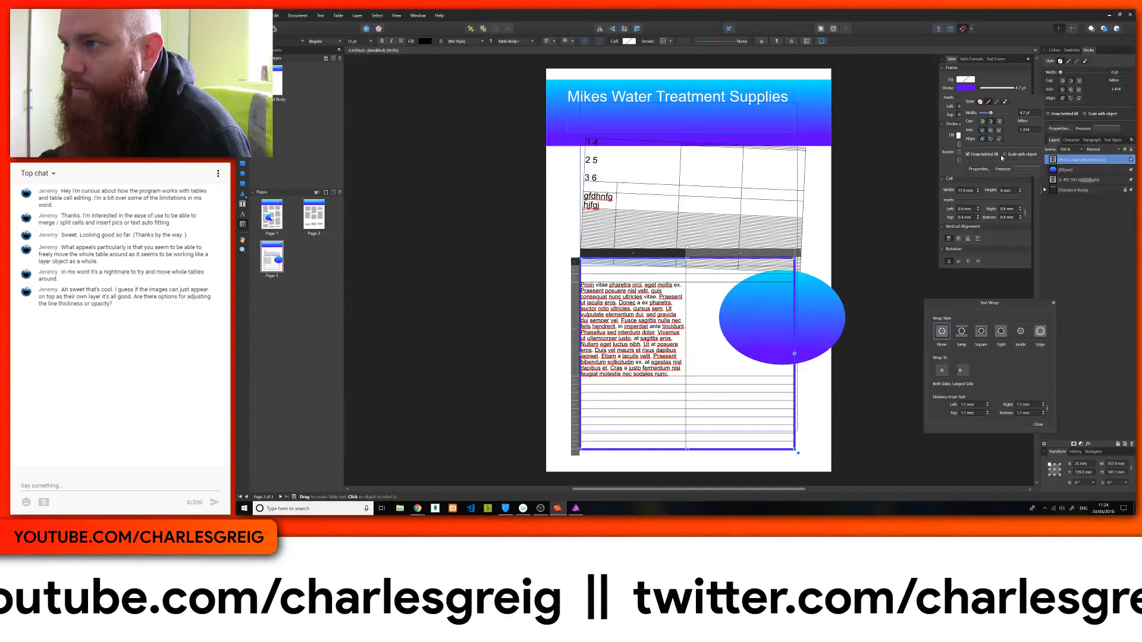
left_click(996, 153)
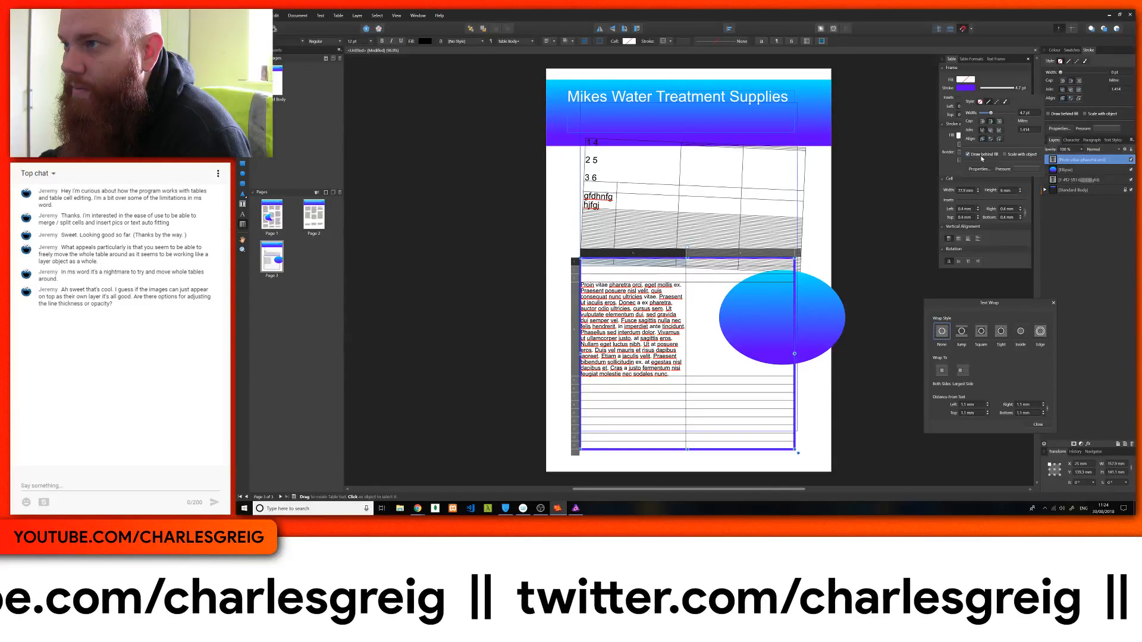
left_click(999, 131)
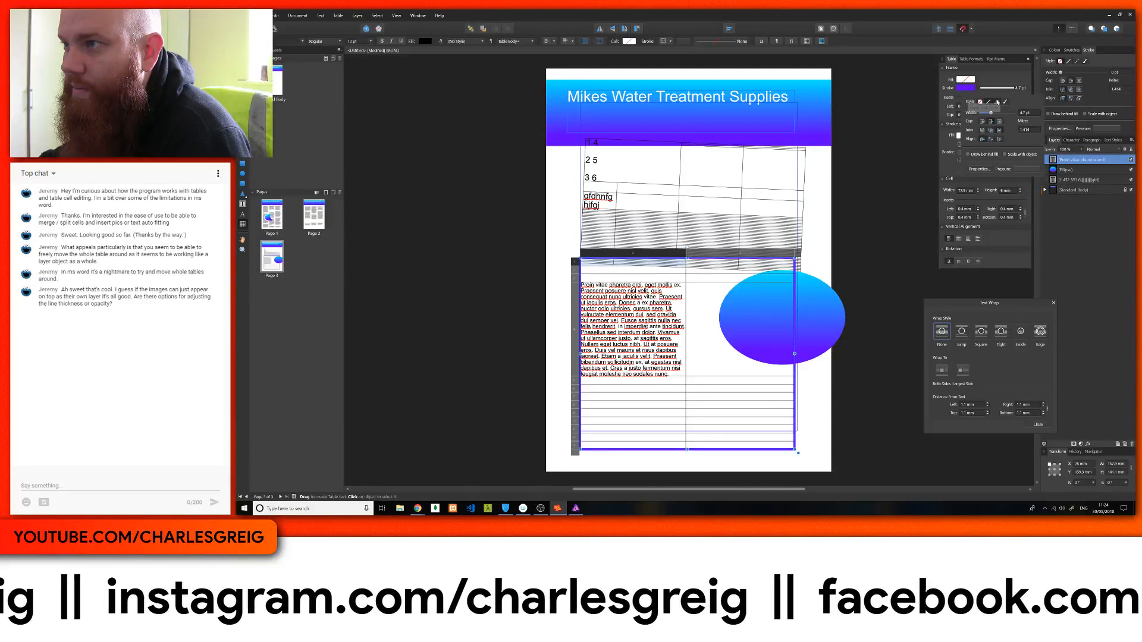
left_click(997, 102)
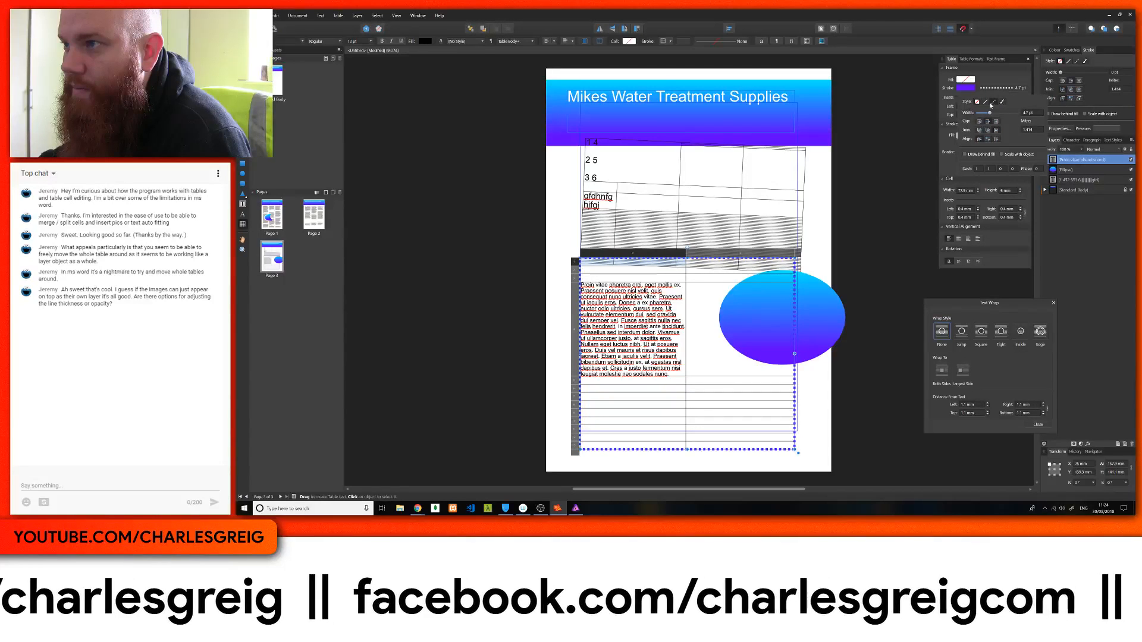
left_click(1001, 103)
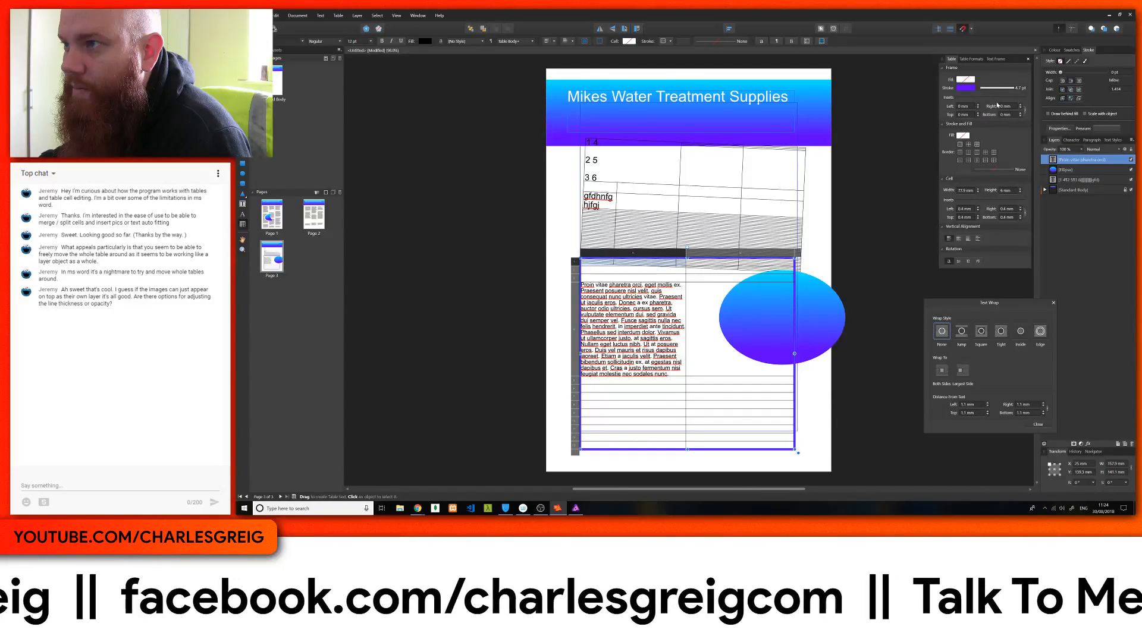
Apply a black border 4.7 pt wide around the lower table's first cell
left_click(964, 137)
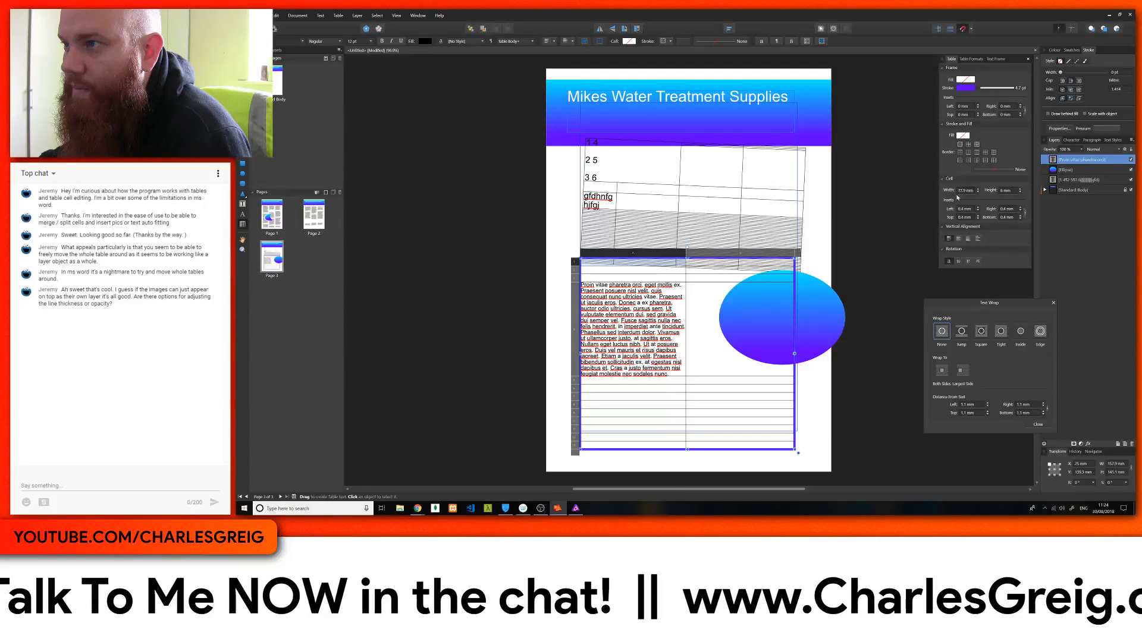
left_click(993, 171)
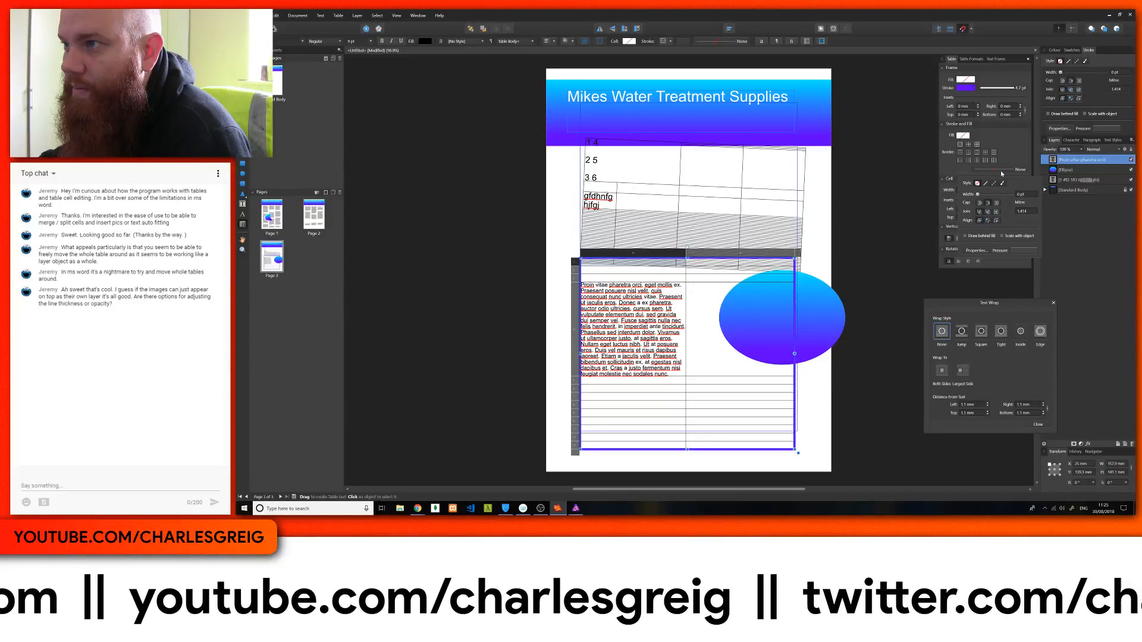
left_click(977, 145)
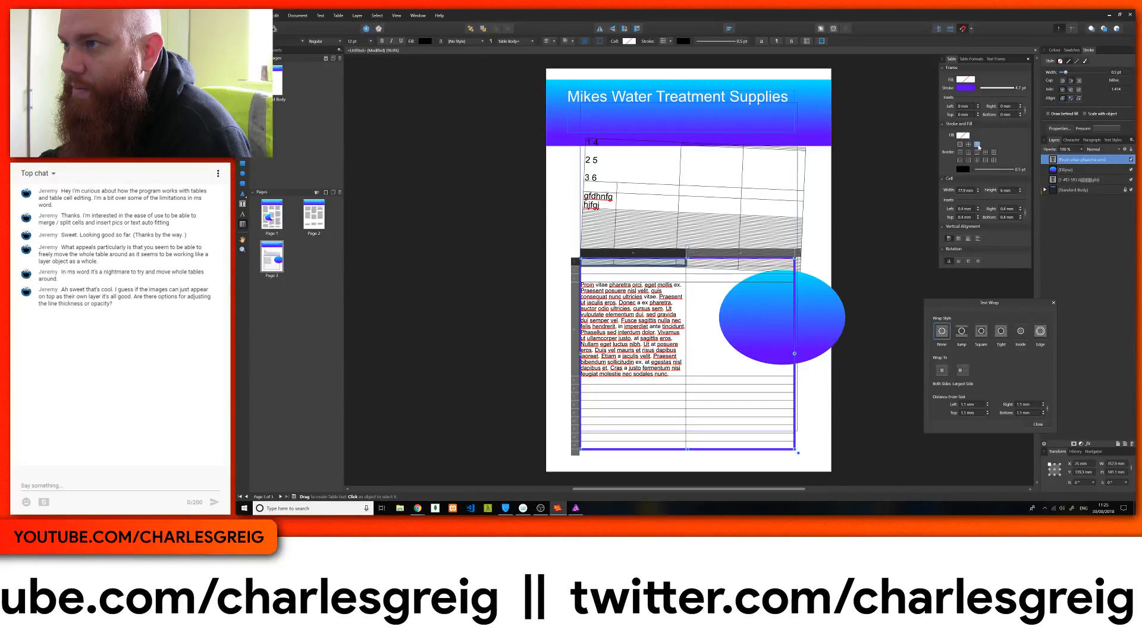
left_click(1001, 170)
left_click_drag(977, 195, 988, 196)
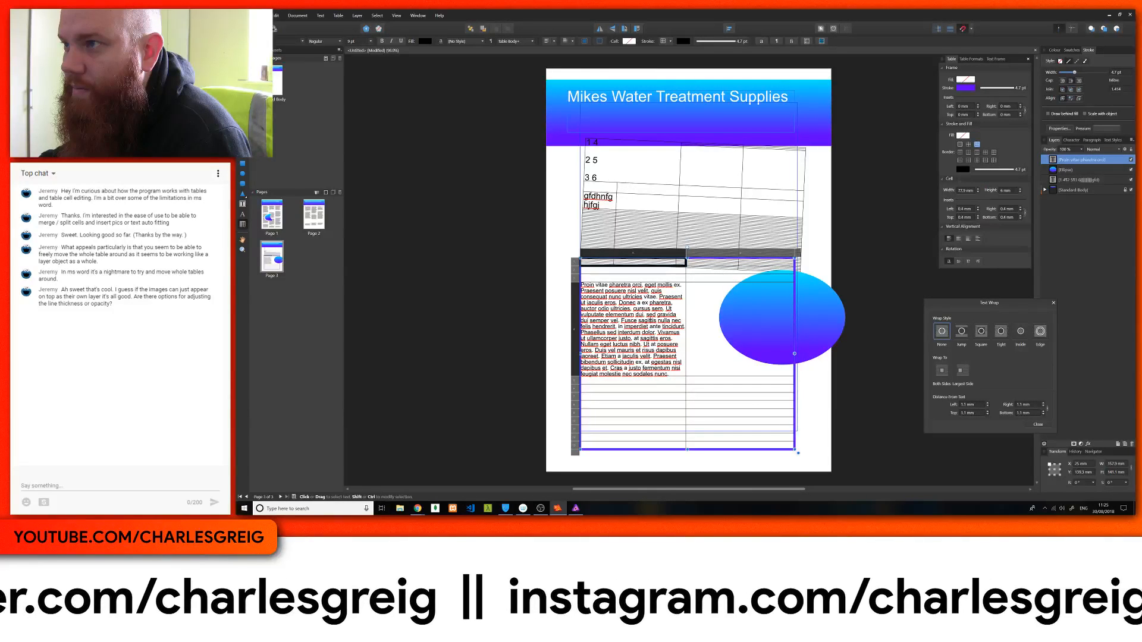
Select the lower table's text row with the three rows below and set their horizontal borders to 4.4 pt
left_click(744, 394)
left_click(688, 345, "shift")
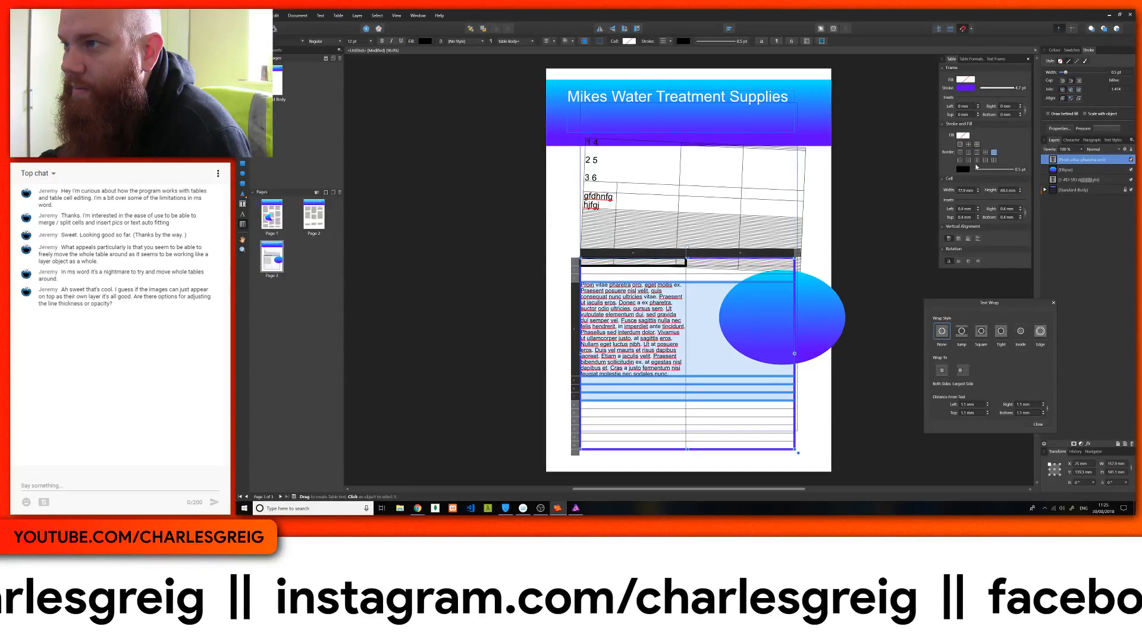
left_click(983, 171)
left_click_drag(984, 196, 988, 196)
Colour the selected rows' horizontal borders red and deselect the lower table
left_click(963, 169)
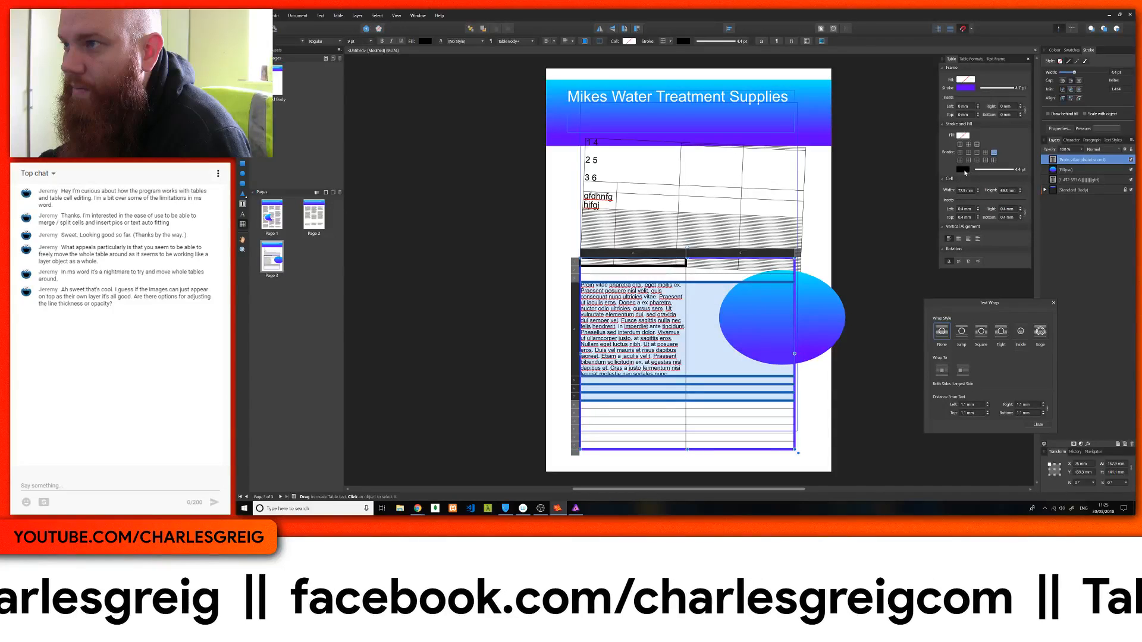
left_click_drag(974, 242, 1013, 246)
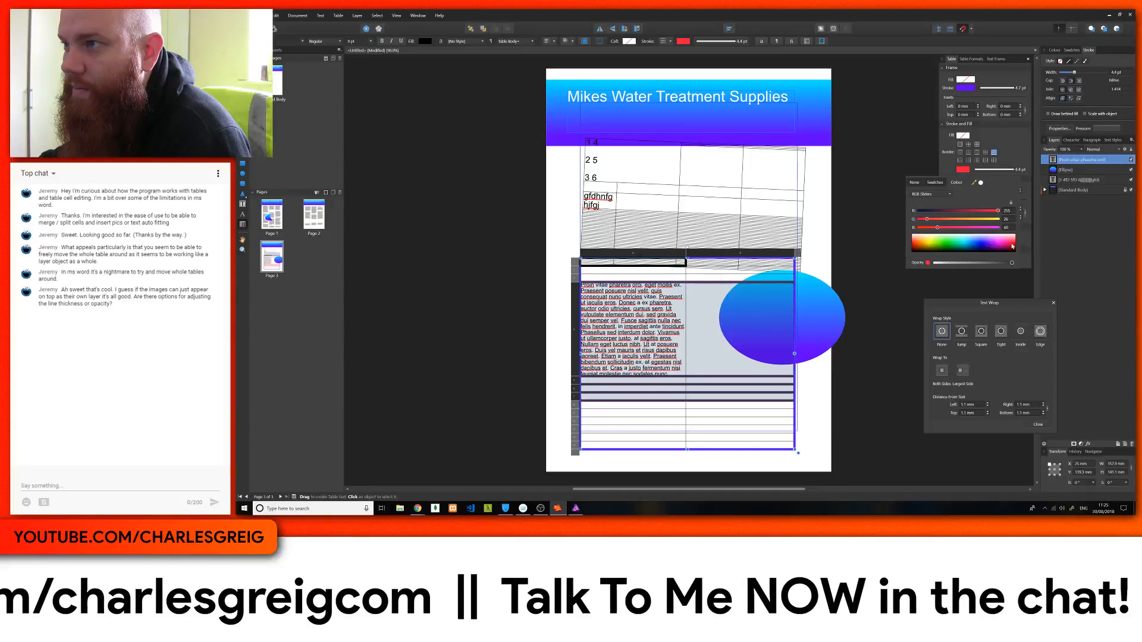
left_click(930, 263)
left_click_drag(931, 266, 964, 265)
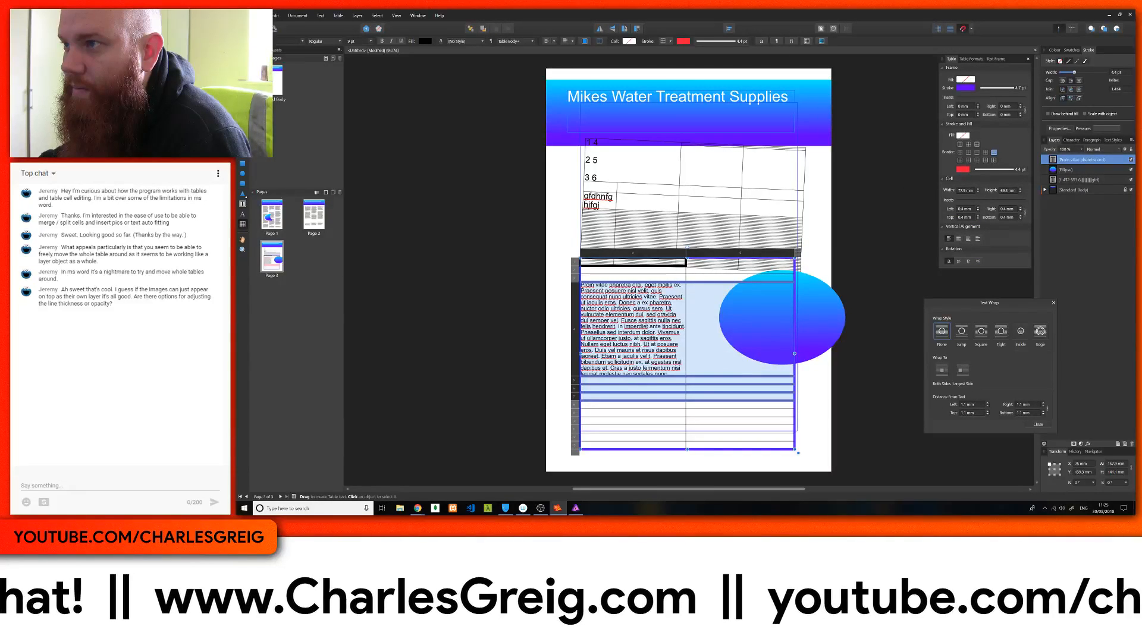
key("Escape")
key("Escape")
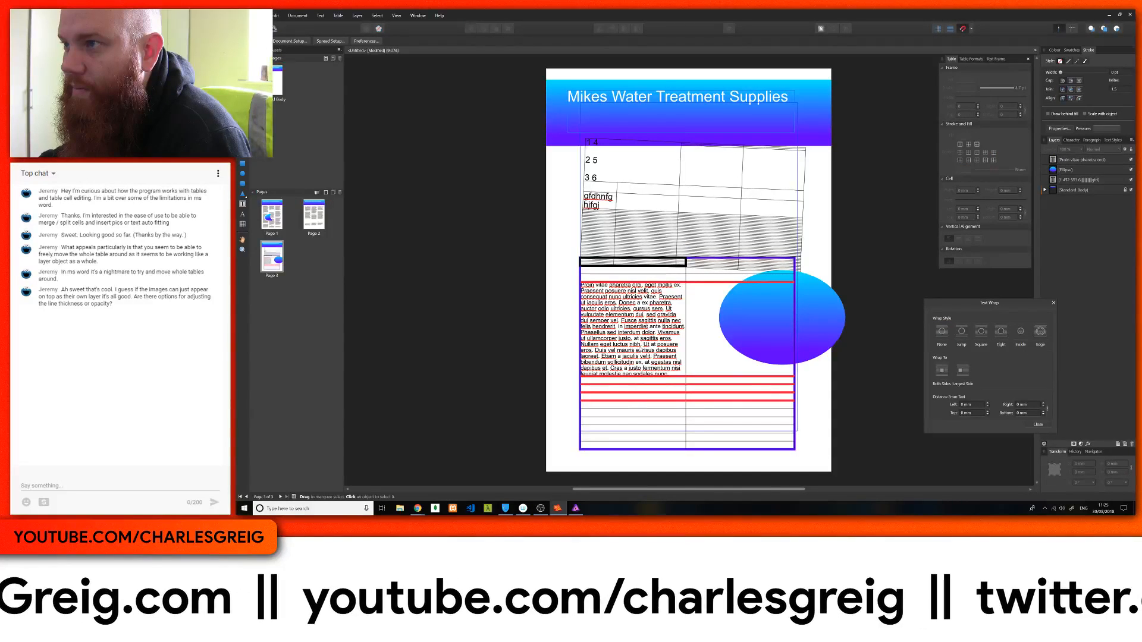
Set the ellipse's text wrap to Tight and move it across the lower table's text into the second column
left_click(826, 326)
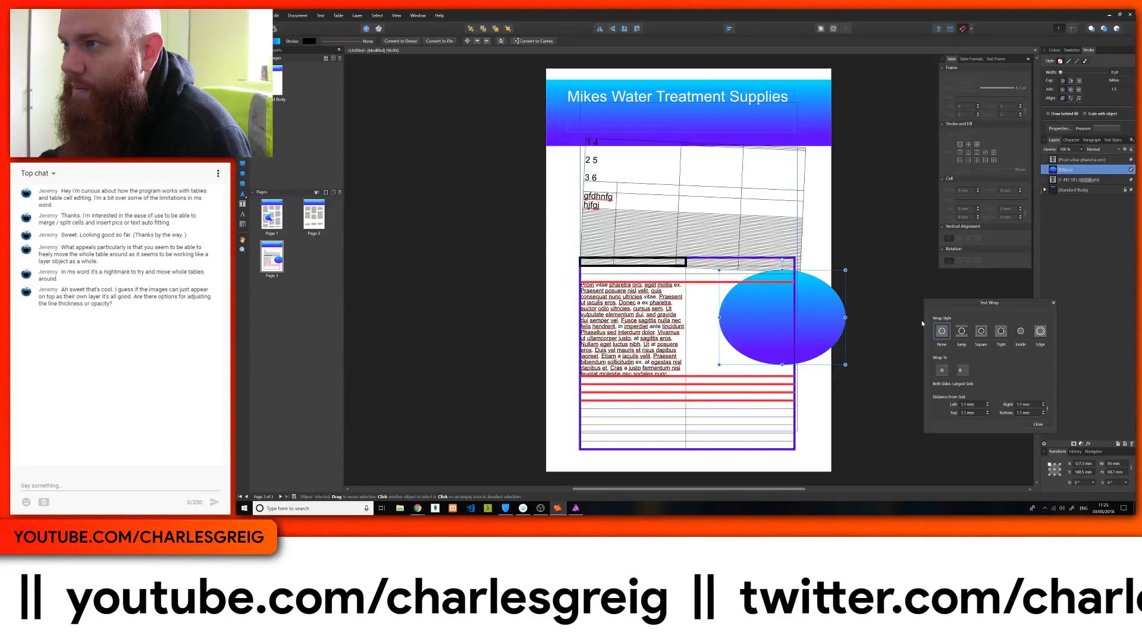
left_click(997, 335)
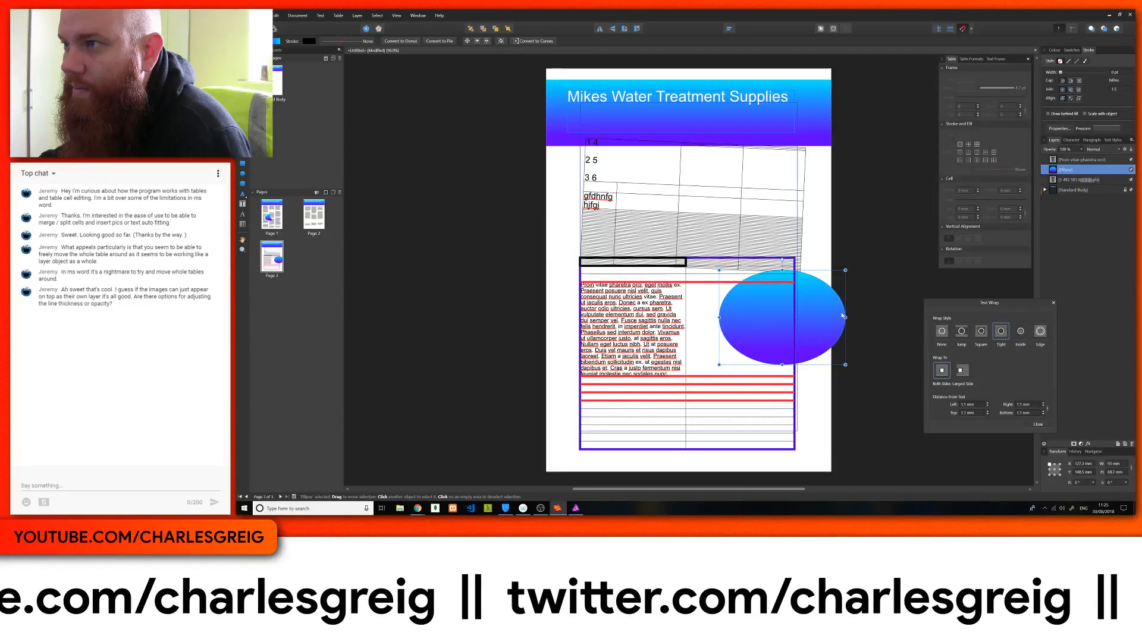
left_click_drag(842, 316, 722, 266)
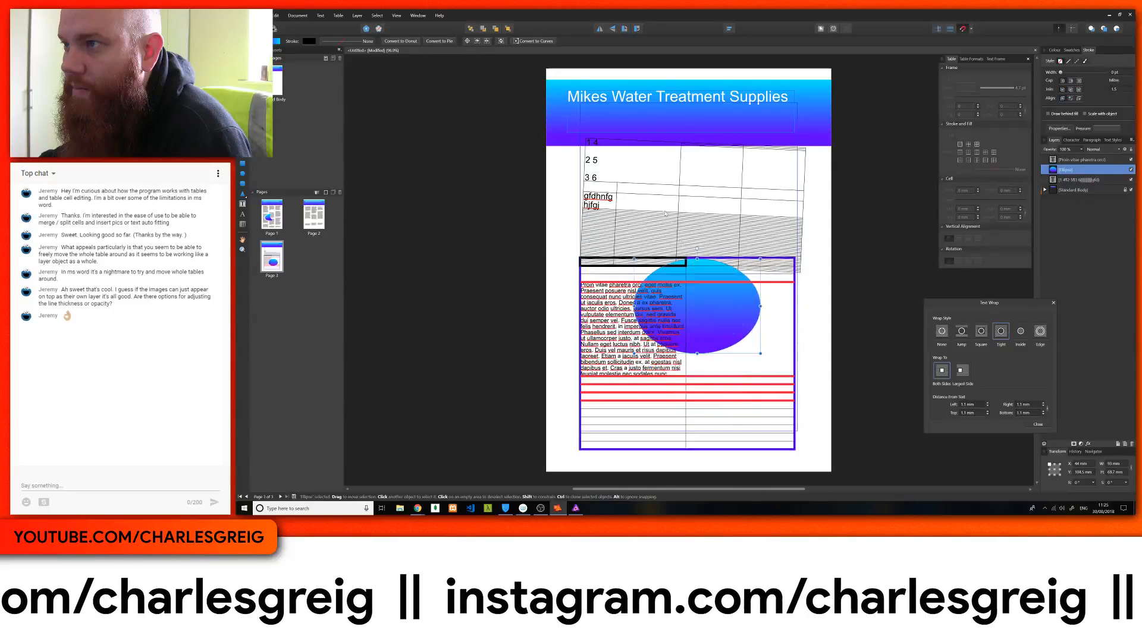
left_click_drag(666, 213, 658, 265)
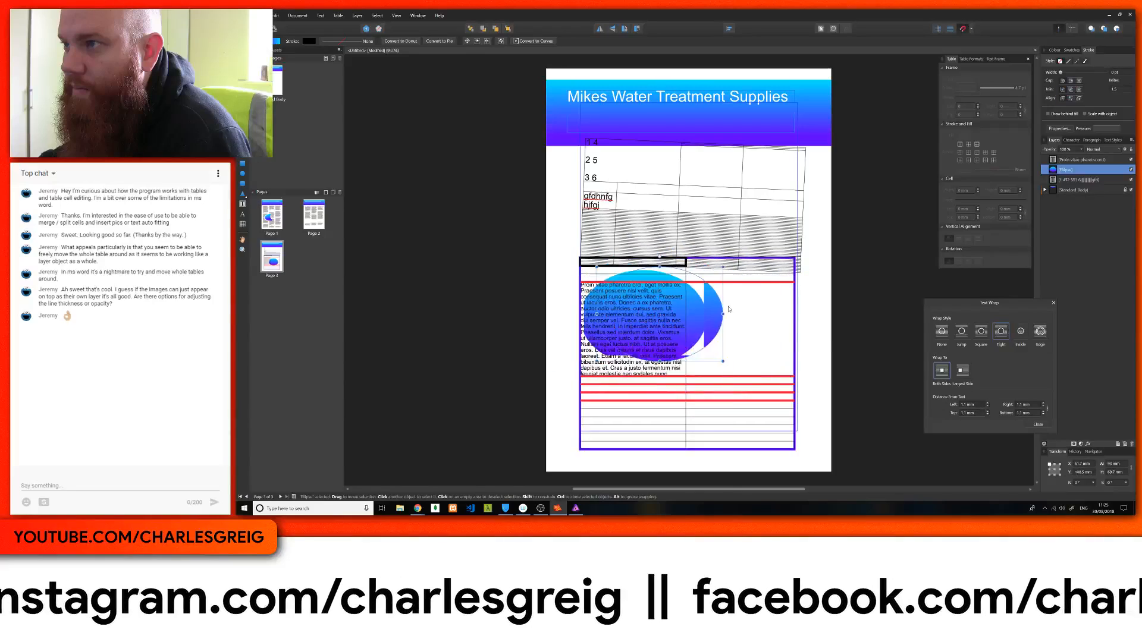
left_click_drag(728, 309, 757, 292)
Move the ellipse up over the page heading and onto the text columns at the bottom of page 2
scroll(749, 389, "up", 5)
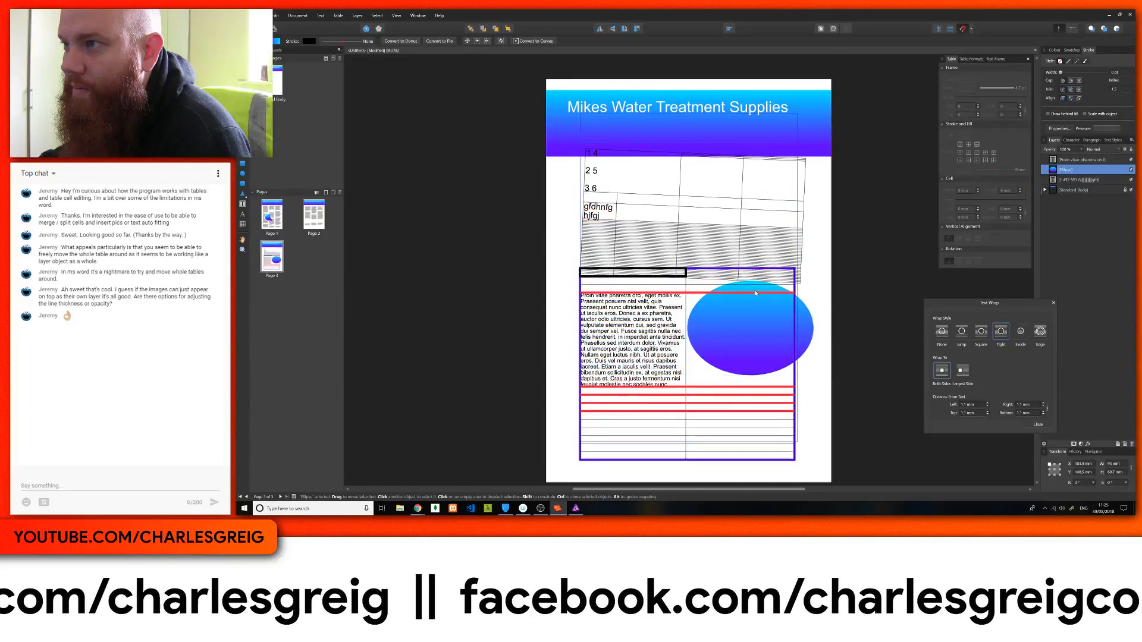
scroll(750, 390, "down", 2)
left_click_drag(749, 390, 730, 202)
scroll(730, 198, "up", 2)
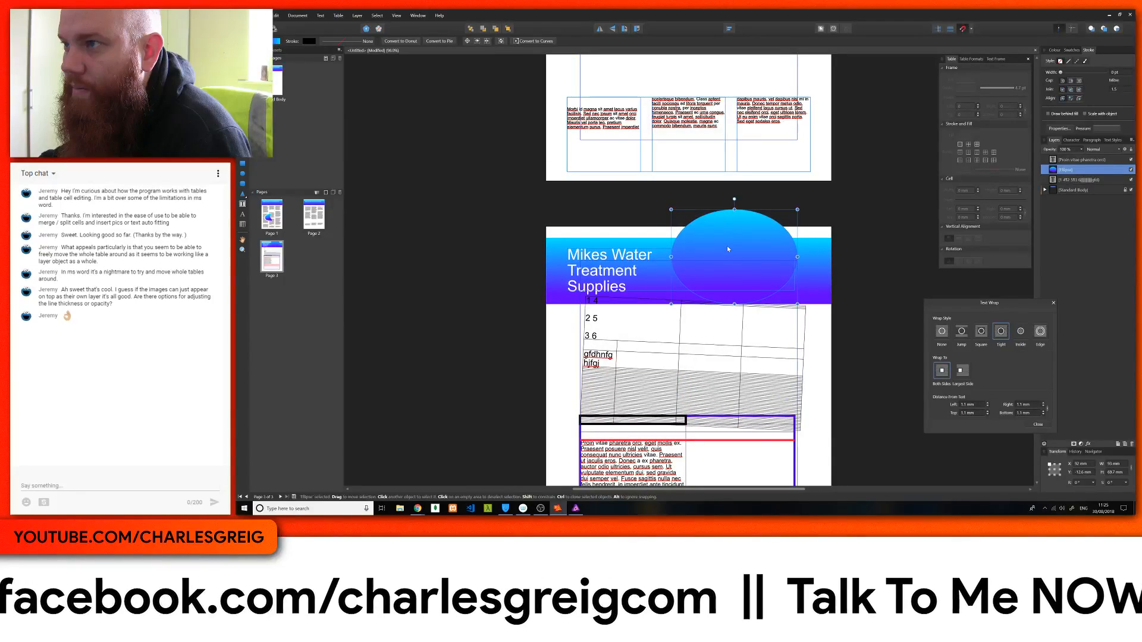
left_click_drag(727, 245, 697, 150)
scroll(731, 255, "up", 2)
scroll(730, 255, "up", 5)
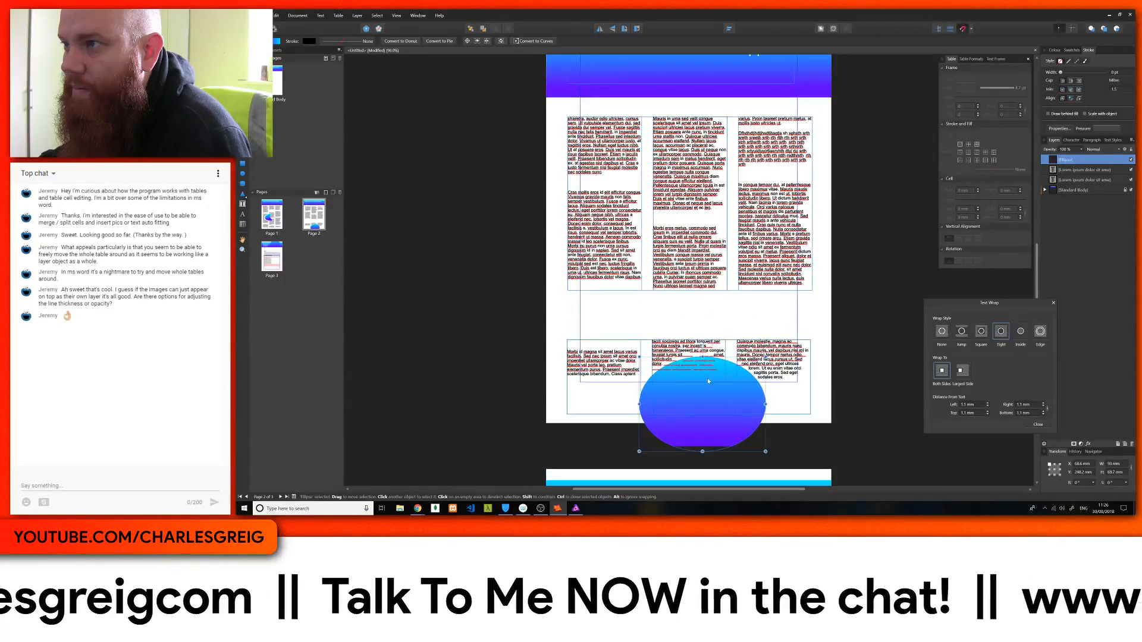
Move the ellipse from page 2 onto page 3, across the lower table's text and out to the table's right edge
left_click_drag(707, 377, 658, 356)
scroll(755, 251, "down", 2)
scroll(652, 416, "down", 2)
scroll(658, 355, "down", 3)
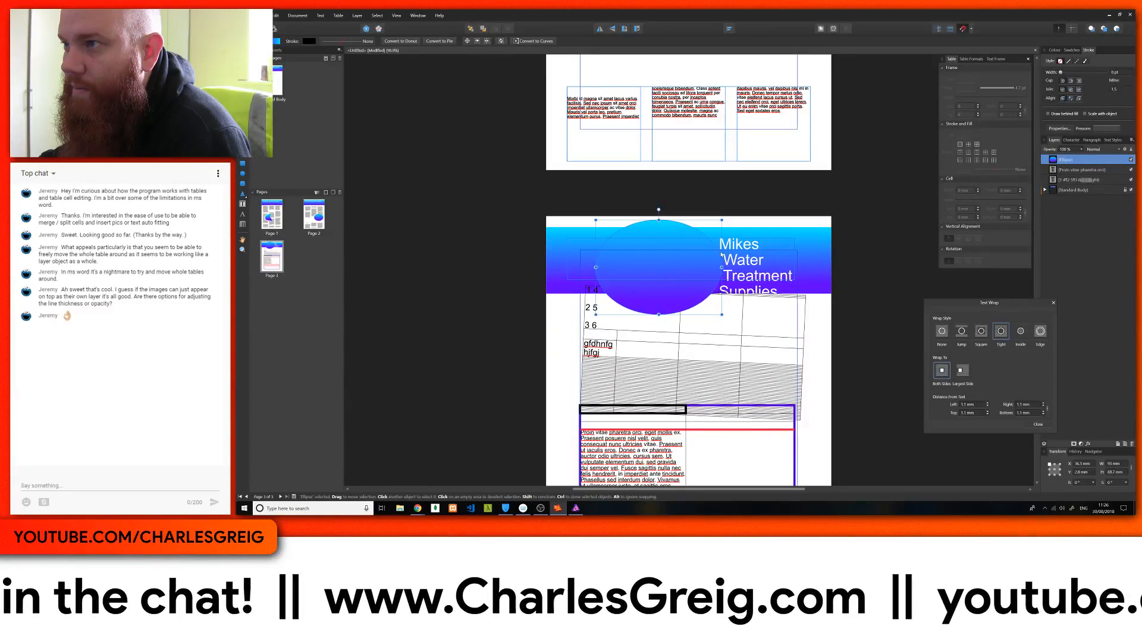
left_click_drag(662, 305, 746, 356)
scroll(666, 365, "down", 3)
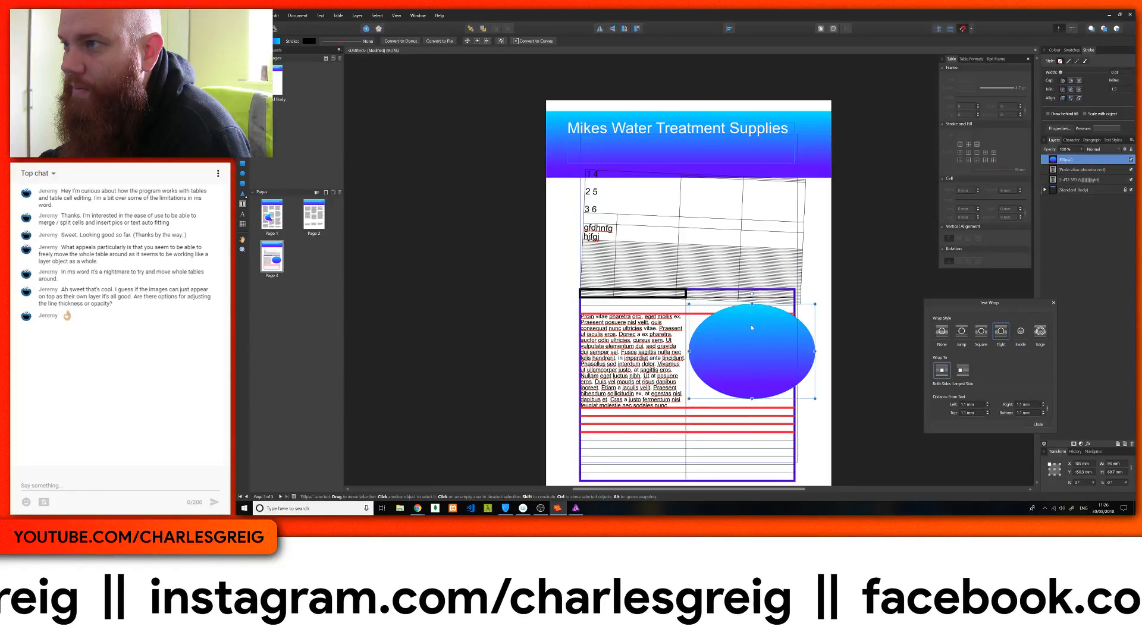
left_click_drag(751, 327, 677, 356)
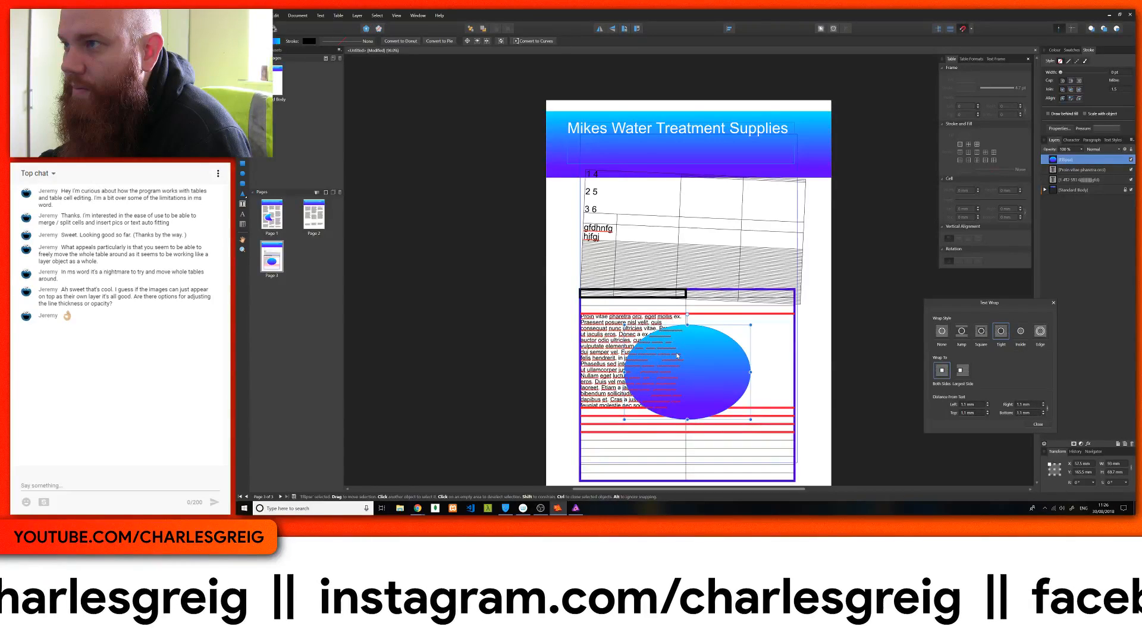
left_click_drag(670, 361, 782, 325)
Select all three pages, examine their spread properties, cancel without changes and clear the page selection
scroll(783, 326, "up", 10)
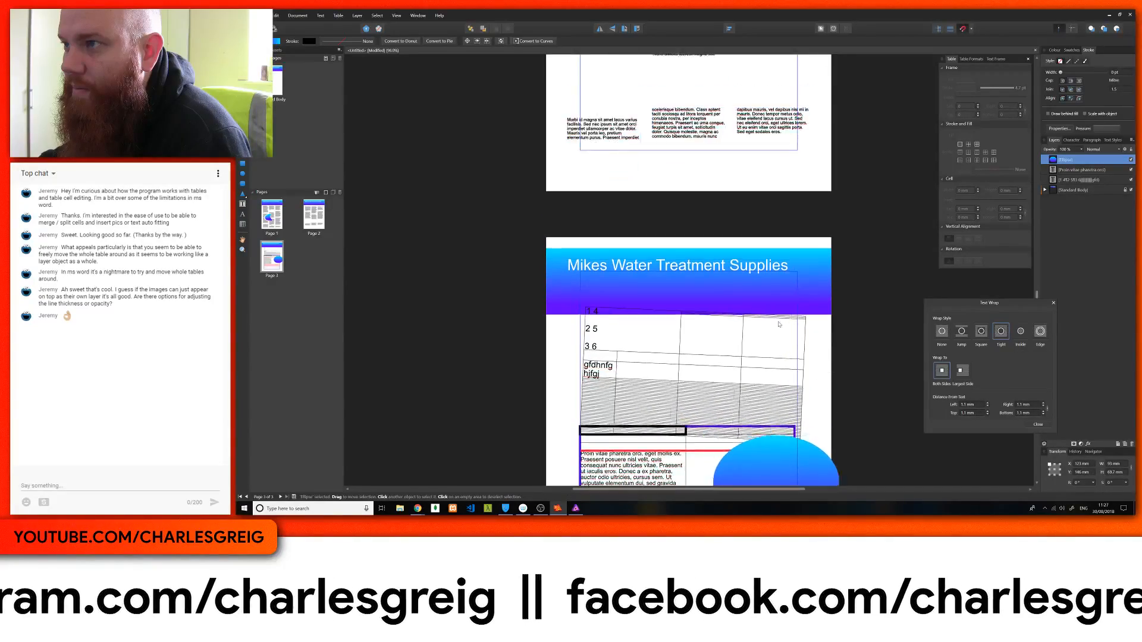
scroll(480, 200, "up", 6)
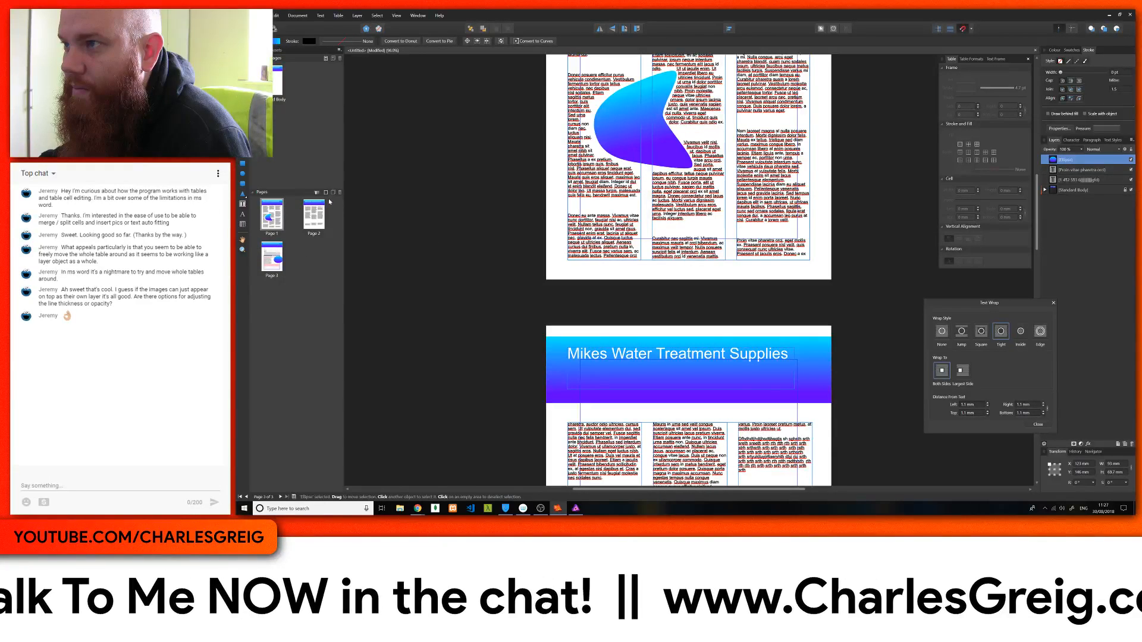
right_click(307, 270)
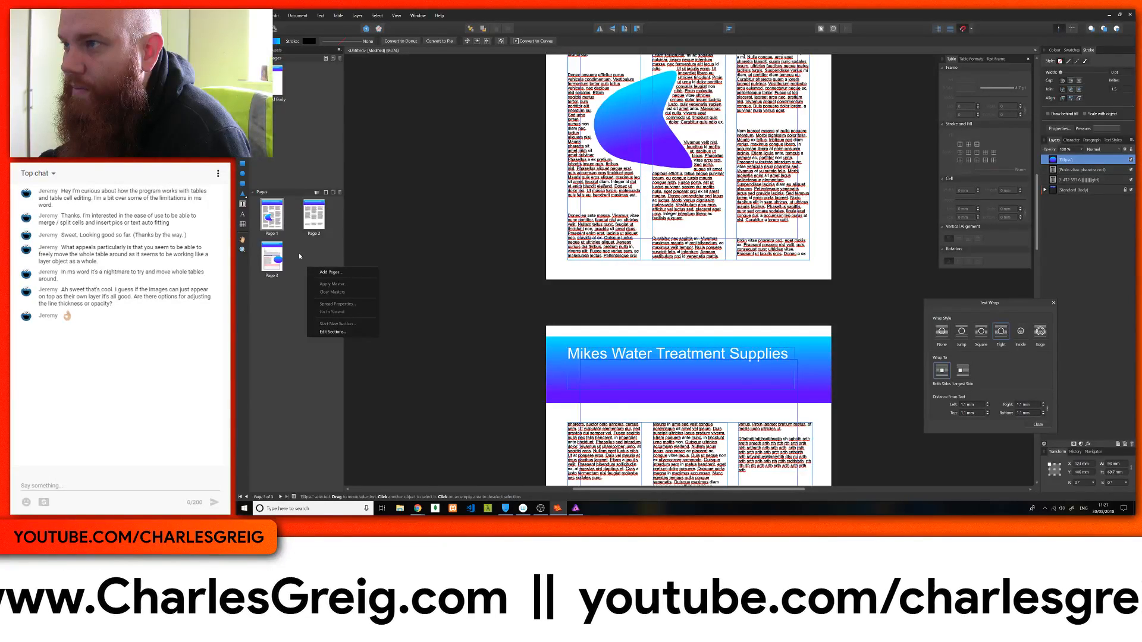
left_click(299, 256)
left_click_drag(320, 274, 278, 227)
right_click(280, 229)
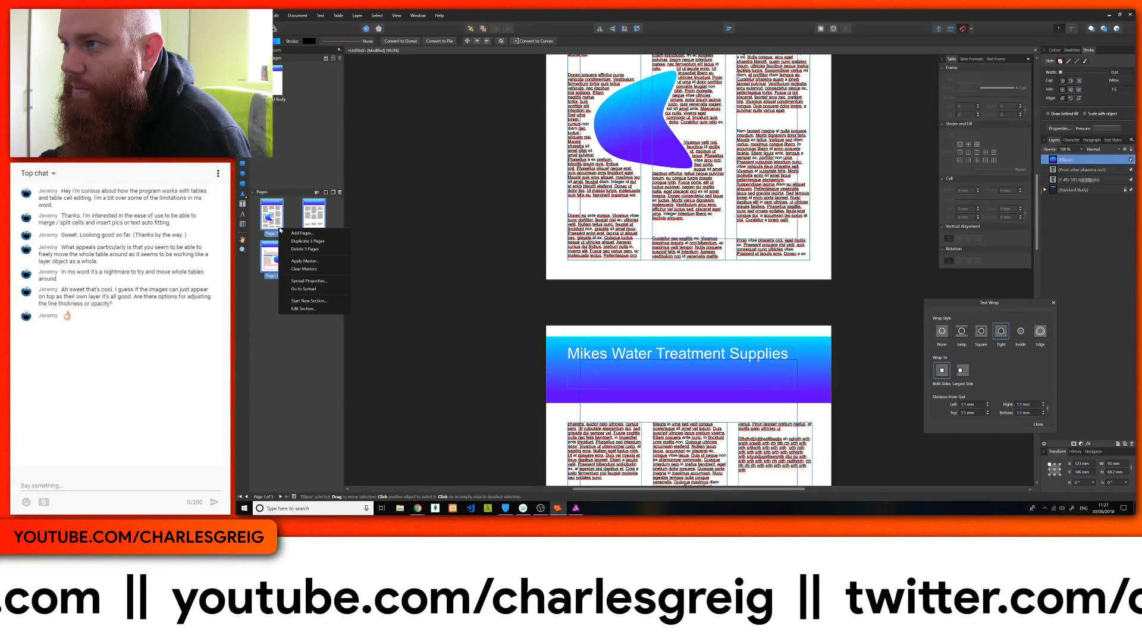
left_click(304, 282)
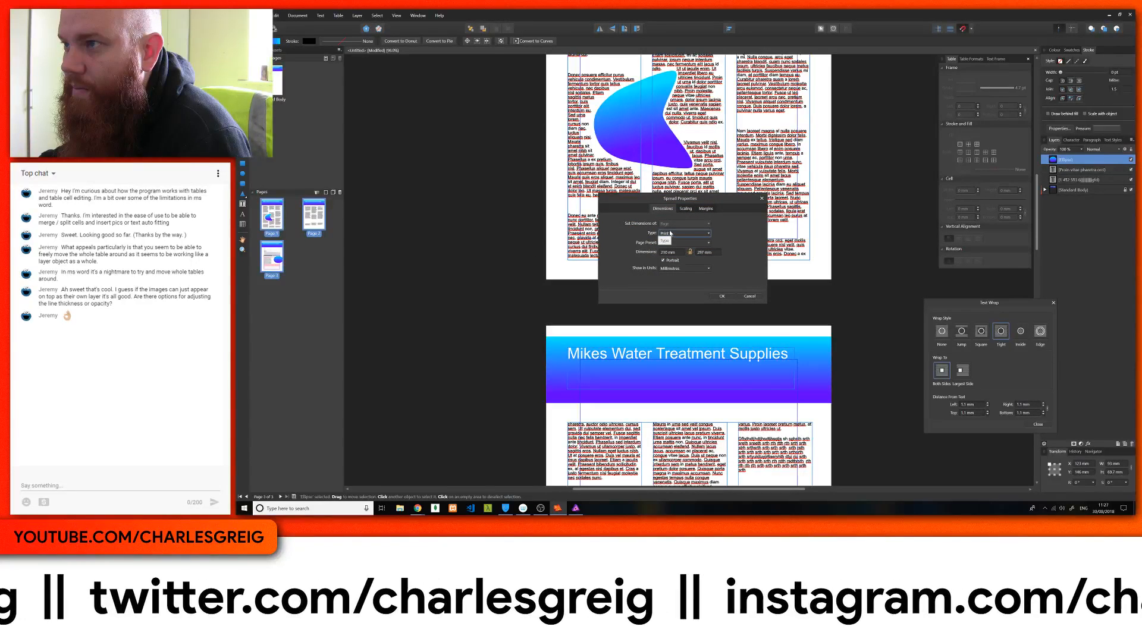
left_click(748, 296)
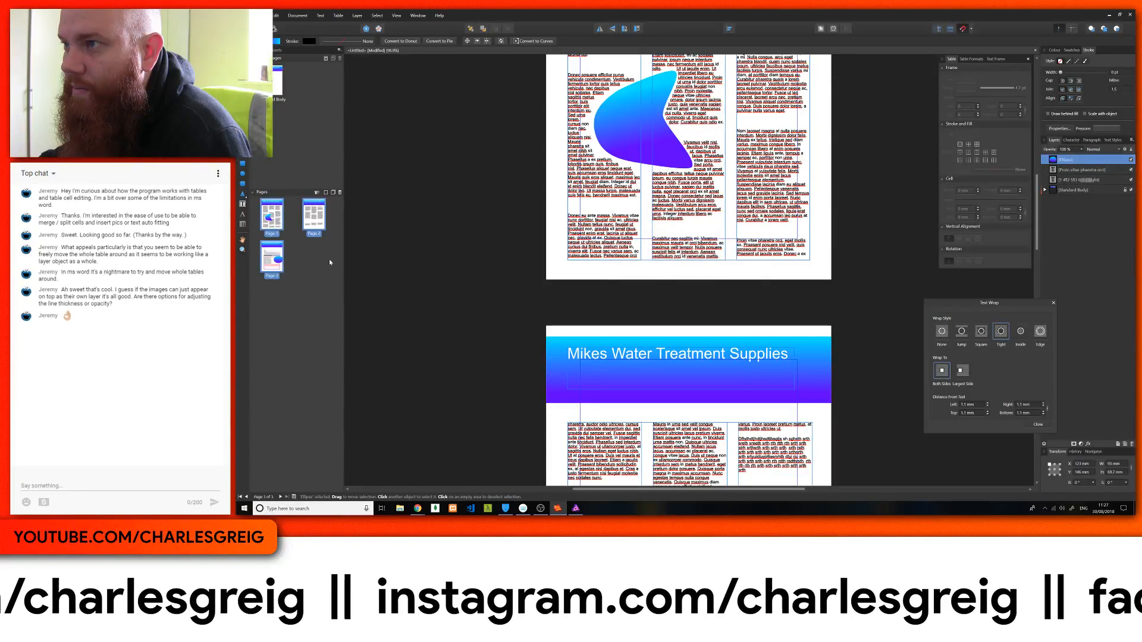
left_click(301, 273)
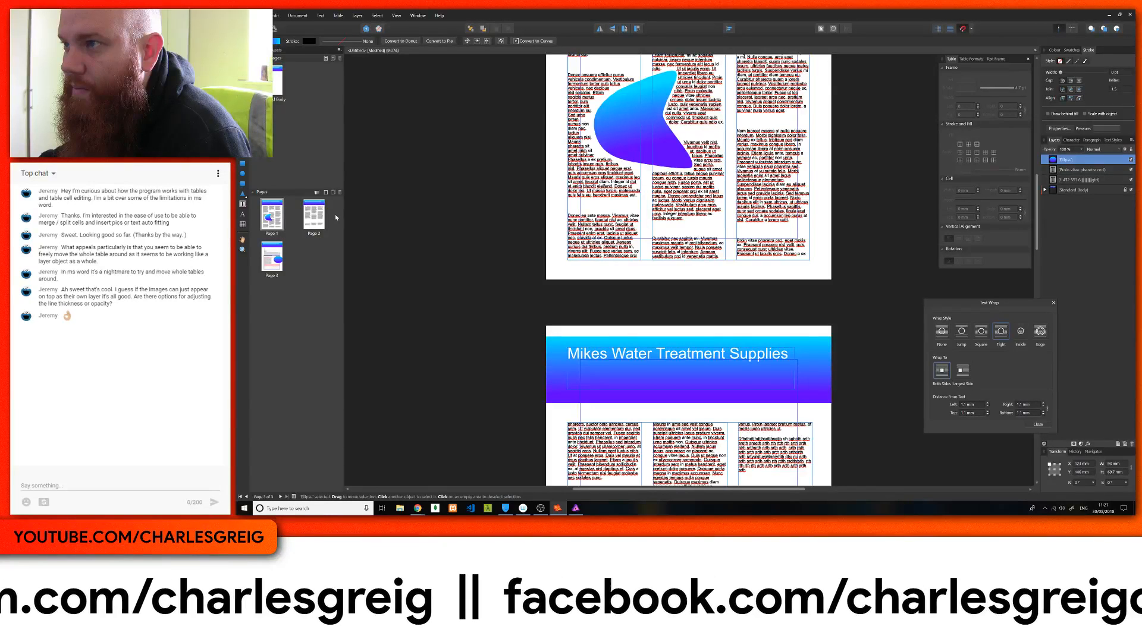
Select pages 1 and 2 together and go to their spread in the document
left_click_drag(336, 218, 278, 221)
right_click(278, 222)
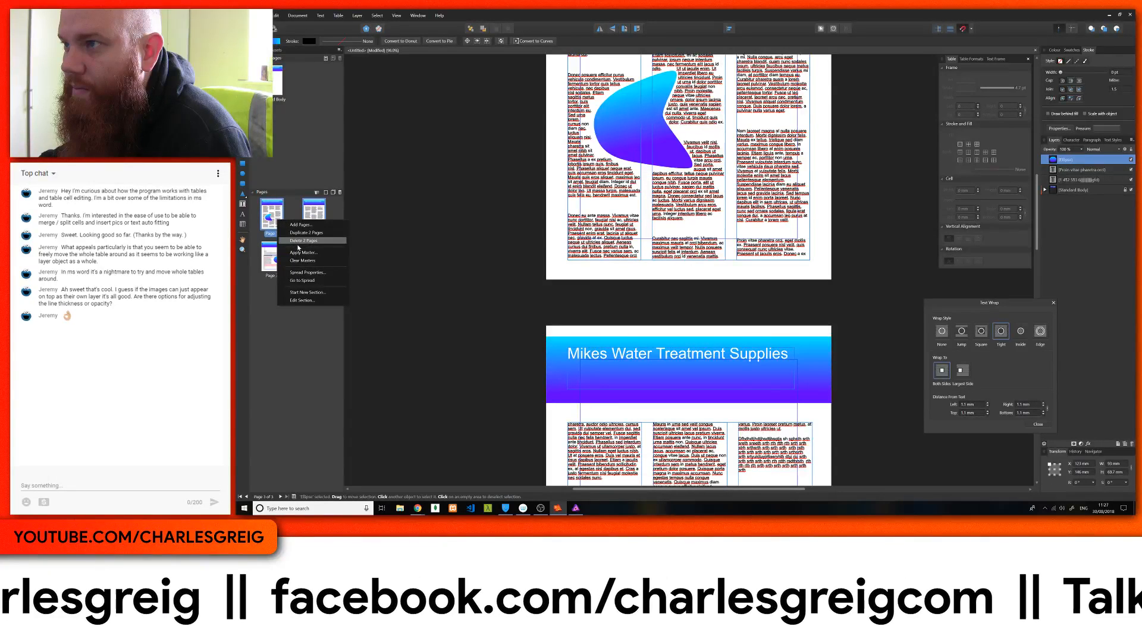
left_click(301, 281)
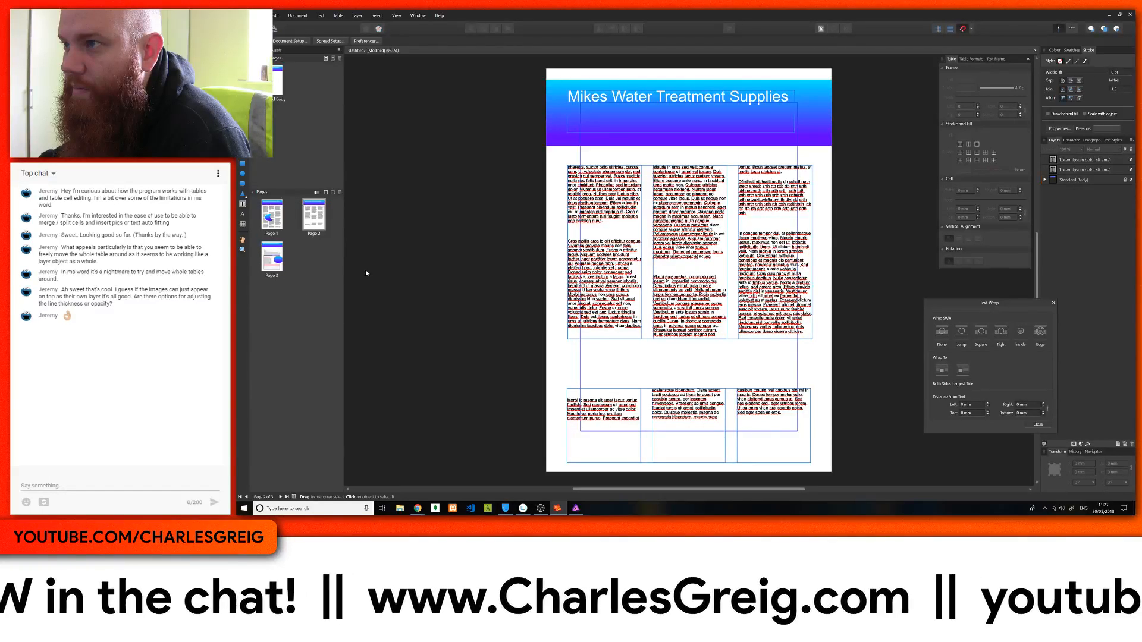
scroll(369, 272, "down", 1)
scroll(374, 272, "up", 1)
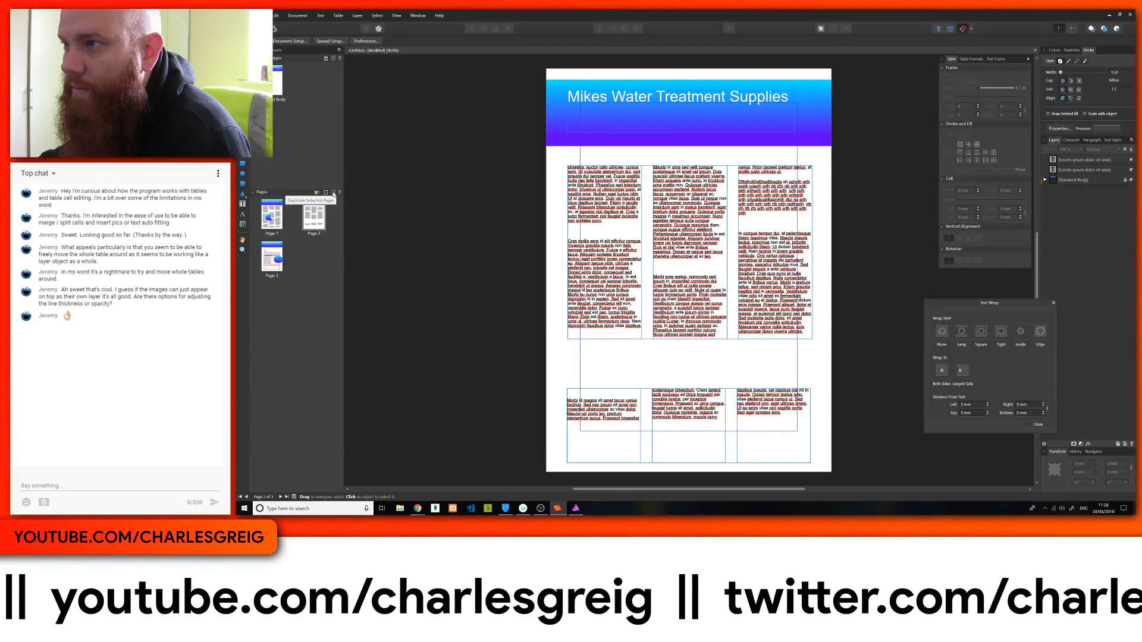
left_click_drag(307, 203, 323, 440)
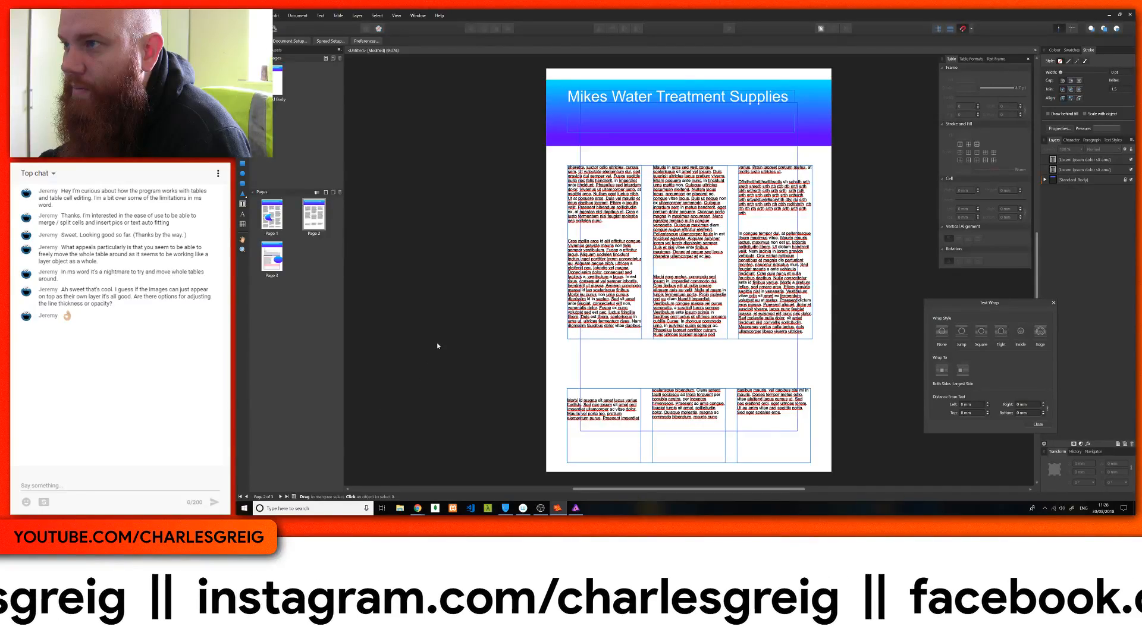
Delete both tables from page 3 and move the ellipse to the upper left area beneath the page heading
scroll(464, 324, "down", 10)
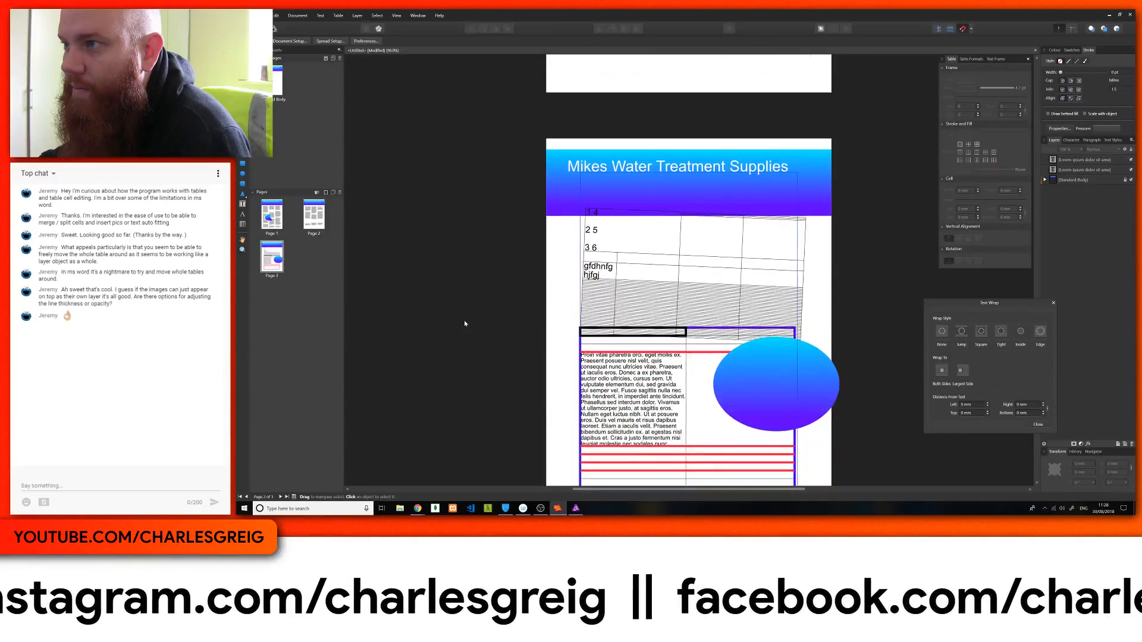
left_click(690, 200)
key("Delete")
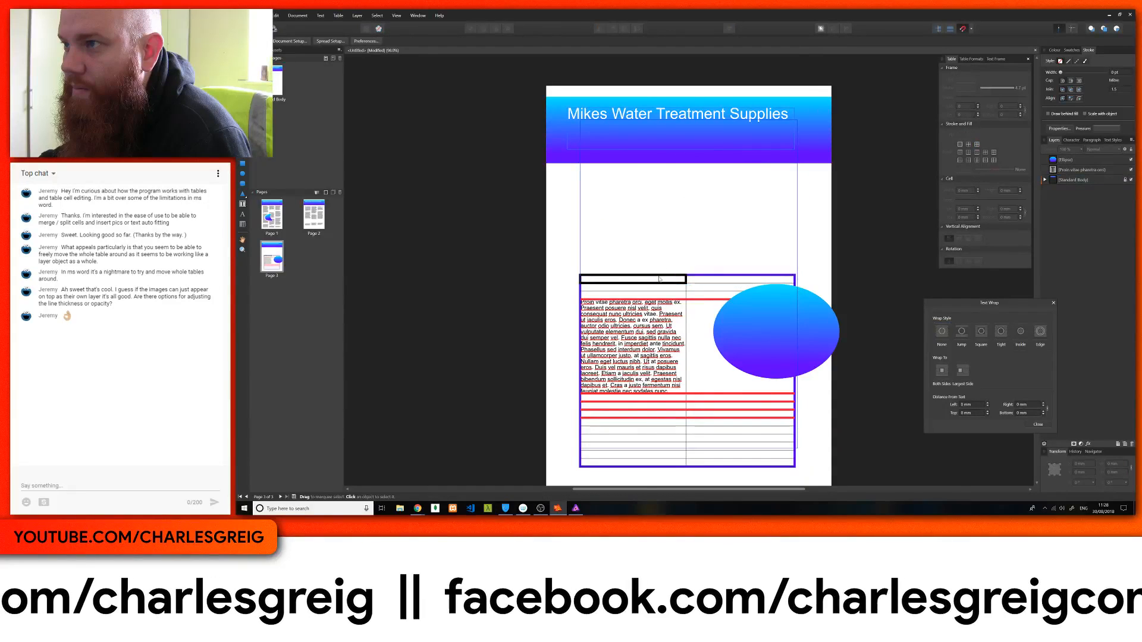
left_click(660, 285)
key("Delete")
left_click_drag(740, 298, 613, 194)
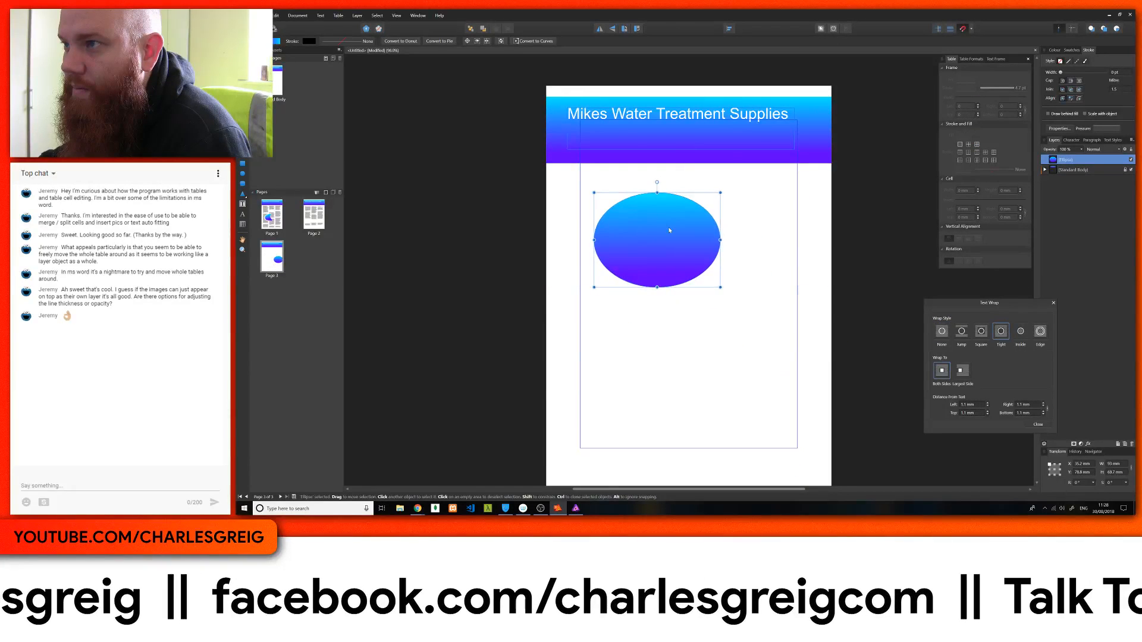
scroll(698, 229, "up", 2)
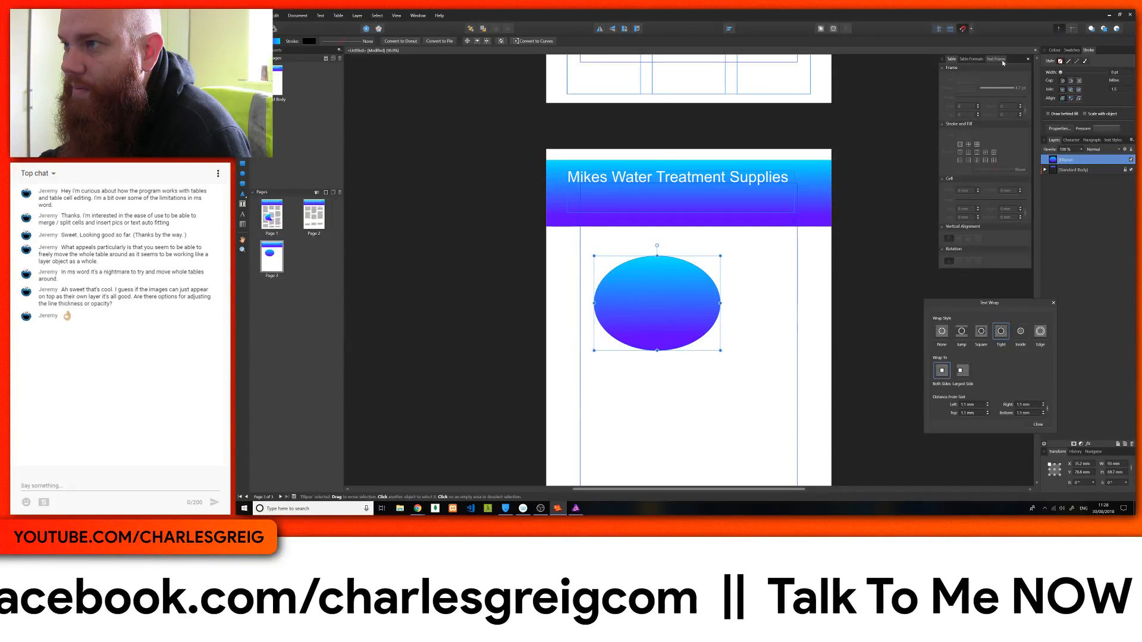
left_click(971, 59)
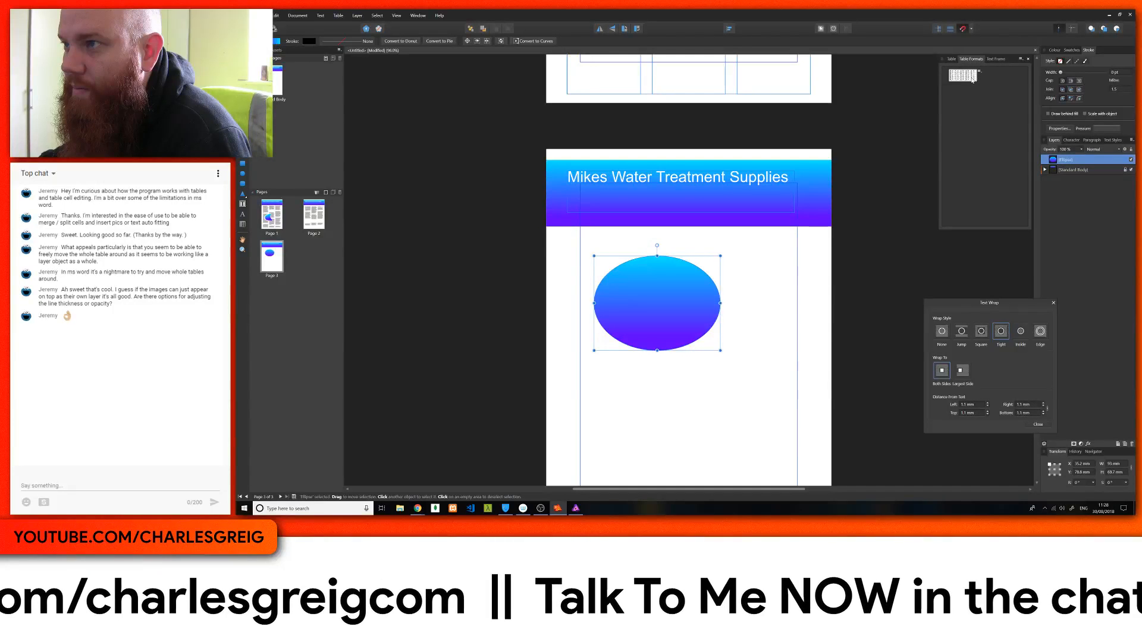
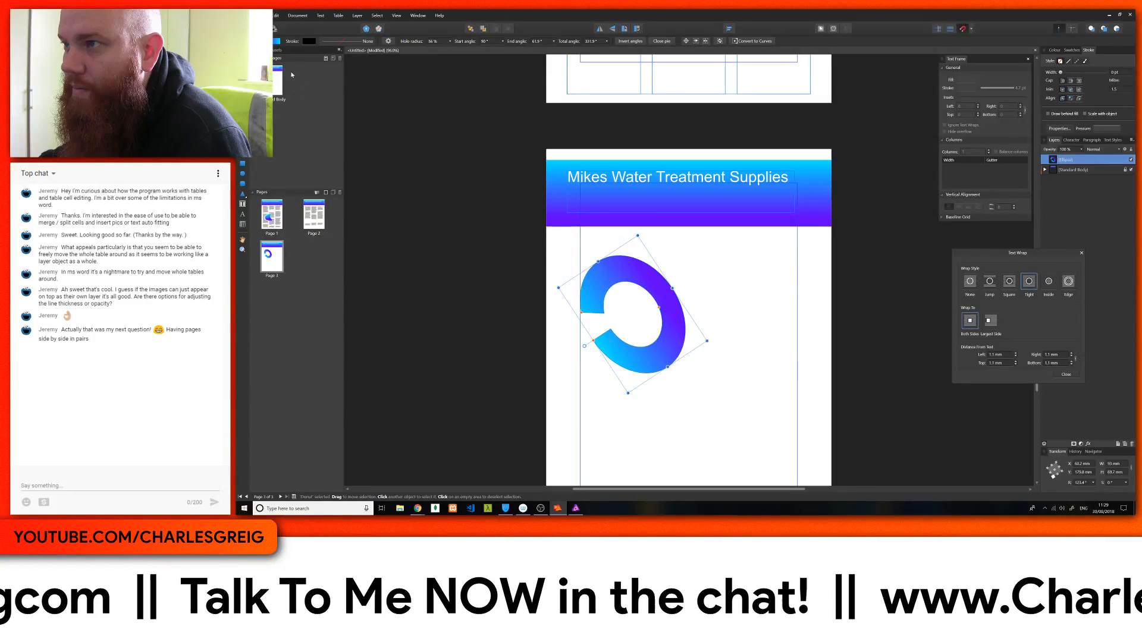
left_click(399, 16)
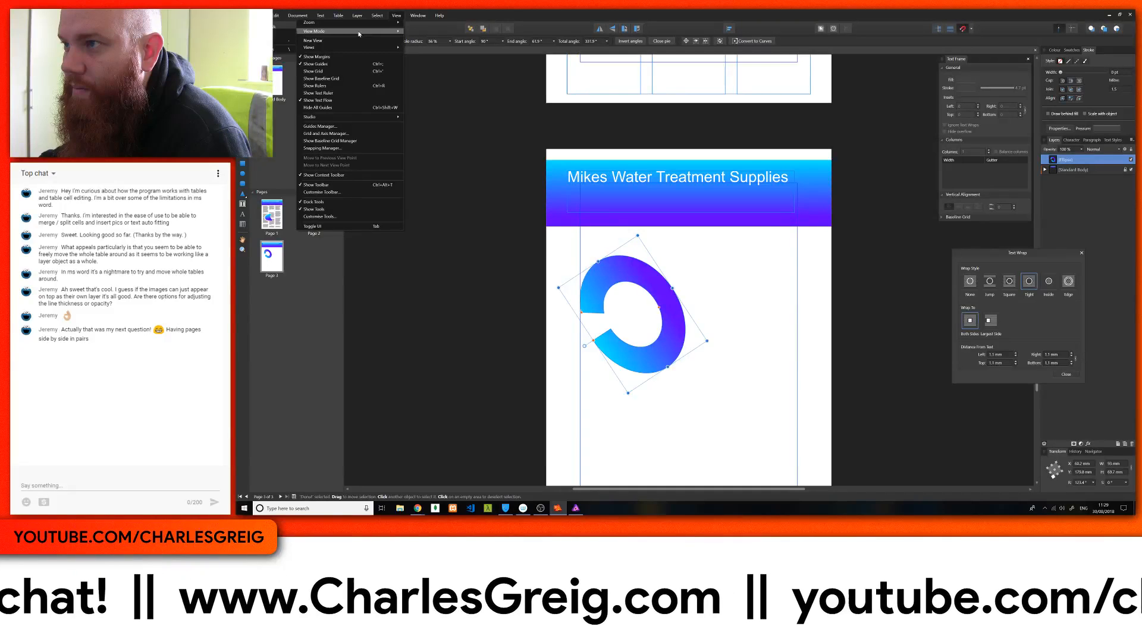
mouse_move(361, 48)
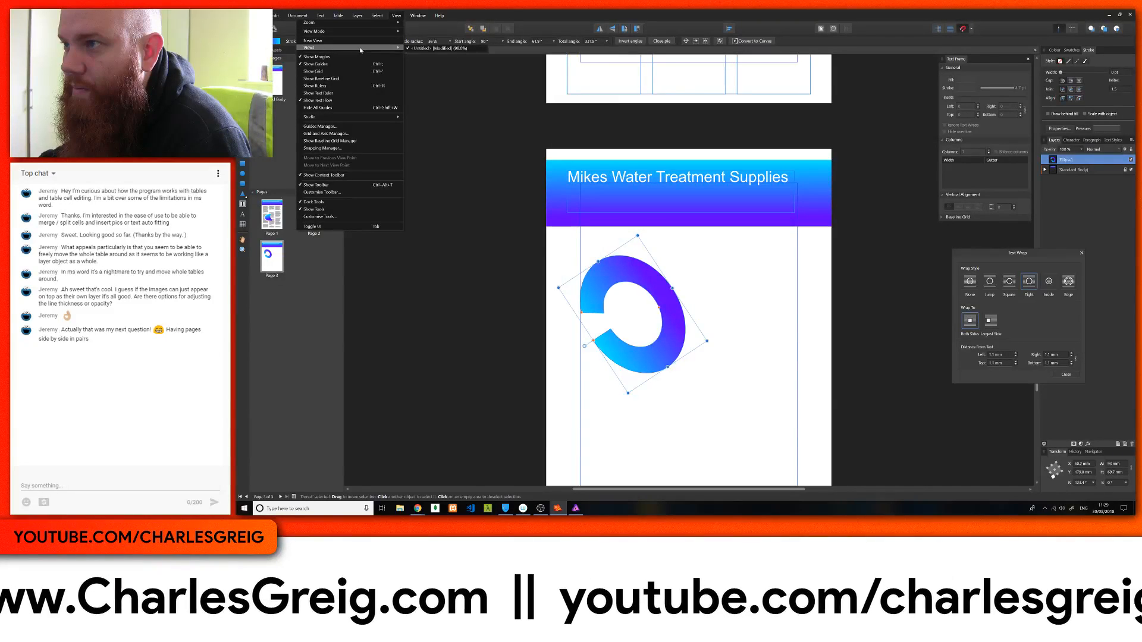
mouse_move(364, 23)
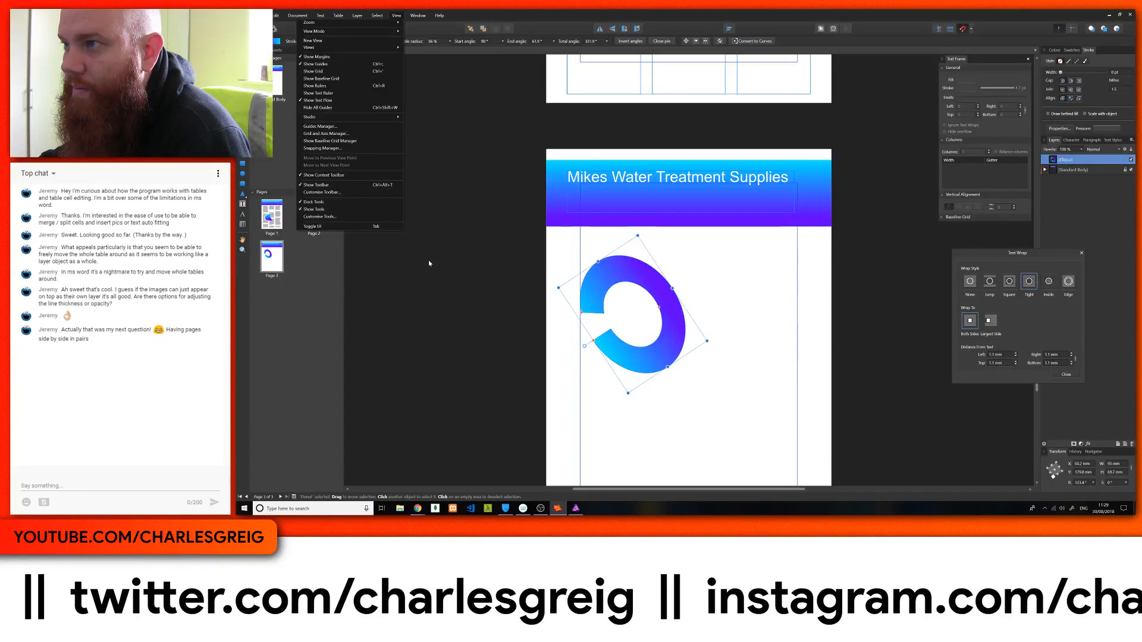
left_click(429, 240)
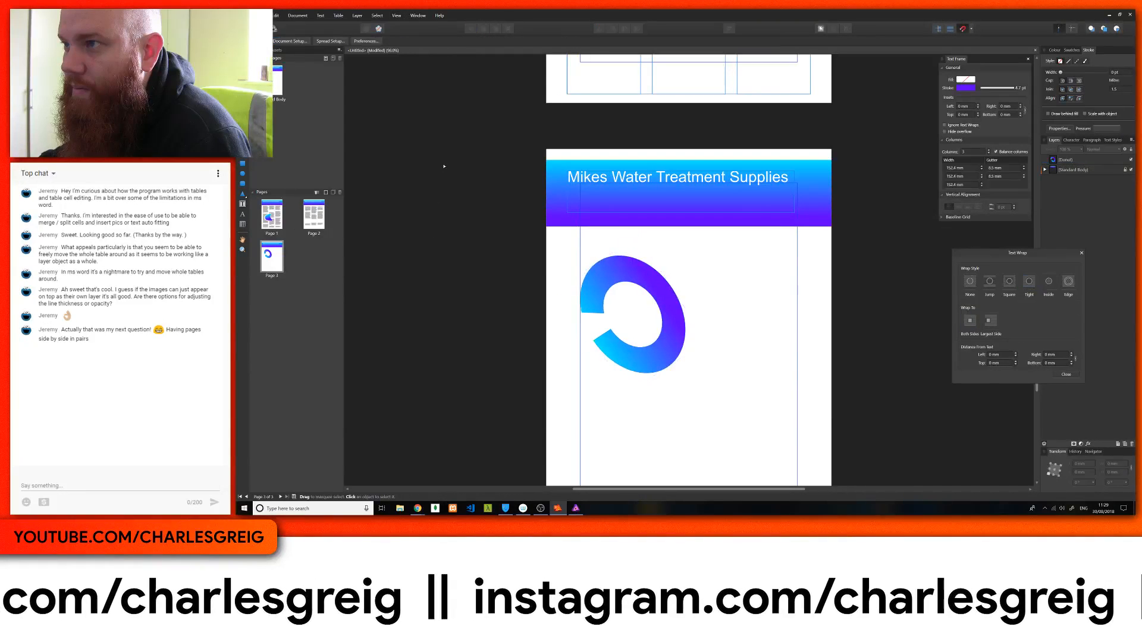
Examine the type, page preset and facing pages options for a new document, and cancel without creating one
left_click(262, 15)
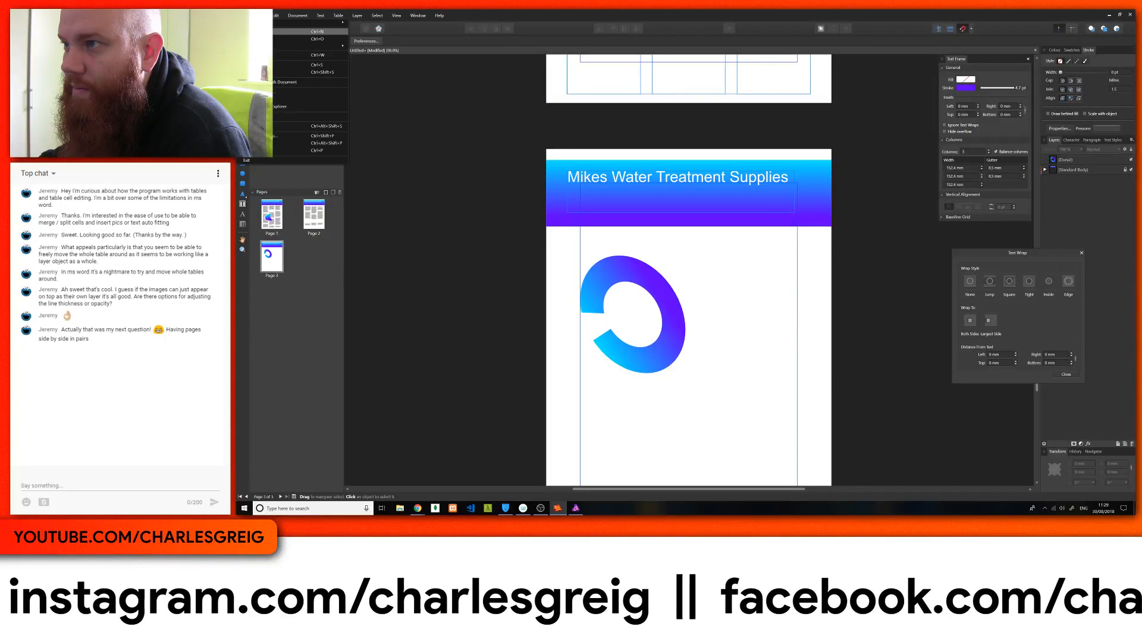
left_click(261, 32)
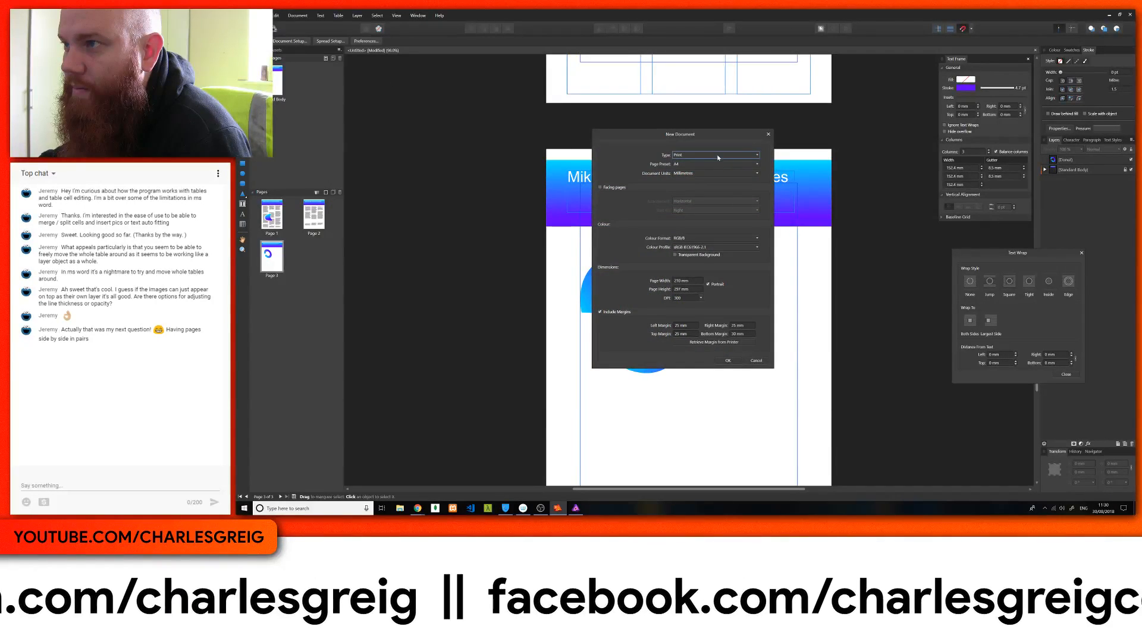
left_click(718, 157)
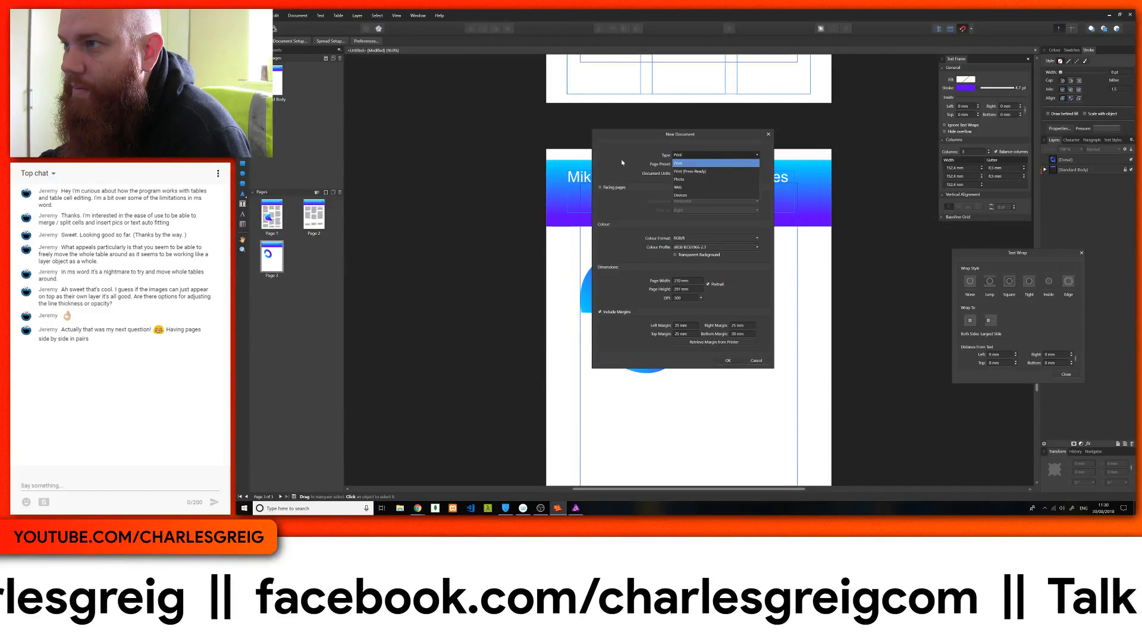
left_click(621, 159)
left_click(701, 164)
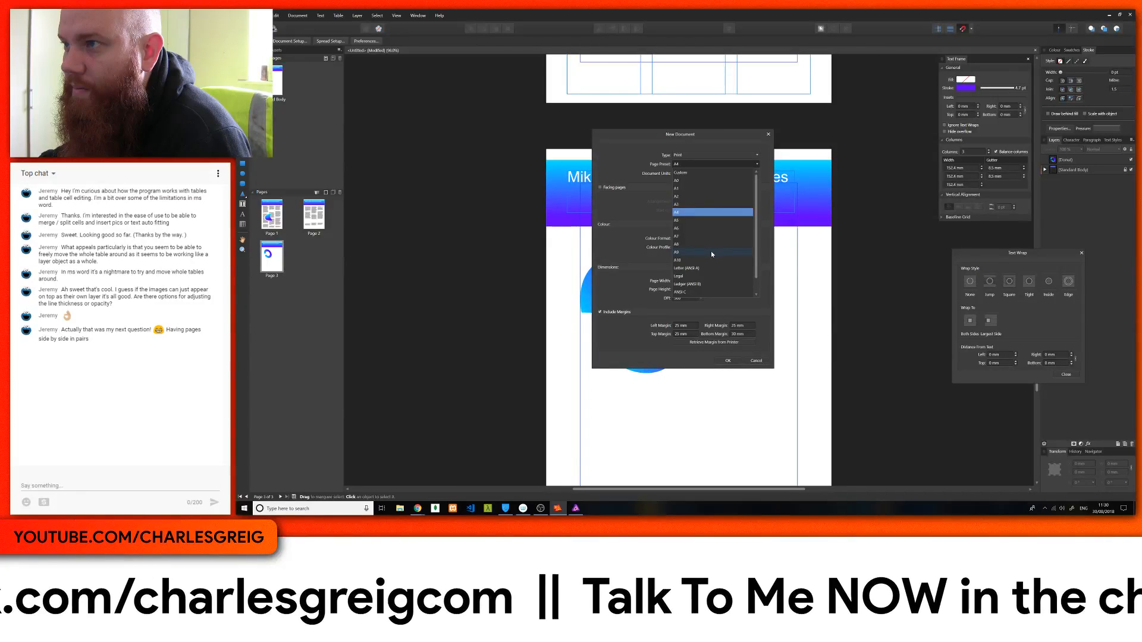
left_click(615, 176)
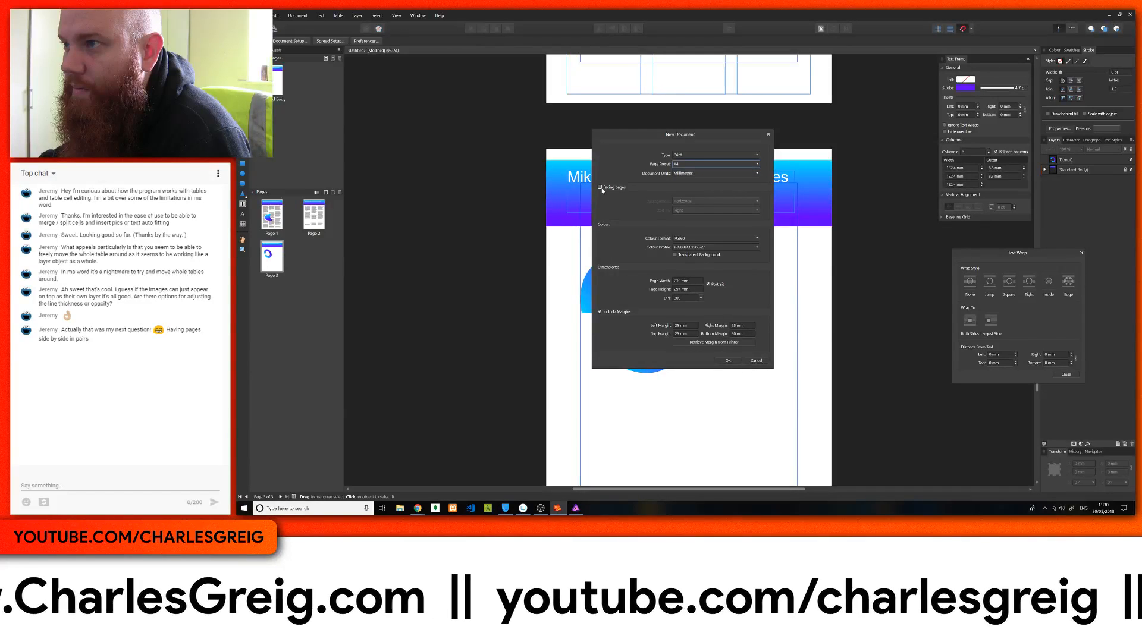
key("Escape")
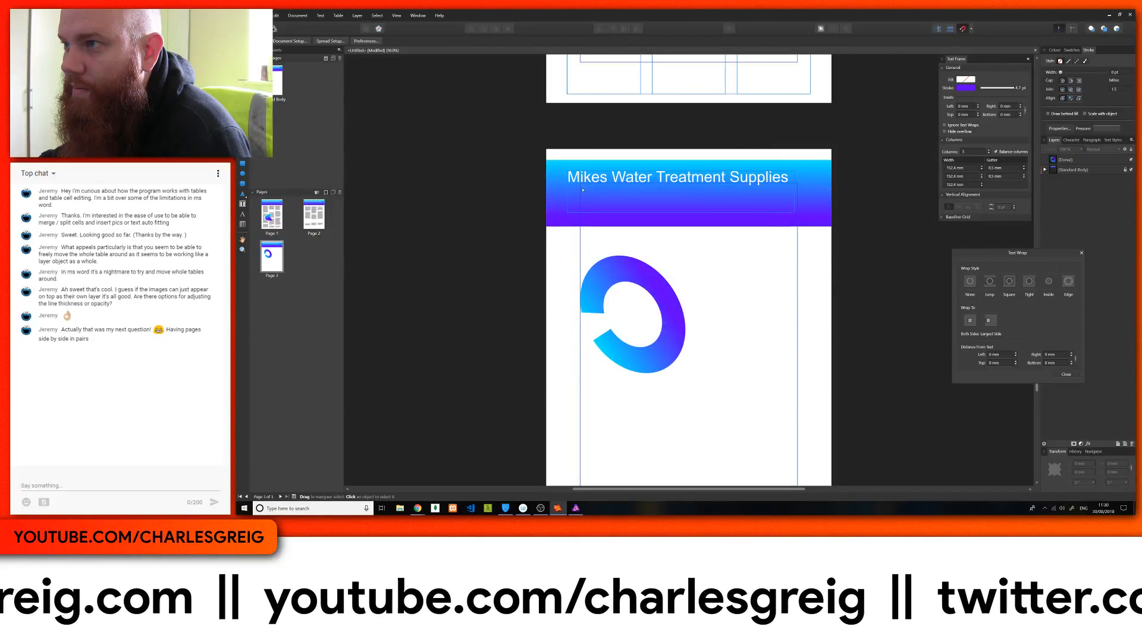
Examine the General preferences and the Section Manager, and close both without changing anything
left_click(274, 16)
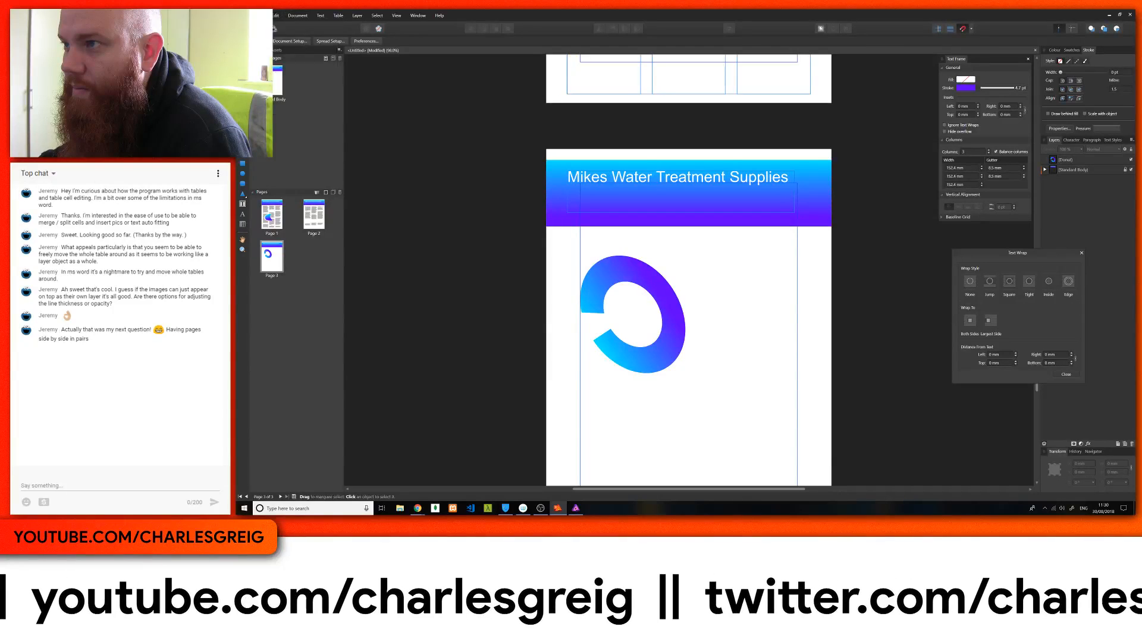
left_click(300, 107)
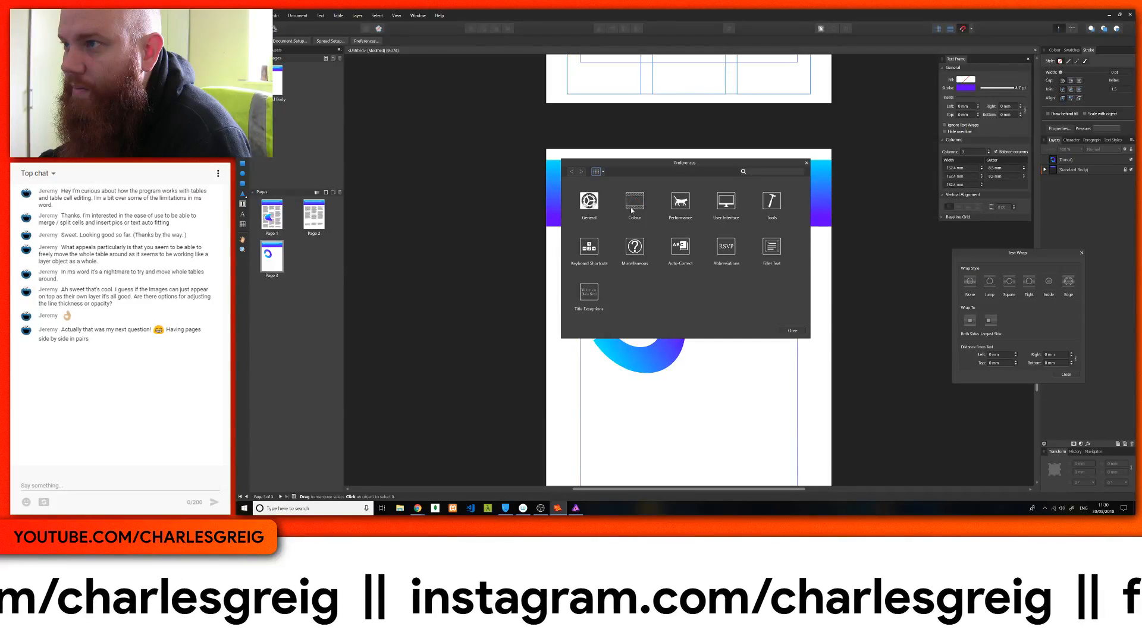
left_click(590, 202)
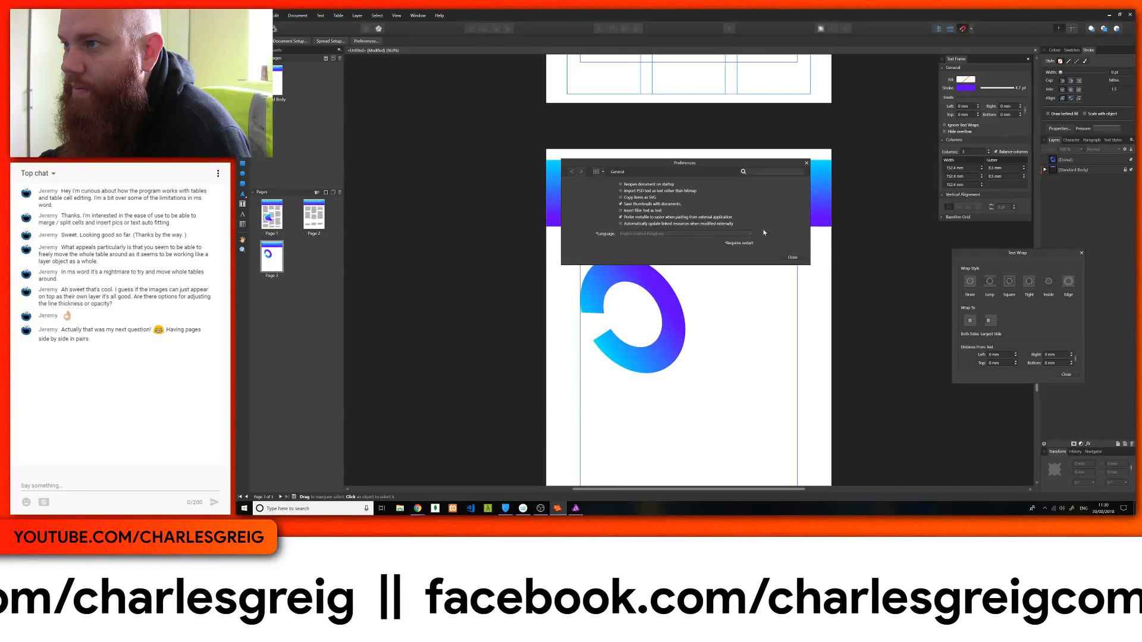
left_click(789, 259)
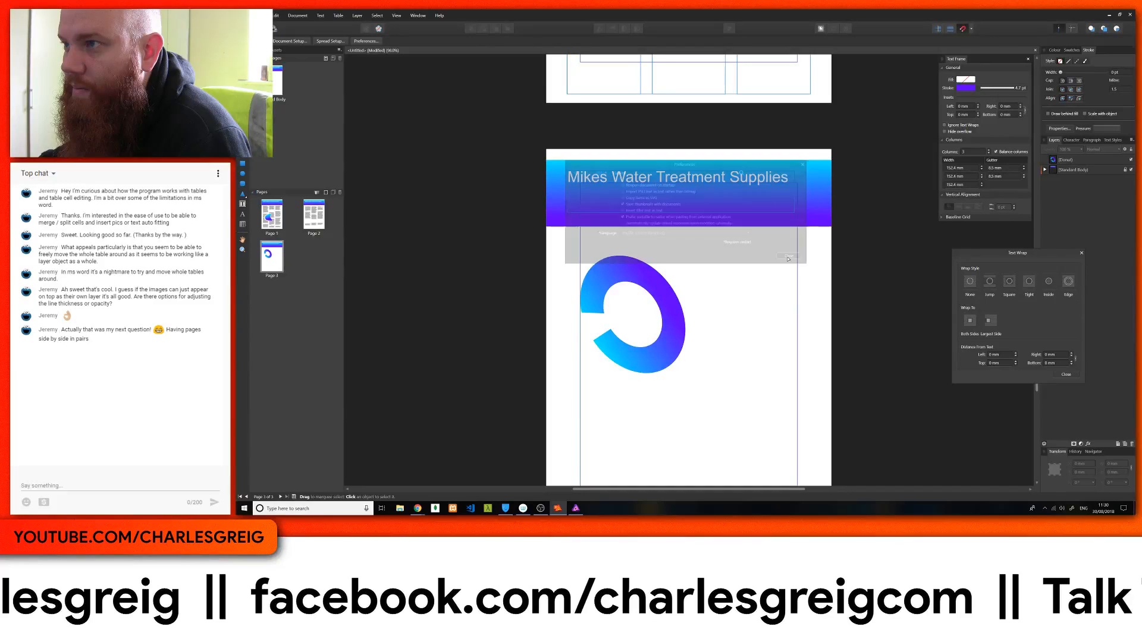
left_click(304, 18)
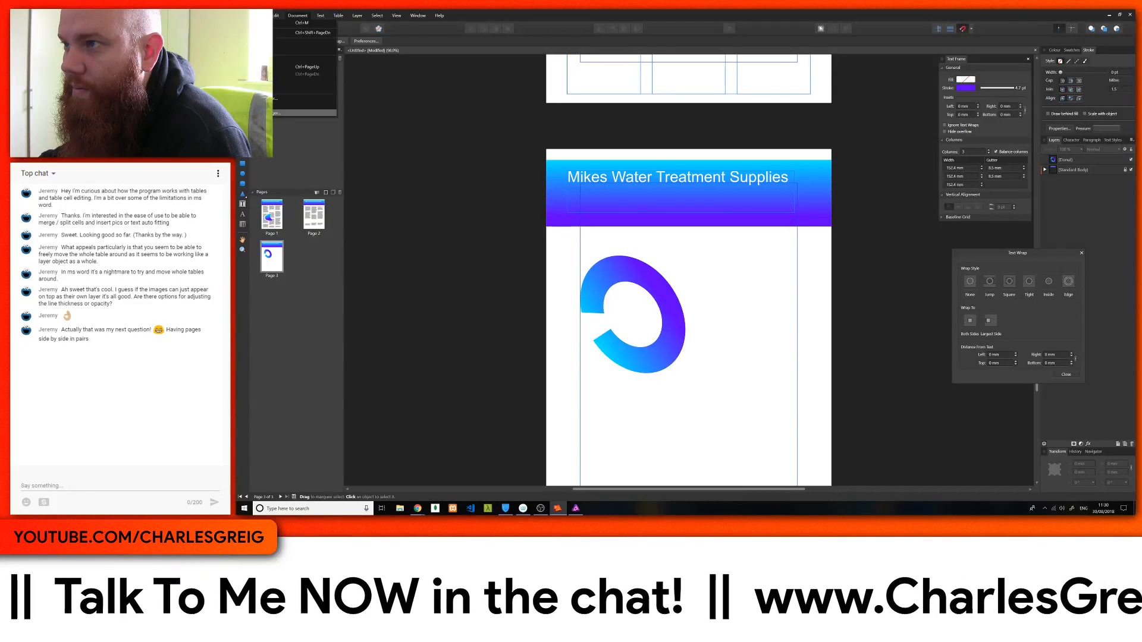
left_click(303, 99)
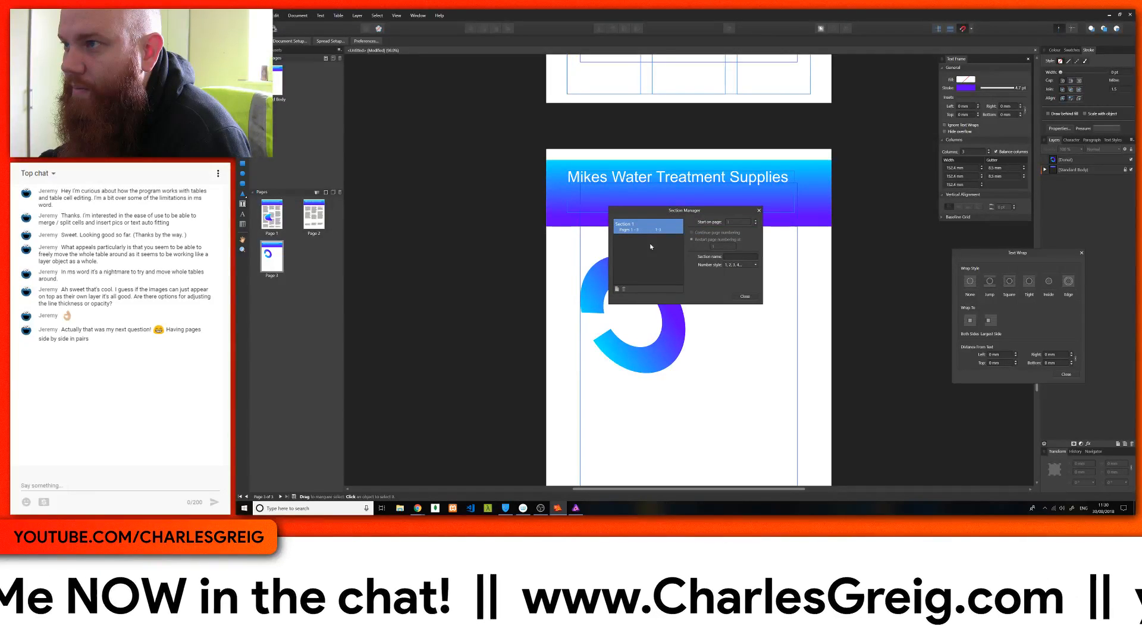
left_click(759, 210)
Turn on facing pages in the document setup's layout, with horizontal arrangement starting on the right
left_click(305, 16)
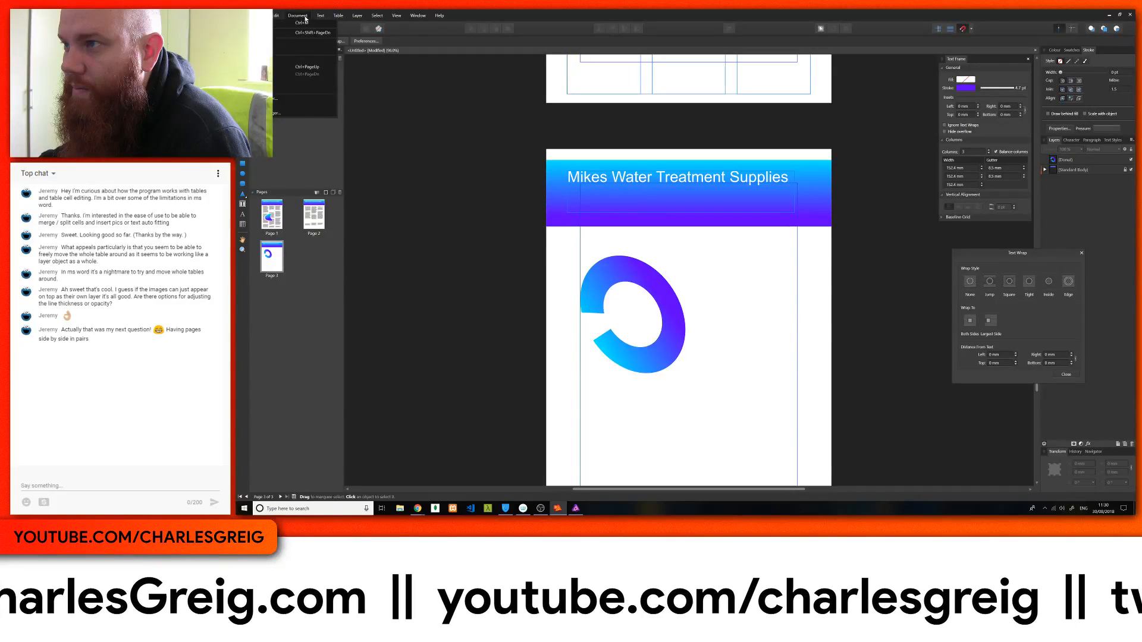
mouse_move(277, 17)
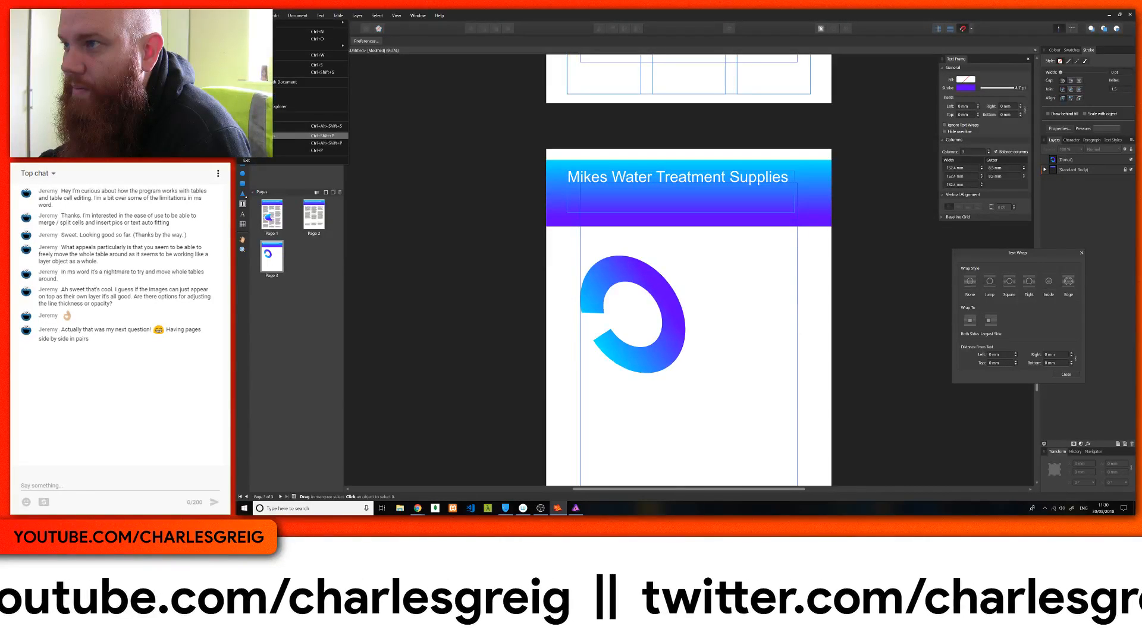
left_click(298, 135)
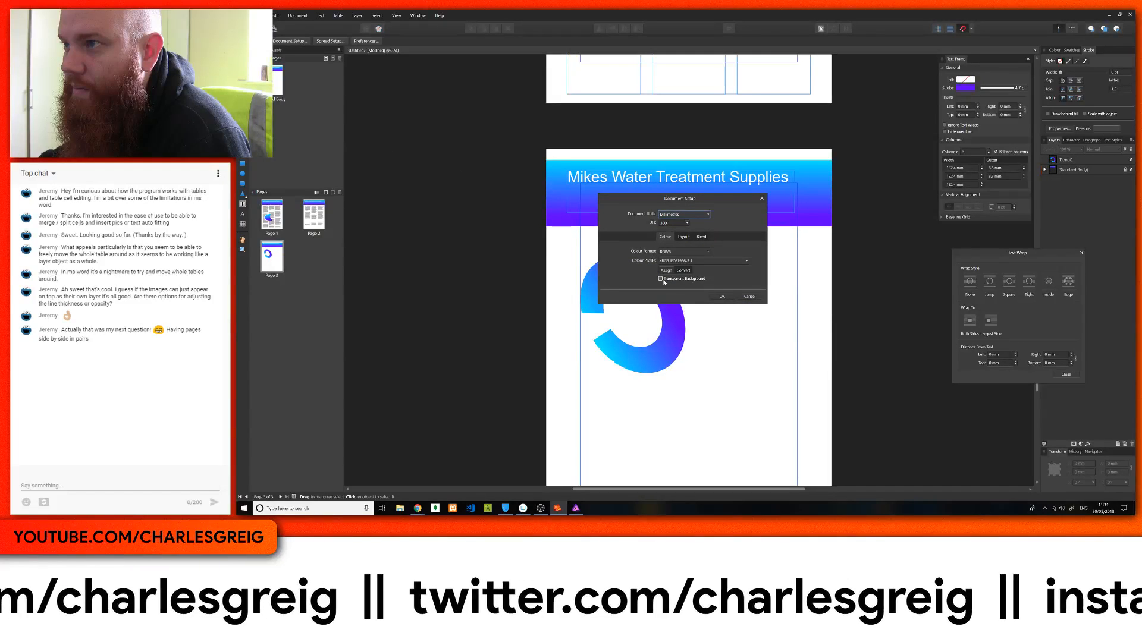
left_click(682, 237)
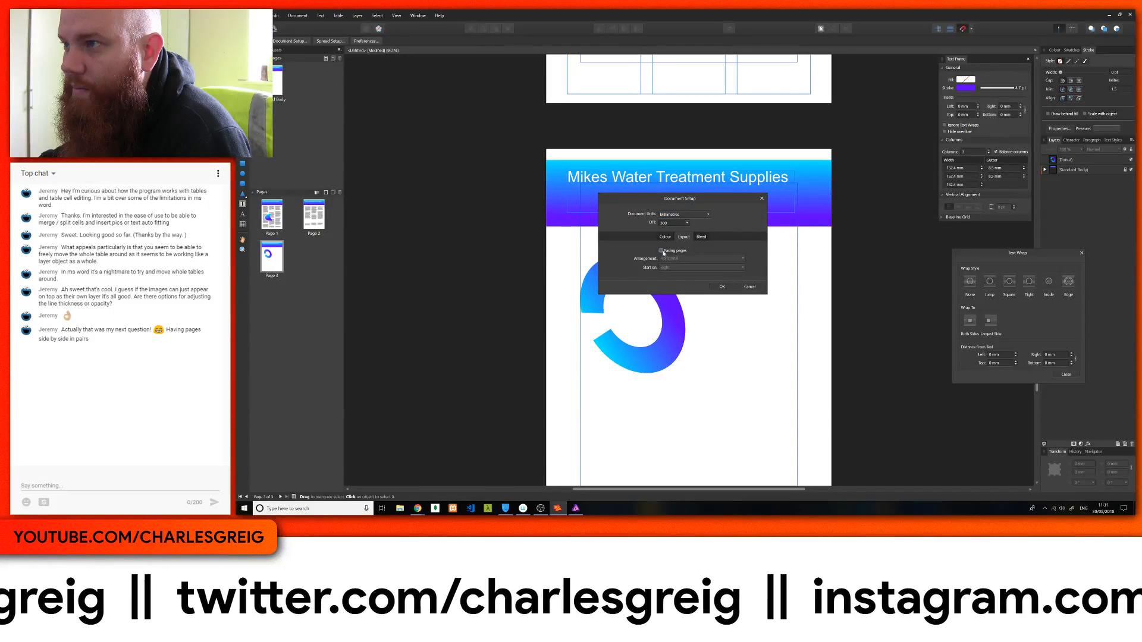
left_click(660, 250)
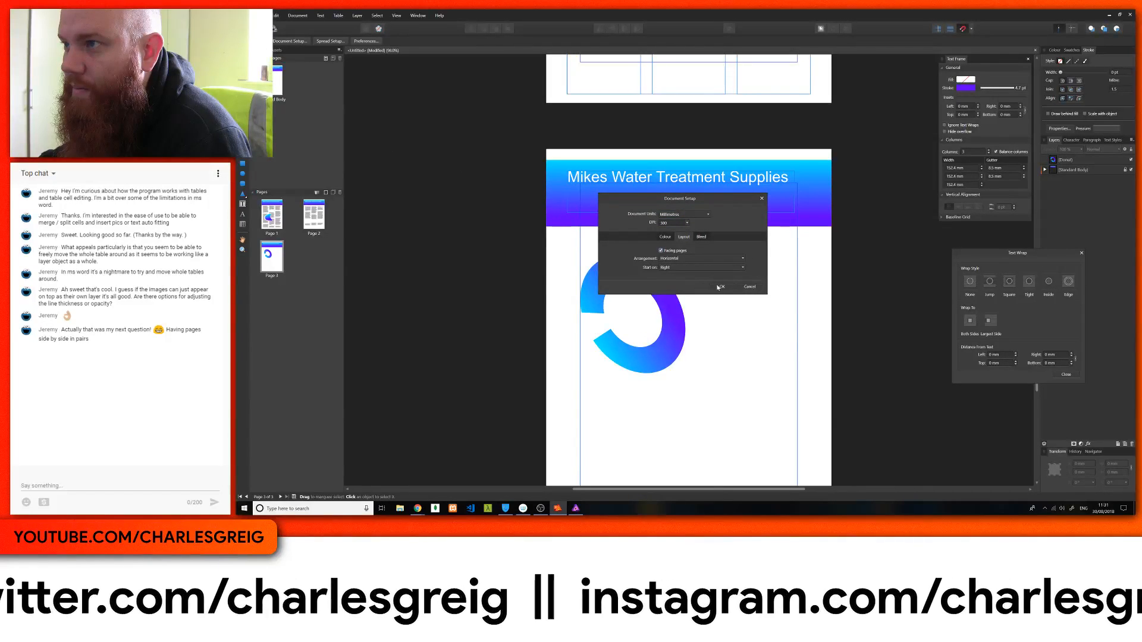
left_click(719, 287)
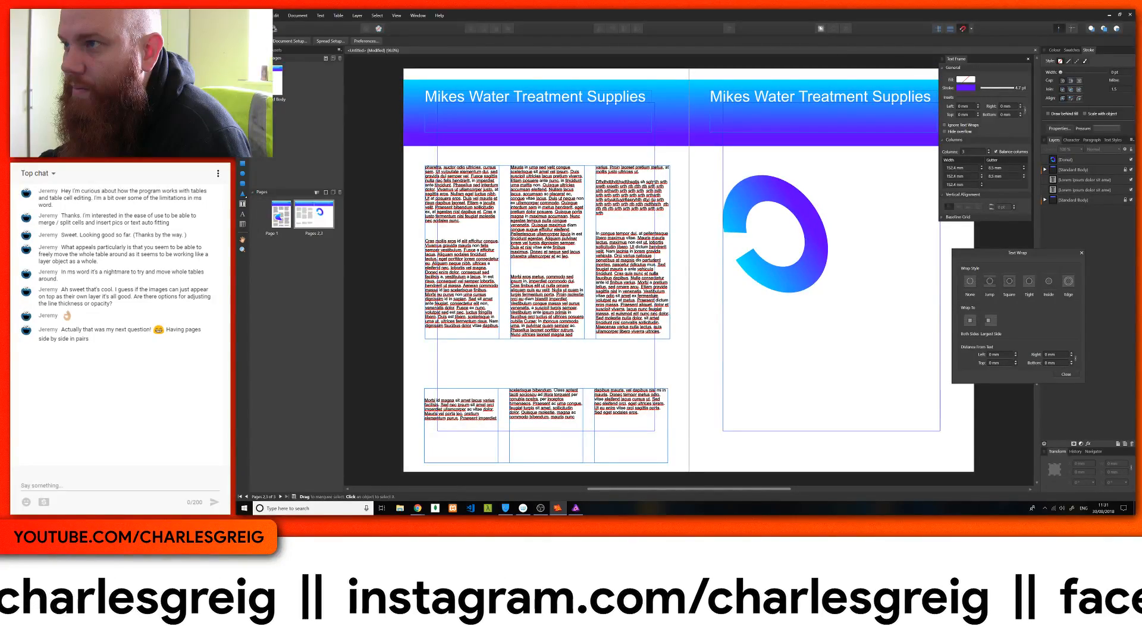
Draw a three-column text frame about 160 by 196 mm filling page 3's margin area and remove its stroke colour
scroll(674, 195, "up", 2)
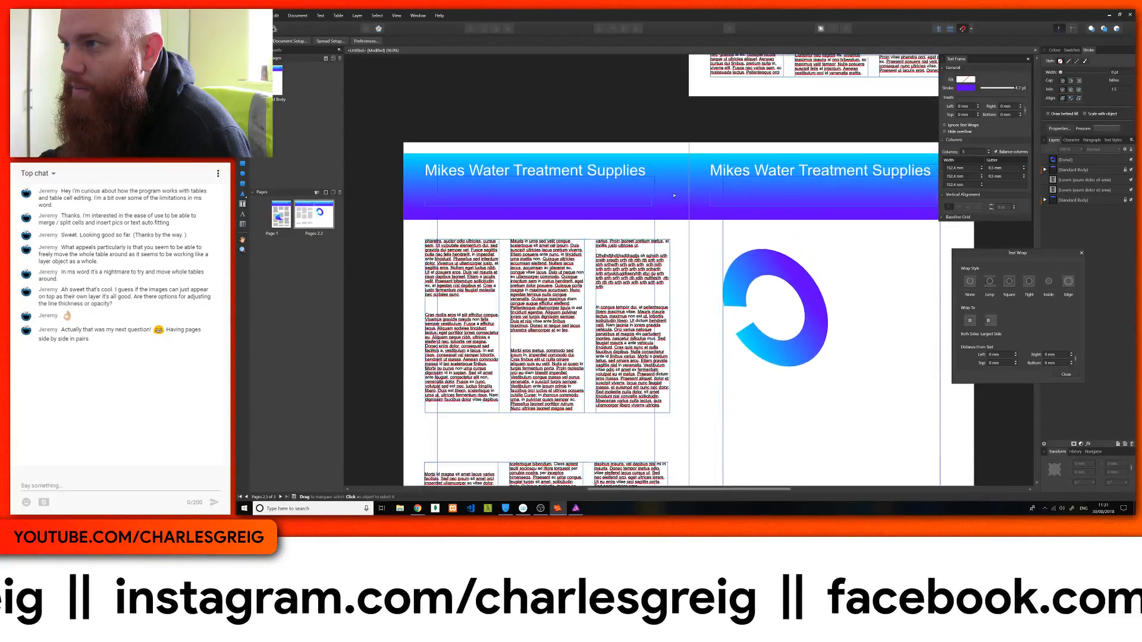
scroll(673, 195, "up", 8)
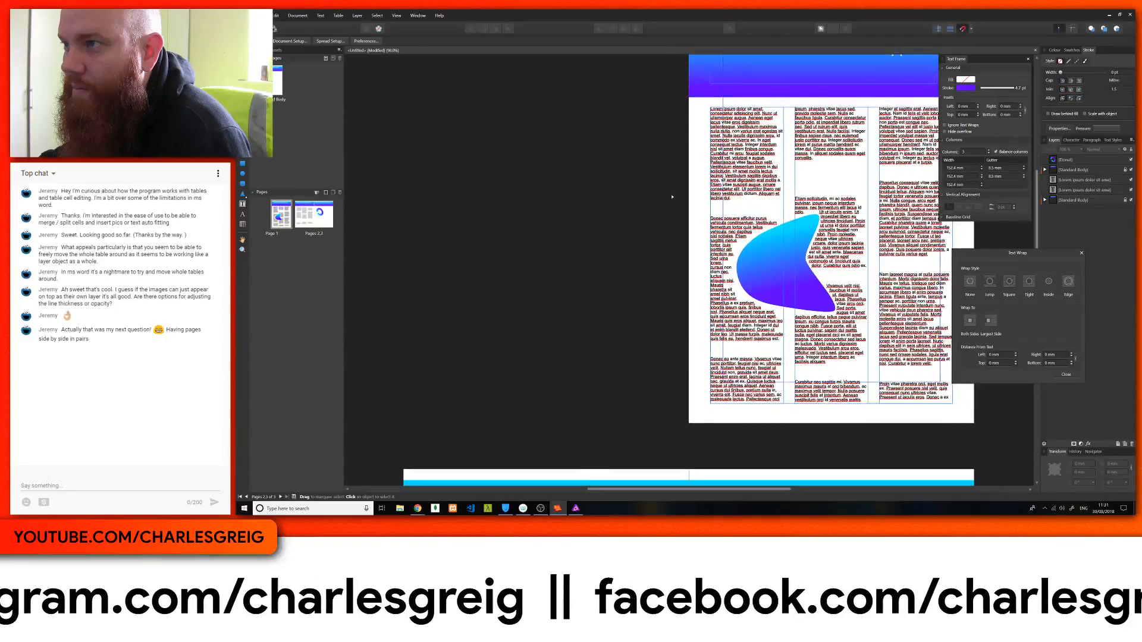
scroll(672, 197, "down", 10)
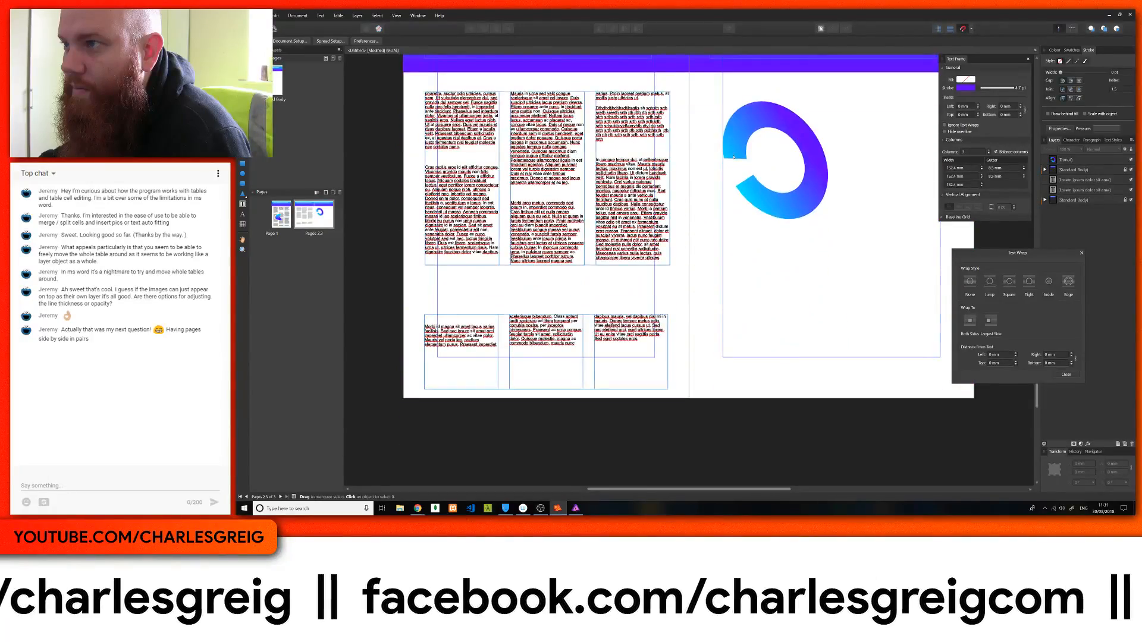
scroll(733, 157, "up", 5)
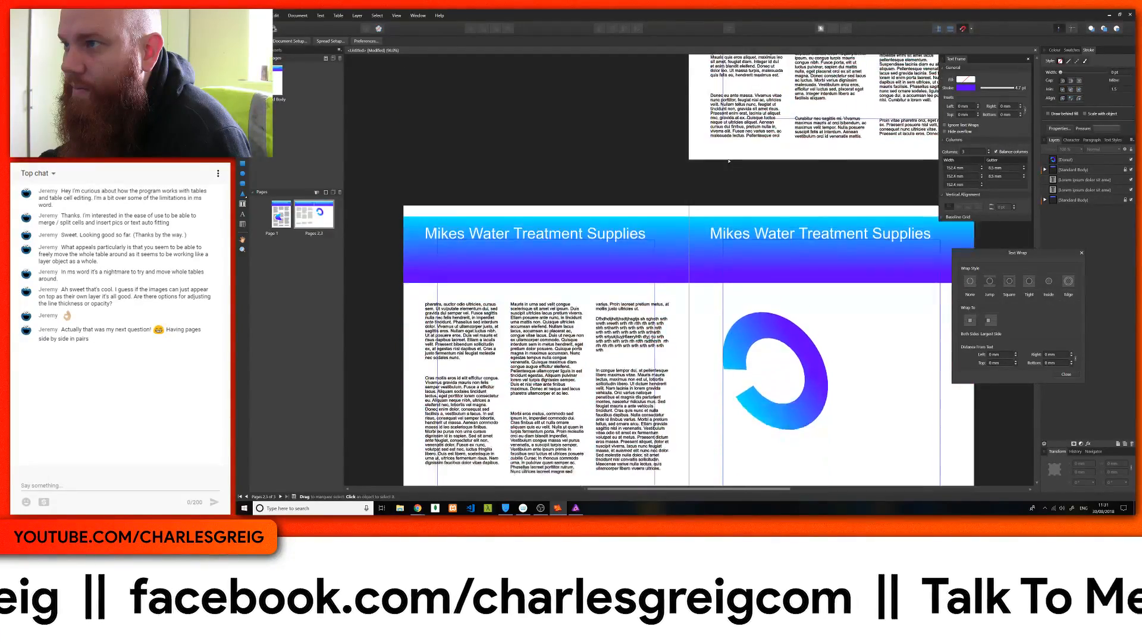
scroll(701, 237, "down", 2)
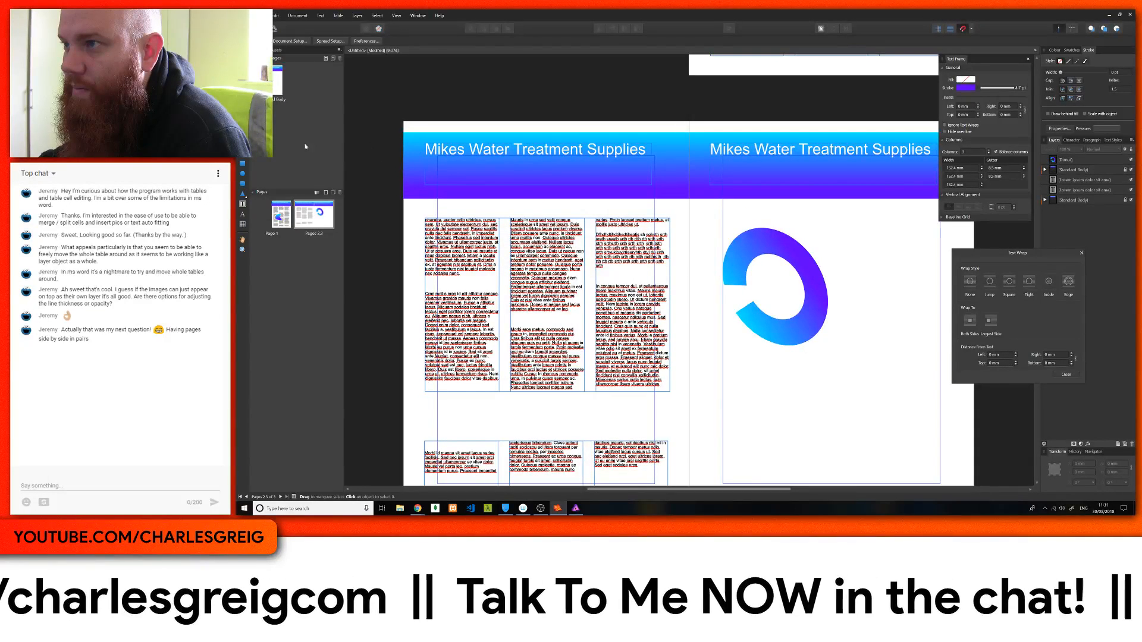
left_click(242, 204)
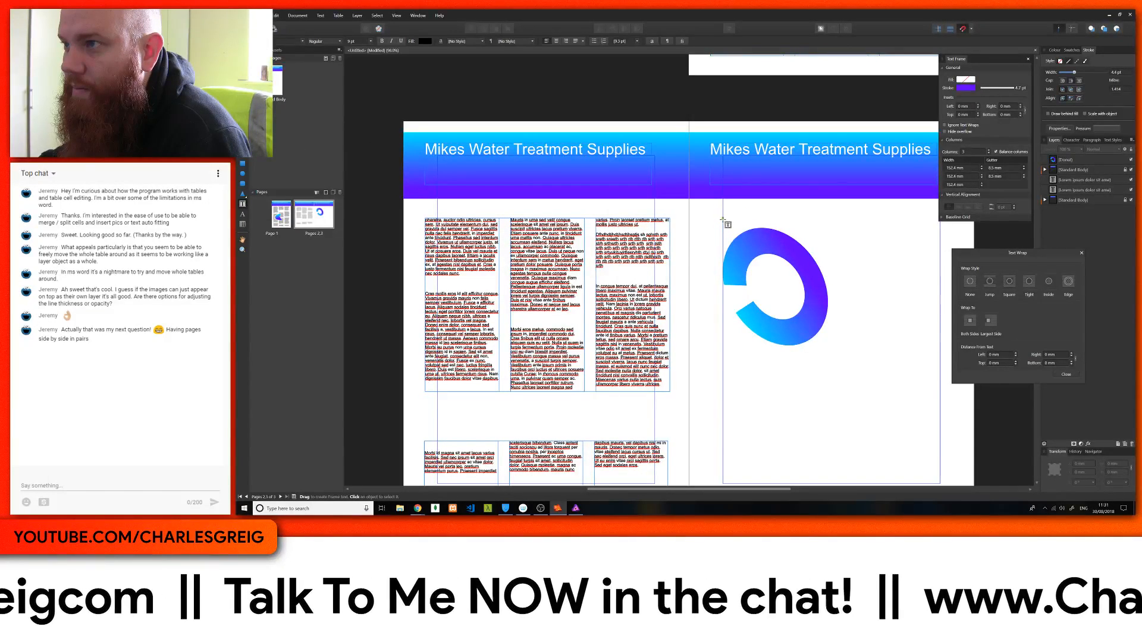
left_click_drag(723, 218, 940, 447)
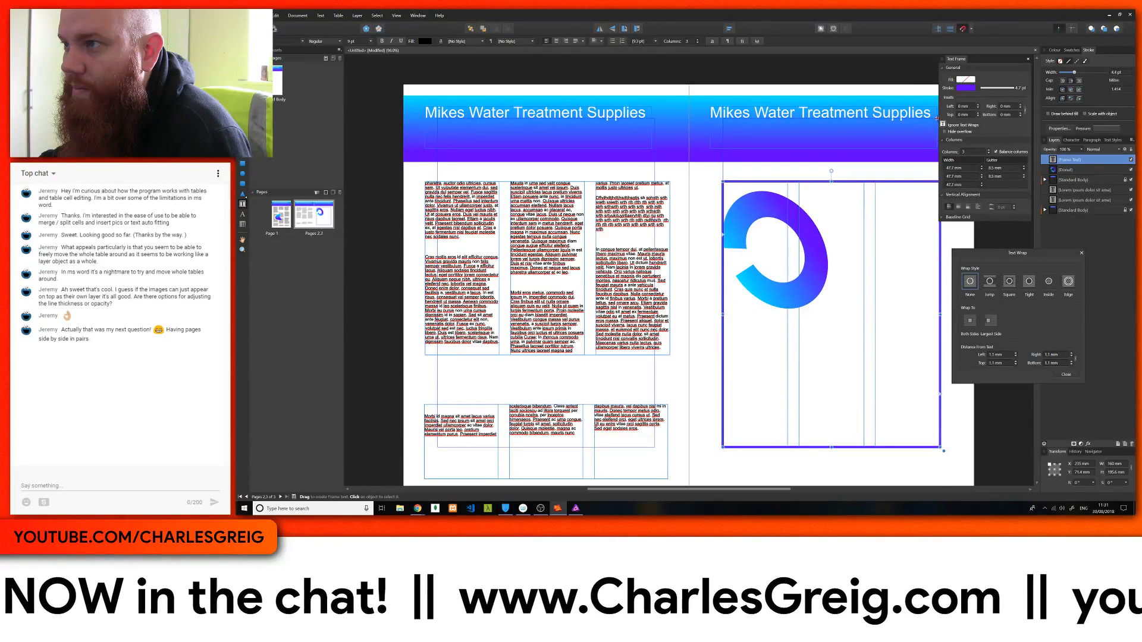
left_click(965, 89)
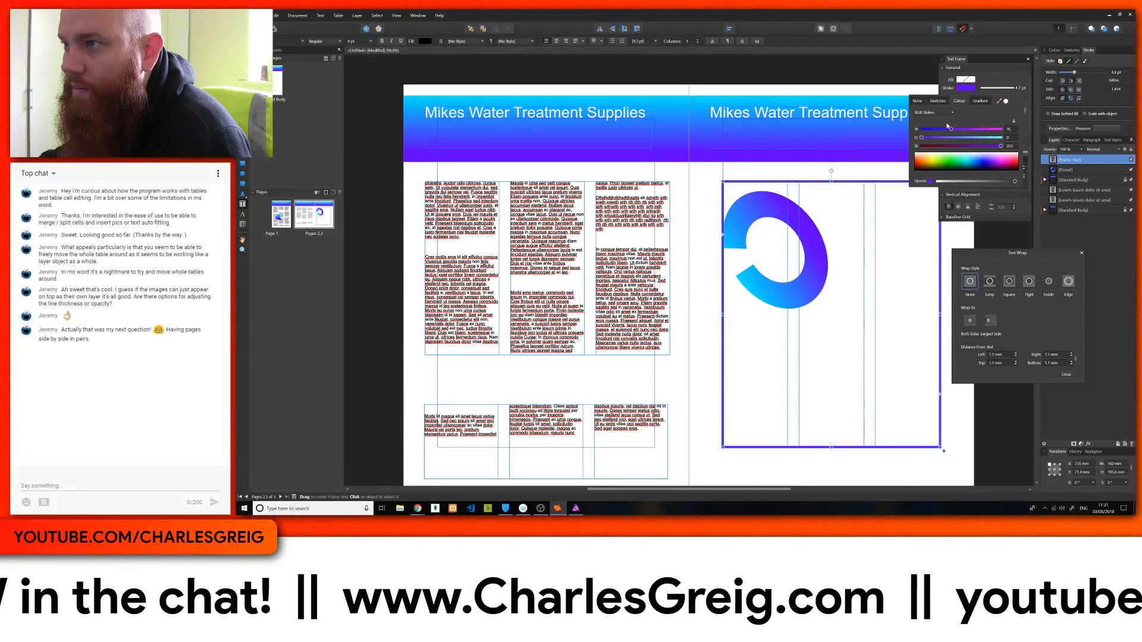
left_click(921, 102)
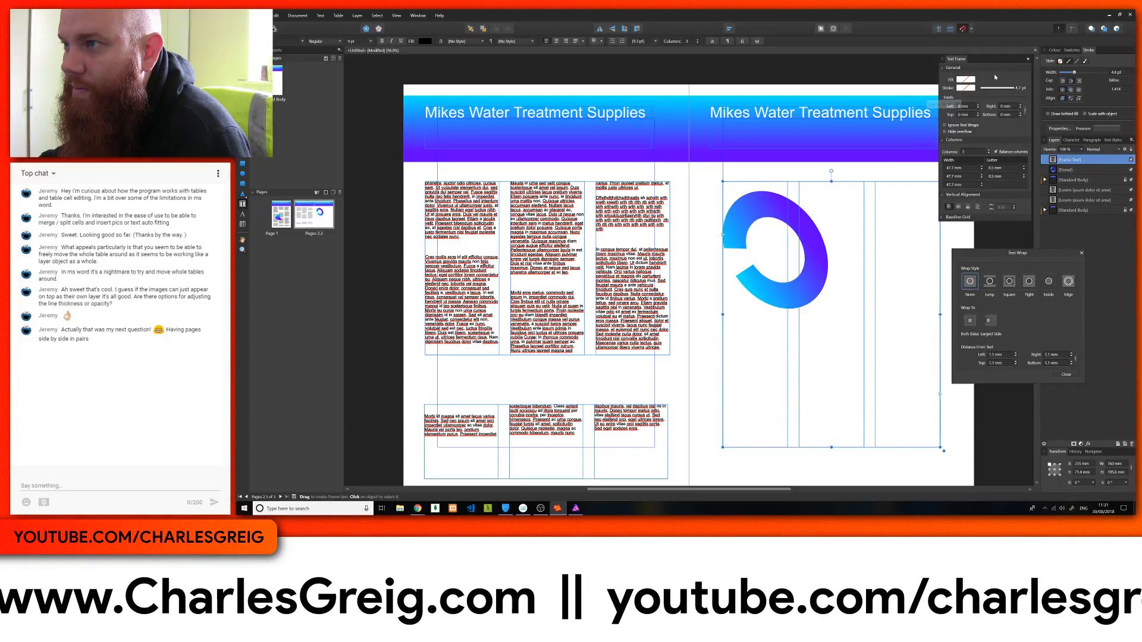
Copy all the text from page 2's linked frames and paste it into the new text frame on page 3
left_click(547, 268)
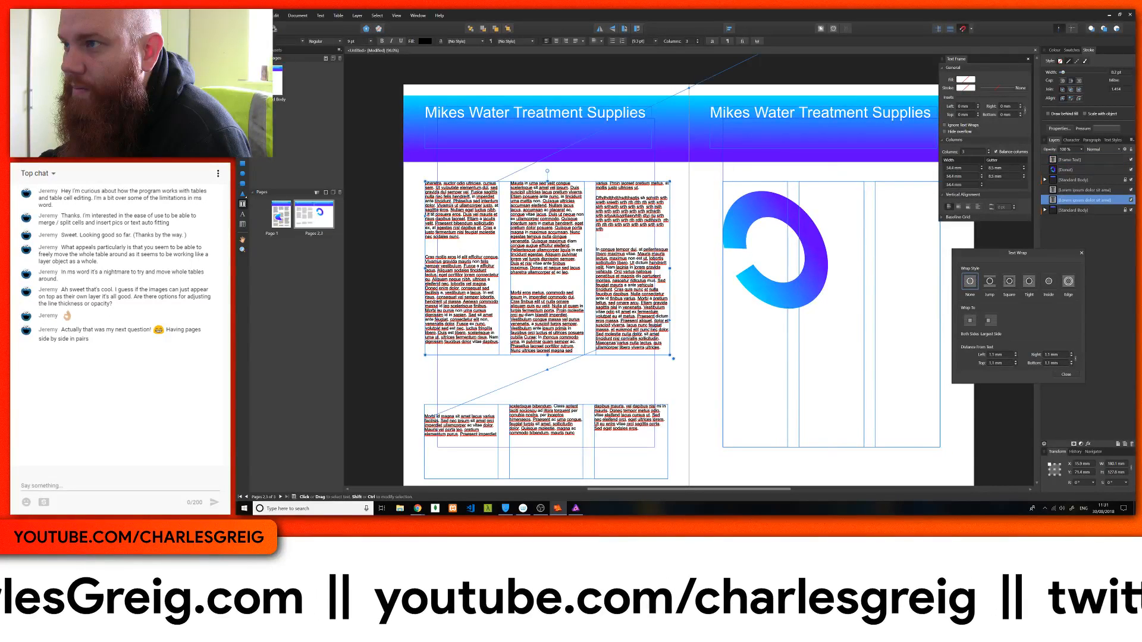
key("ctrl+a")
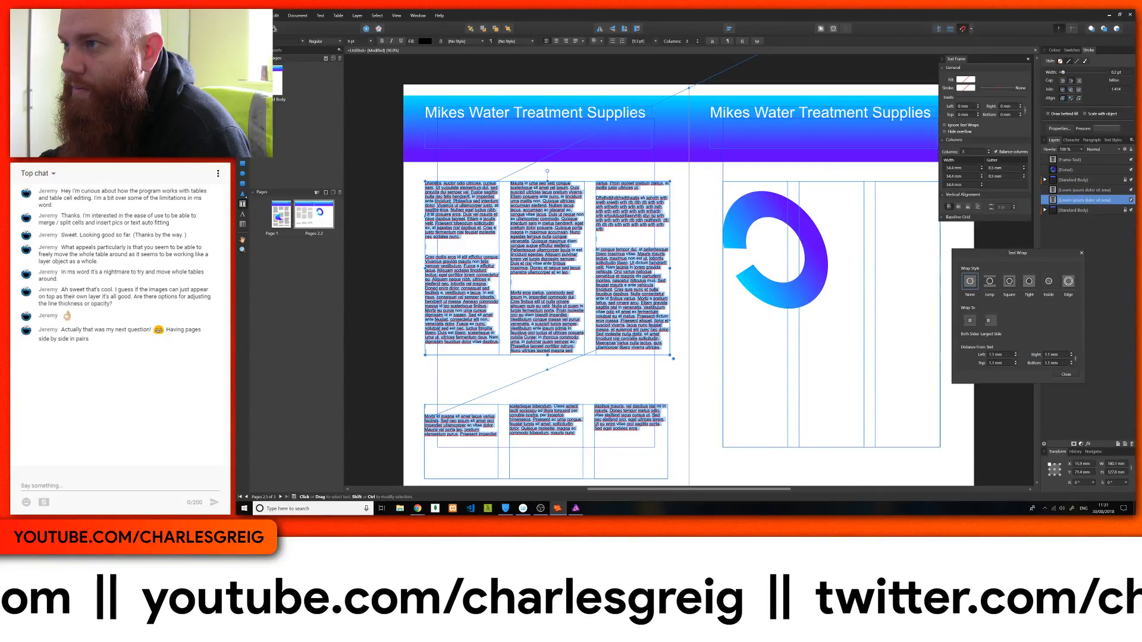
right_click(468, 306)
left_click(525, 325)
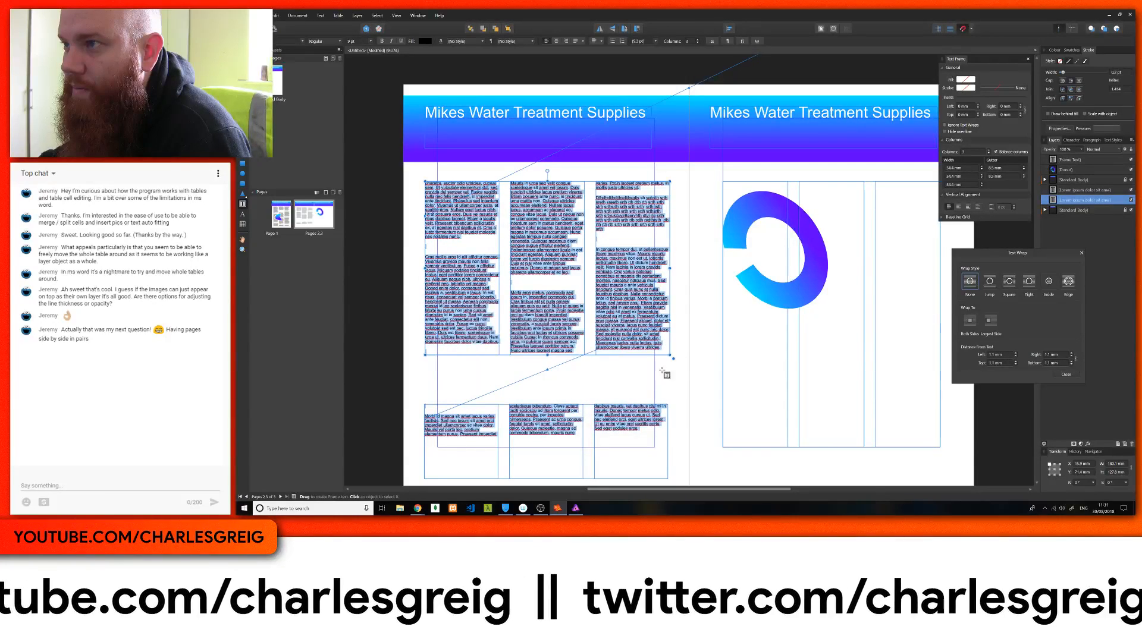
key("Escape")
right_click(649, 187)
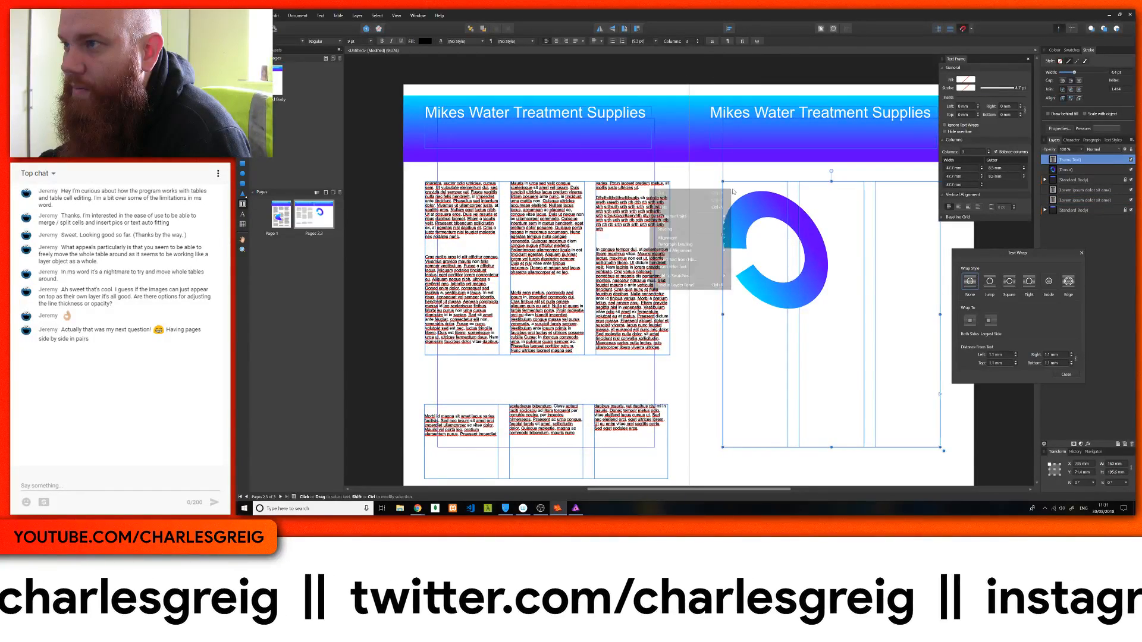
left_click(705, 208)
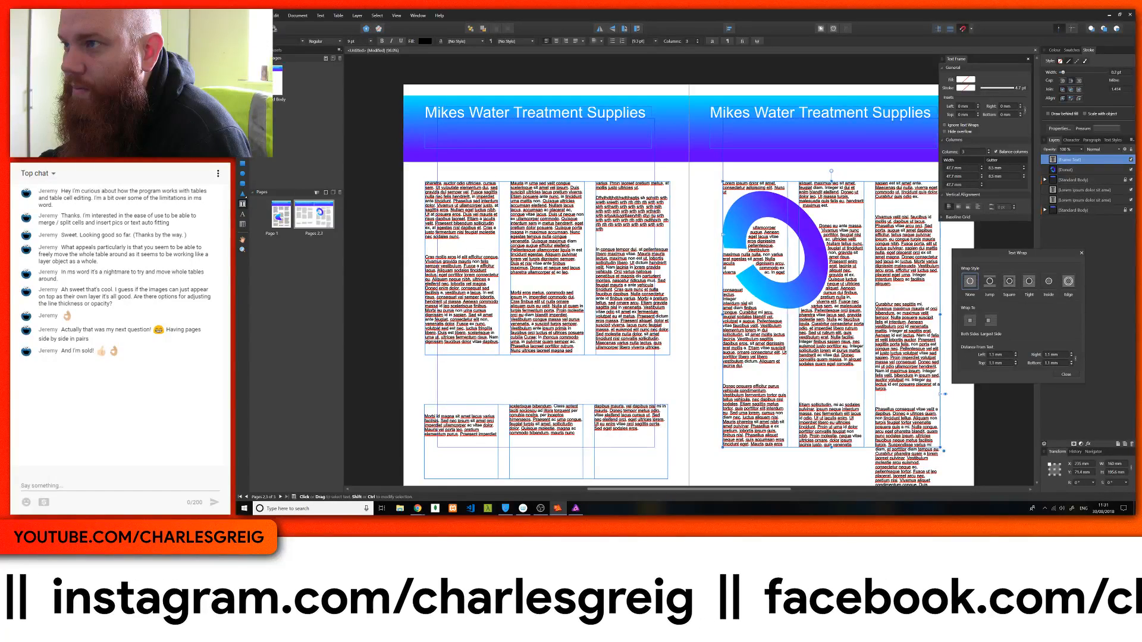
Link the lower text frame on page 2 to the text frame on page 3
key("v")
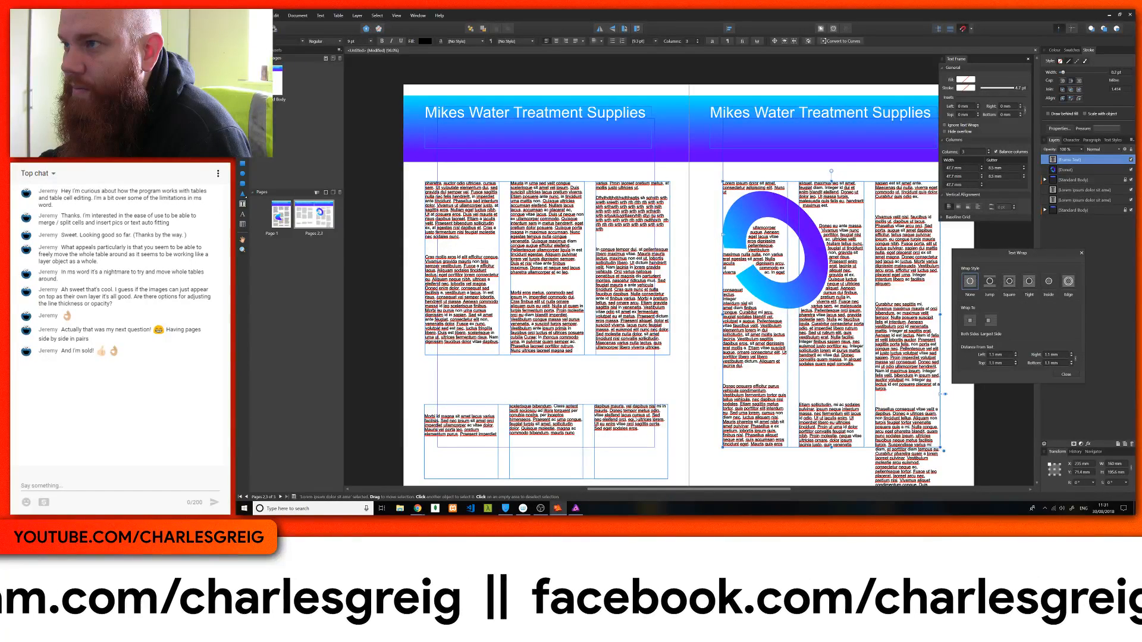
left_click(665, 465)
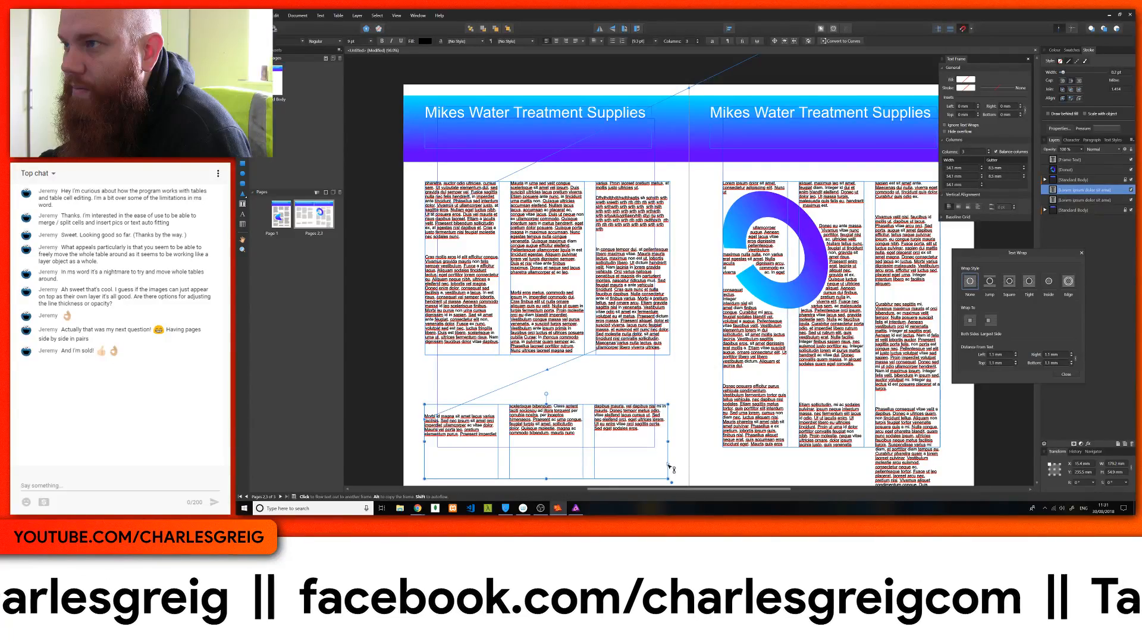
left_click(669, 467)
left_click(790, 368)
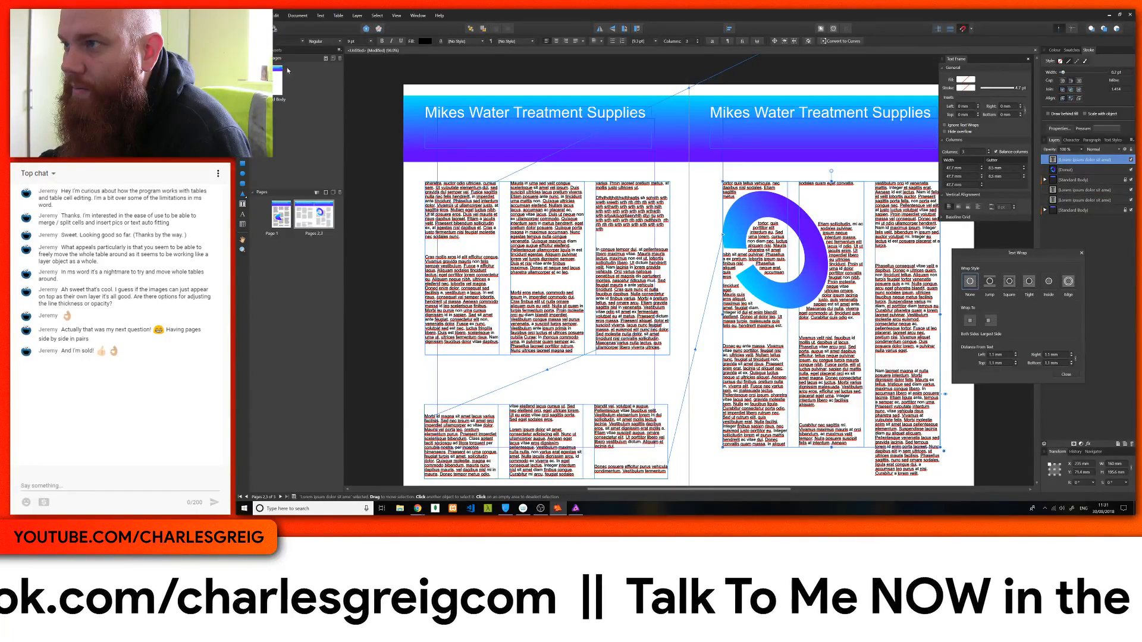
Move page 3's text frame slightly upwards, closer to the page heading
key("t")
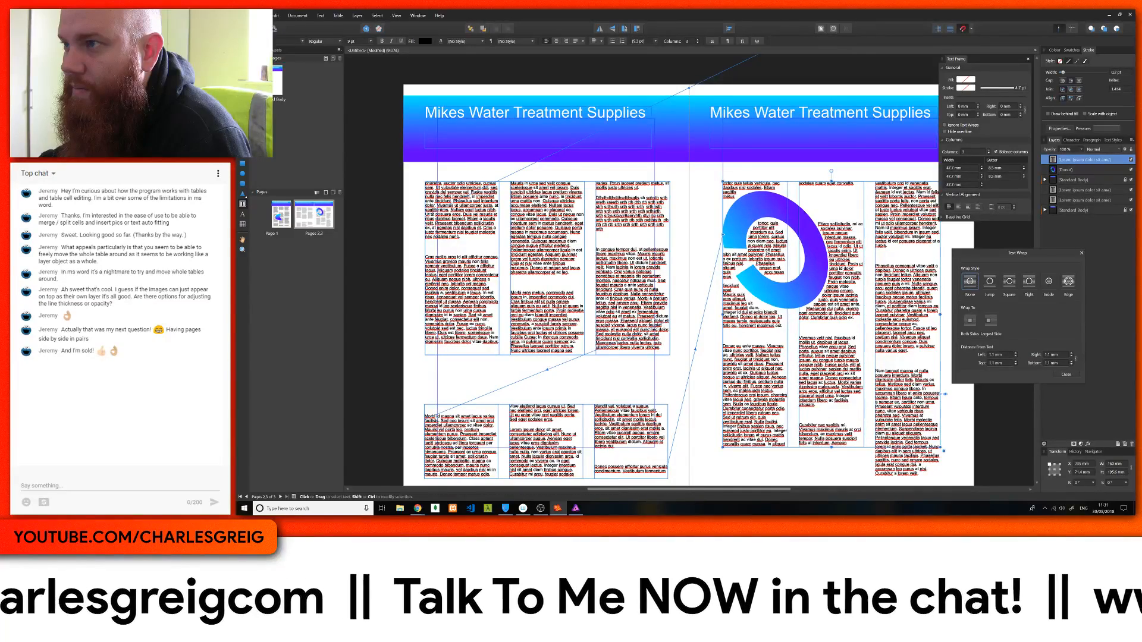
key("v")
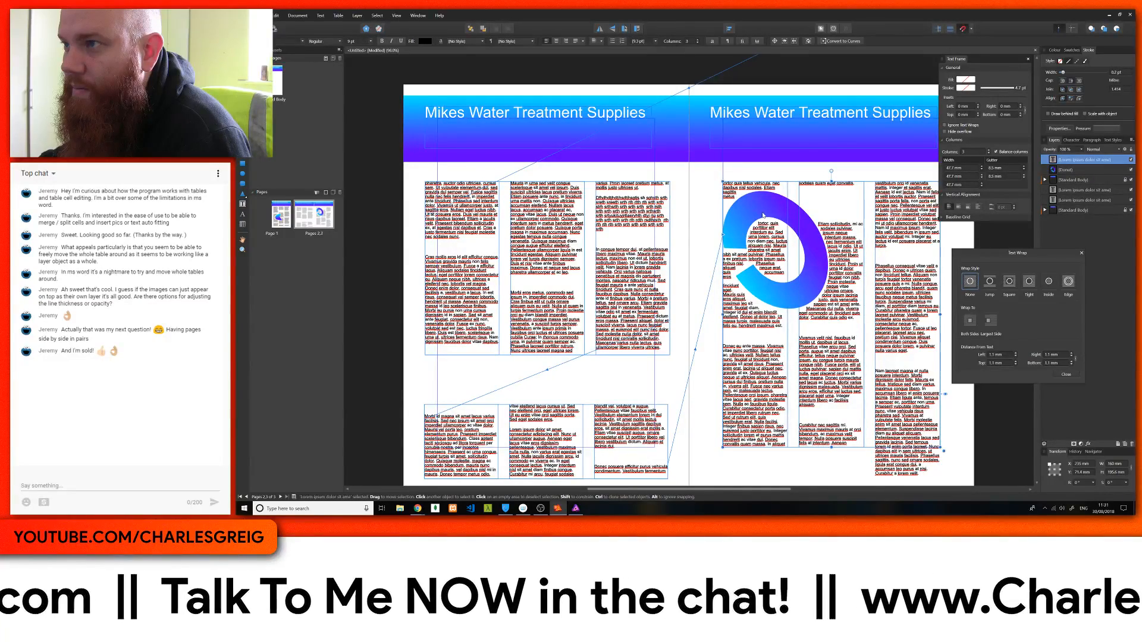
left_click_drag(764, 215, 782, 136)
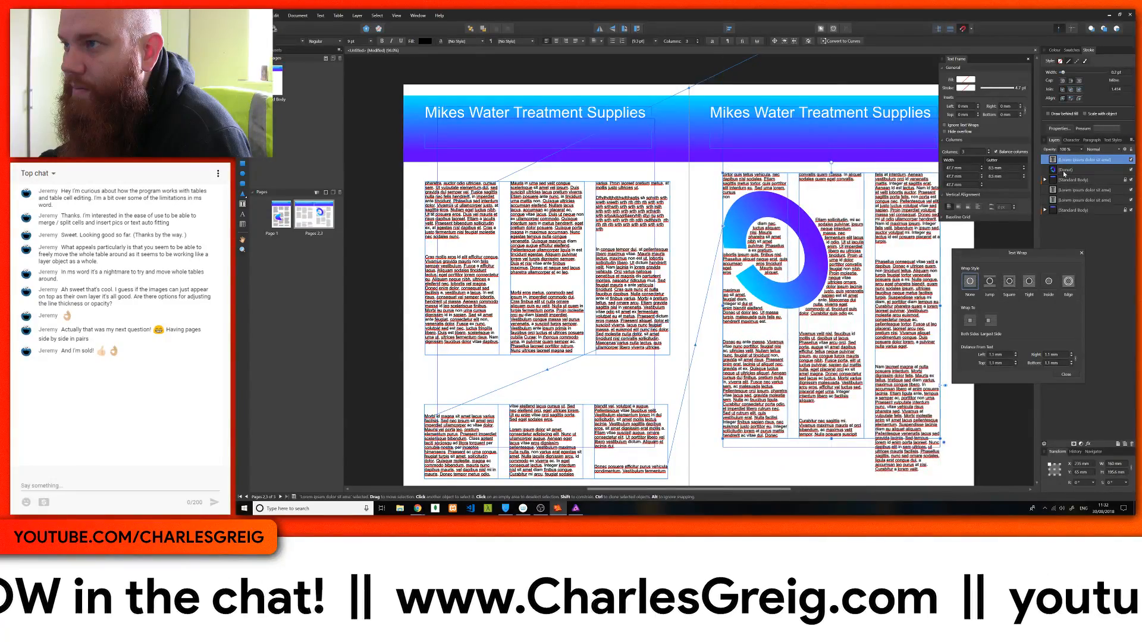
Enlarge the gradient donut shape to about 147 by 125 mm so it spans both facing pages
left_click(1064, 171)
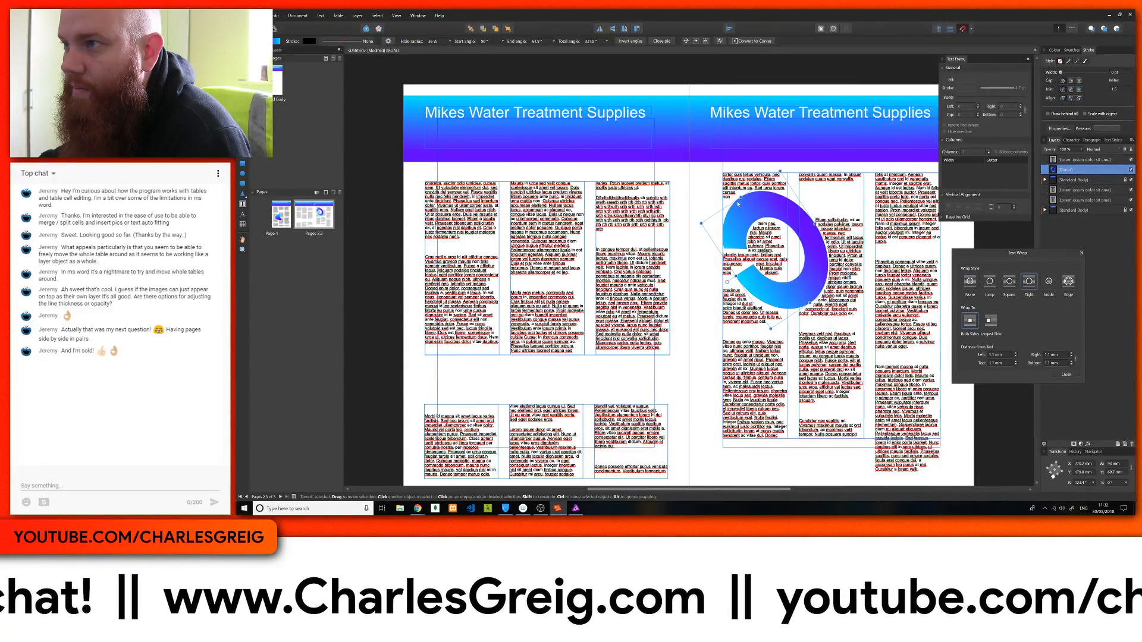
left_click_drag(738, 204, 699, 337)
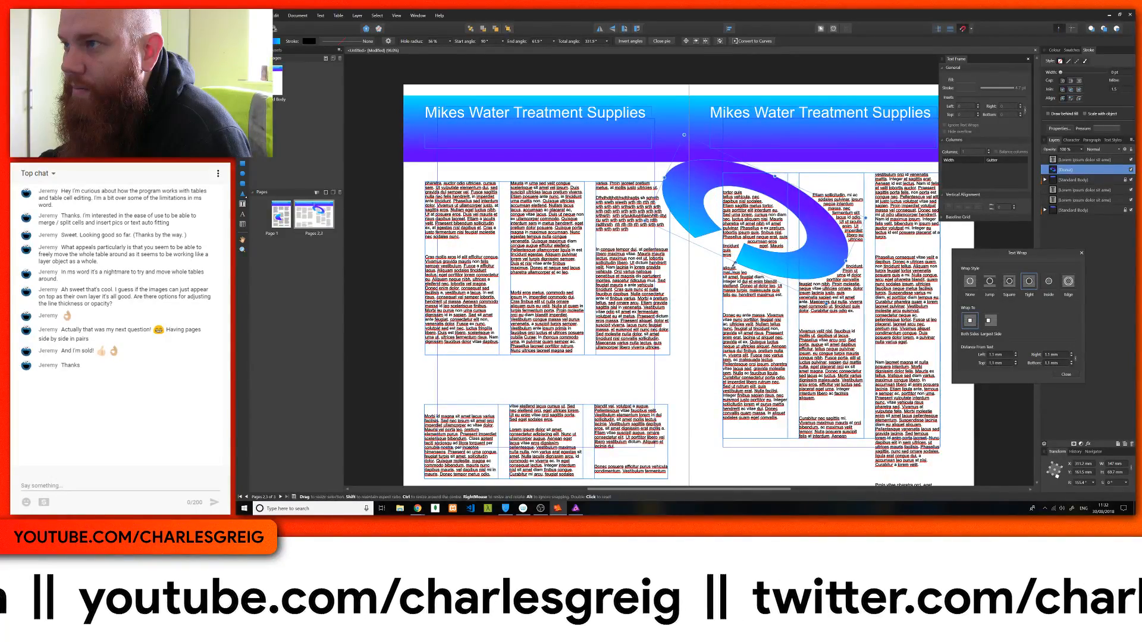
left_click_drag(734, 262, 705, 329)
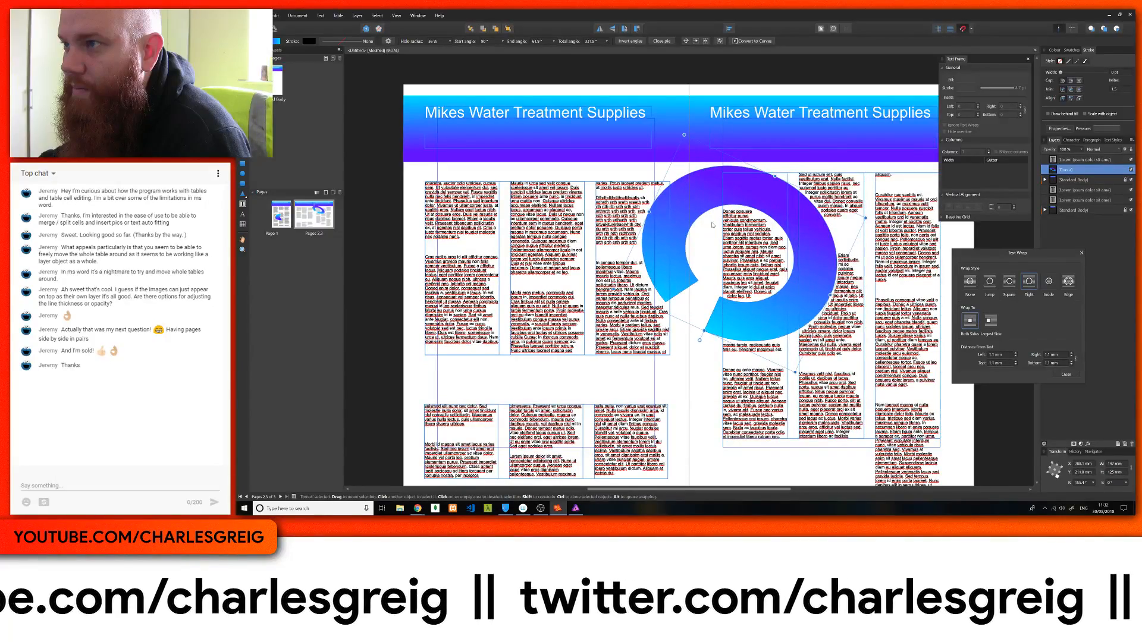
Enlarge the donut to about 213 by 152 mm, rotate it and reposition it centrally across the two facing pages
left_click_drag(713, 224, 634, 352)
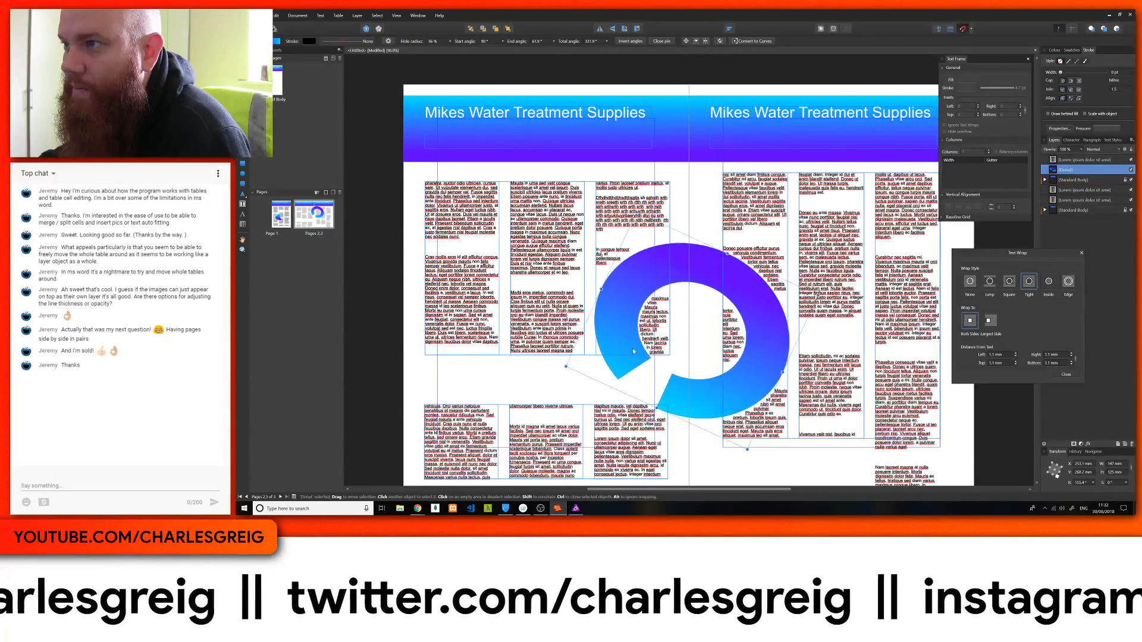
left_click_drag(649, 417, 705, 192)
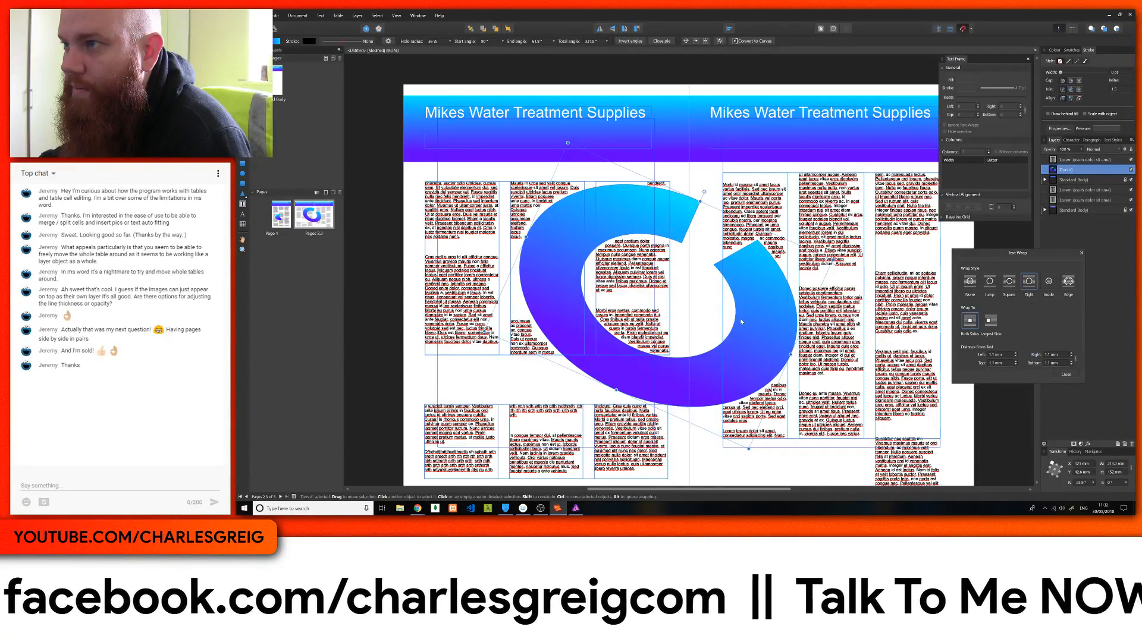
left_click_drag(741, 322, 786, 367)
scroll(789, 333, "down", 2)
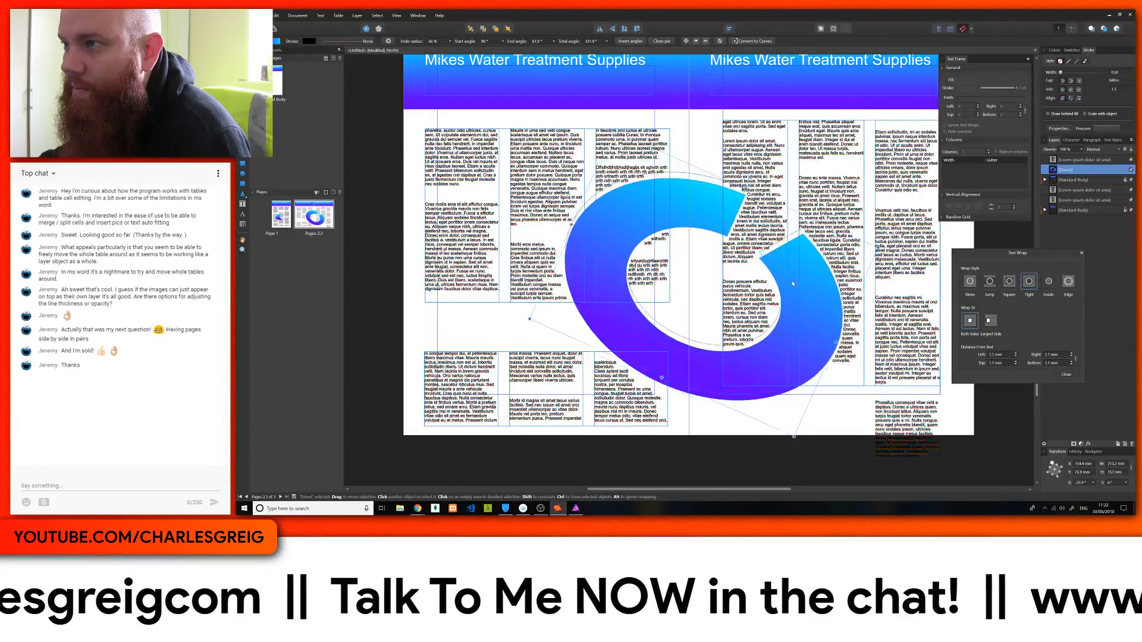
left_click_drag(792, 285, 789, 292)
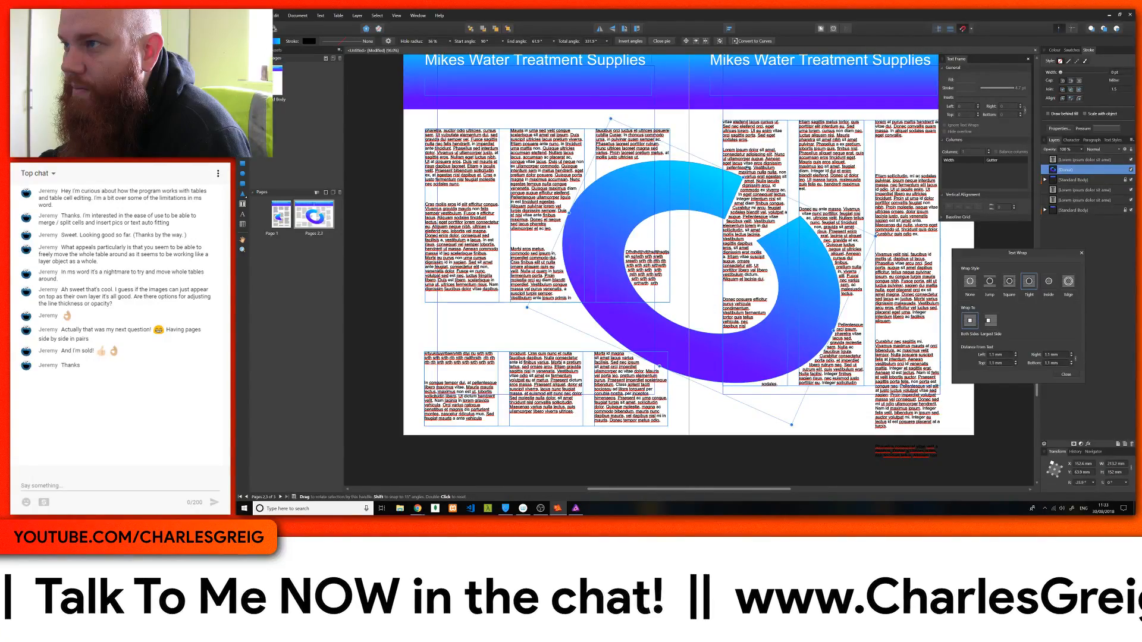
left_click_drag(747, 168, 749, 192)
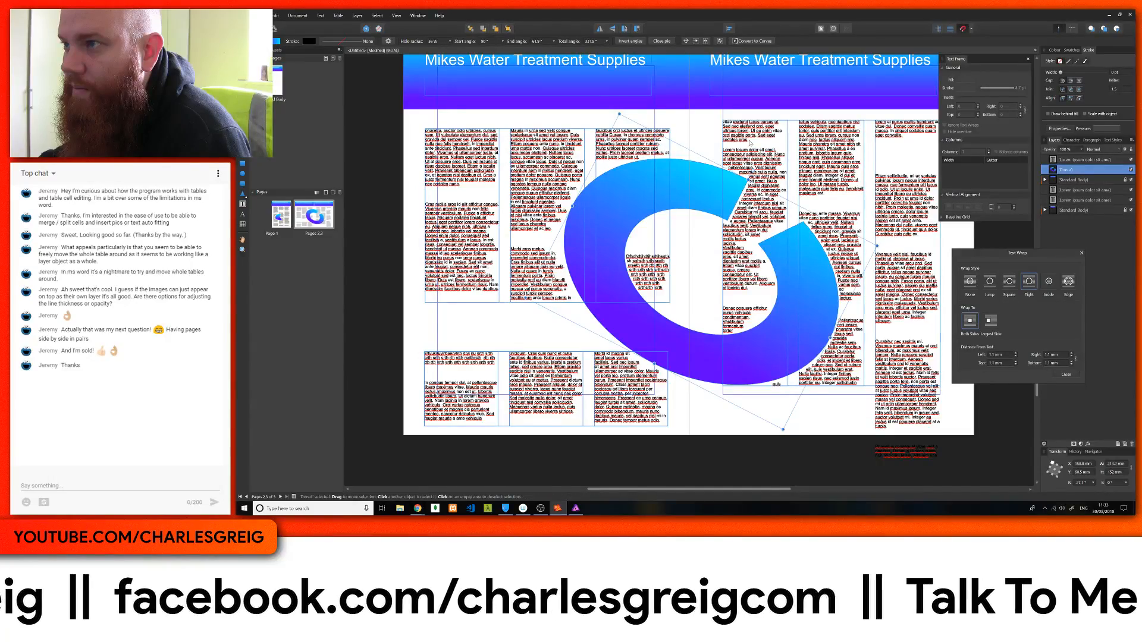
Rotate the donut so its gap points upwards near the fold between pages 2 and 3
scroll(708, 172, "up", 5)
scroll(708, 173, "up", 5)
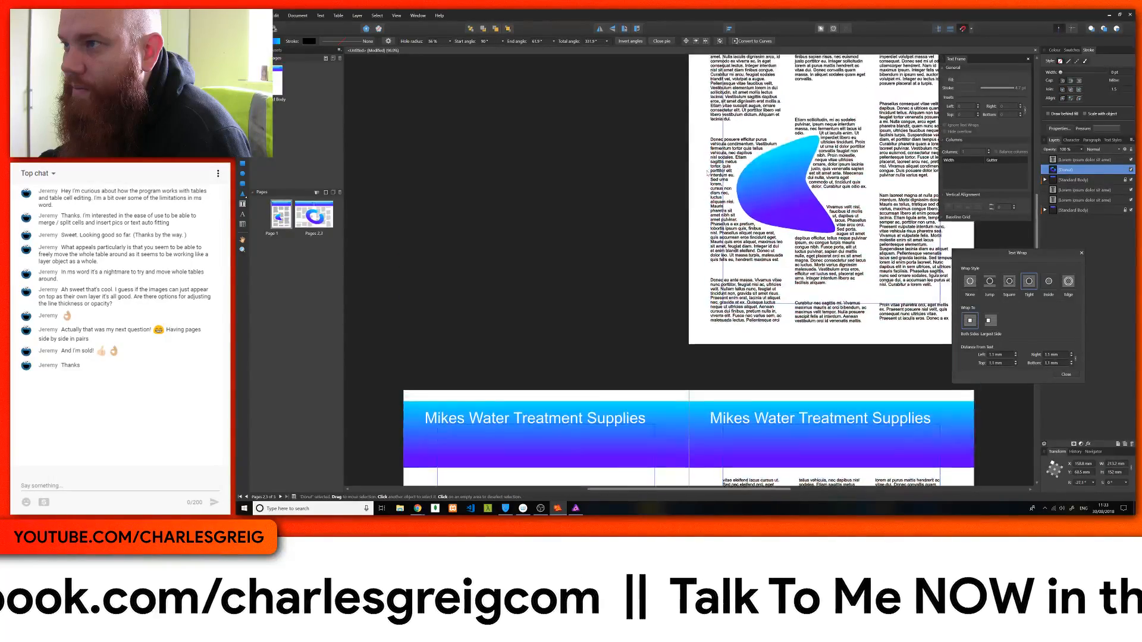
scroll(711, 171, "down", 4)
scroll(708, 171, "down", 6)
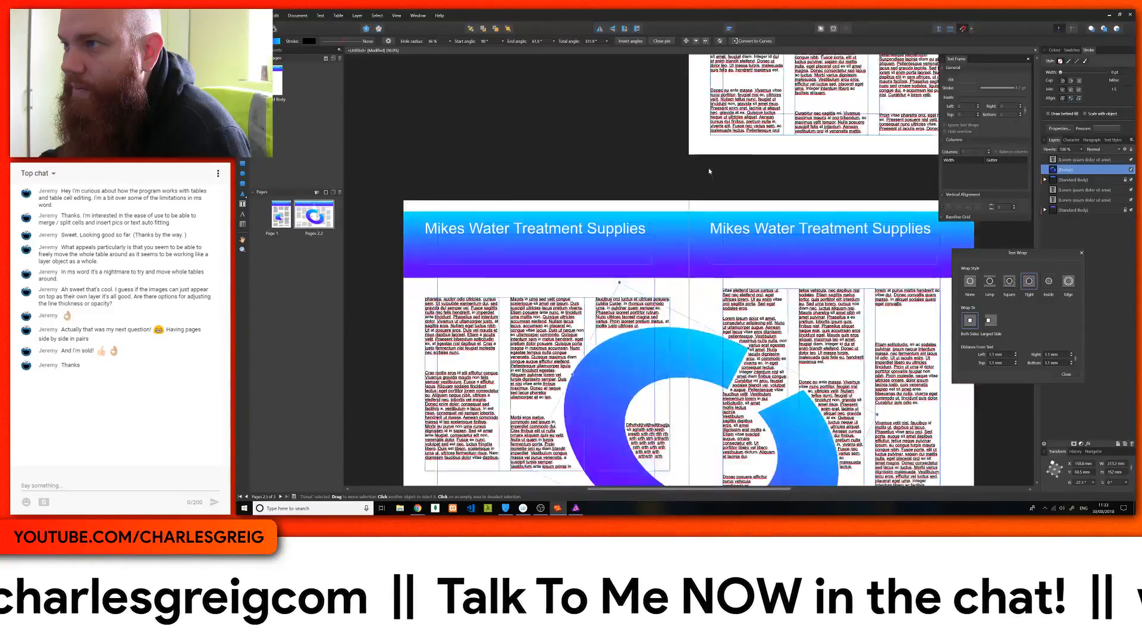
scroll(709, 171, "up", 1)
scroll(709, 171, "down", 1)
scroll(709, 171, "down", 1)
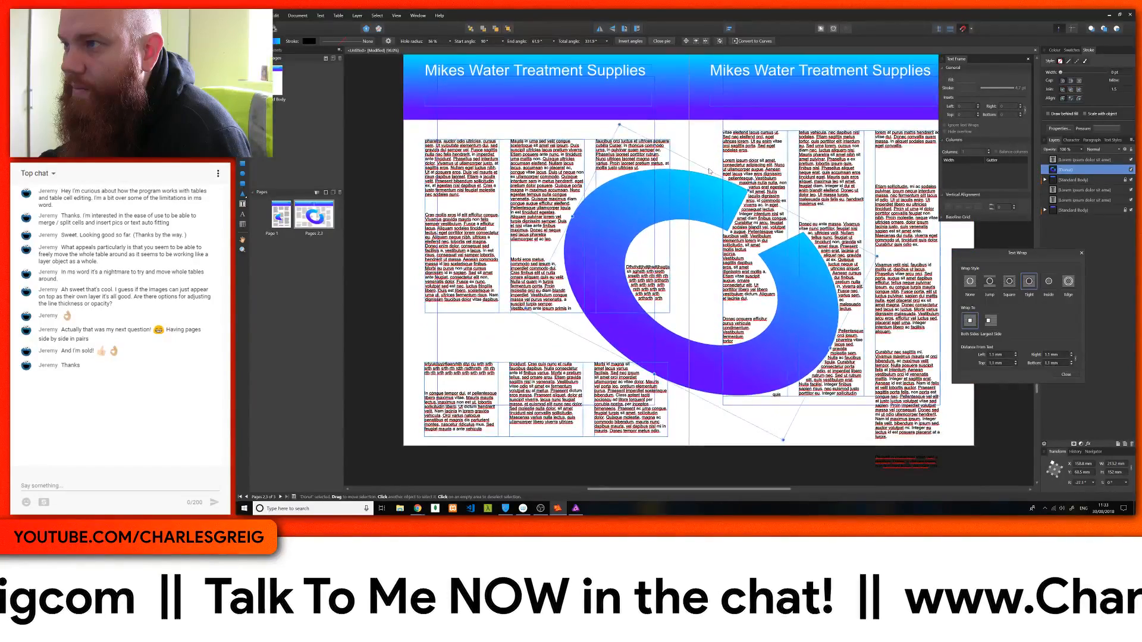
scroll(710, 170, "up", 1)
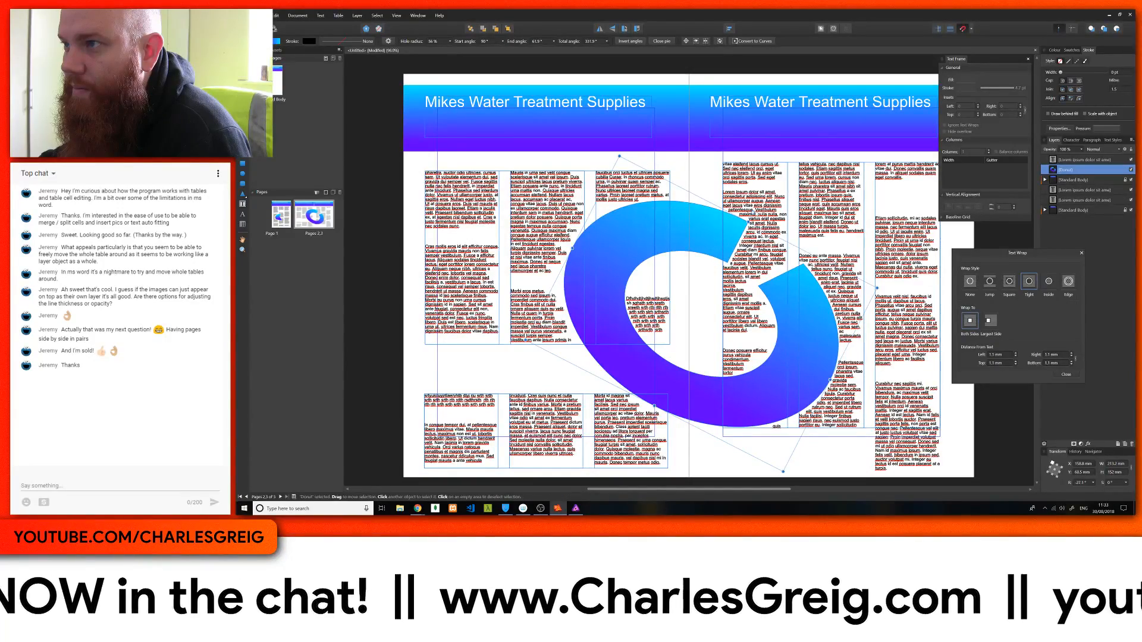
left_click_drag(620, 155, 650, 225)
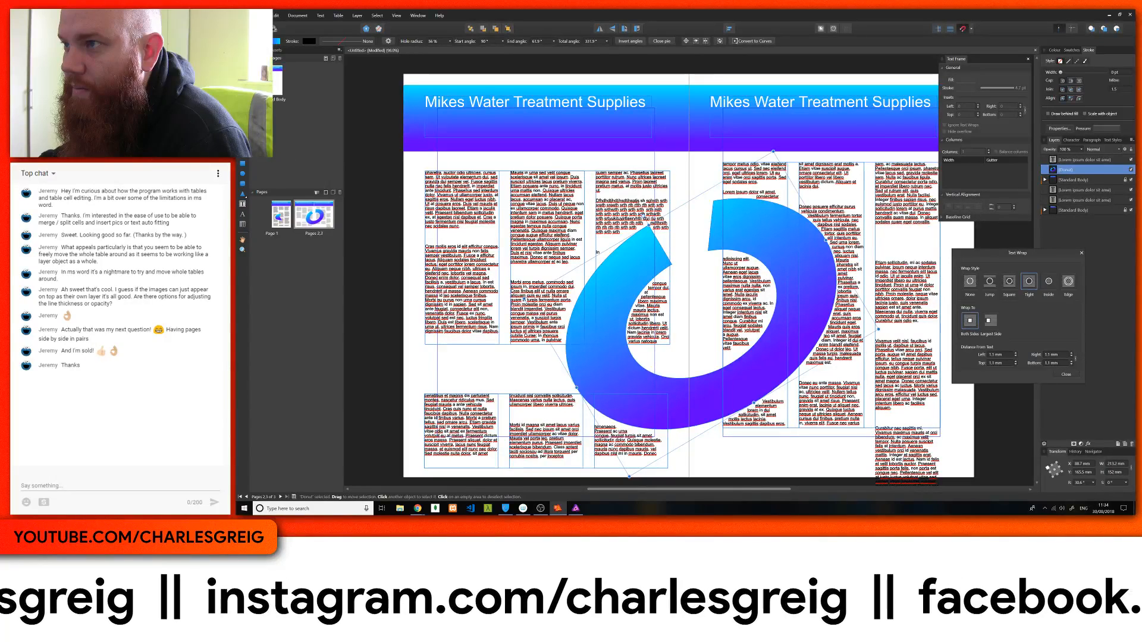
Draw a picture frame about 141 by 78 mm over page 2's upper text, with Tight text wrap, and nudge it towards the header
mouse_move(417, 162)
left_mouse_down()
mouse_move(580, 270)
mouse_move(608, 267)
left_mouse_up()
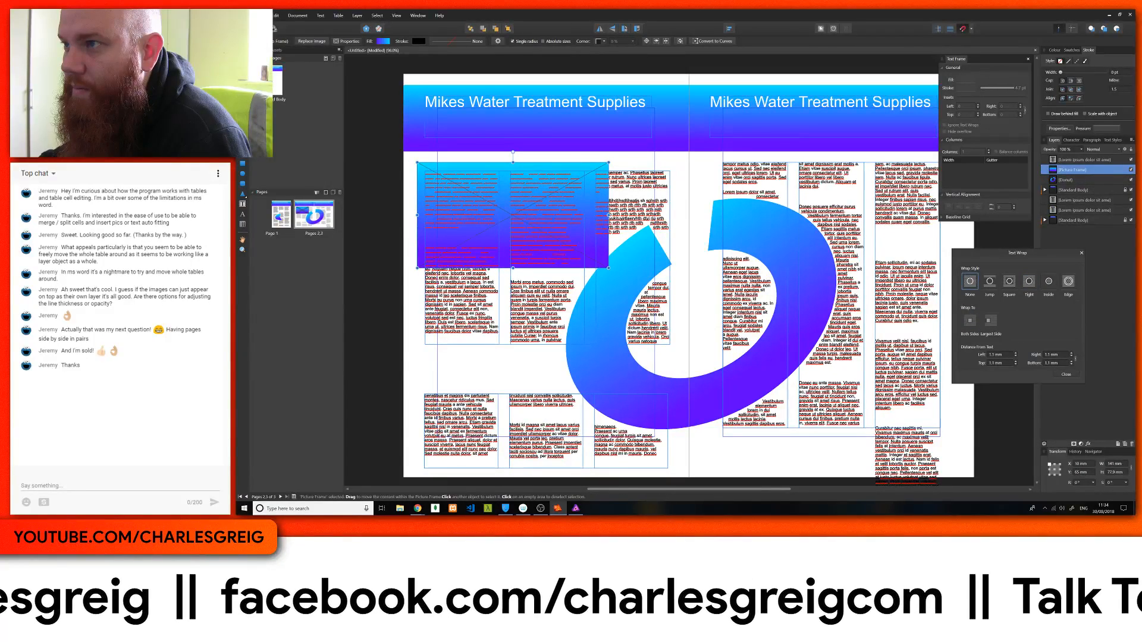
left_click(1029, 282)
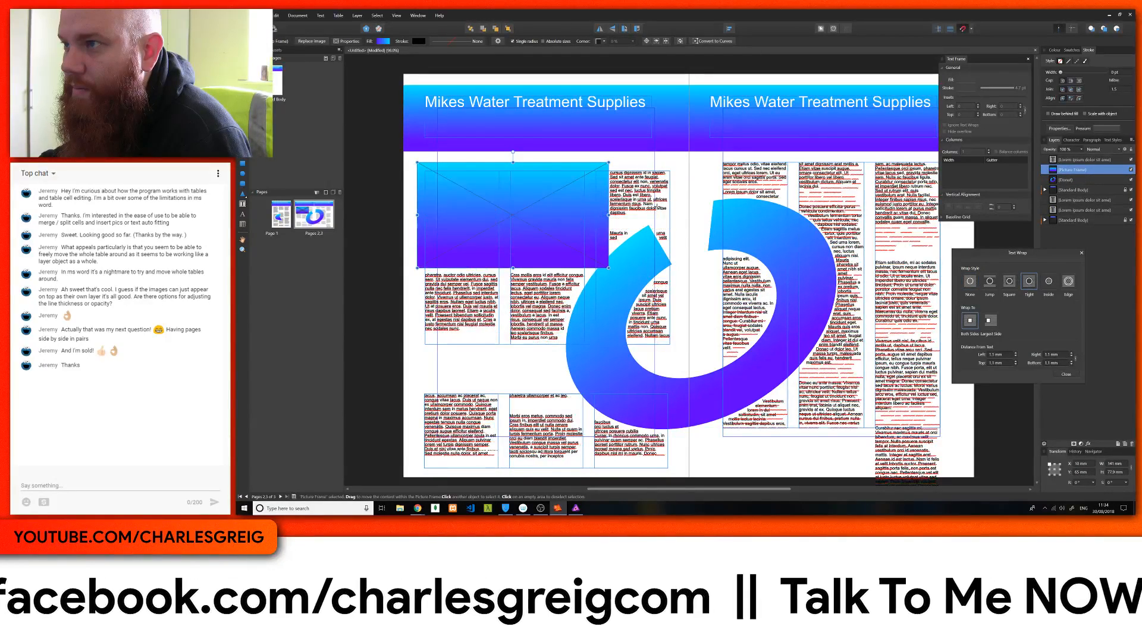
right_click(540, 189)
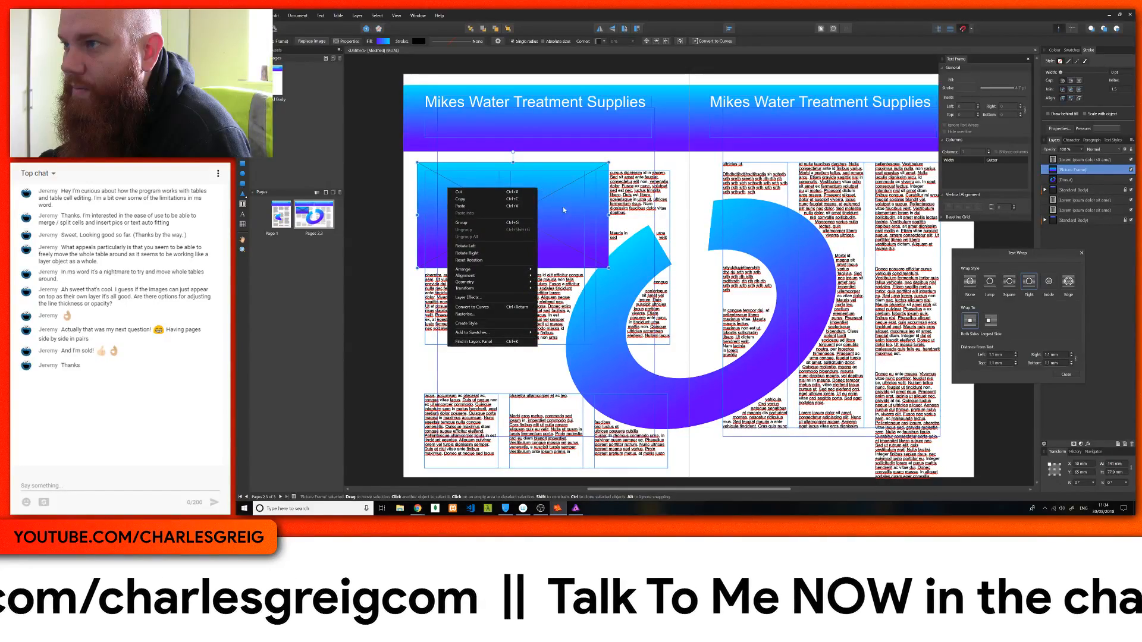
left_click(563, 206)
left_click_drag(537, 202, 517, 192)
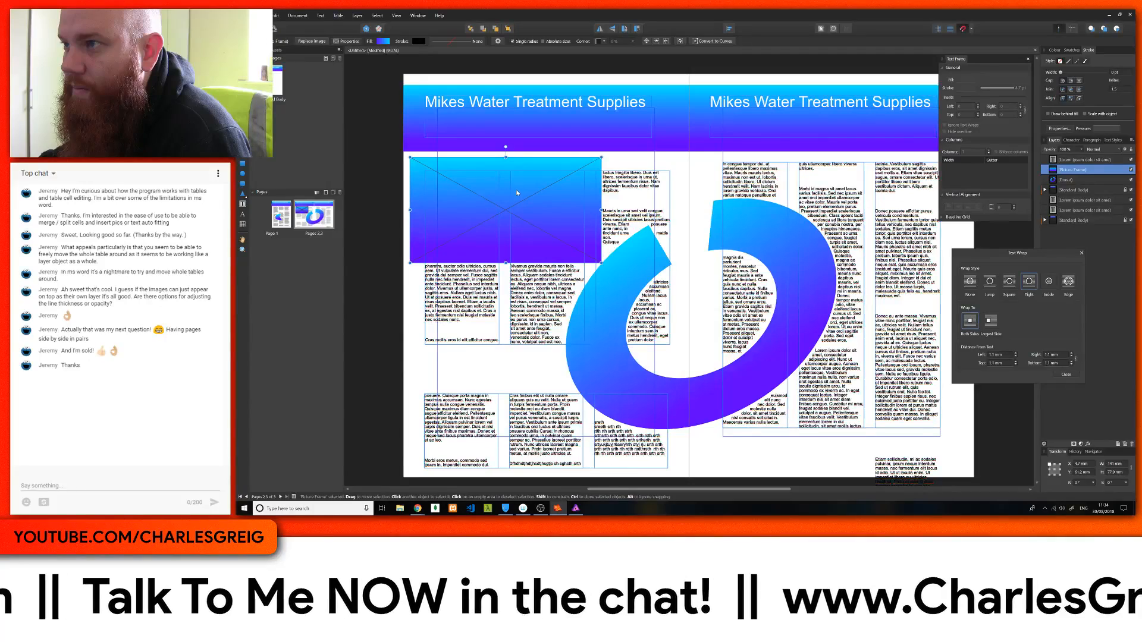
Fill the picture frame with the image igtv-logo-transparent-png.png and rotate the image inside the frame
right_click(515, 192)
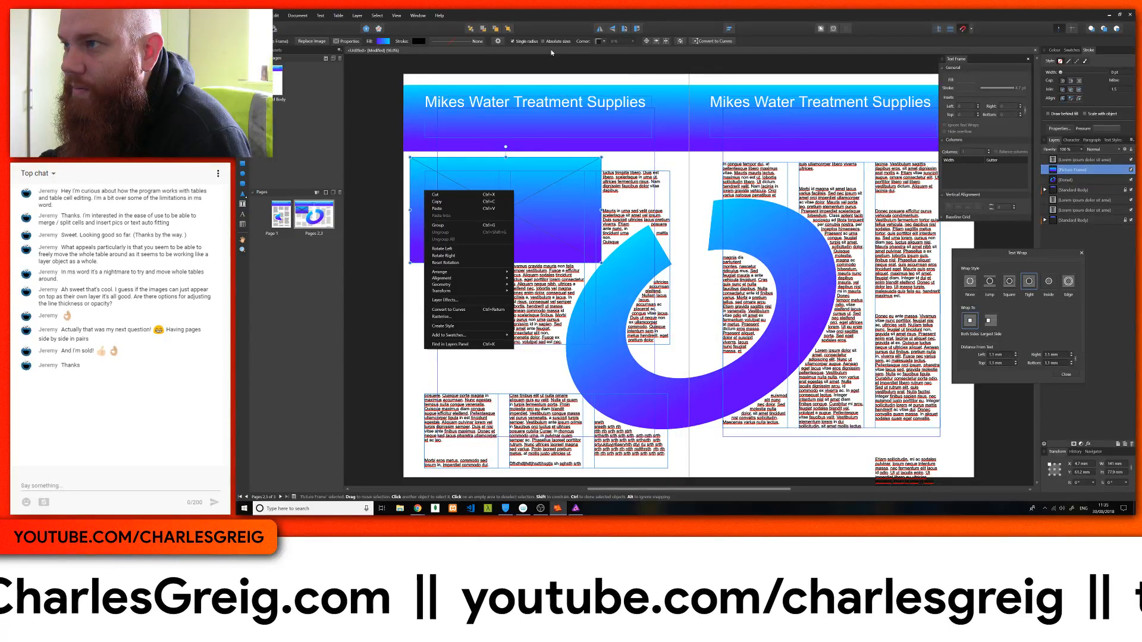
left_click(314, 42)
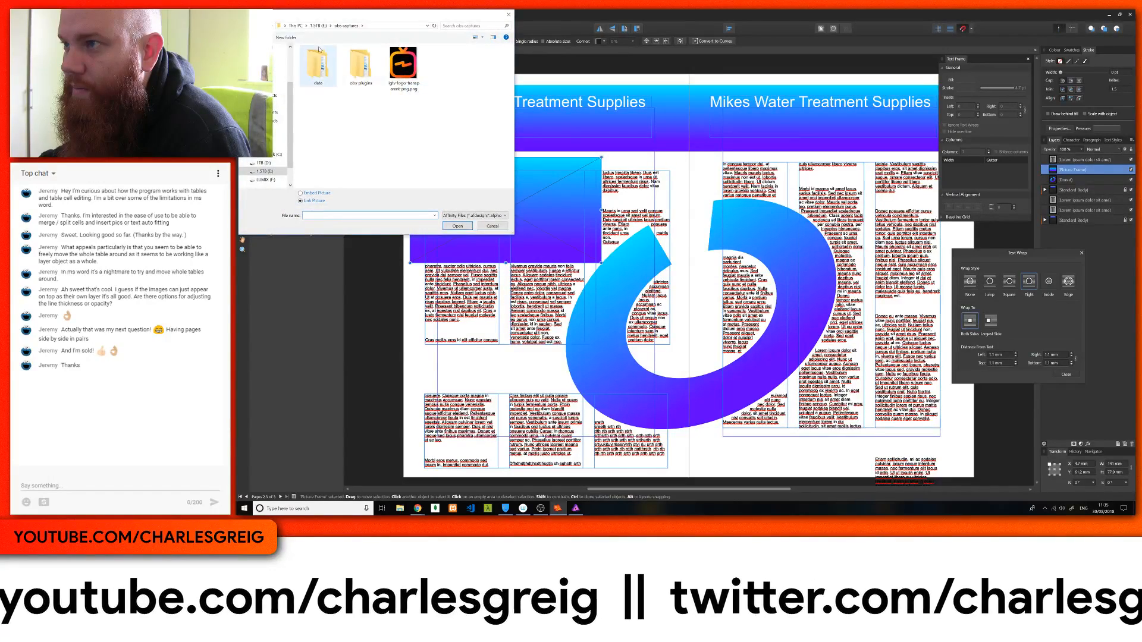
left_click(403, 62)
left_click(457, 226)
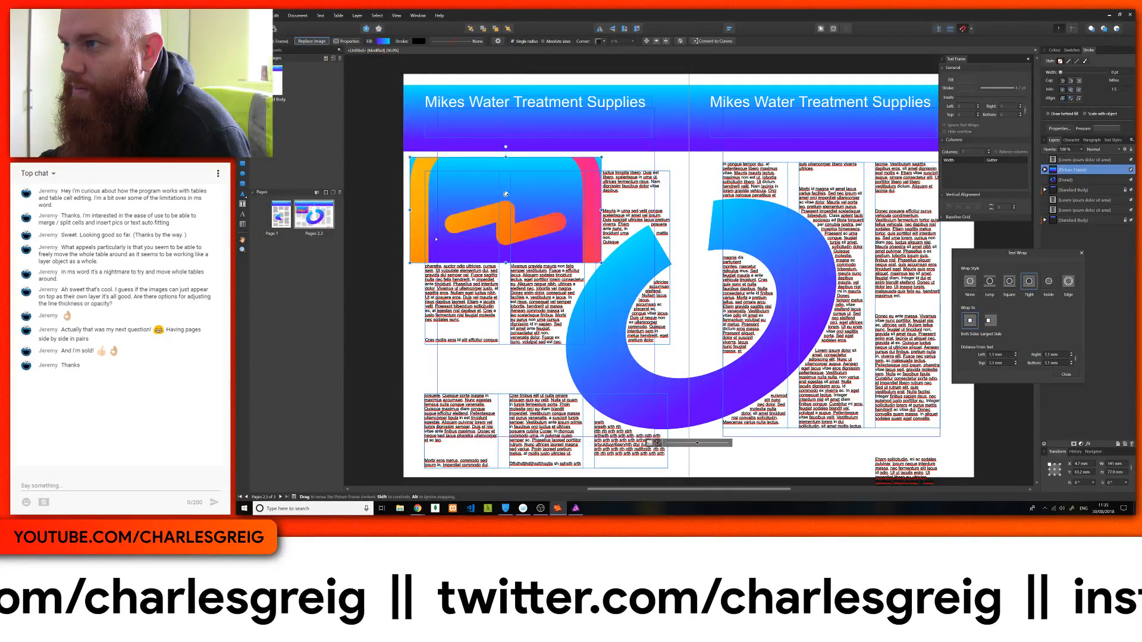
mouse_move(505, 194)
left_mouse_down()
mouse_move(523, 204)
mouse_move(513, 229)
mouse_move(491, 216)
mouse_move(501, 197)
mouse_move(519, 210)
mouse_move(497, 227)
mouse_move(483, 219)
mouse_move(497, 206)
mouse_move(506, 226)
mouse_move(516, 198)
mouse_move(481, 188)
mouse_move(525, 189)
left_mouse_up()
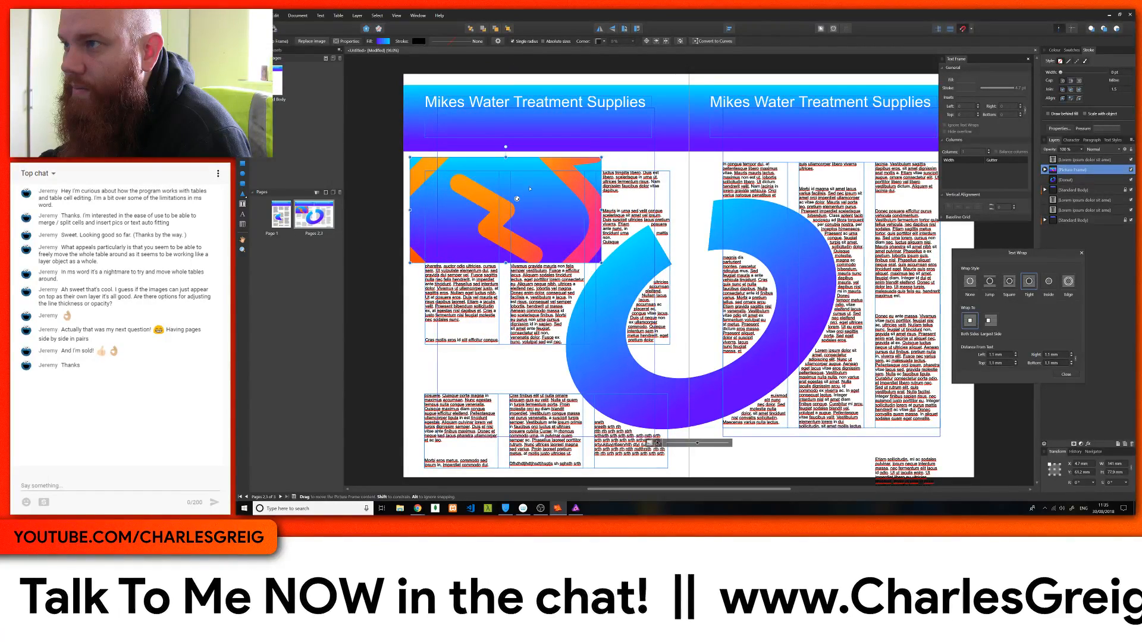
Open the Standard Body master page for editing
scroll(516, 199, "up", 5)
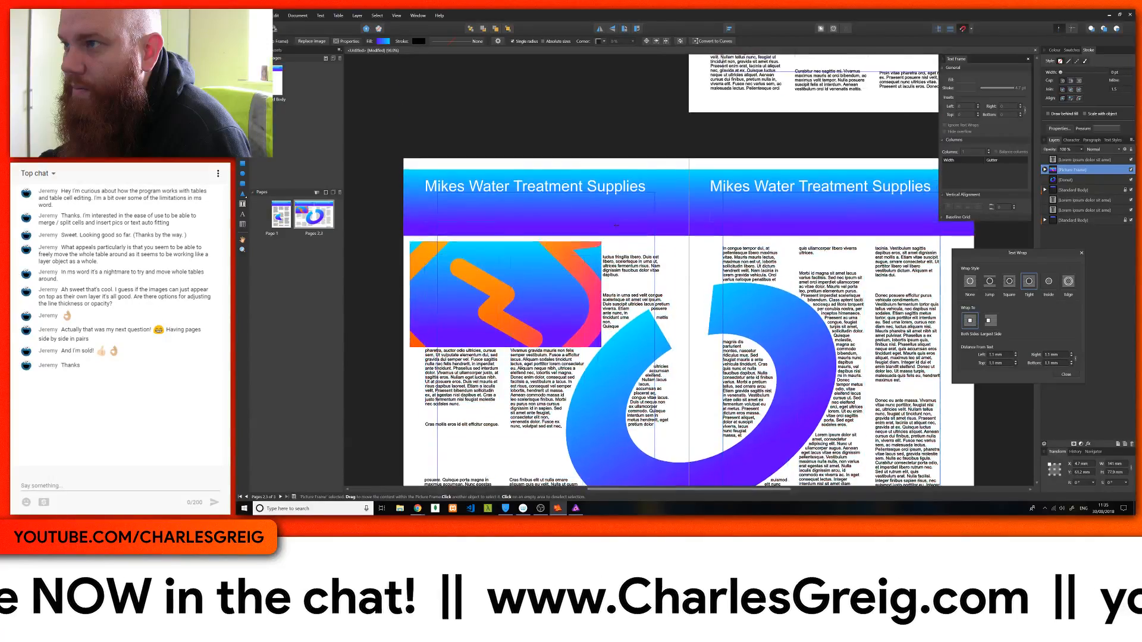
scroll(517, 199, "up", 3)
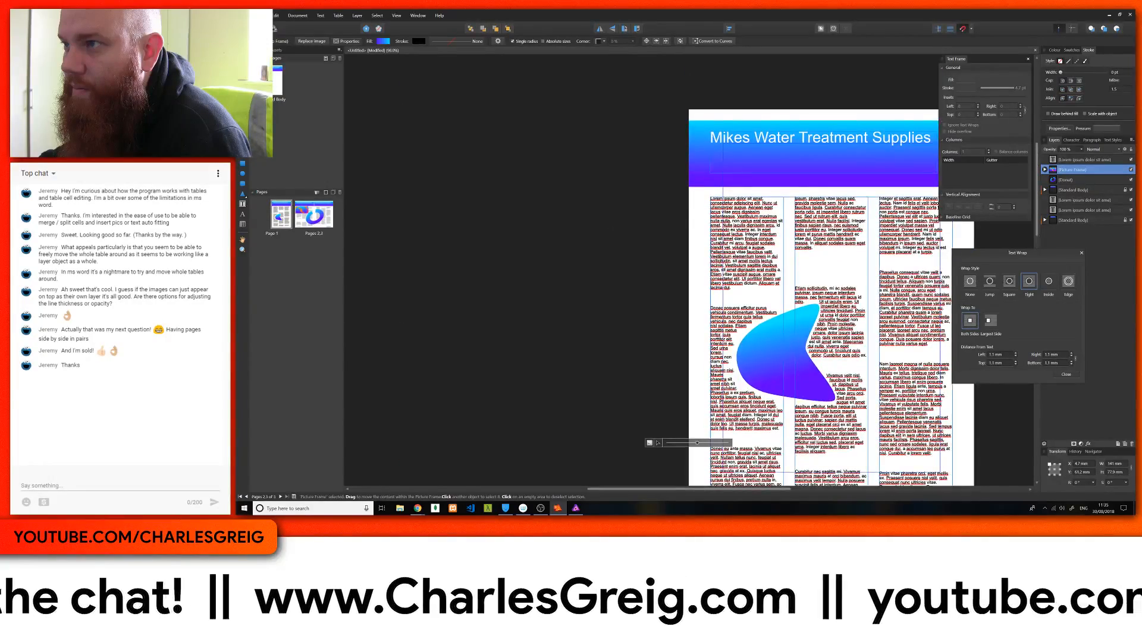
scroll(517, 199, "down", 5)
scroll(516, 283, "down", 3)
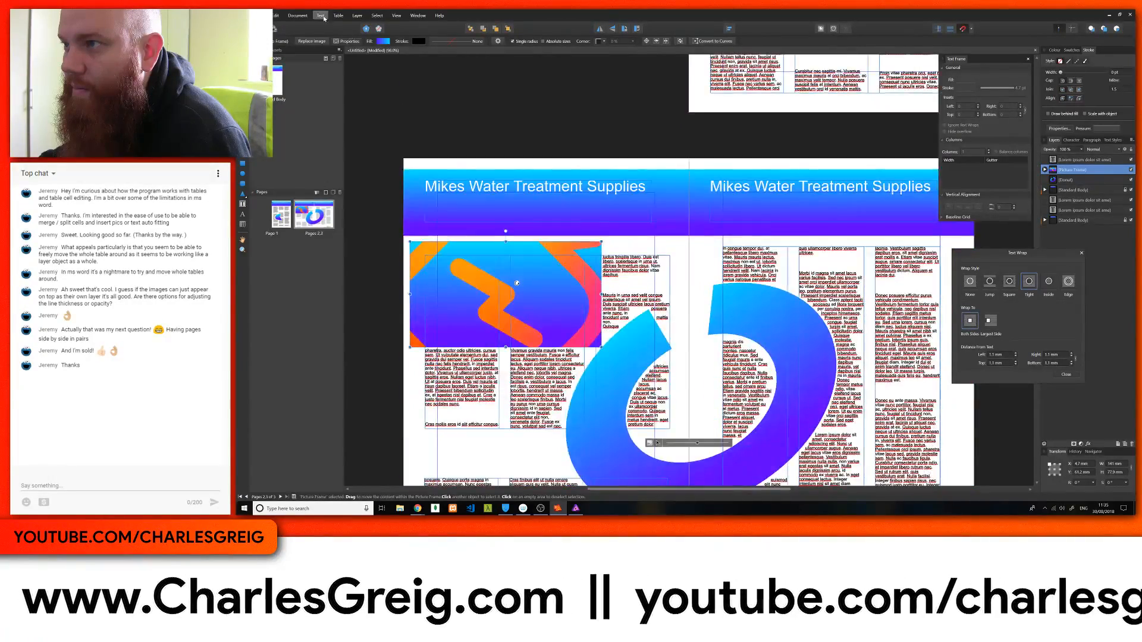
double_click(277, 80)
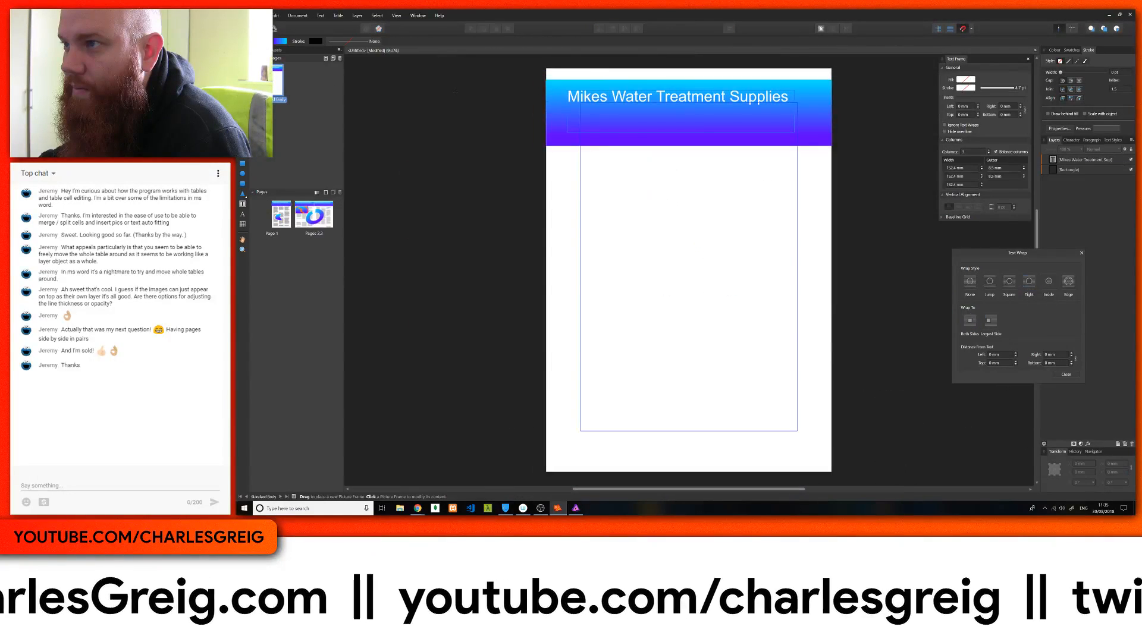
Replace the header text on the master page with "Steve's Fish Market"
key("a")
left_click(706, 99)
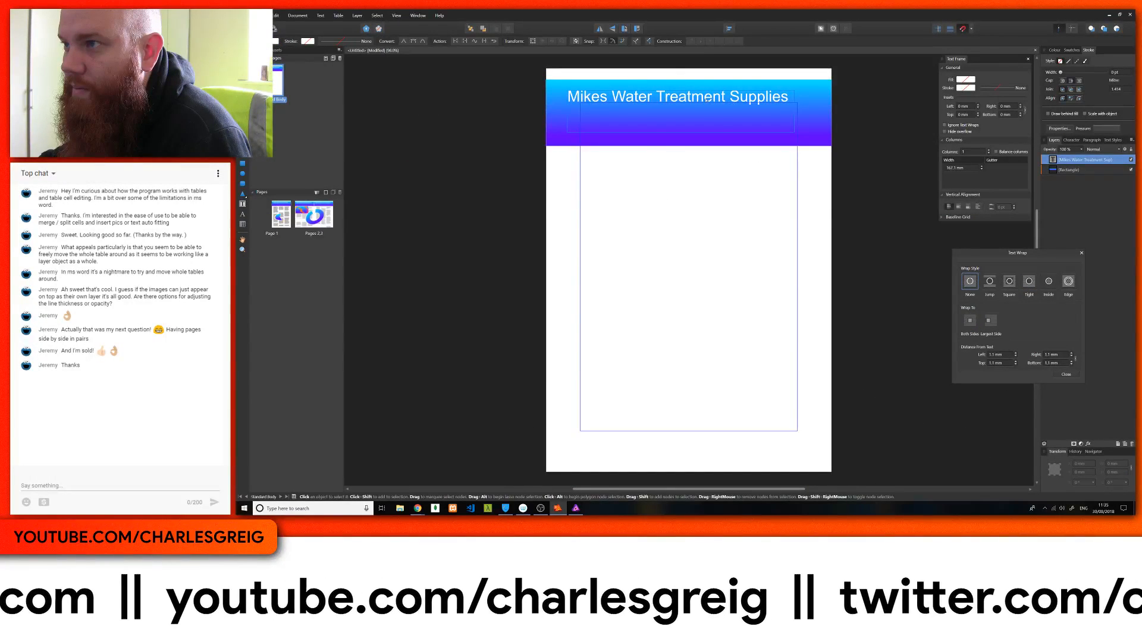
left_click(242, 205)
double_click(586, 96)
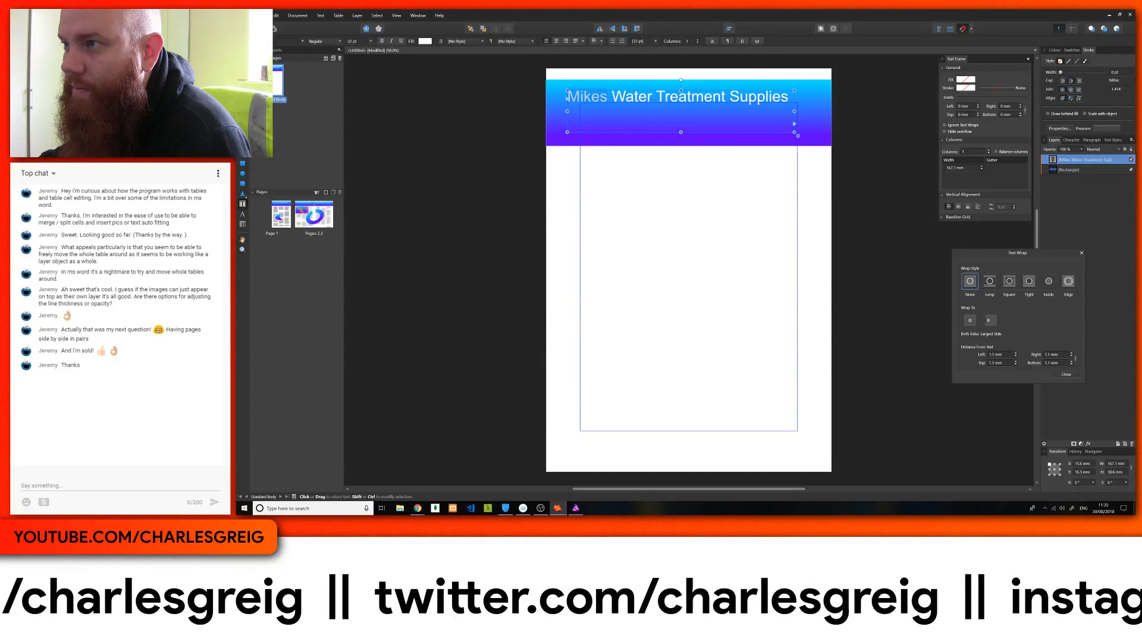
triple_click(566, 97)
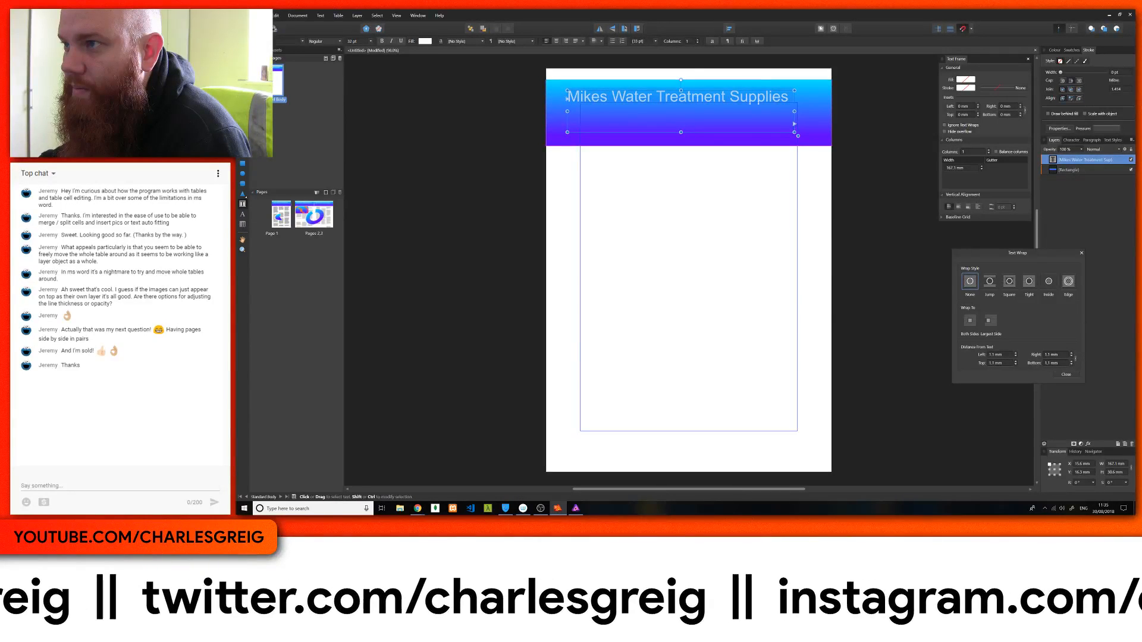
type("Ste")
type("ve's")
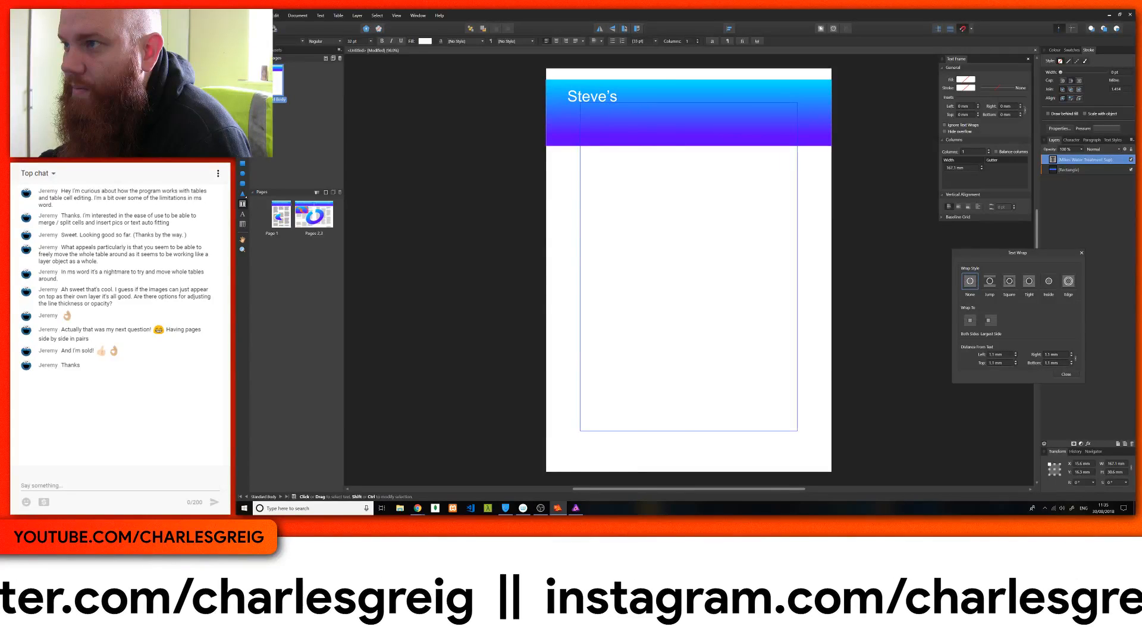
type(" Fish")
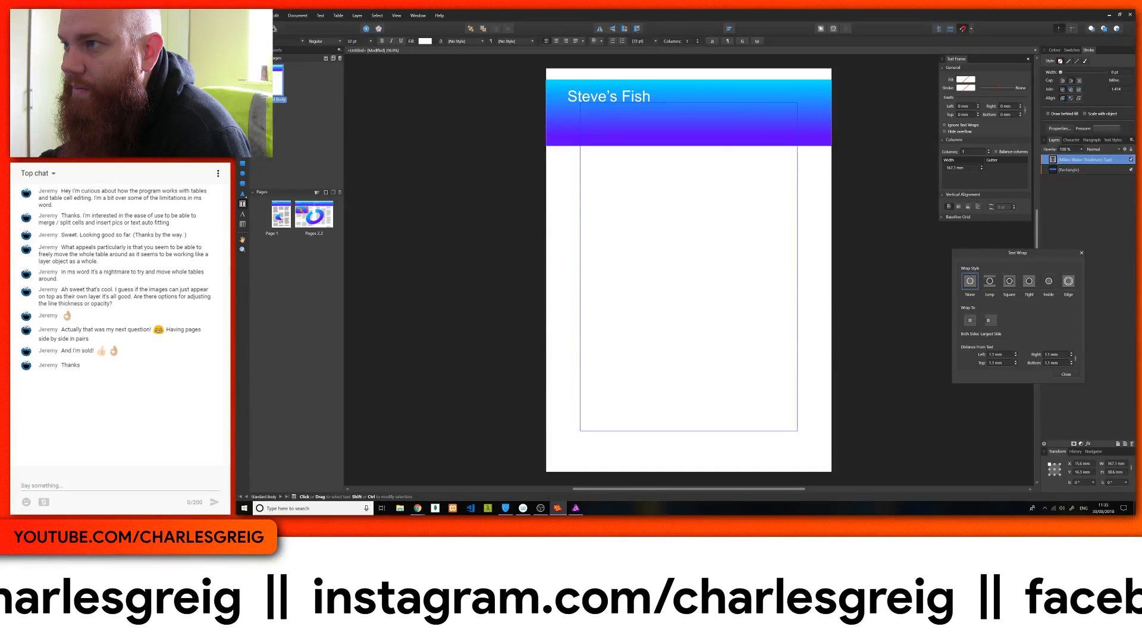
type(" Market")
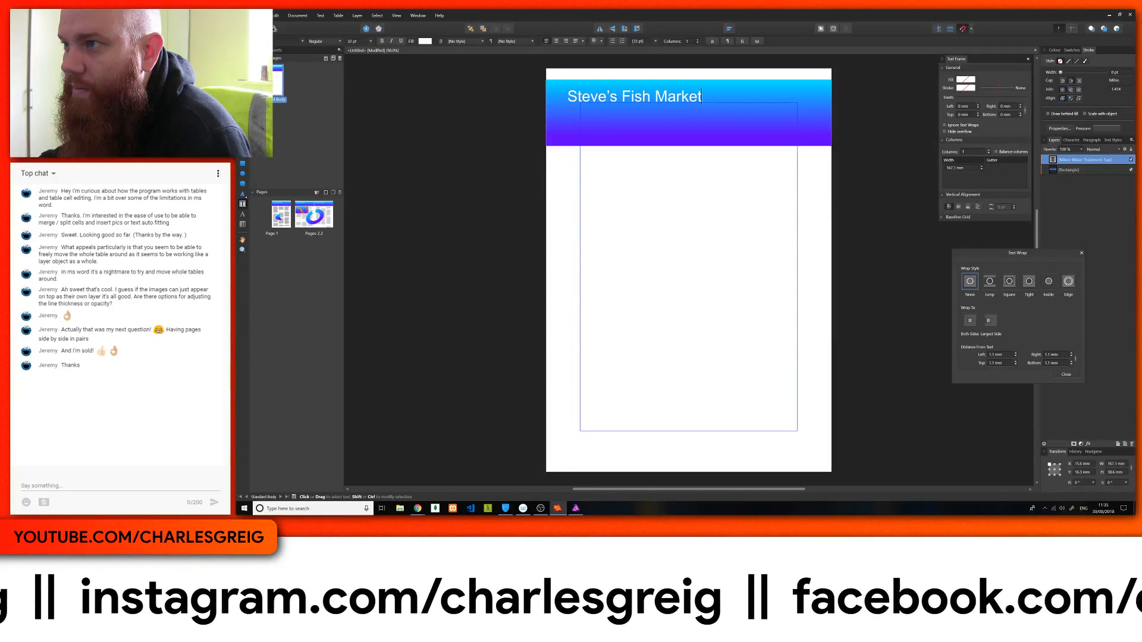
key("Escape")
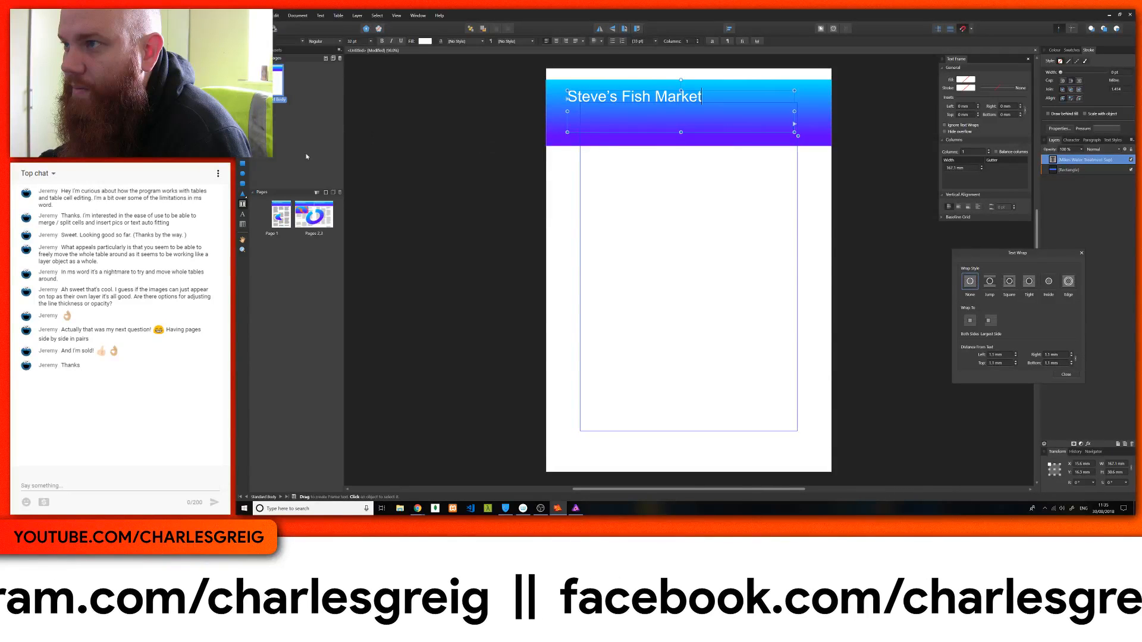
Return to the facing pages 2 and 3 and rotate the donut so its gap faces the outer side of page 3
double_click(281, 214)
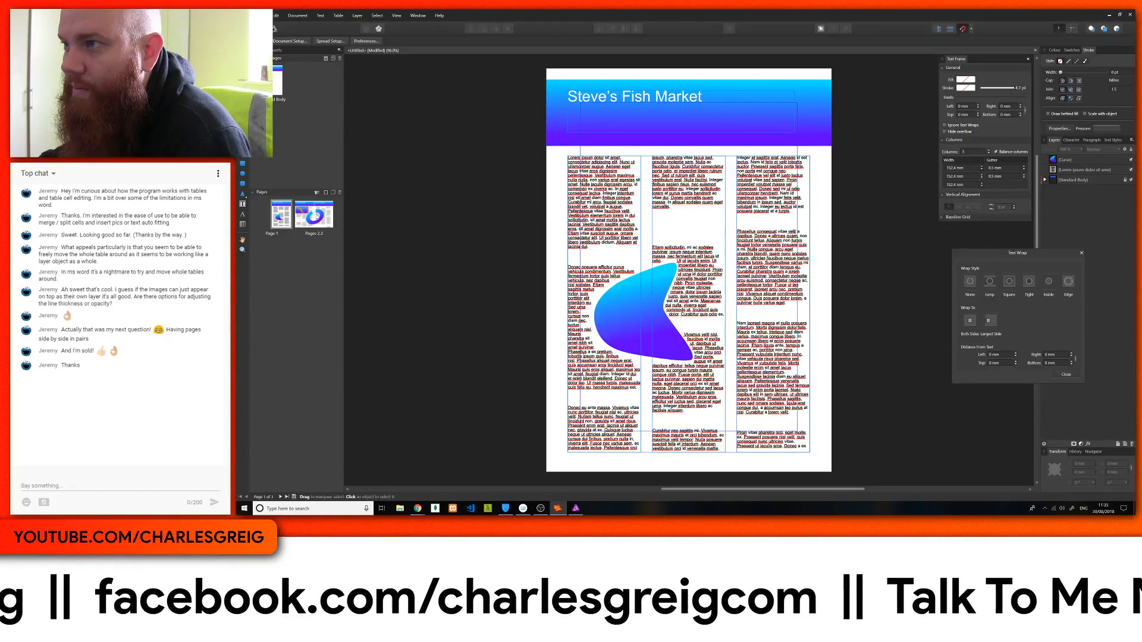
key("Page_Down")
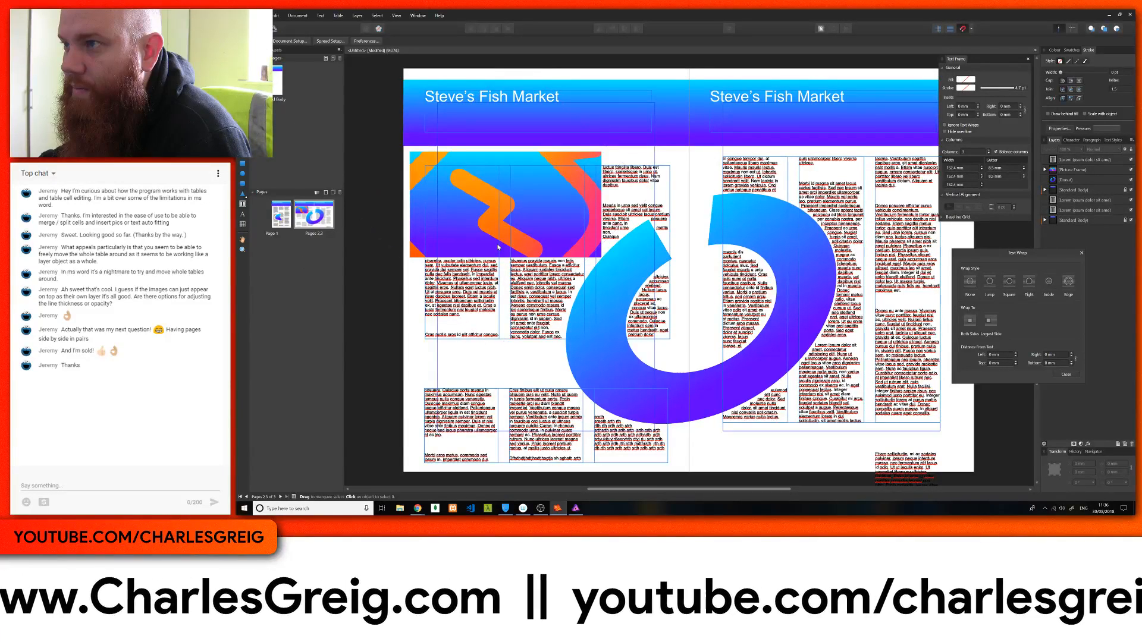
left_click(759, 232)
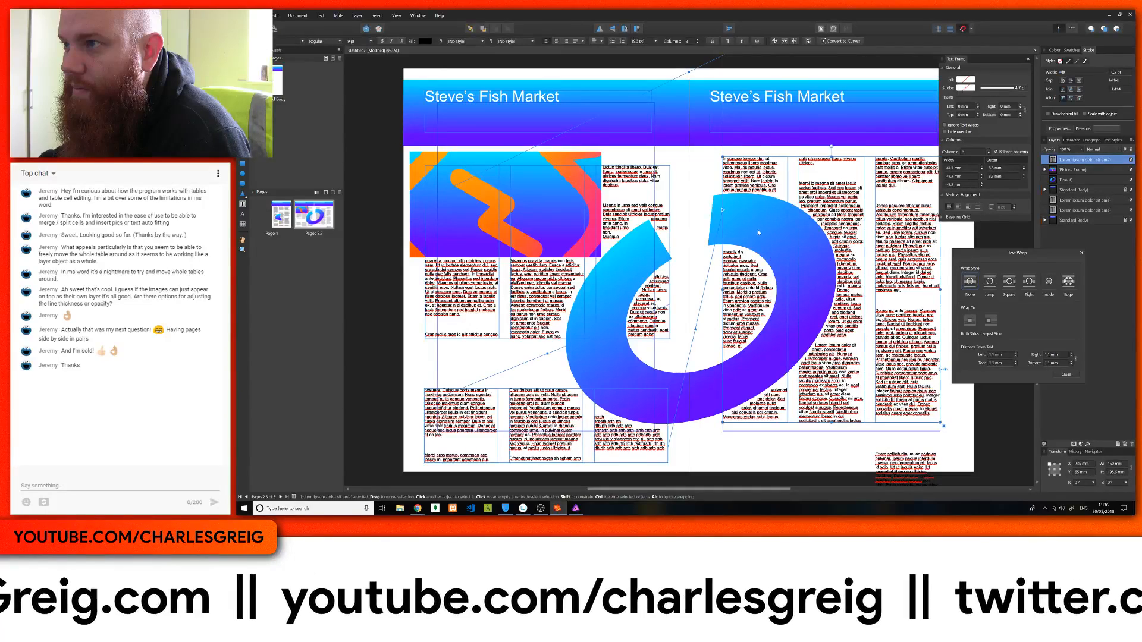
left_click(671, 260)
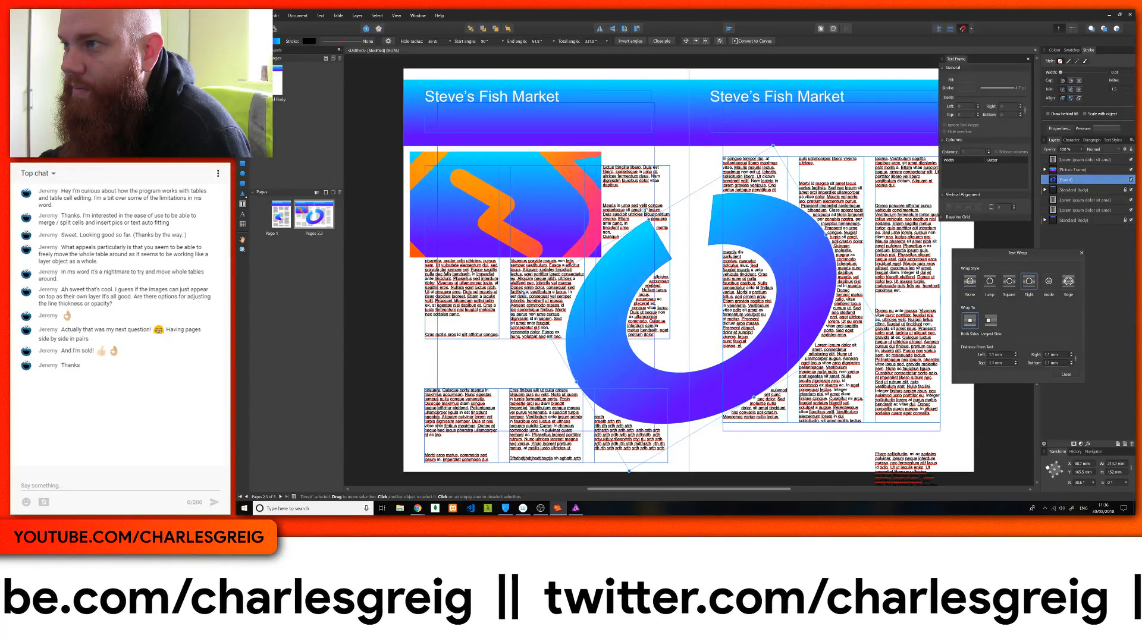
left_click_drag(647, 218, 808, 345)
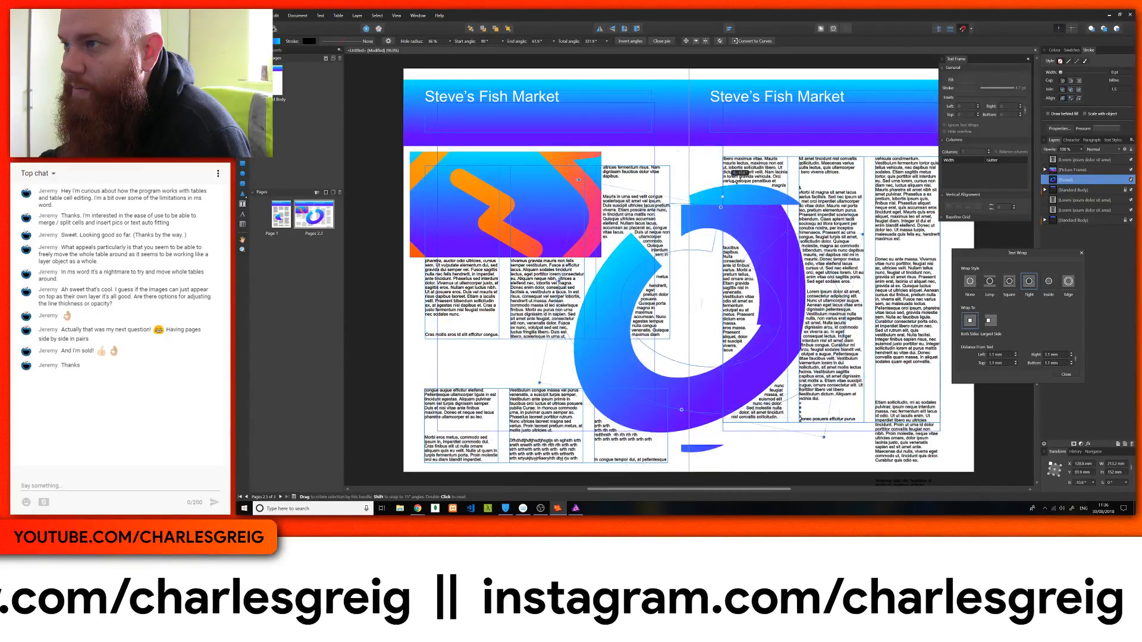
left_click_drag(737, 178, 787, 288)
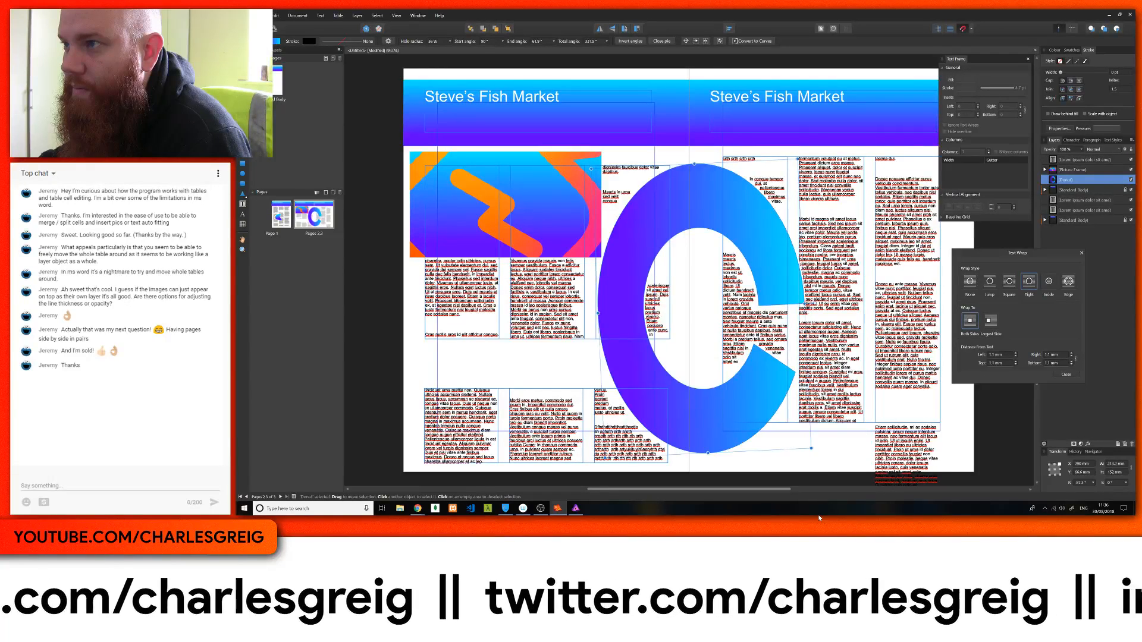
Bring up the finished Affinity Photo setup window and close it
left_click(577, 509)
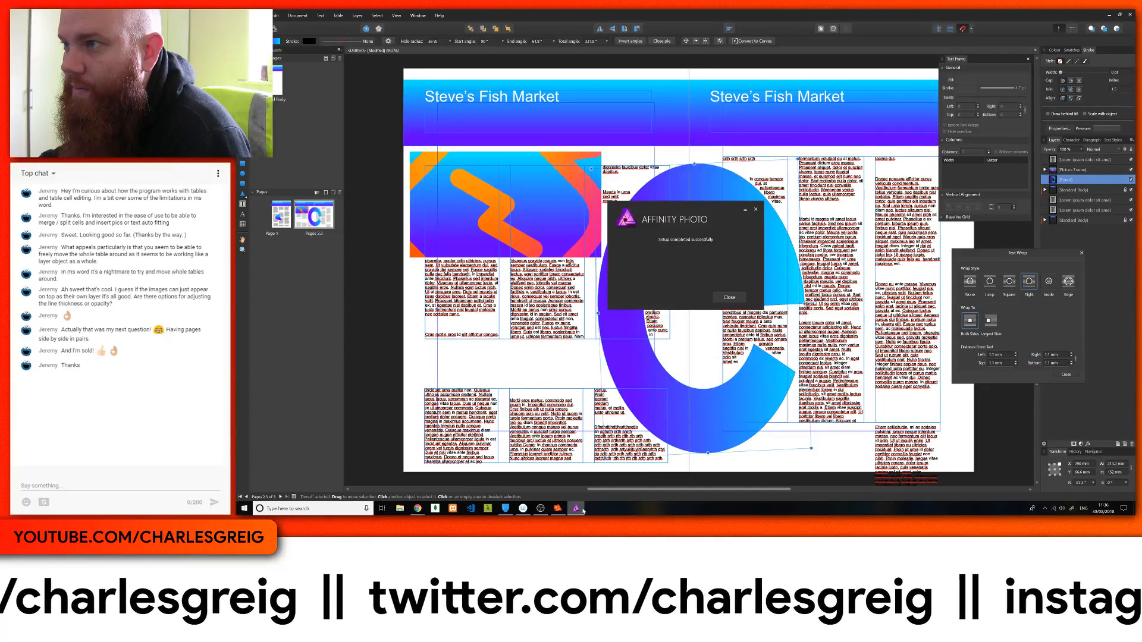
left_click(729, 298)
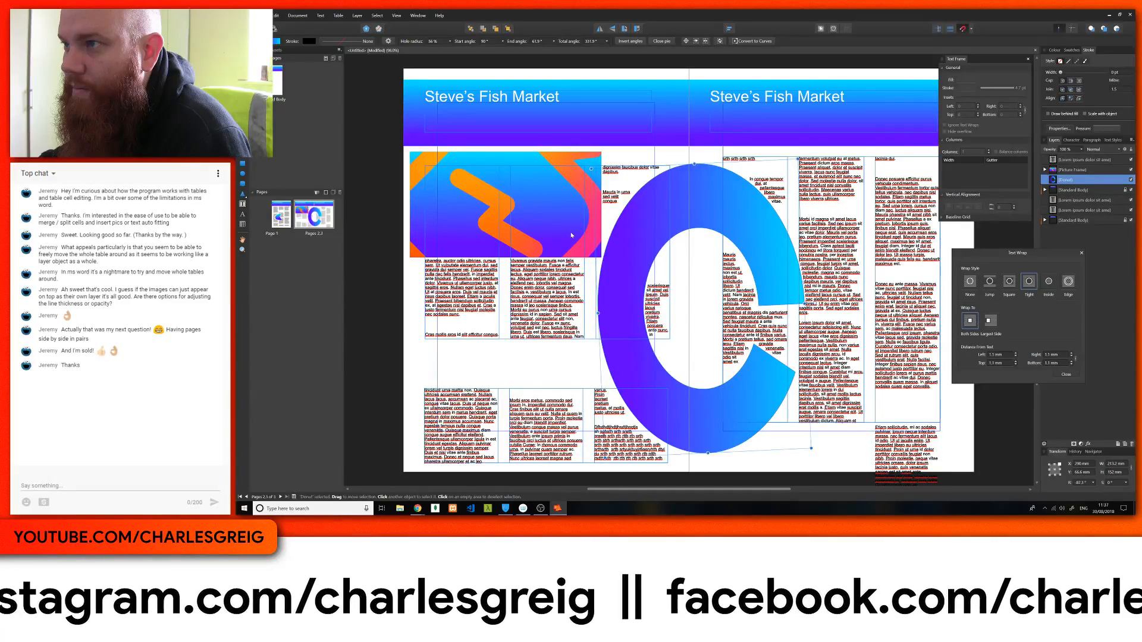
Review the page headers and the text wrapping on page 1 and the facing pages 2 and 3
scroll(627, 227, "up", 2)
scroll(629, 230, "down", 1)
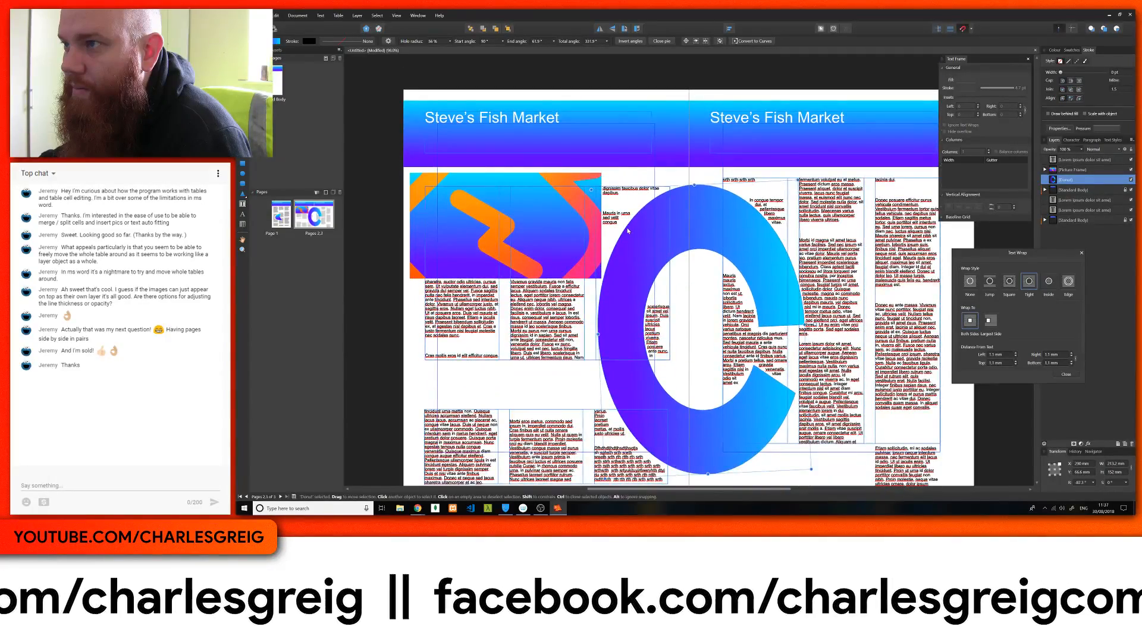
scroll(629, 230, "up", 4)
scroll(626, 228, "up", 8)
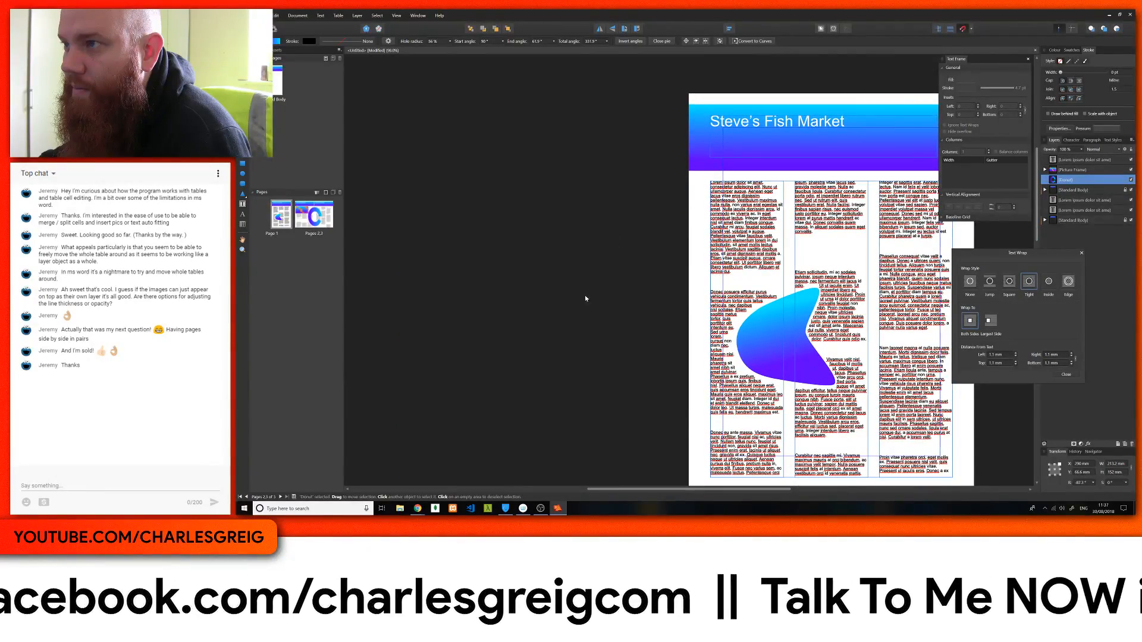
scroll(509, 375, "down", 10)
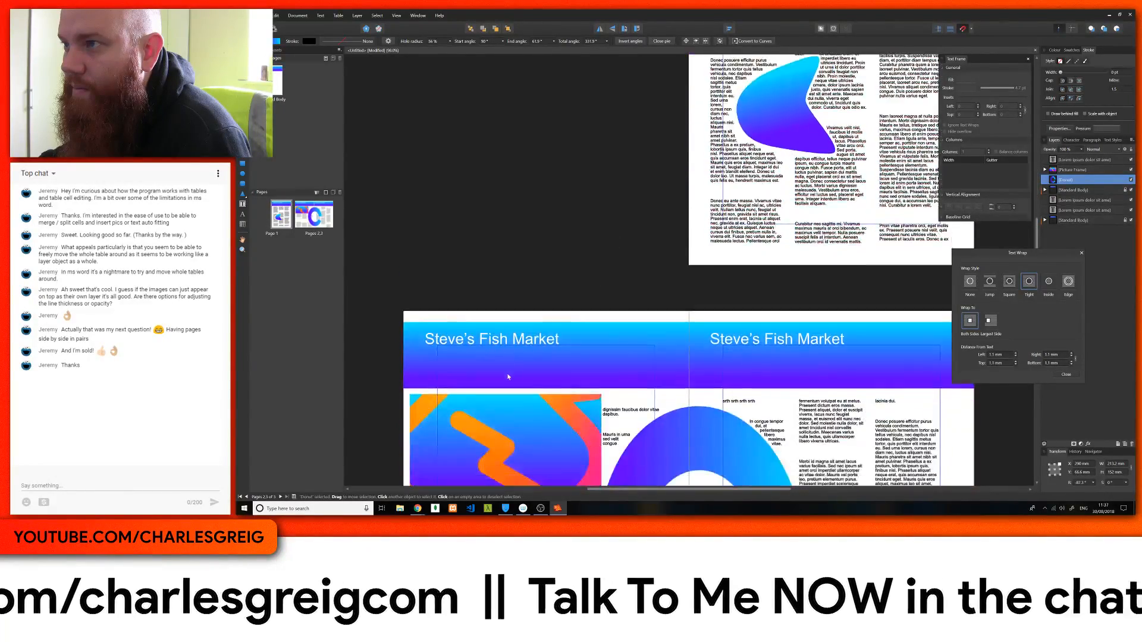
scroll(508, 375, "down", 2)
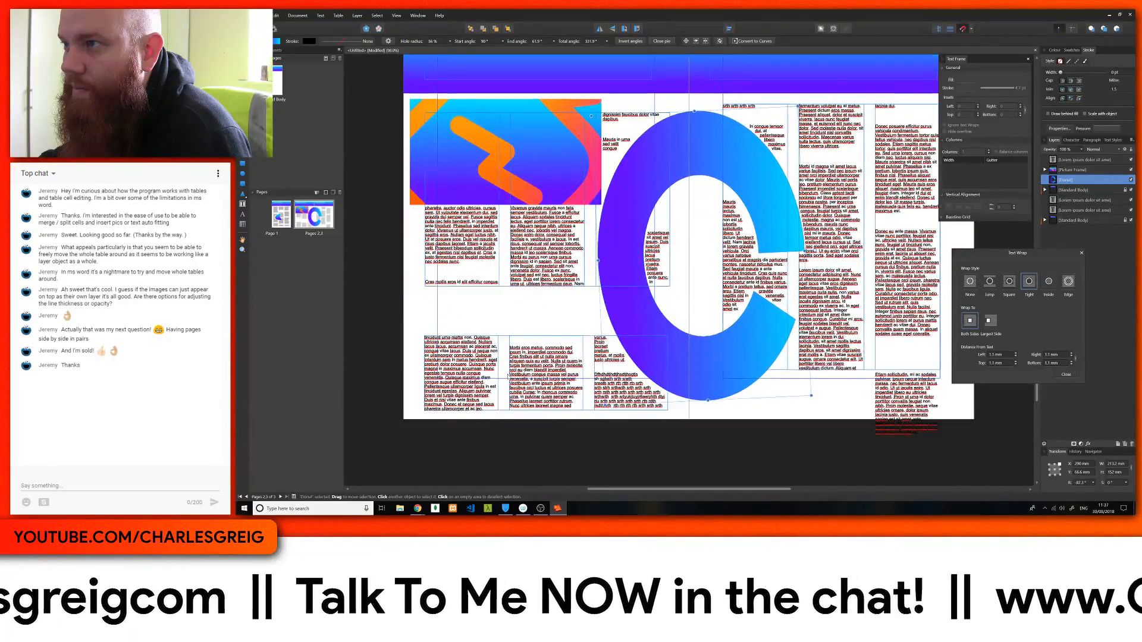
scroll(504, 398, "up", 1)
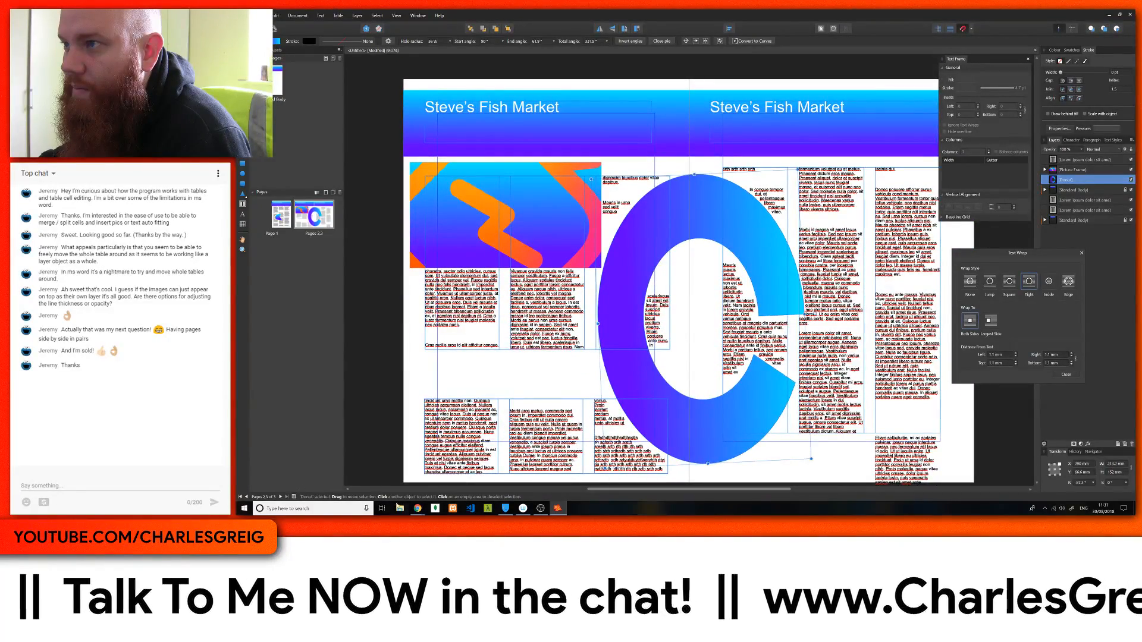
Launch Affinity Designer Customer Beta, accept restoring the unsaved file, and open the forum page for downloading the new beta
left_click(244, 508)
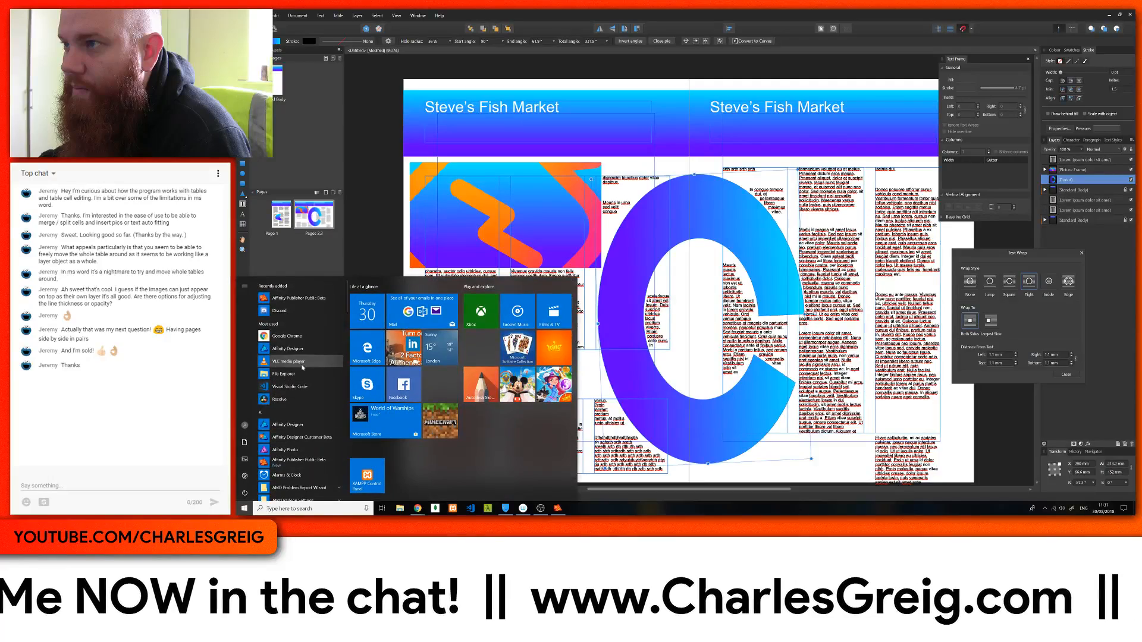
left_click(296, 438)
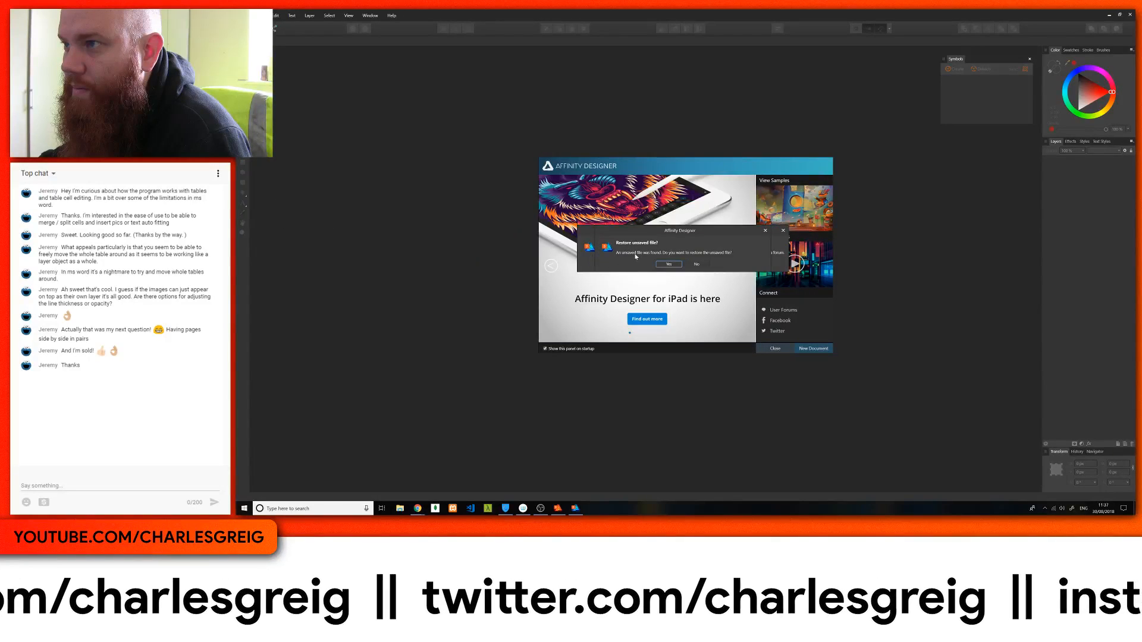
left_click(669, 263)
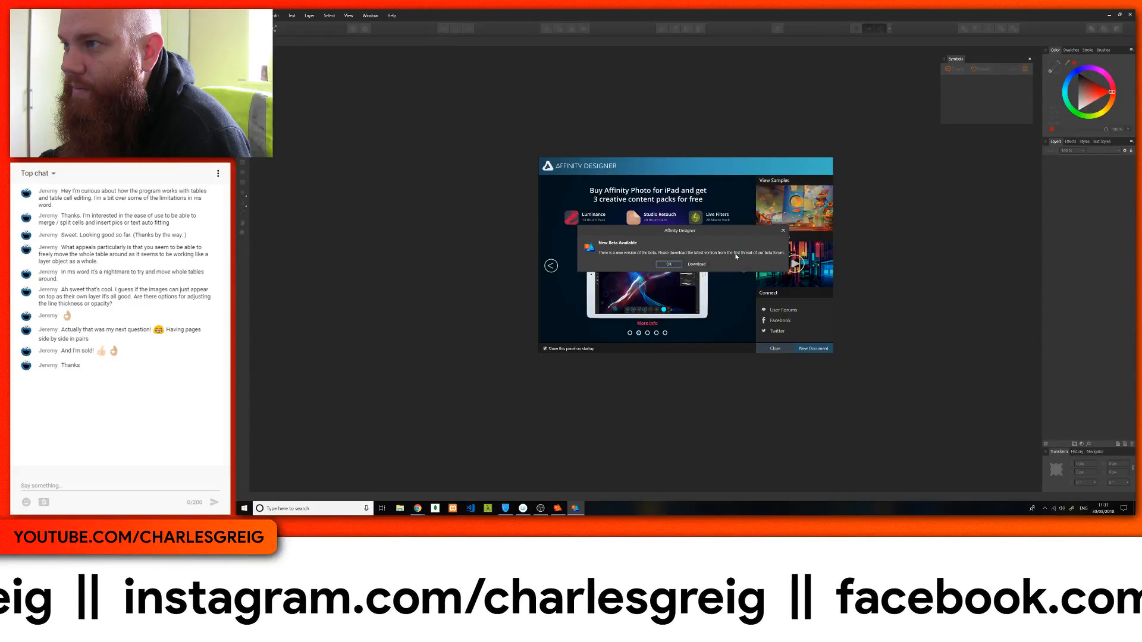
left_click(700, 263)
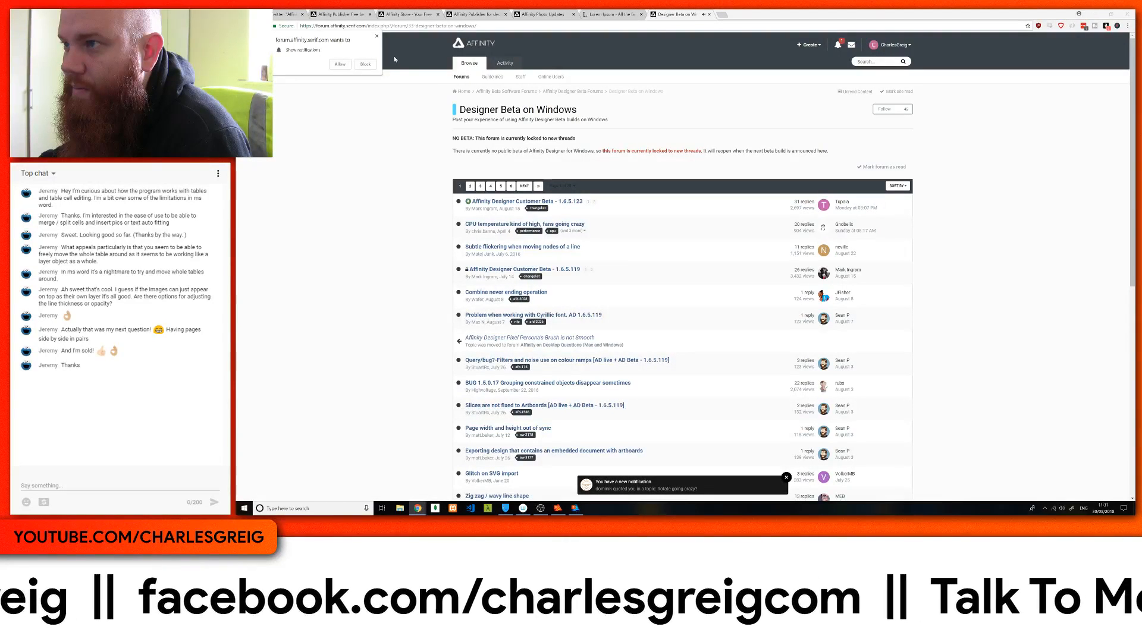
left_click(376, 36)
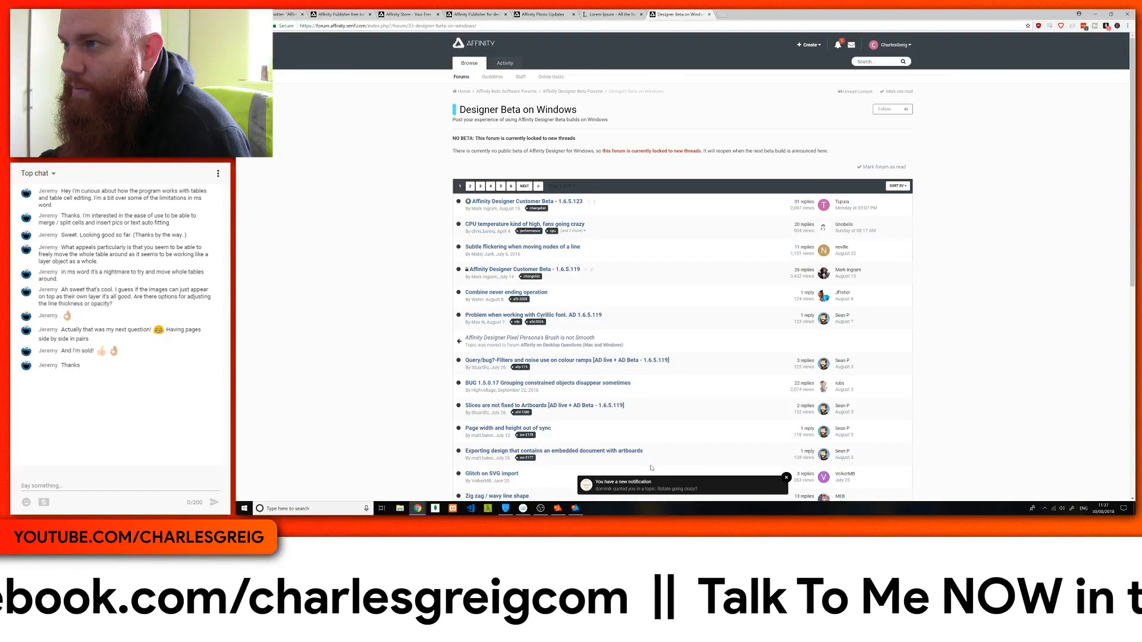
Open the topic "Rotate going crazy?" from the forum notification and read through its replies
left_click(687, 491)
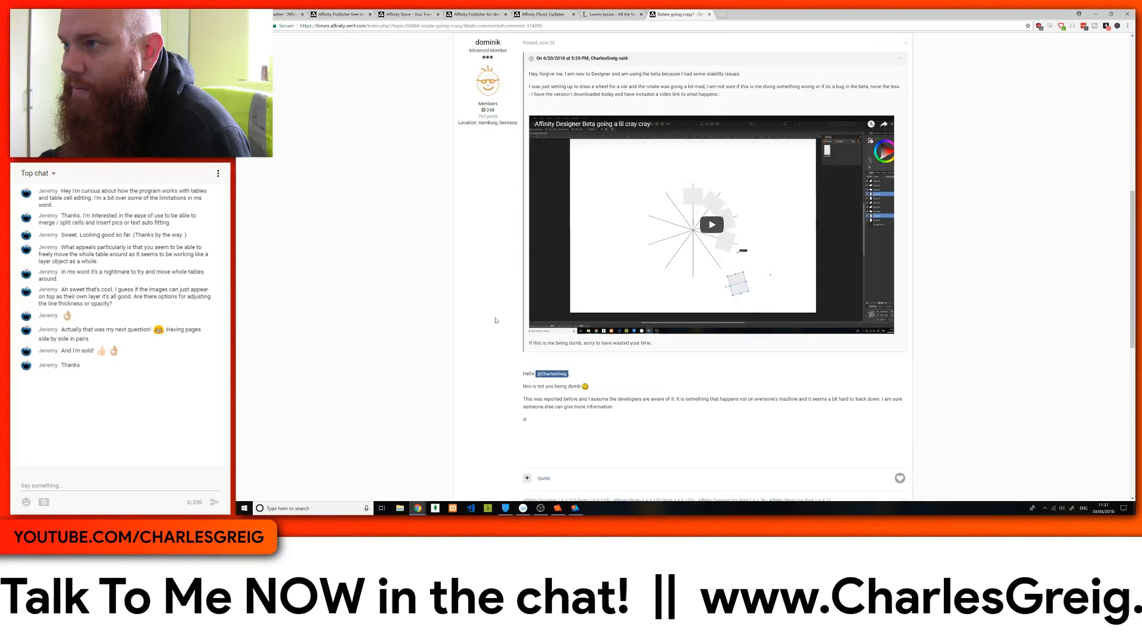
scroll(494, 320, "down", 3)
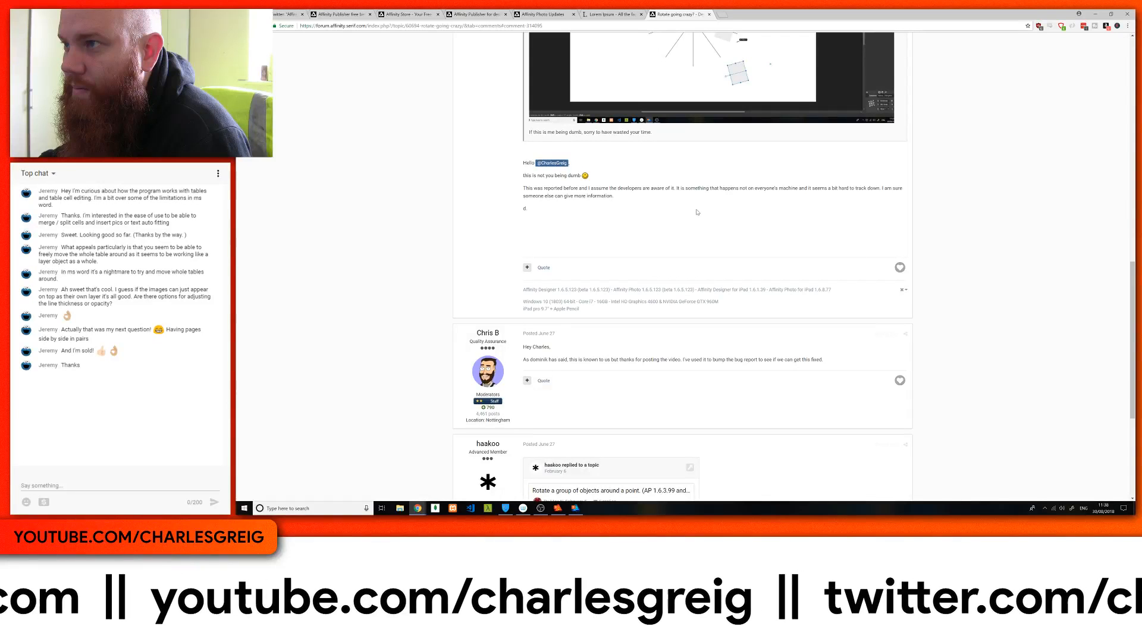
scroll(697, 212, "down", 3)
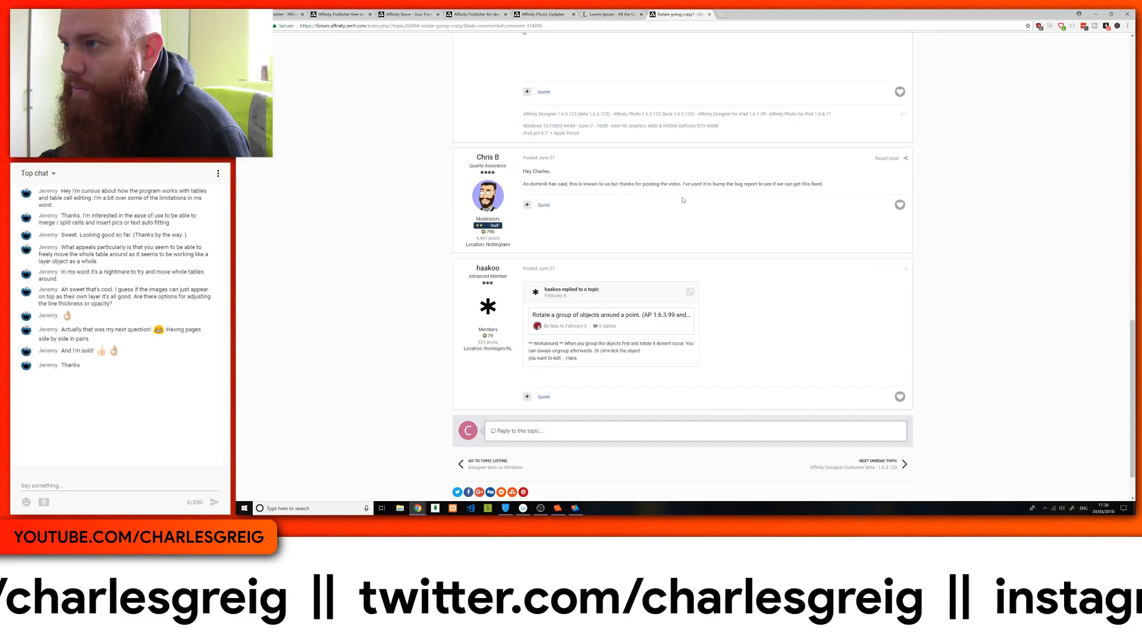
scroll(726, 201, "down", 1)
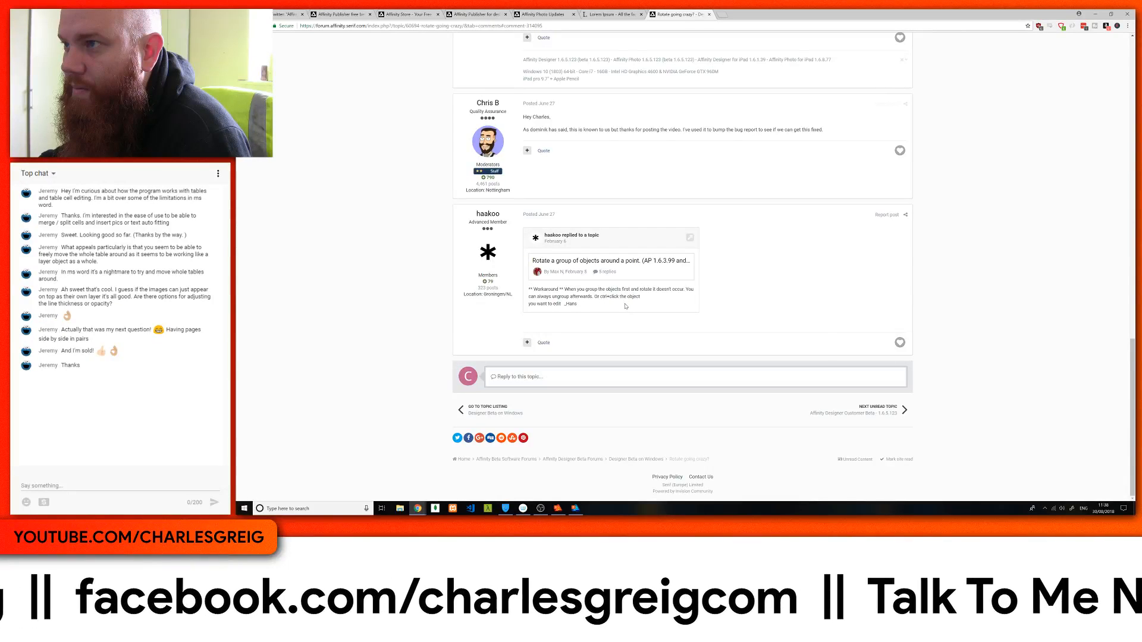
scroll(601, 305, "up", 4)
scroll(600, 304, "up", 5)
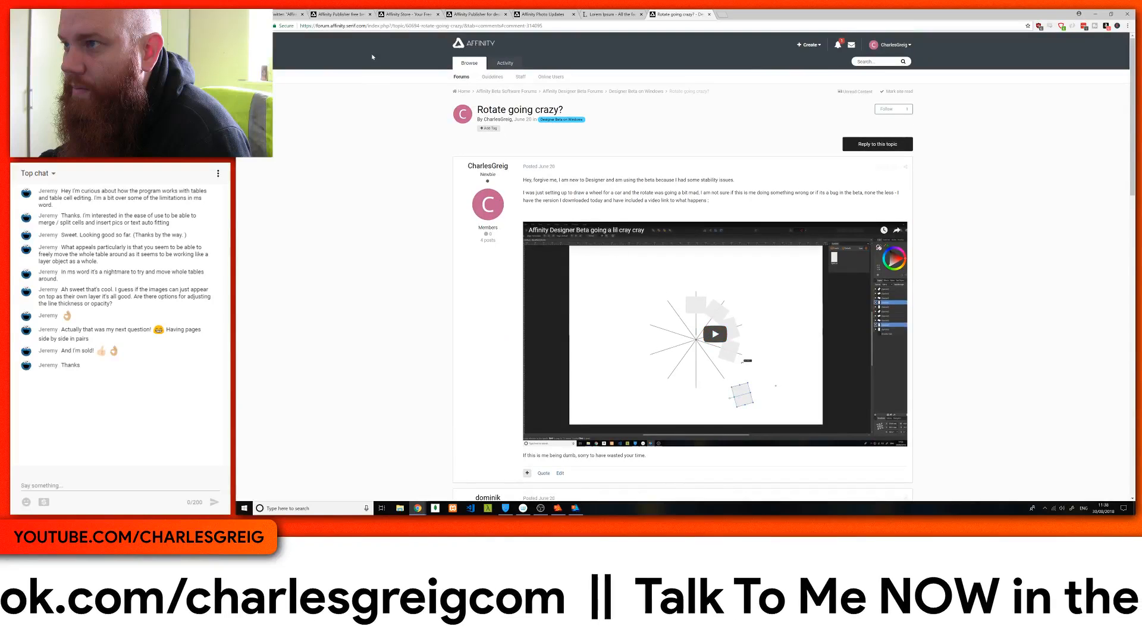
Return to the Designer Beta on Windows forum and download the latest beta from the Affinity Designer Customer Beta - 1.6.5.123 topic
left_click(636, 91)
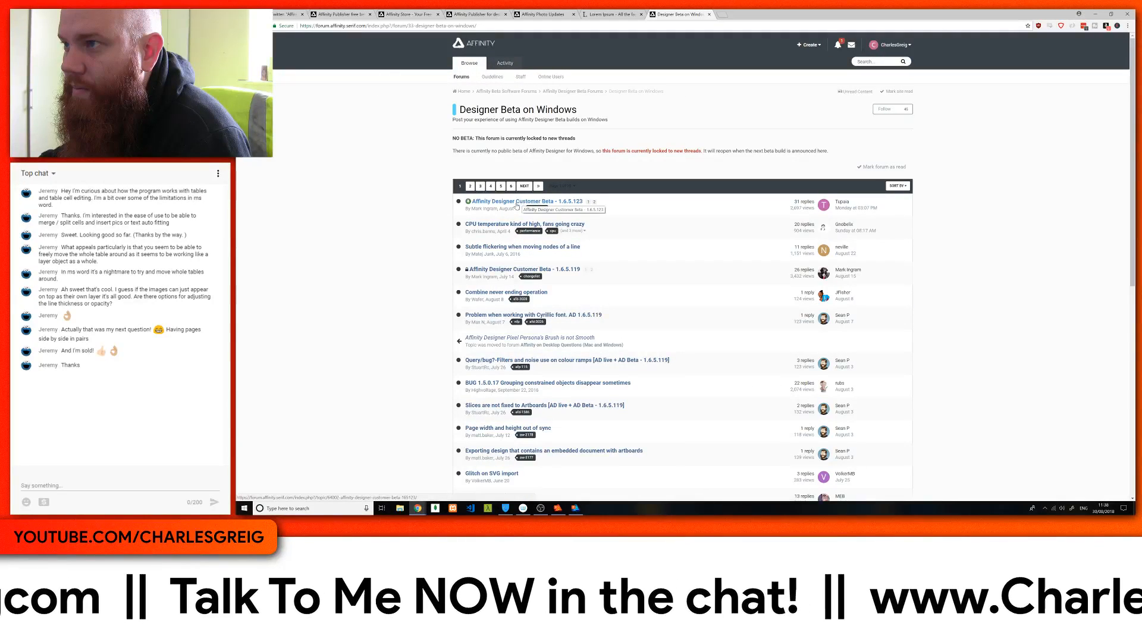
left_click(535, 203)
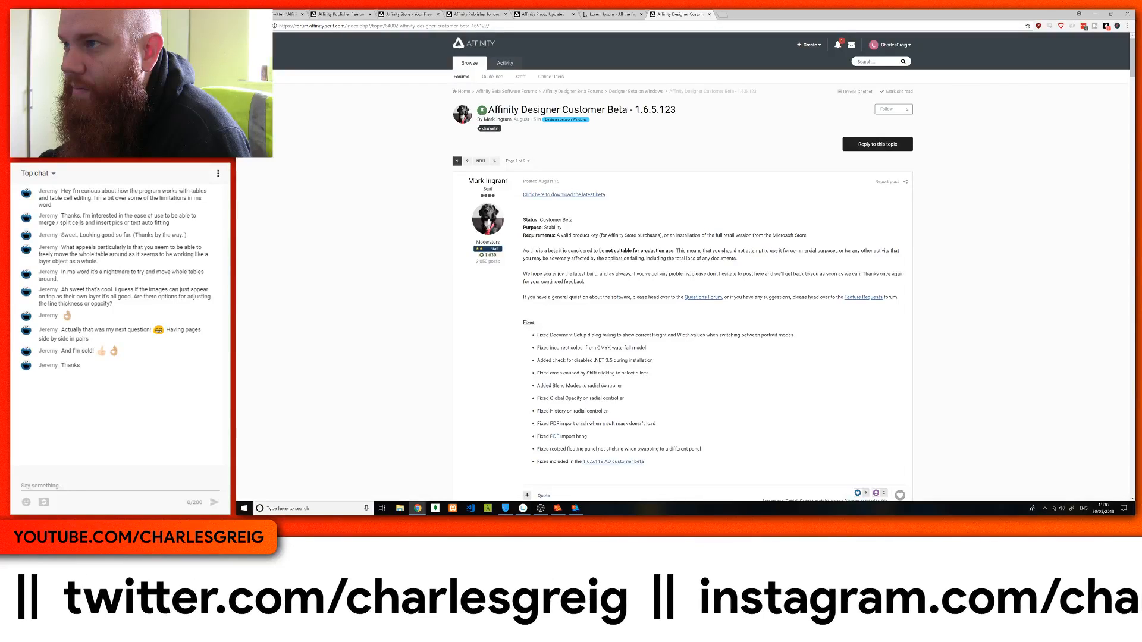
scroll(592, 347, "down", 1)
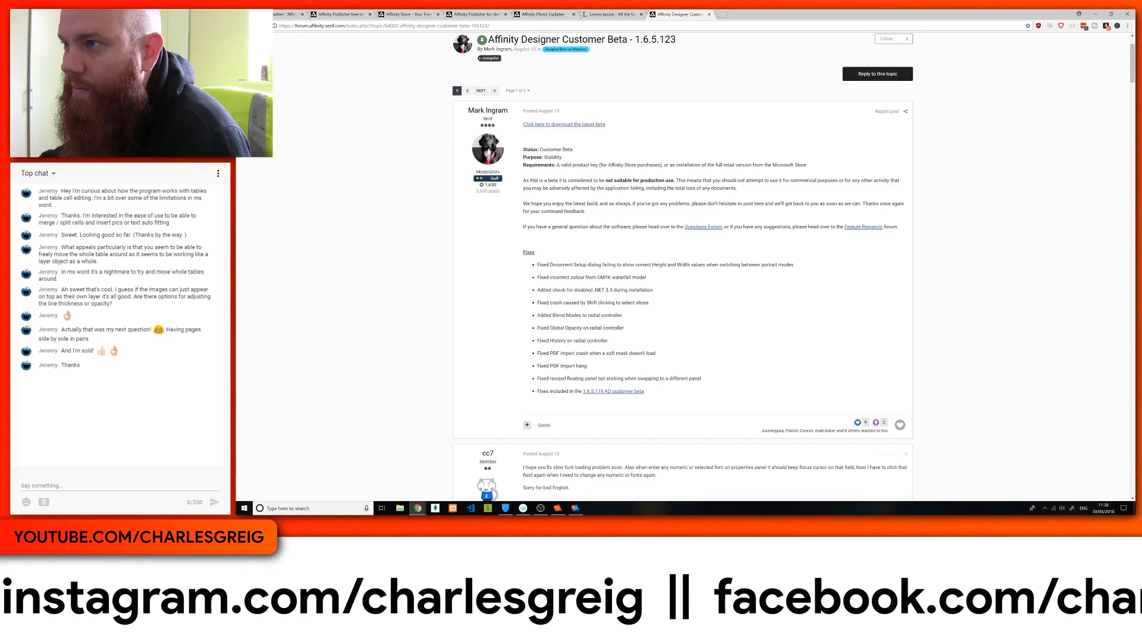
scroll(572, 187, "up", 1)
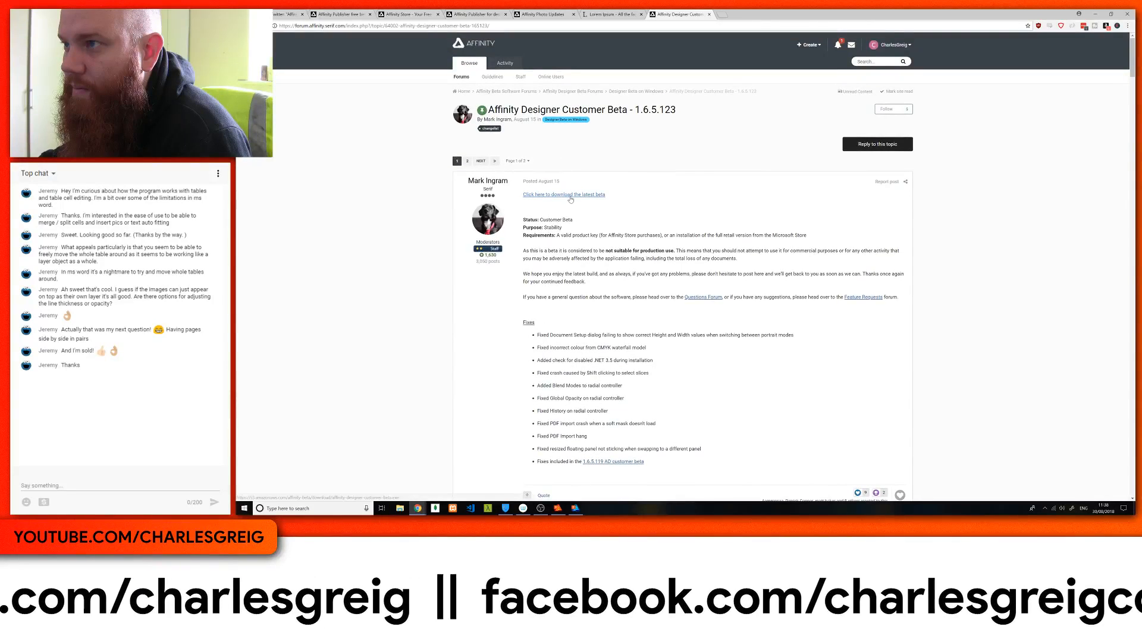
left_click(572, 195)
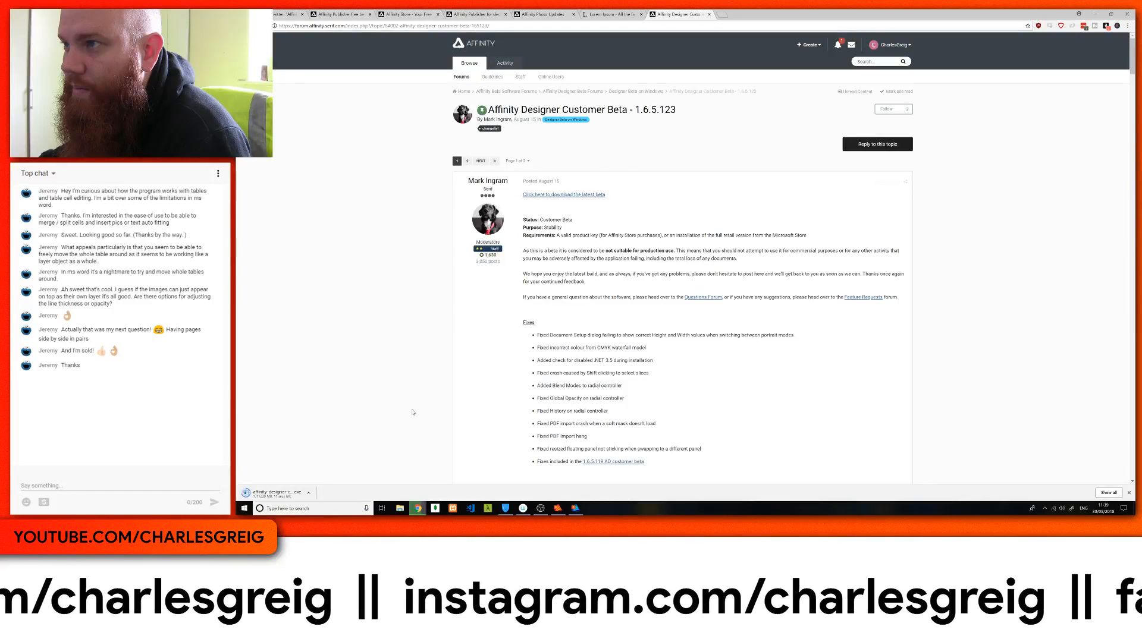
Switch back to Affinity Publisher and rotate the donut so its gap faces the top of the spread
left_click(557, 510)
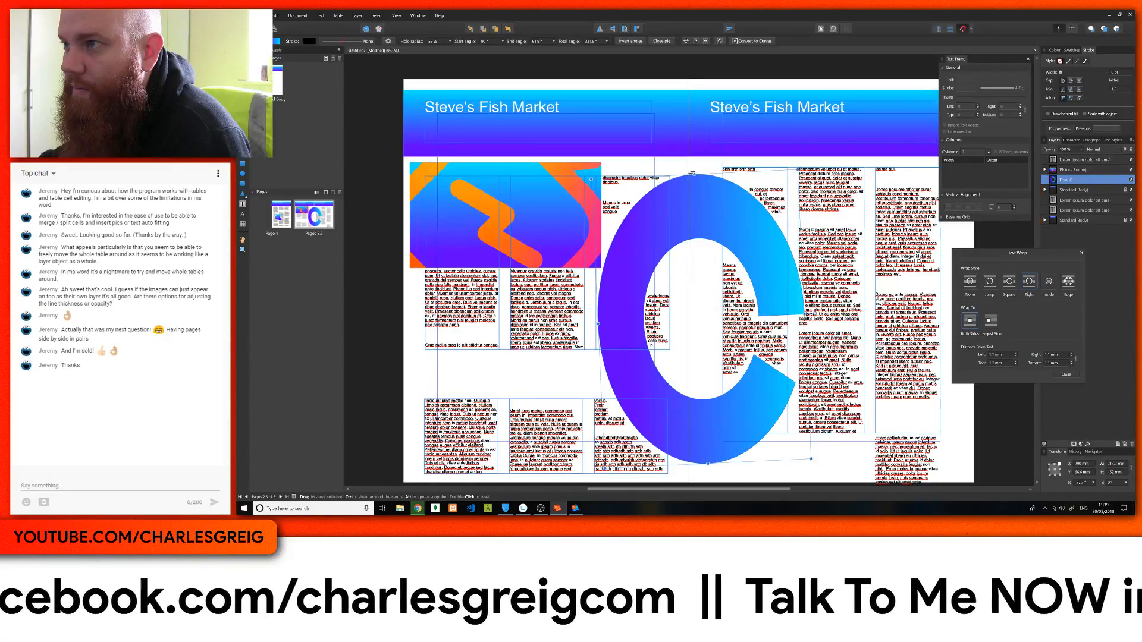
left_click_drag(810, 458, 653, 259)
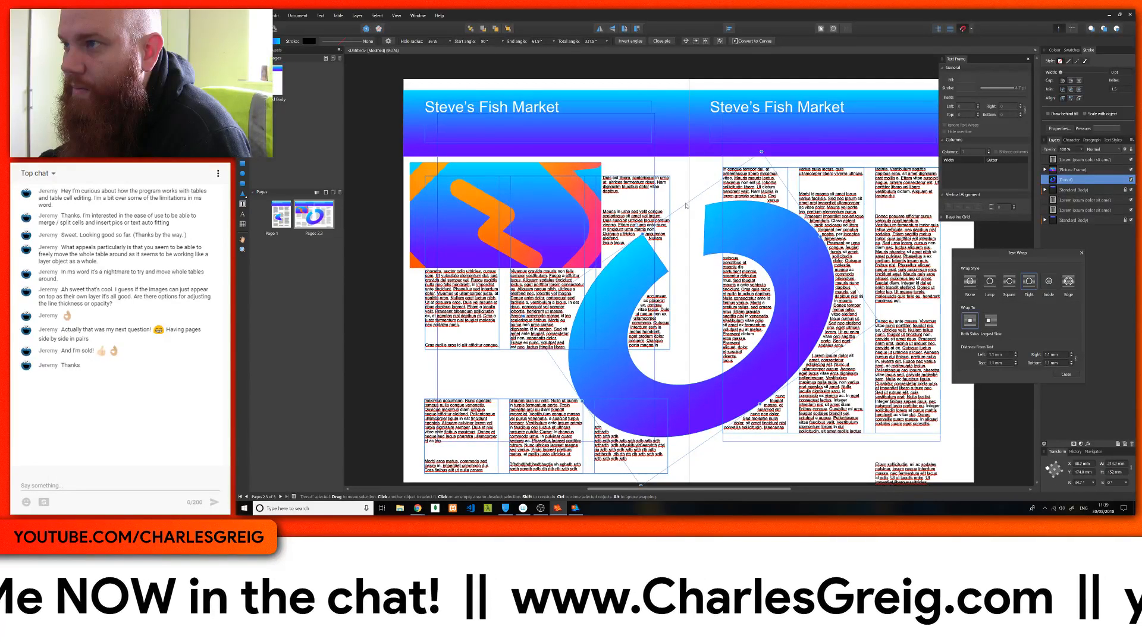
Delete the three-column text frame and the curved gradient shape from page 1 and clear the page's master
scroll(658, 186, "up", 6)
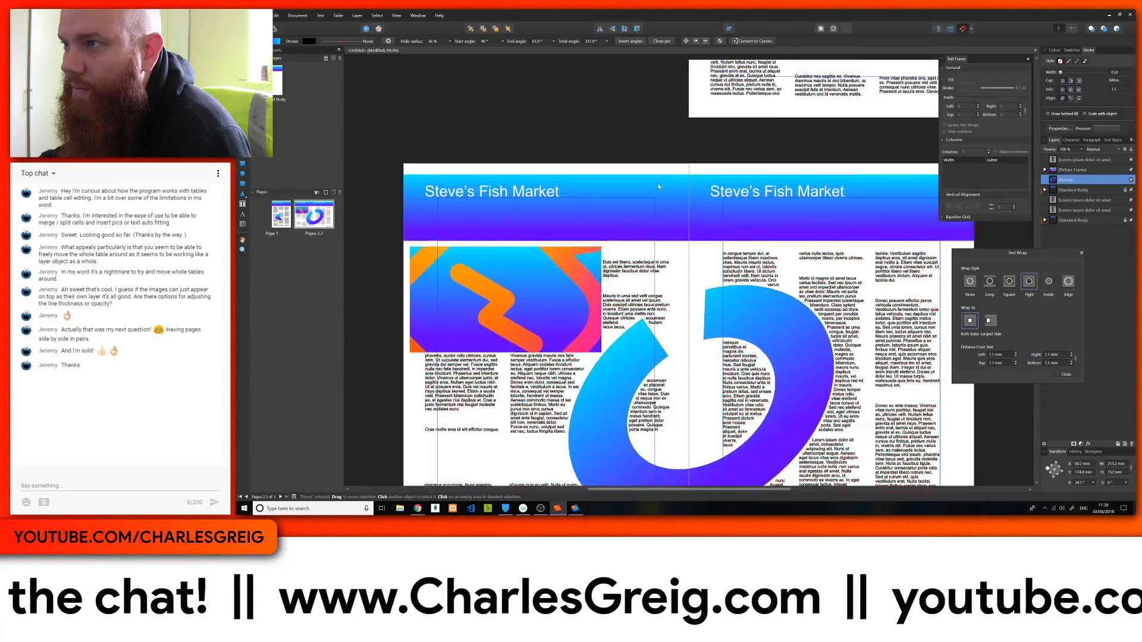
scroll(659, 186, "up", 2)
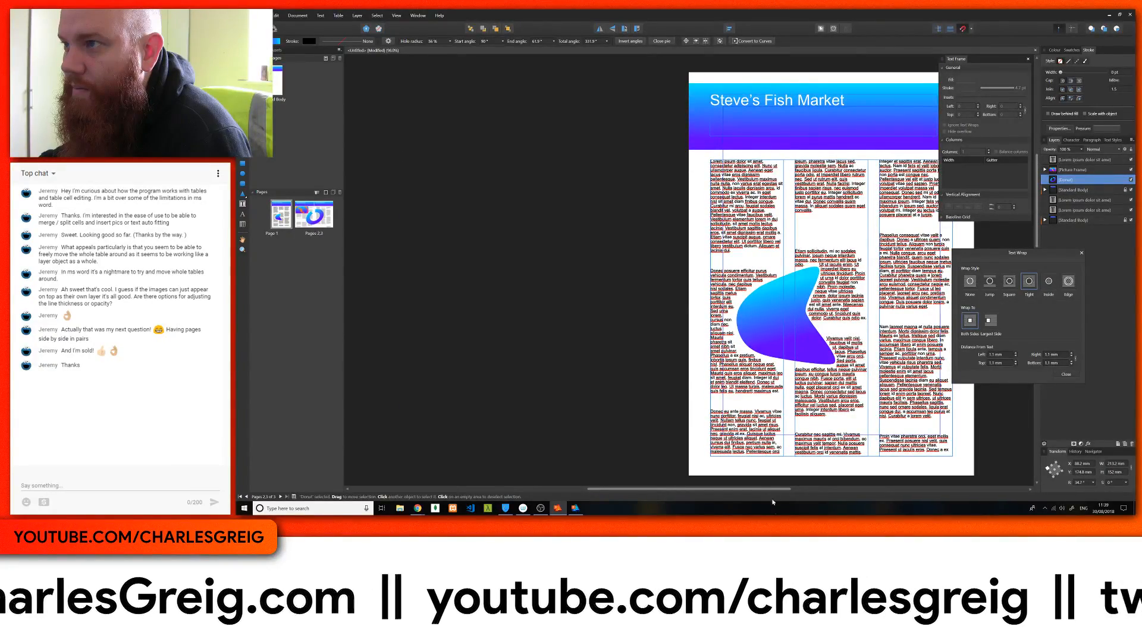
left_click_drag(773, 489, 853, 483)
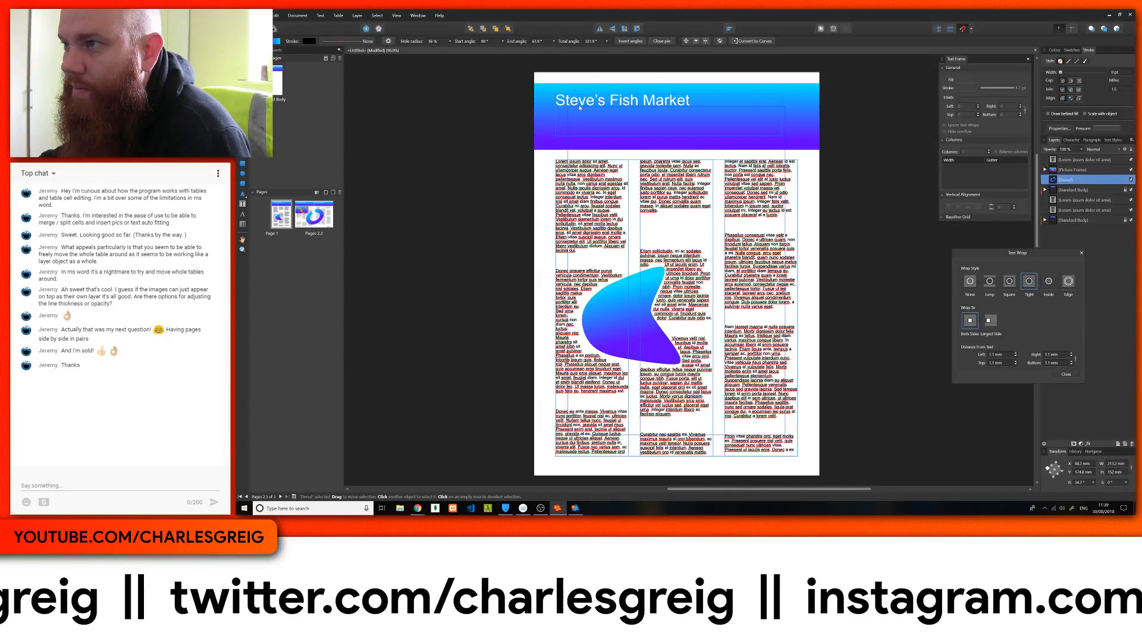
left_click(287, 213)
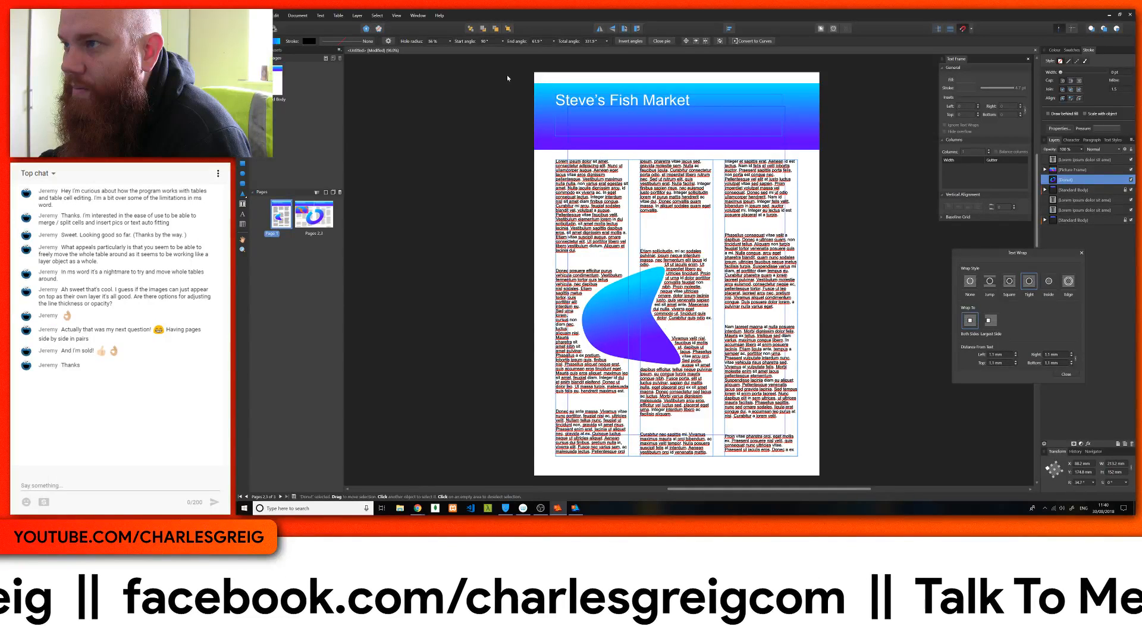
left_click(523, 74)
left_click_drag(522, 64, 839, 476)
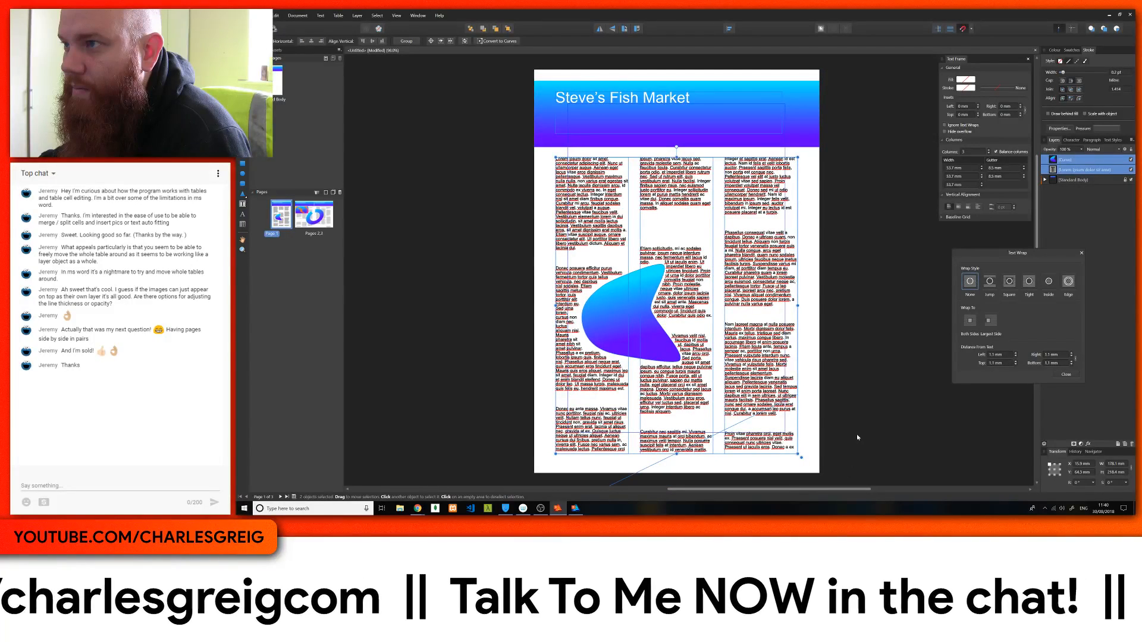
key("Delete")
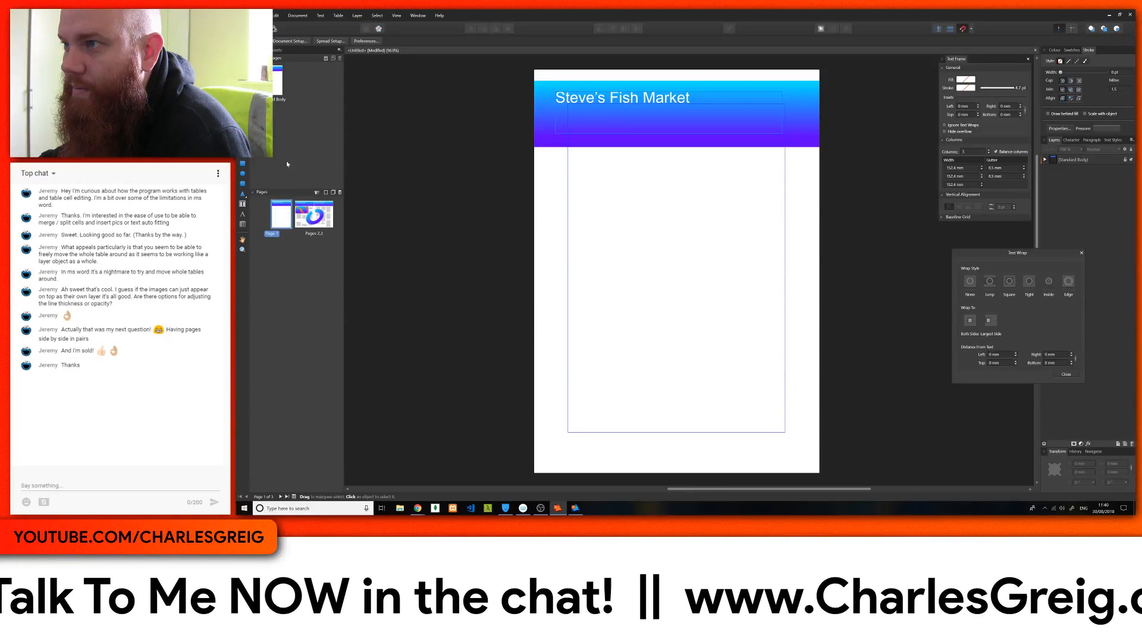
right_click(282, 213)
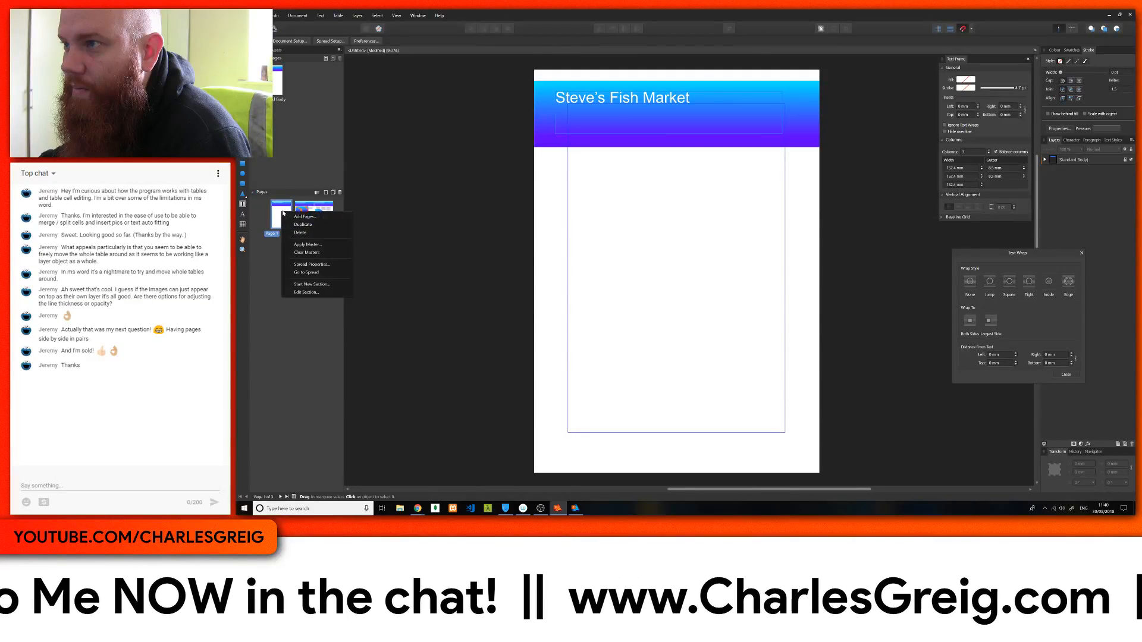
left_click(306, 252)
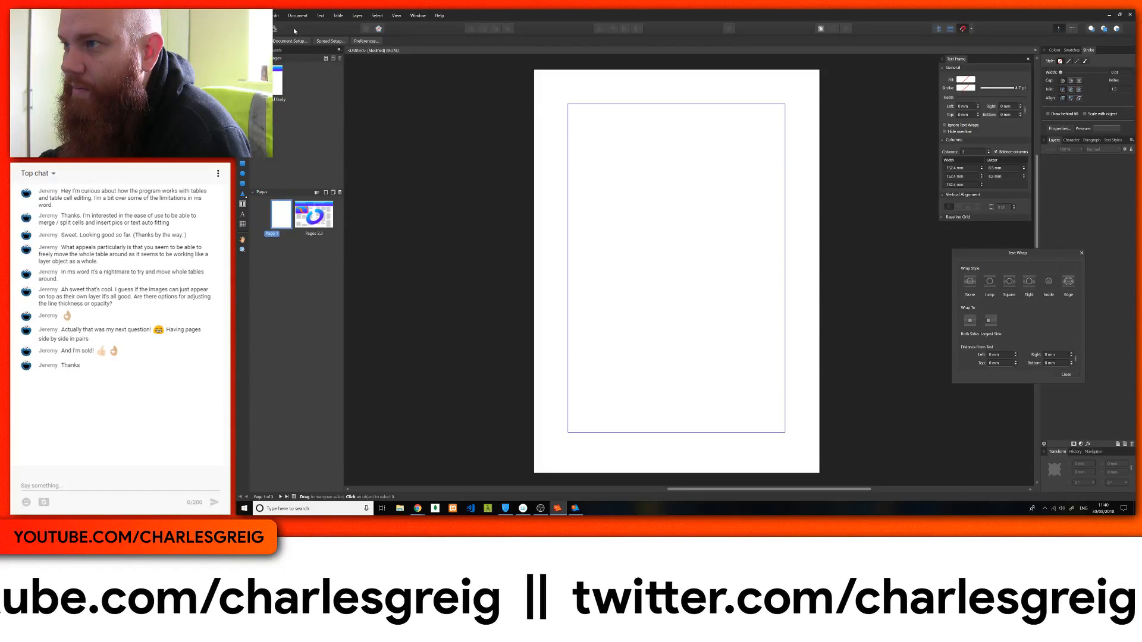
Open the Glads folder on the 1TB (D:) drive in File Explorer and move the window clear of the page
left_click(397, 510)
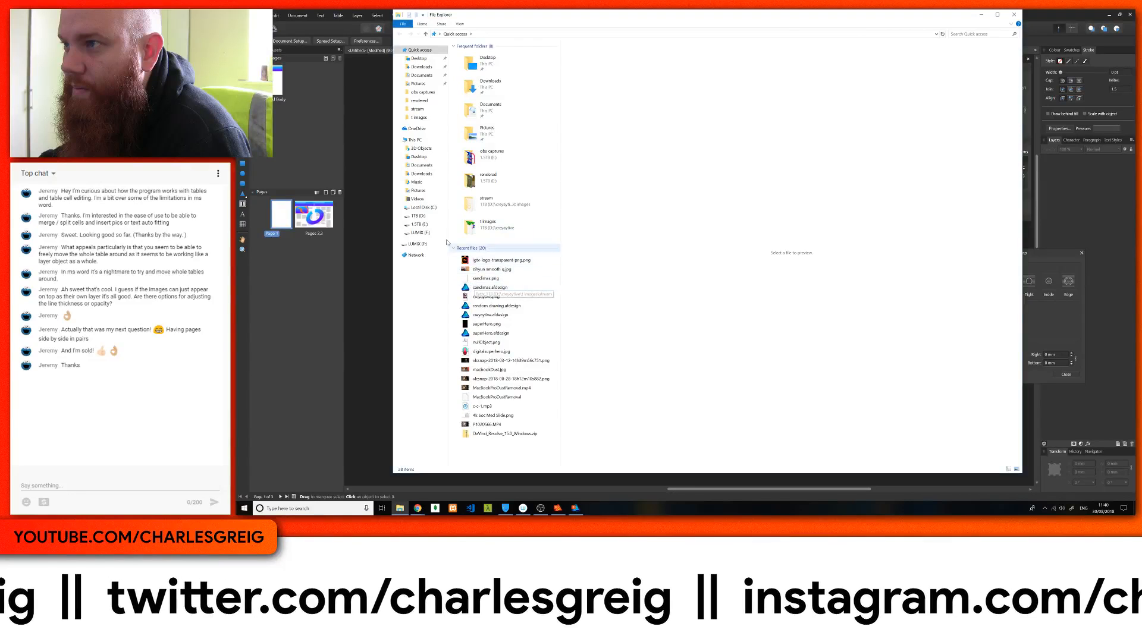
left_click(416, 224)
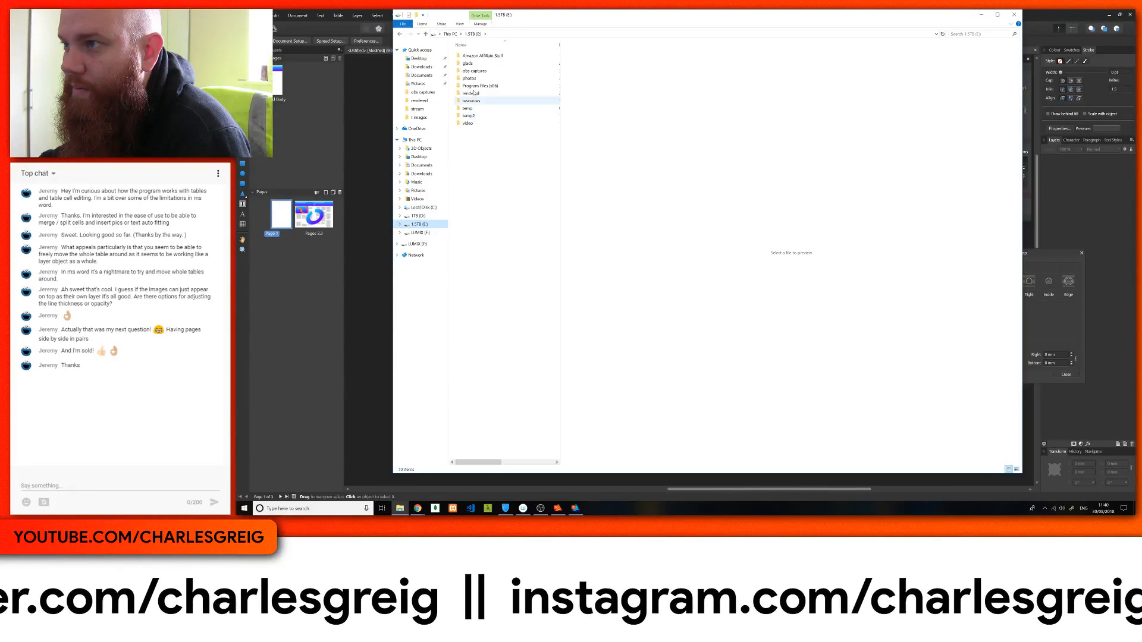
left_click(419, 215)
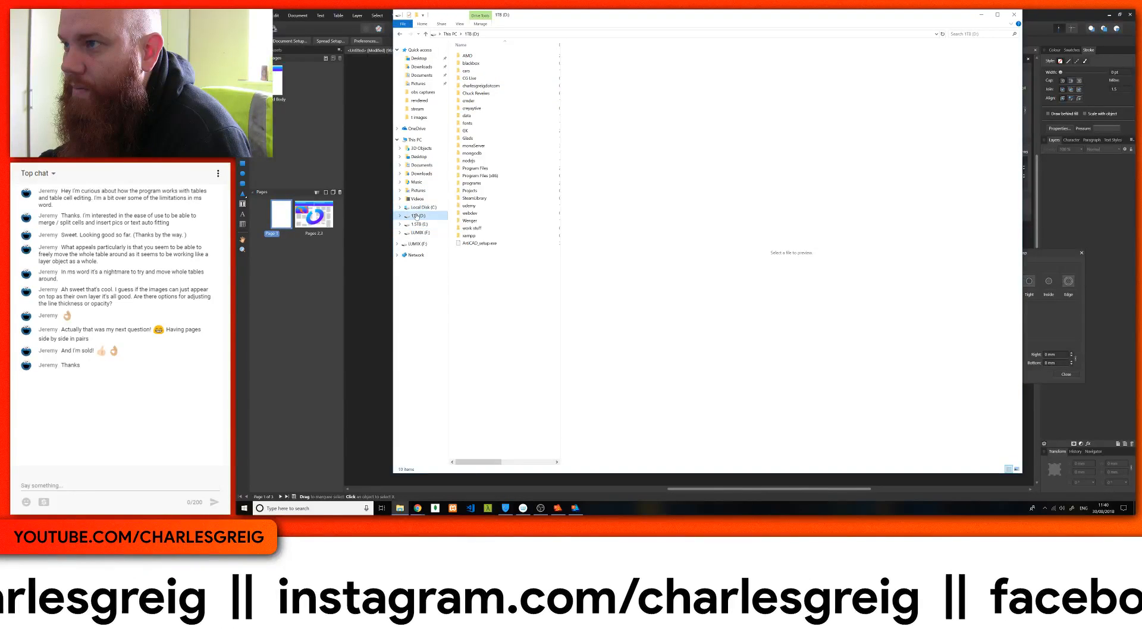
double_click(467, 138)
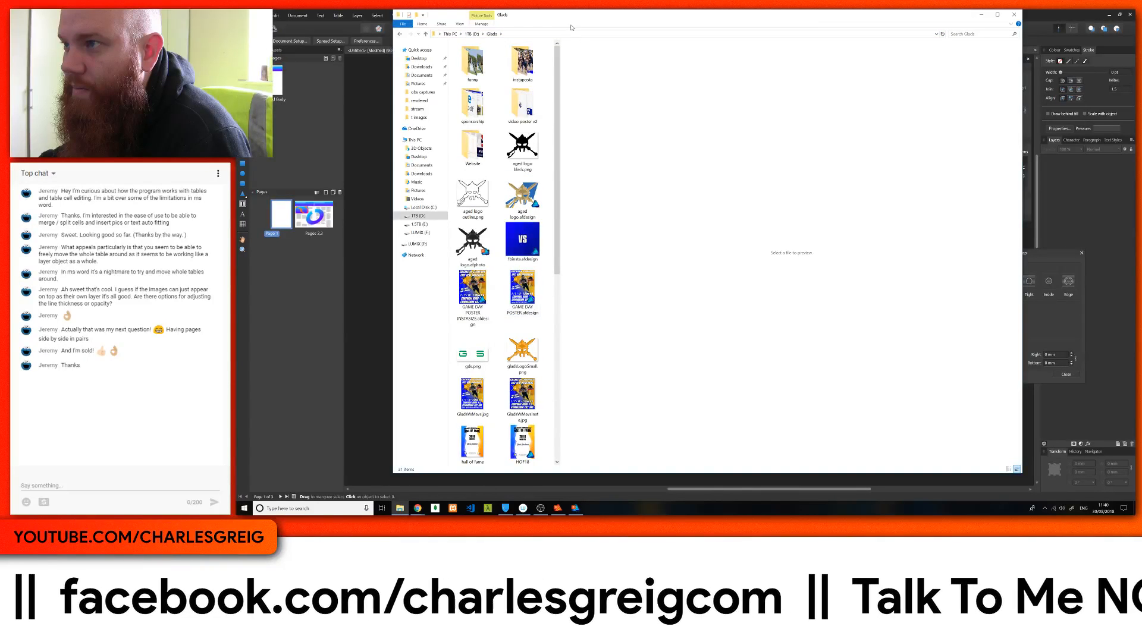
left_click_drag(571, 27, 1015, 30)
Place GAME DAY POSTER.afdesign on page 1 of the Affinity Publisher document and align it with the page edges
left_click(967, 294)
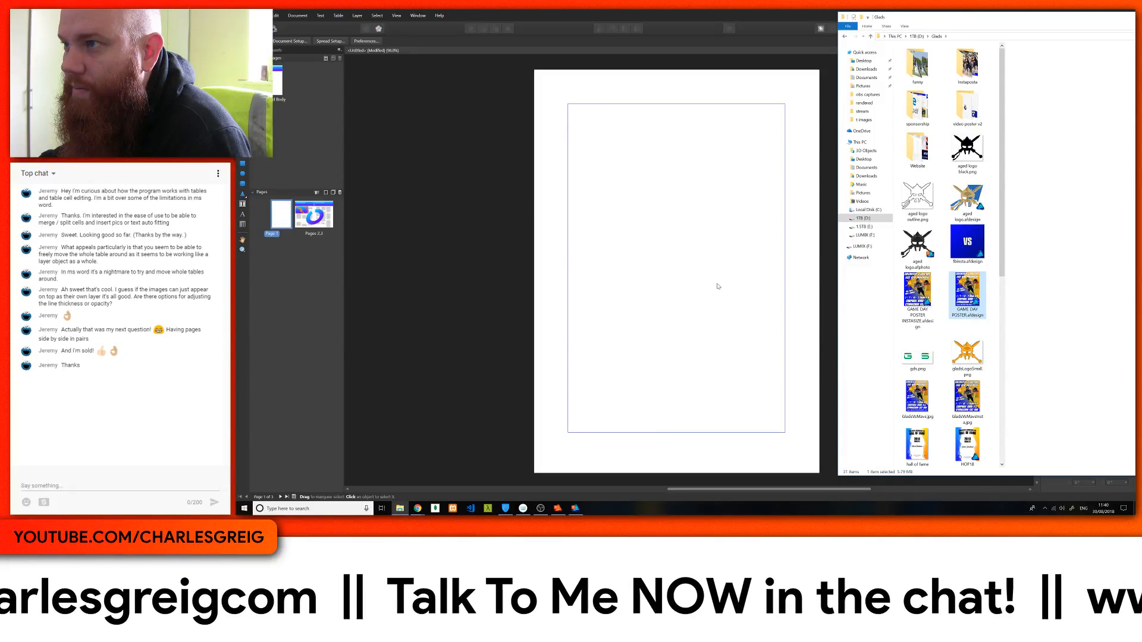
left_click_drag(717, 286, 717, 286)
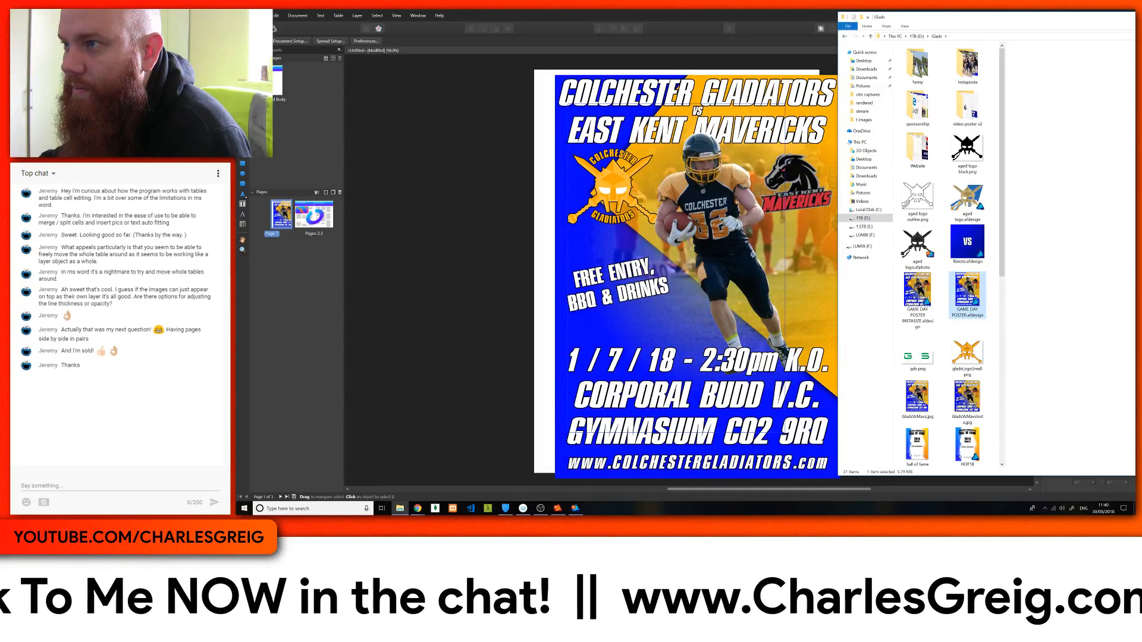
key("alt+Tab")
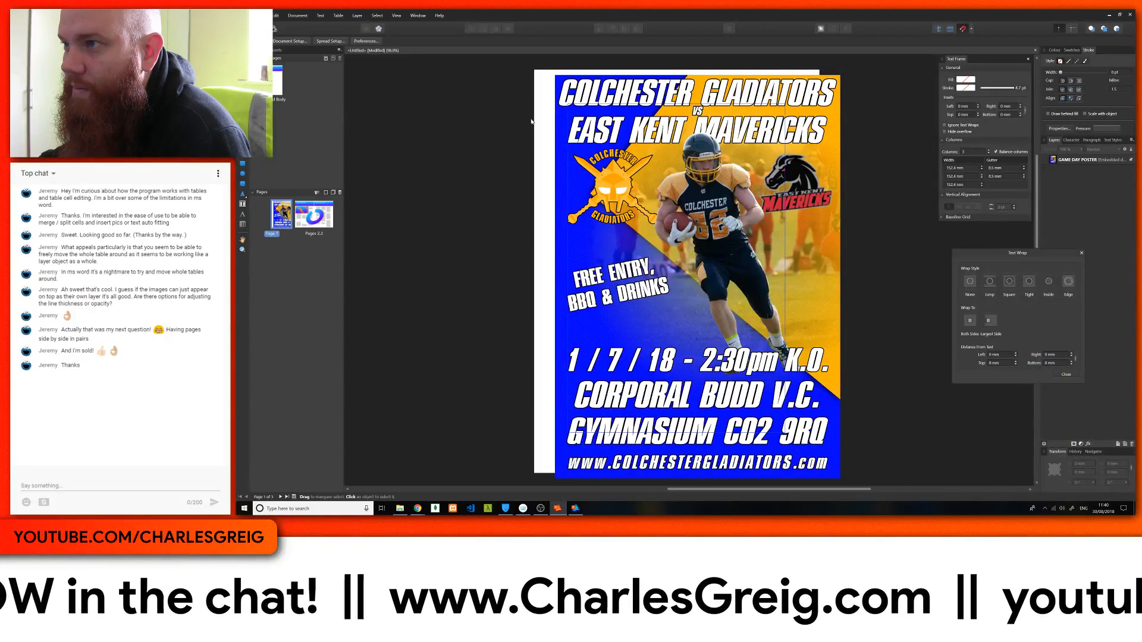
left_click_drag(561, 153, 539, 148)
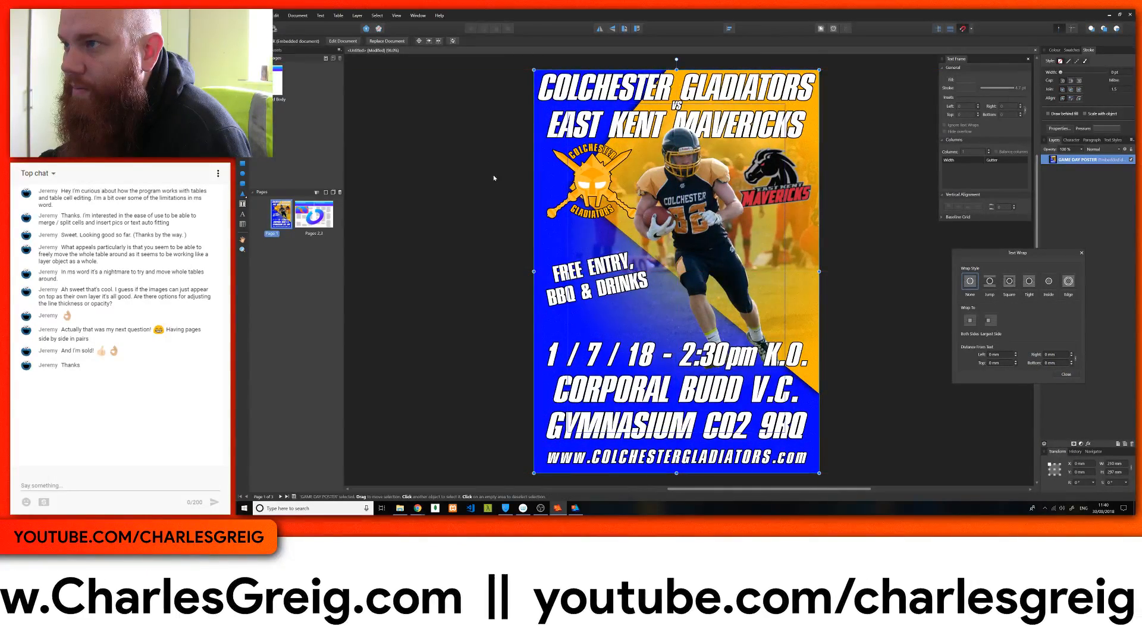
Open the embedded GAME DAY POSTER document and look over its full artwork and layers
scroll(635, 109, "down", 1)
scroll(626, 113, "up", 1)
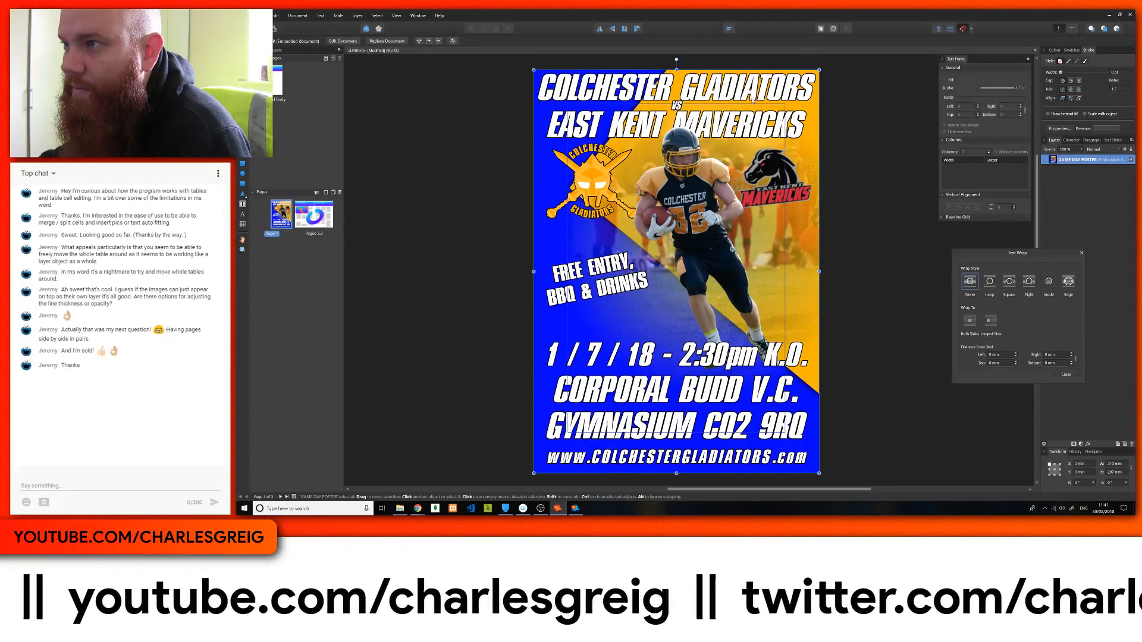
double_click(767, 86)
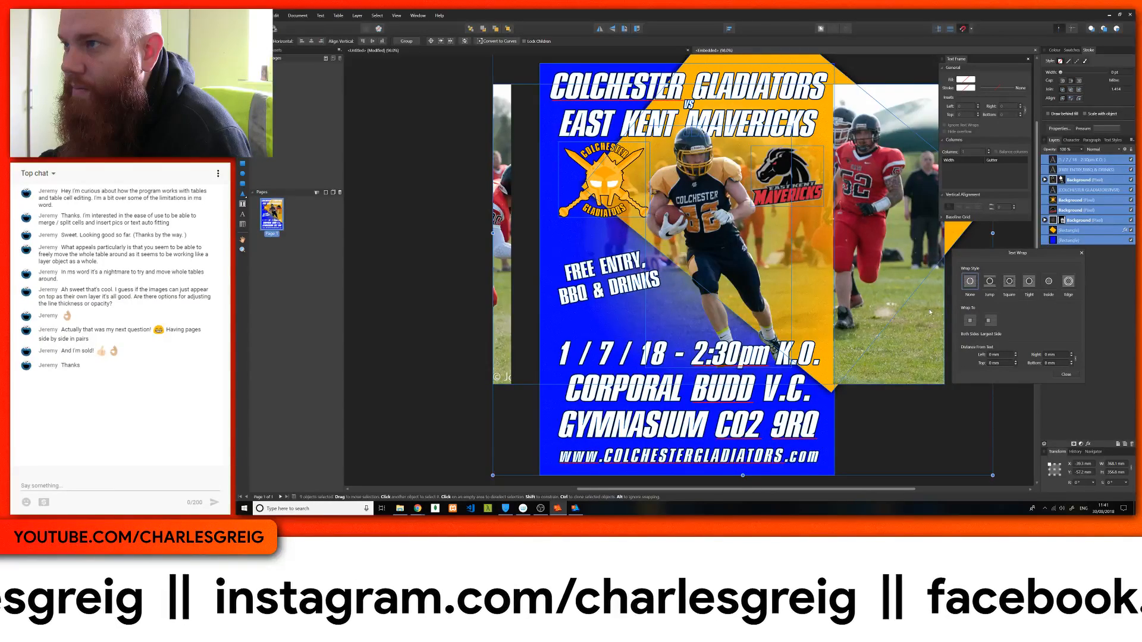
scroll(926, 300, "down", 3)
scroll(922, 293, "up", 4)
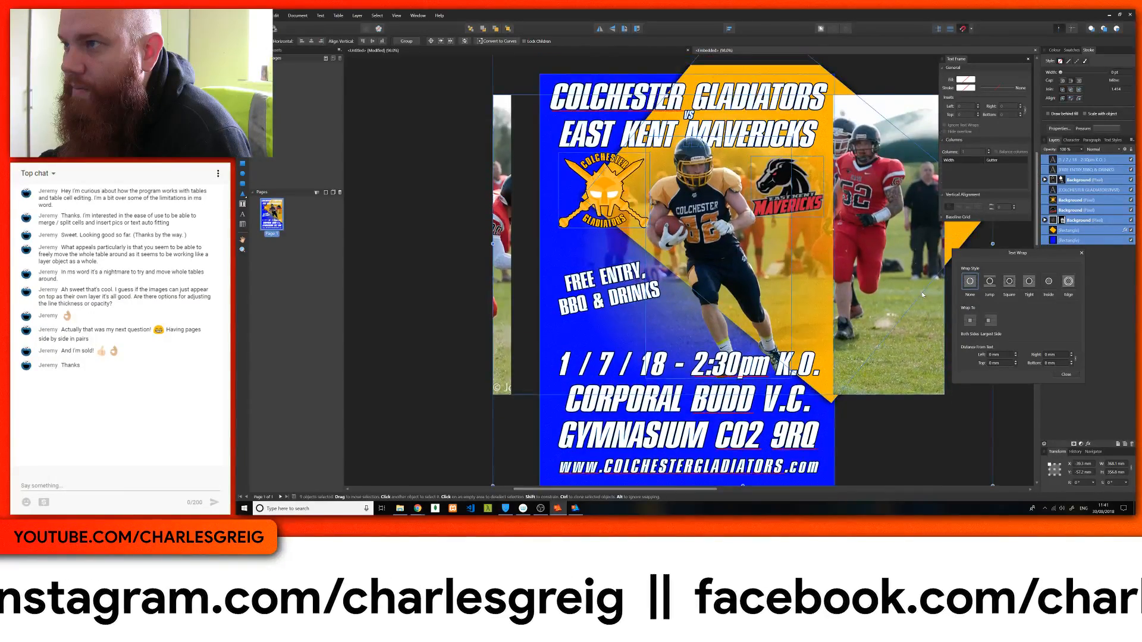
scroll(922, 292, "up", 2)
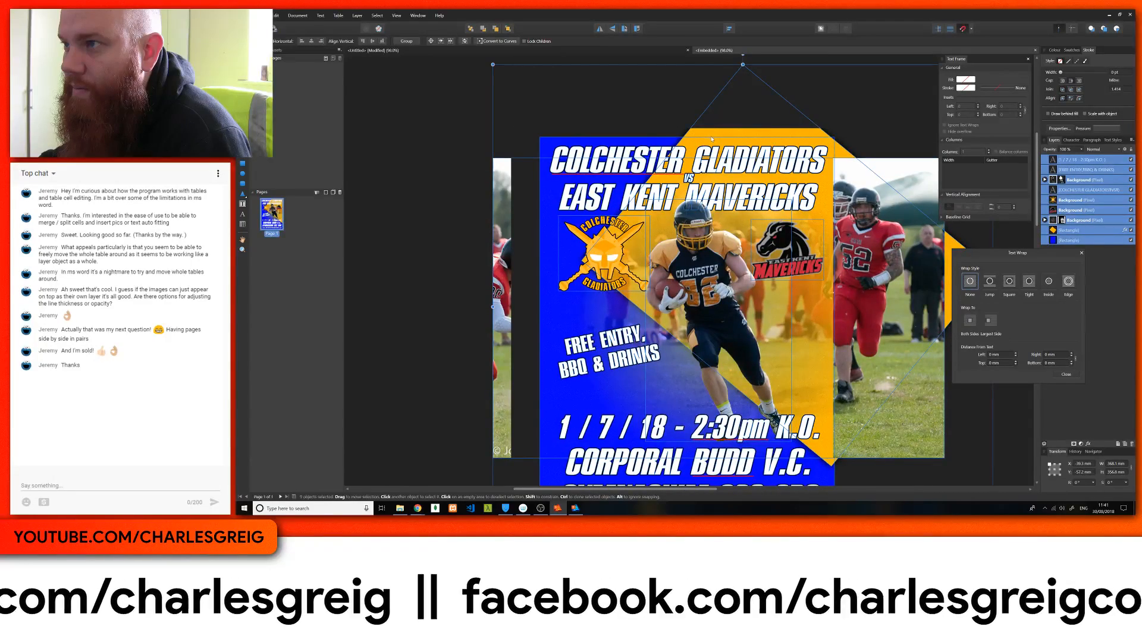
scroll(921, 291, "down", 2)
scroll(921, 291, "up", 1)
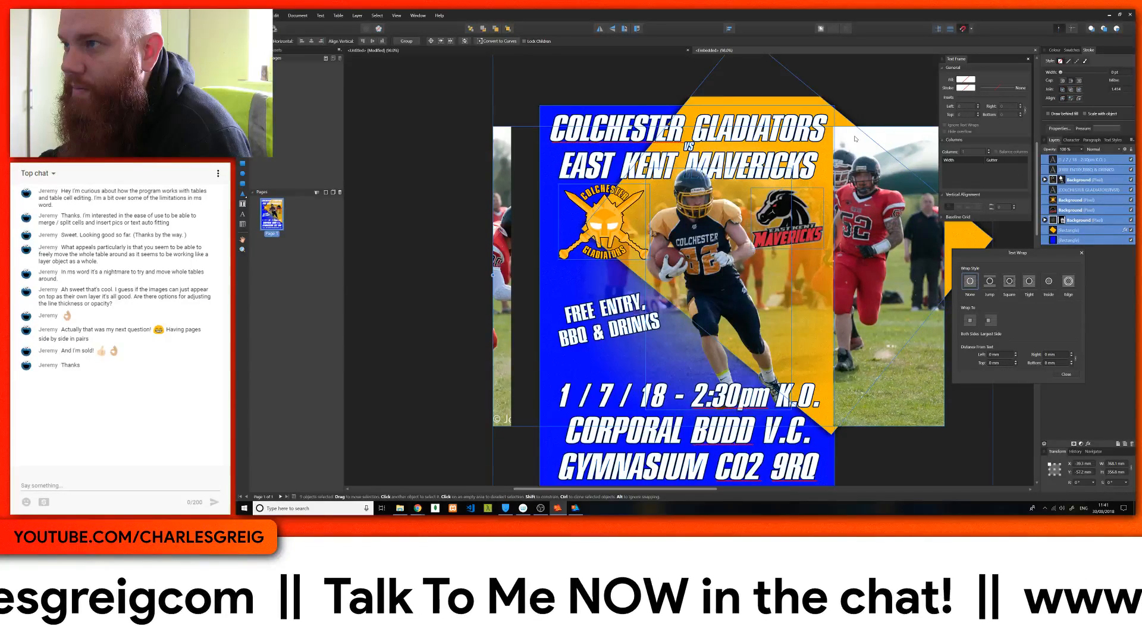
Move the Text Wrap dialog off the background photo, select all poster objects, and close the embedded document
left_click(904, 231)
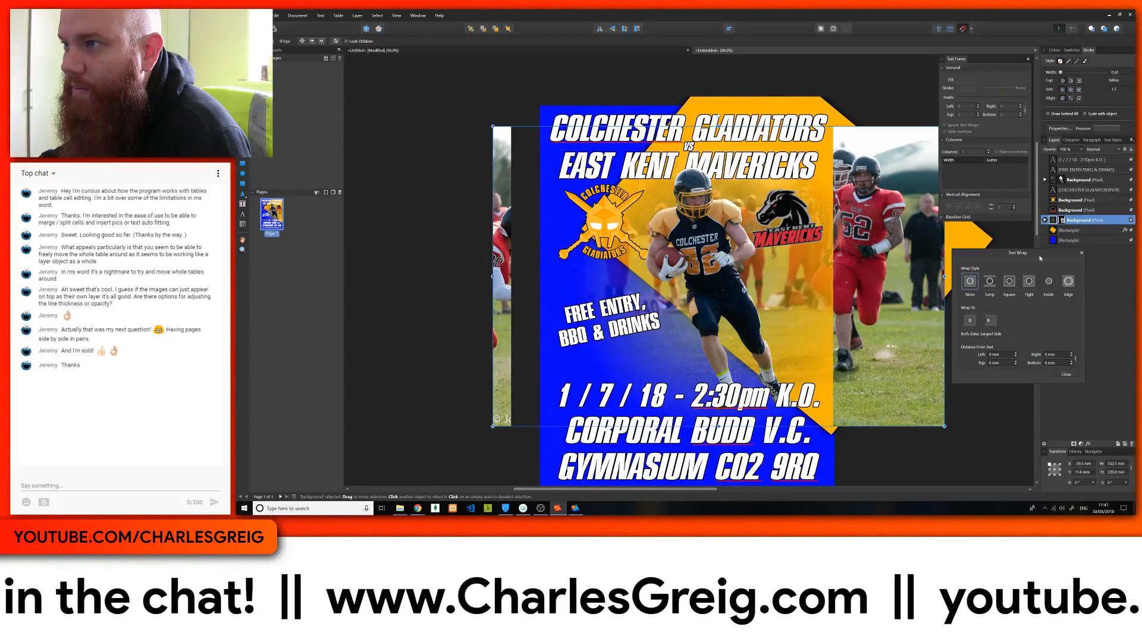
left_click_drag(1040, 258, 986, 355)
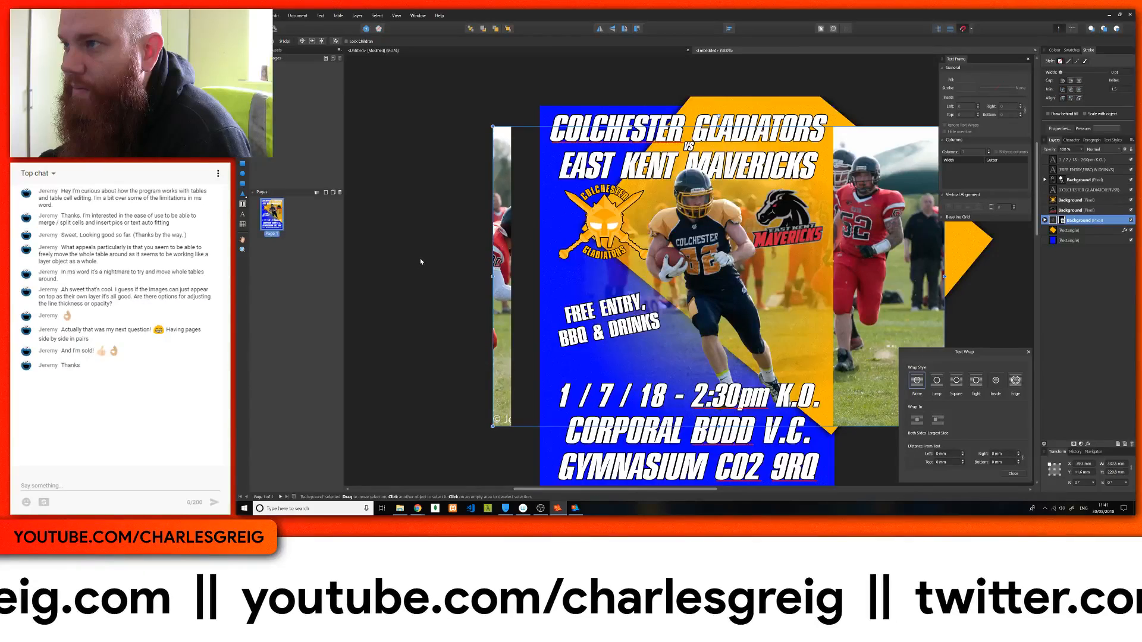
key("ctrl+a")
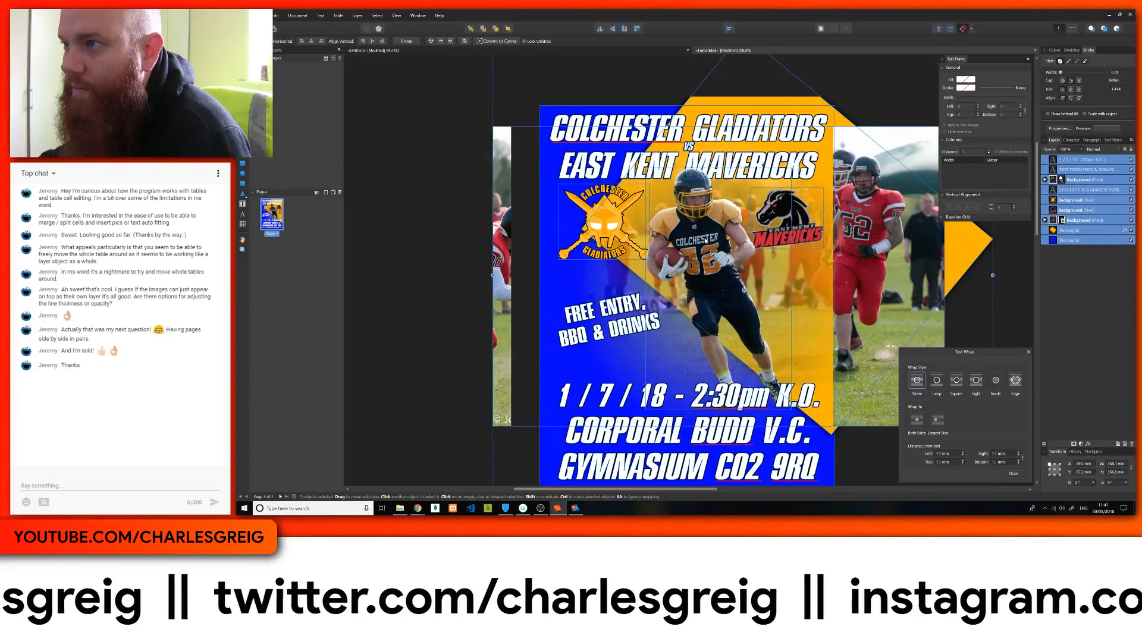
left_click(275, 16)
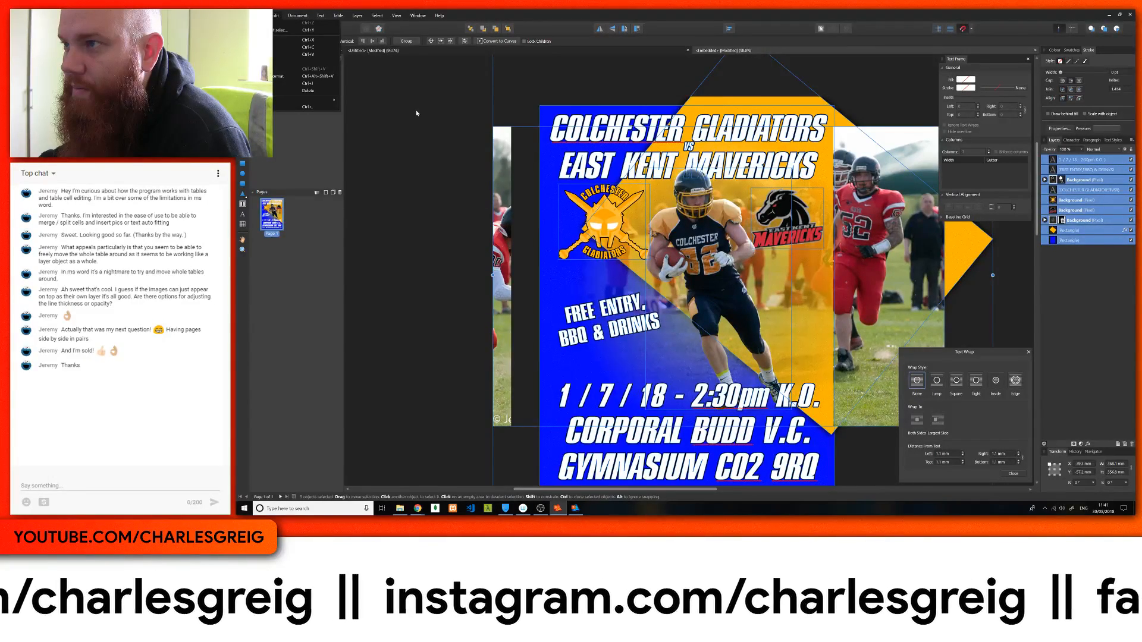
left_click(470, 98)
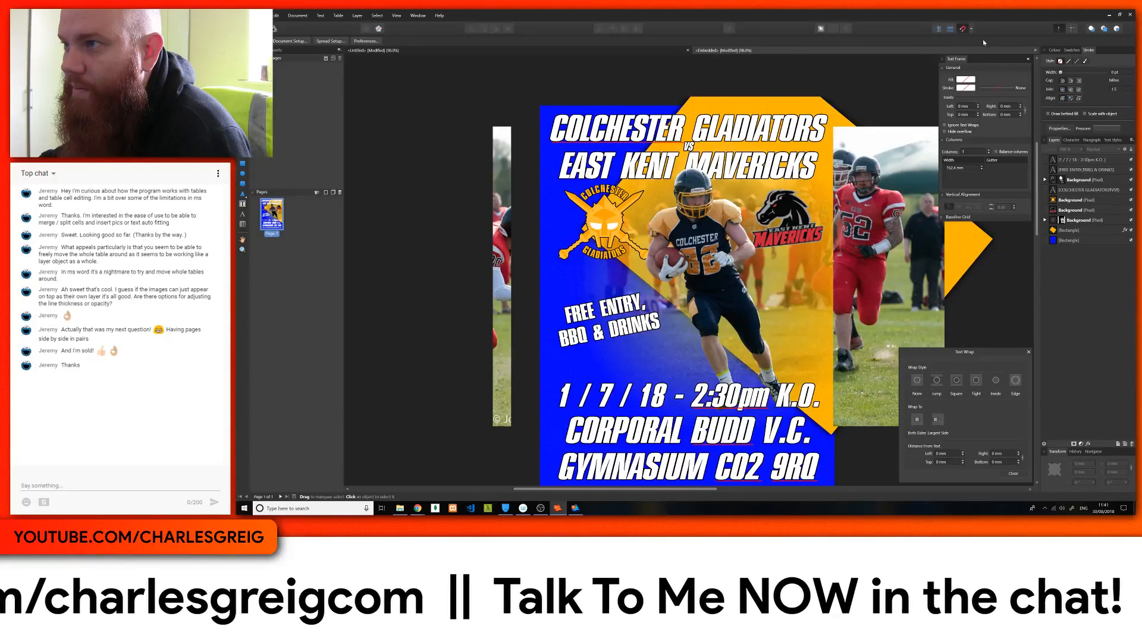
left_click(1033, 50)
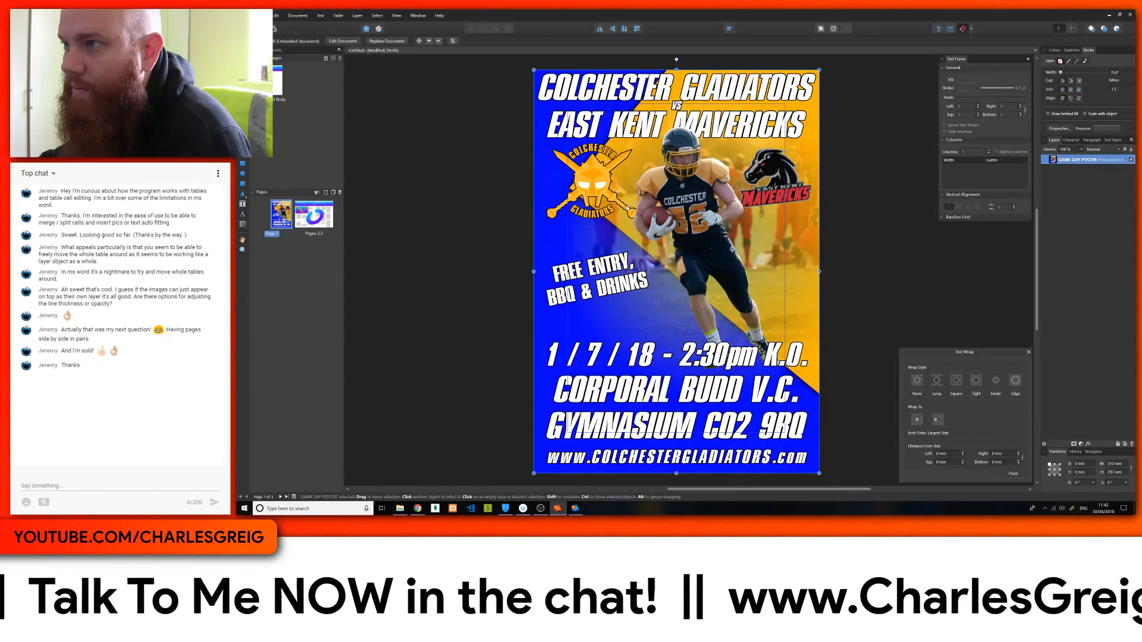
Reopen the embedded poster and toggle the visibility of its large background photo layer off and on
double_click(627, 208)
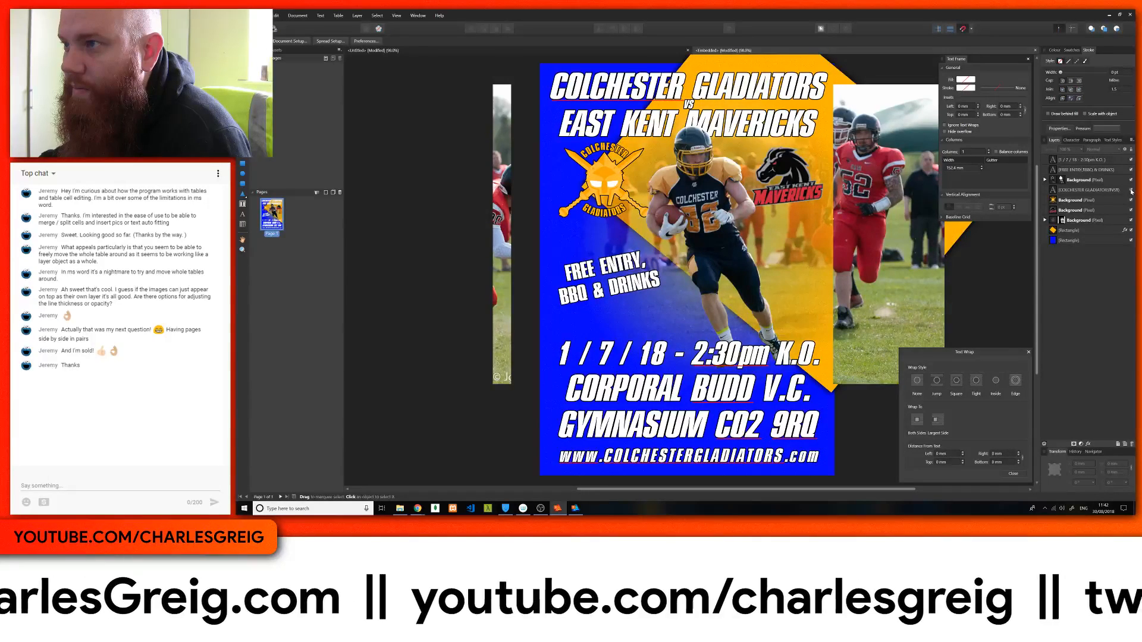
left_click(1130, 220)
left_click(1130, 220)
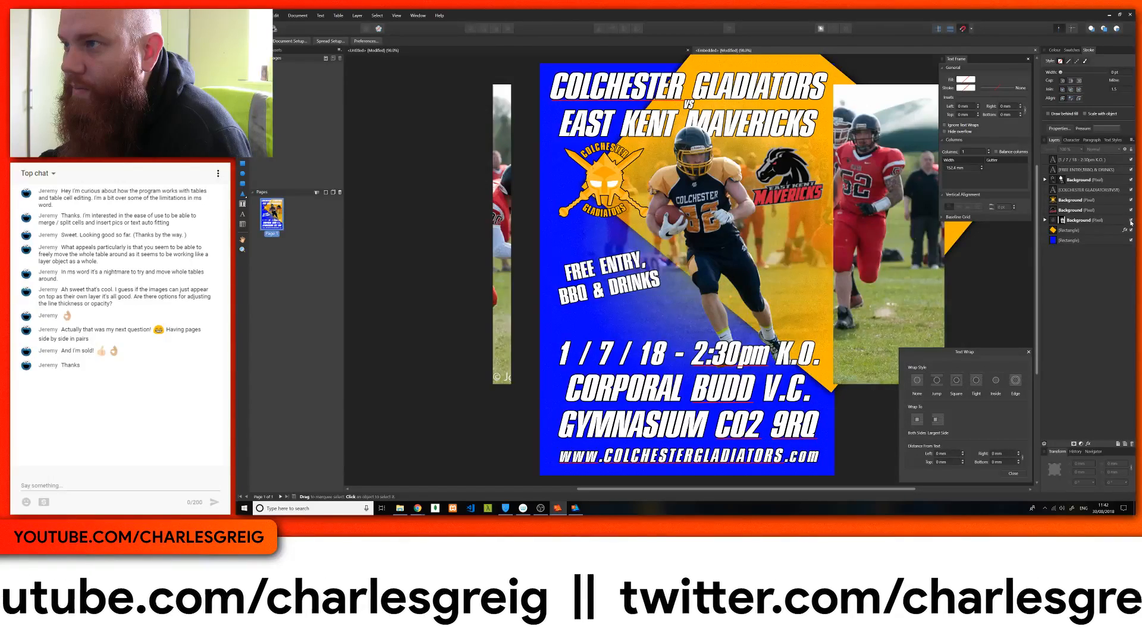
left_click(1130, 220)
left_click(1131, 220)
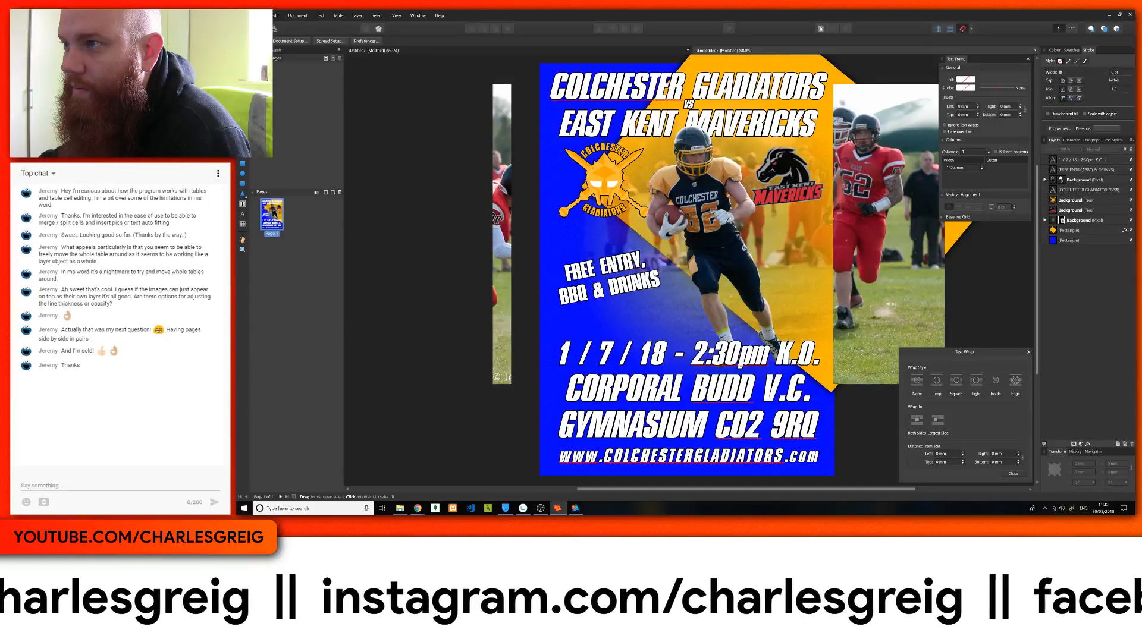
Draw a straight-sided path with the Pen tool around the red player beyond the poster's right edge
key("p")
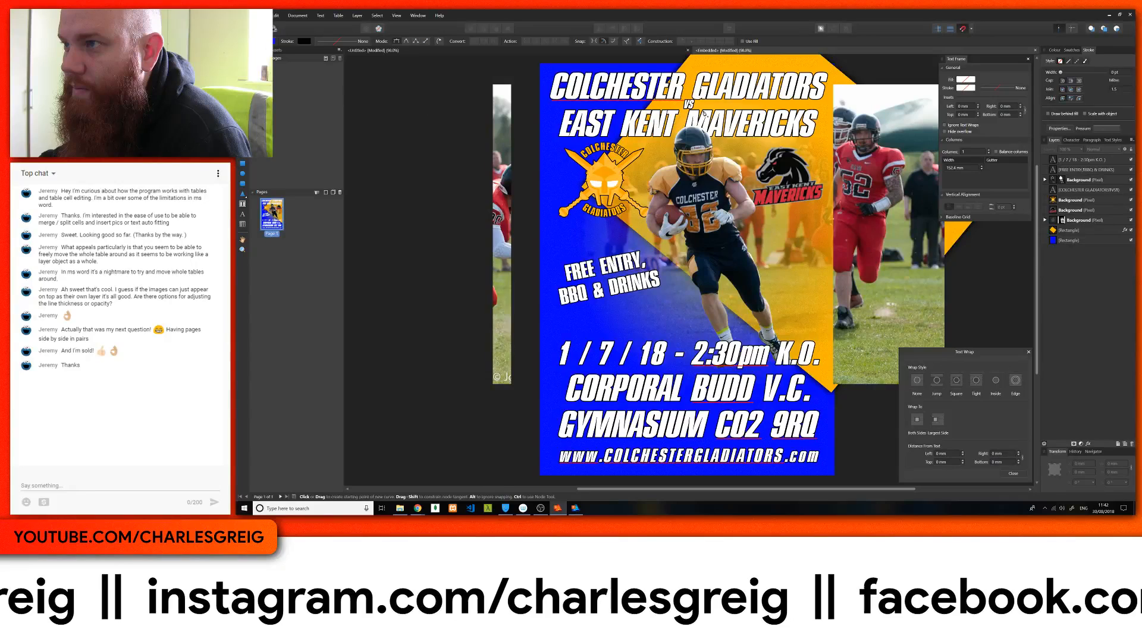
left_click(833, 82)
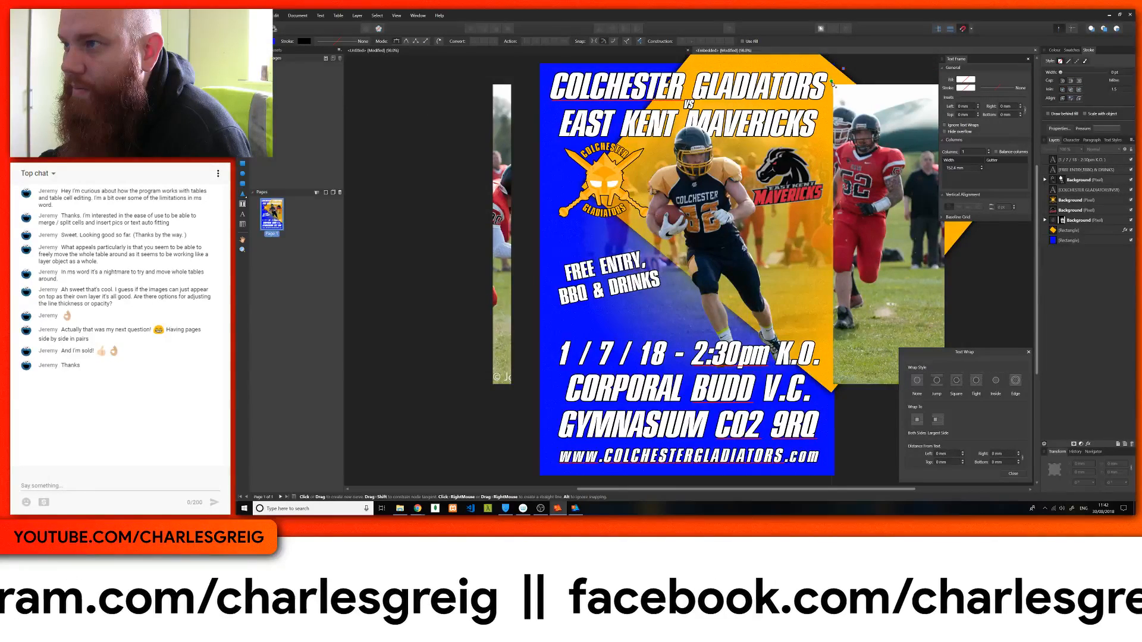
left_click(843, 68)
left_click(831, 386)
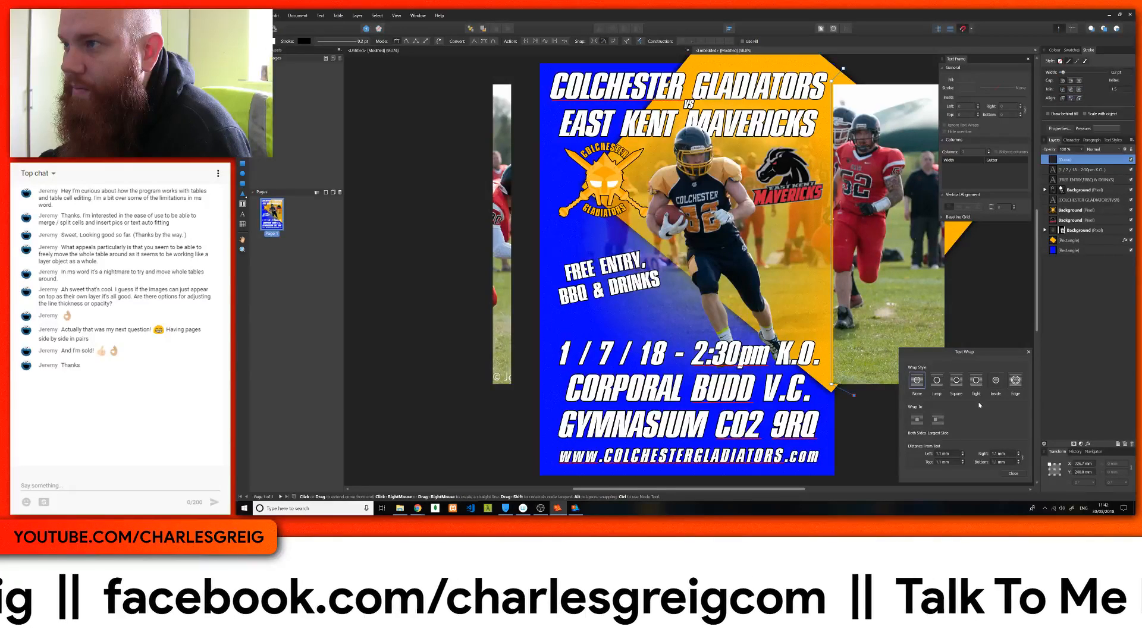
left_click(976, 313)
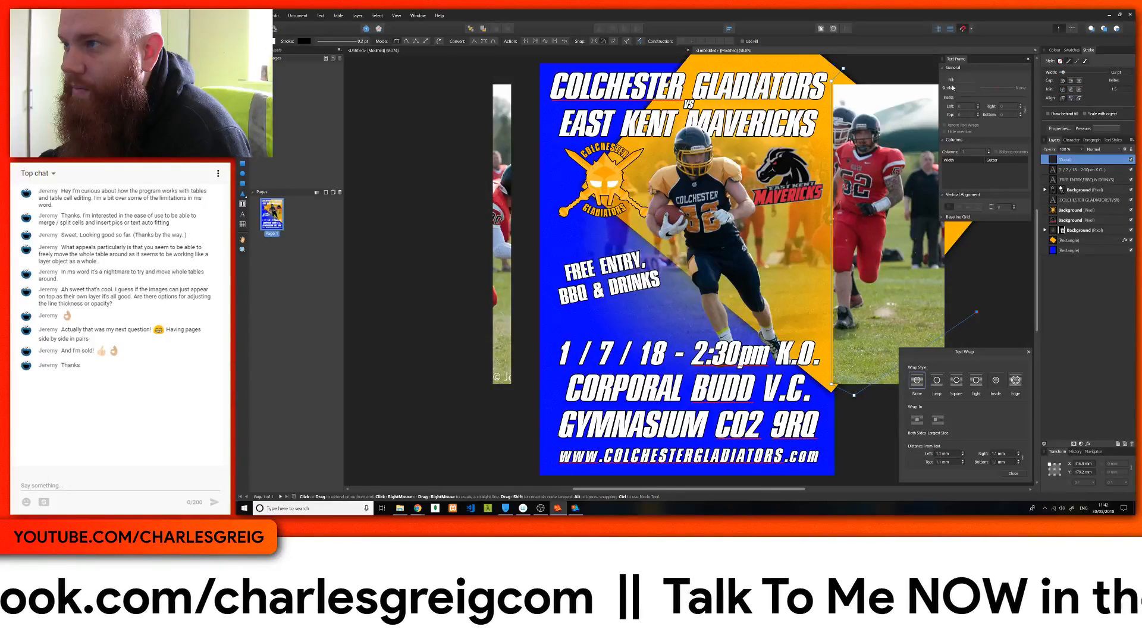
left_click(924, 68)
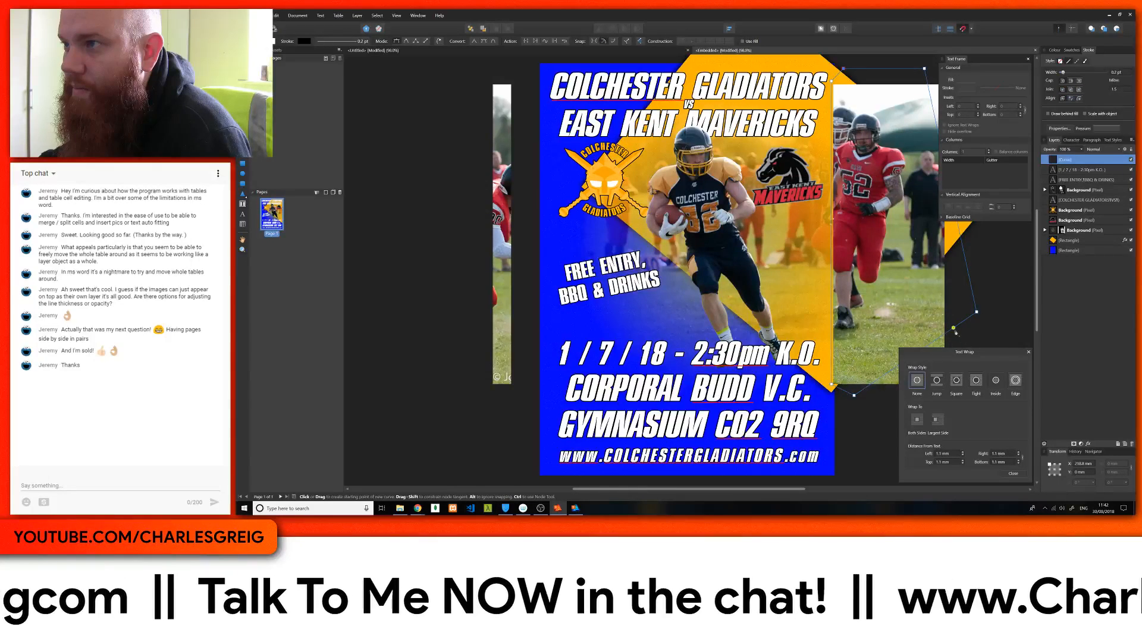
Bend the path's lower and right segments outward with the Node tool, keeping the Text Wrap dialog out of the way
key("a")
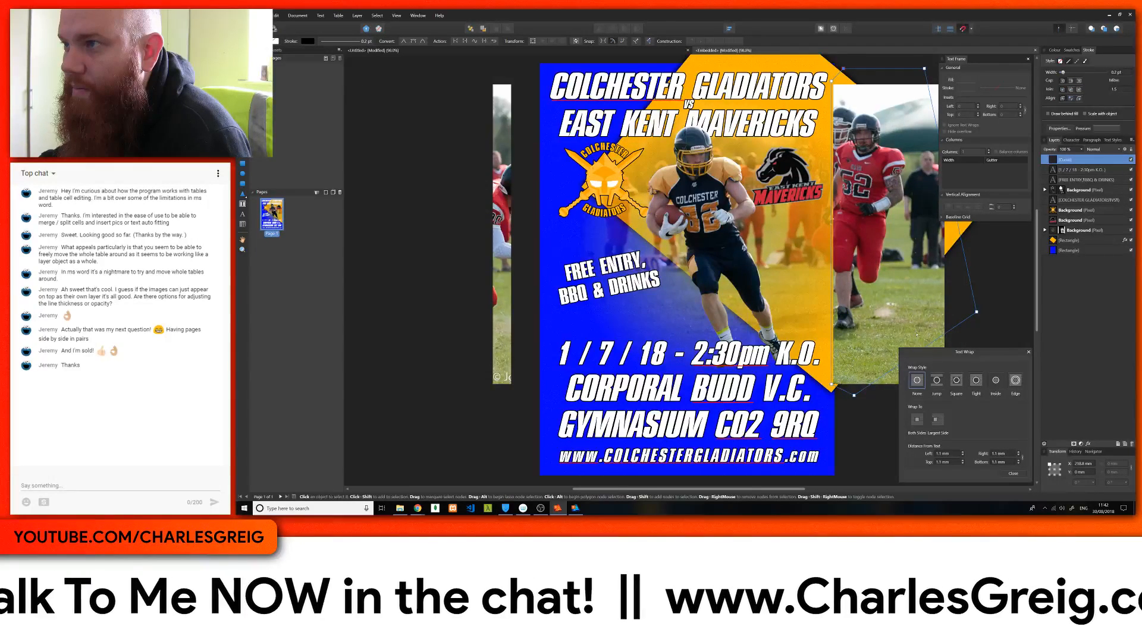
left_click_drag(1010, 354, 1080, 351)
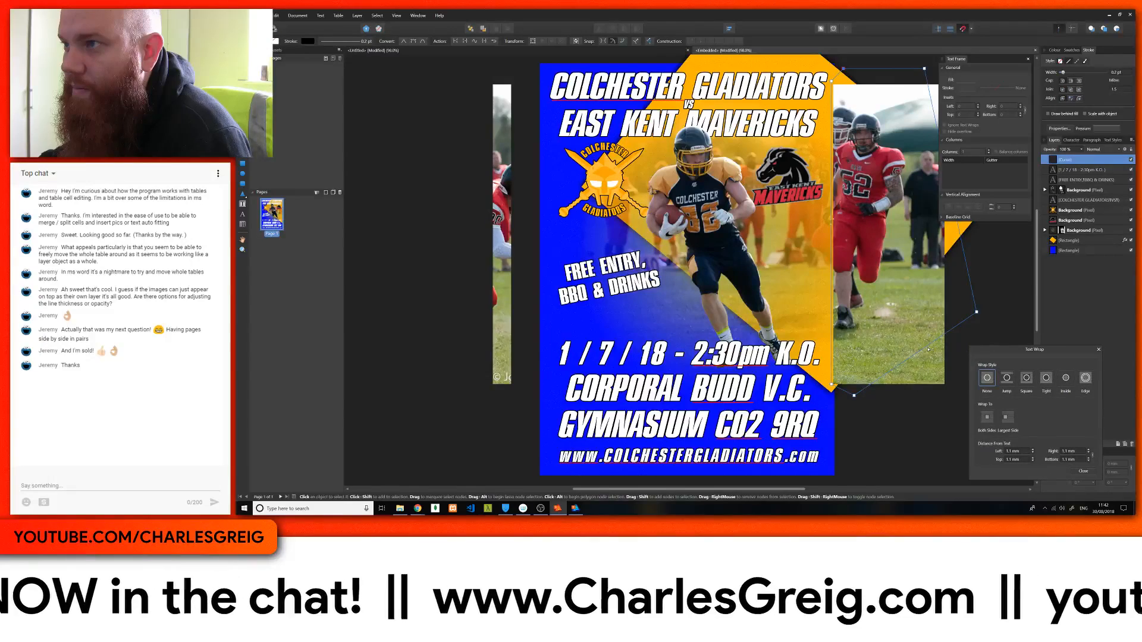
left_click_drag(924, 350, 921, 402)
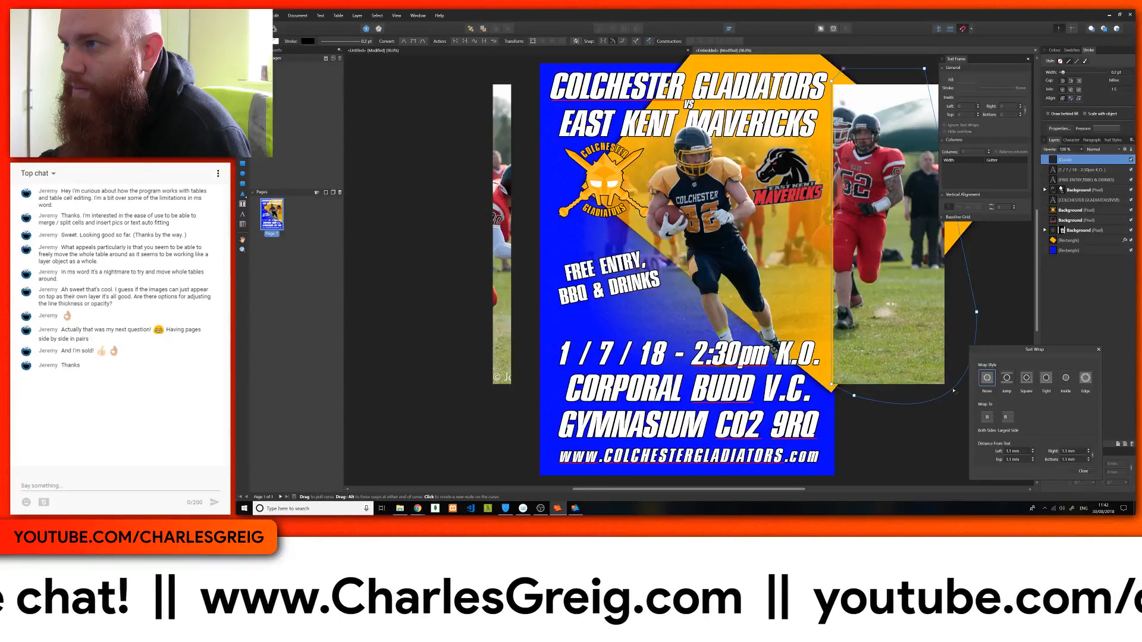
left_click_drag(966, 246, 1011, 202)
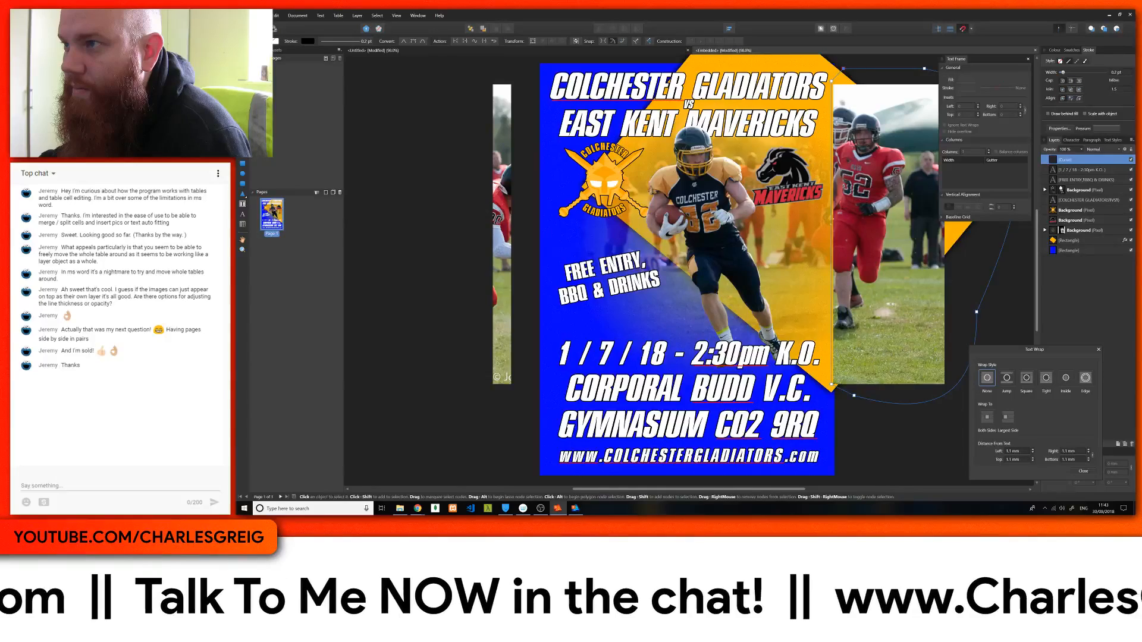
Close the embedded poster document and review the placed poster against the spread below page 1
left_click(1036, 50)
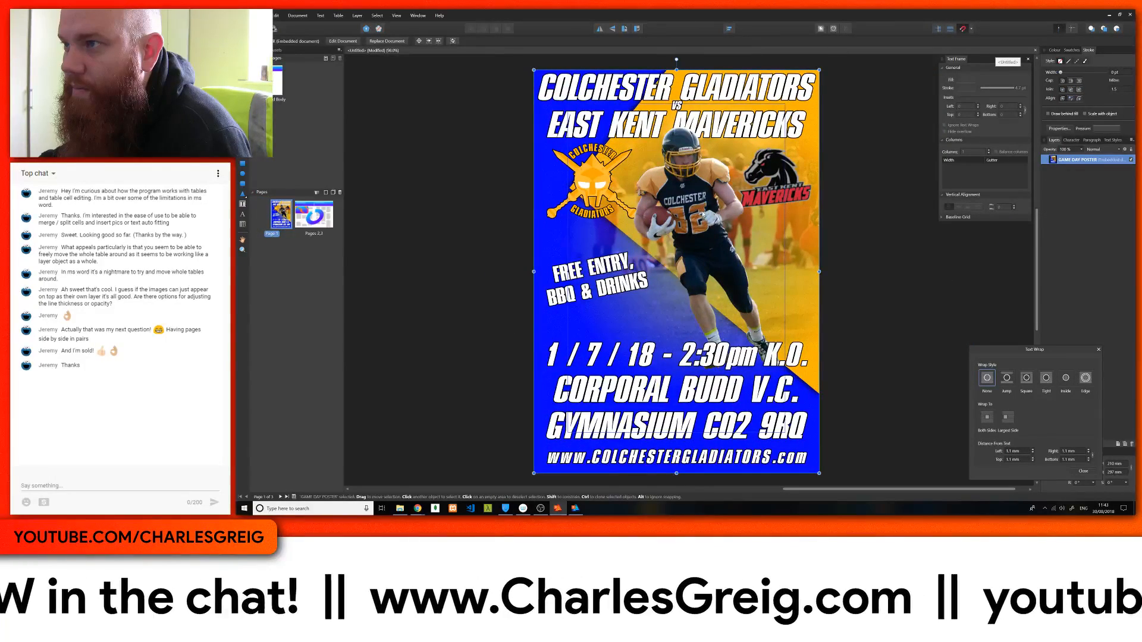
scroll(650, 237, "down", 4)
scroll(652, 240, "up", 3)
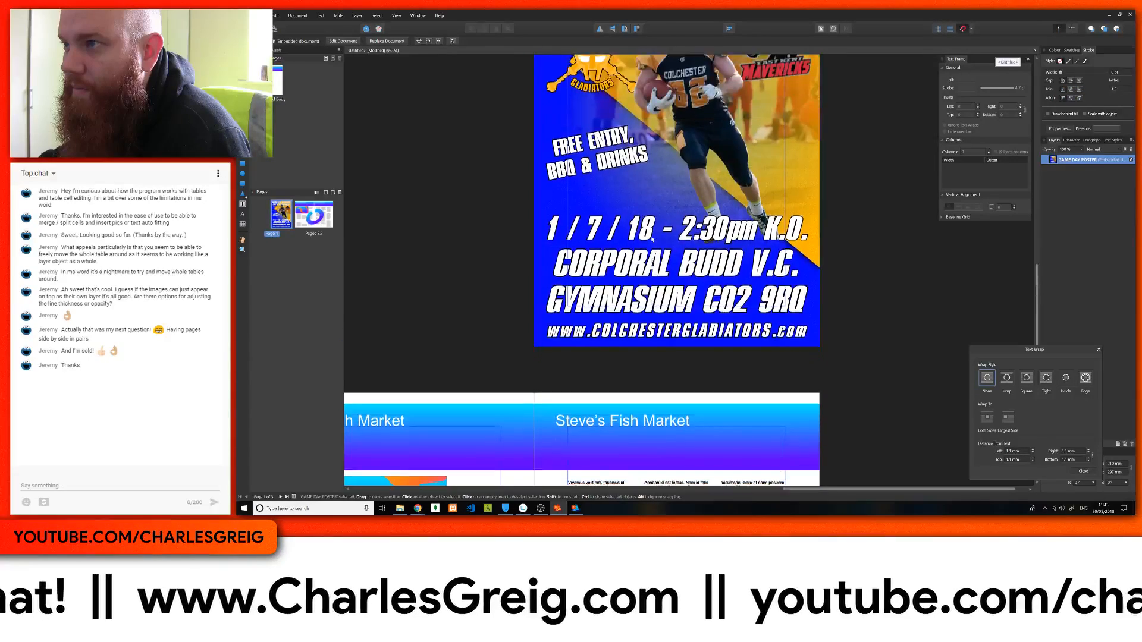
scroll(652, 239, "up", 3)
scroll(653, 238, "down", 1)
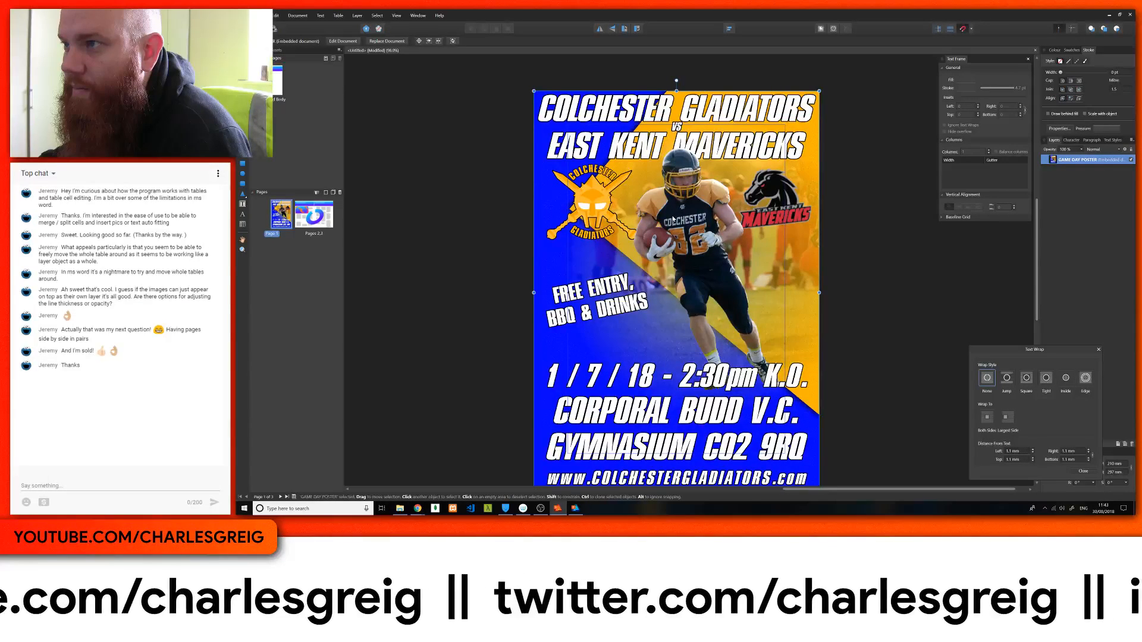
scroll(674, 219, "down", 1)
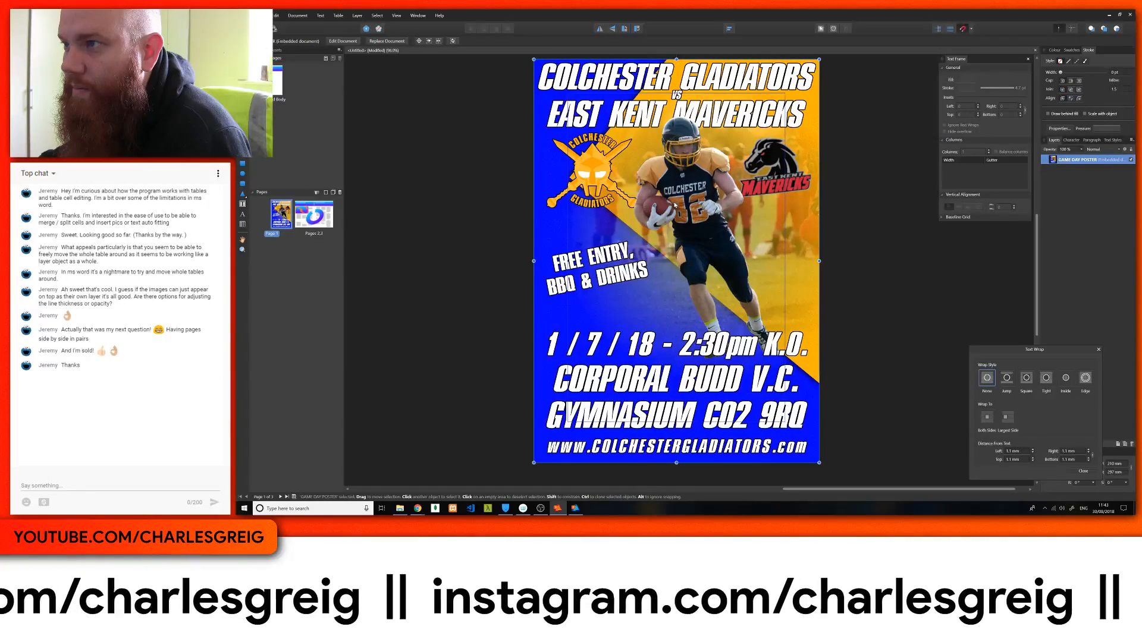
Clear the master pages from the spread of pages 2 and 3
scroll(674, 206, "down", 6)
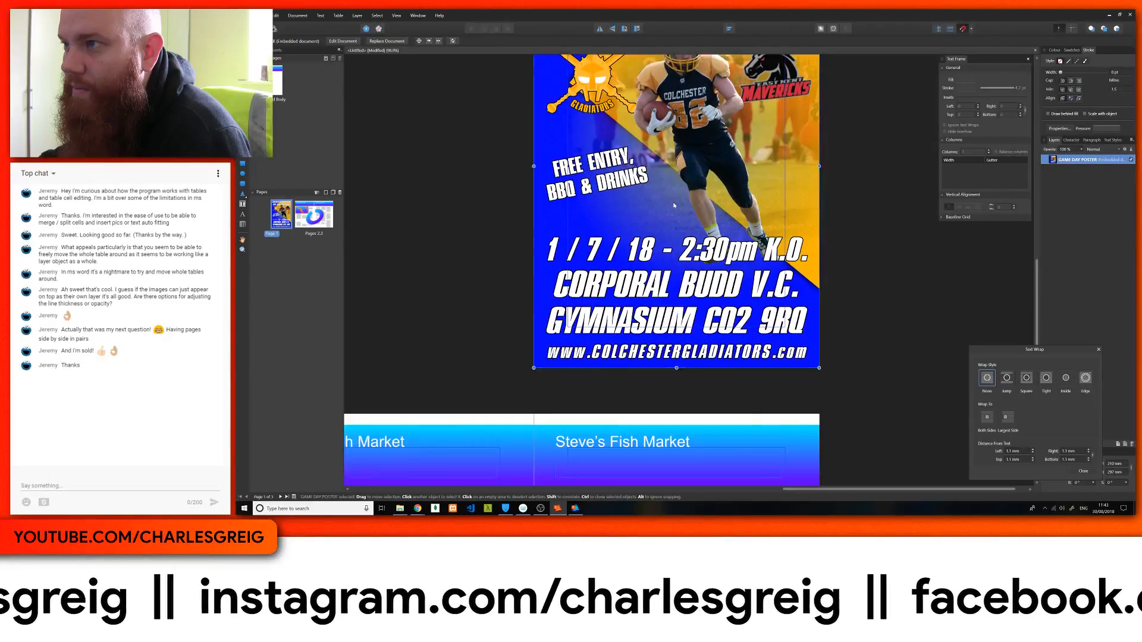
scroll(674, 205, "down", 8)
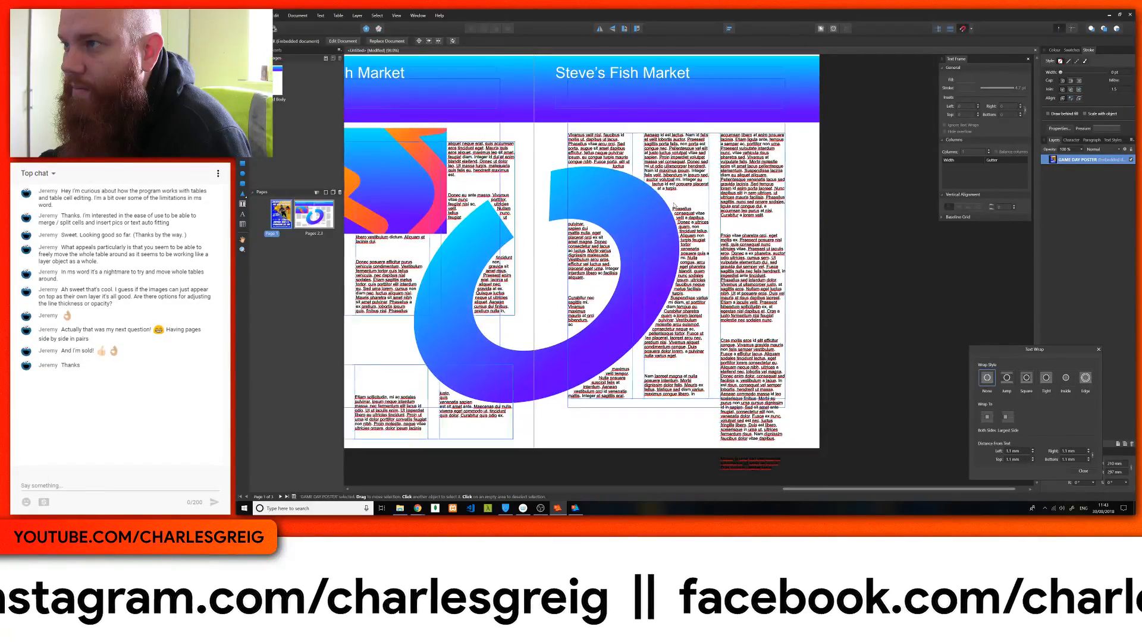
left_click(312, 217)
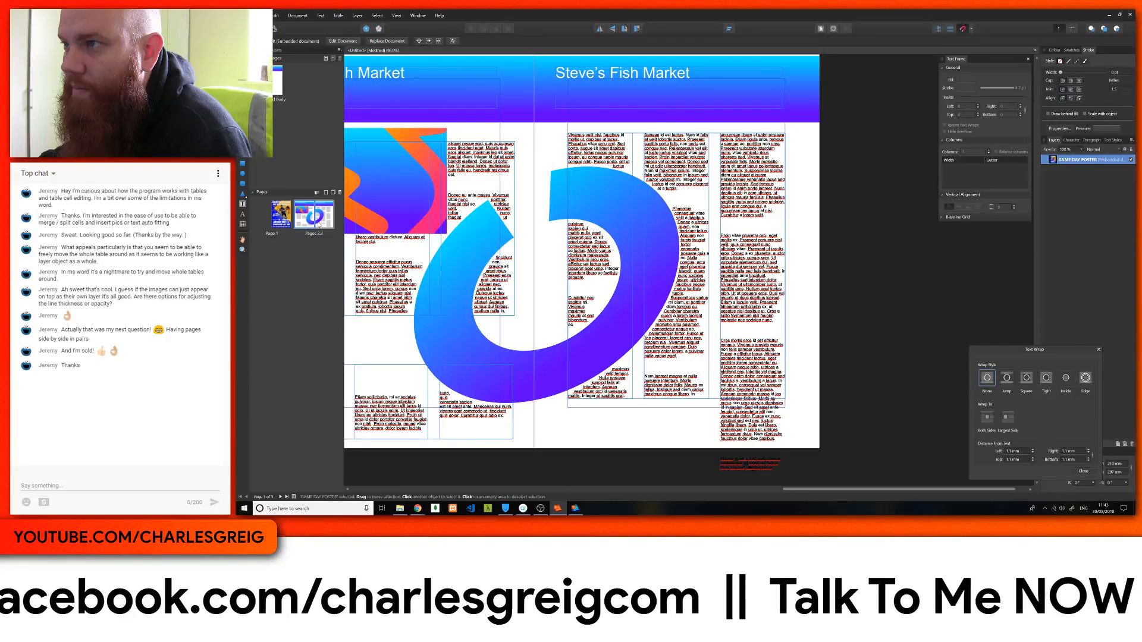
left_click(322, 223)
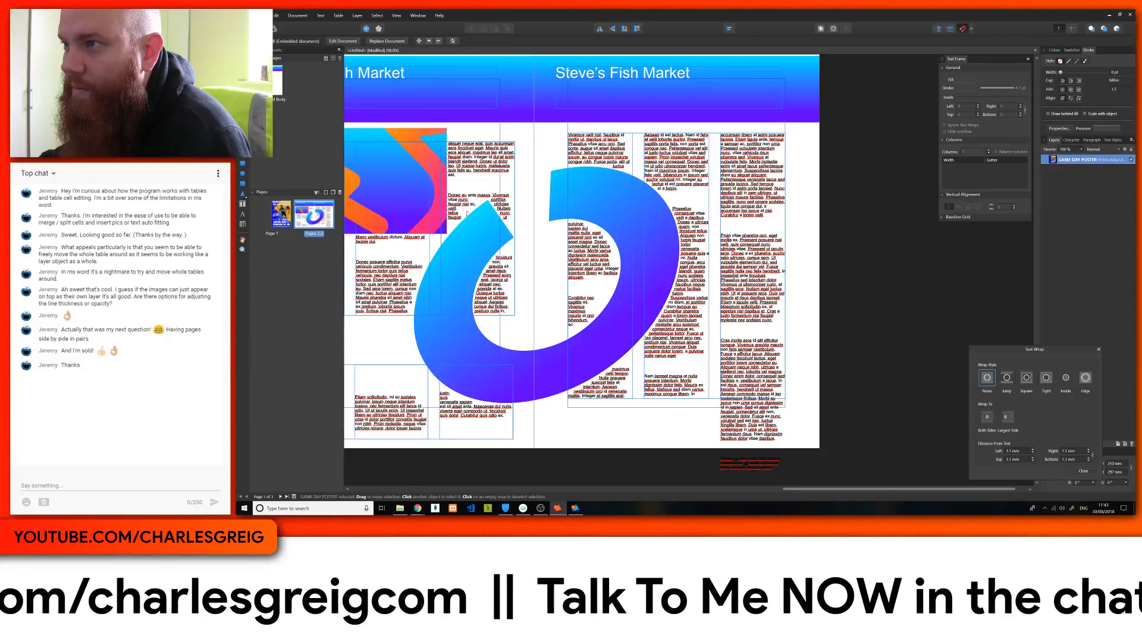
right_click(316, 216)
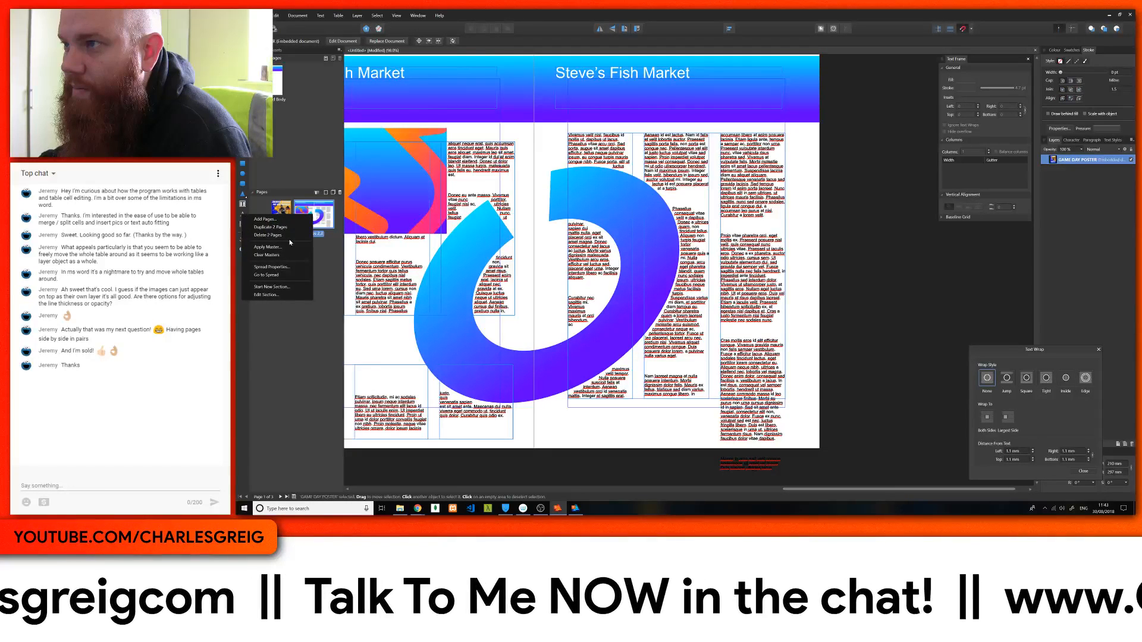
left_click(276, 255)
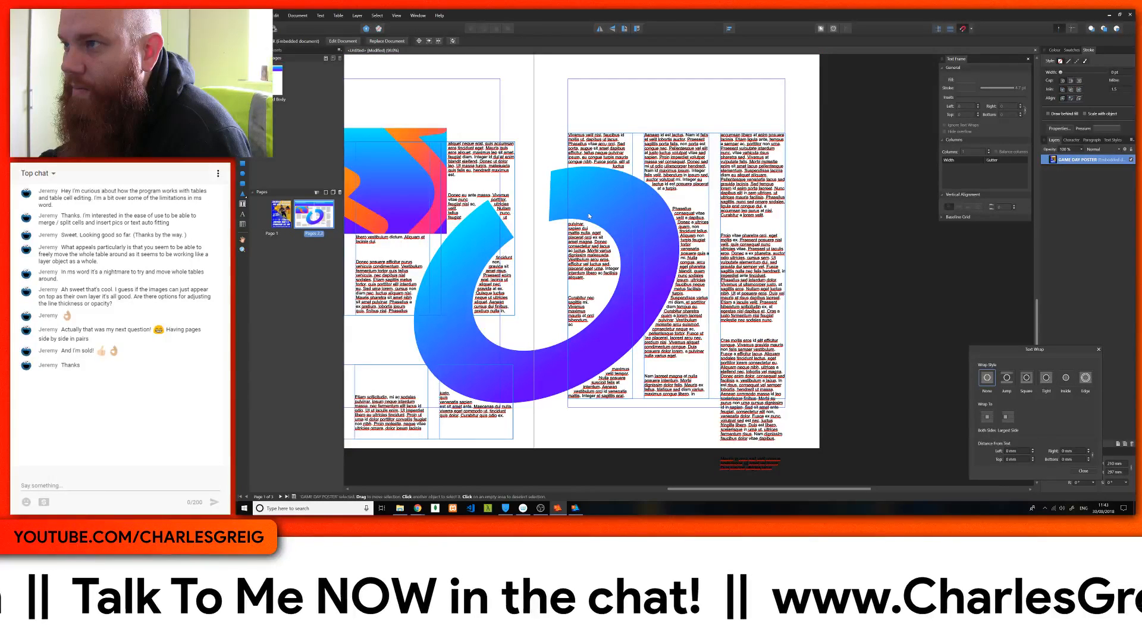
Delete the linked lorem ipsum text frames from both pages of the spread
left_click(568, 186)
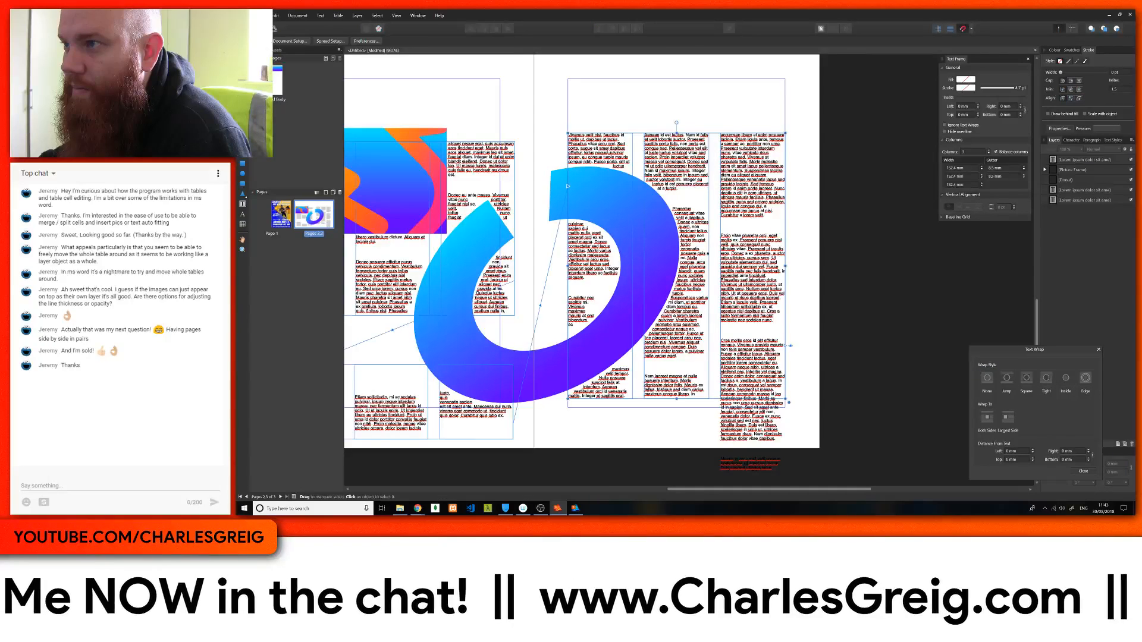
key("Delete")
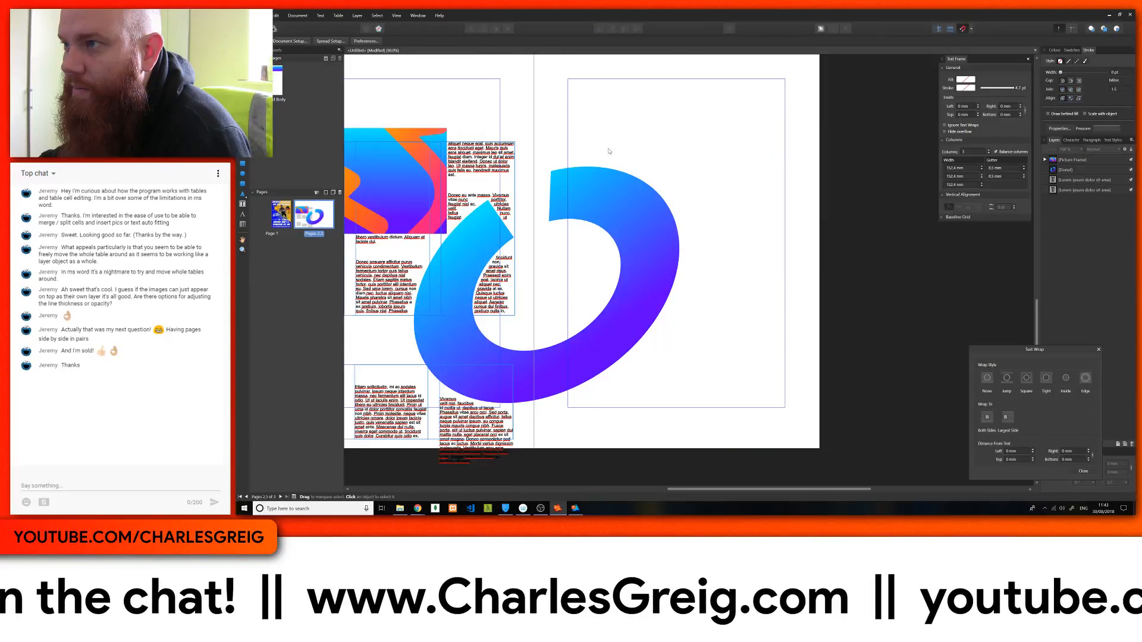
left_click(512, 169)
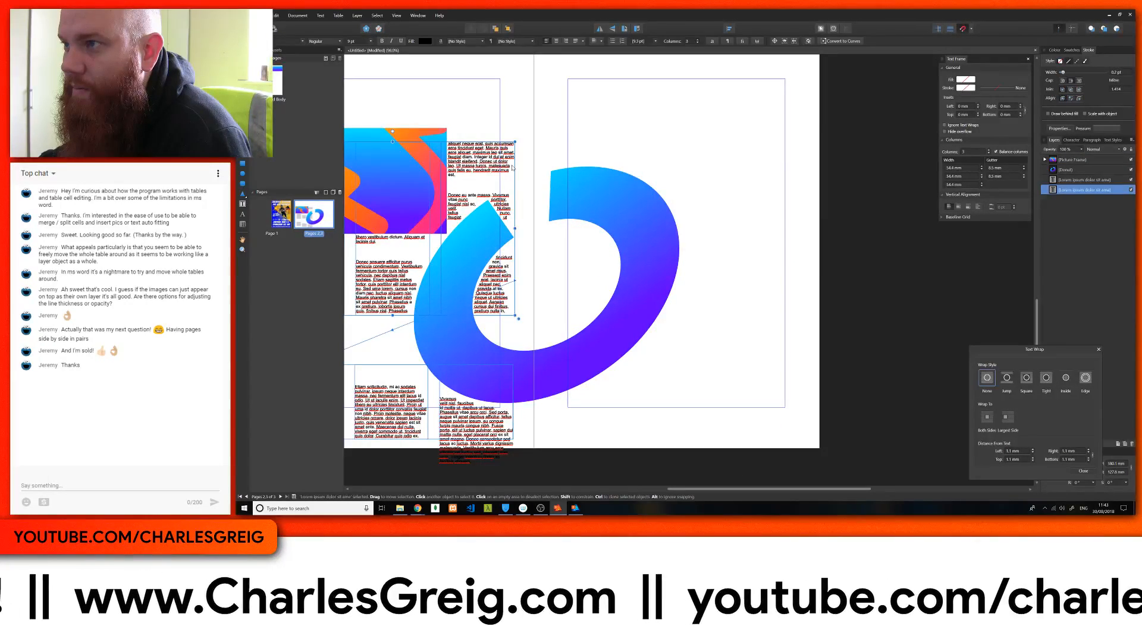
key("Delete")
left_click(431, 386)
key("Delete")
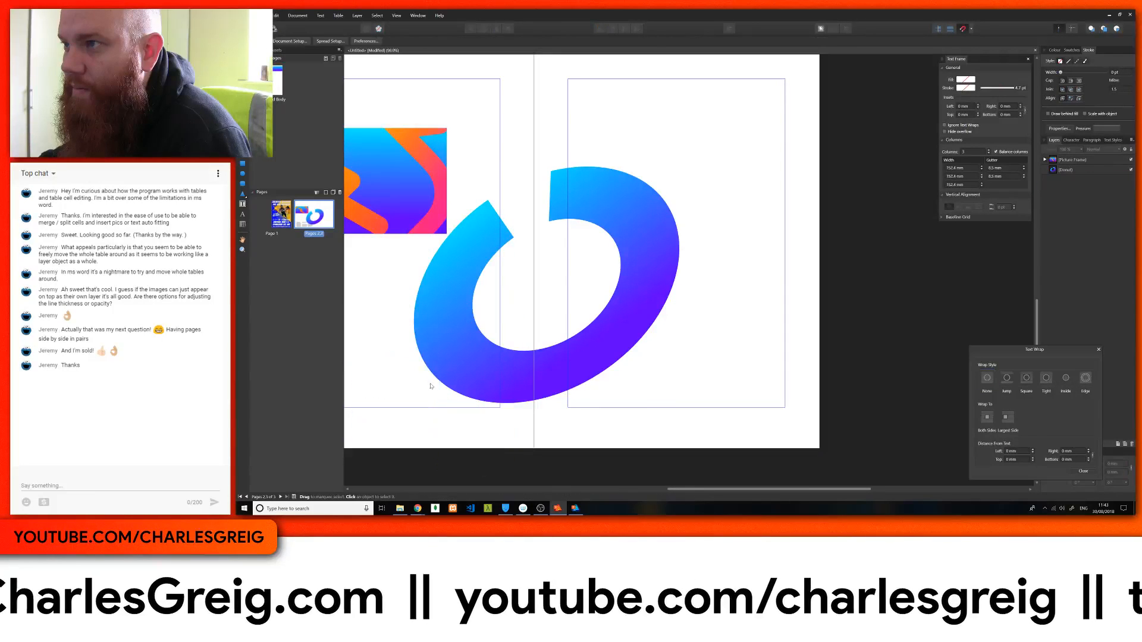
Delete the blue gradient donut shape and the picture frame from the spread
left_click(473, 232)
key("Delete")
left_click(429, 191)
key("Delete")
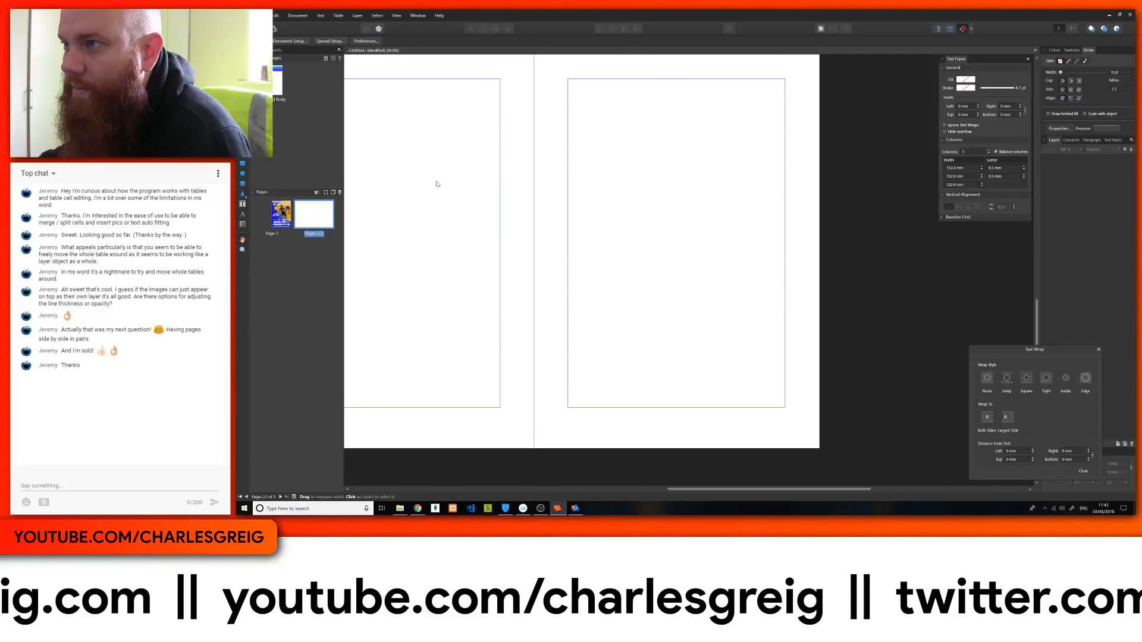
Draw a pentagon about 195 mm wide and 146 mm high over the lower half of the left page with the Polygon Tool
scroll(650, 383, "up", 1)
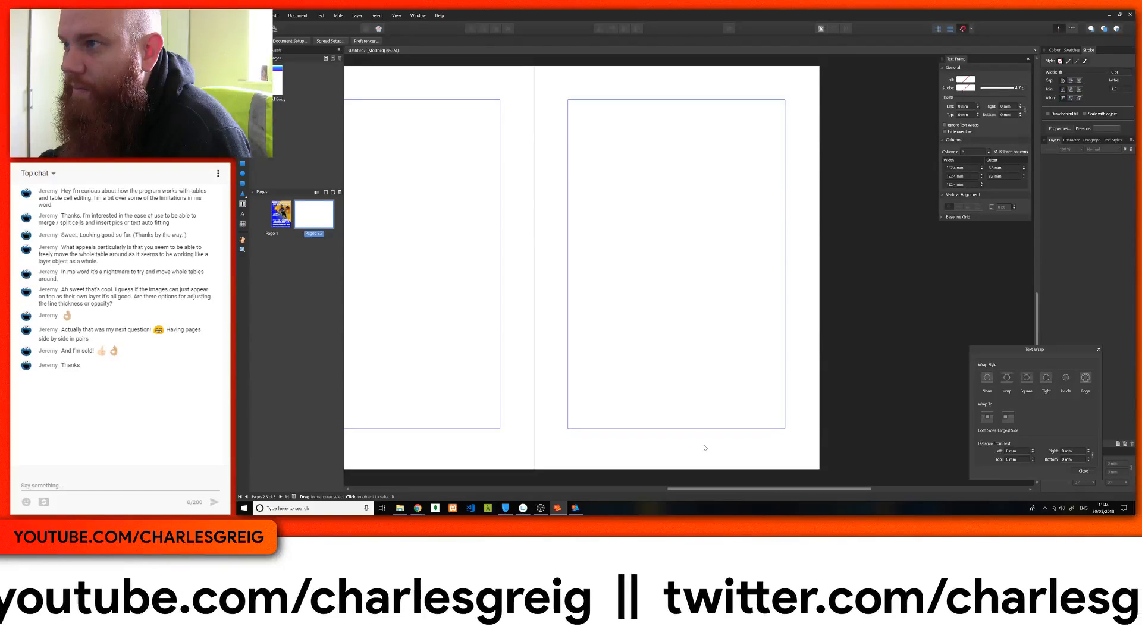
left_click_drag(708, 489, 652, 492)
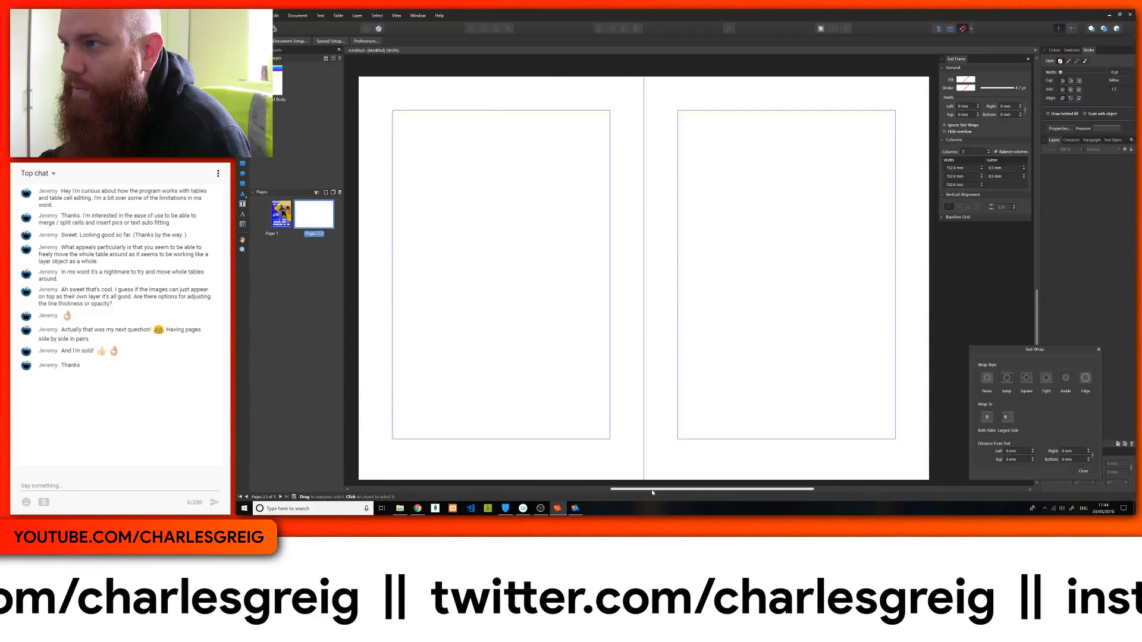
left_click(242, 166)
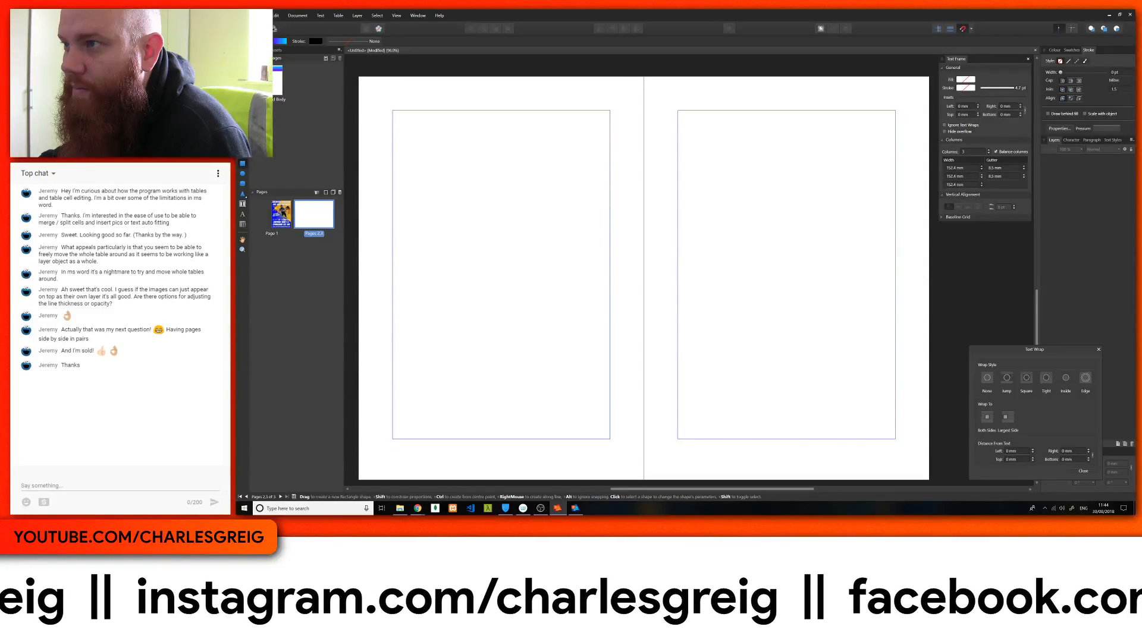
left_click(244, 195)
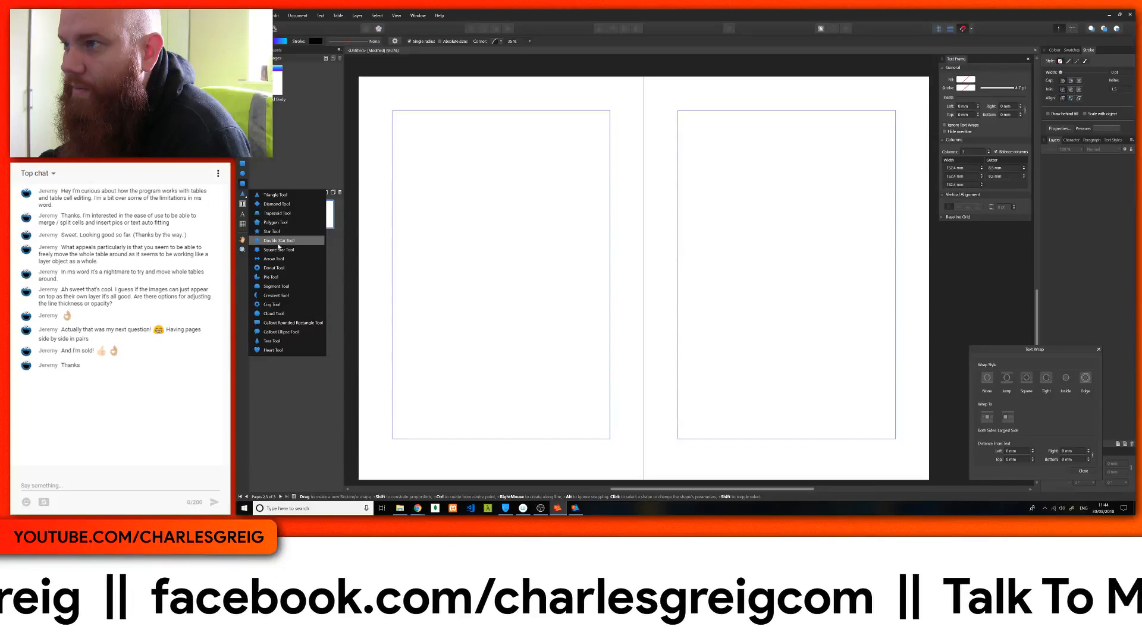
left_click(282, 223)
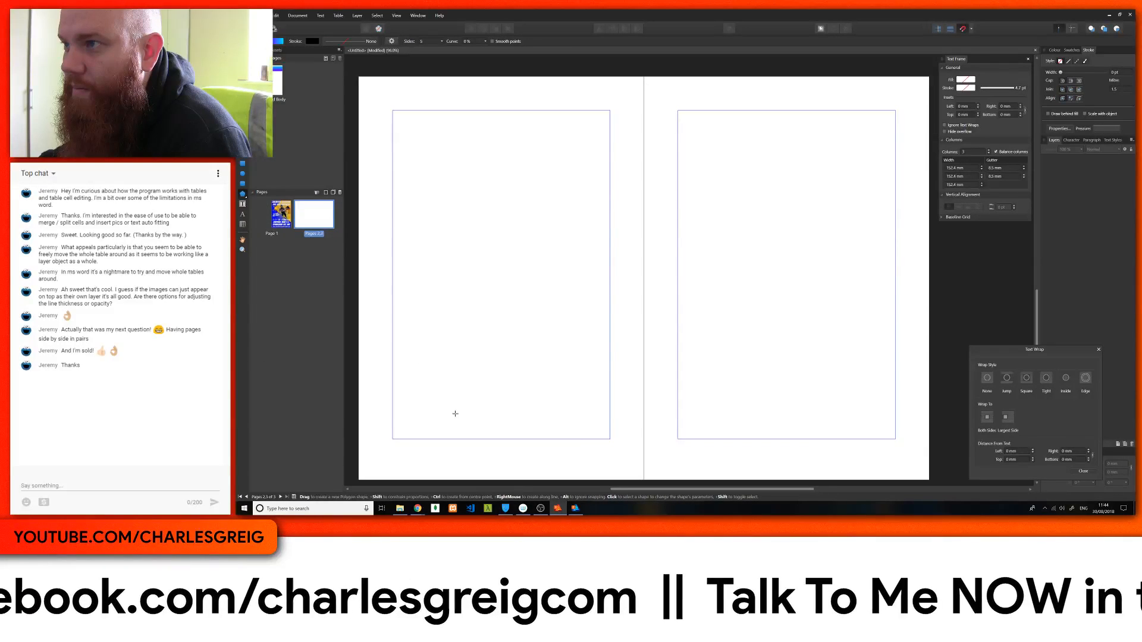
left_click_drag(378, 310, 644, 494)
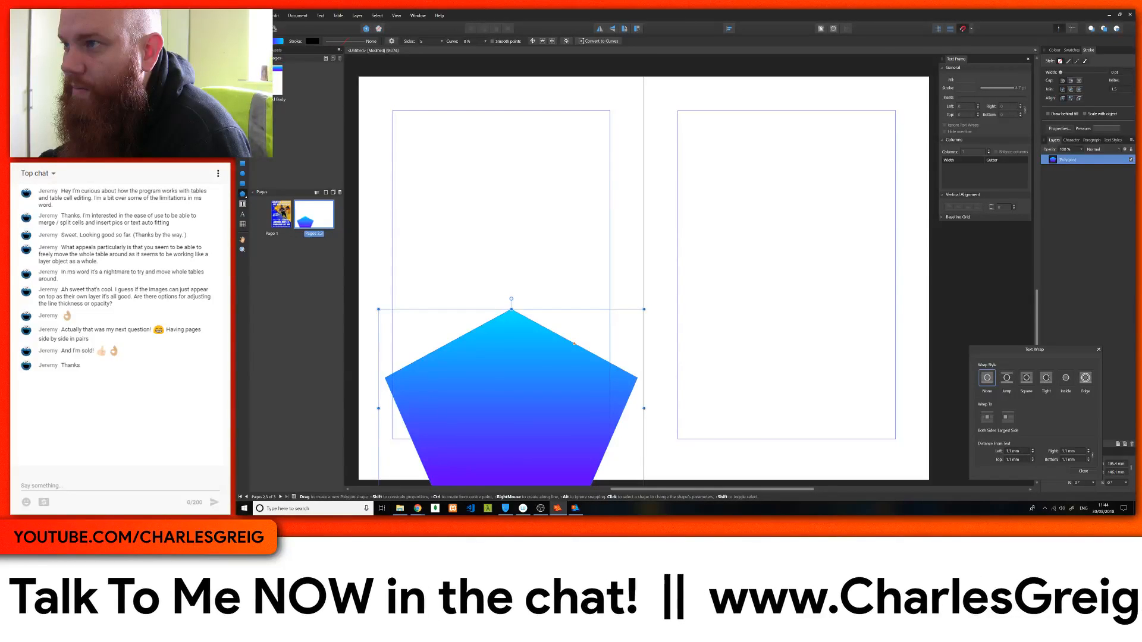
Convert the pentagon to curves, stretching its two left nodes past the page edge and its right node onto the facing page
key("v")
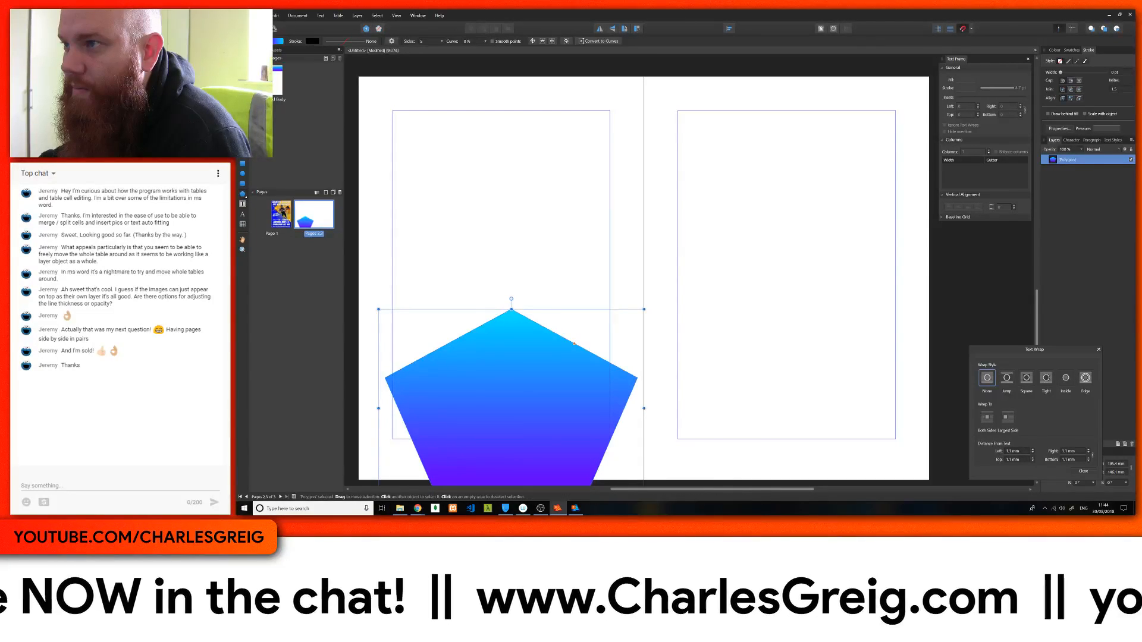
right_click(515, 383)
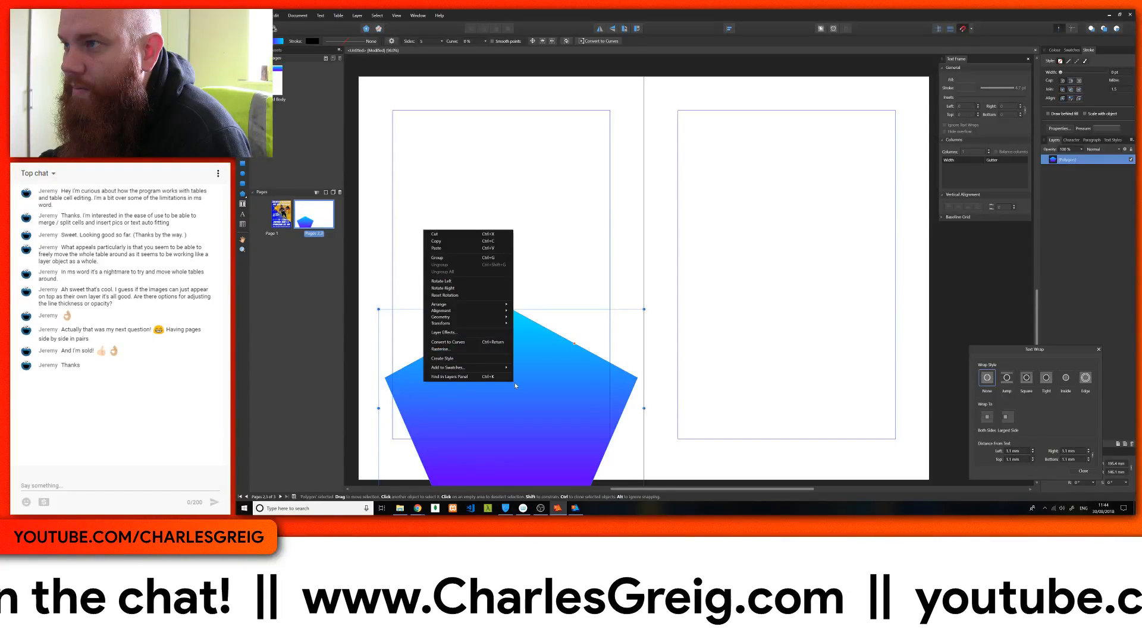
left_click(469, 342)
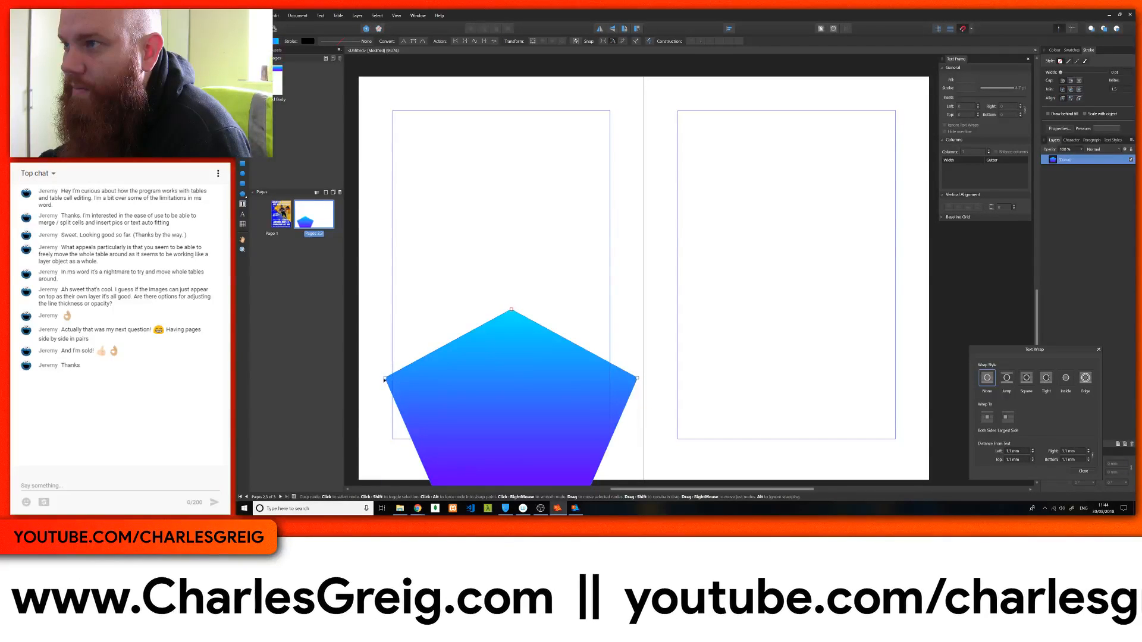
left_click_drag(386, 378, 350, 407)
scroll(458, 440, "down", 3)
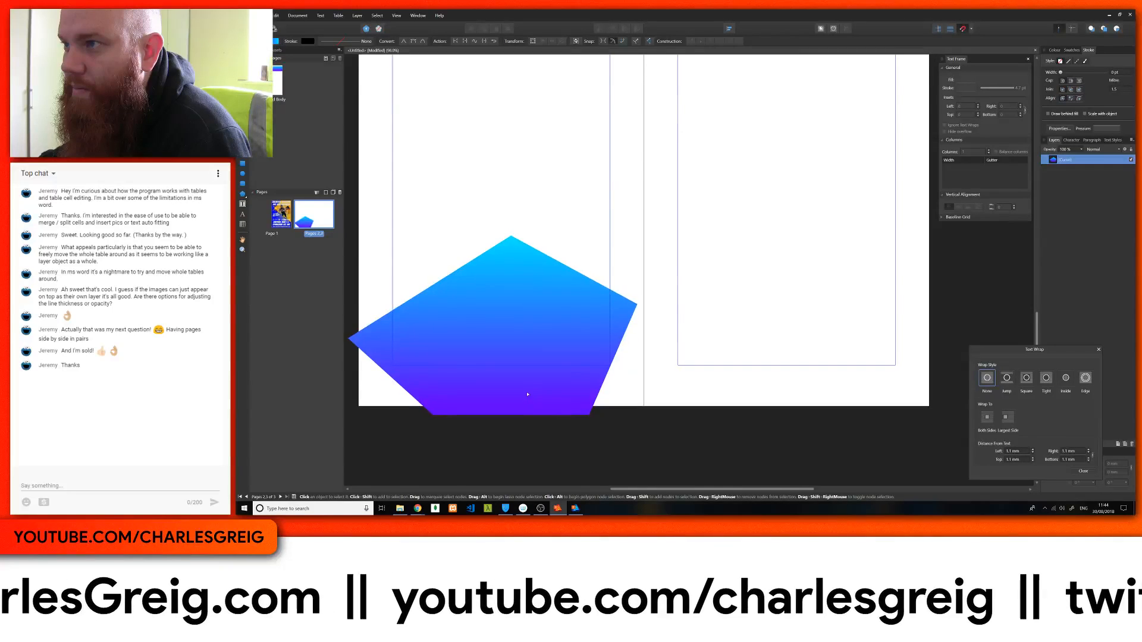
left_click_drag(433, 415, 352, 414)
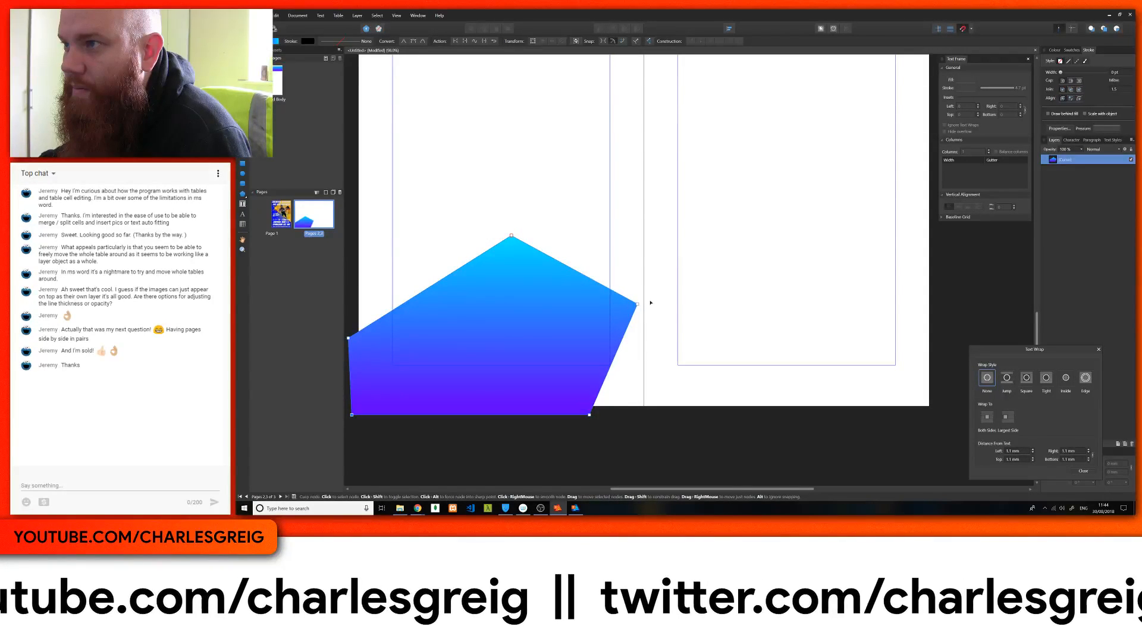
left_click_drag(637, 306, 800, 240)
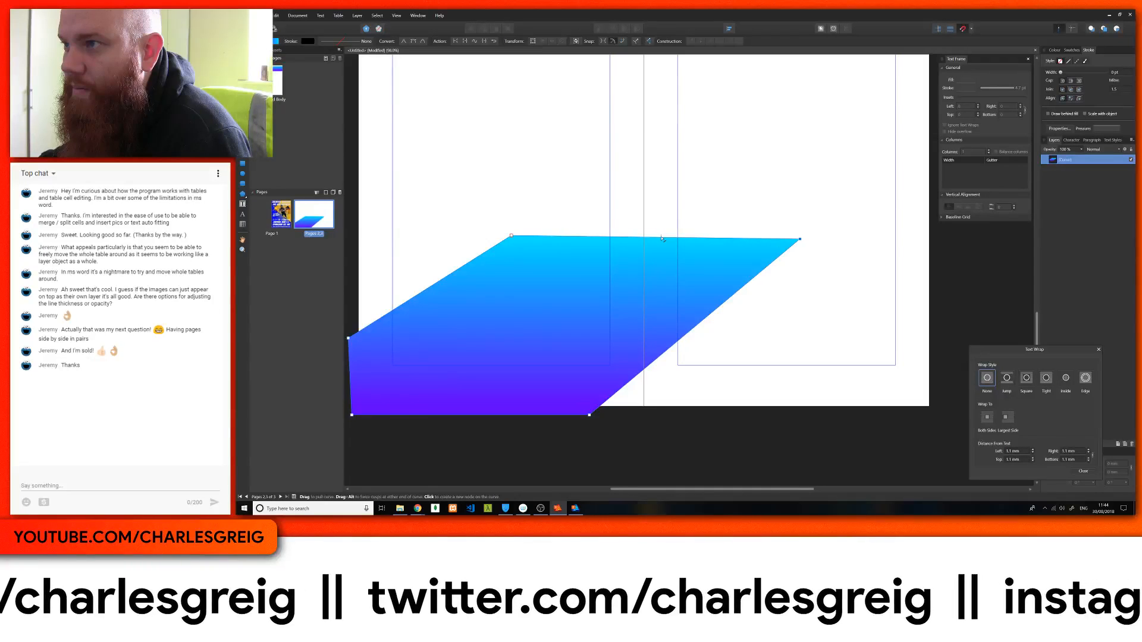
Add four nodes along the shape's upper, right and lower edges on the right page, pulling them into a jagged outline
left_click_drag(662, 237, 716, 195)
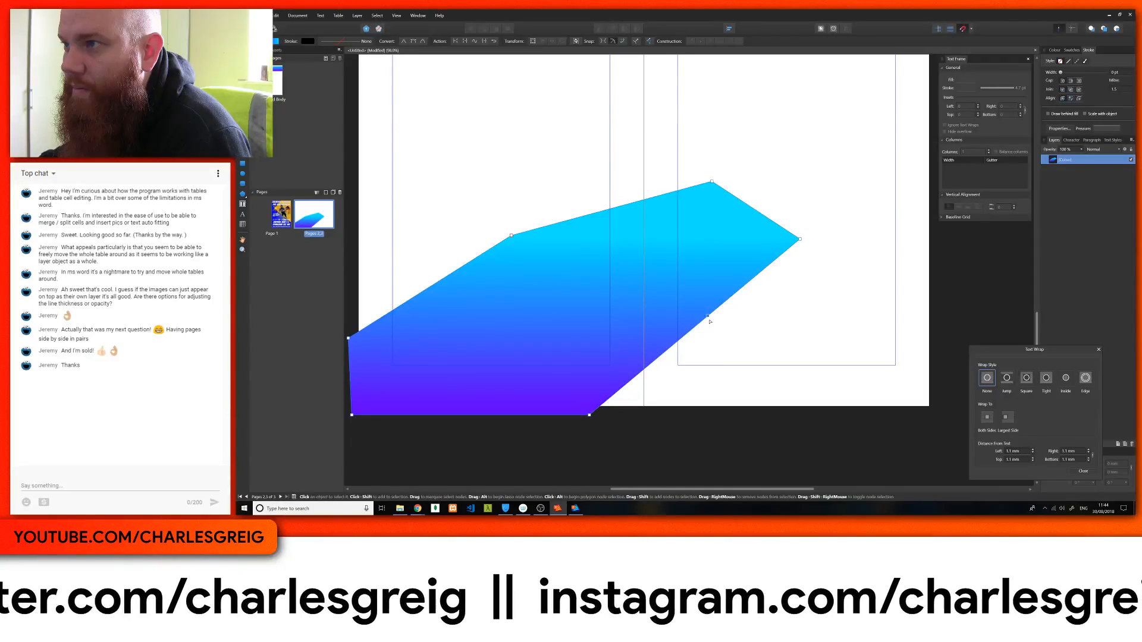
left_click_drag(709, 318, 771, 360)
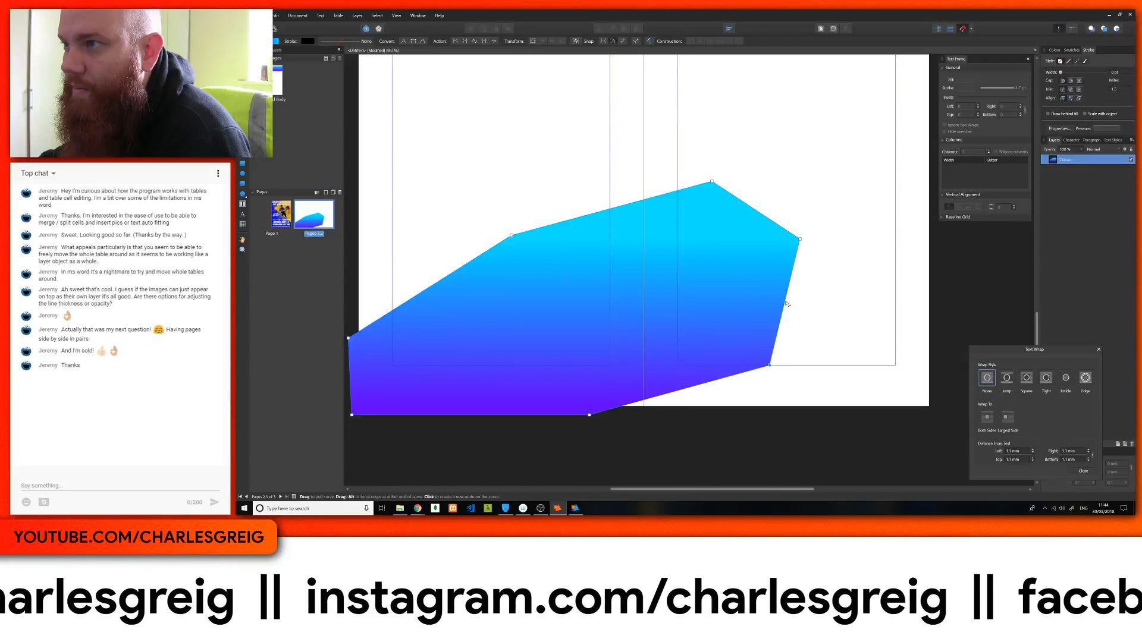
left_click_drag(786, 303, 737, 299)
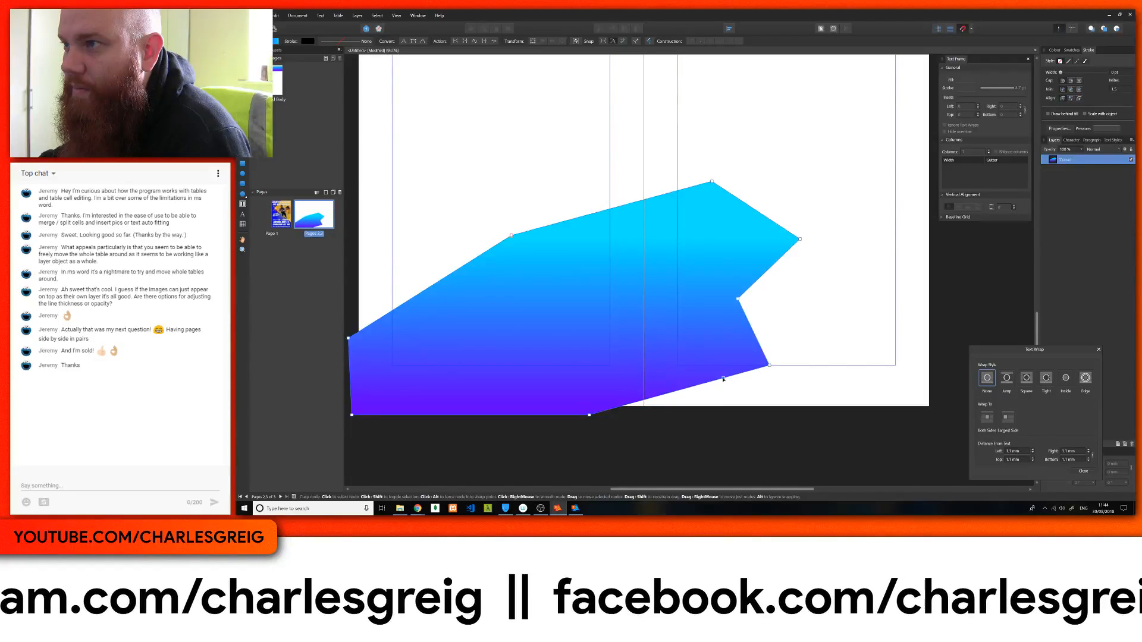
left_click_drag(727, 377, 730, 395)
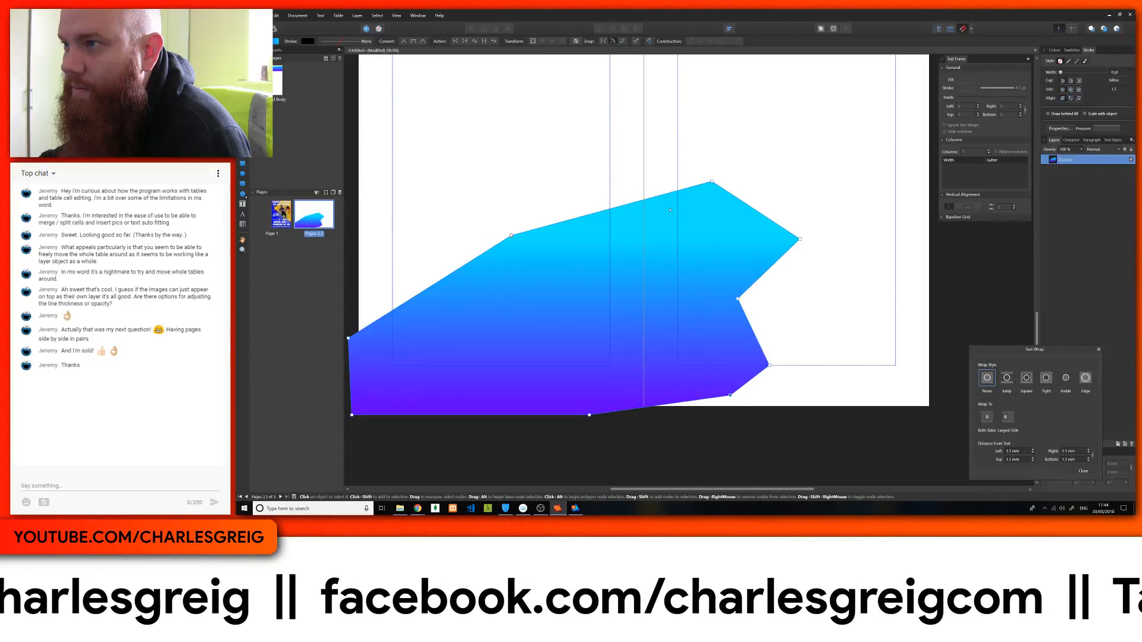
Recolour the lower stop of the shape's linear gradient from purple to deep blue
scroll(670, 210, "up", 2)
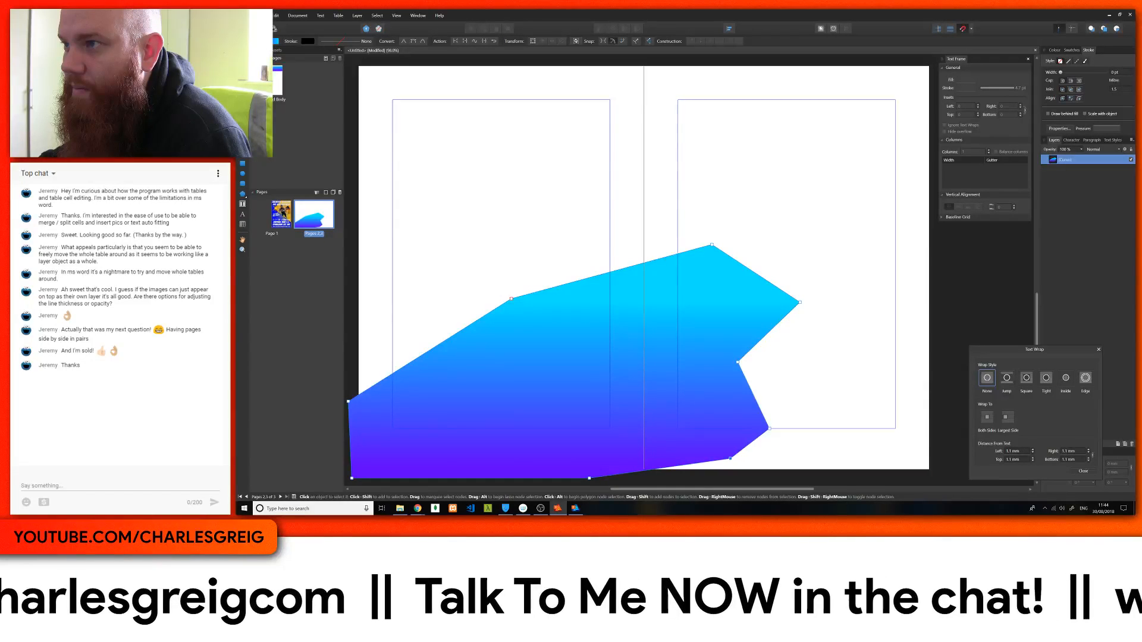
key("g")
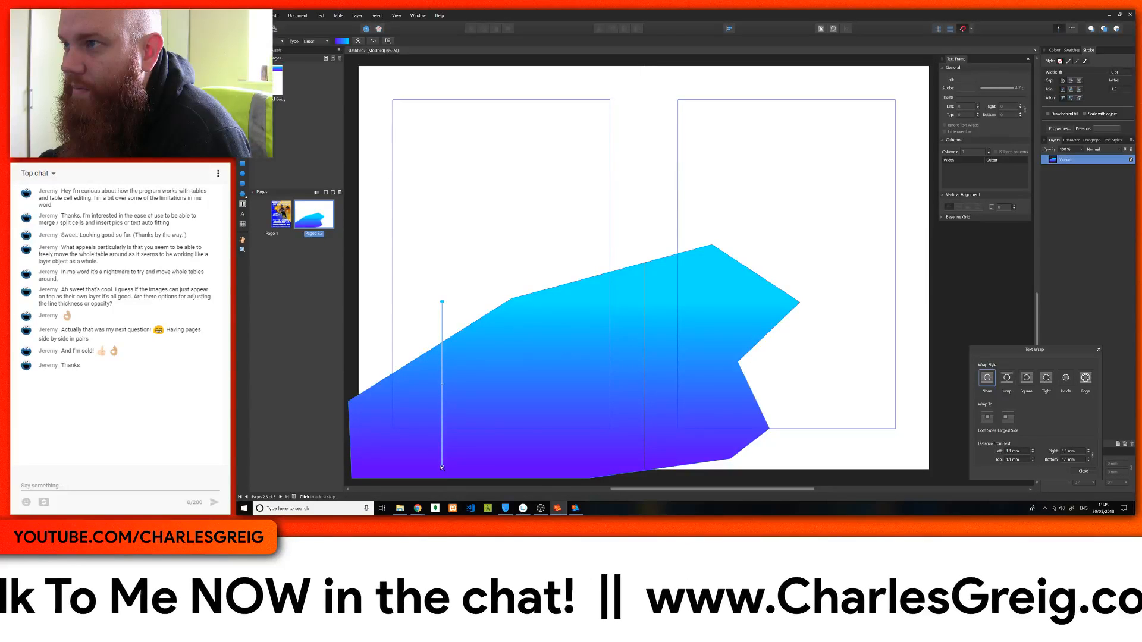
left_click_drag(442, 428, 442, 408)
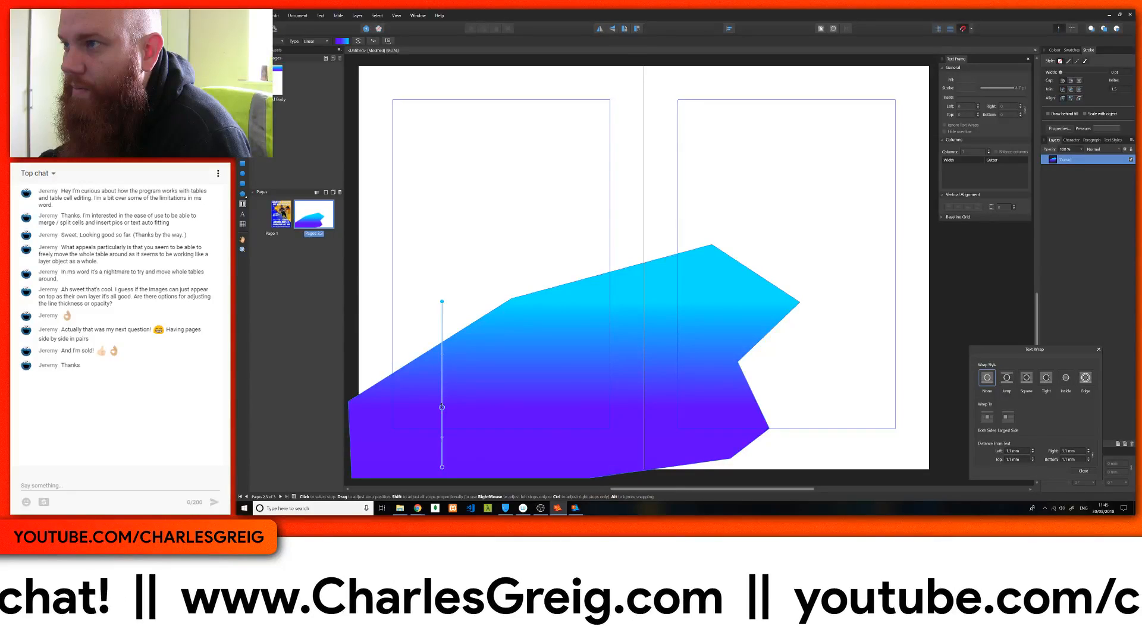
key("Delete")
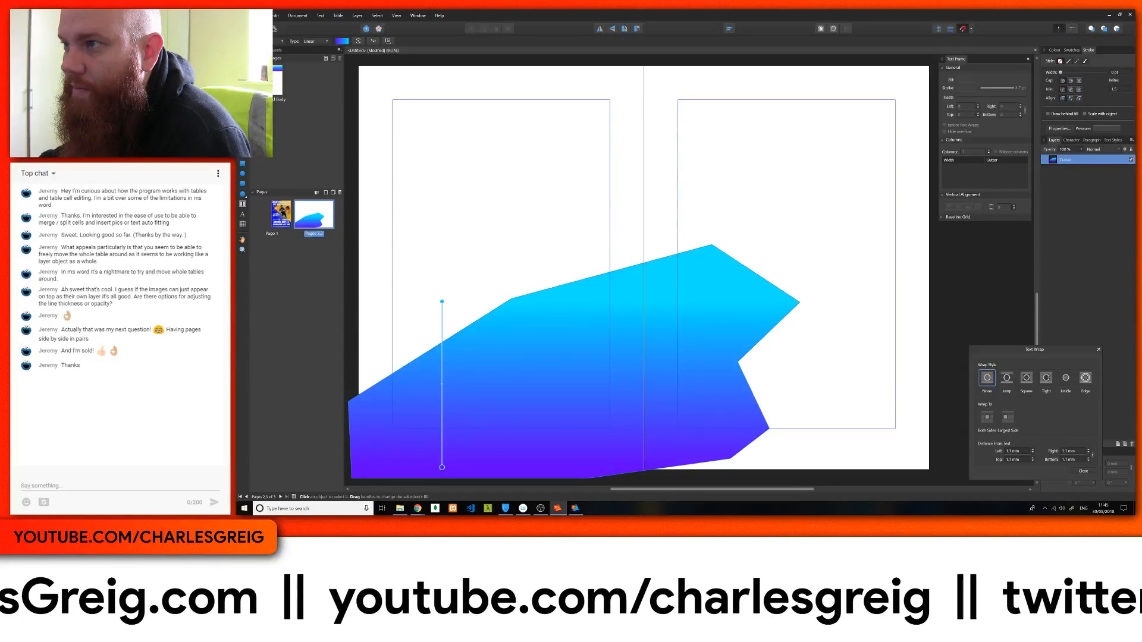
left_click(1055, 50)
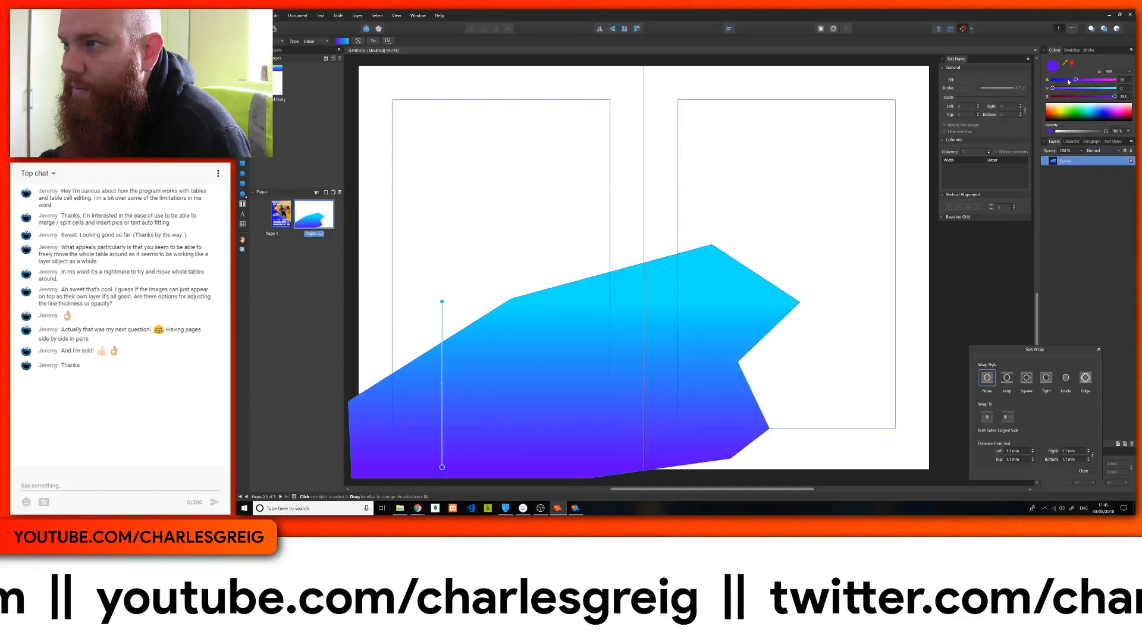
left_click_drag(1103, 117, 1104, 116)
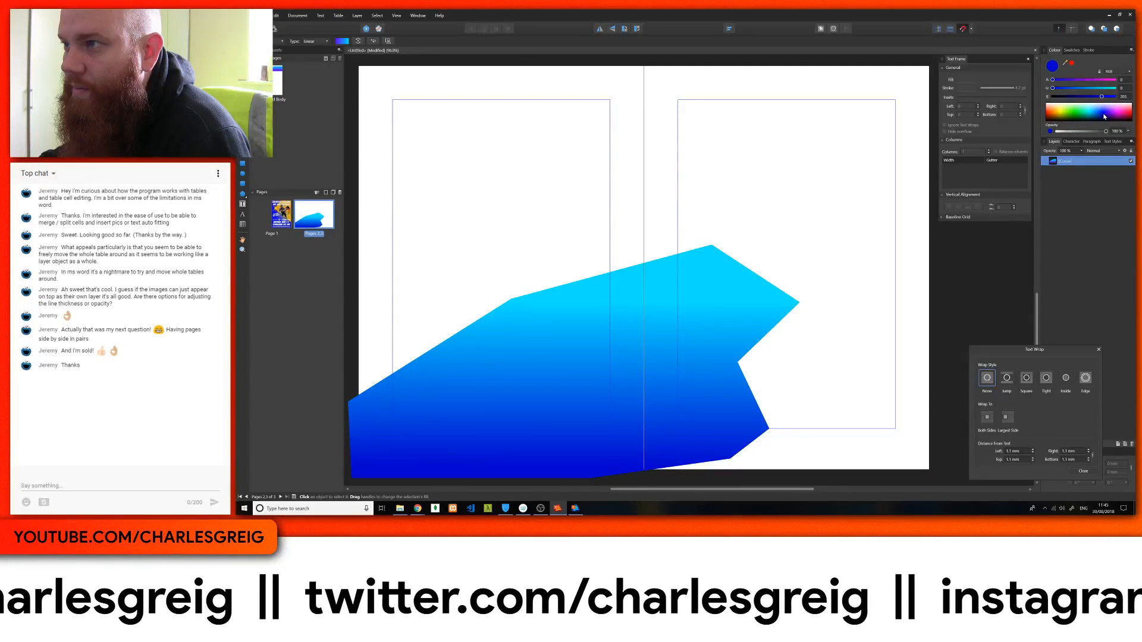
left_click(1108, 71)
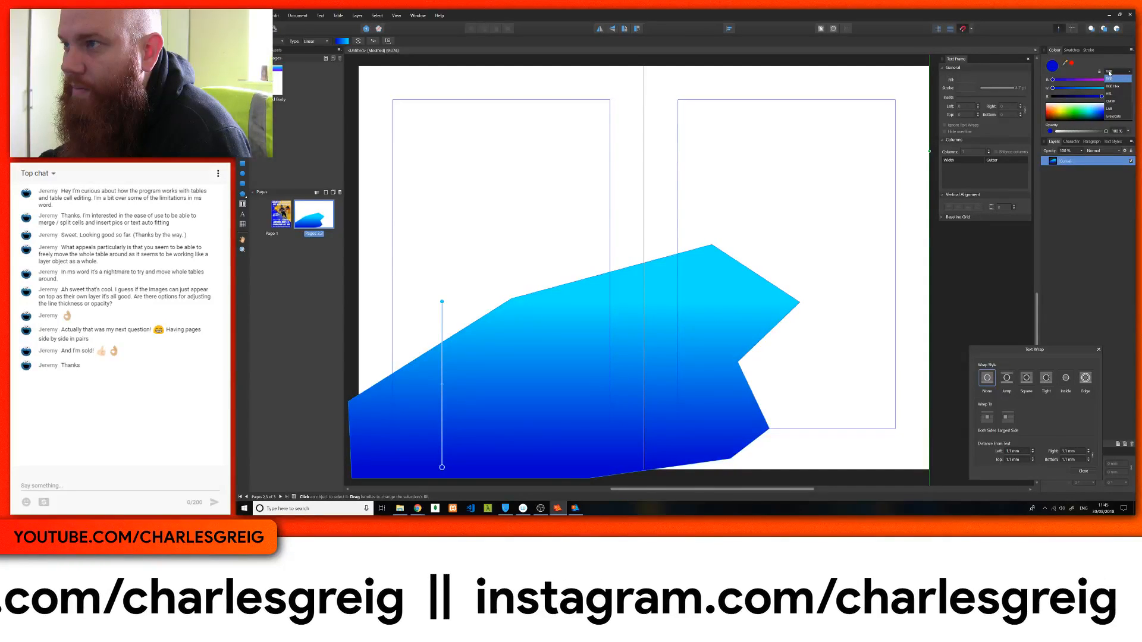
left_click(1109, 75)
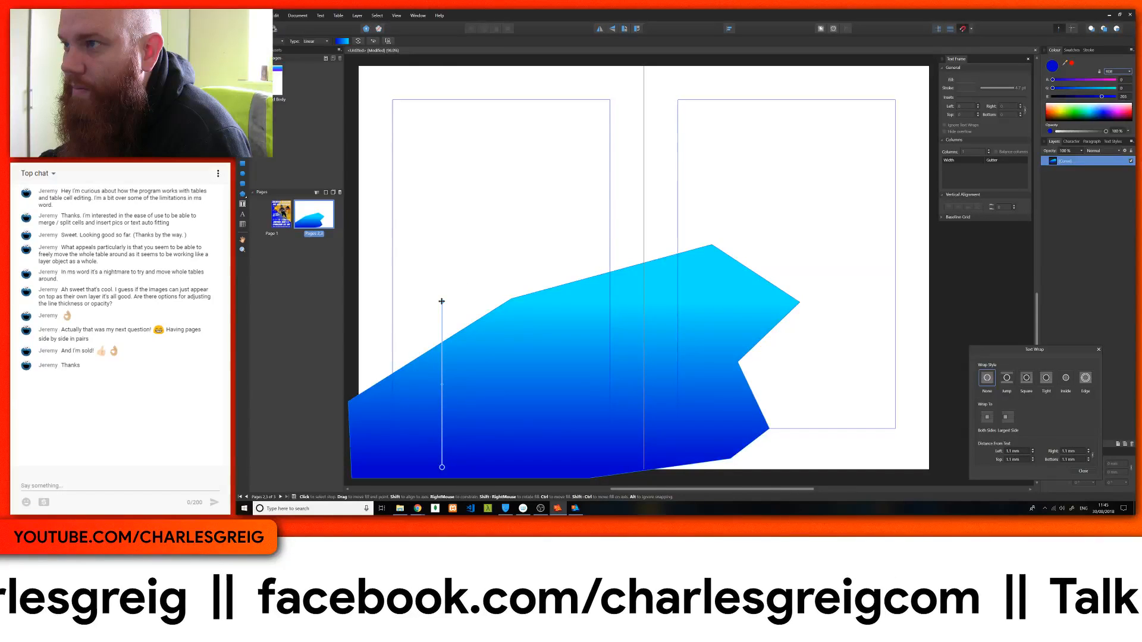
Recolour the gradient's cyan stop dark blue and rotate the gradient
left_click(441, 302)
left_click(1104, 118)
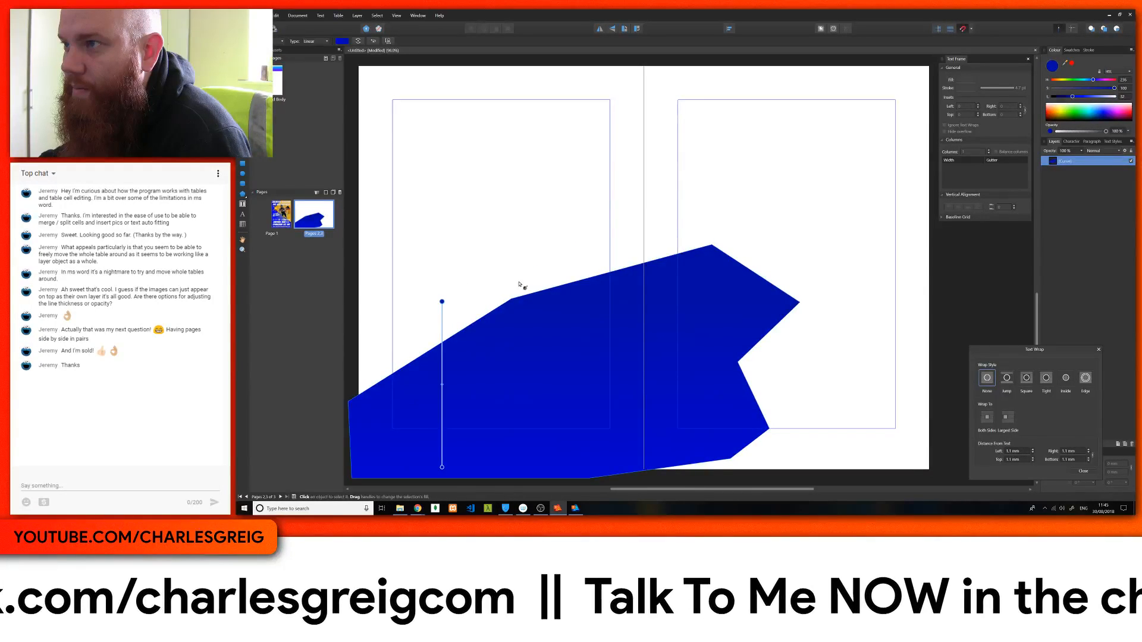
left_click(358, 41)
left_click(358, 40)
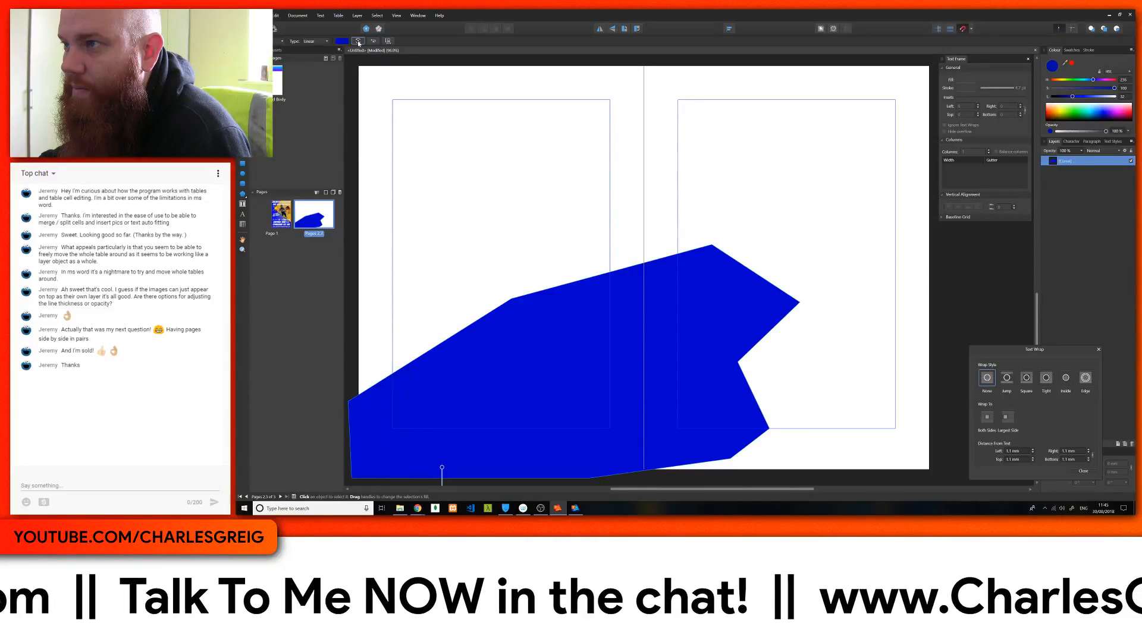
Reposition both gradient handles so the gradient runs almost vertically from above the shape to its bottom edge
left_click_drag(443, 469, 505, 264)
scroll(470, 437, "down", 5)
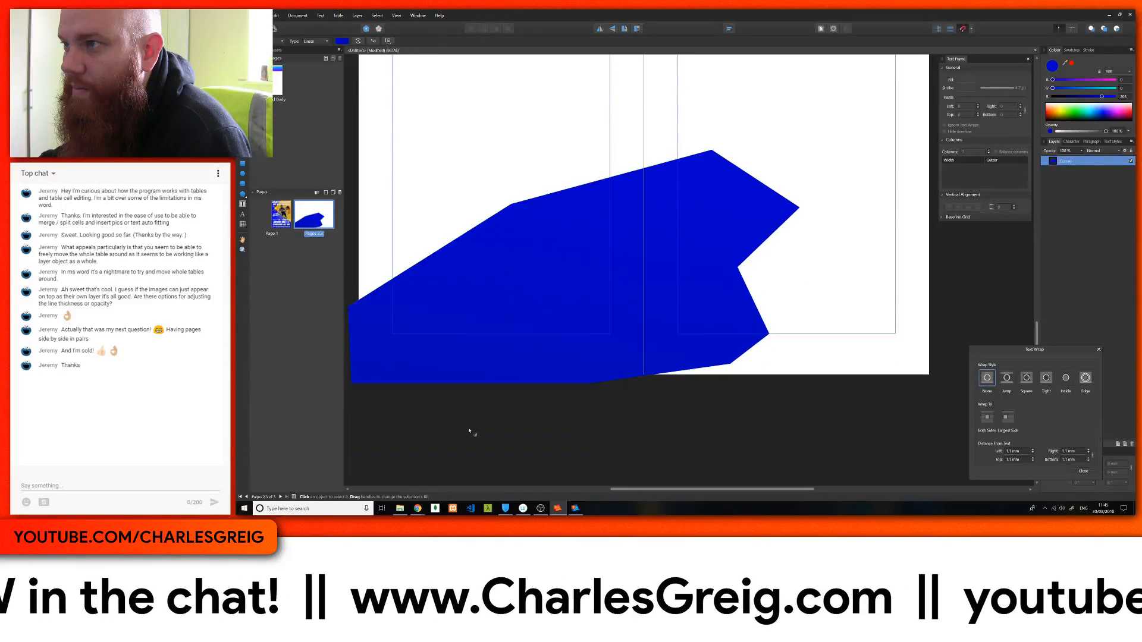
left_click_drag(442, 443, 495, 276)
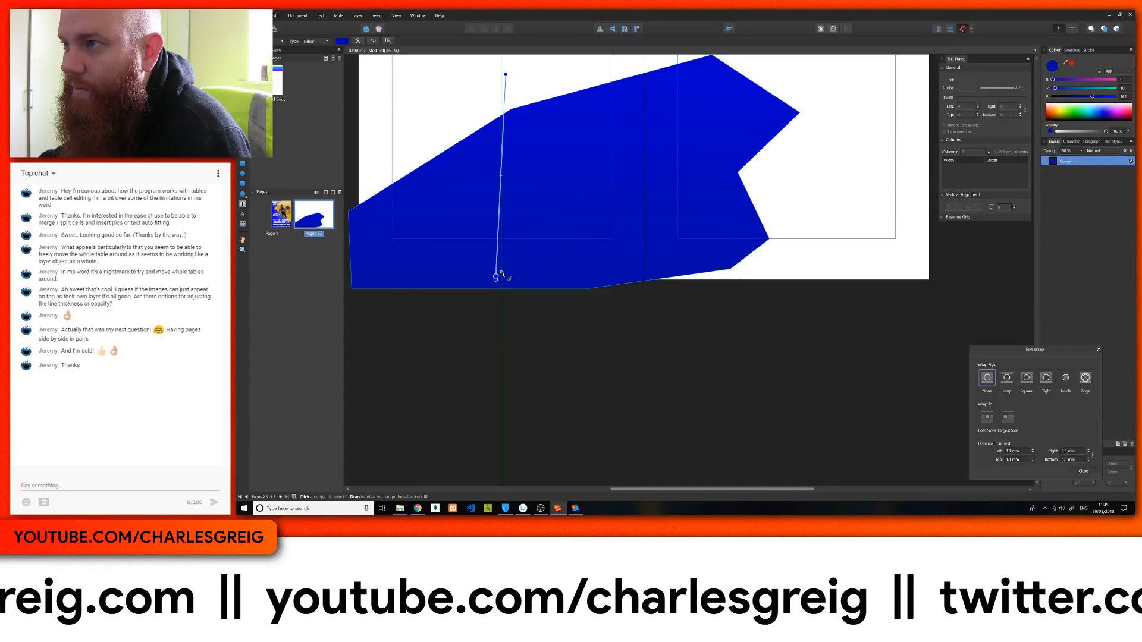
Set the gradient's lower stop to bright blue and move the upper handle to the shape's top peak on the right page
left_click(497, 278)
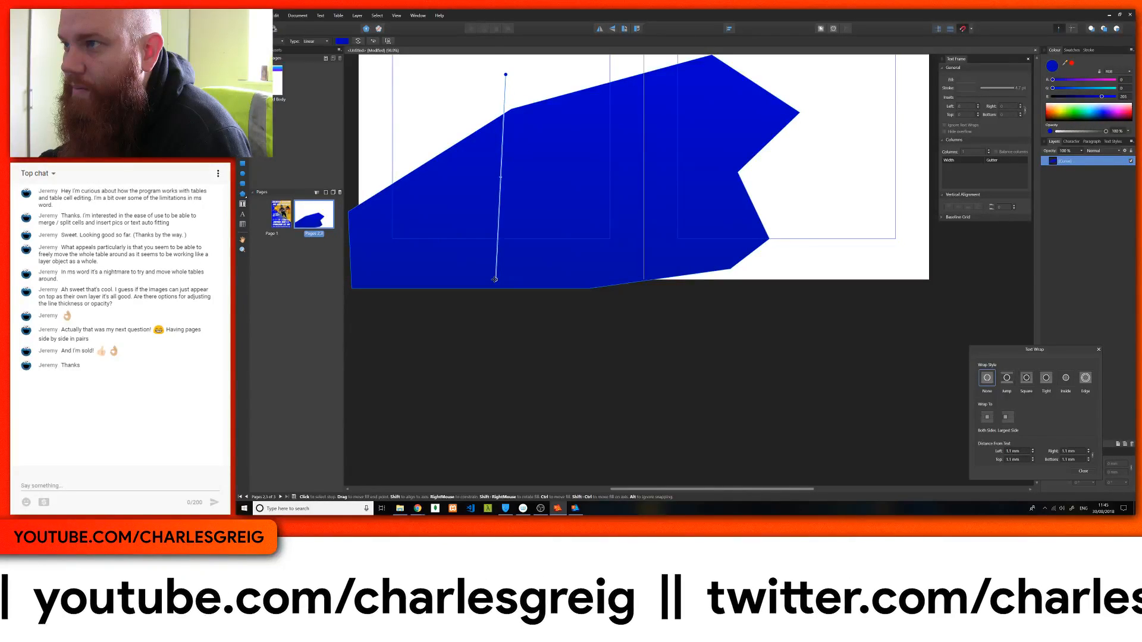
left_click(495, 279)
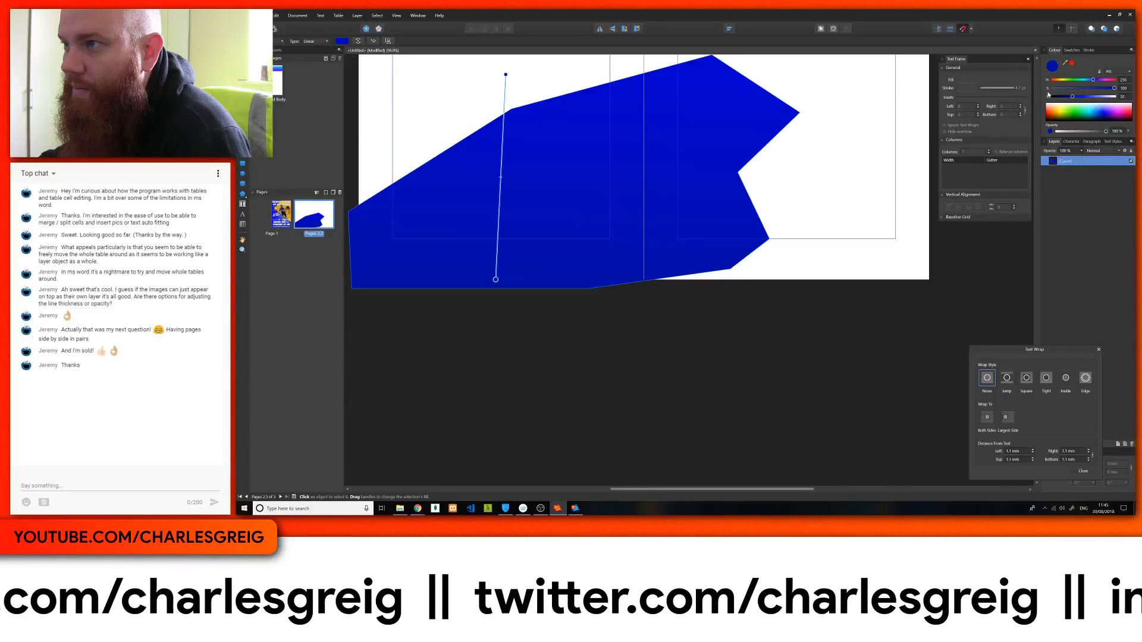
left_click_drag(1097, 112, 1103, 114)
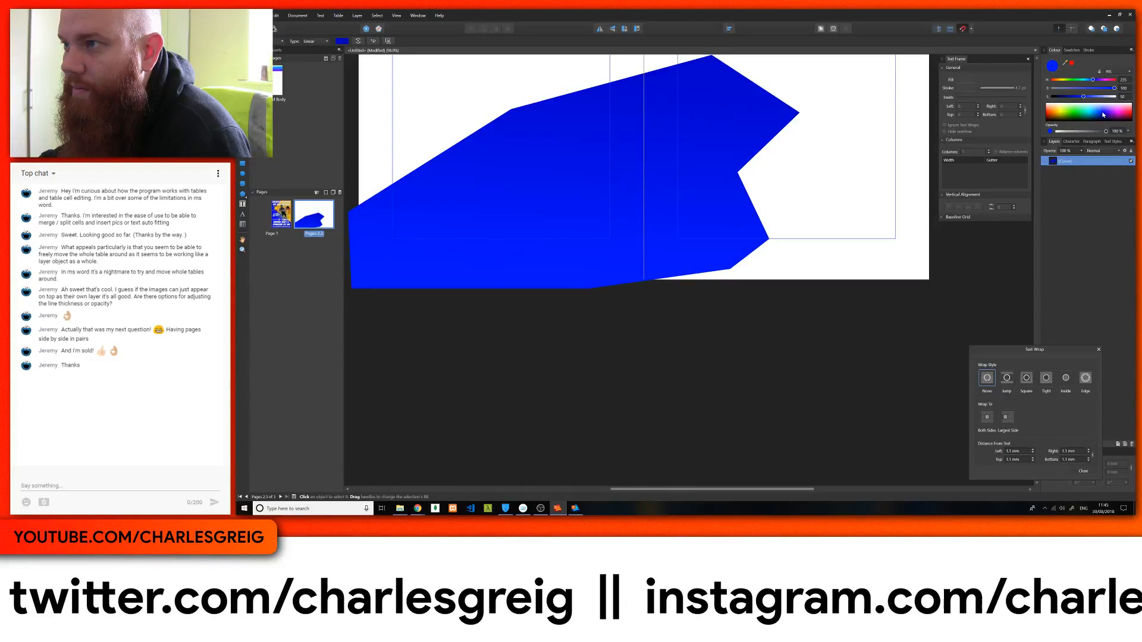
scroll(669, 224, "up", 2)
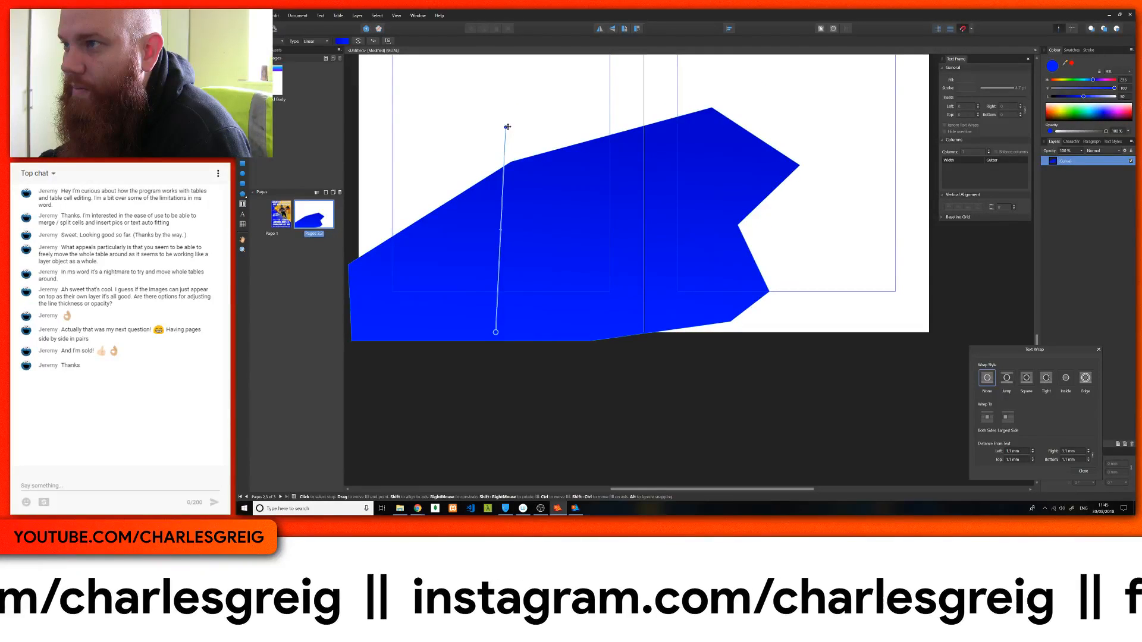
left_click_drag(507, 127, 707, 128)
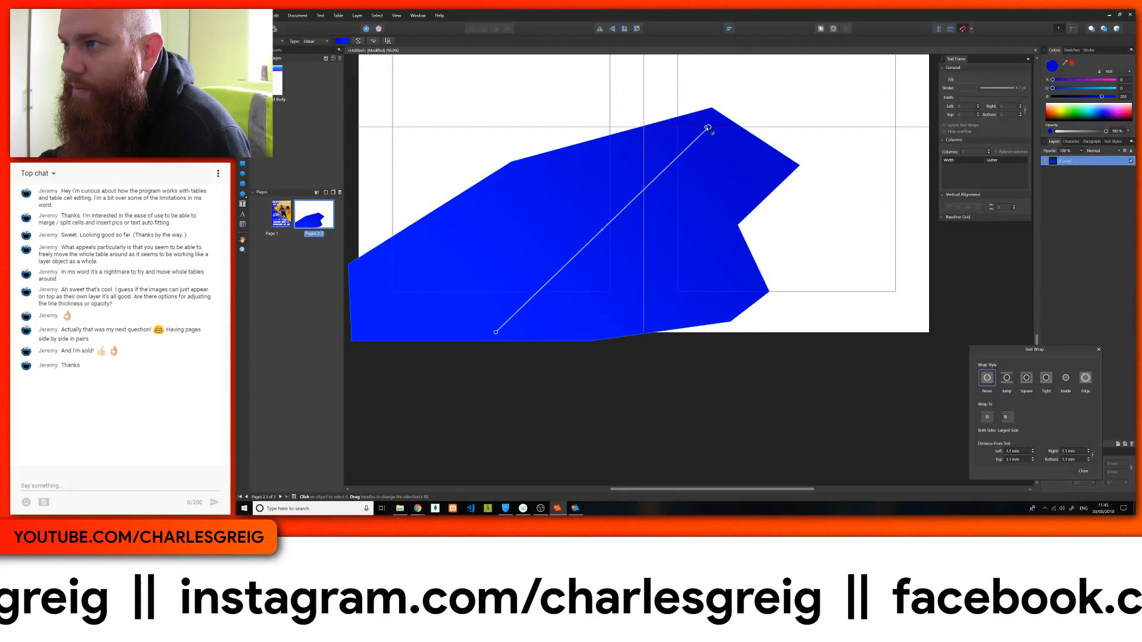
Reduce the blue shape layer's opacity to 62%
scroll(705, 130, "up", 5)
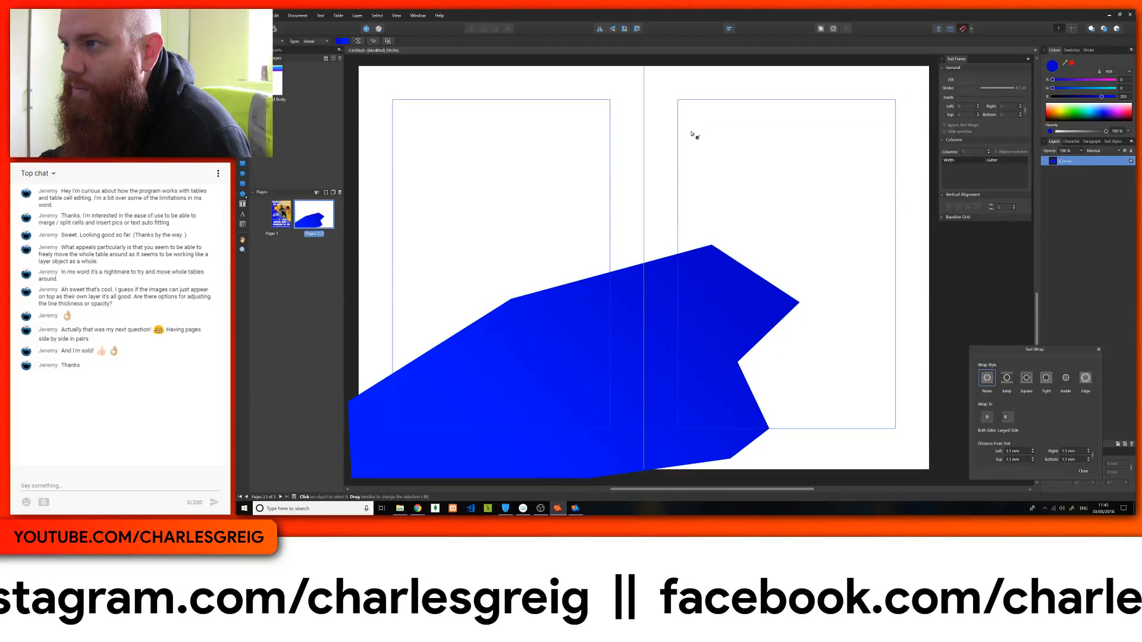
left_click(1080, 151)
mouse_move(1082, 159)
left_mouse_down()
mouse_move(1054, 160)
mouse_move(1063, 159)
left_mouse_up()
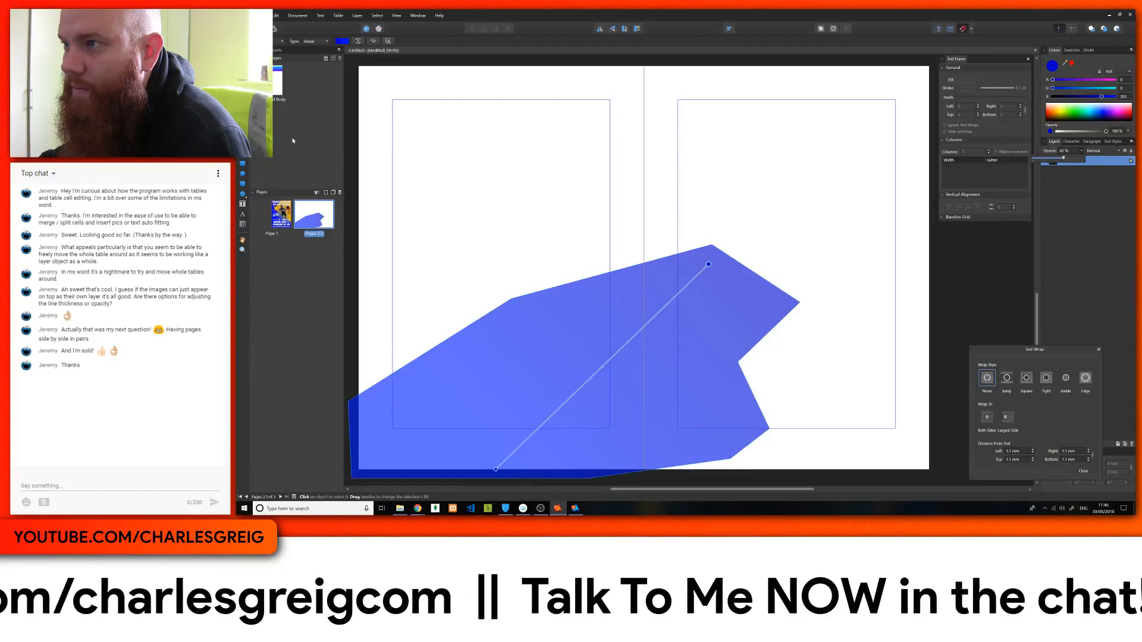
Add a large artistic text title at the top of the left page reading "Colchester G"
left_click(242, 174)
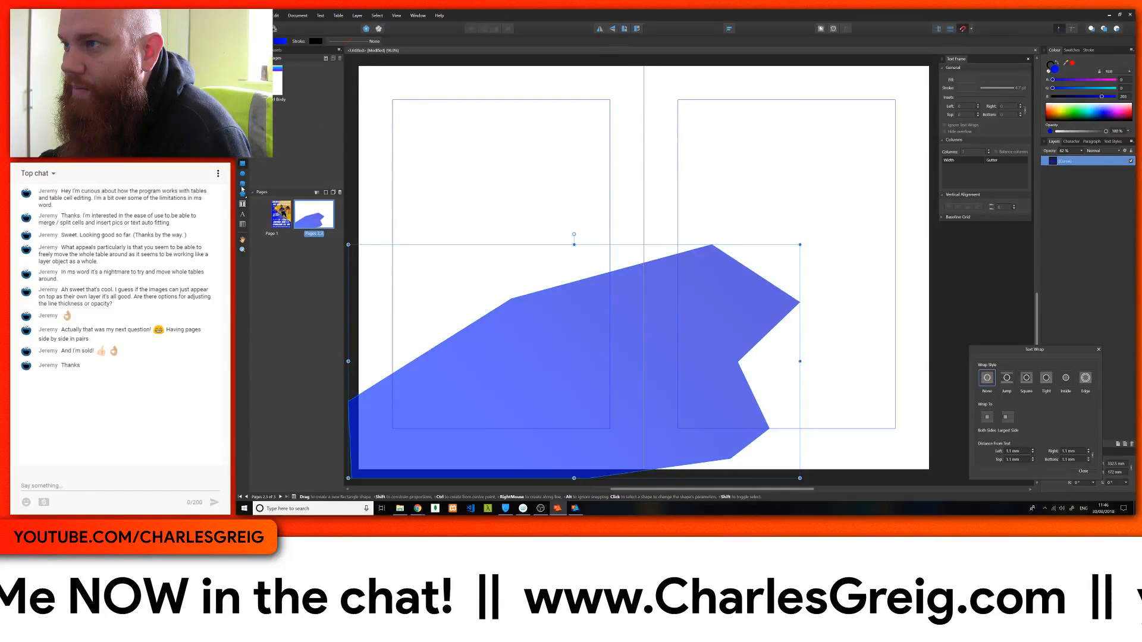
left_click(243, 215)
left_click_drag(364, 83, 533, 139)
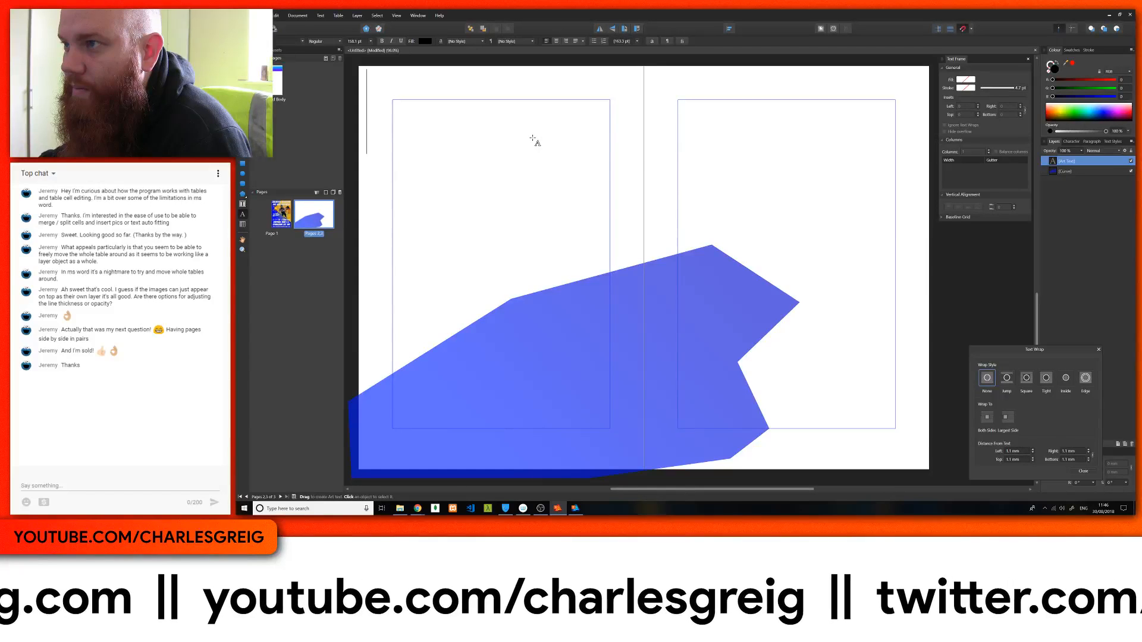
type("Co")
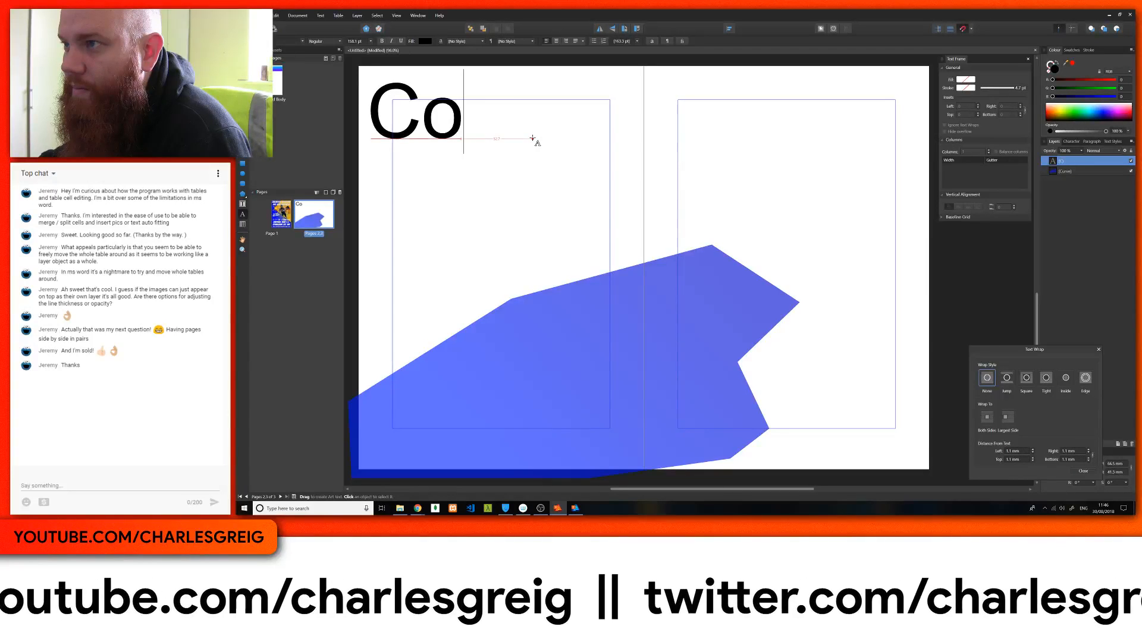
type("lchester")
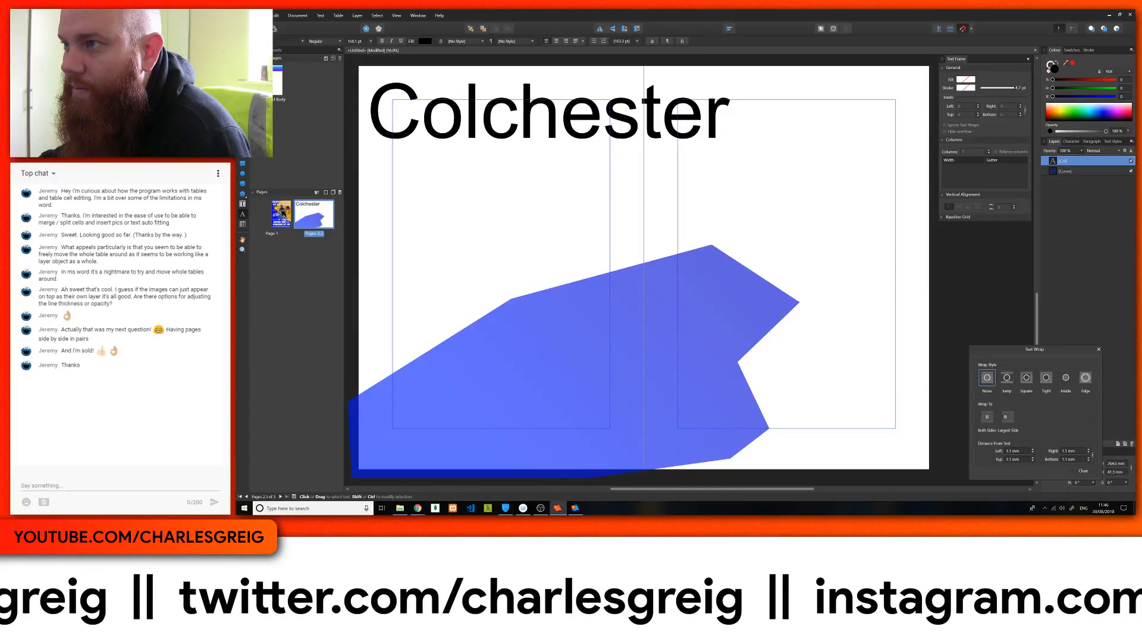
type(" G")
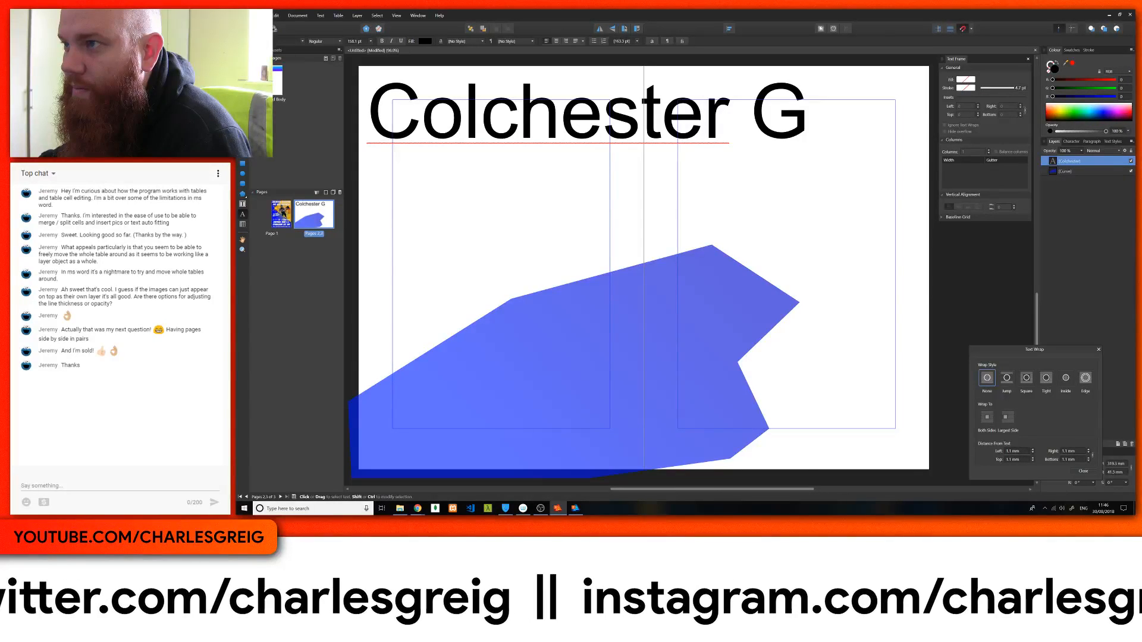
Delete the title text back to its initial capital C
key("BackSpace")
key("BackSpace")
key("BackSpace")
key("BackSpace")
key("BackSpace")
key("BackSpace")
key("BackSpace")
key("BackSpace")
key("BackSpace")
key("BackSpace")
key("BackSpace")
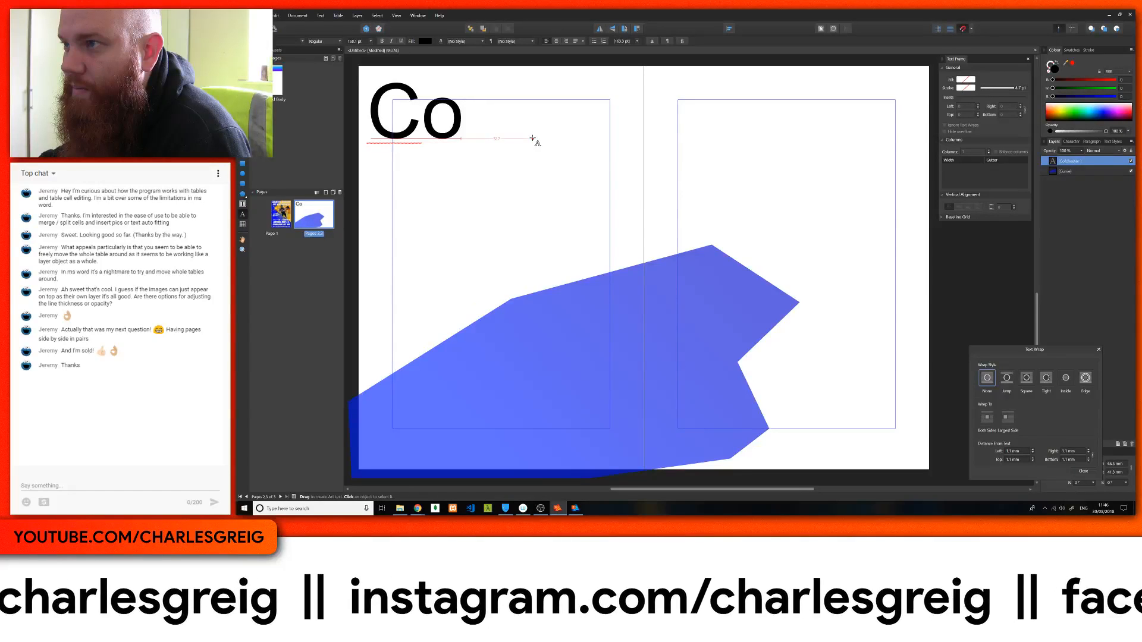
key("Escape")
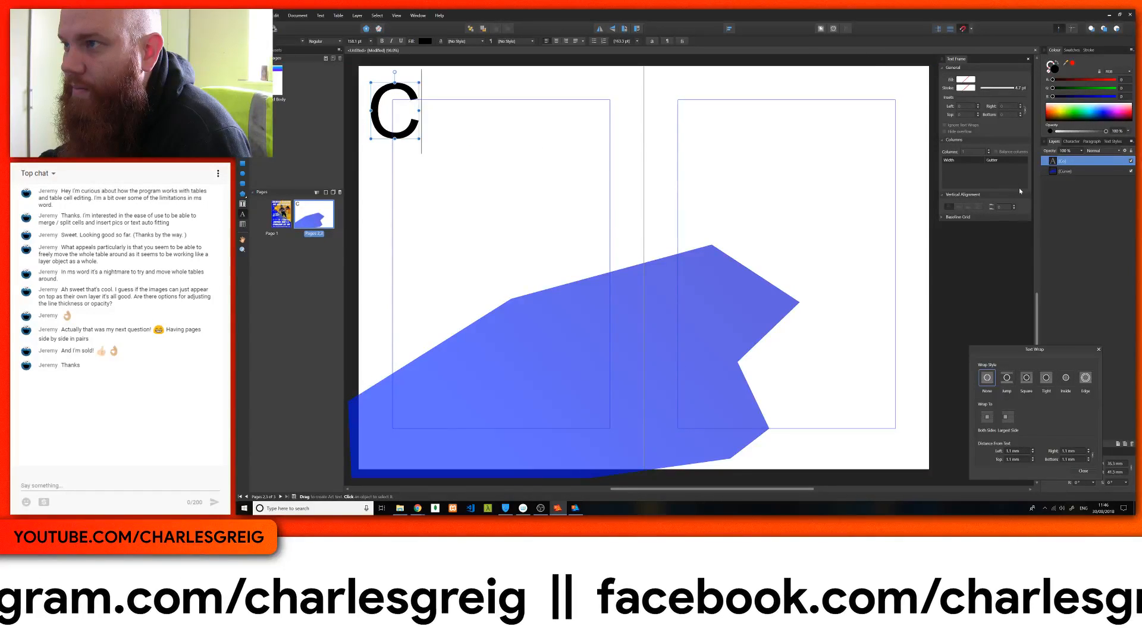
Try to change the title's font to Plakette 4 SF and choose its style
left_click(1071, 141)
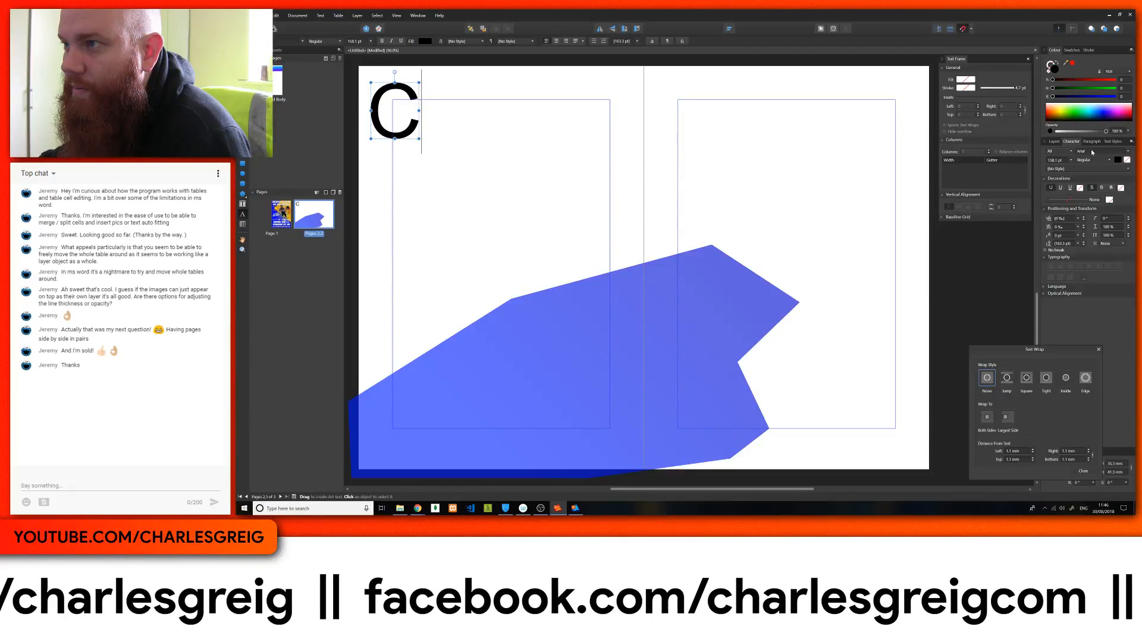
left_click(1088, 151)
scroll(1024, 244, "down", 20)
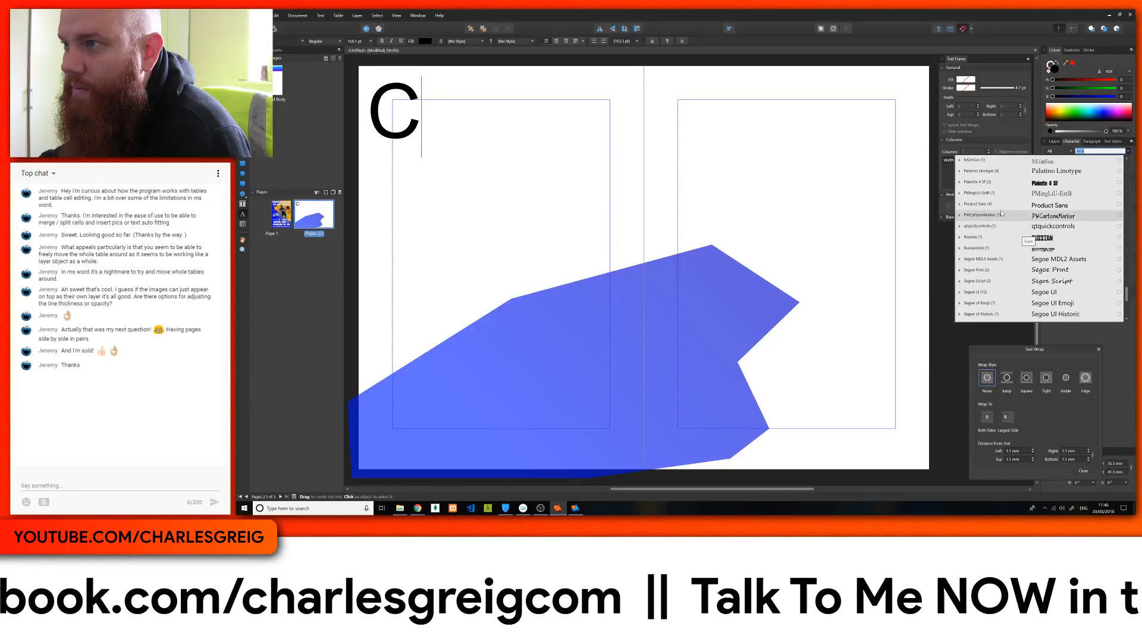
left_click(999, 185)
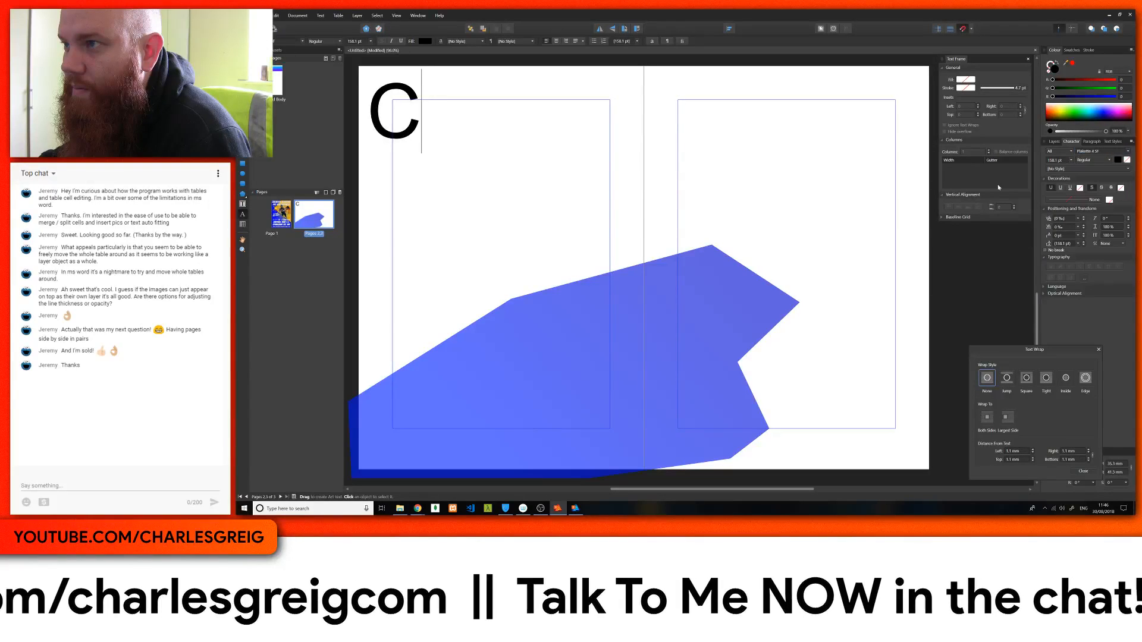
left_click(1088, 160)
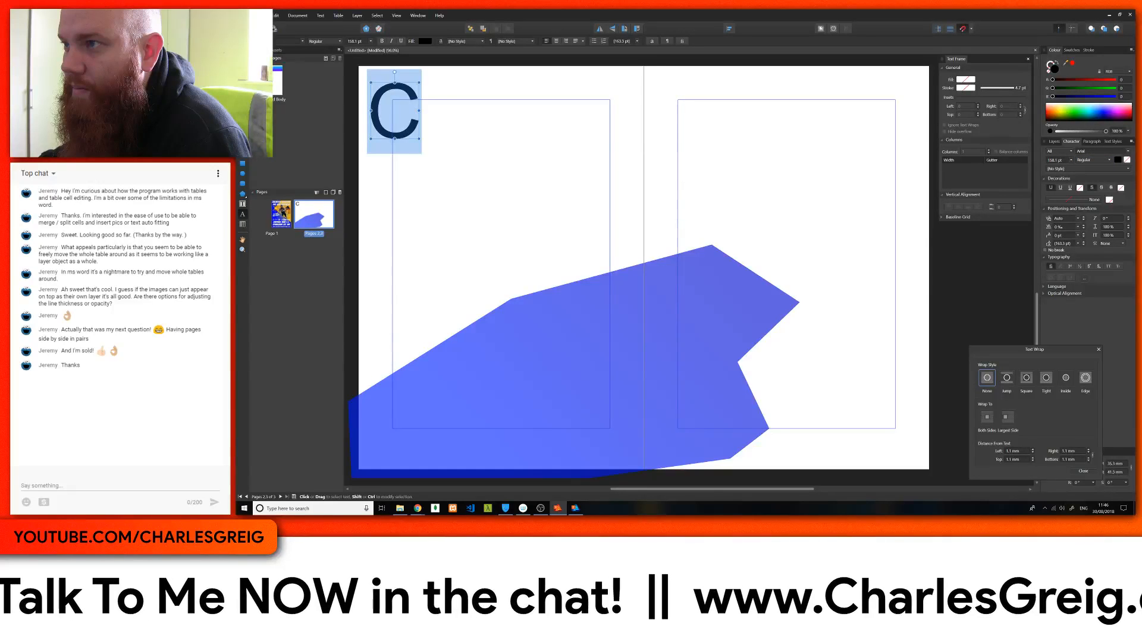
Select the letter C and set it in the Plakette 4 SF font with the Italic style
key("ctrl+a")
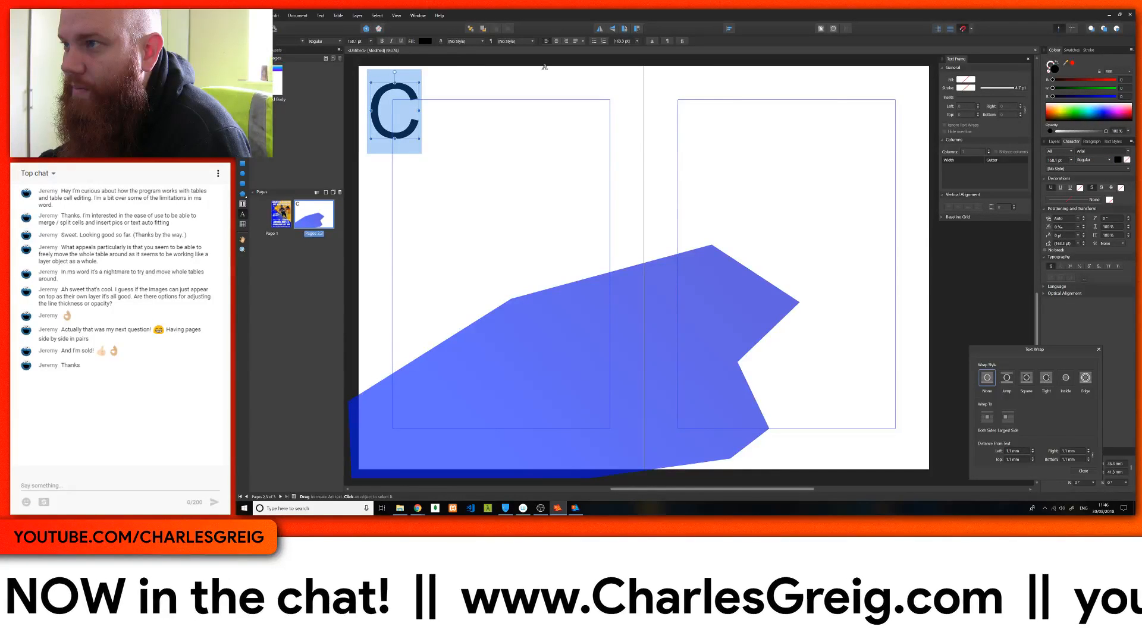
left_click(302, 41)
scroll(285, 143, "down", 10)
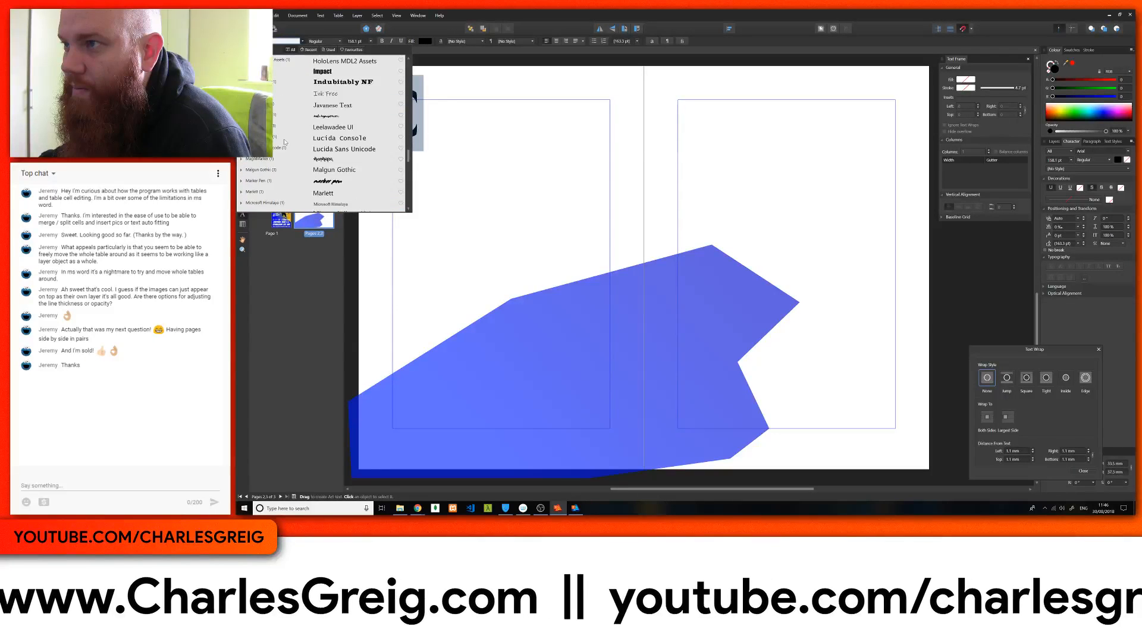
scroll(285, 142, "down", 10)
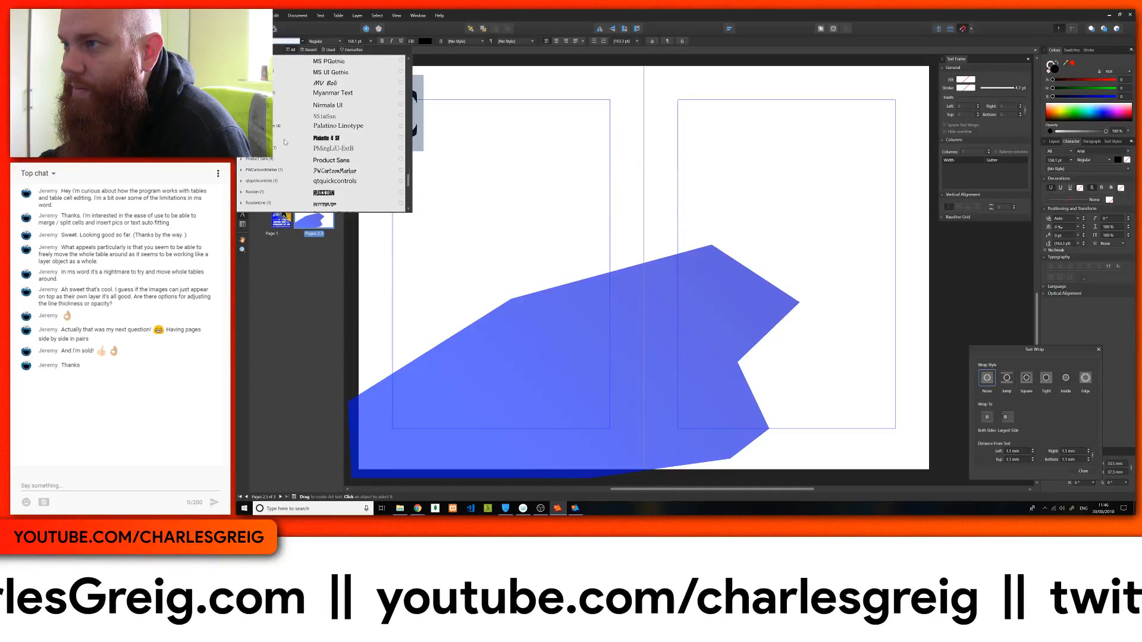
scroll(284, 137, "down", 2)
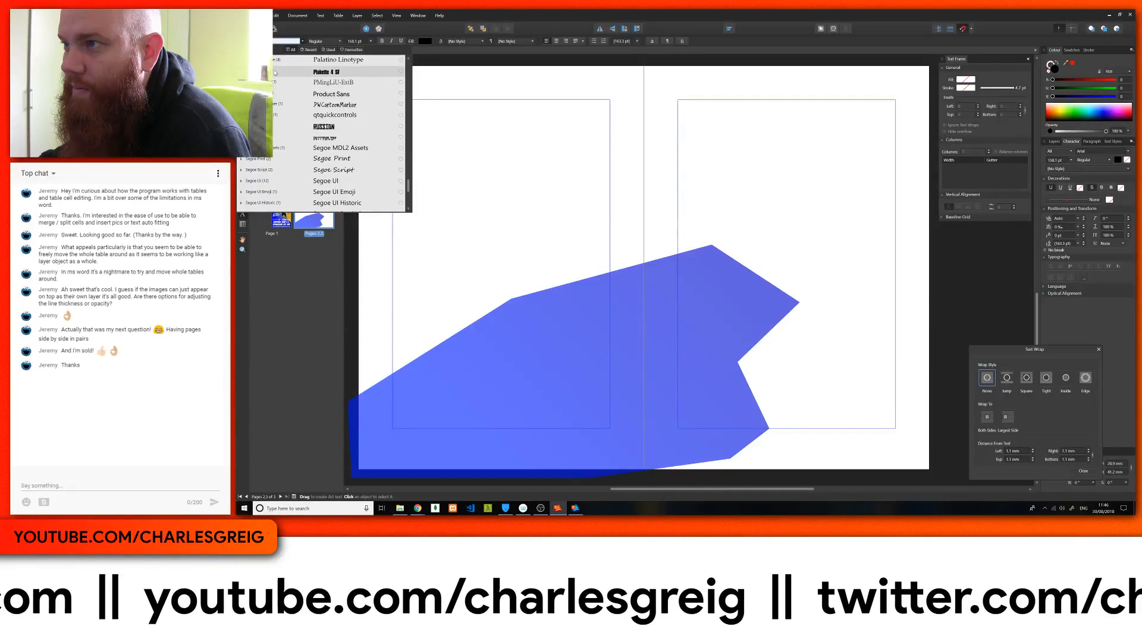
left_click(275, 72)
left_click(333, 39)
left_click(317, 58)
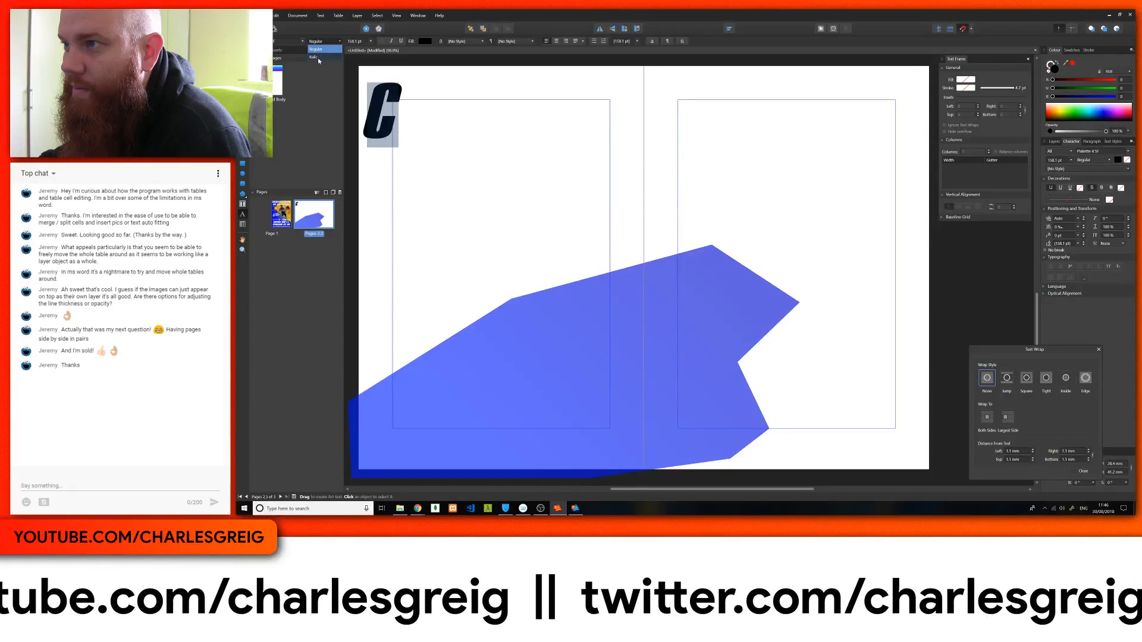
Complete the title as "COLCHESTER GLADIATORS" and scale it to 71.6 pt across the top of the left page
left_click(398, 143)
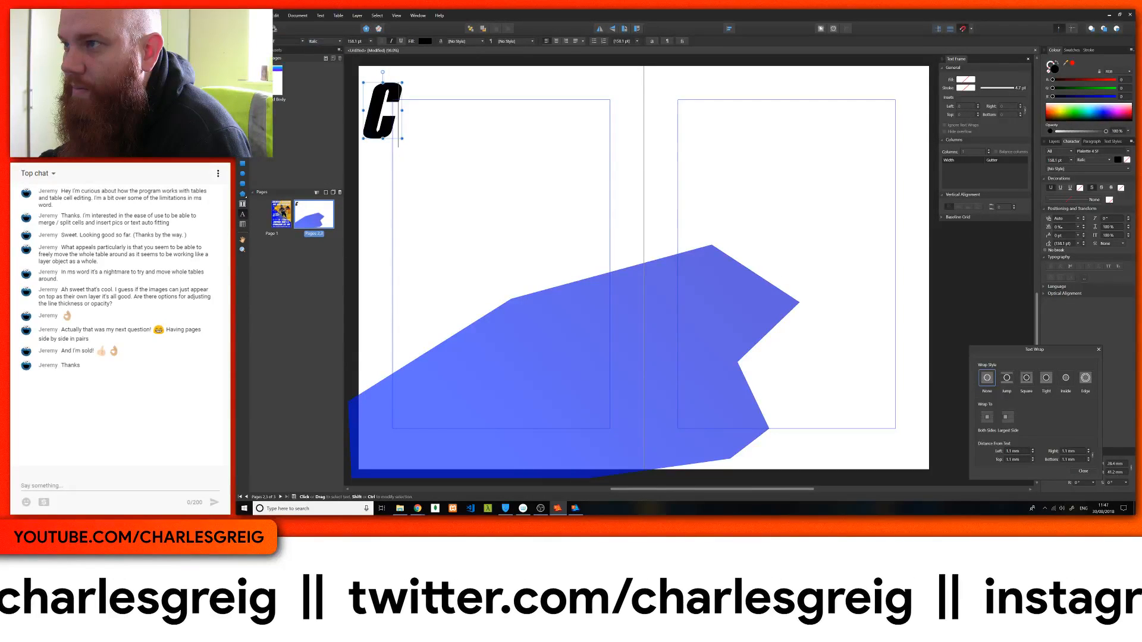
type("OLCHE")
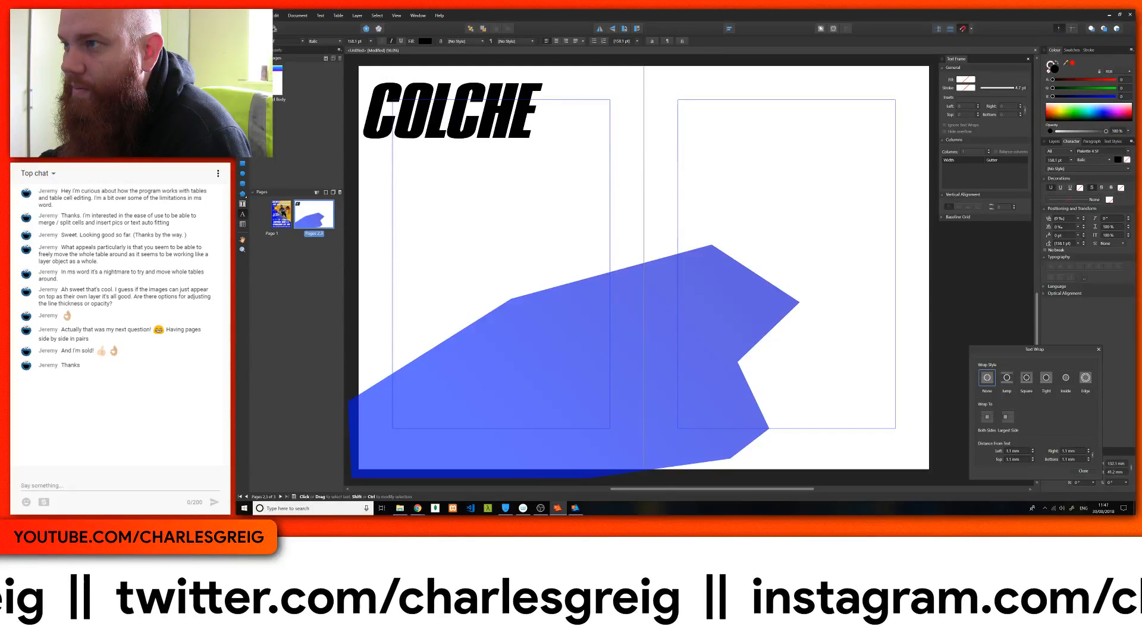
type("STER GLADIATORS")
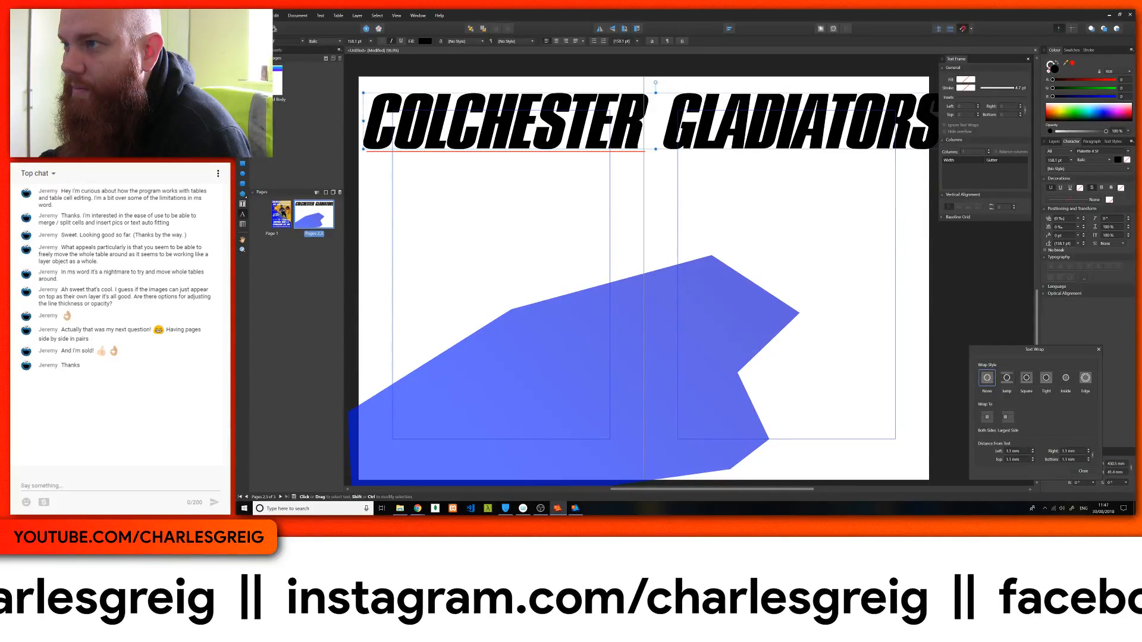
left_click_drag(363, 121, 418, 117)
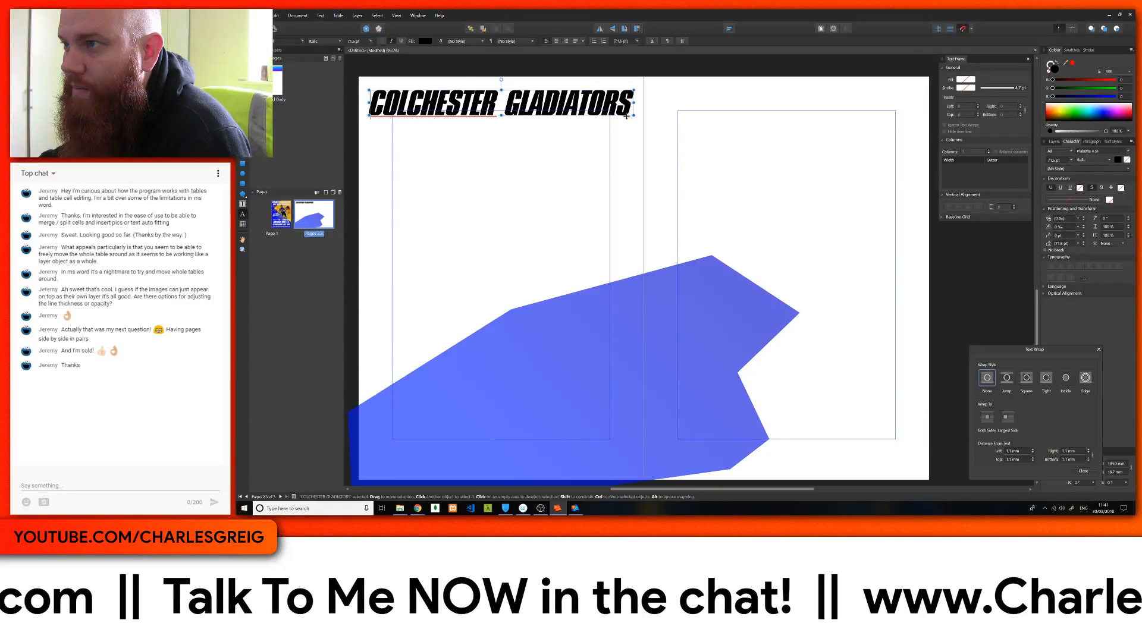
left_click_drag(628, 115, 628, 115)
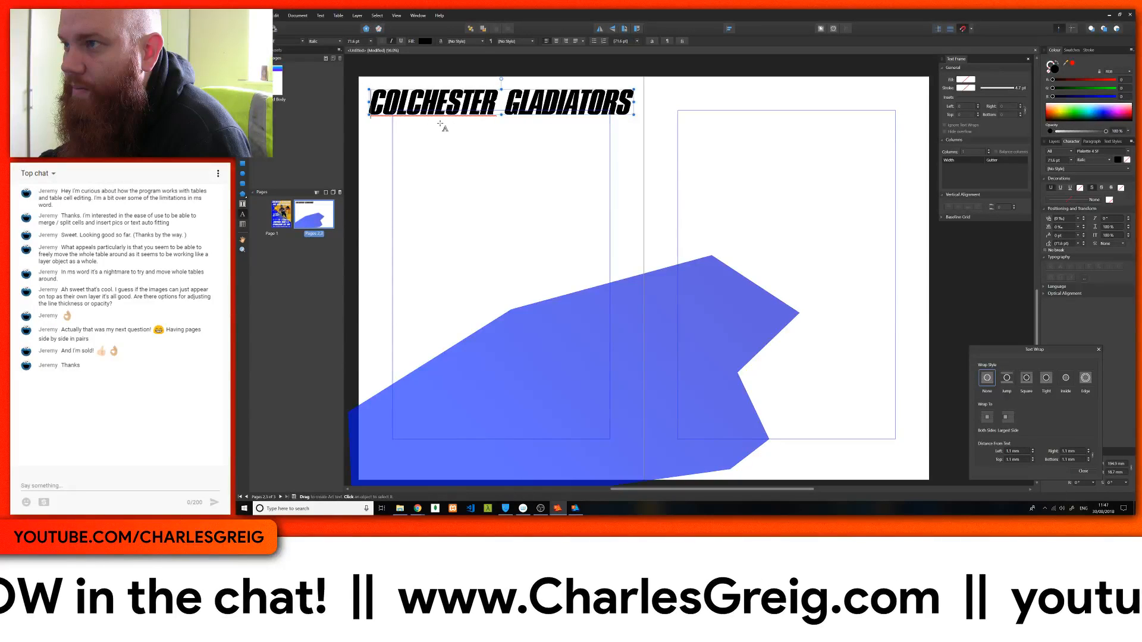
Recolour the whole "COLCHESTER GLADIATORS" title golden yellow
triple_click(652, 111)
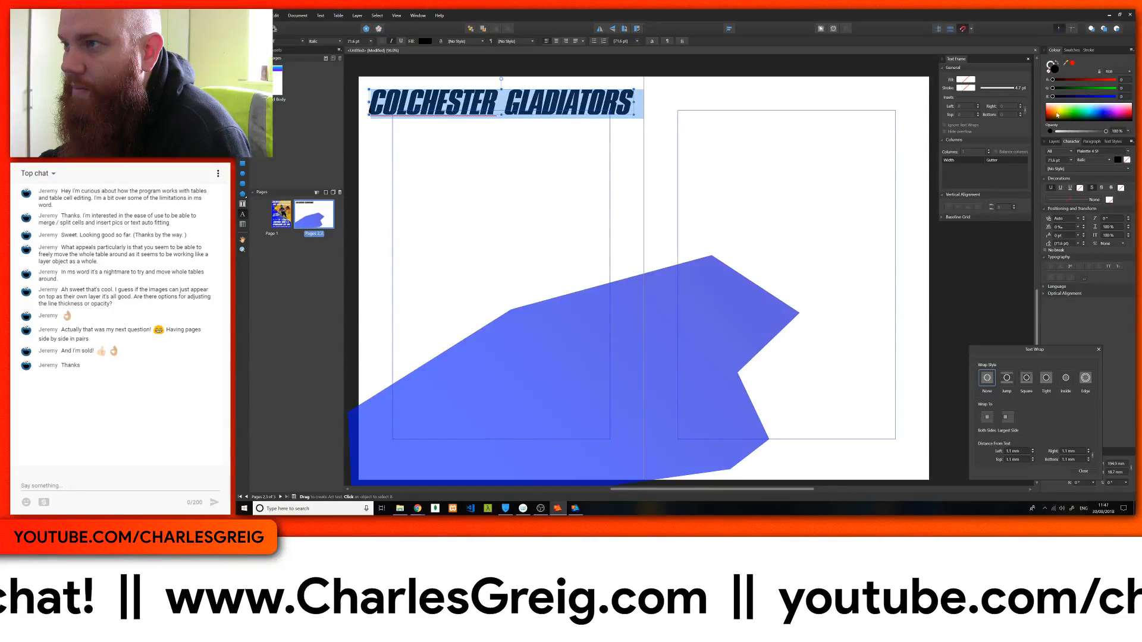
left_click(1081, 49)
left_click(1085, 52)
left_click(1071, 50)
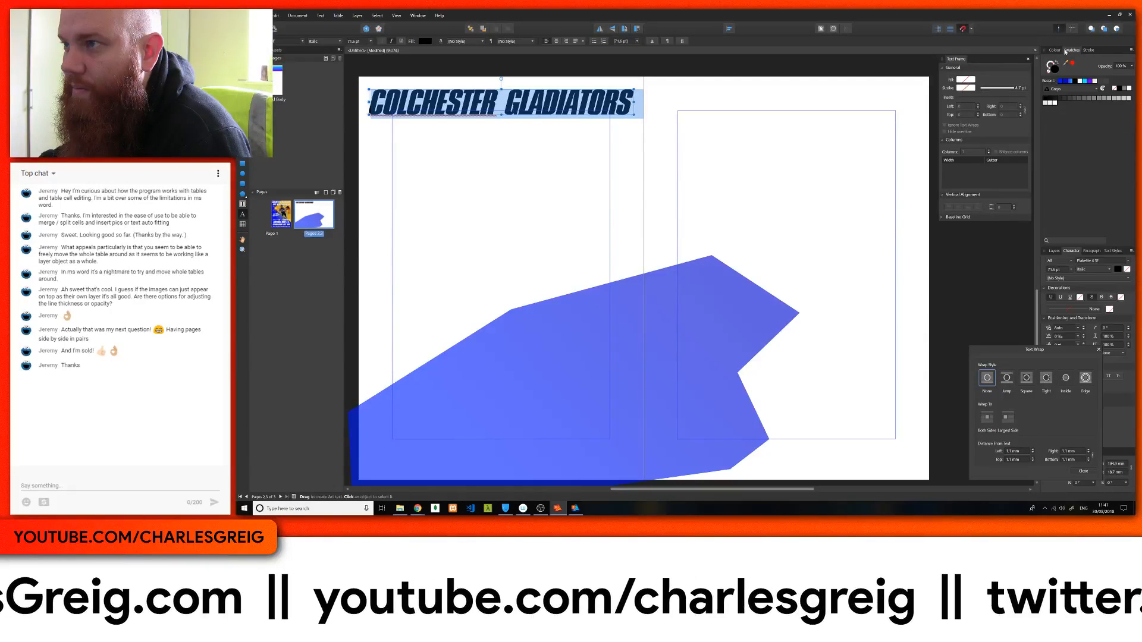
left_click(1054, 50)
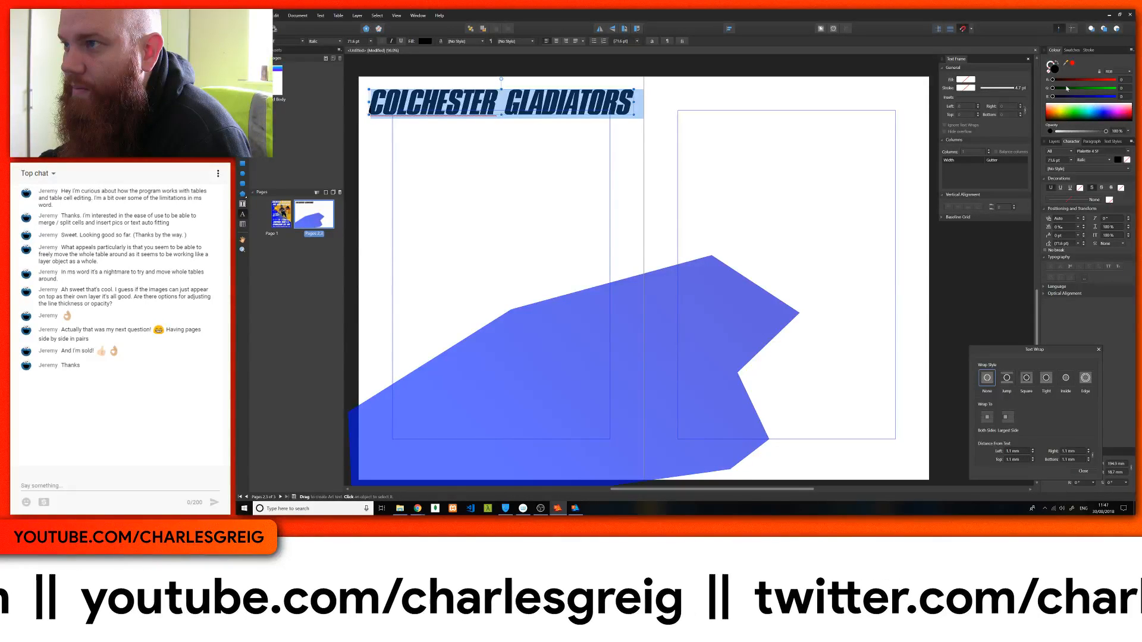
double_click(1053, 66)
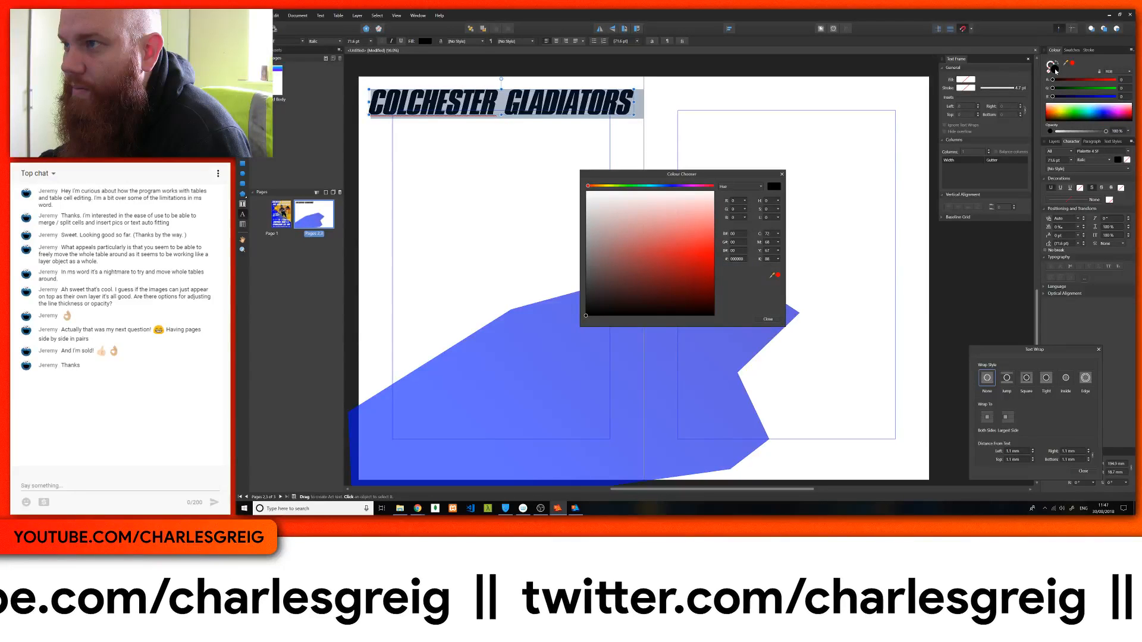
mouse_move(602, 188)
left_mouse_down()
mouse_move(645, 190)
mouse_move(608, 186)
left_mouse_up()
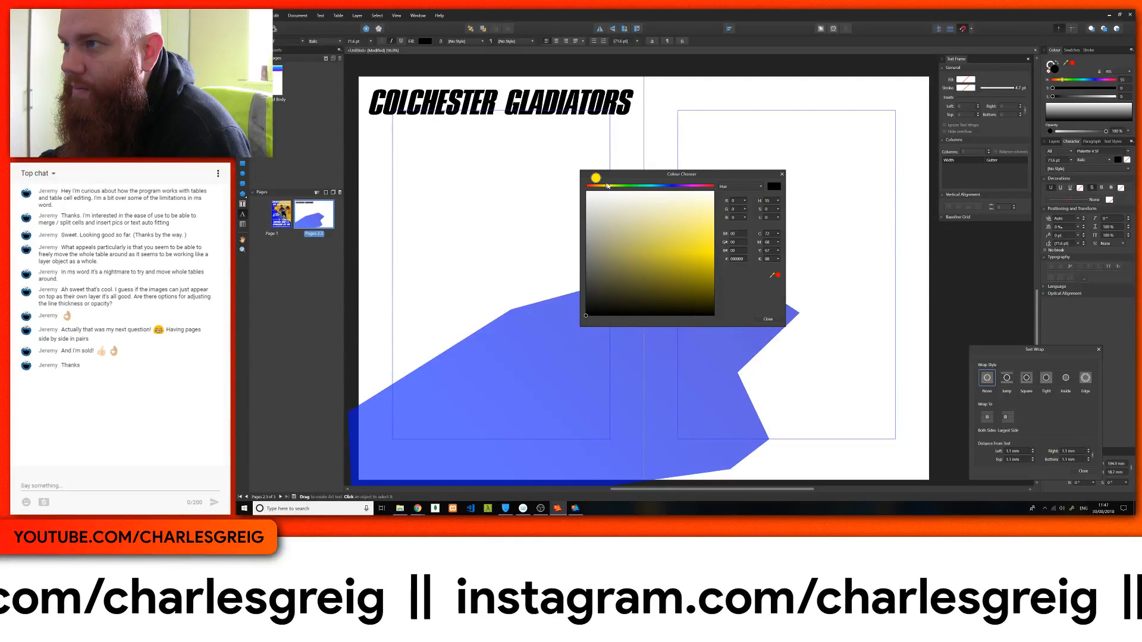
left_click_drag(708, 254, 723, 263)
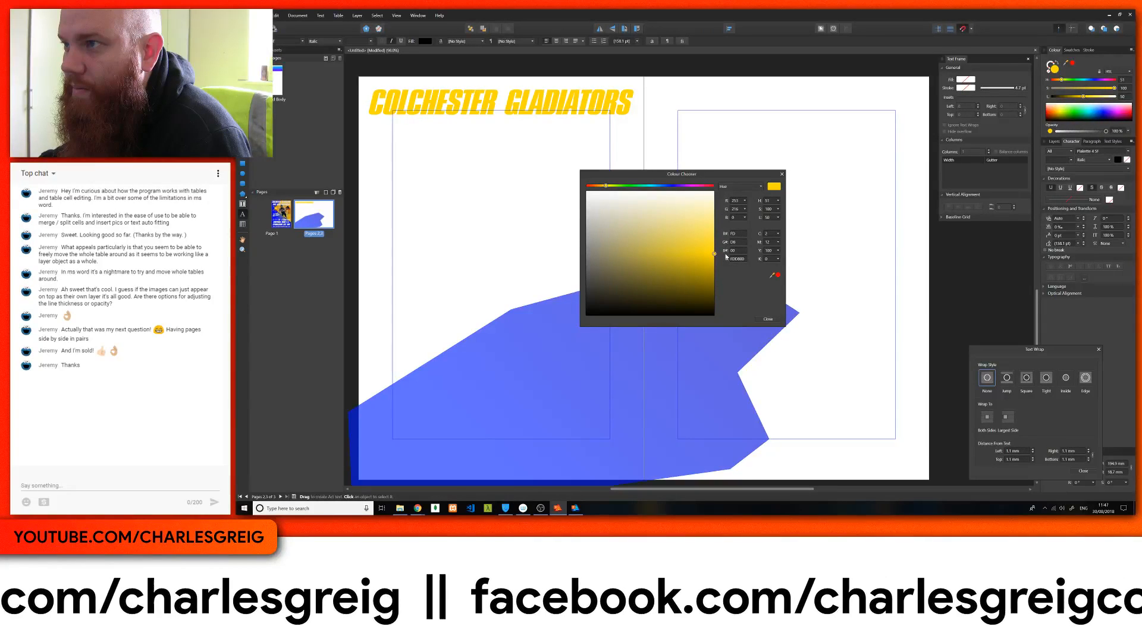
key("ctrl+a")
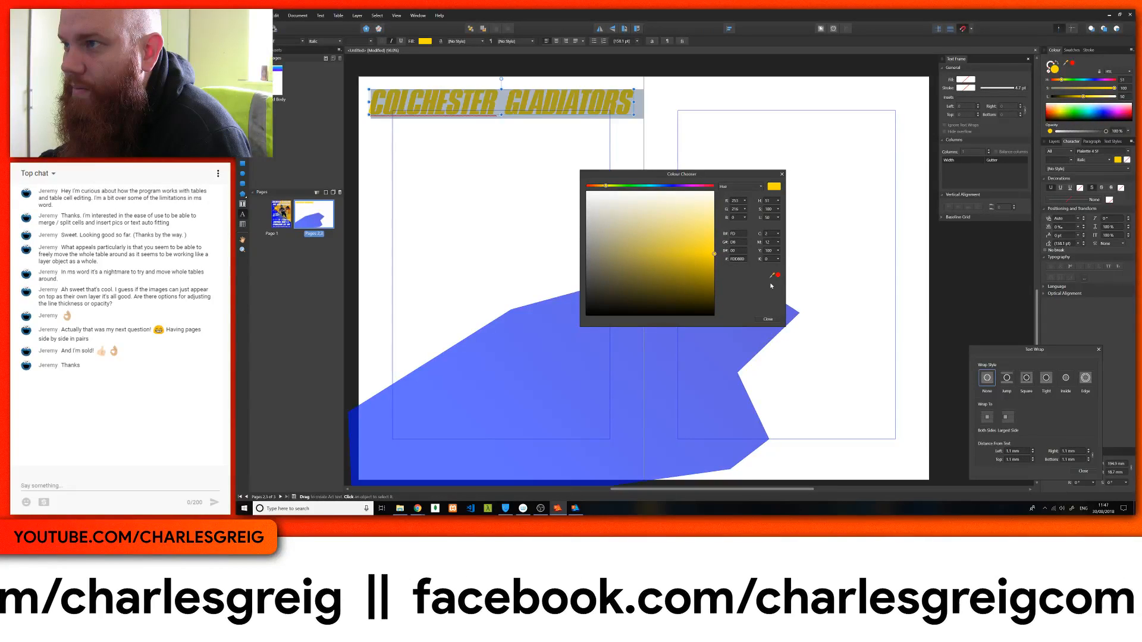
left_click(767, 319)
left_click(521, 103)
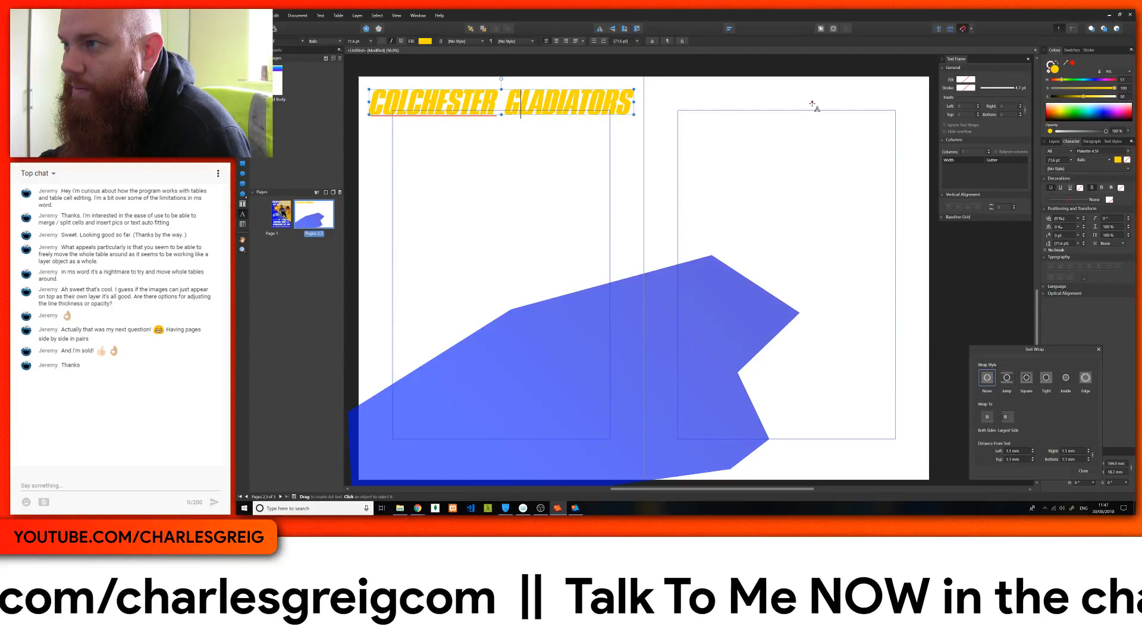
Add a black outline to the whole title and draw the stroke behind the yellow fill
left_click(1088, 49)
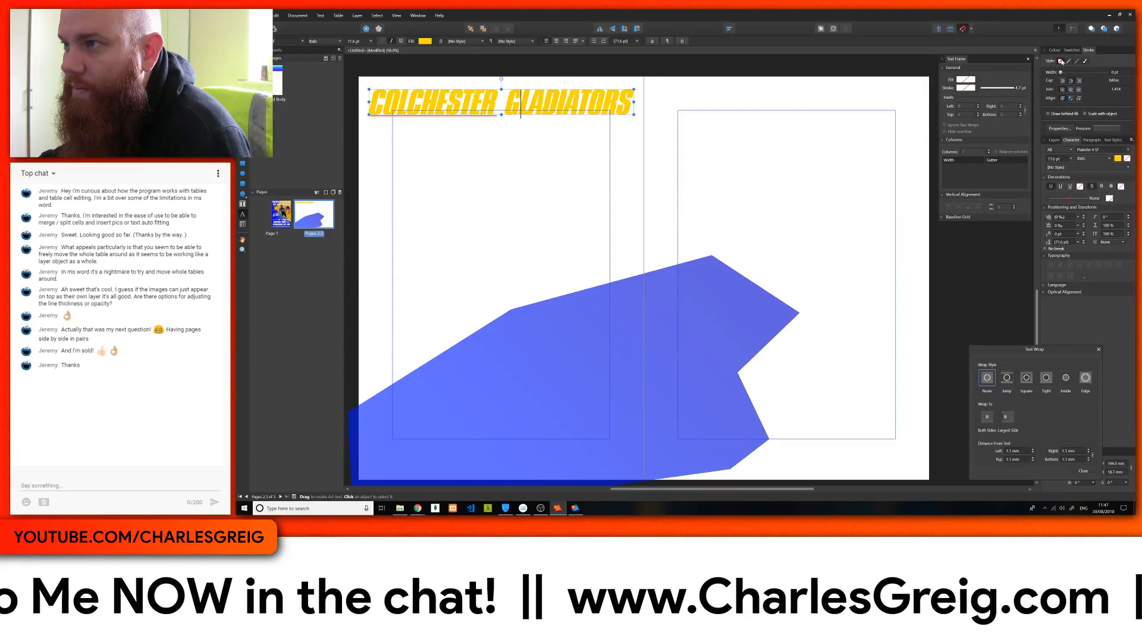
left_click_drag(1060, 72, 1071, 73)
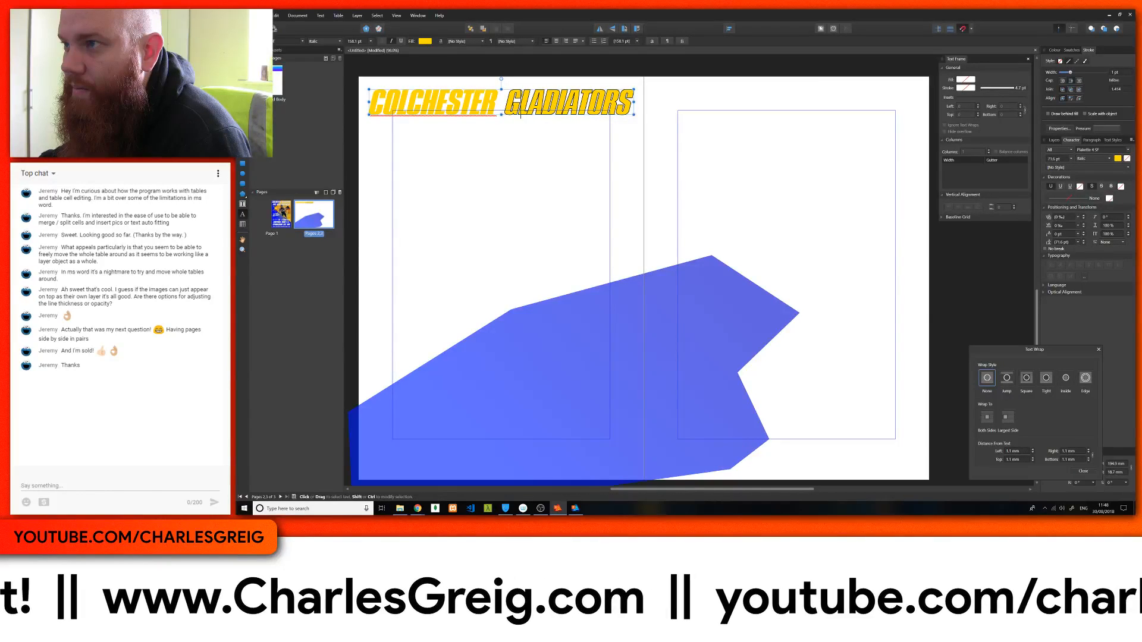
key("ctrl+a")
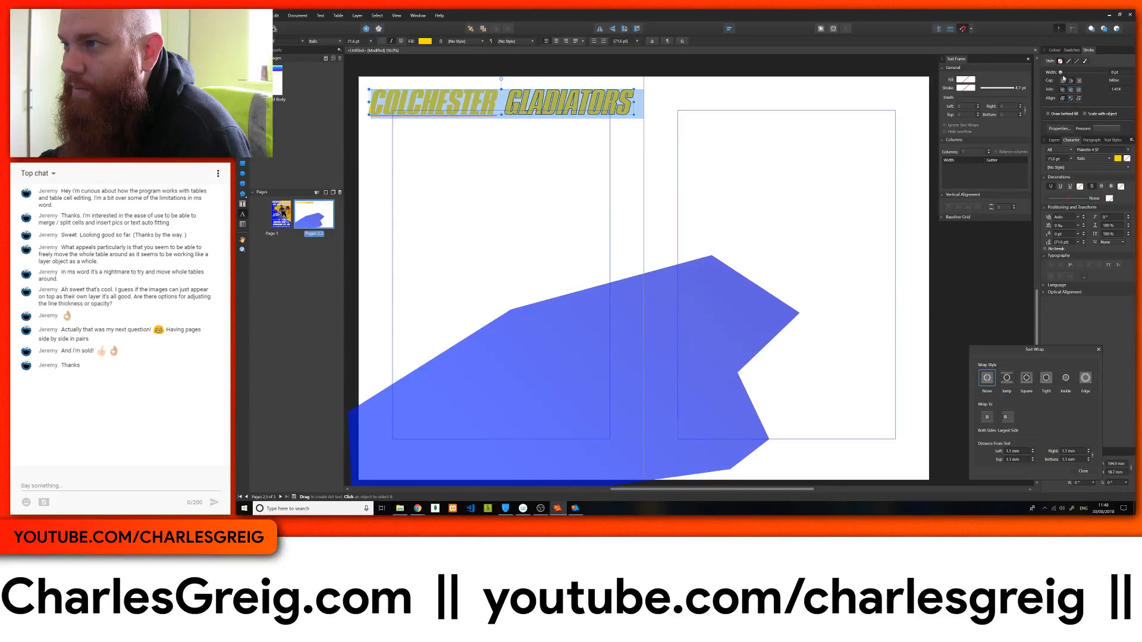
left_click_drag(1073, 73, 1074, 74)
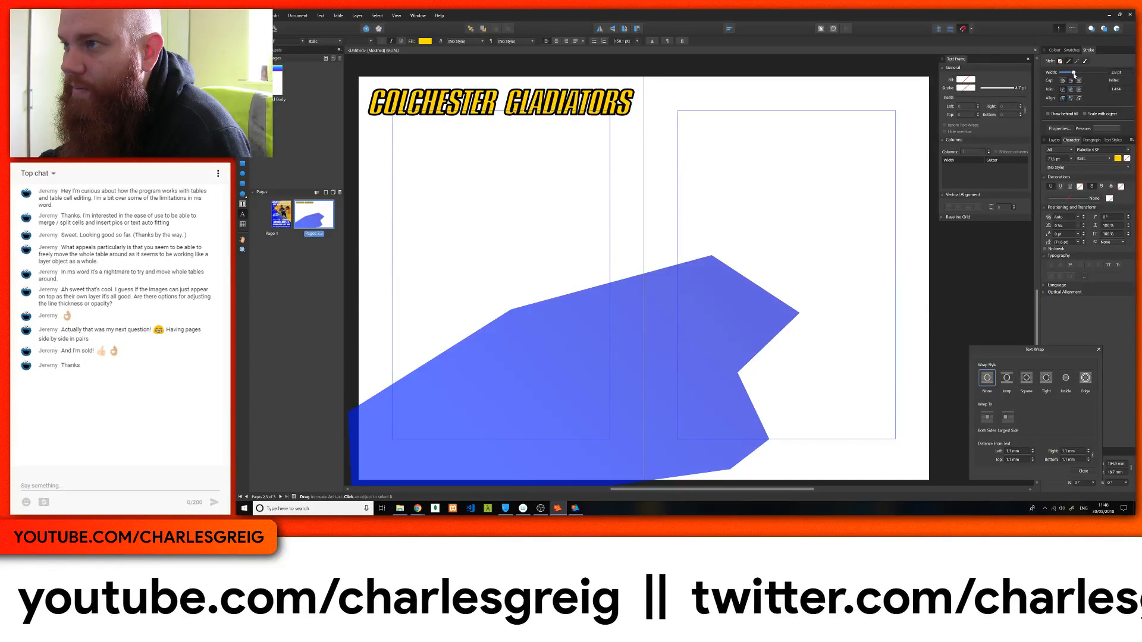
left_click(1057, 114)
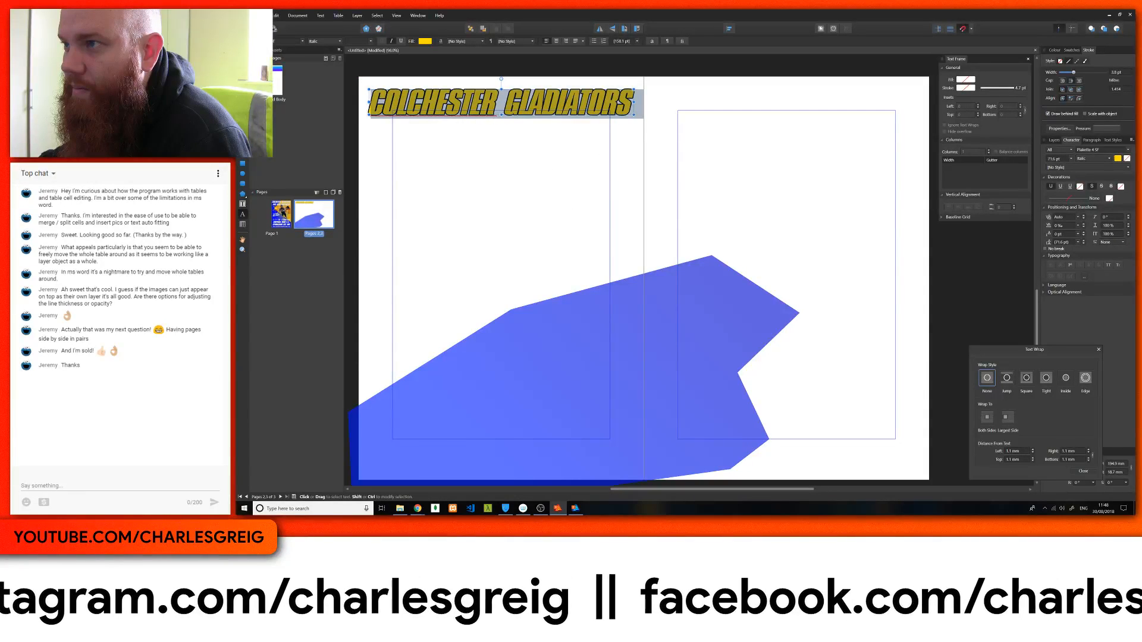
key("Right")
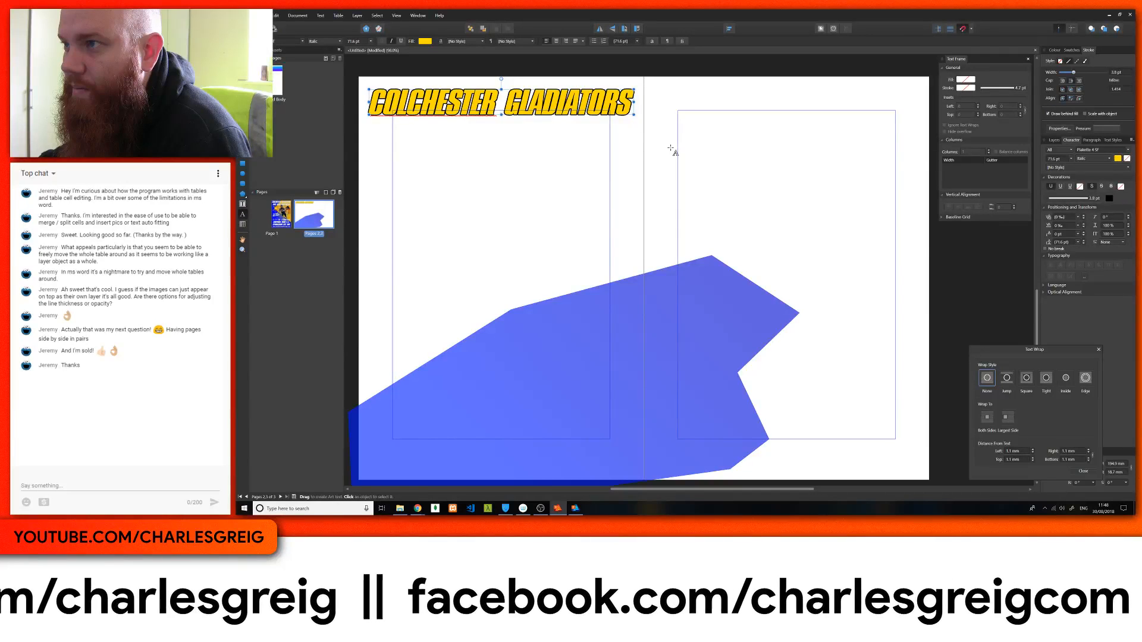
Add the second line "COLCHESTER'S BEST TEAM" below the "COLCHESTER GLADIATORS" title
left_click(623, 129)
key("Return")
type("Co")
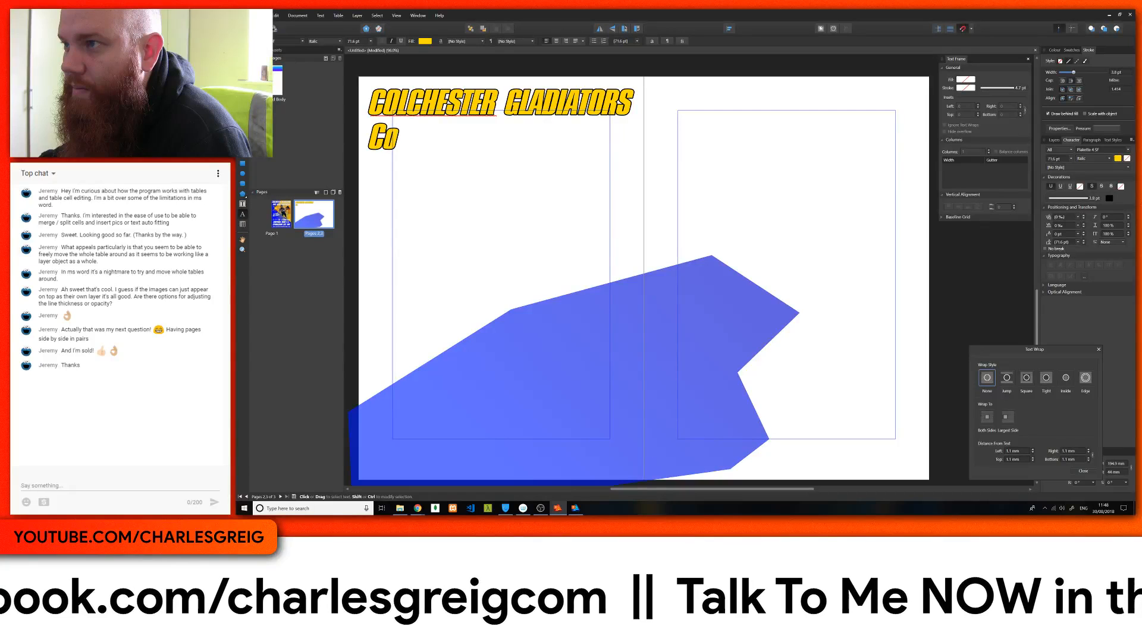
key("BackSpace")
type("Ol")
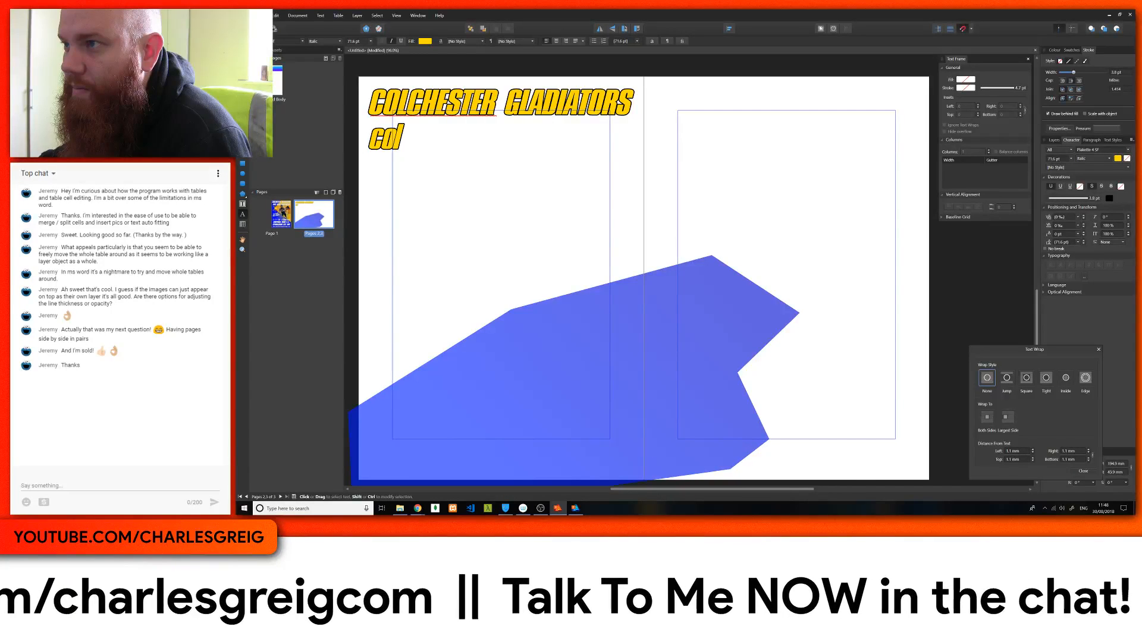
key("BackSpace")
key("BackSpace")
key("BackSpace")
type("COLCHES")
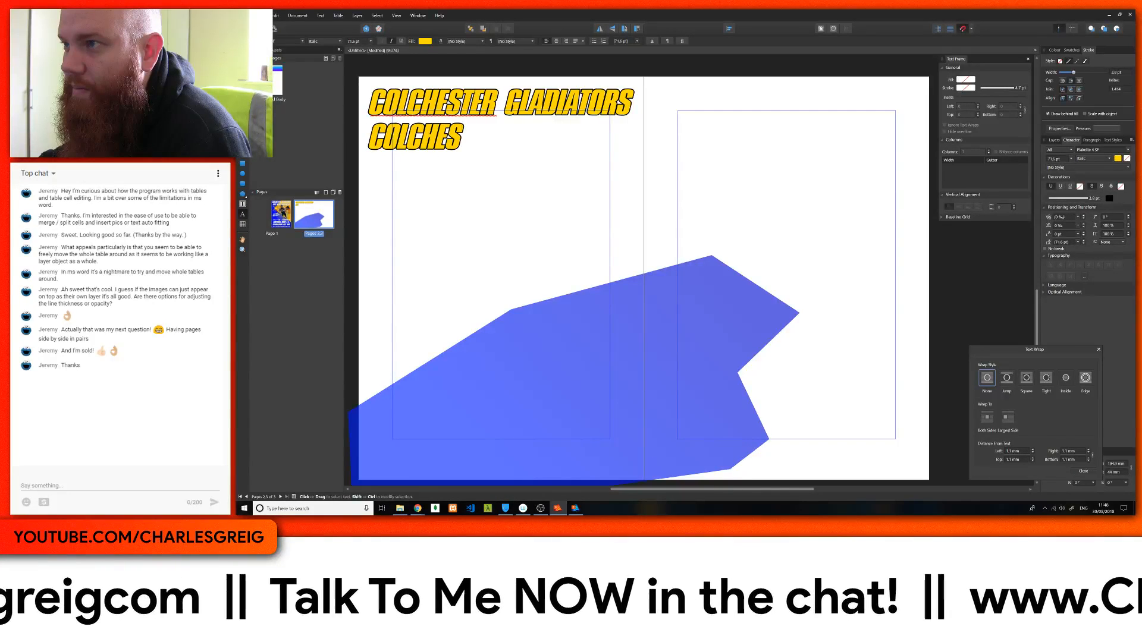
type("TER's")
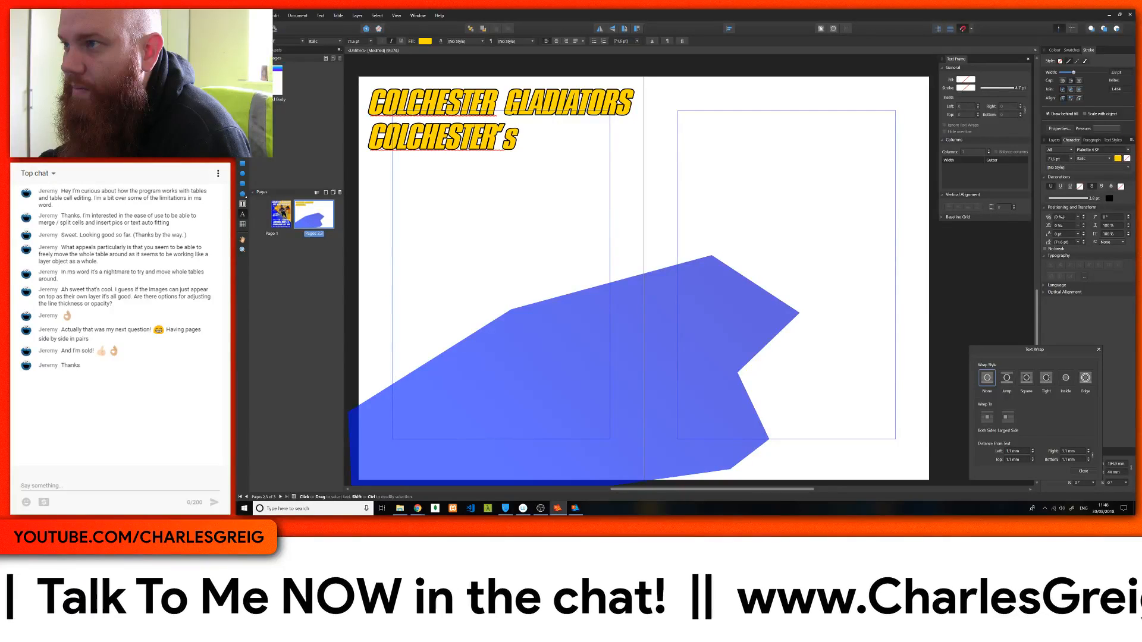
key("BackSpace")
key("BackSpace")
type("'S PR")
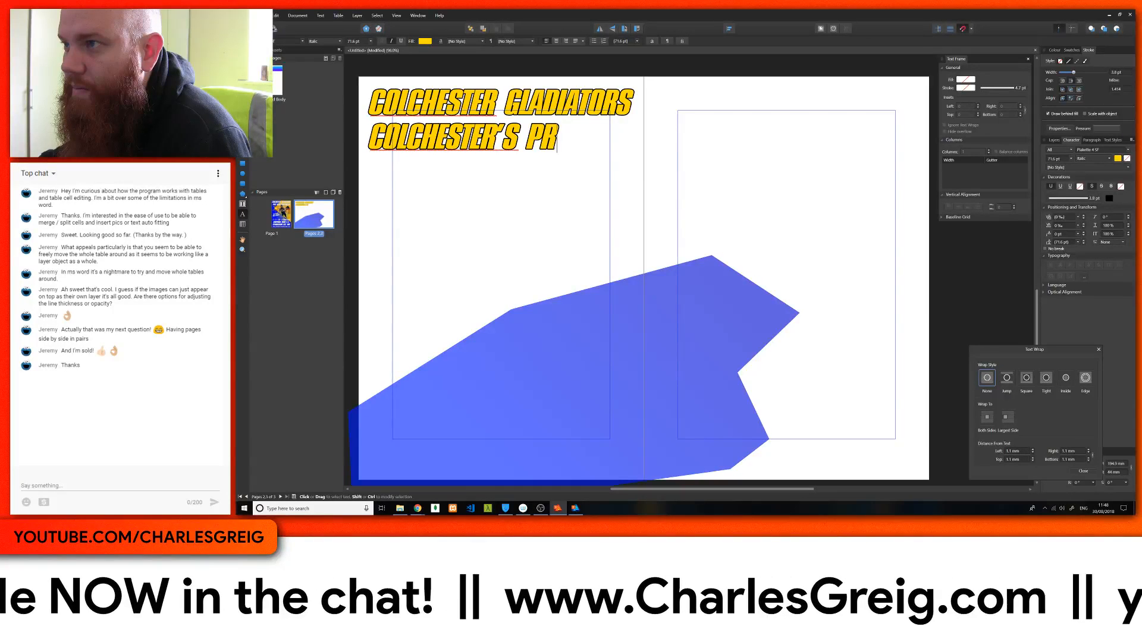
key("BackSpace")
key("BackSpace")
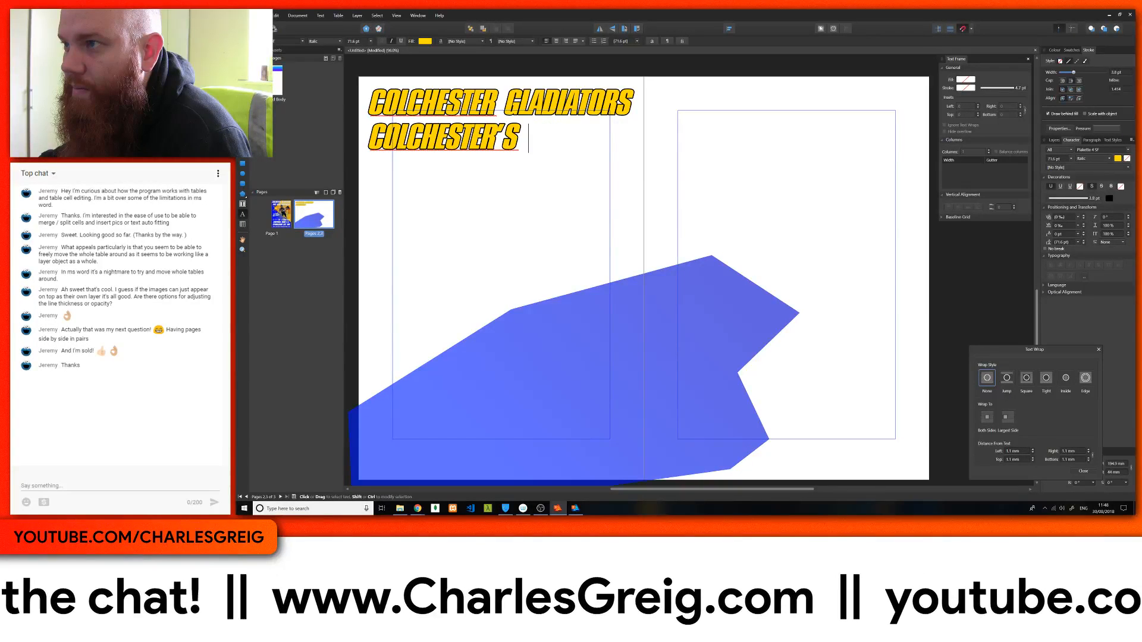
type("BEST TEA<")
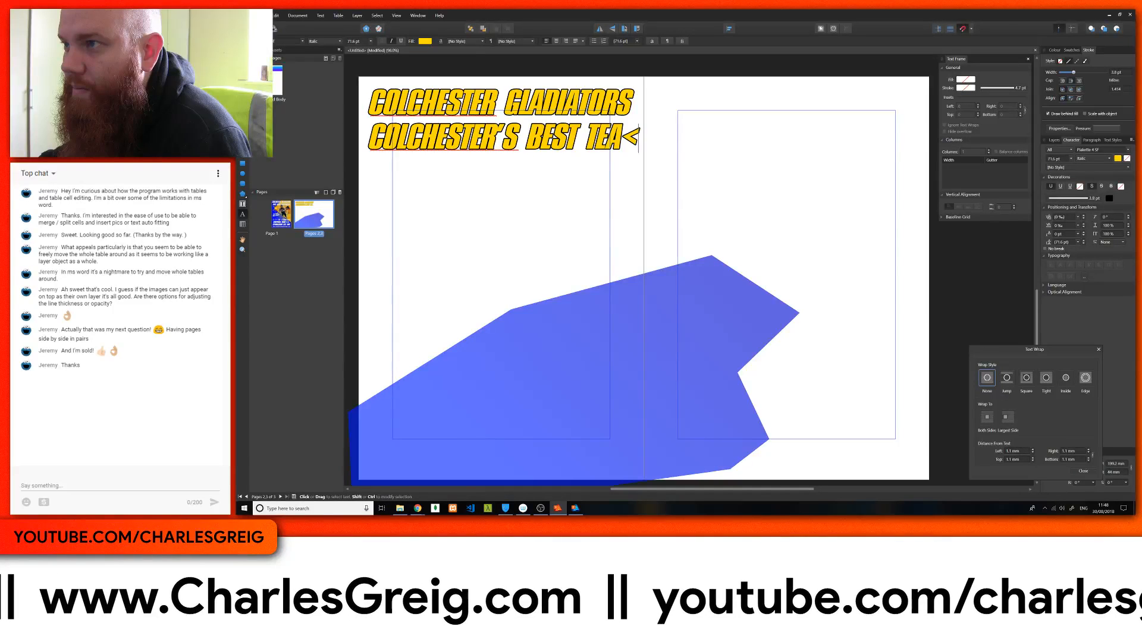
key("BackSpace")
type("M")
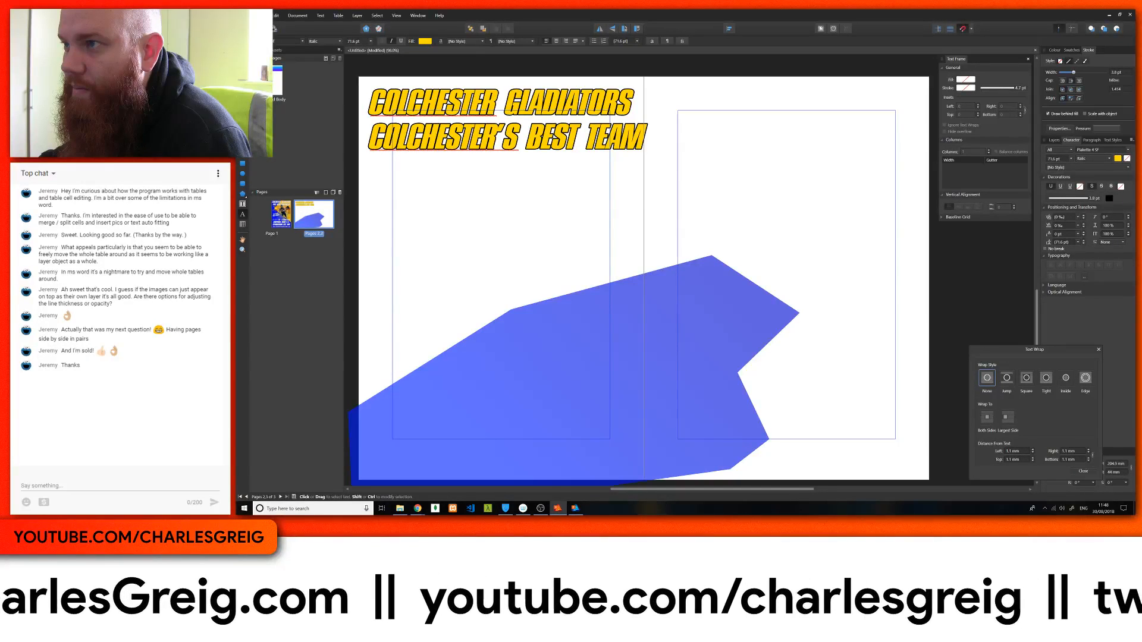
Centre-align both lines of the title text
left_click_drag(647, 138, 354, 141)
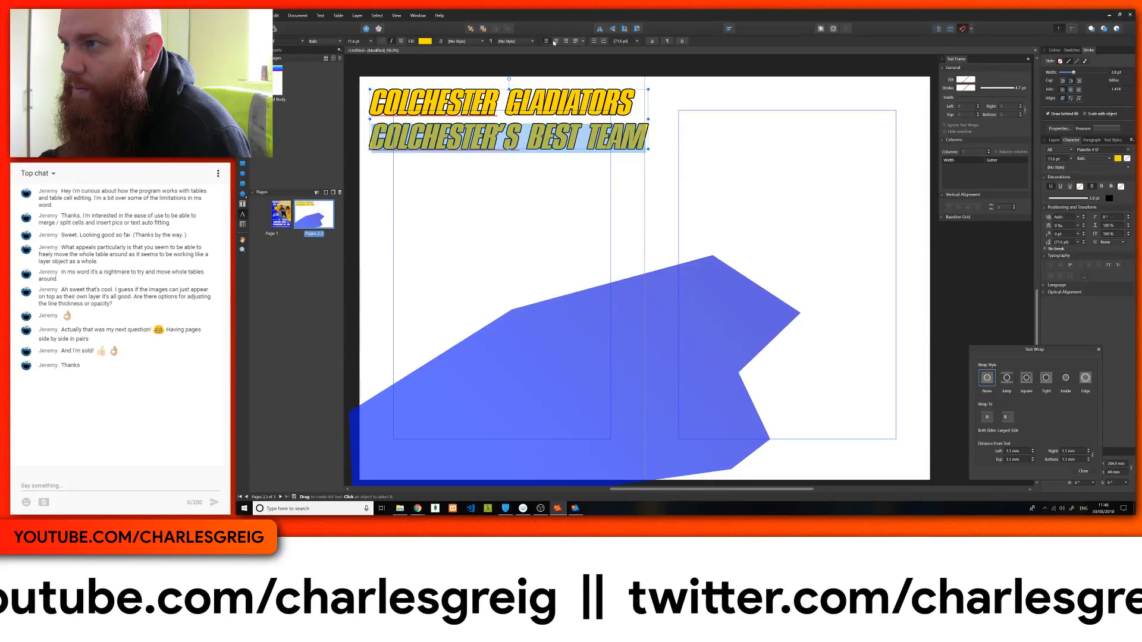
key("ctrl+a")
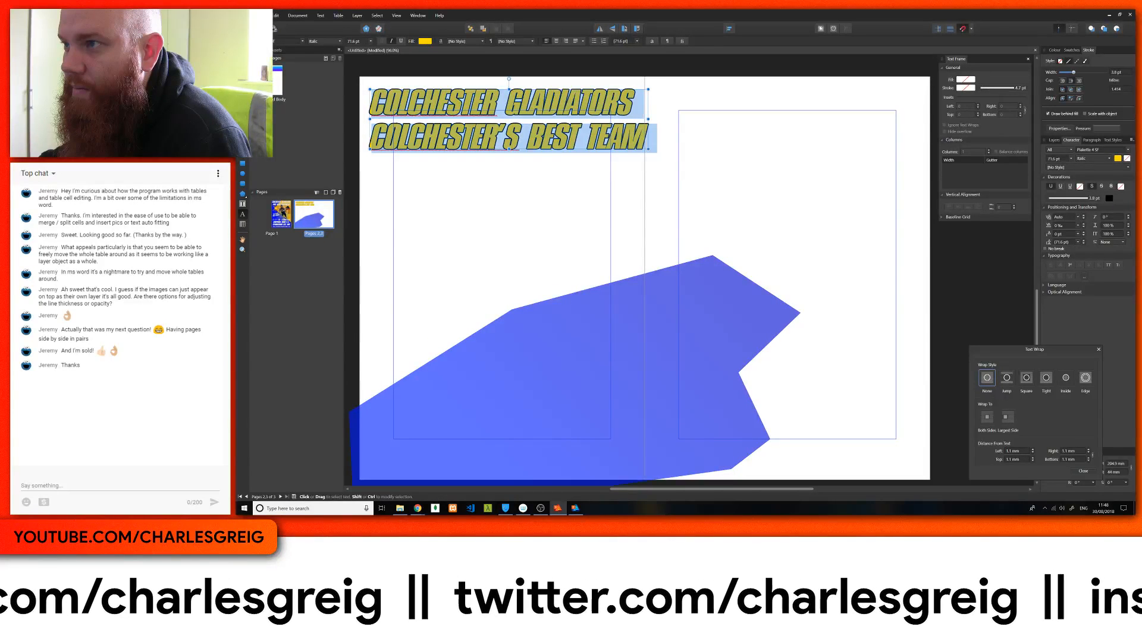
left_click(557, 42)
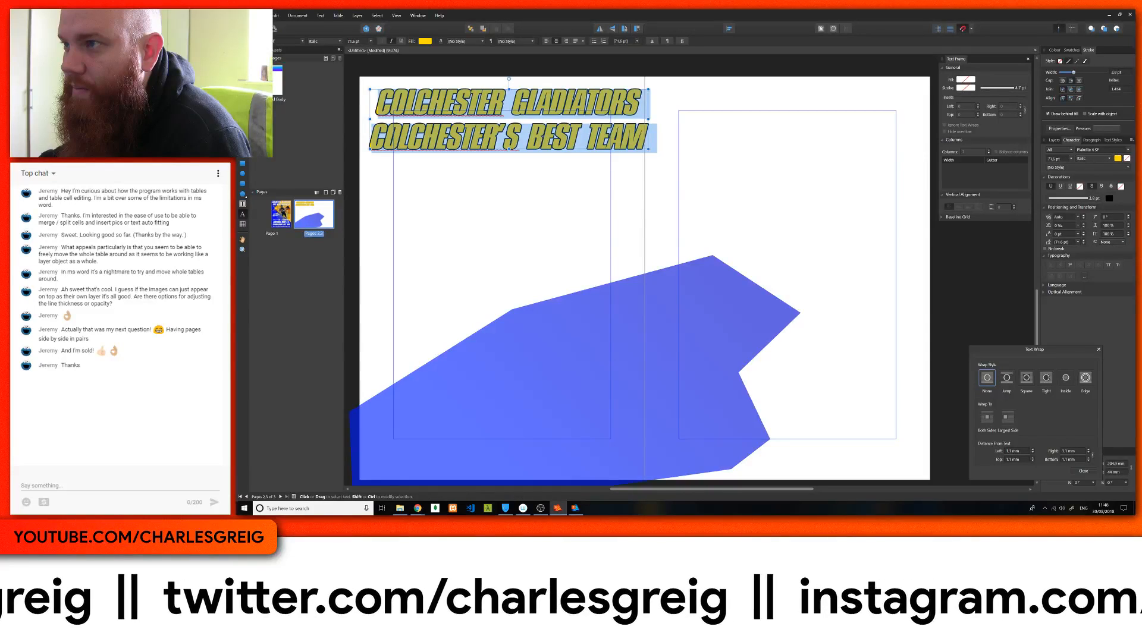
Reduce the "COLCHESTER'S BEST TEAM" line to 28 pt
left_click(649, 140)
left_click_drag(647, 141, 371, 138)
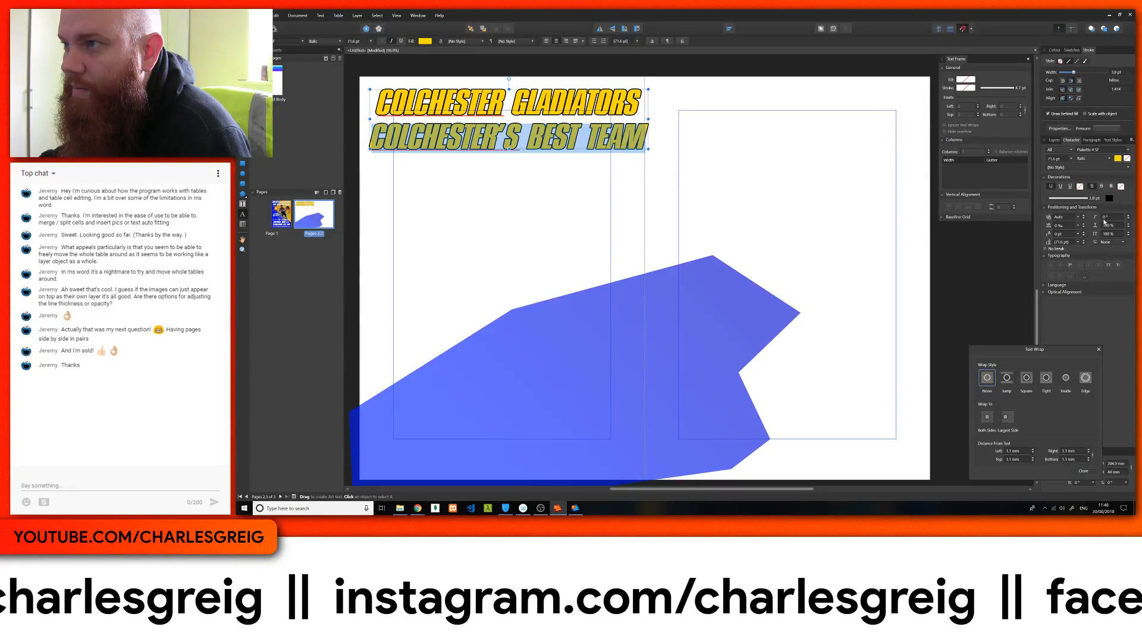
scroll(1066, 159, "down", 18)
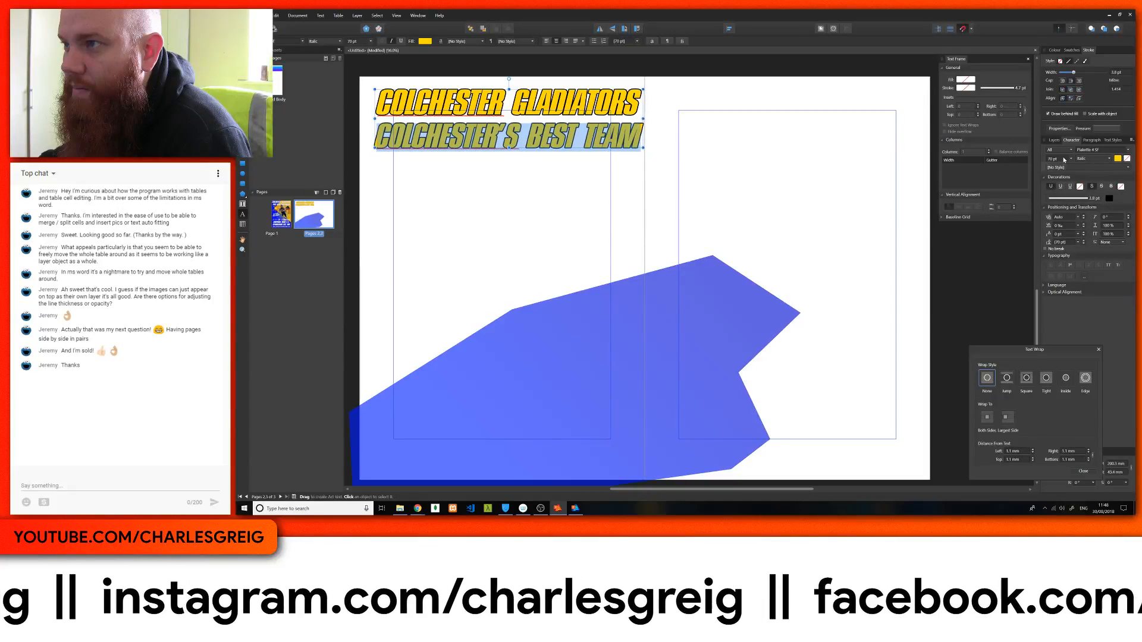
scroll(1065, 159, "down", 20)
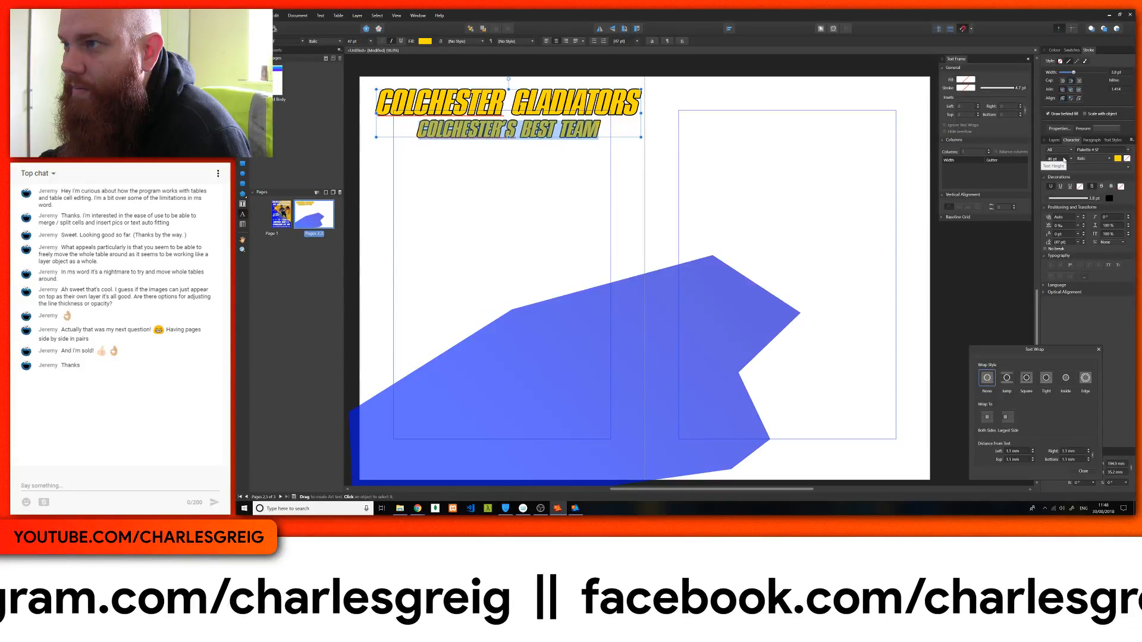
scroll(1065, 160, "down", 2)
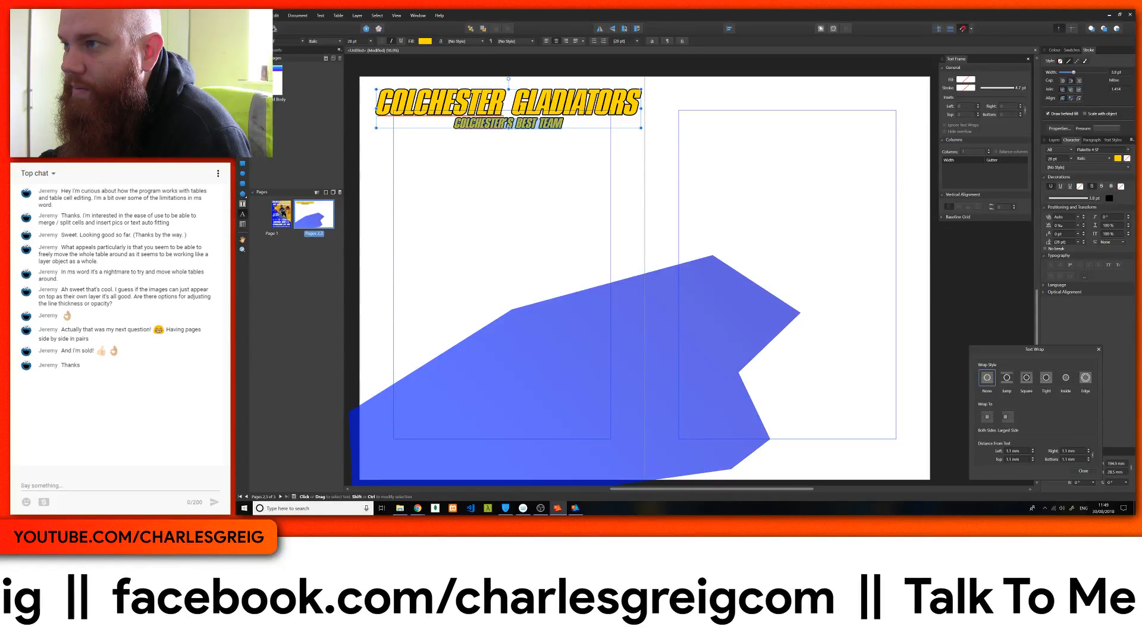
Reposition the two-line title block near the upper-left corner of the left page
key("Escape")
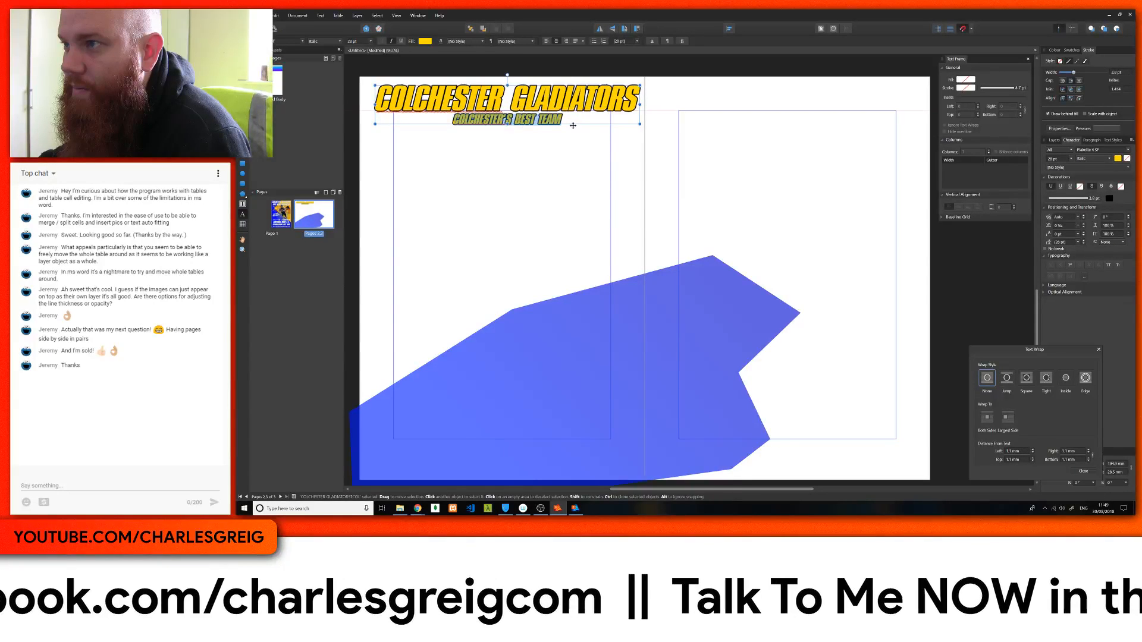
left_click_drag(573, 125, 567, 129)
key("t")
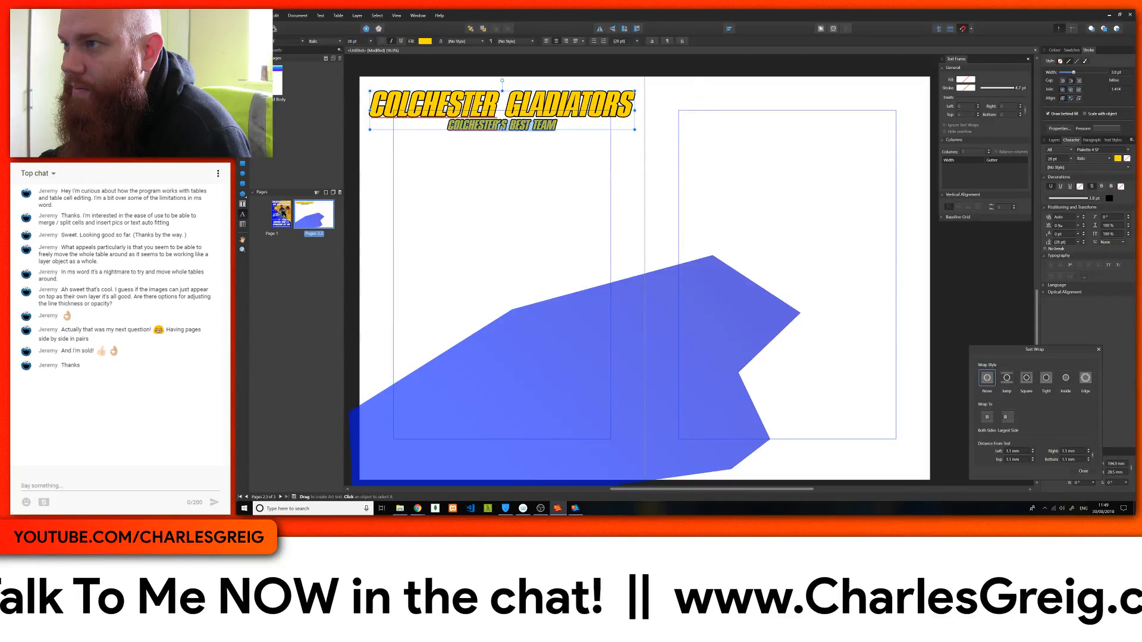
Draw a blue rectangle about 236 by 67 mm over the title, reaching past the page corner, and convert it to curves
left_click(242, 164)
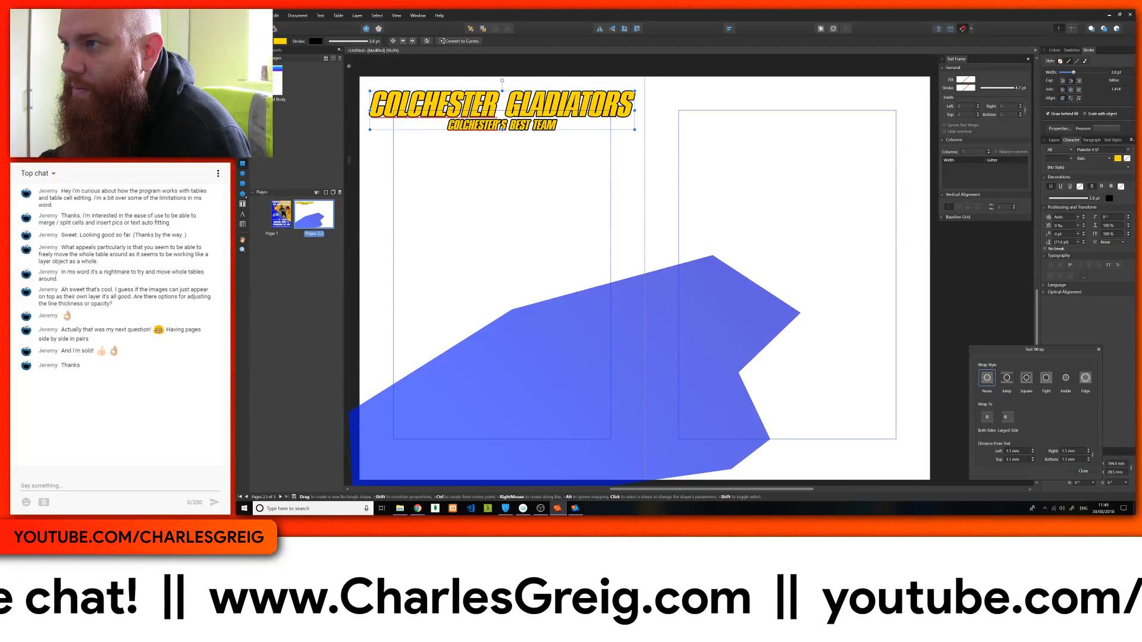
left_click_drag(349, 66, 669, 157)
right_click(524, 142)
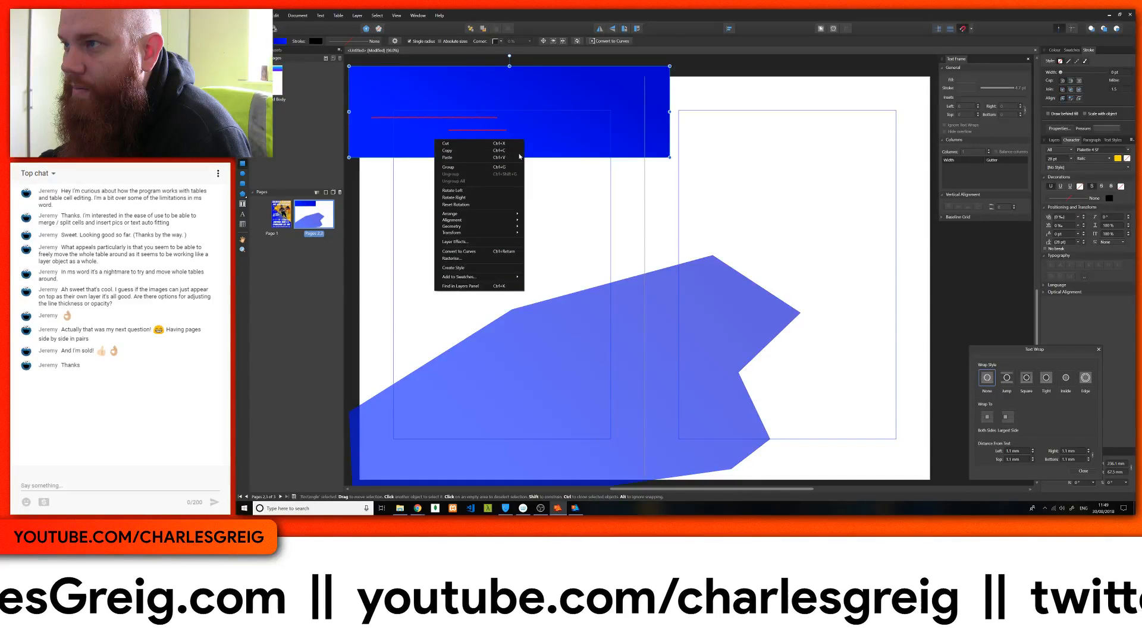
left_click(463, 251)
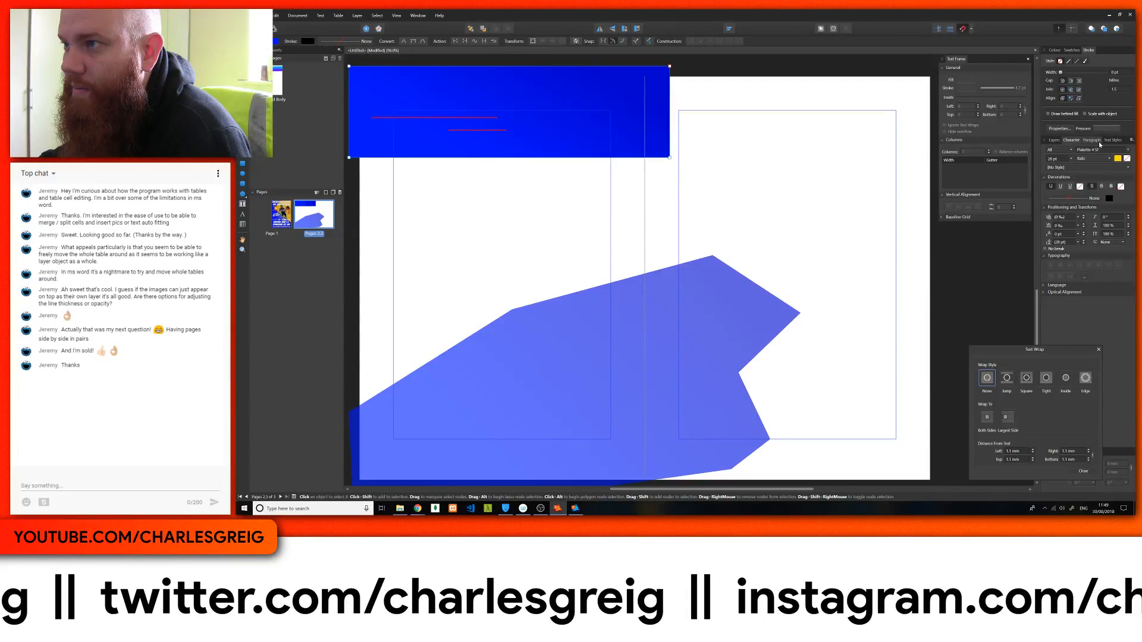
Try to move the blue rectangle beneath the title text in the layer order
left_click(1055, 140)
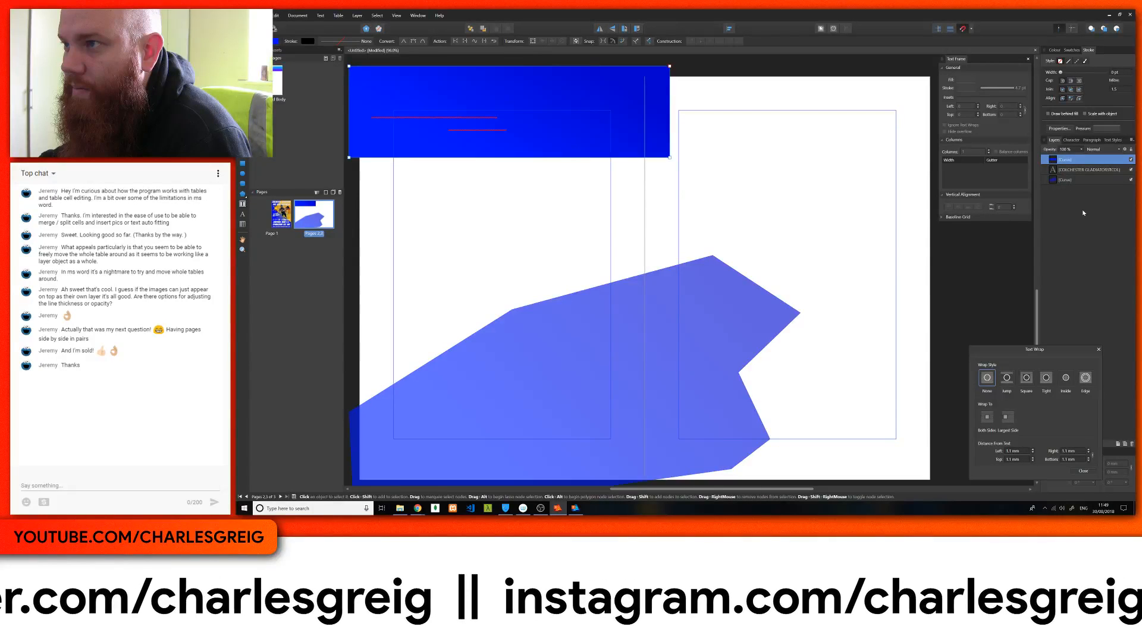
left_click_drag(1069, 165, 1068, 175)
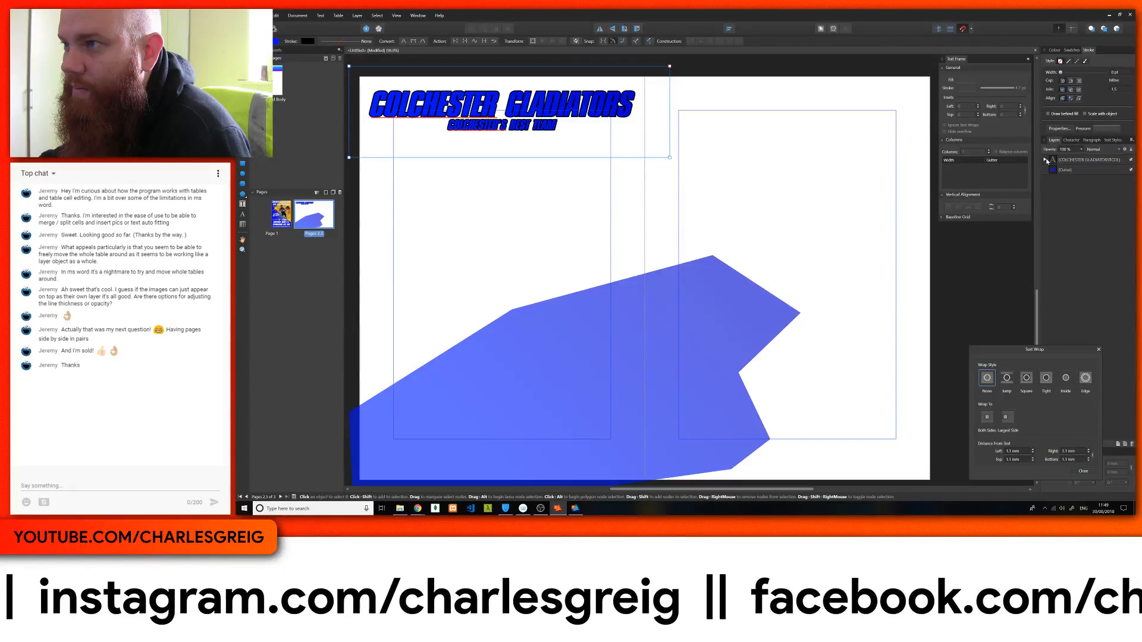
left_click(1045, 160)
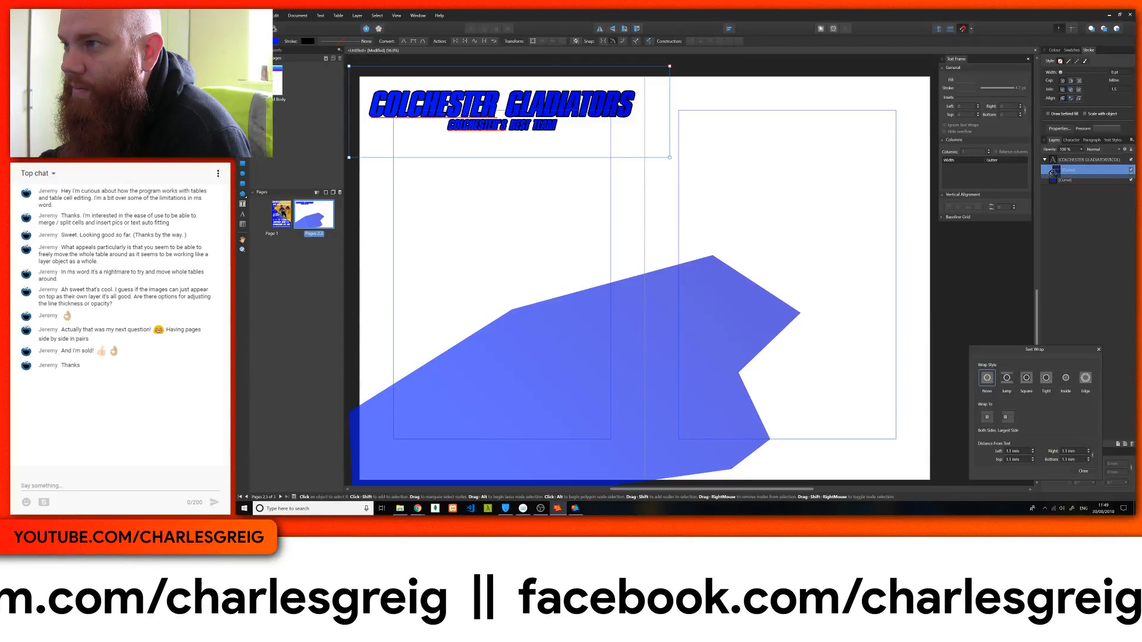
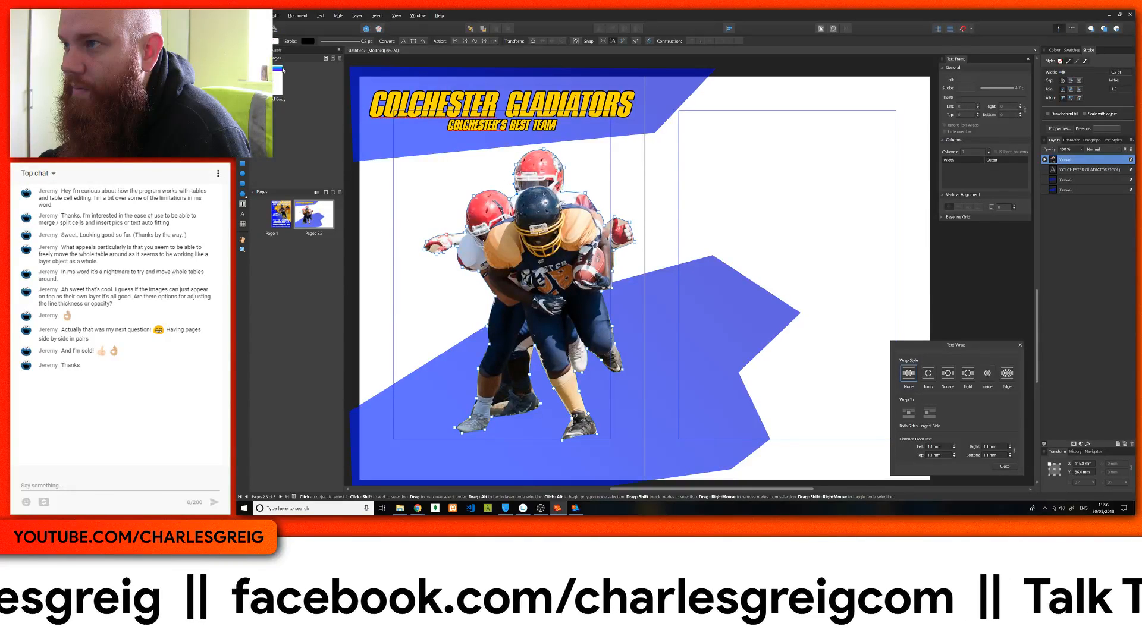
Enlarge the football players cutout to about 212 by 294 mm over the left page edge and bring the title in front of it
key("v")
left_click_drag(535, 231, 461, 272)
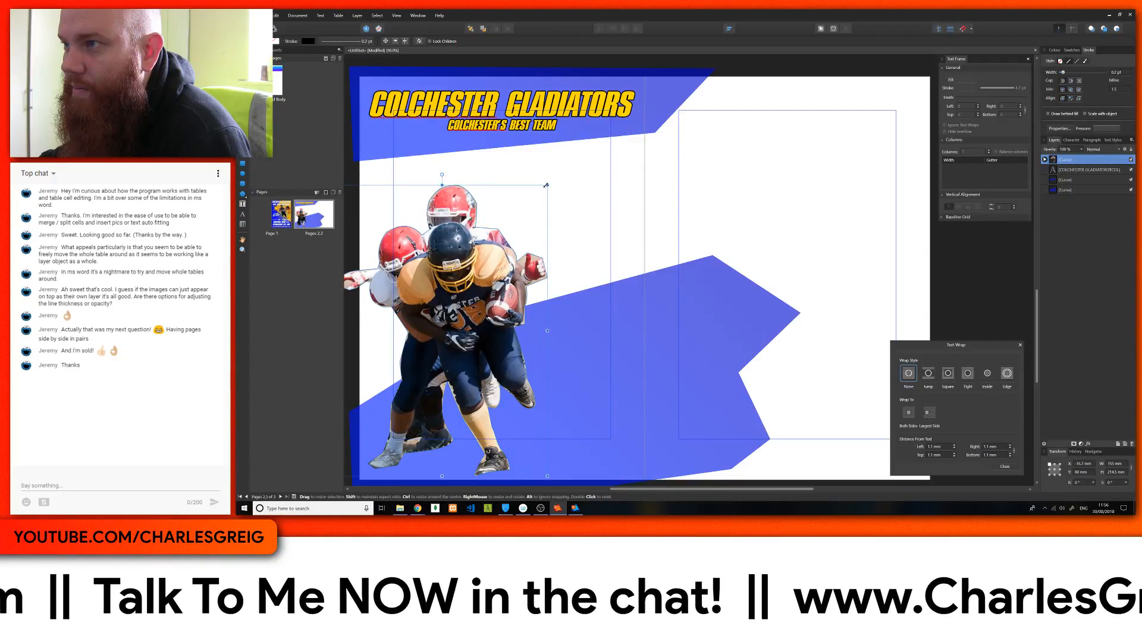
left_click_drag(545, 184, 648, 92)
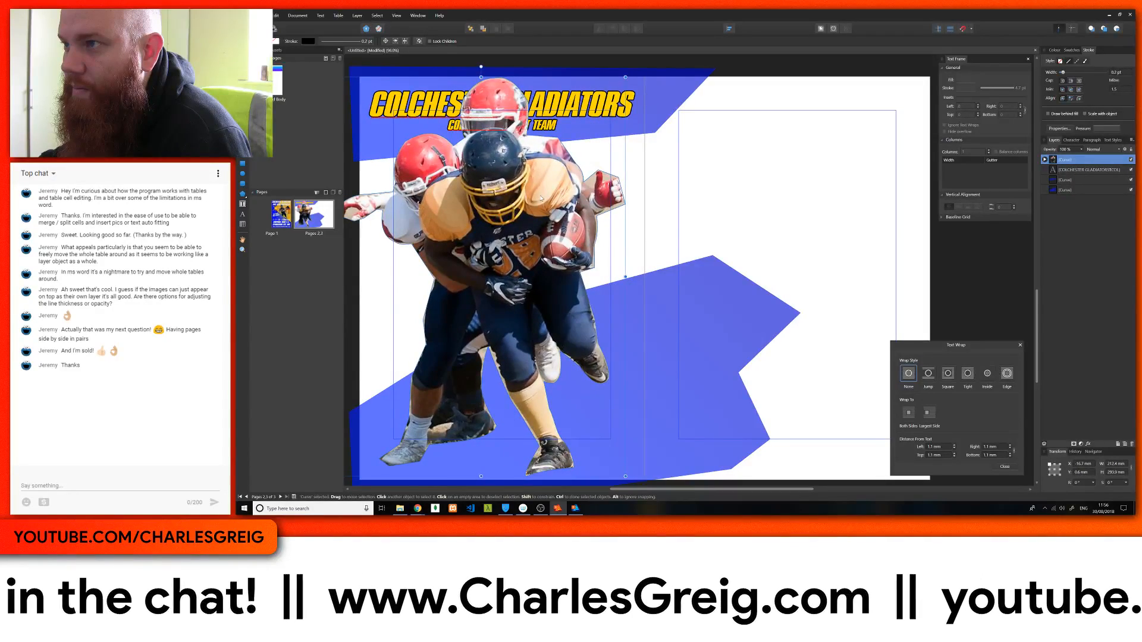
left_click_drag(540, 198, 474, 228)
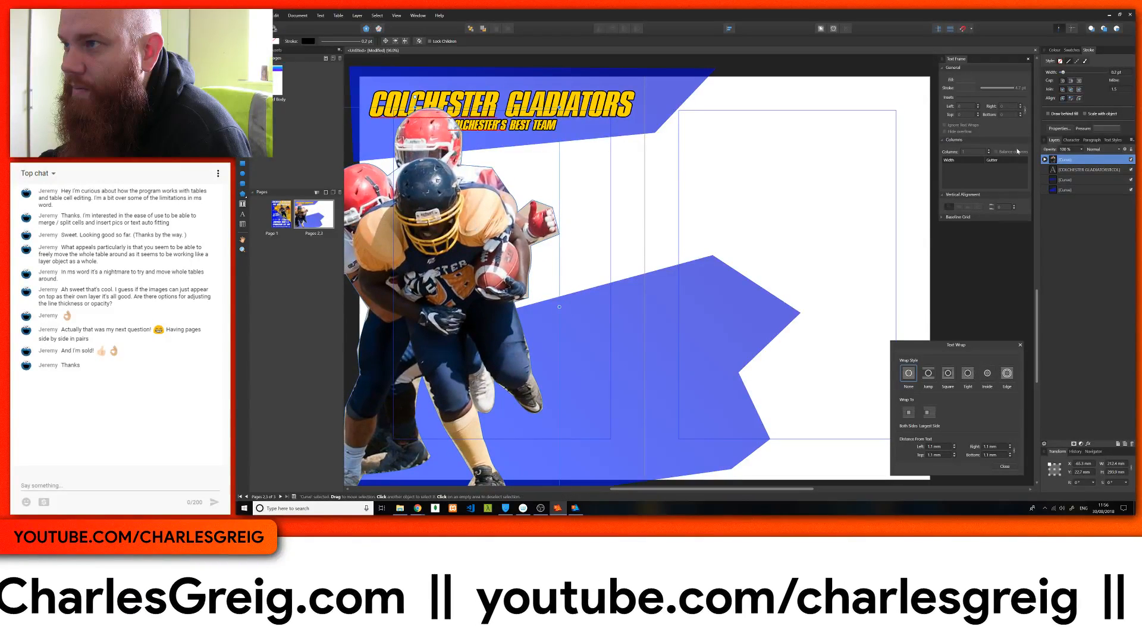
left_click_drag(1059, 171, 1053, 159)
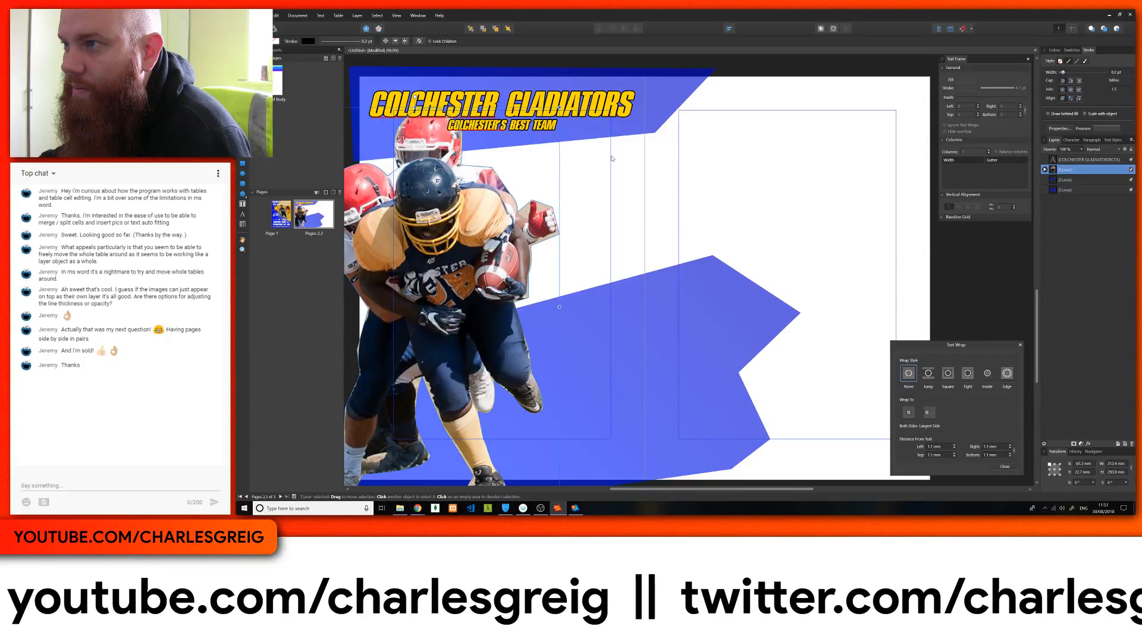
Tighten the players cutout's outline around the raised red glove by adjusting its nodes beside the thumb and wrist
scroll(619, 316, "down", 2)
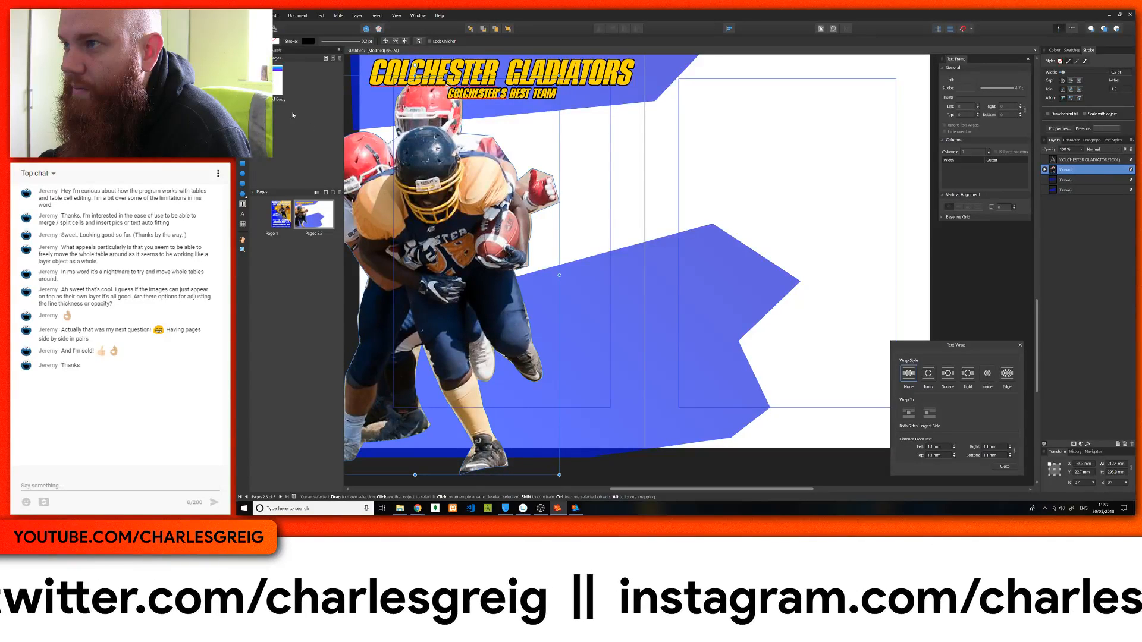
key("a")
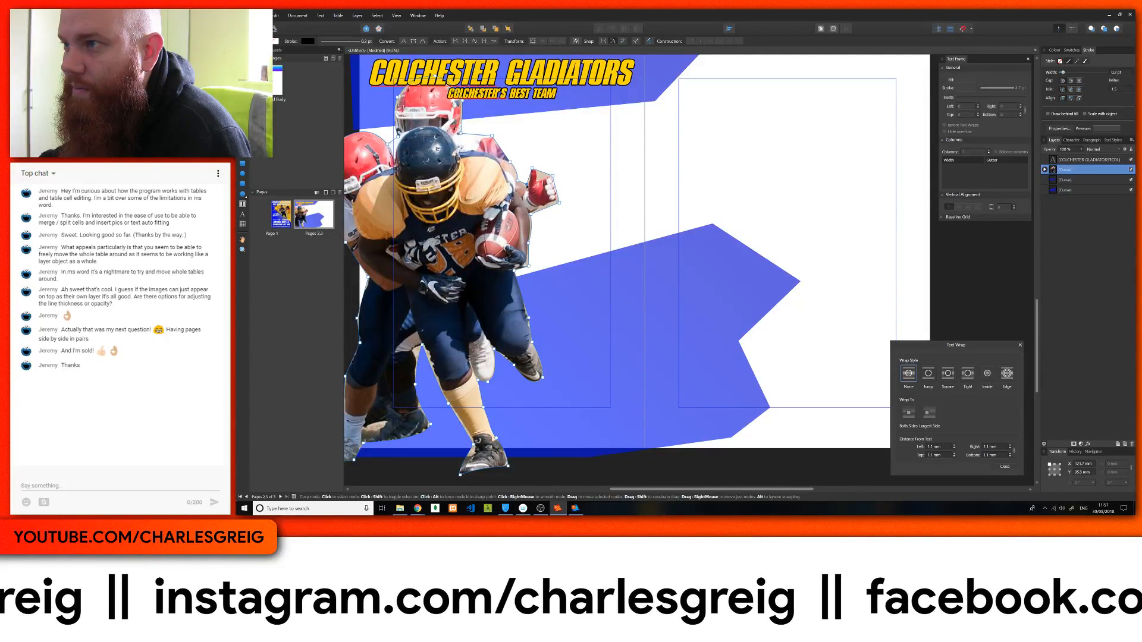
left_click(535, 178)
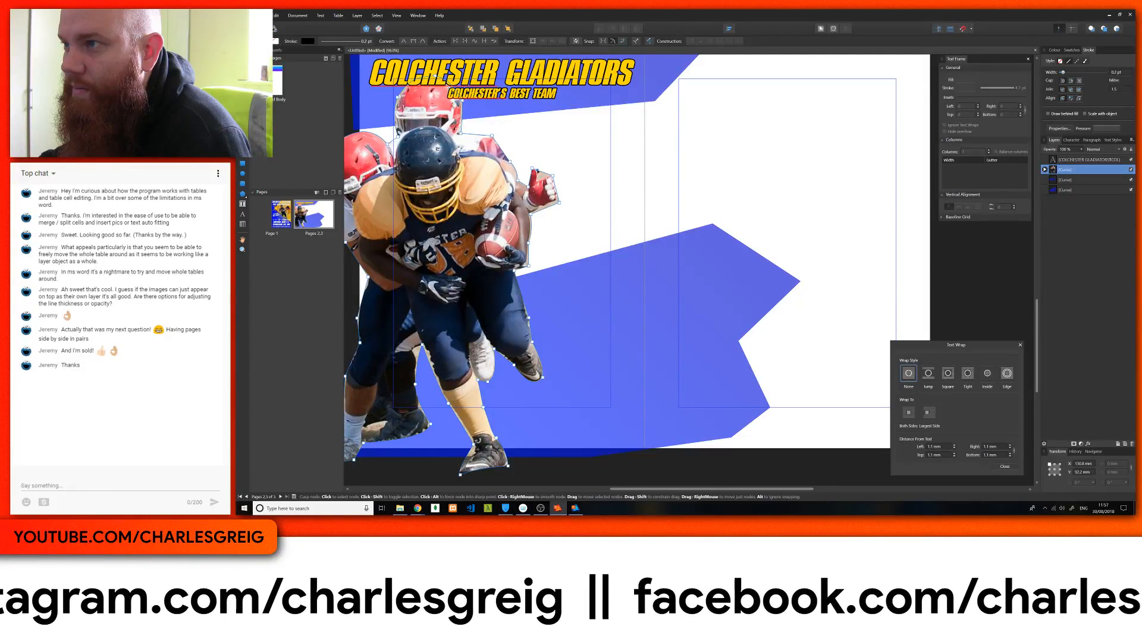
left_click(539, 180)
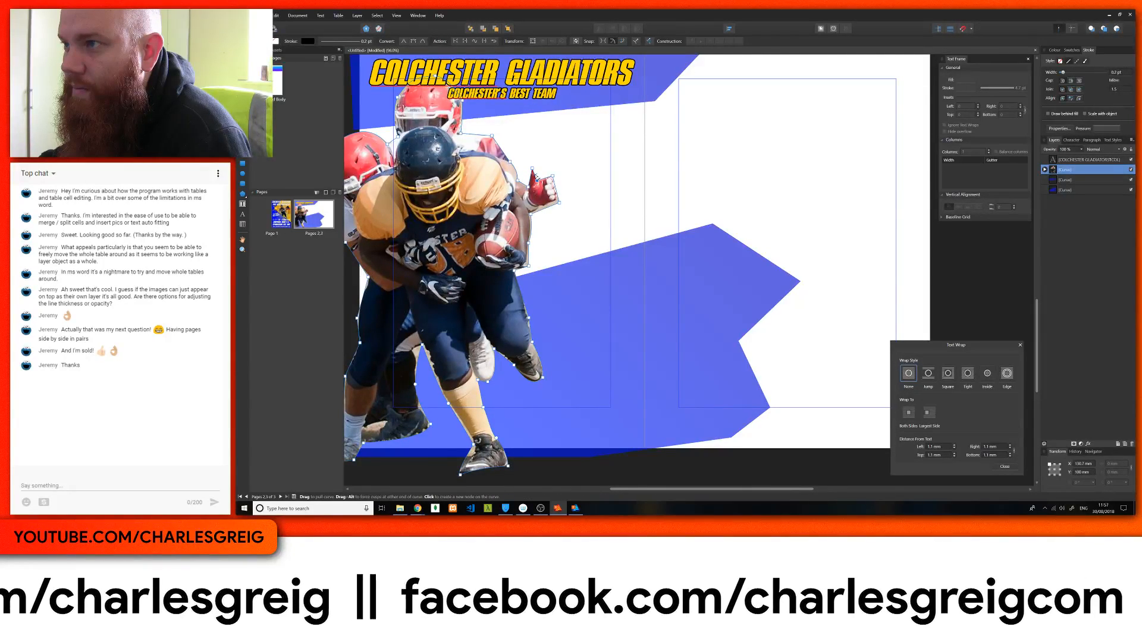
left_click(539, 174)
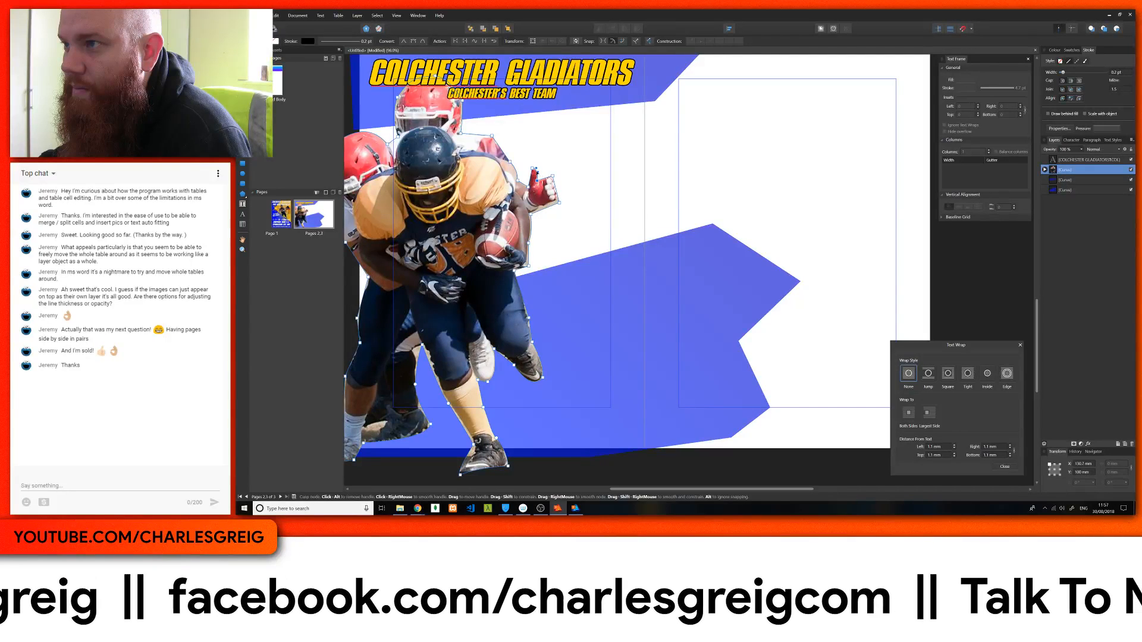
left_click(544, 208)
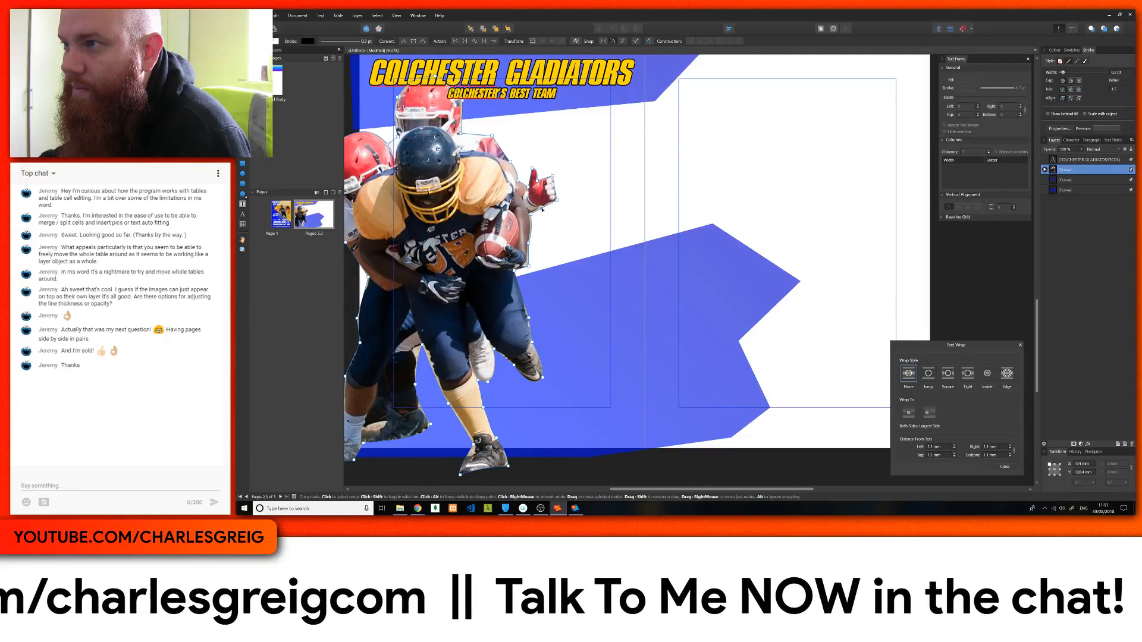
Refine the cutout's outline between the red glove and the football to trim the leftover background there
left_click(533, 241)
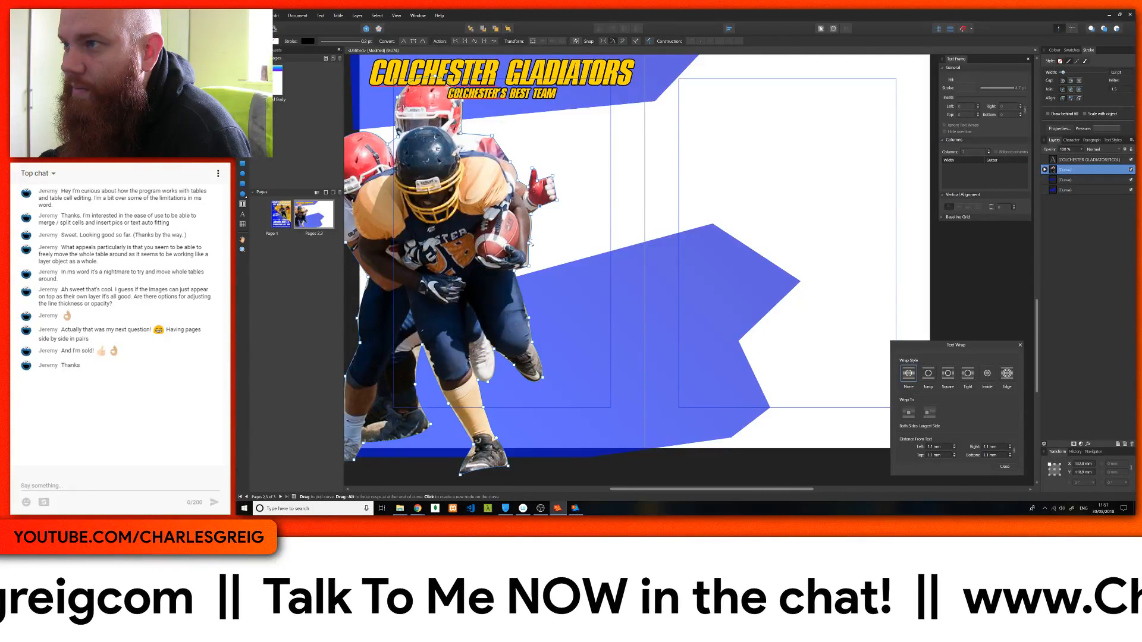
left_click(531, 219)
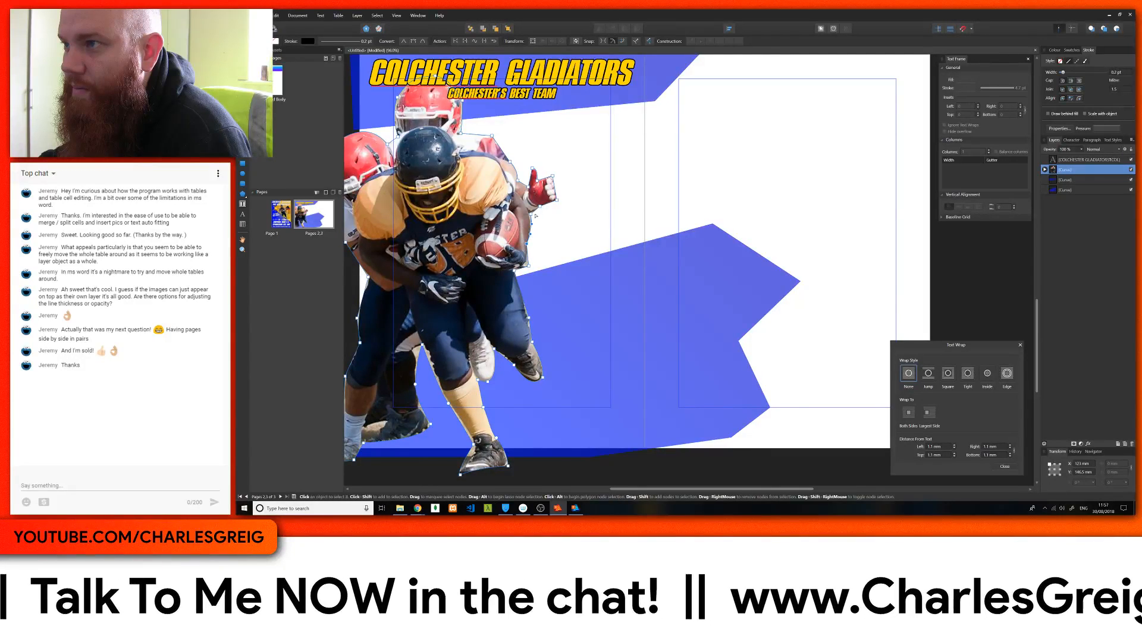
left_click(529, 267)
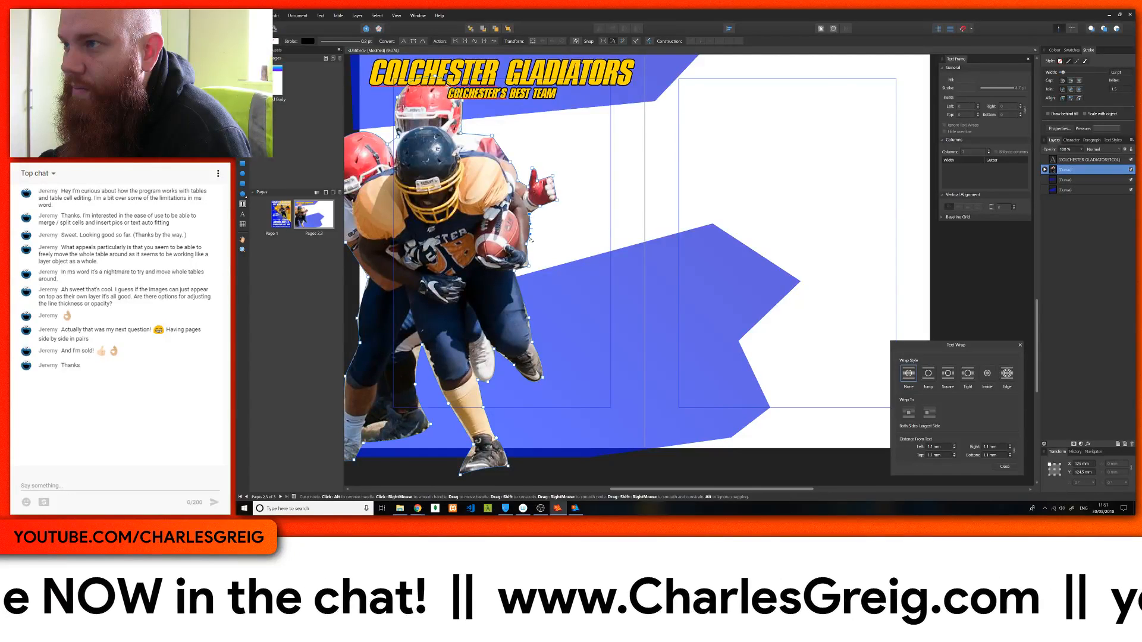
left_click(527, 265)
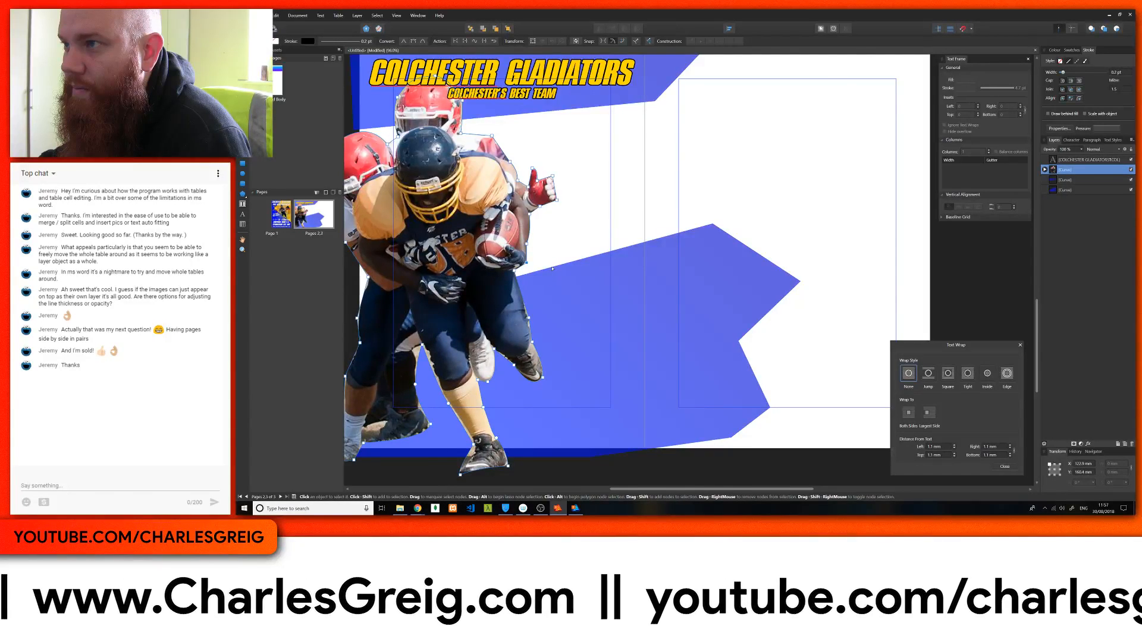
Draw a text frame about 102.5 by 230.5 mm beside the players on the left page and set it to one column
scroll(551, 269, "up", 1)
scroll(571, 244, "down", 3)
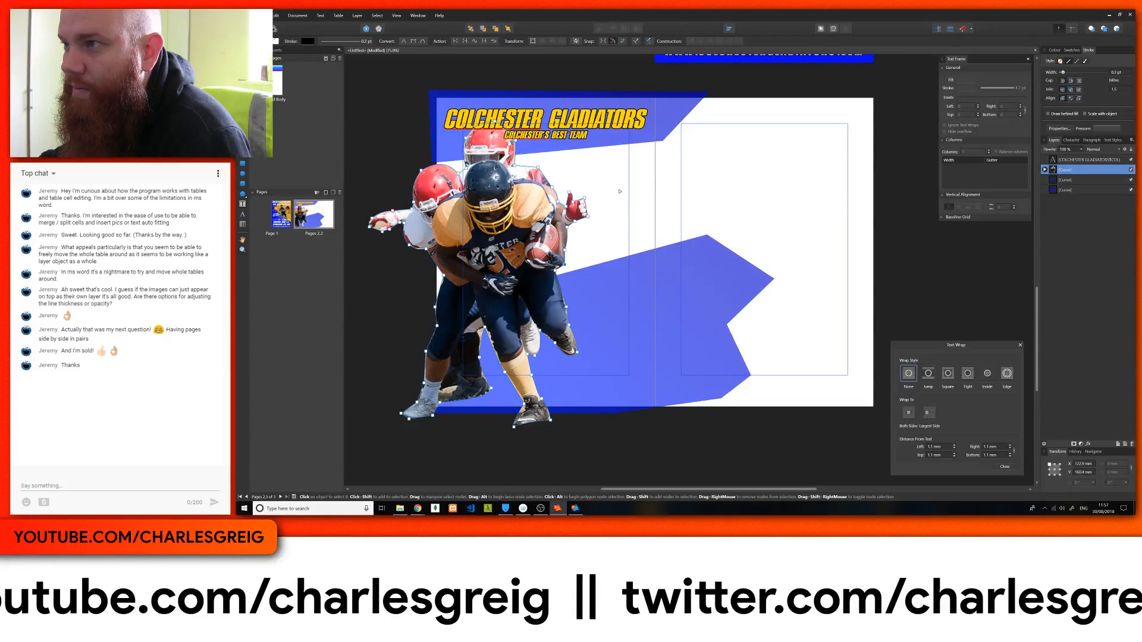
scroll(606, 223, "up", 3)
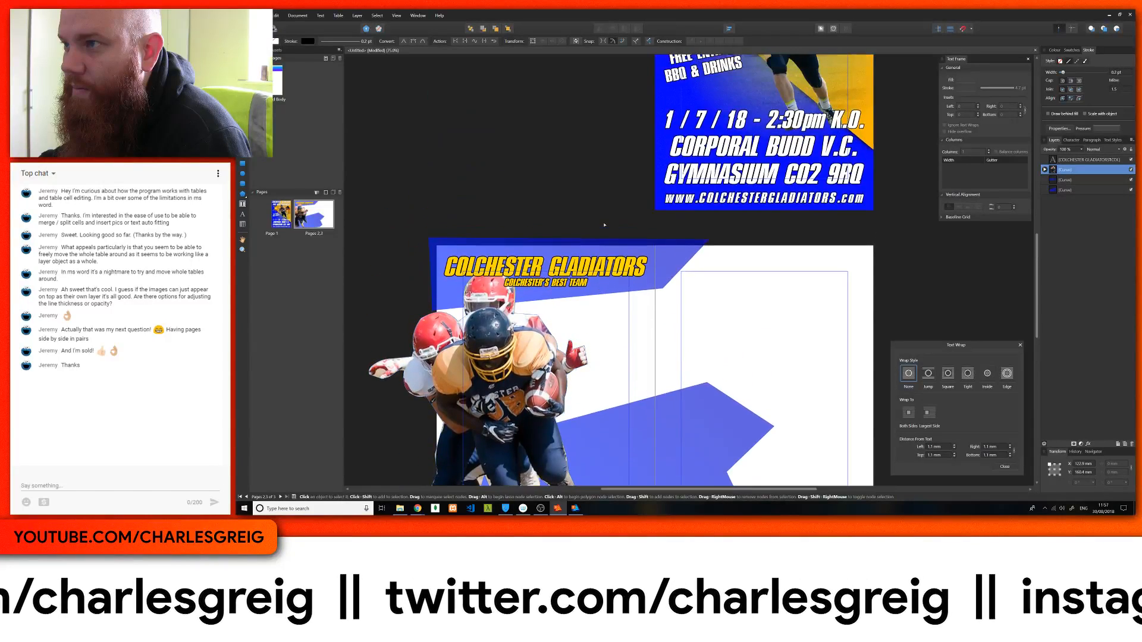
scroll(604, 225, "down", 2)
scroll(604, 224, "down", 1)
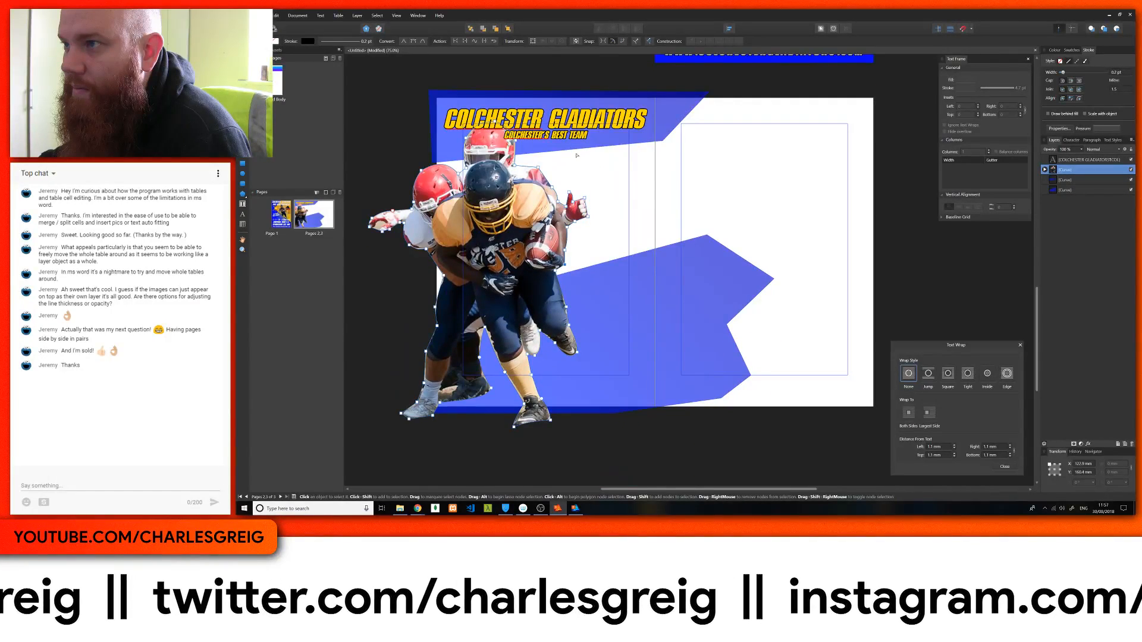
left_click(242, 205)
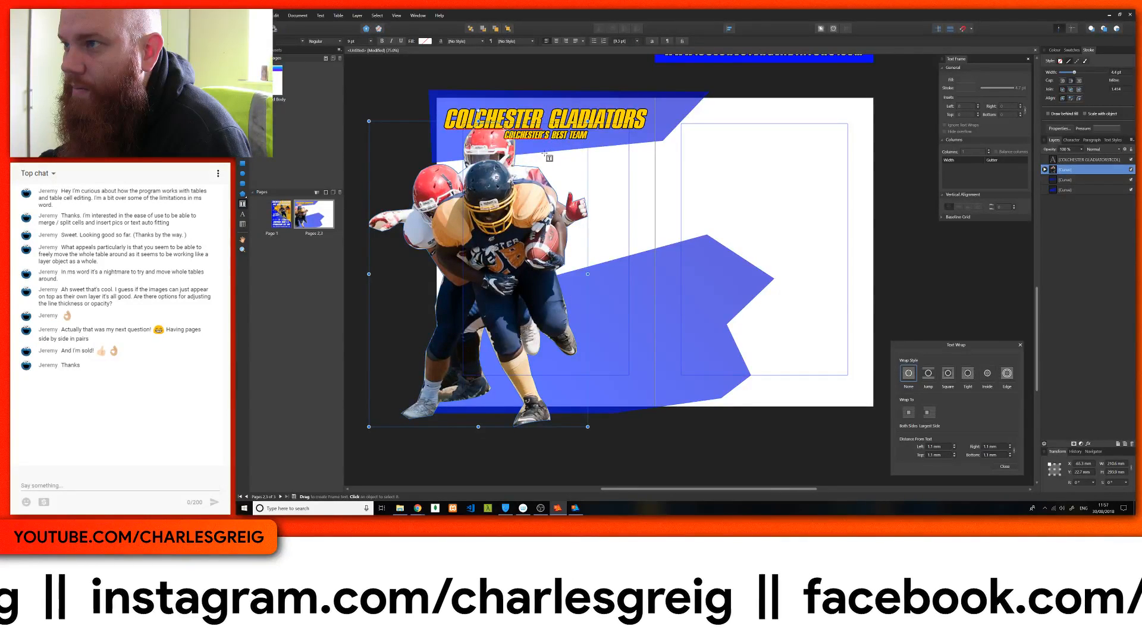
left_click_drag(543, 154, 649, 391)
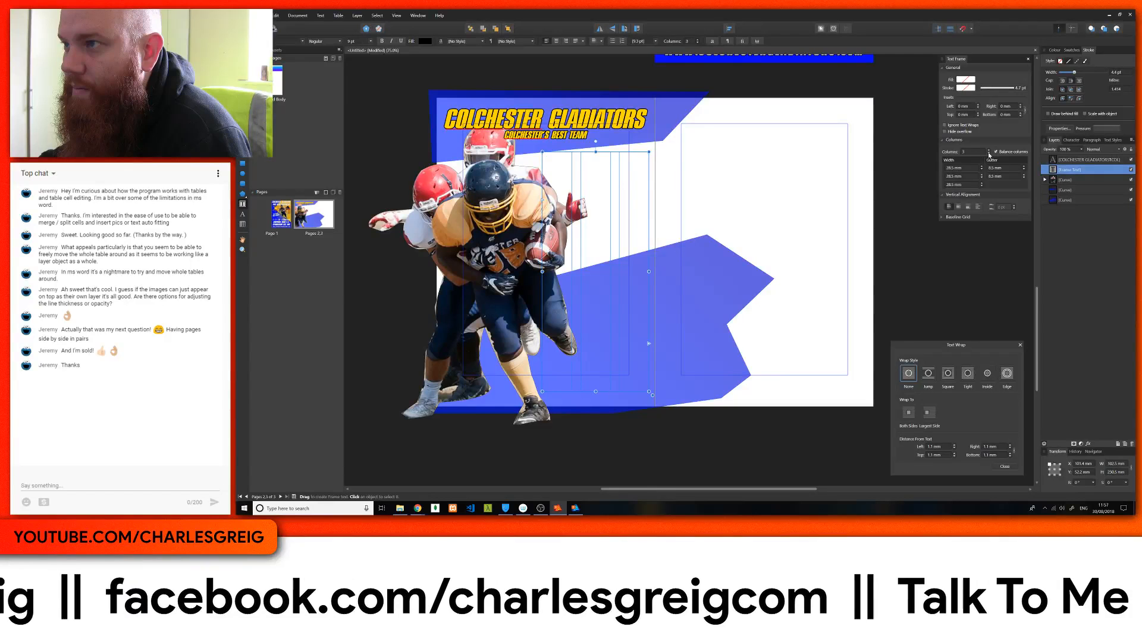
left_click(989, 154)
left_click(989, 154)
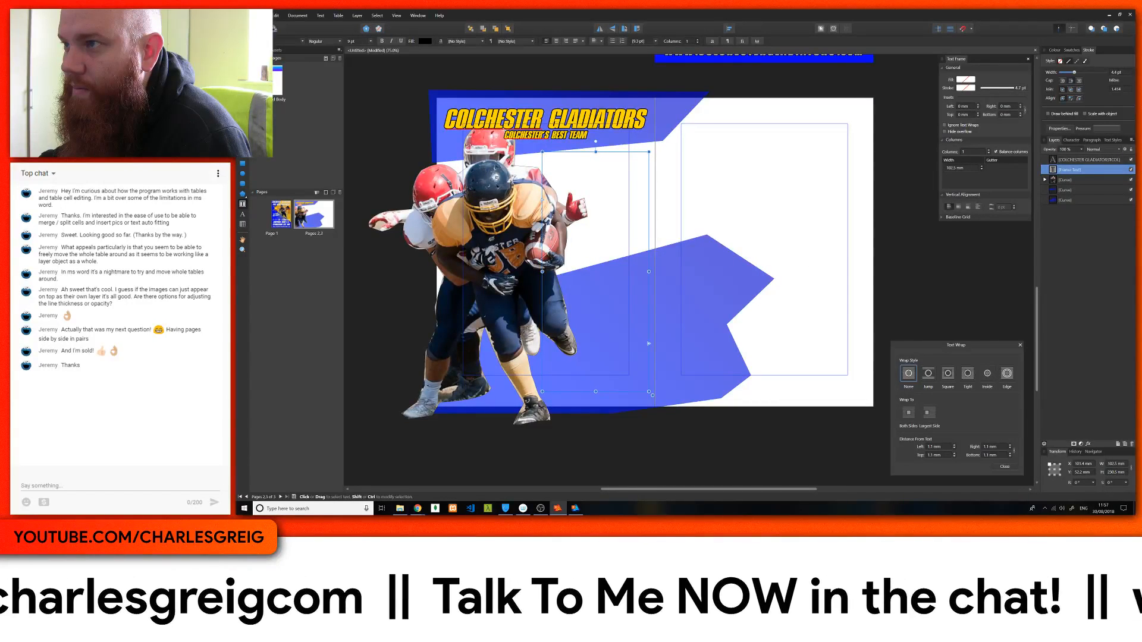
Enter a line of placeholder text starting with "This" in the new text frame
left_click(542, 153)
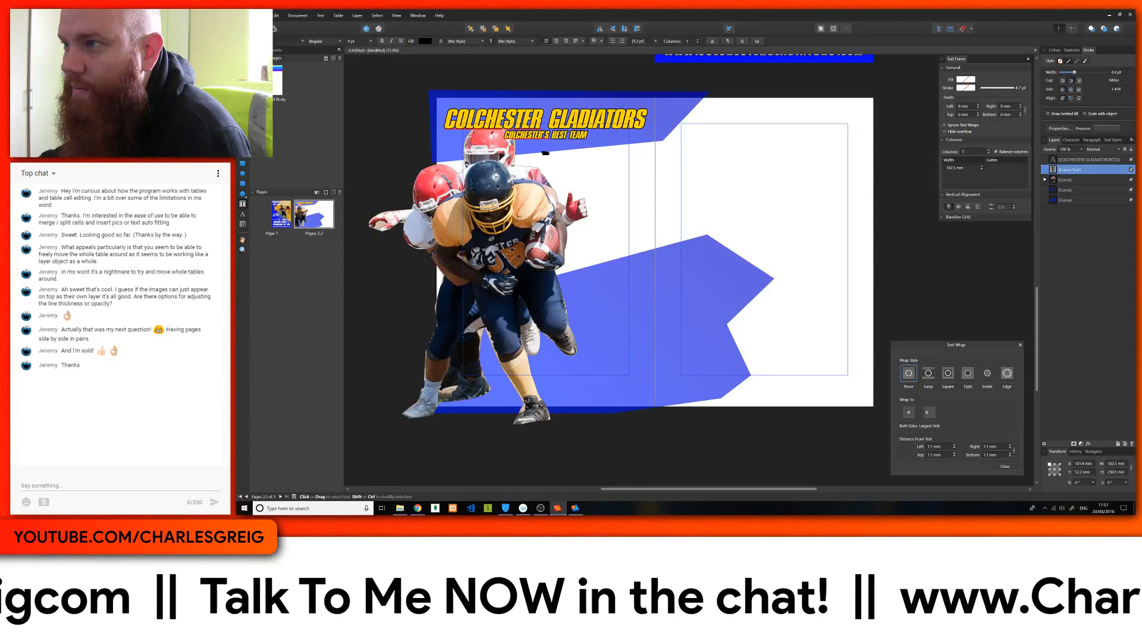
type("This is some text here")
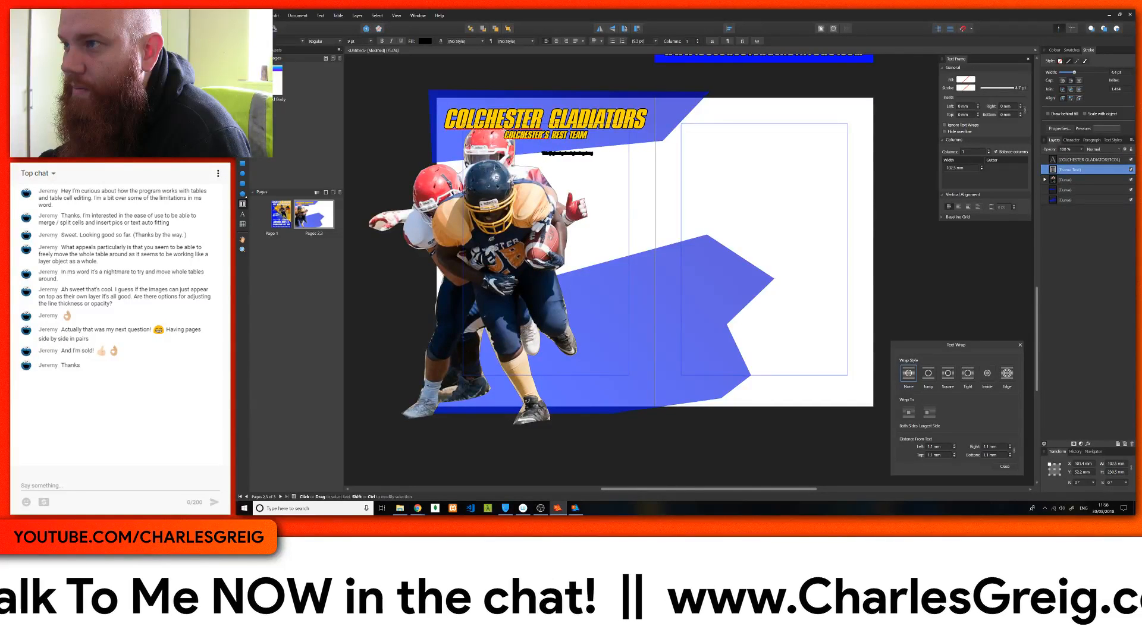
key("Escape")
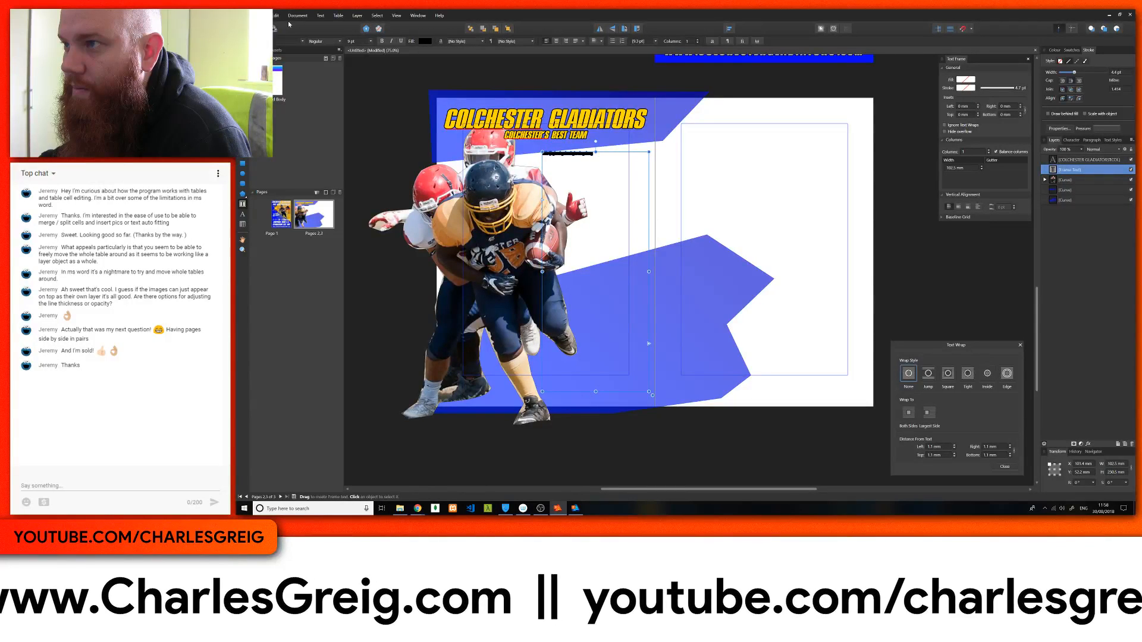
Set the frame text's font size to 20 pt and remove its outline with a 0 pt stroke width
left_click(368, 42)
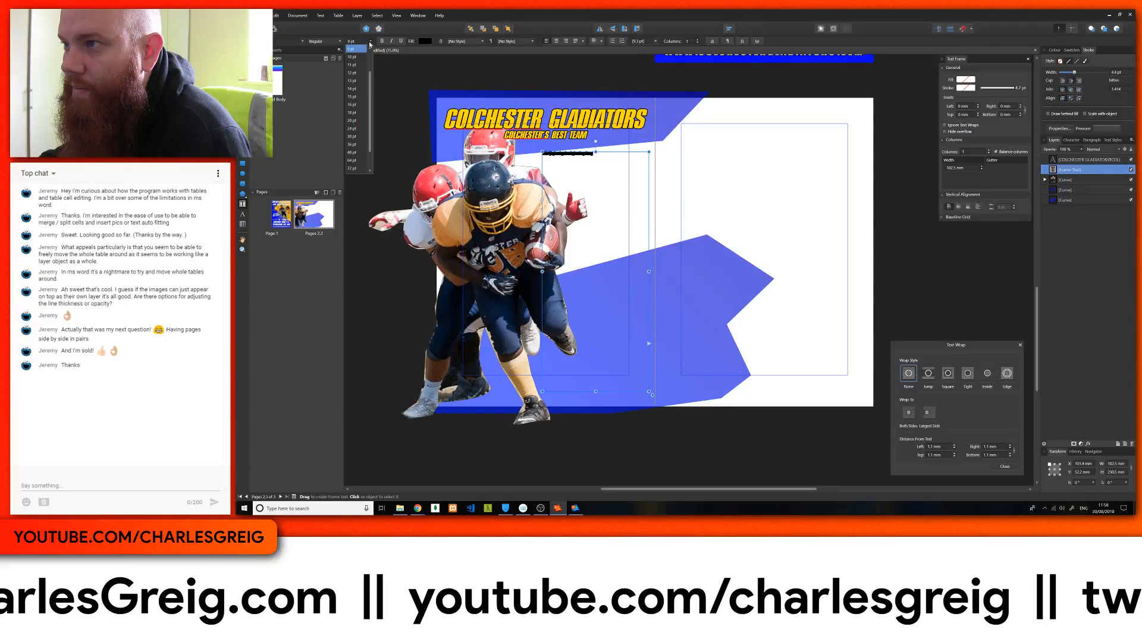
left_click(361, 113)
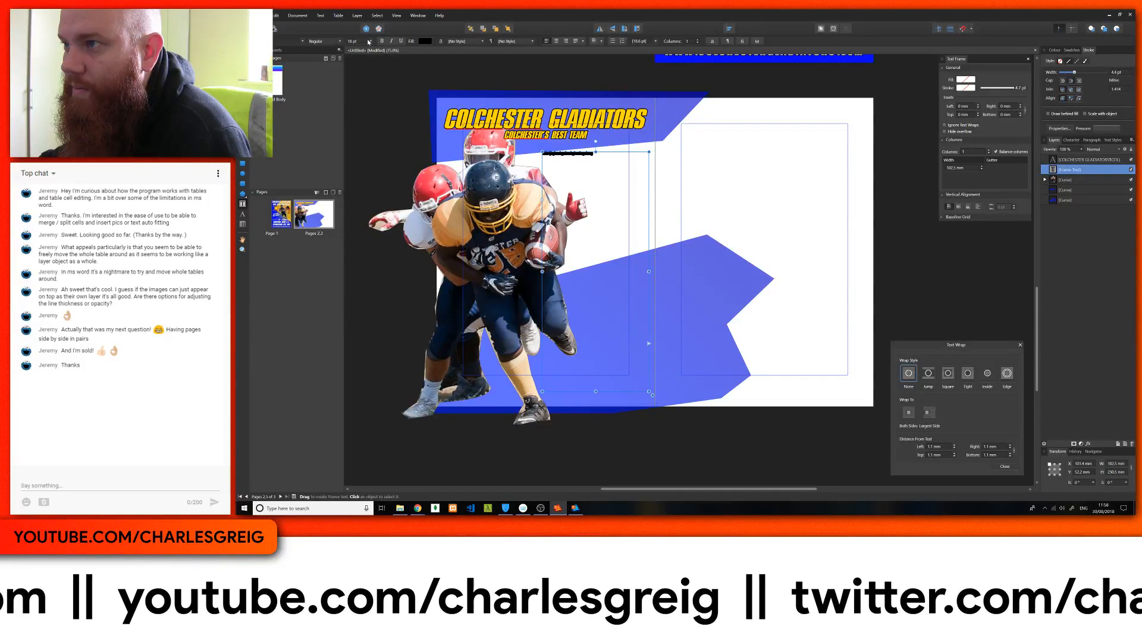
key("ctrl+z")
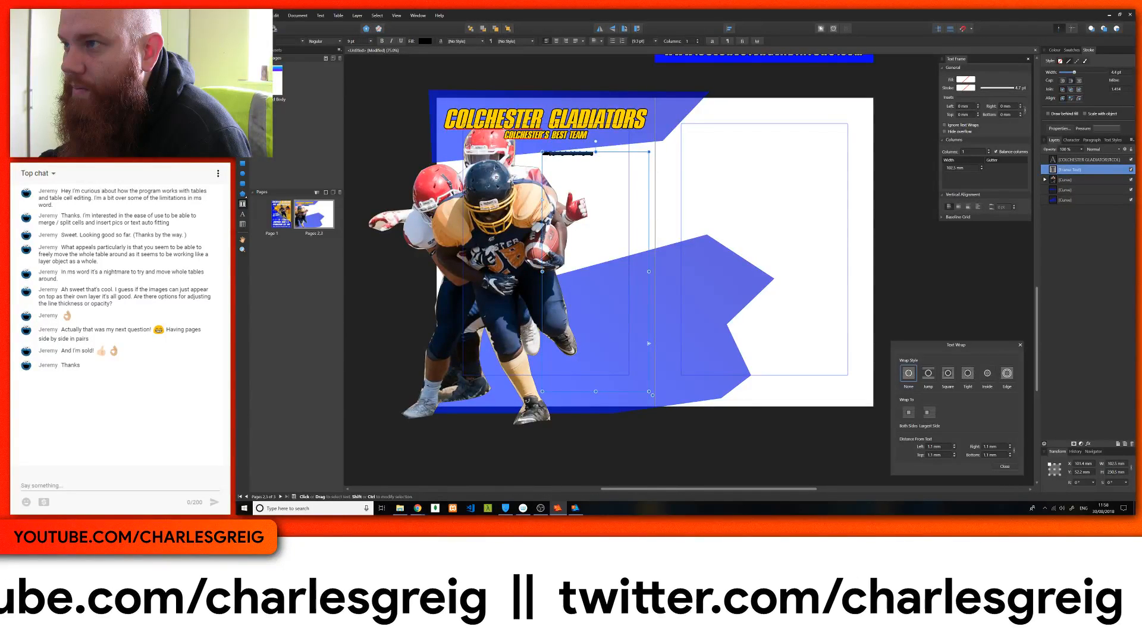
left_click(368, 42)
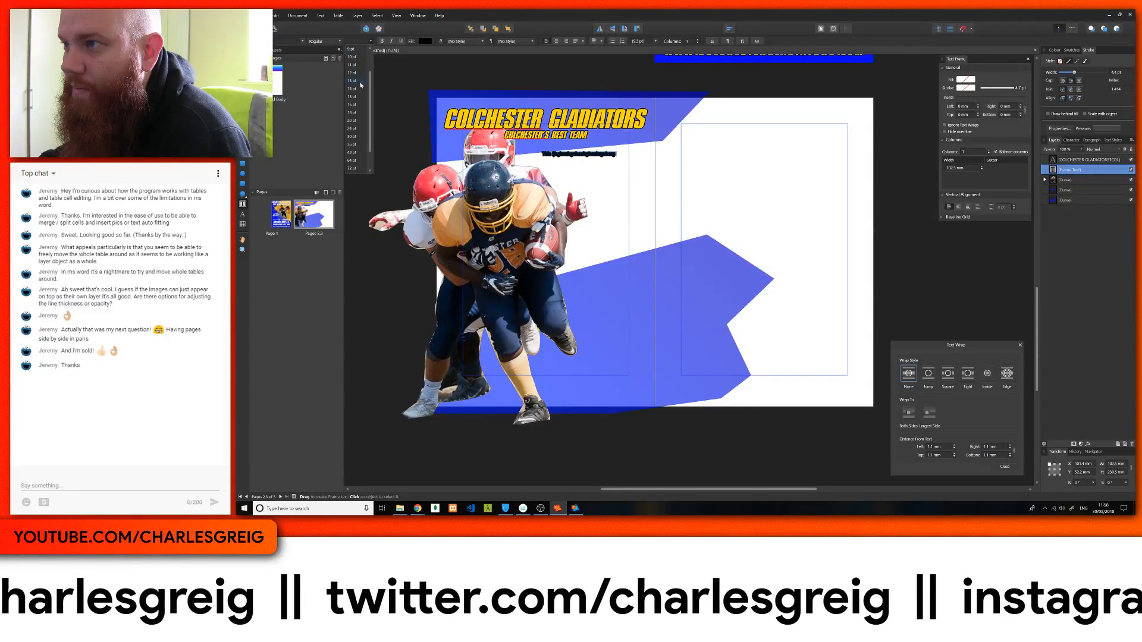
left_click(364, 105)
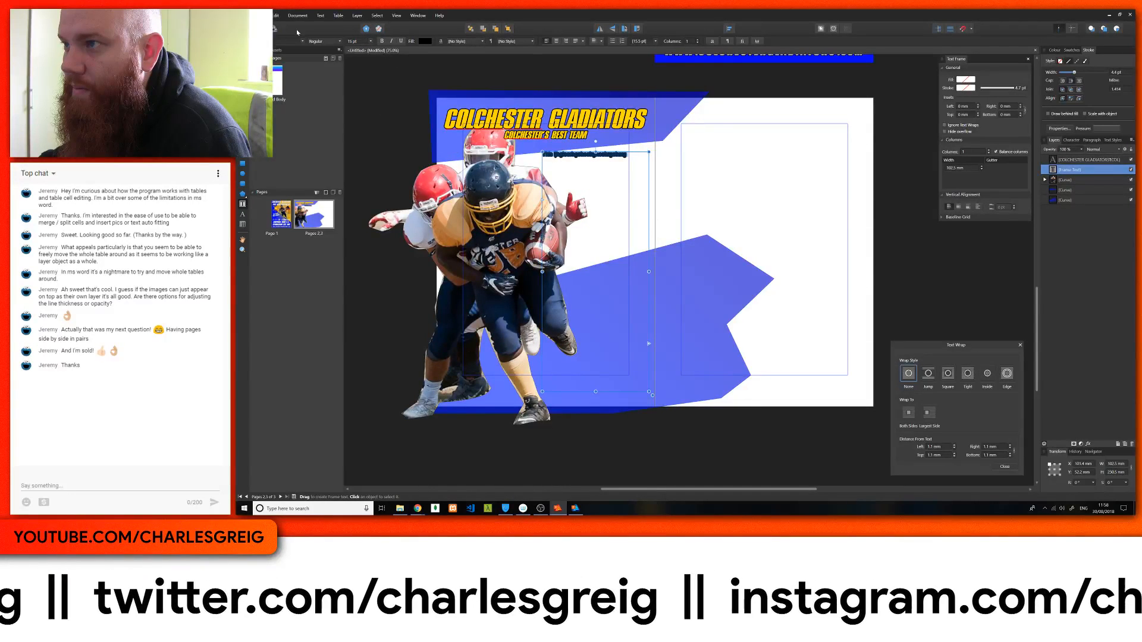
left_click(371, 41)
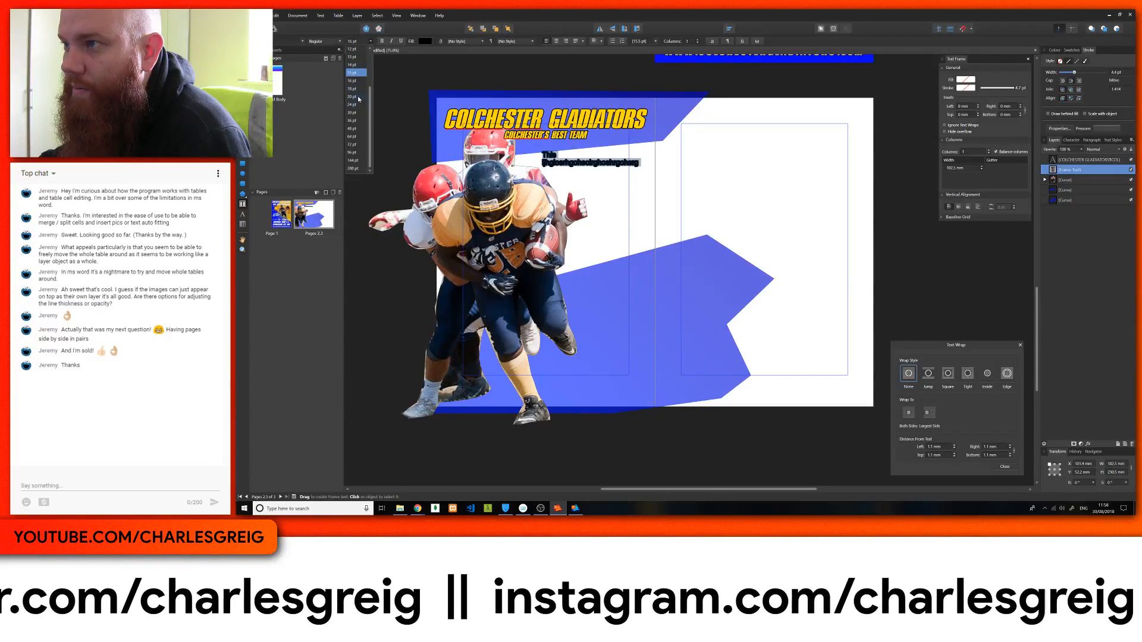
left_click(358, 96)
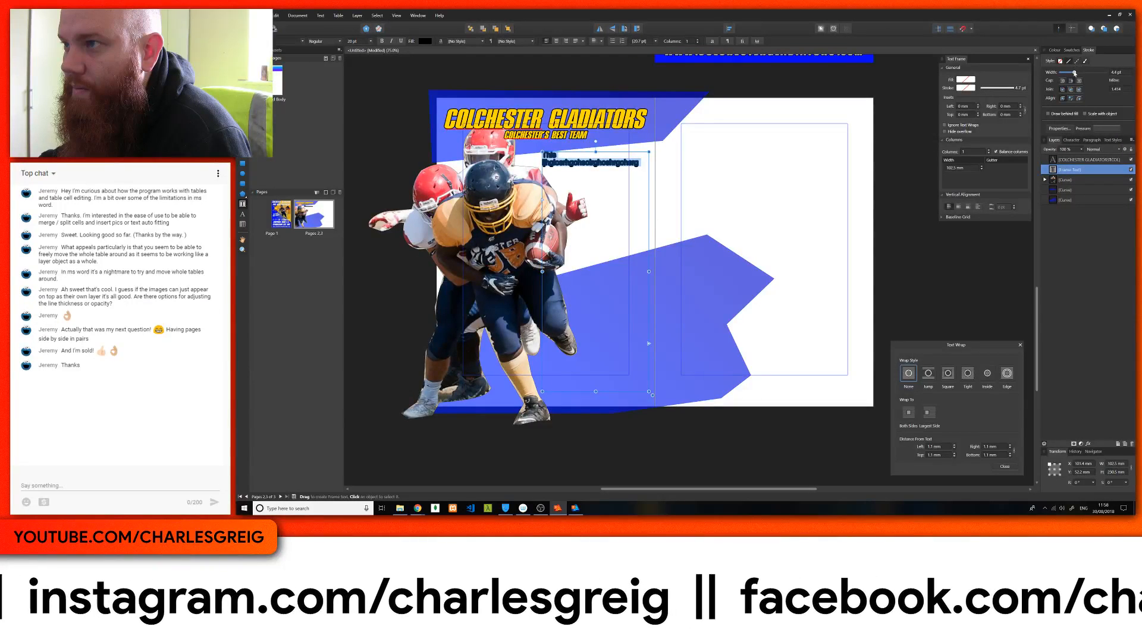
left_click_drag(1074, 72, 1060, 73)
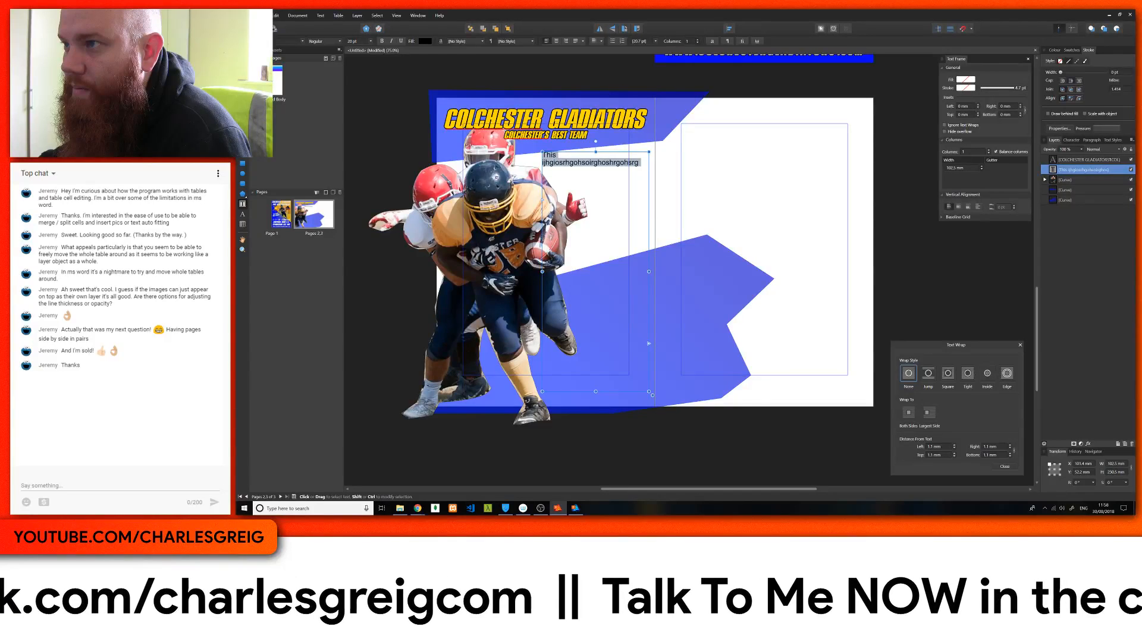
Replace the frame's placeholder text with "Colchester Gladiators are one of the countries best american football teams called Colchester Gladiators, and they ball out"
left_click(606, 162)
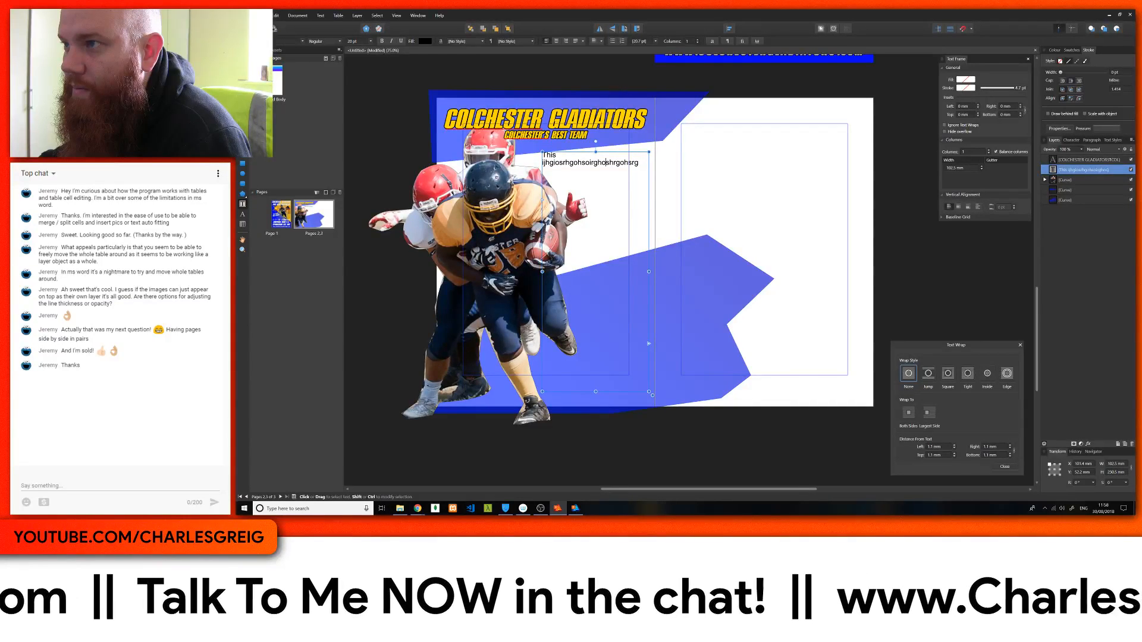
triple_click(605, 162)
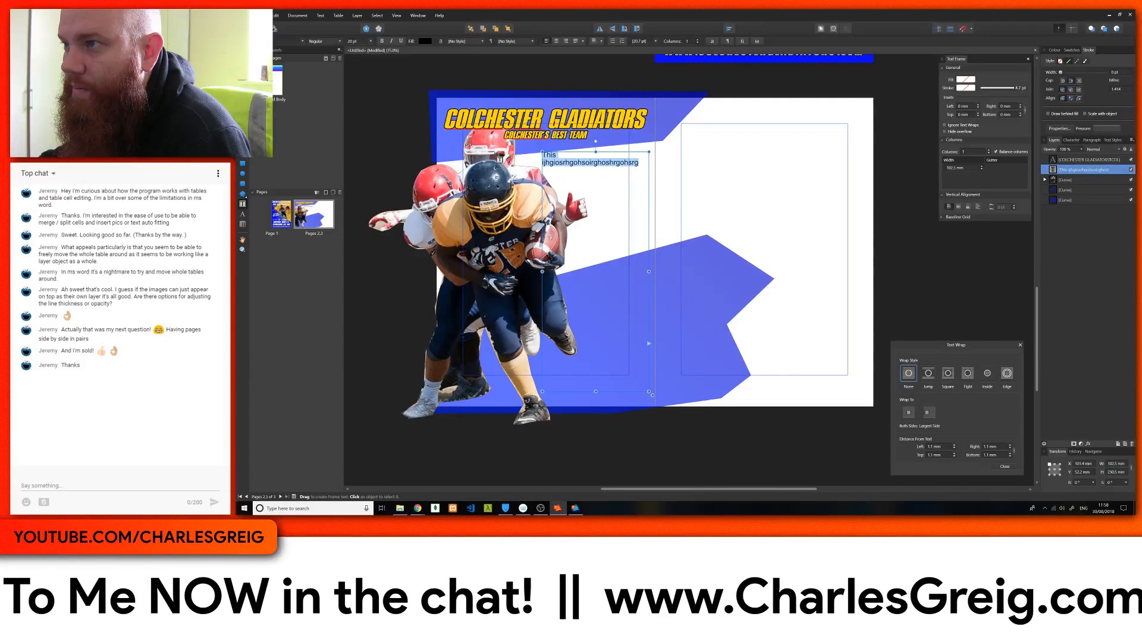
type("Colchester G")
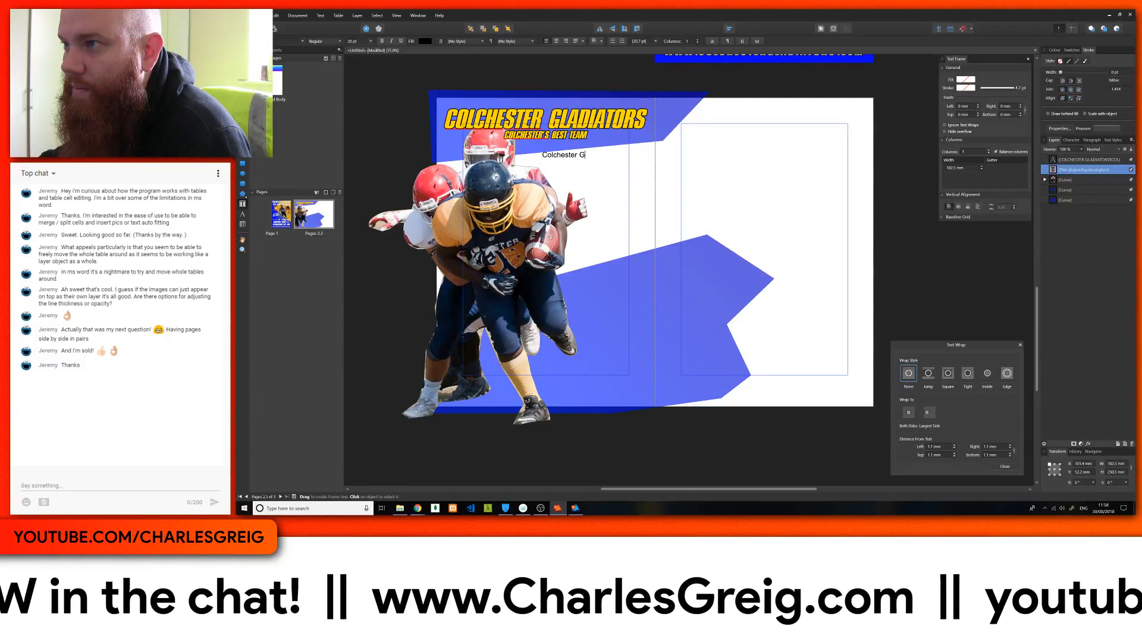
type("ladiators")
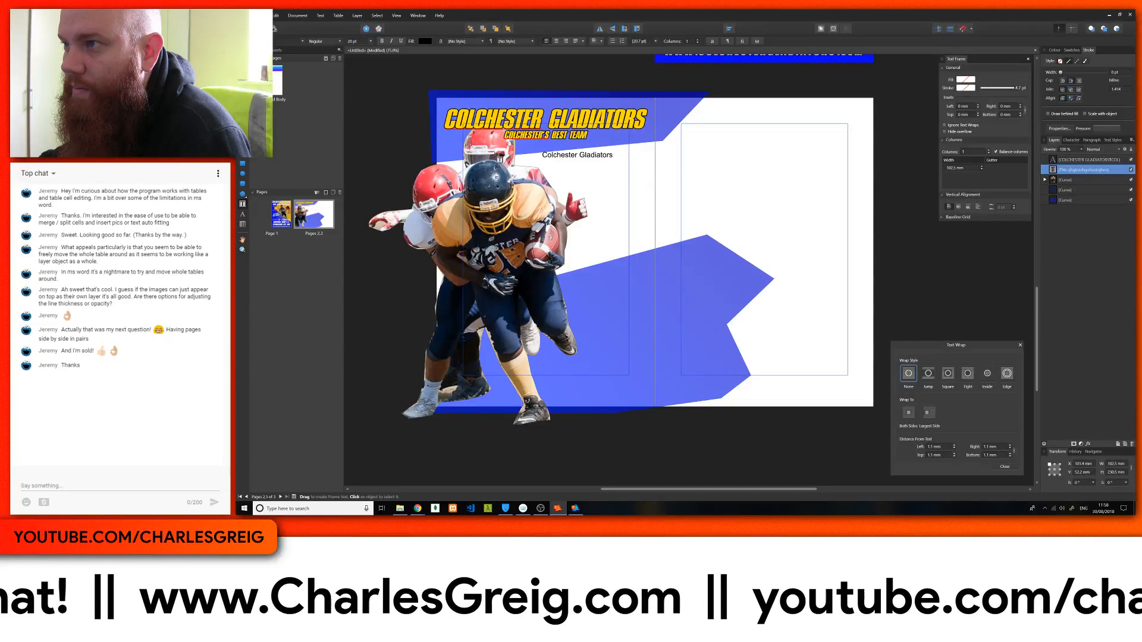
type(" are one of ")
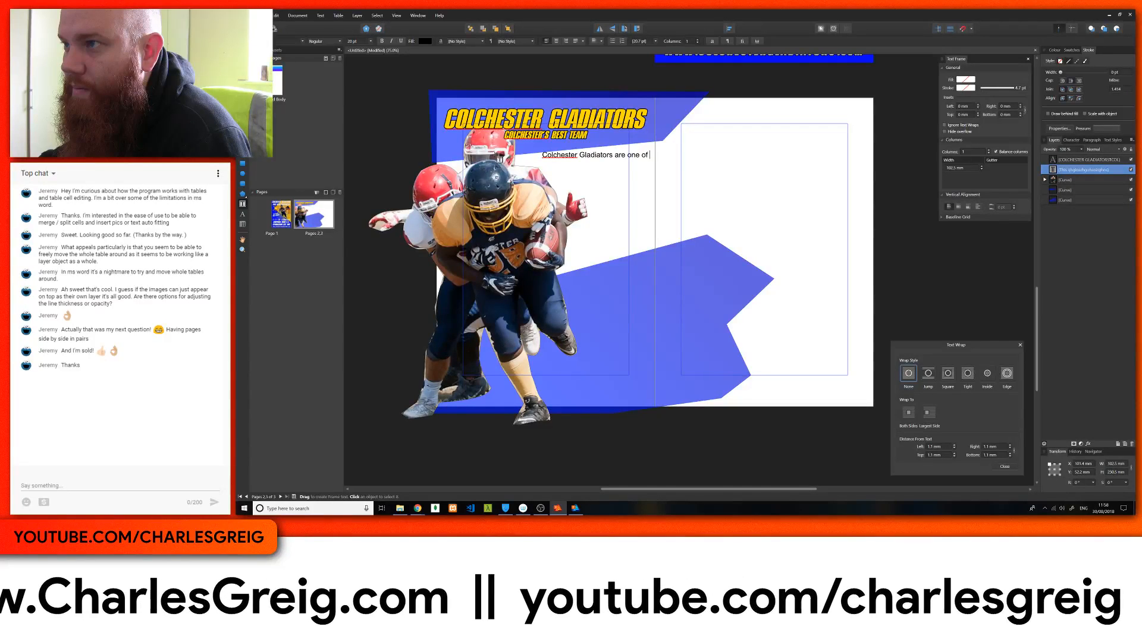
type("the count")
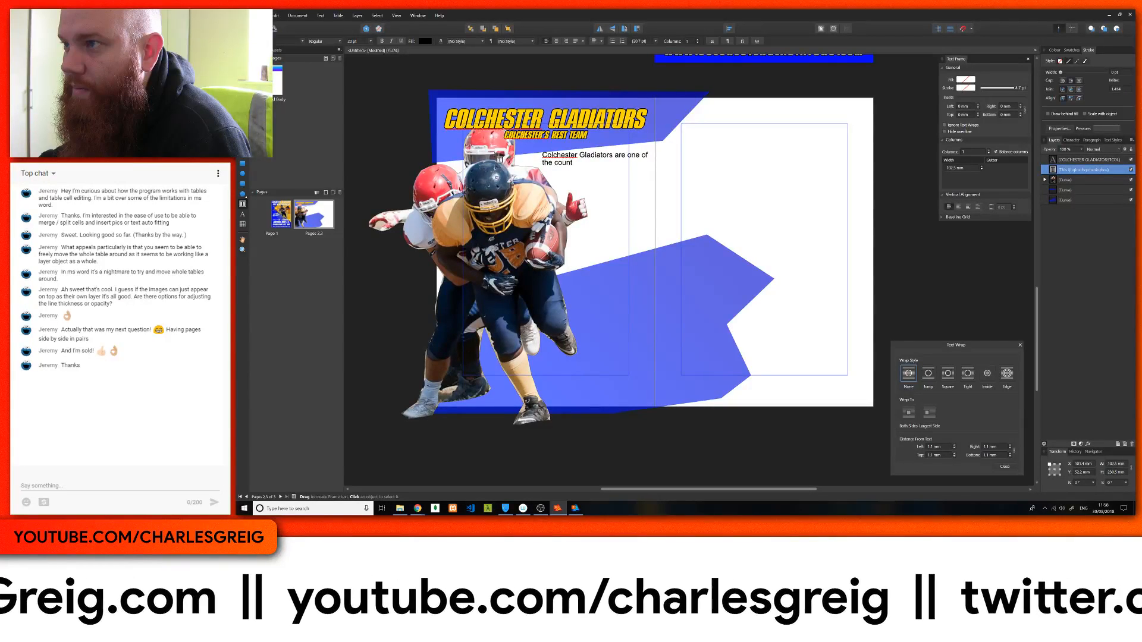
type("ries be")
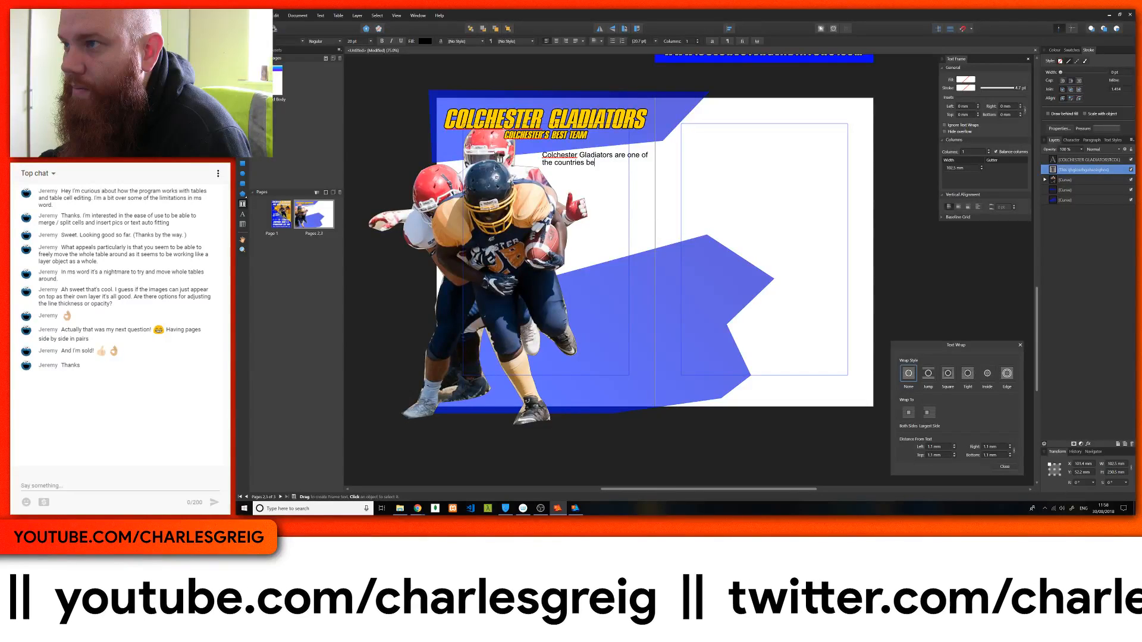
type("st ame")
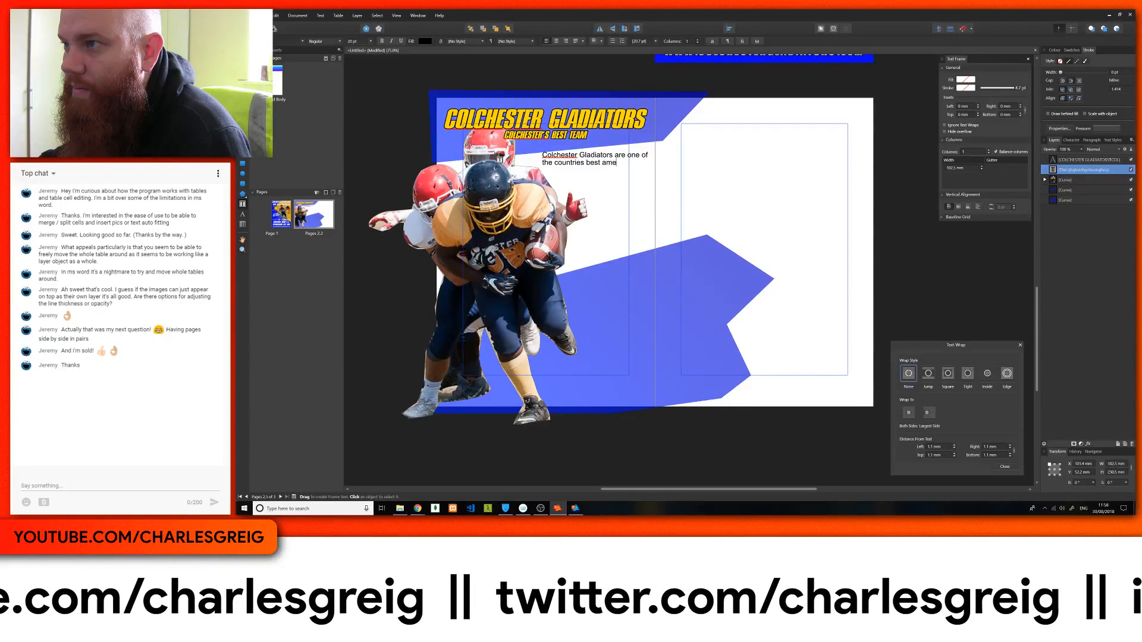
type("rican football ")
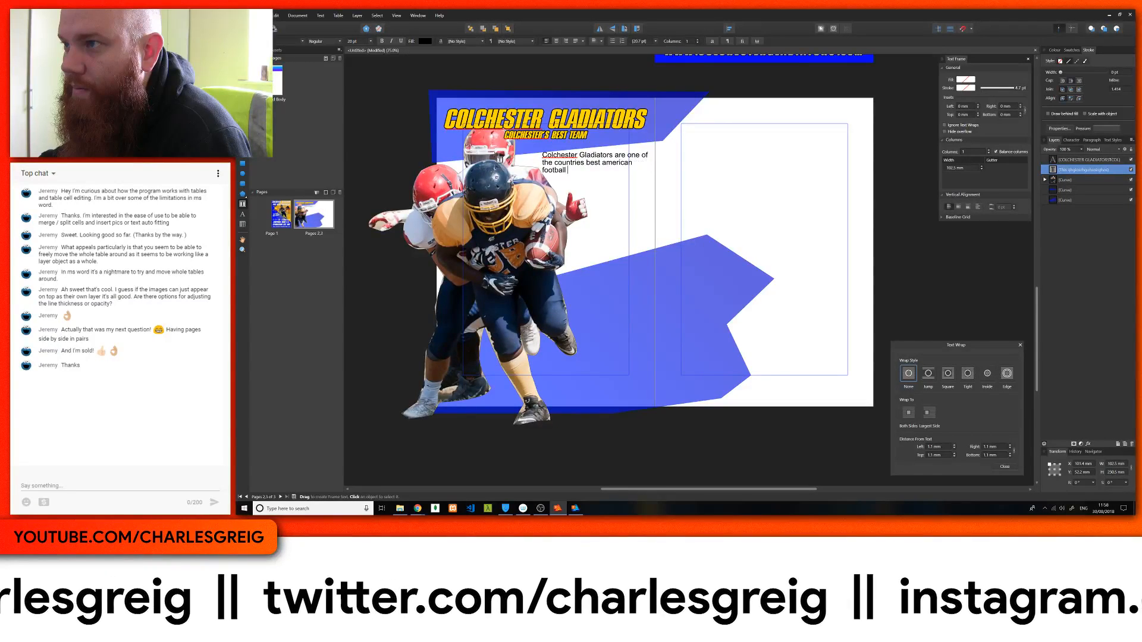
type("teams called ")
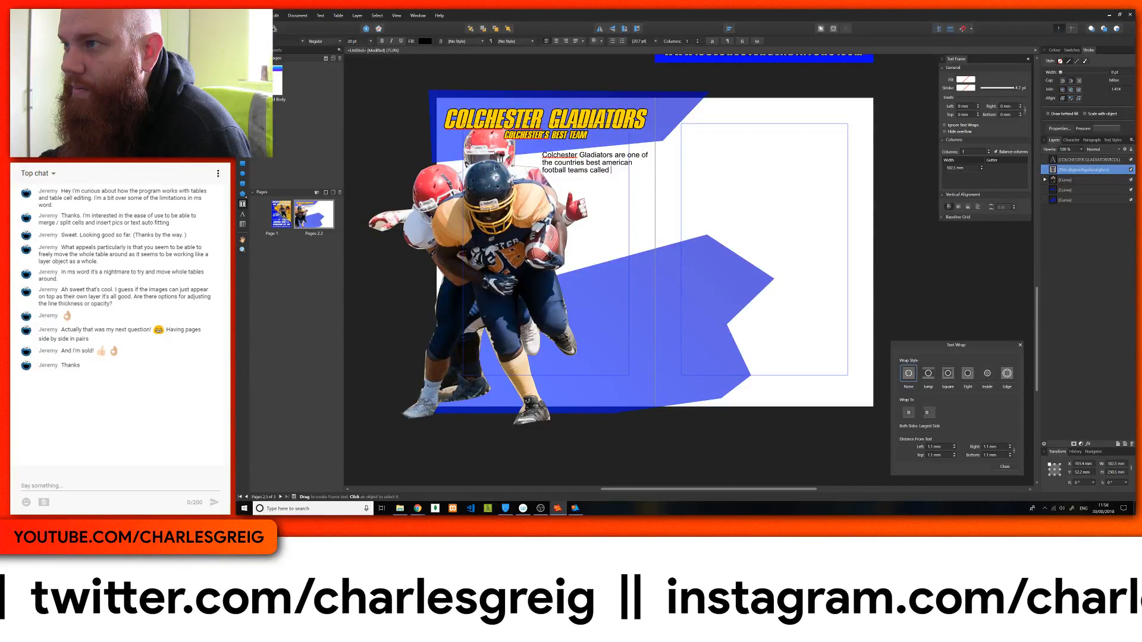
type("Colchester Gladiato")
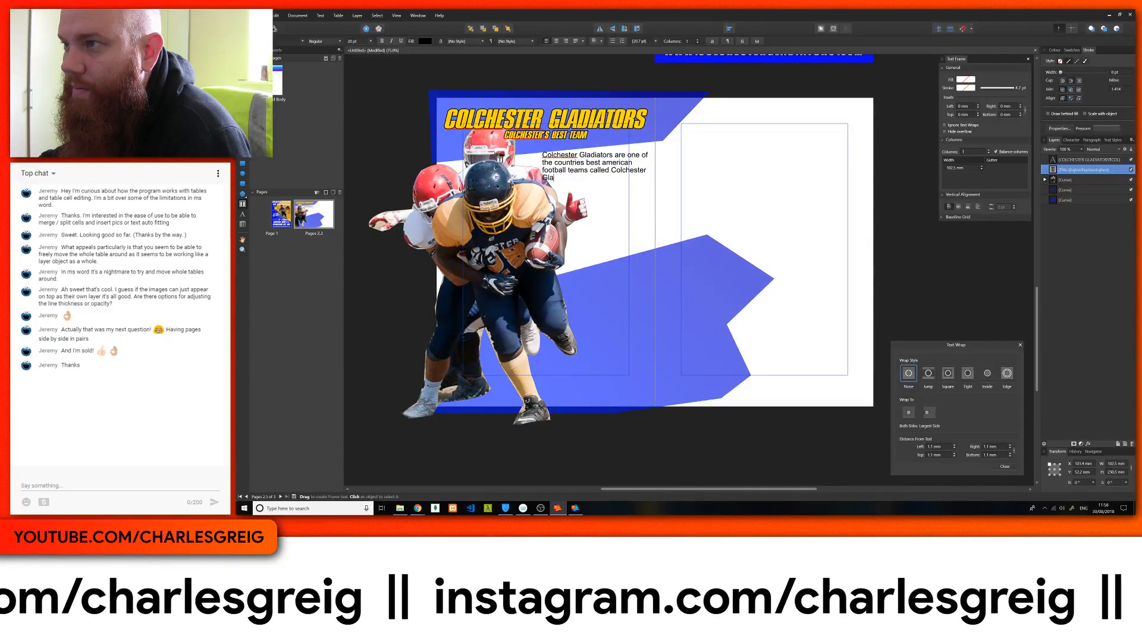
type("rs, and they")
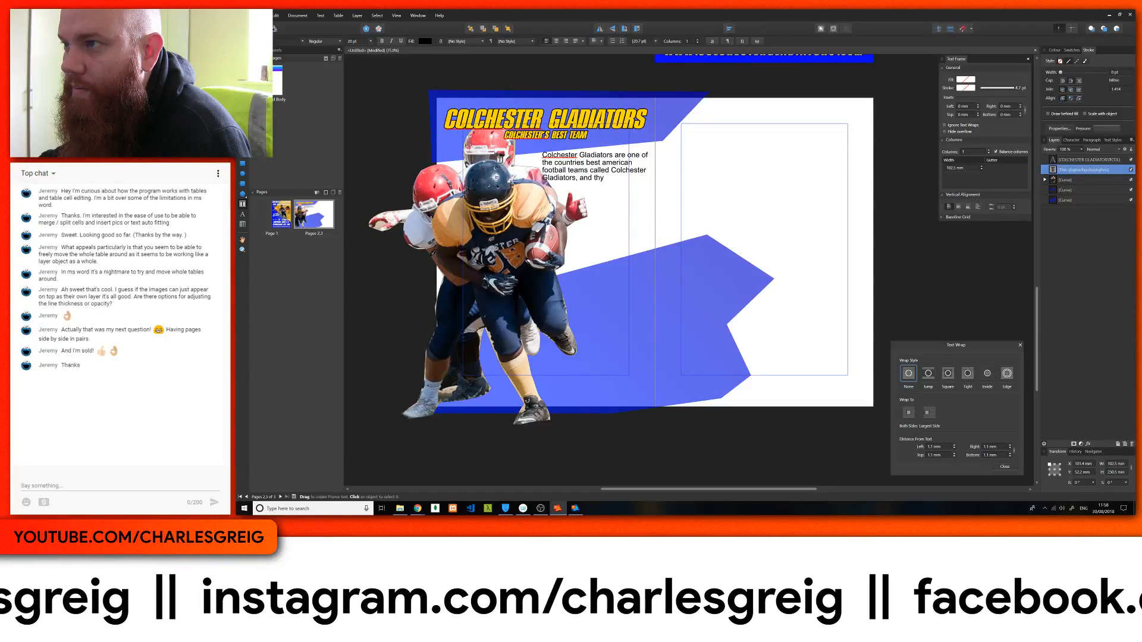
type(" ball out")
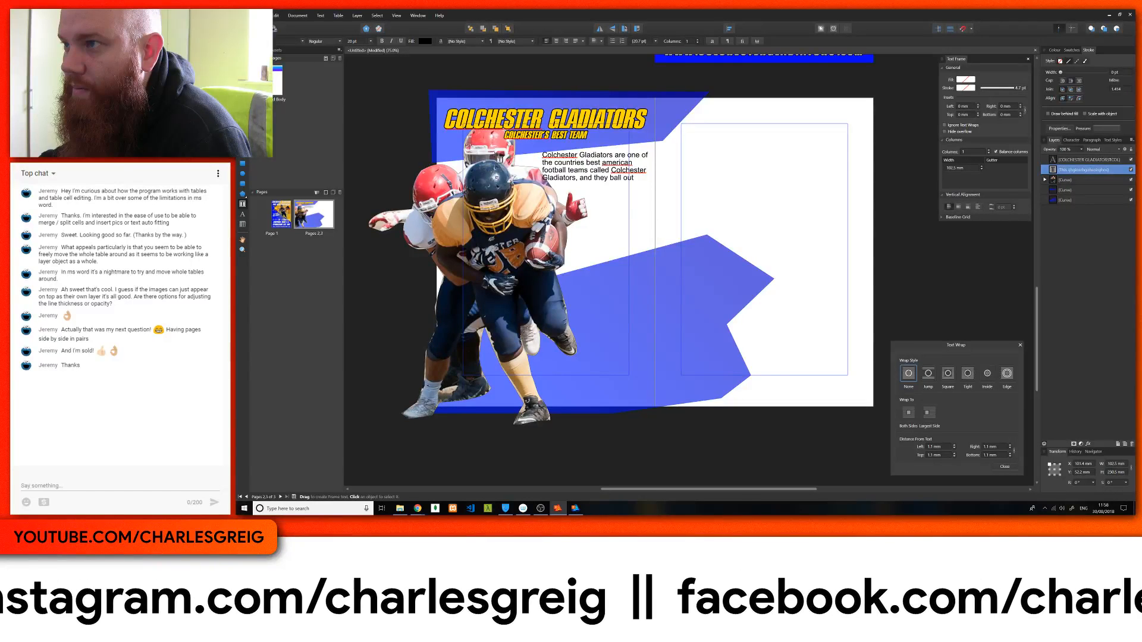
Continue the text with "like a pack of hungry wolves, you know, unless there is some good shows on tv or the weather is less than ideal"
type(" like a pac")
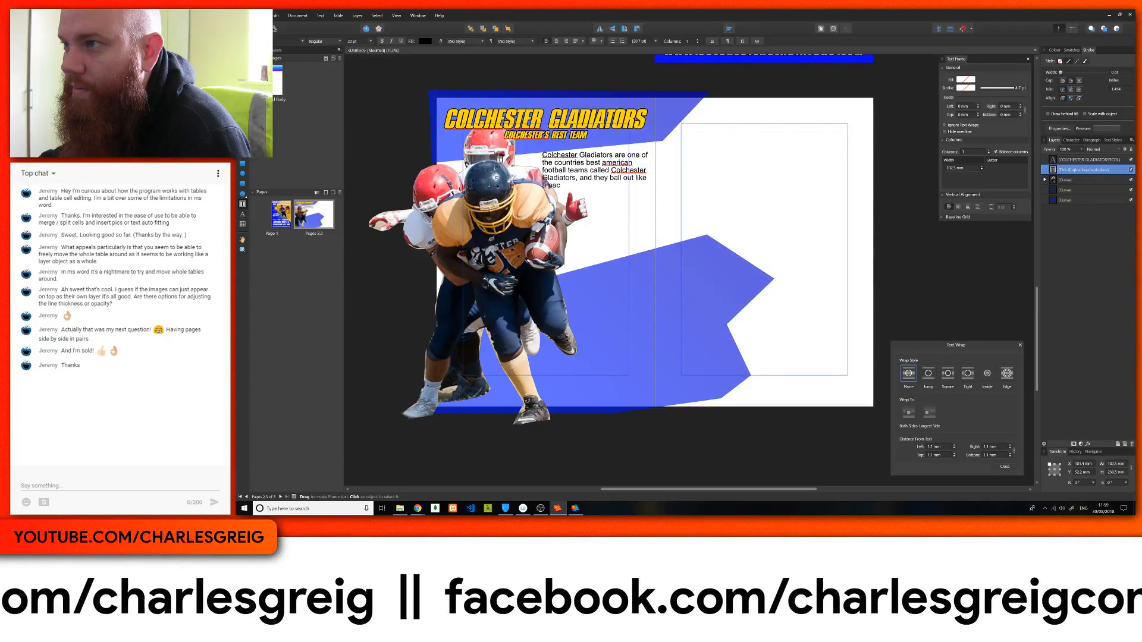
type("k of hungry")
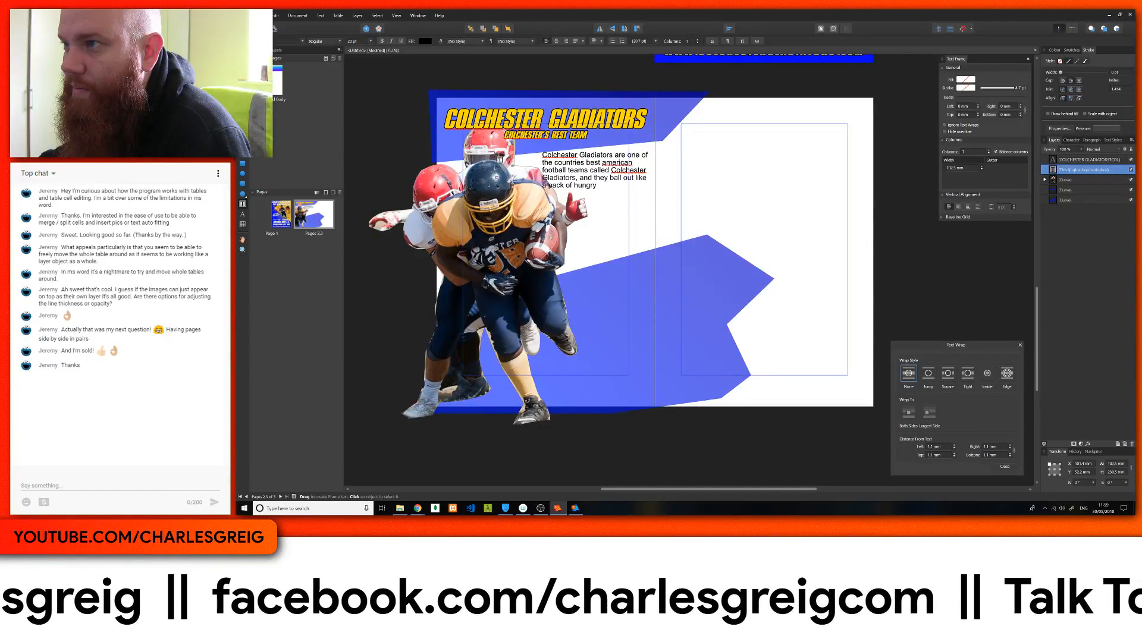
type(" wolves, yo")
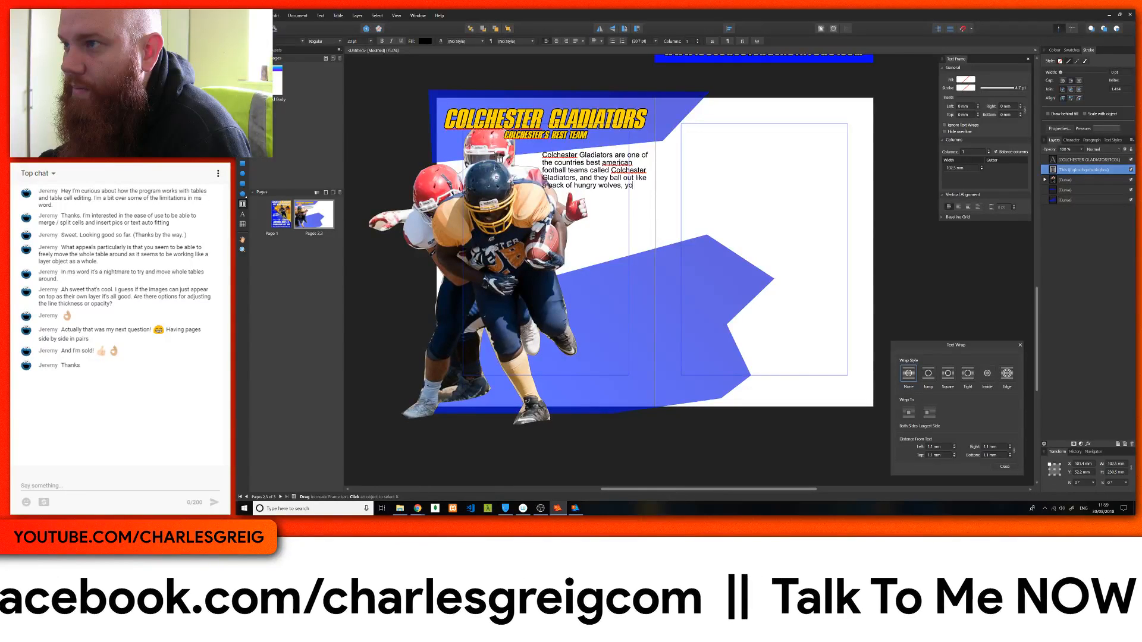
type("u know,")
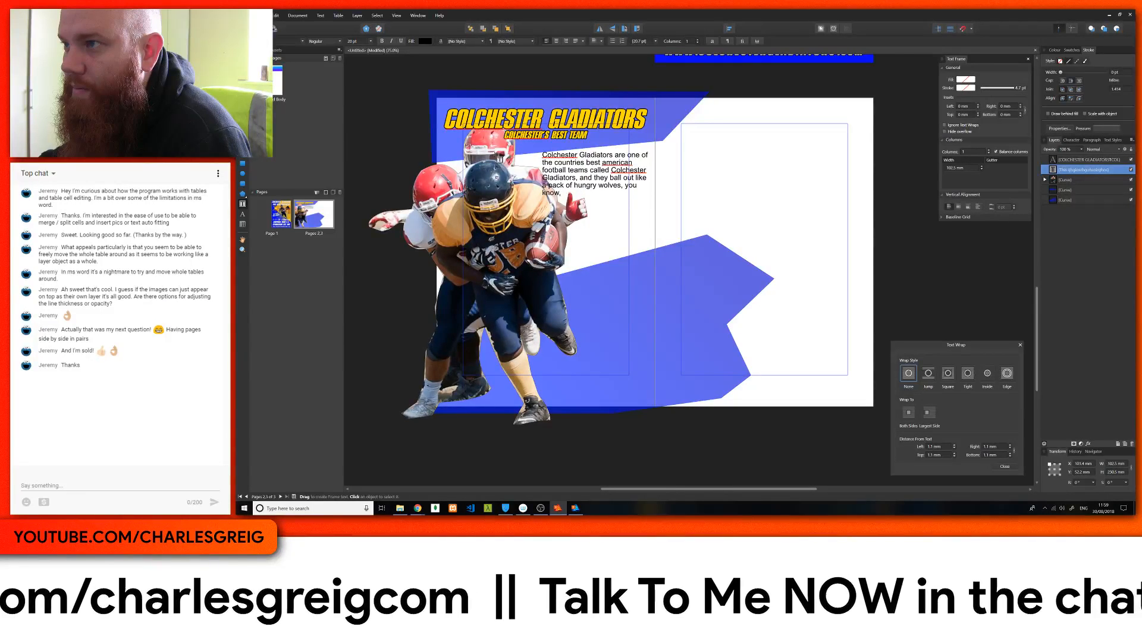
type(" unless ther")
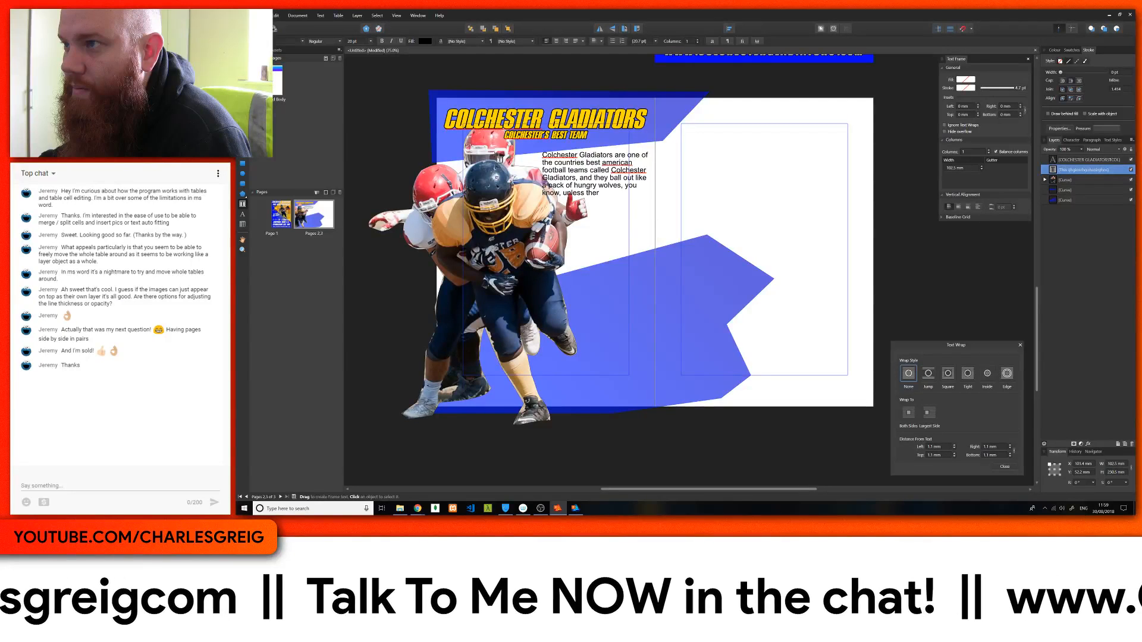
type("e is some")
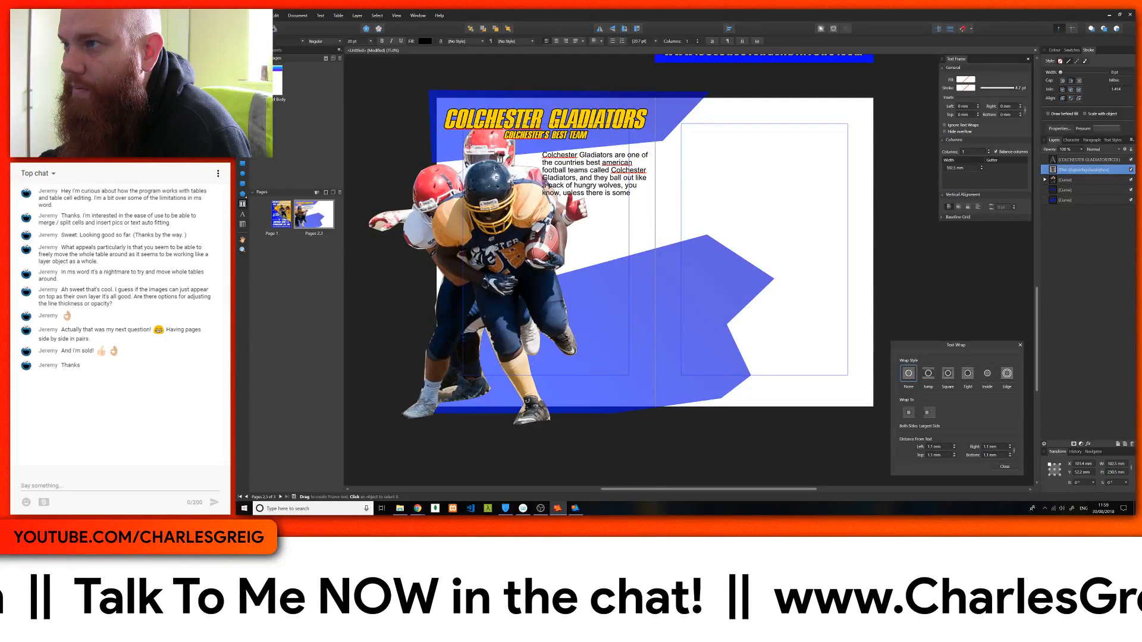
type(" good sh")
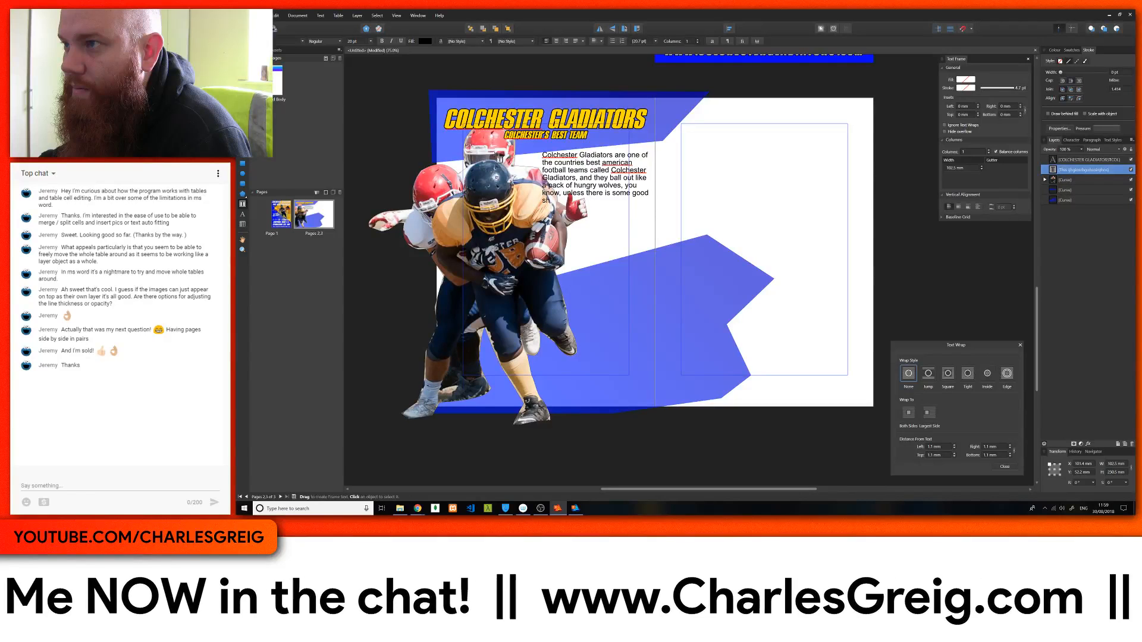
type("ows")
key("BackSpace")
type("ws on t")
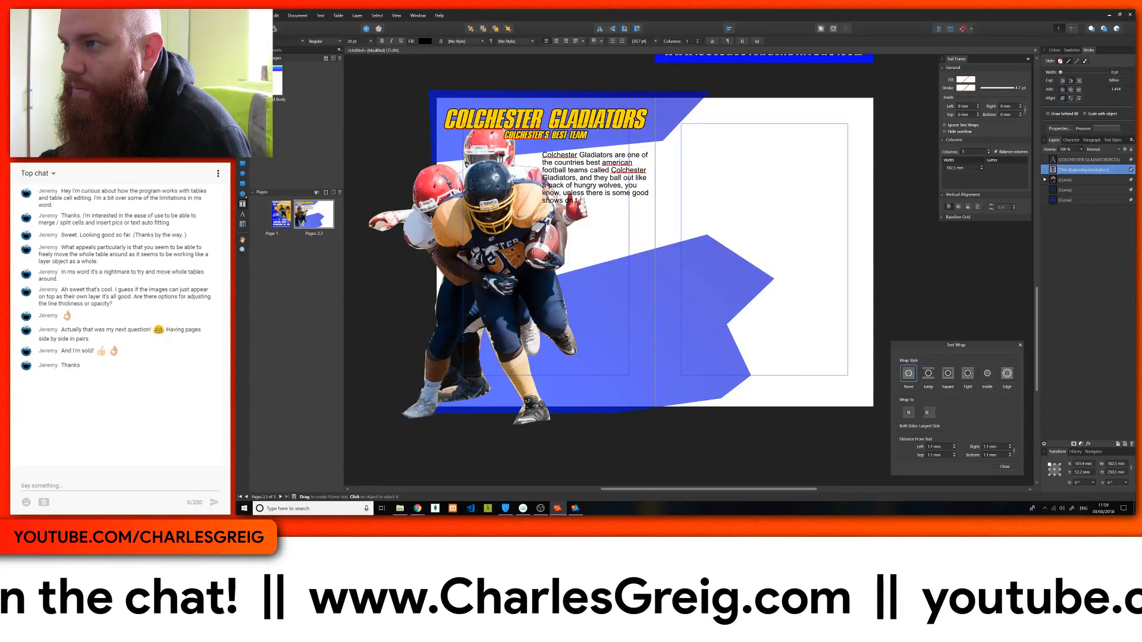
type("v or the weather")
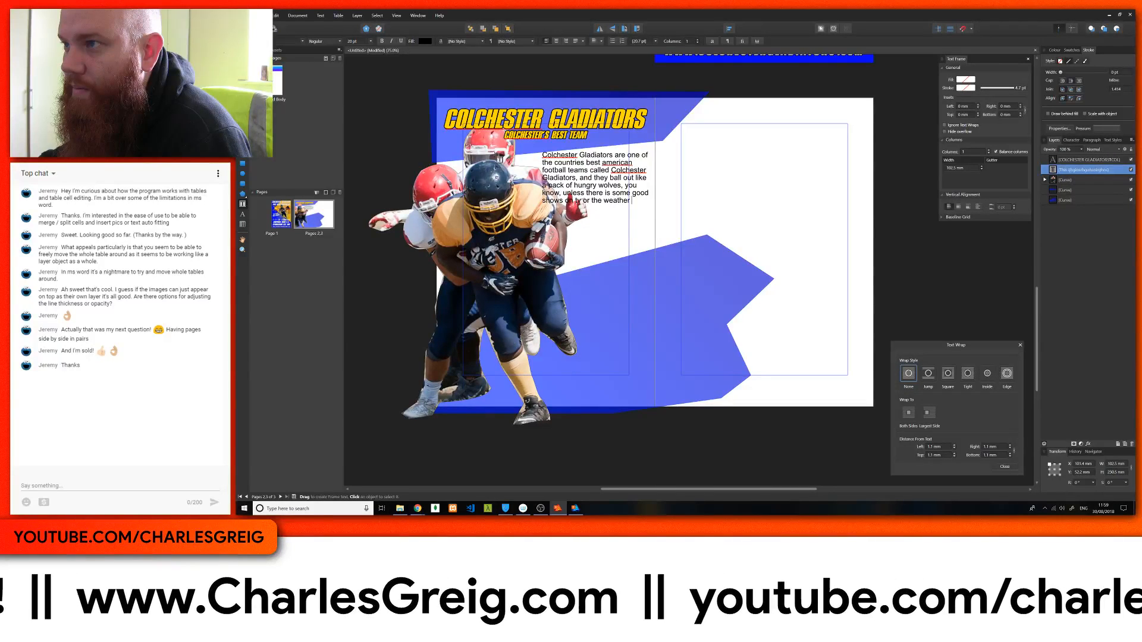
type(" is less than ideal")
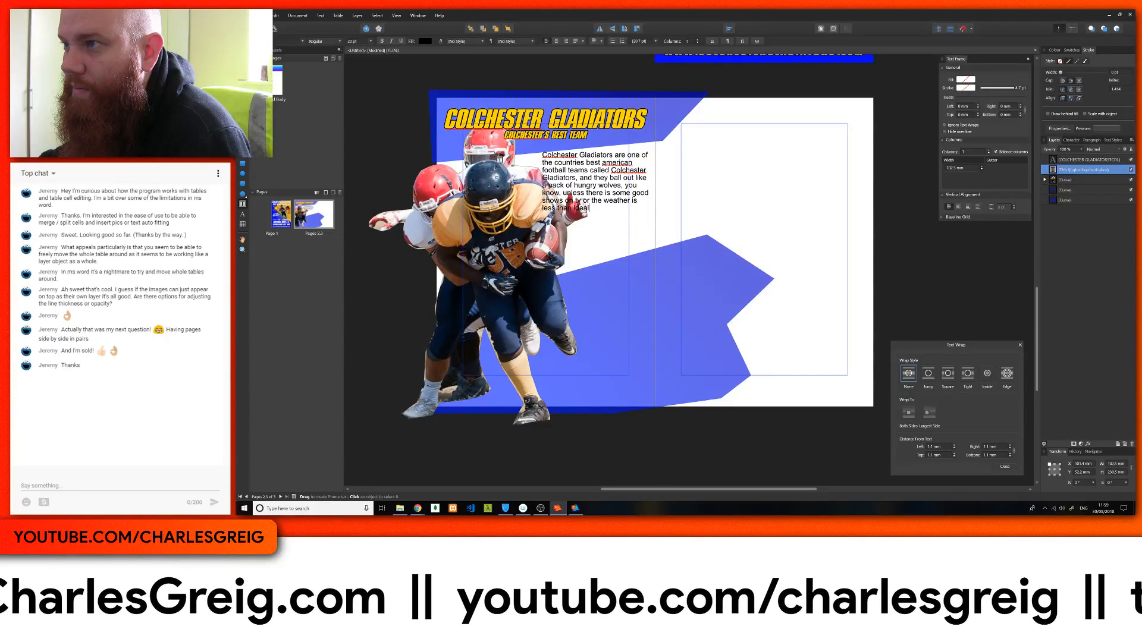
Delete everything after "and they ball out" from the end of the frame text
key("BackSpace")
key("BackSpace")
key("BackSpace")
key("BackSpace")
key("BackSpace")
key("BackSpace")
key("BackSpace")
key("BackSpace")
key("BackSpace")
key("BackSpace")
key("BackSpace")
key("BackSpace")
key("BackSpace")
key("BackSpace")
key("BackSpace")
key("BackSpace")
key("BackSpace")
key("BackSpace")
key("BackSpace")
key("BackSpace")
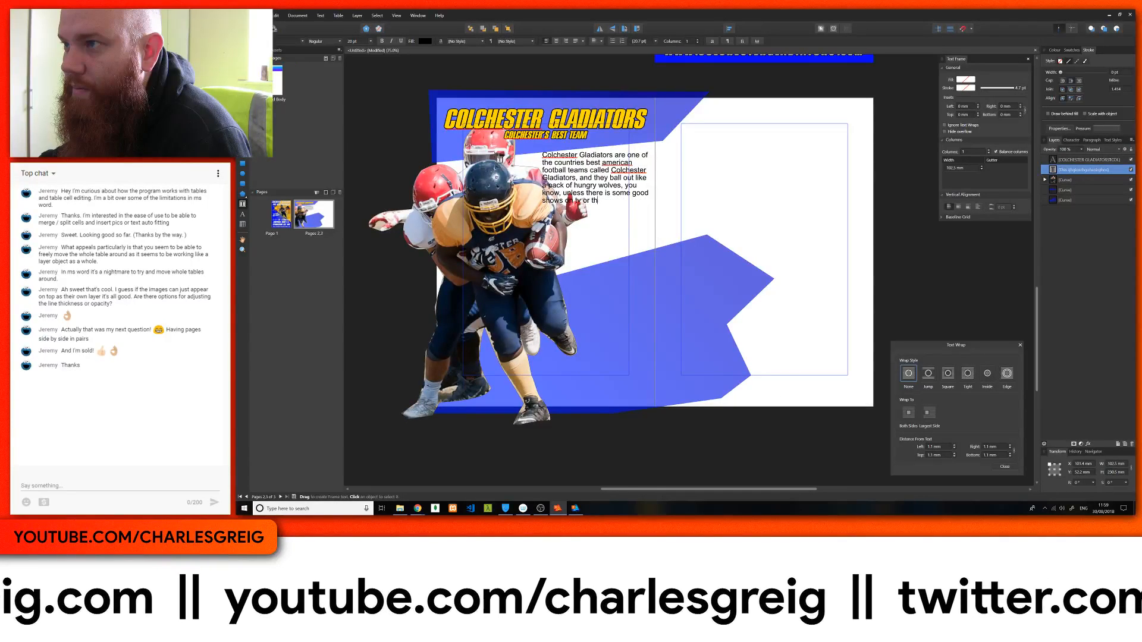
key("BackSpace")
key("BackSpace")
key("BackSpace")
key("BackSpace")
key("BackSpace")
key("BackSpace")
key("BackSpace")
key("BackSpace")
key("BackSpace")
key("BackSpace")
key("BackSpace")
key("BackSpace")
key("BackSpace")
key("BackSpace")
key("BackSpace")
key("BackSpace")
key("BackSpace")
key("BackSpace")
key("BackSpace")
key("BackSpace")
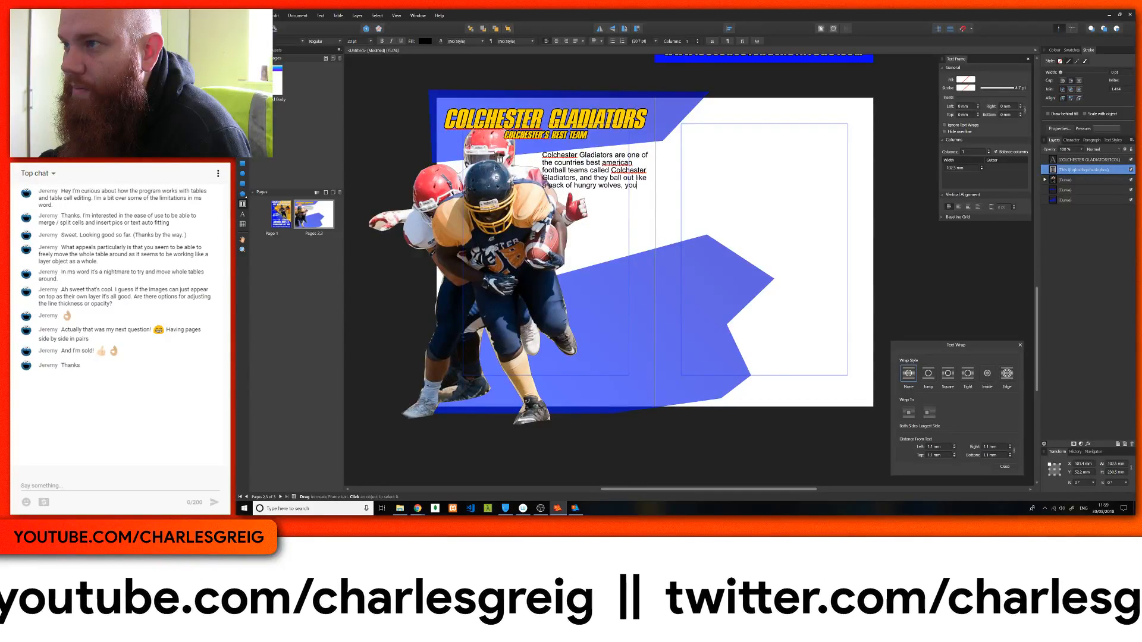
key("BackSpace")
key("BackSpace")
key("BackSpace")
key("BackSpace")
key("BackSpace")
key("BackSpace")
key("BackSpace")
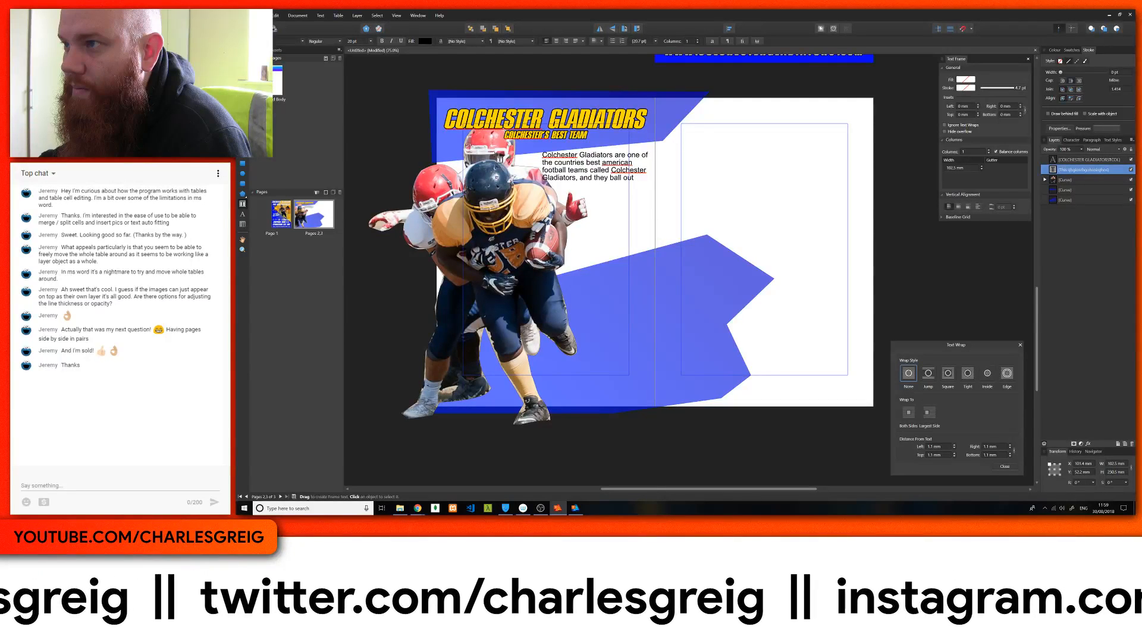
Finish the sentence with "like a pack of hungry wolves feasting on a freshly hunted deer." and leave text editing
type("like a pack")
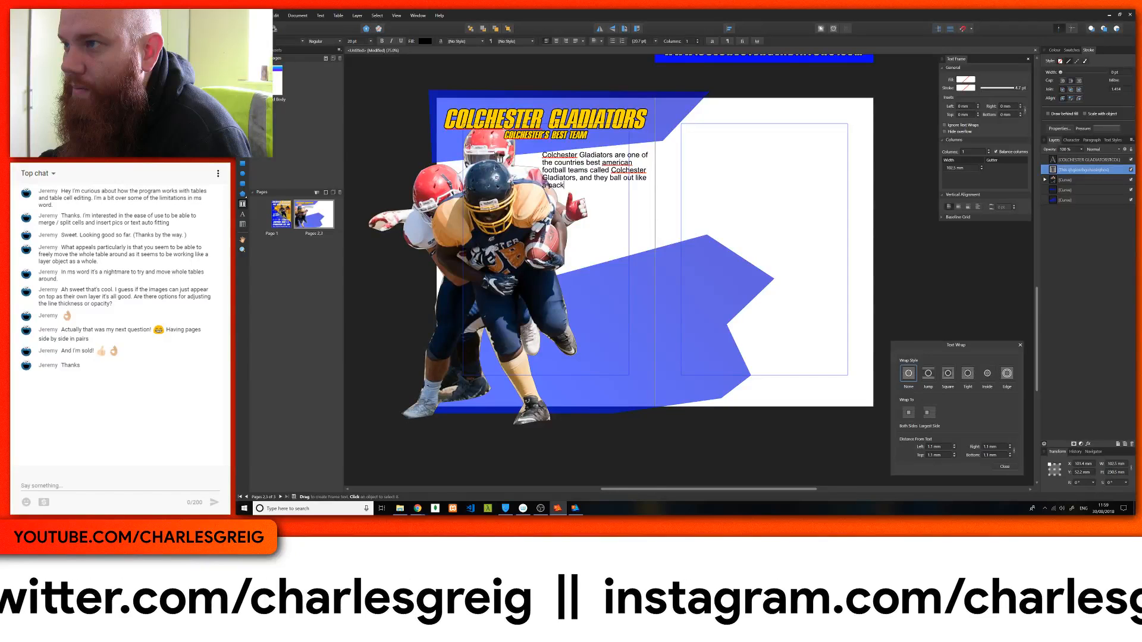
type(" of hungry wo")
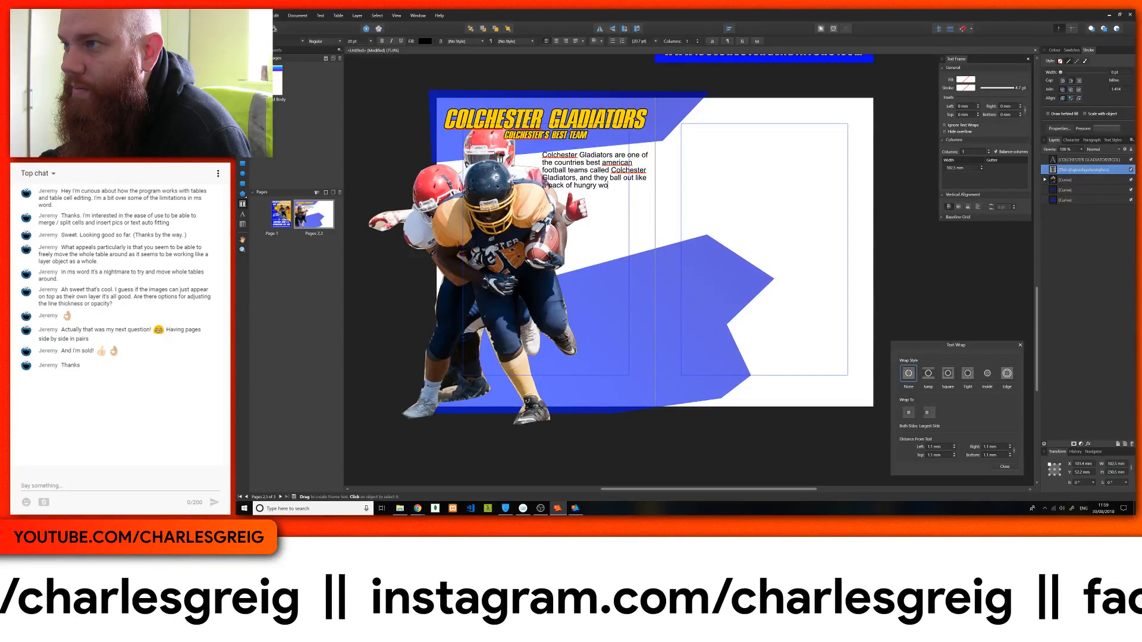
type("lves feast")
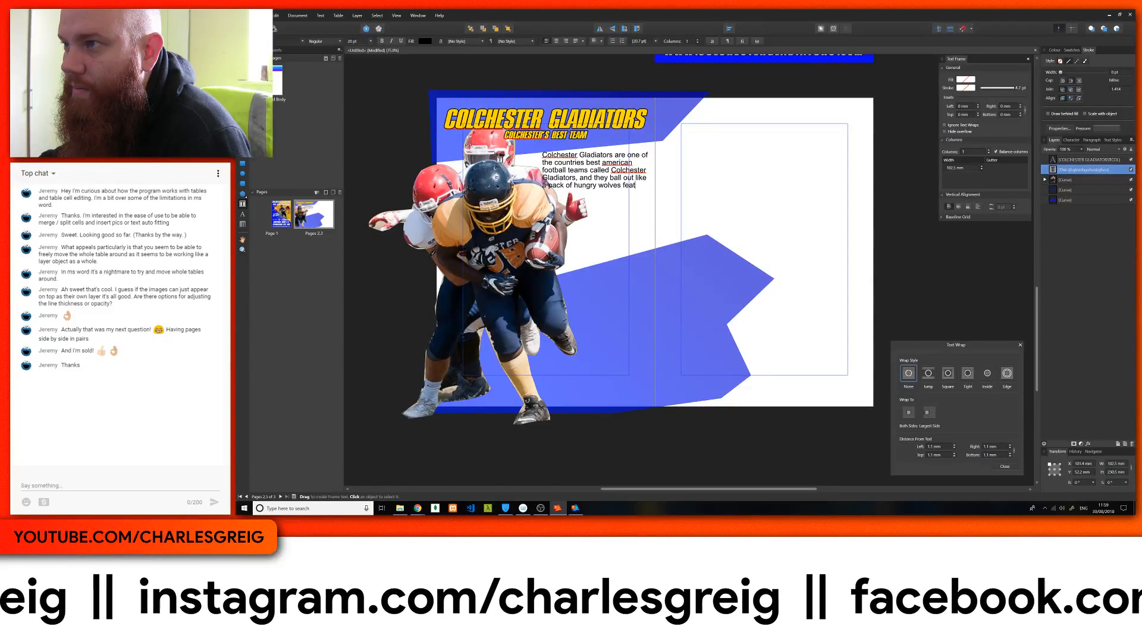
key("BackSpace")
type("sting o")
type("n a freshly")
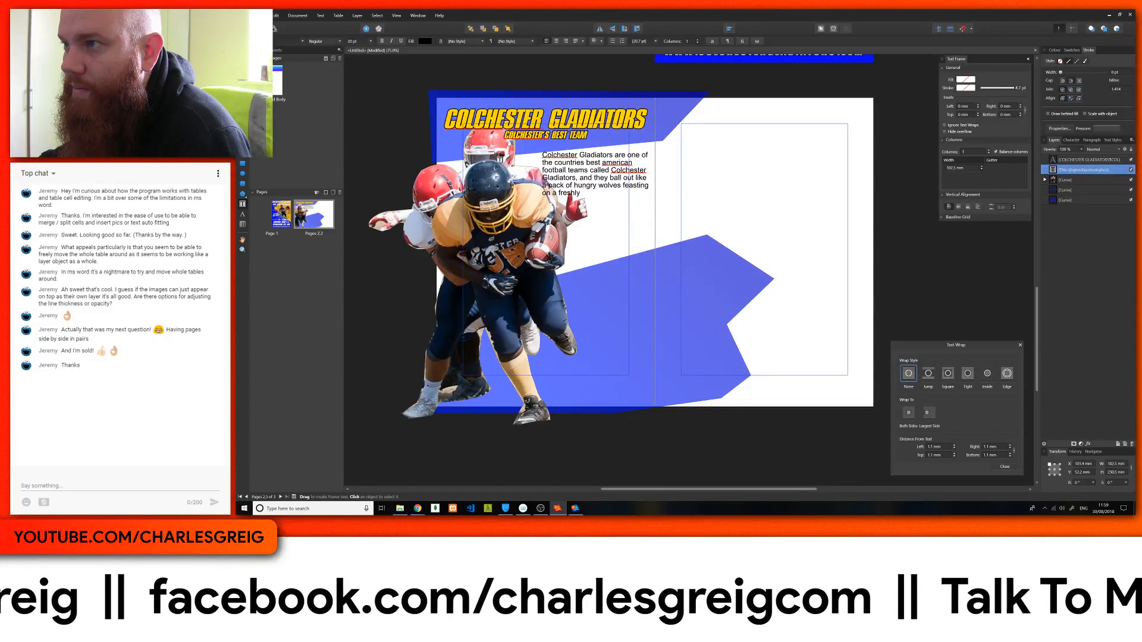
type("hunted")
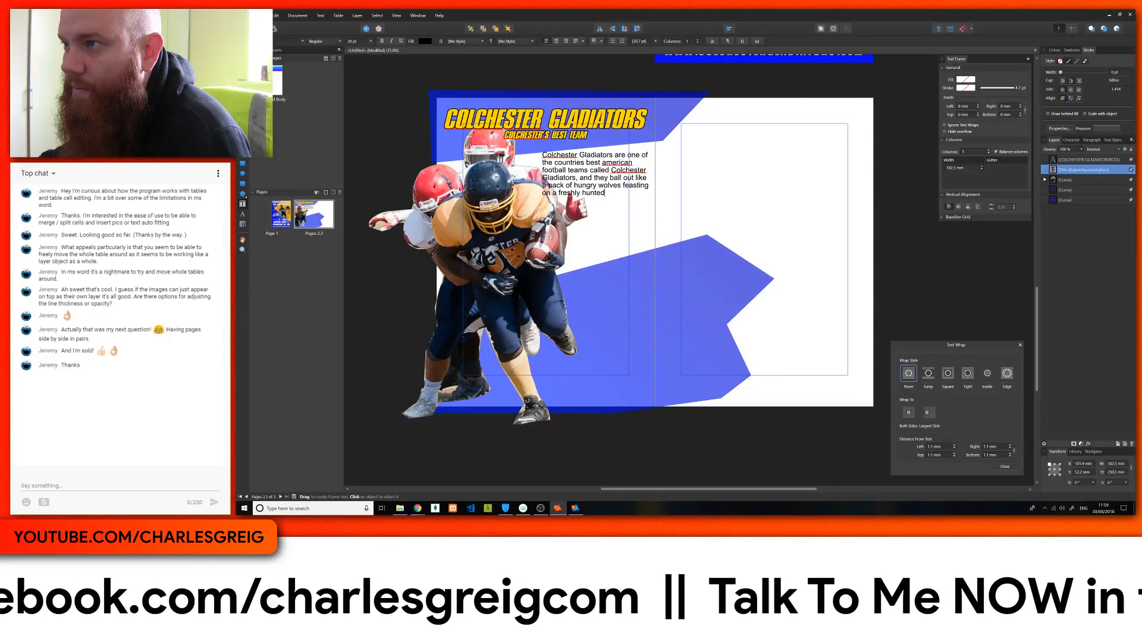
type(" deer.")
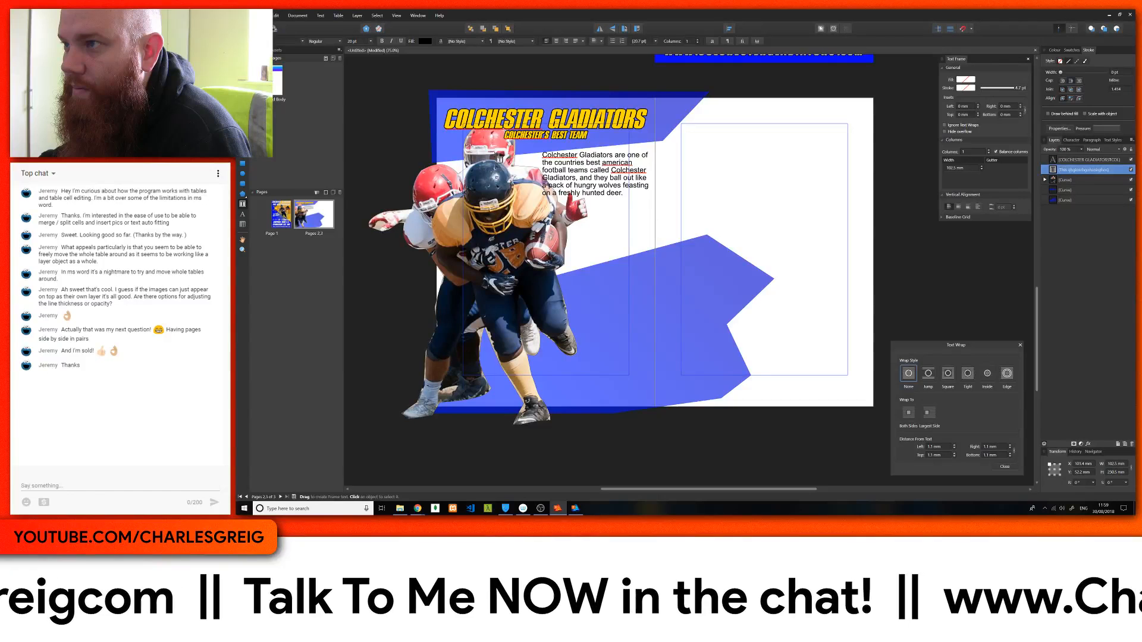
key("Escape")
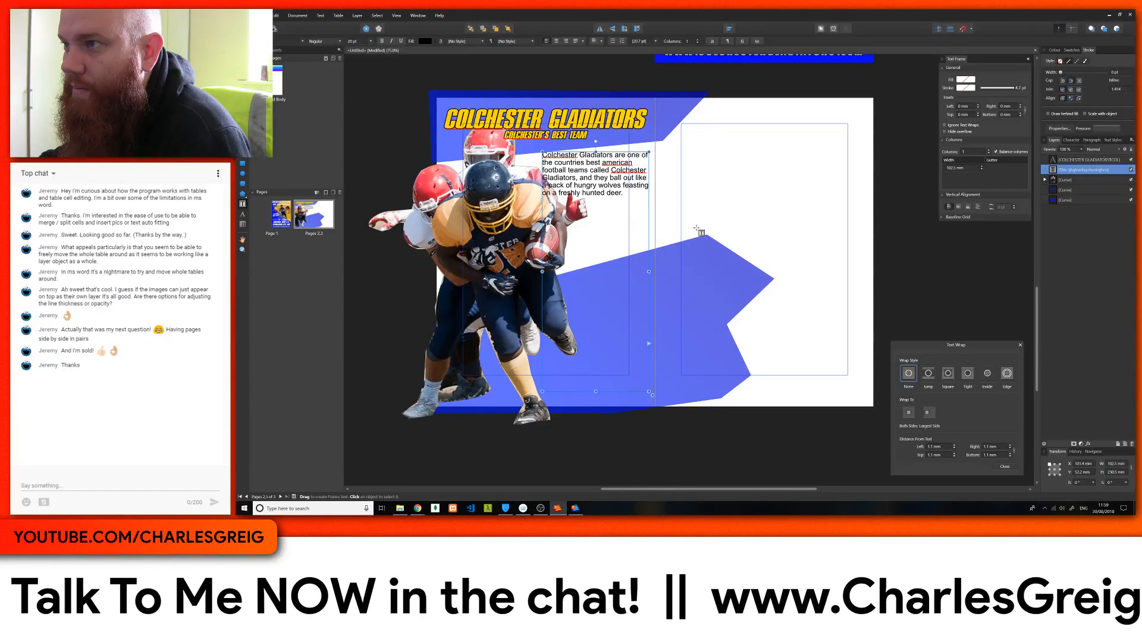
Try the Tight wrap style on the body text frame and return it to None
left_click(965, 374)
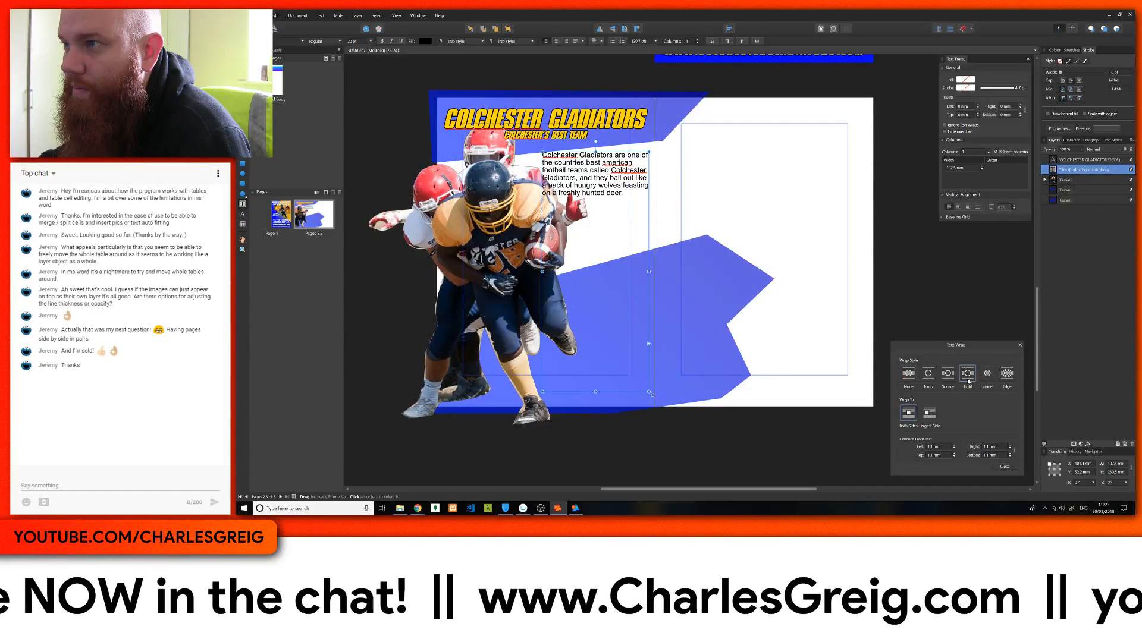
left_click(908, 373)
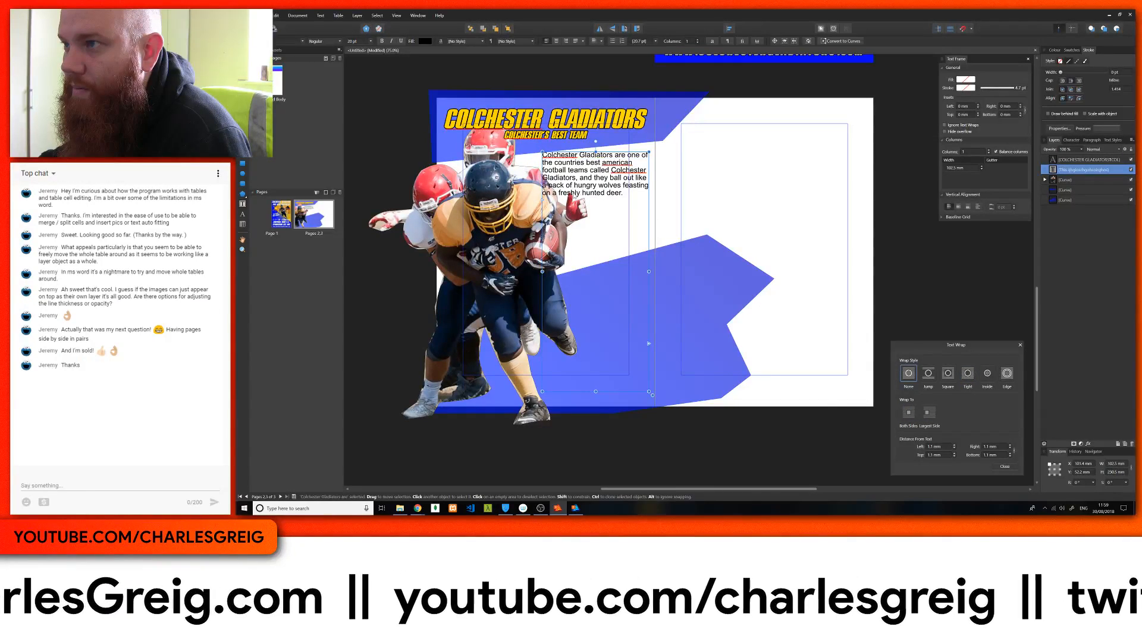
Apply the Tight wrap style to the football players cutout so the body text flows around it
left_click(739, 273)
left_click(968, 374)
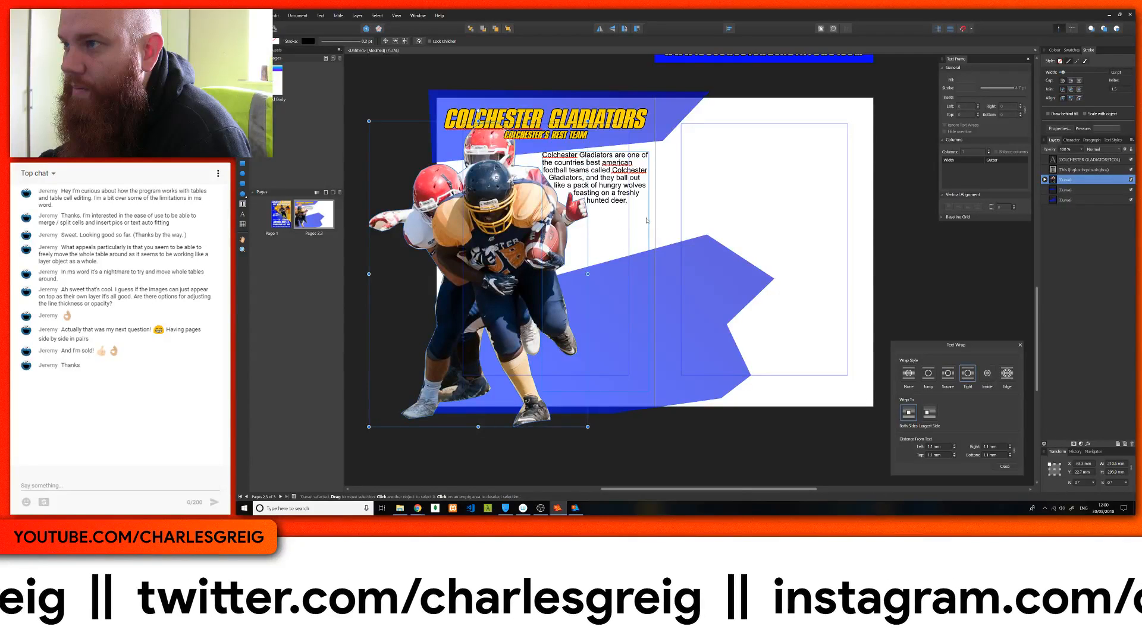
Reduce the size of all the body text in the frame to 18 pt
left_click(628, 203)
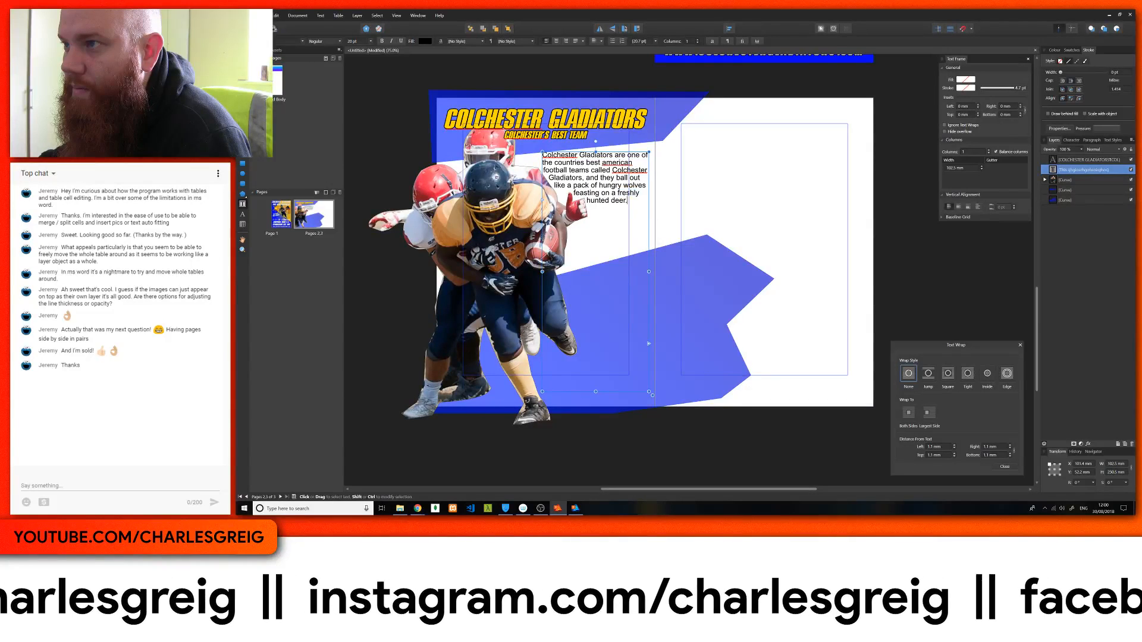
key("ctrl+a")
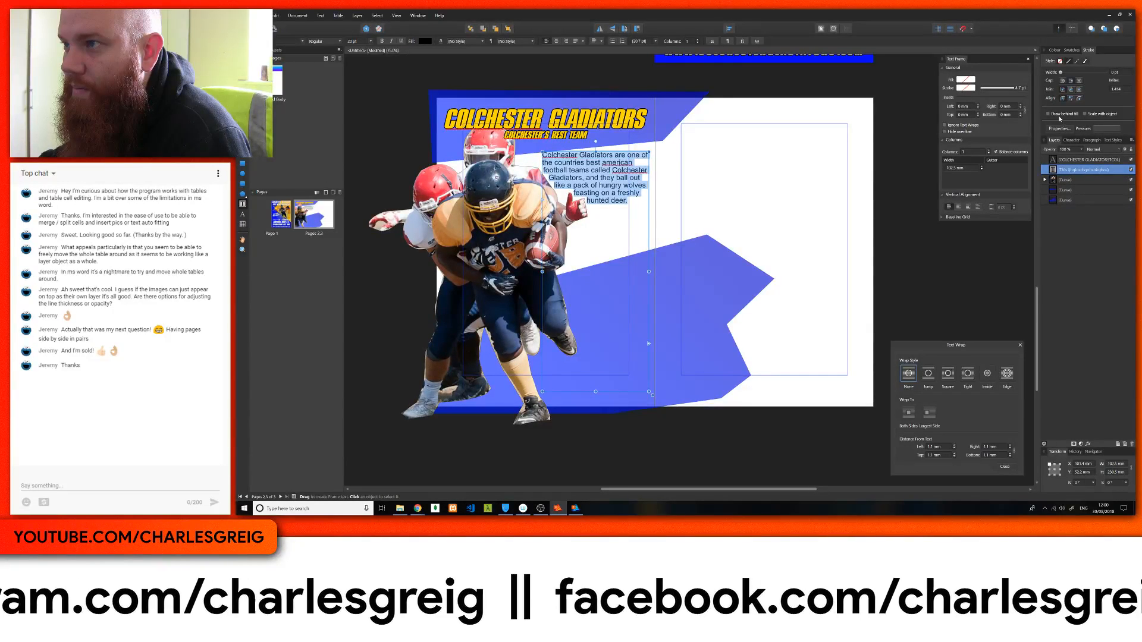
left_click(1071, 140)
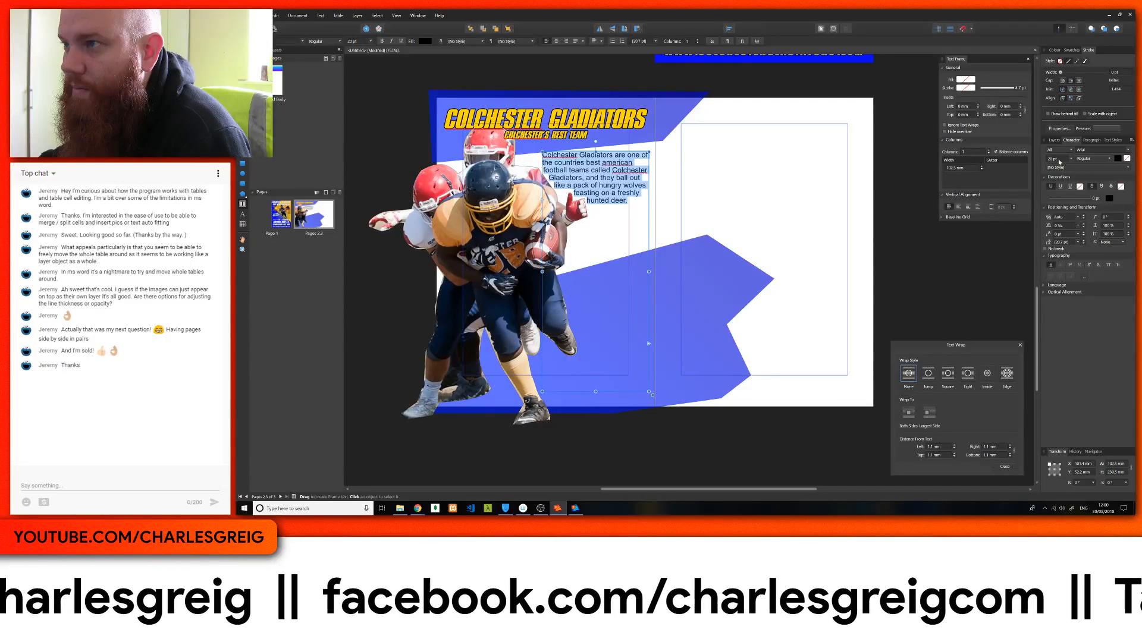
scroll(1059, 161, "down", 1)
scroll(1059, 161, "down", 1)
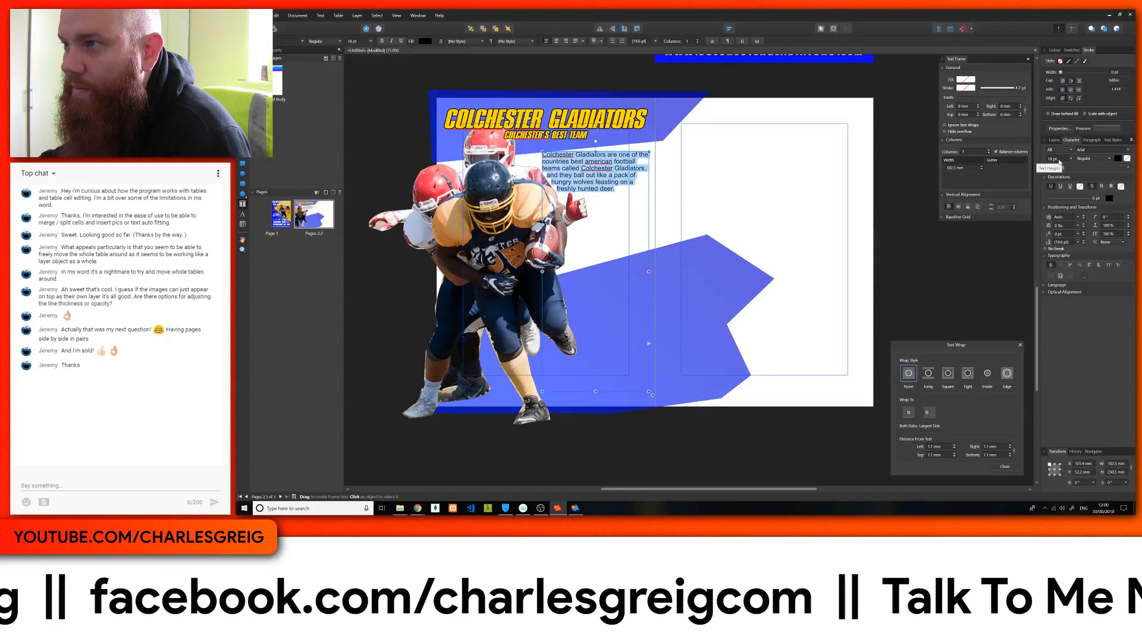
Change the body text font to Calibri after previewing other fonts, and place the text cursor back in the paragraph
left_click(1090, 153)
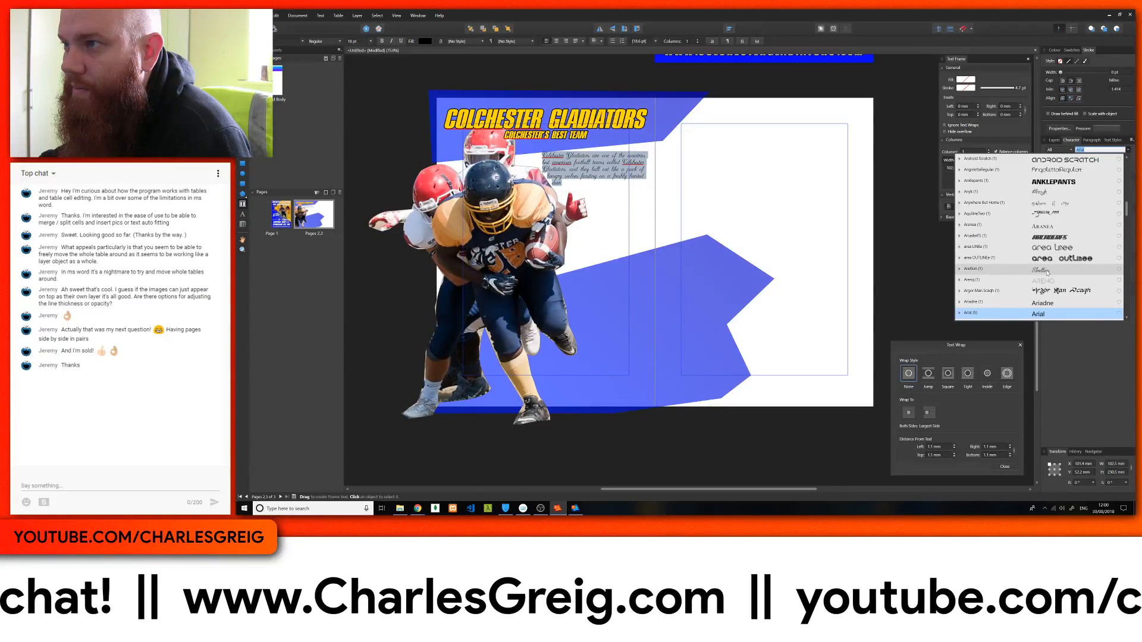
scroll(1049, 262, "down", 3)
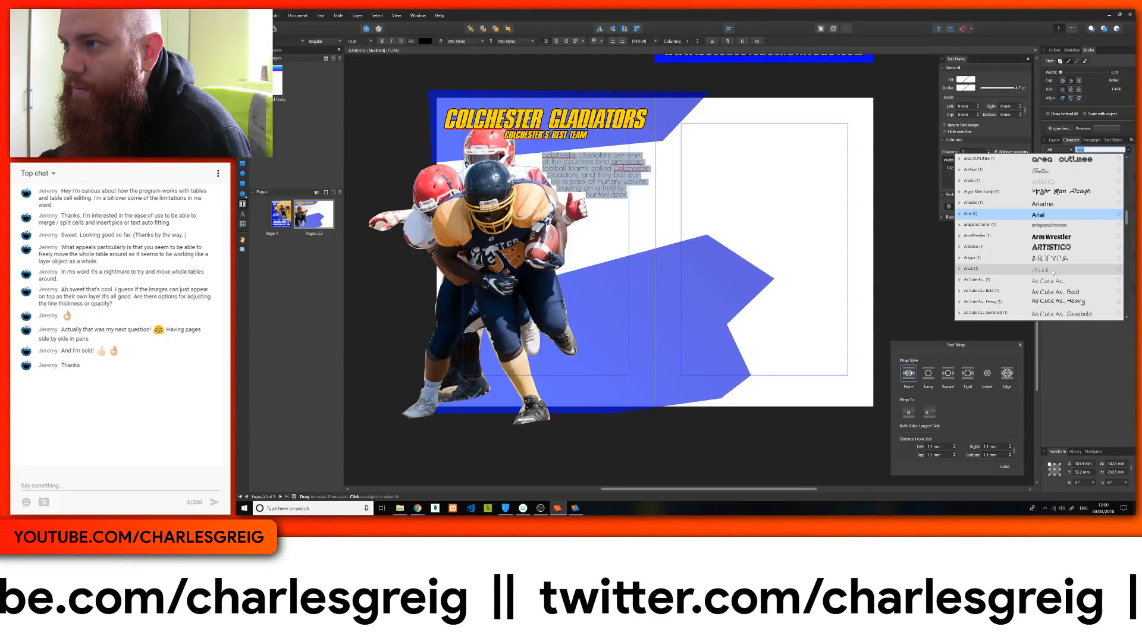
scroll(1053, 272, "down", 4)
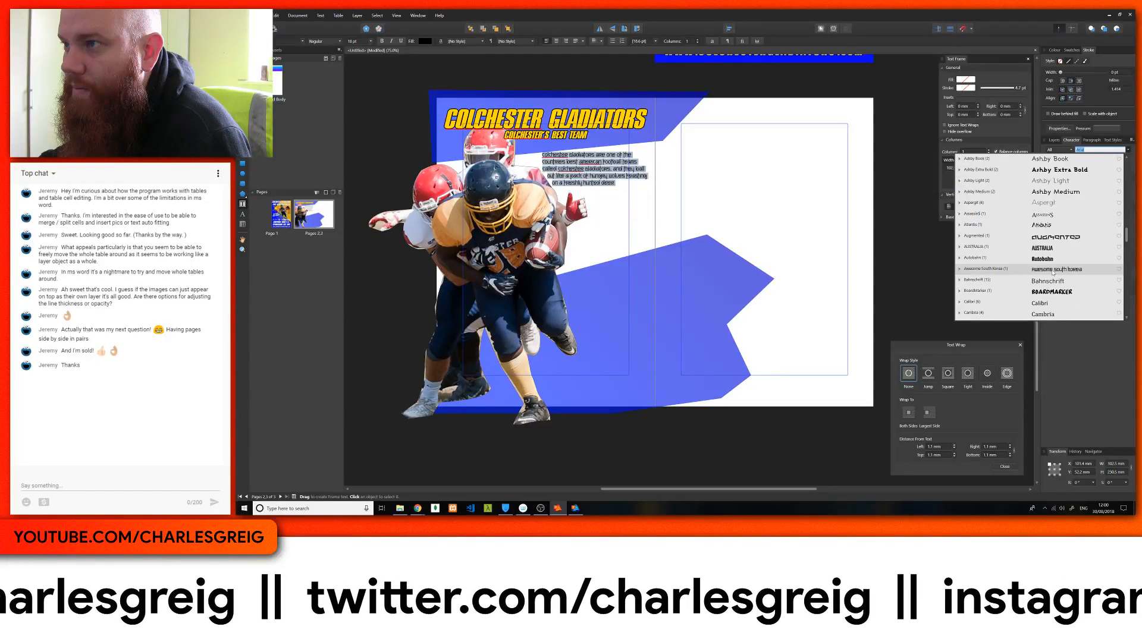
scroll(1052, 272, "down", 2)
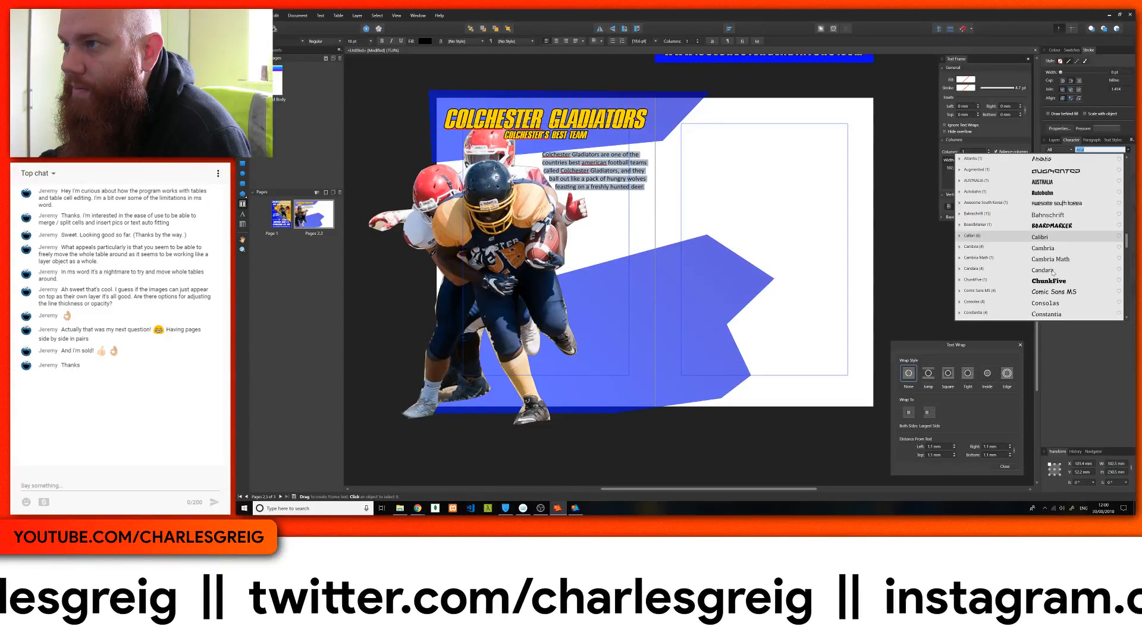
left_click(1046, 238)
left_click(605, 187)
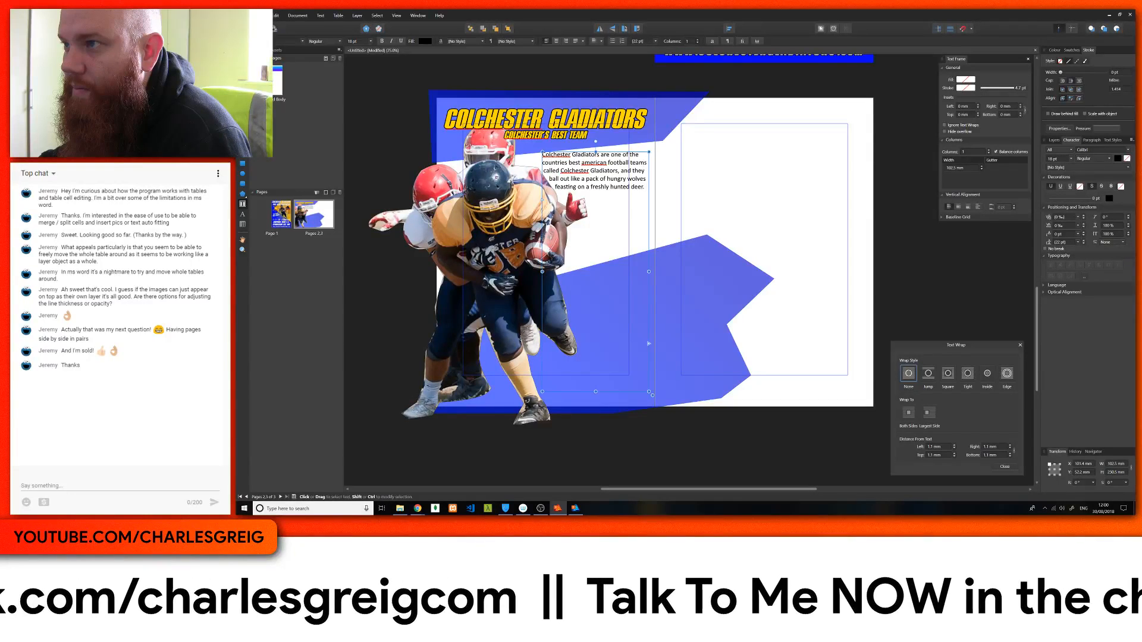
key("Escape")
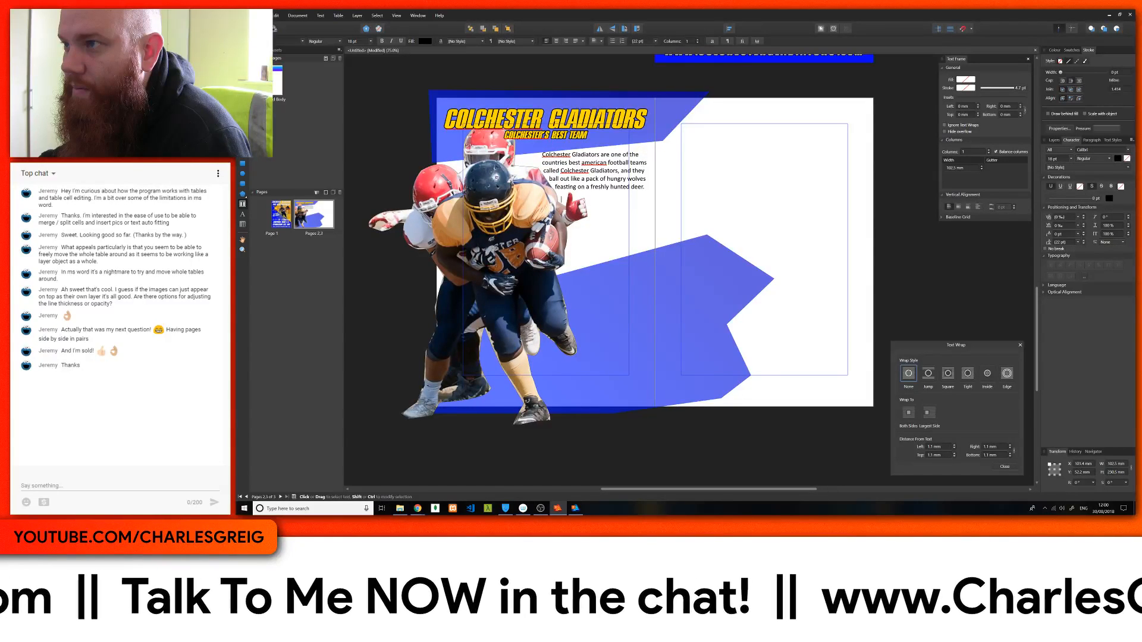
type("jhfjfjfyrtj")
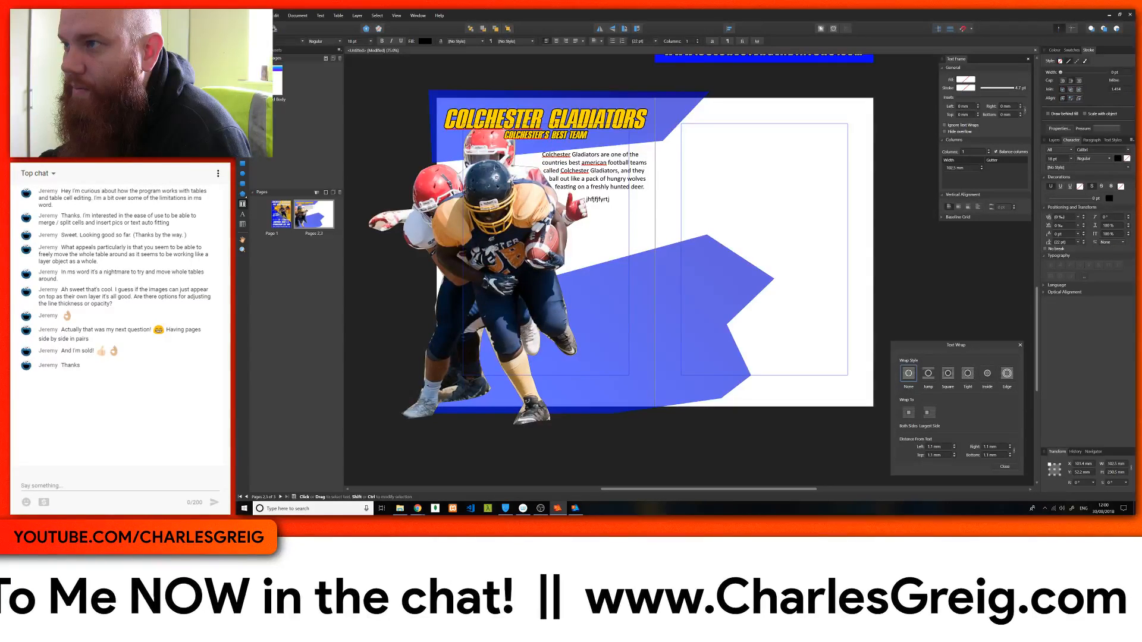
key("BackSpace")
key("BackSpace")
key("BackSpace")
key("BackSpace")
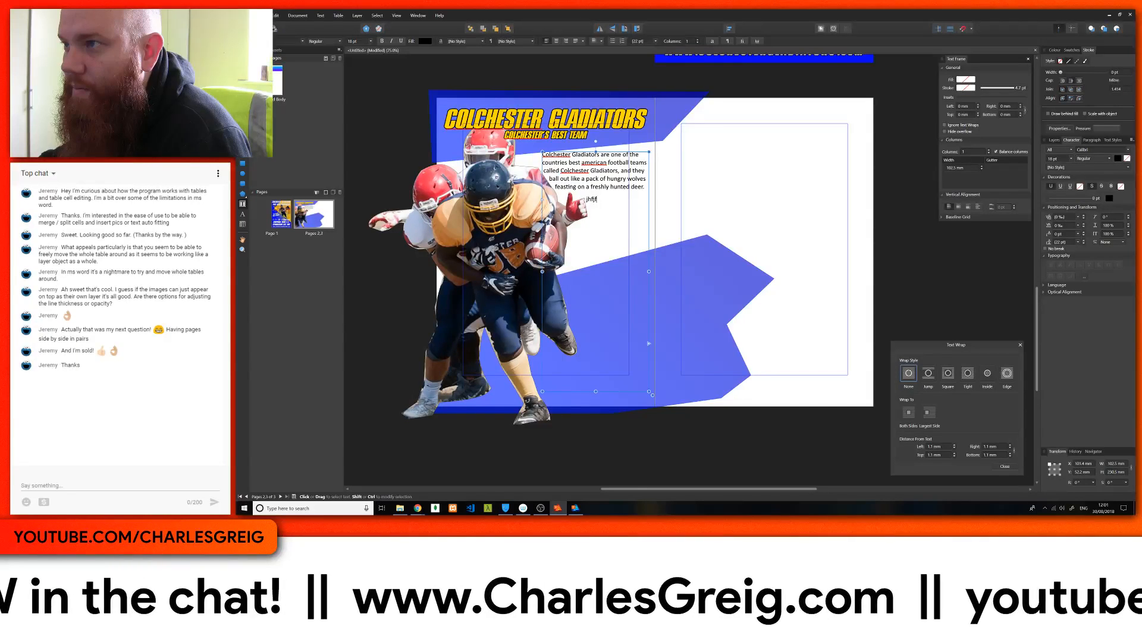
key("BackSpace")
key("BackSpace")
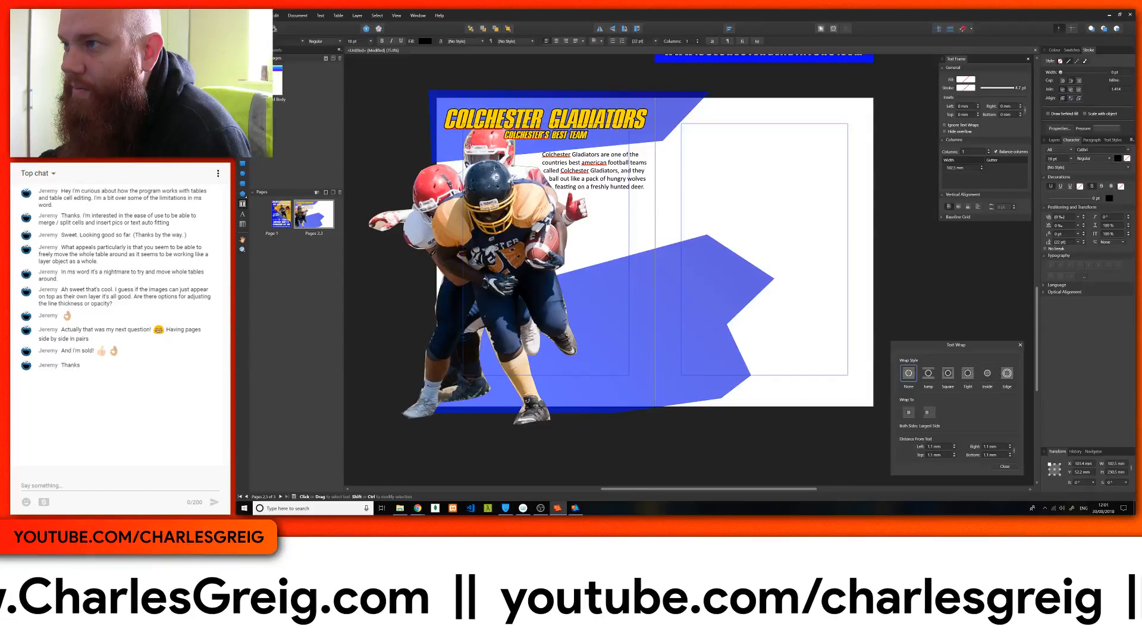
key("Escape")
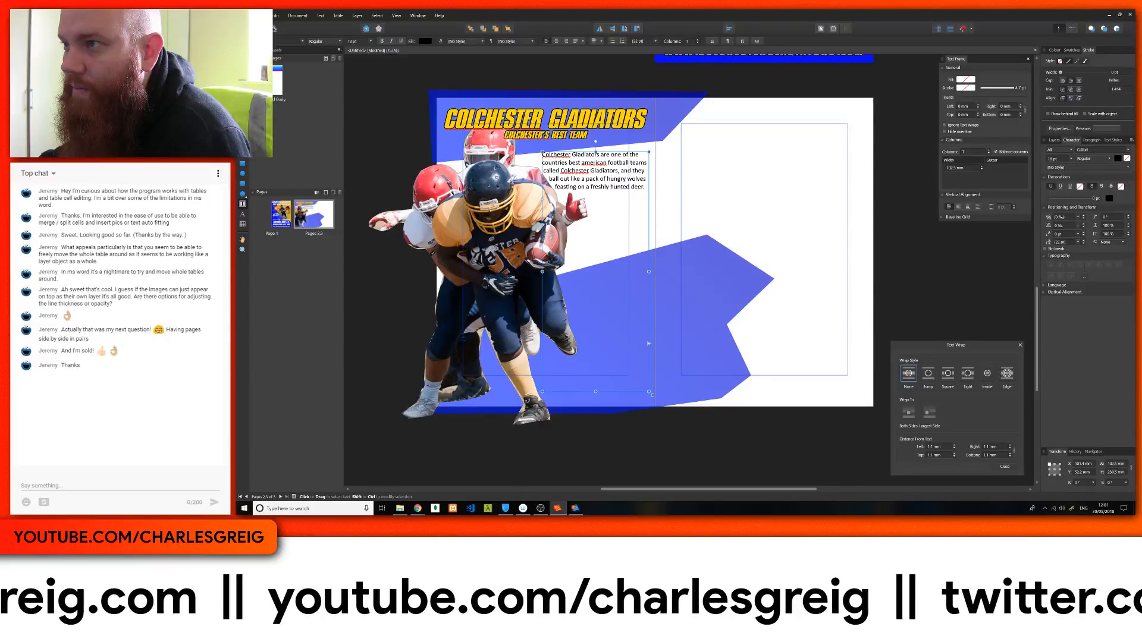
Copy the whole body paragraph and paste it four times below itself as filler text, overfilling the frame
key("ctrl+a")
key("ctrl+c")
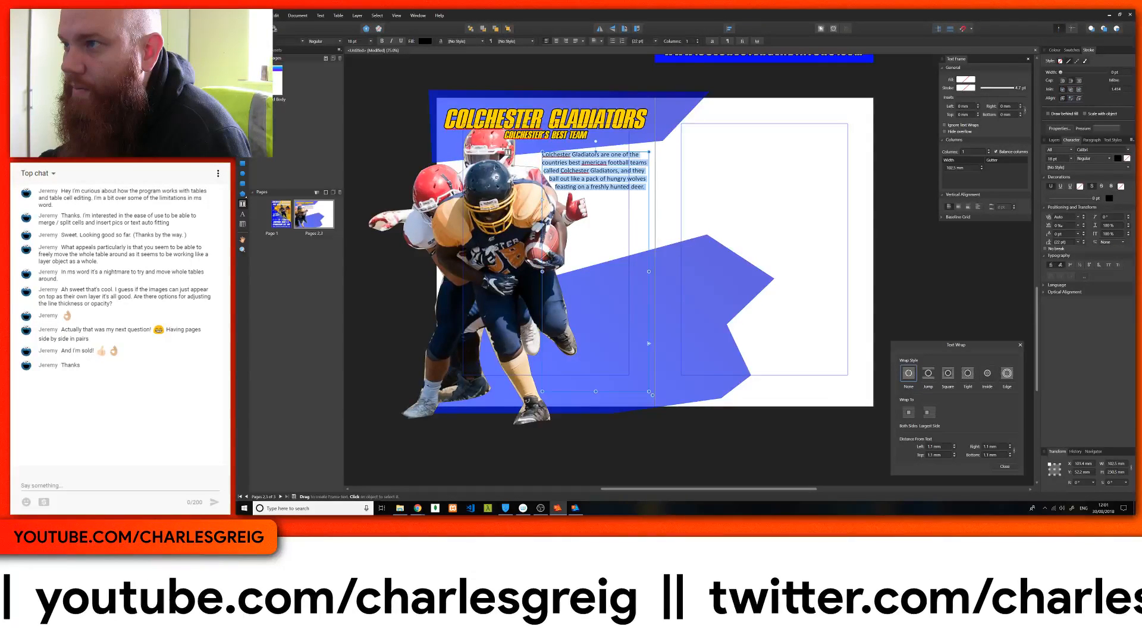
left_click(594, 199)
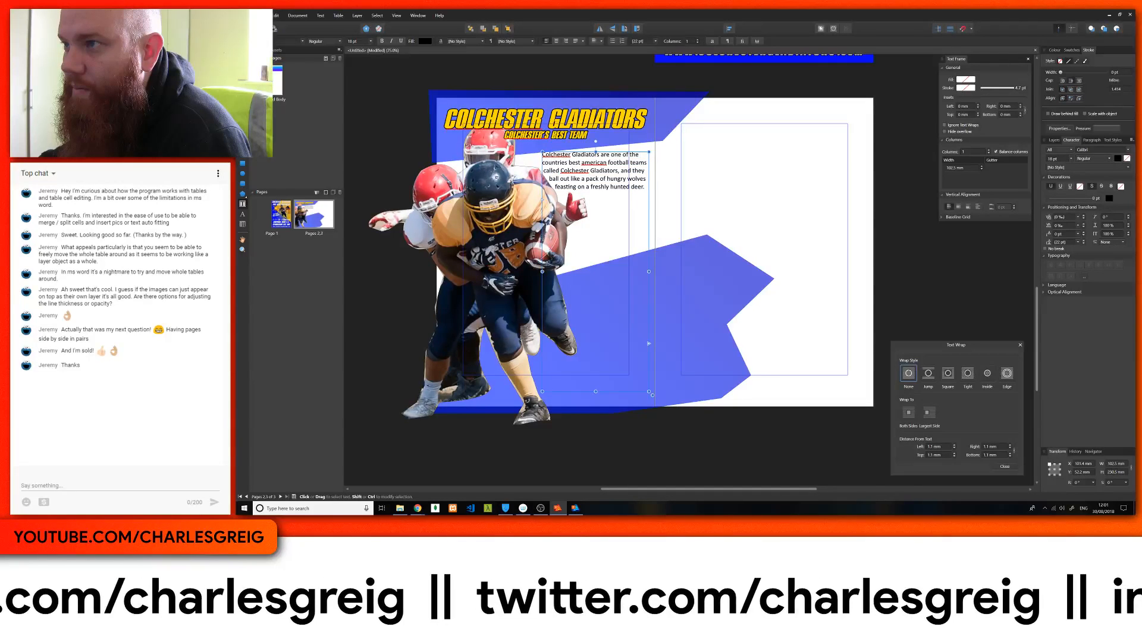
key("ctrl+v")
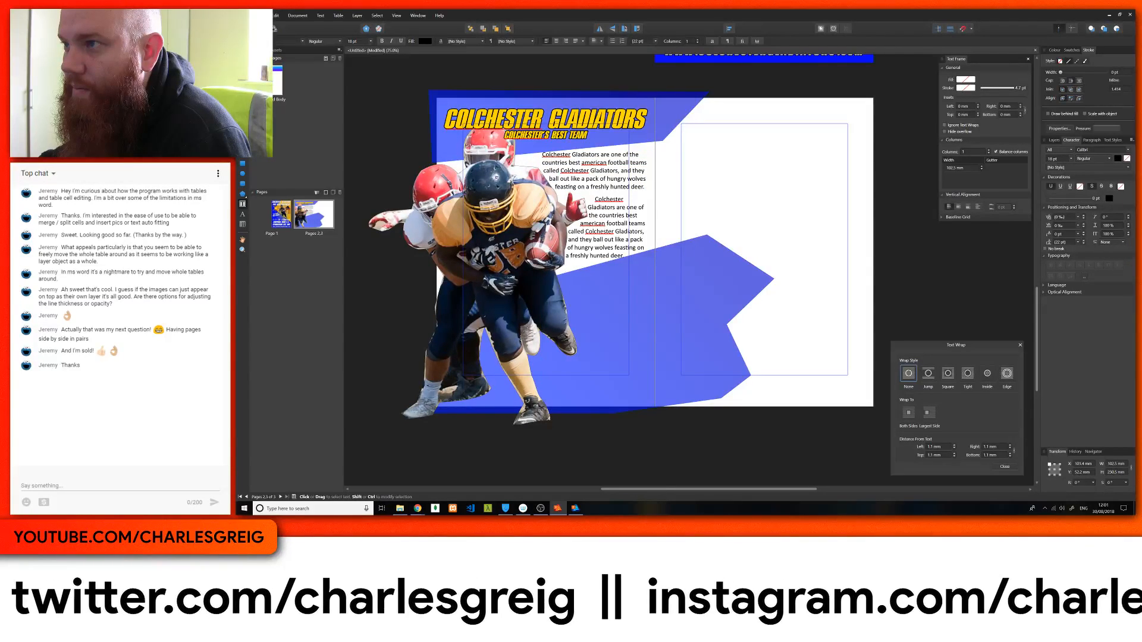
key("ctrl+v")
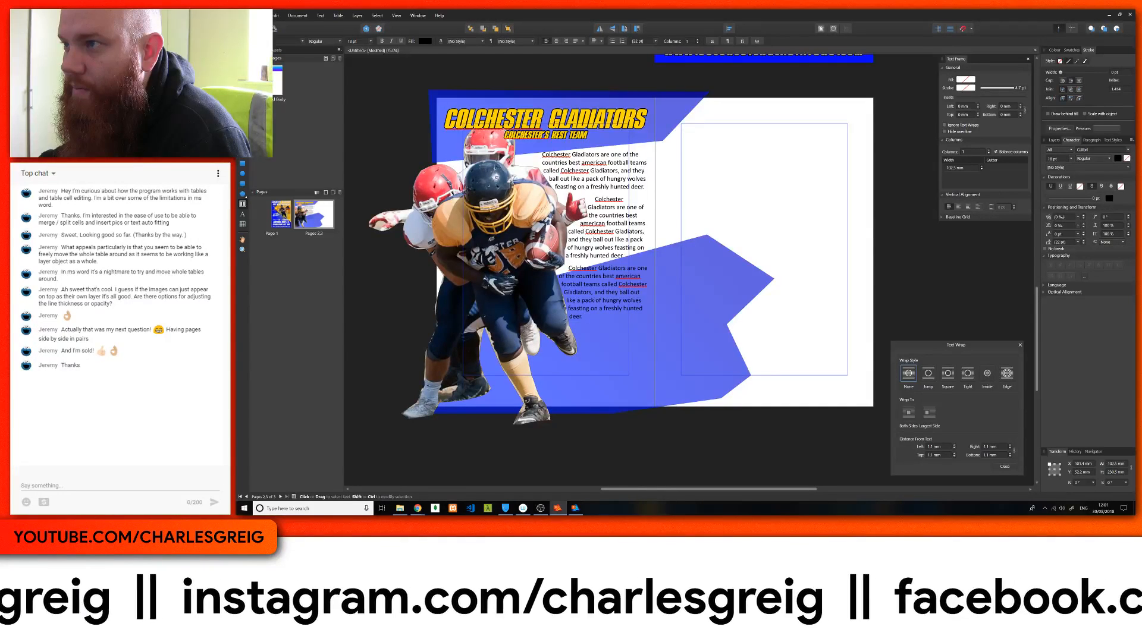
key("ctrl+v")
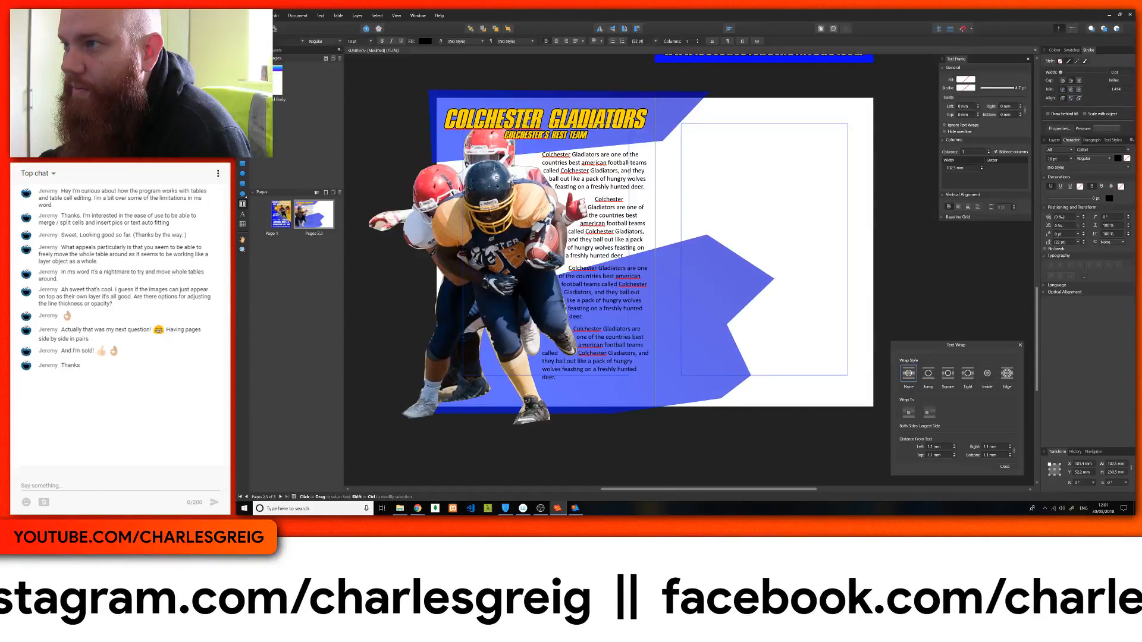
key("ctrl+v")
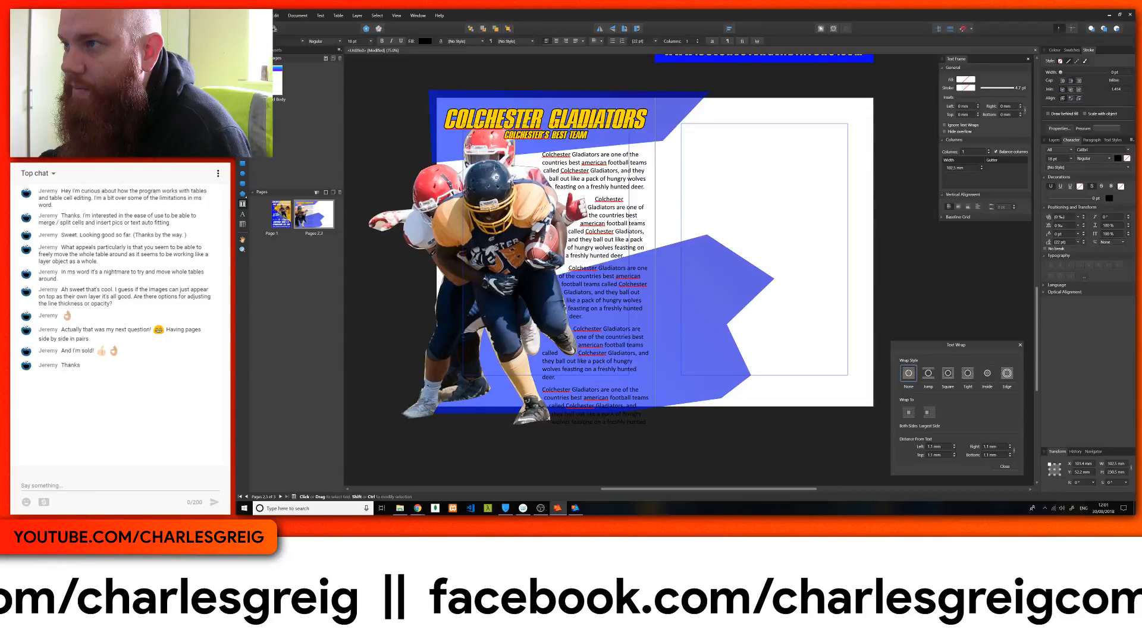
key("Escape")
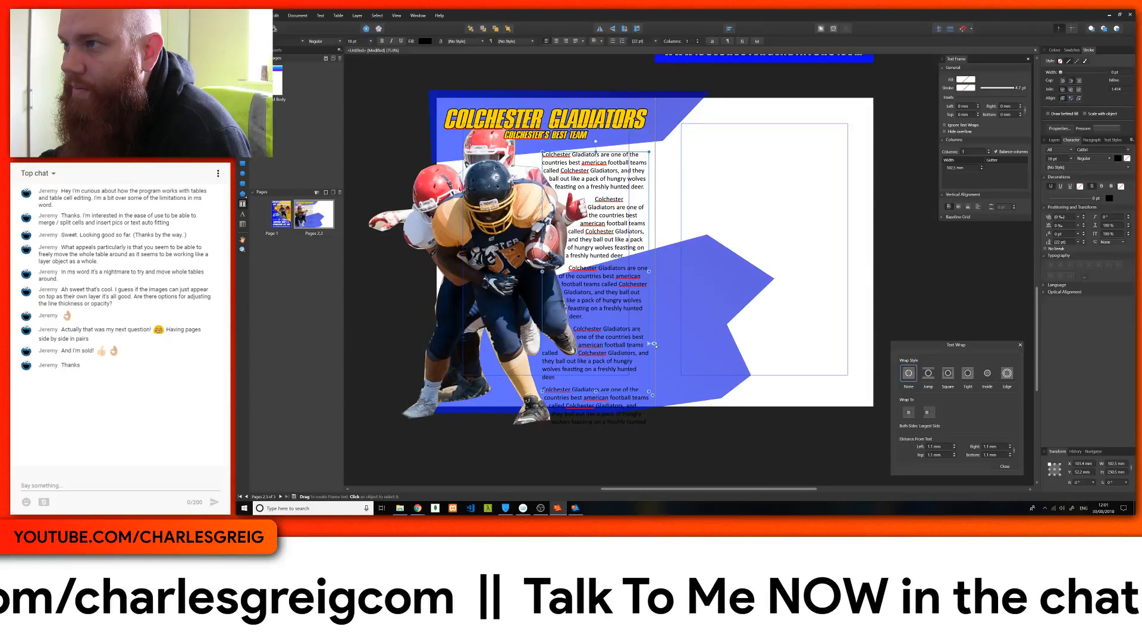
Try hiding and showing the overflow text of the body text frame, leaving the overflow shown
left_click(654, 344)
left_click(654, 343)
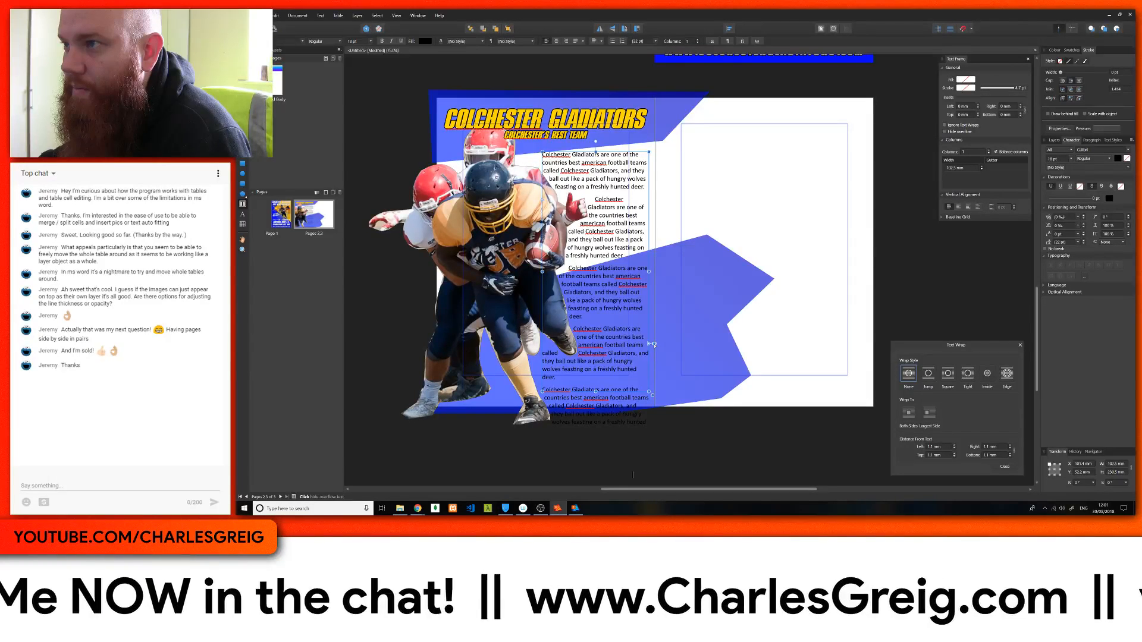
left_click(653, 344)
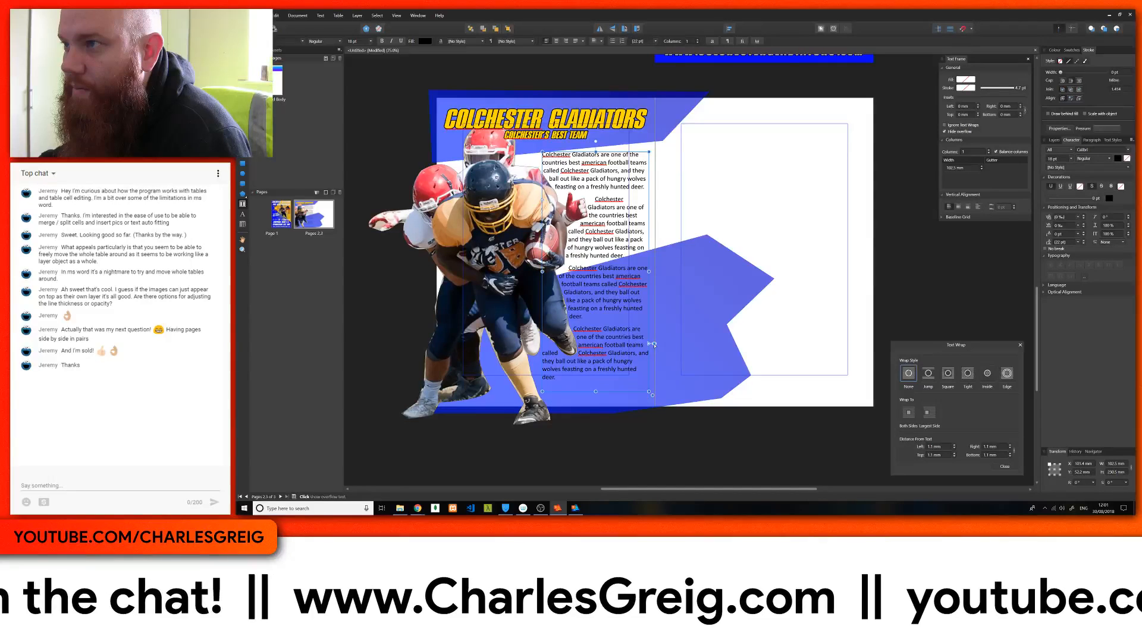
left_click(654, 344)
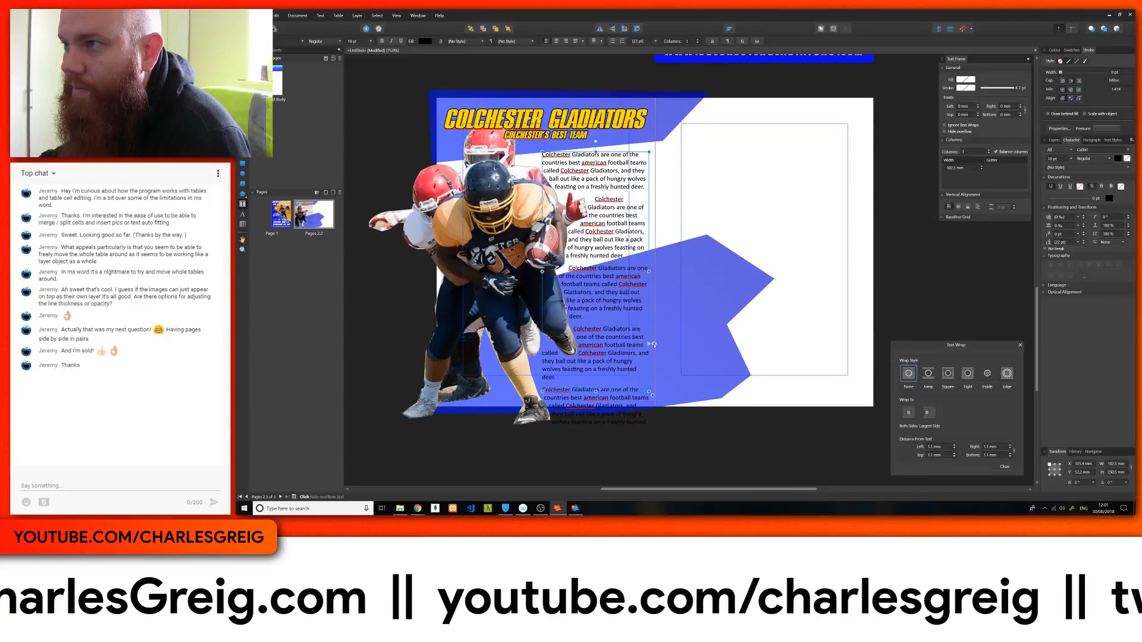
left_click(653, 343)
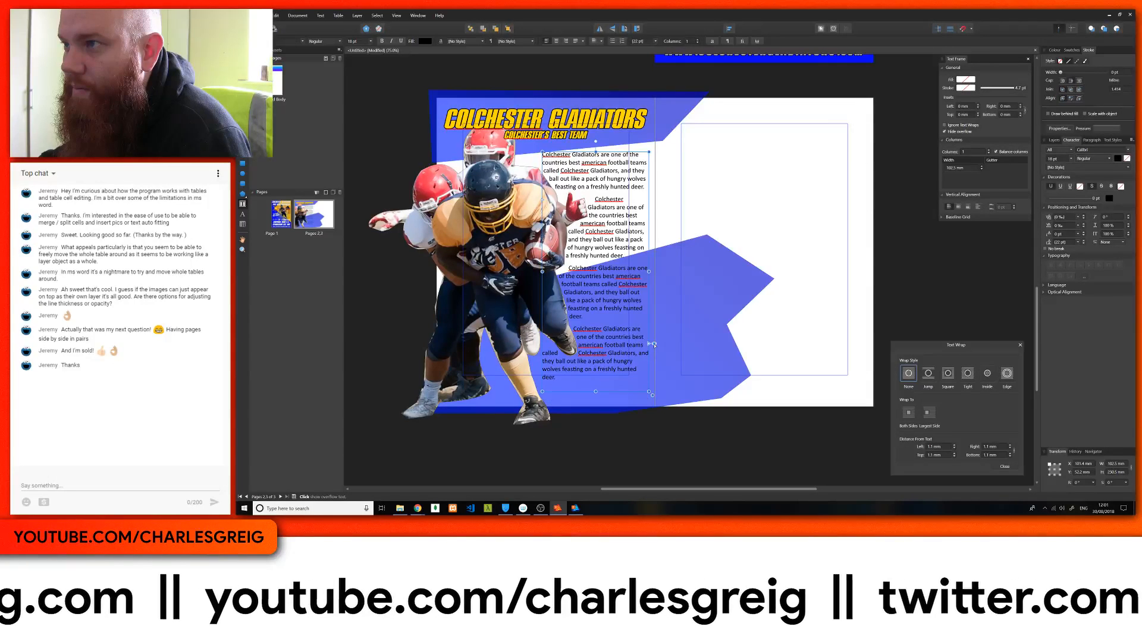
left_click(654, 343)
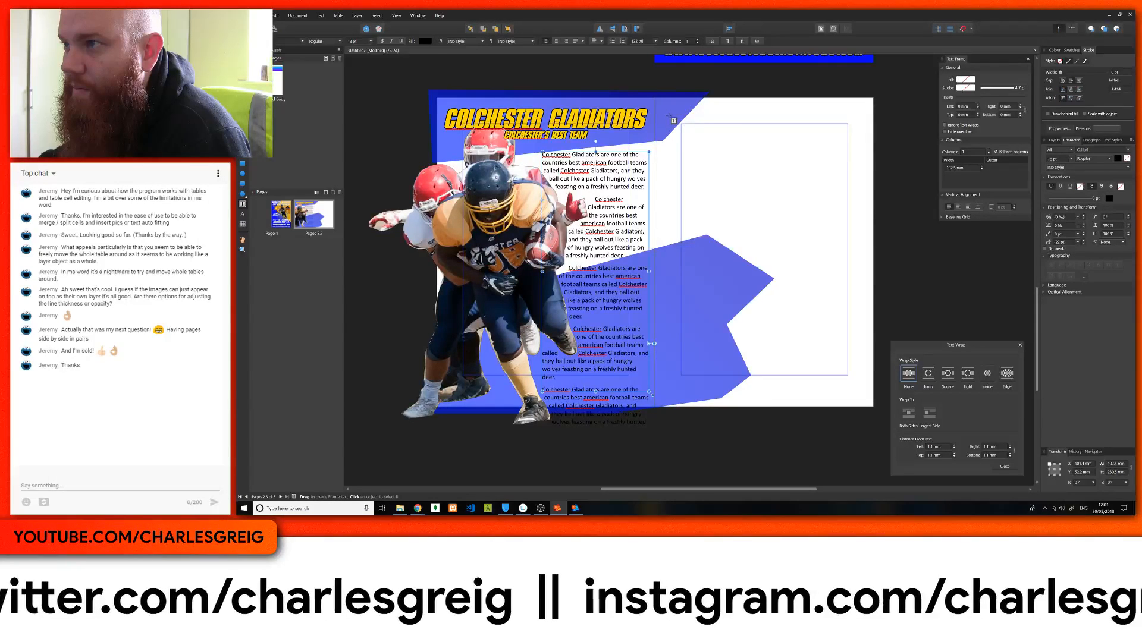
Draw a text frame about 187 mm wide over most of the right-hand page and set it to two columns
left_click_drag(668, 115, 866, 397)
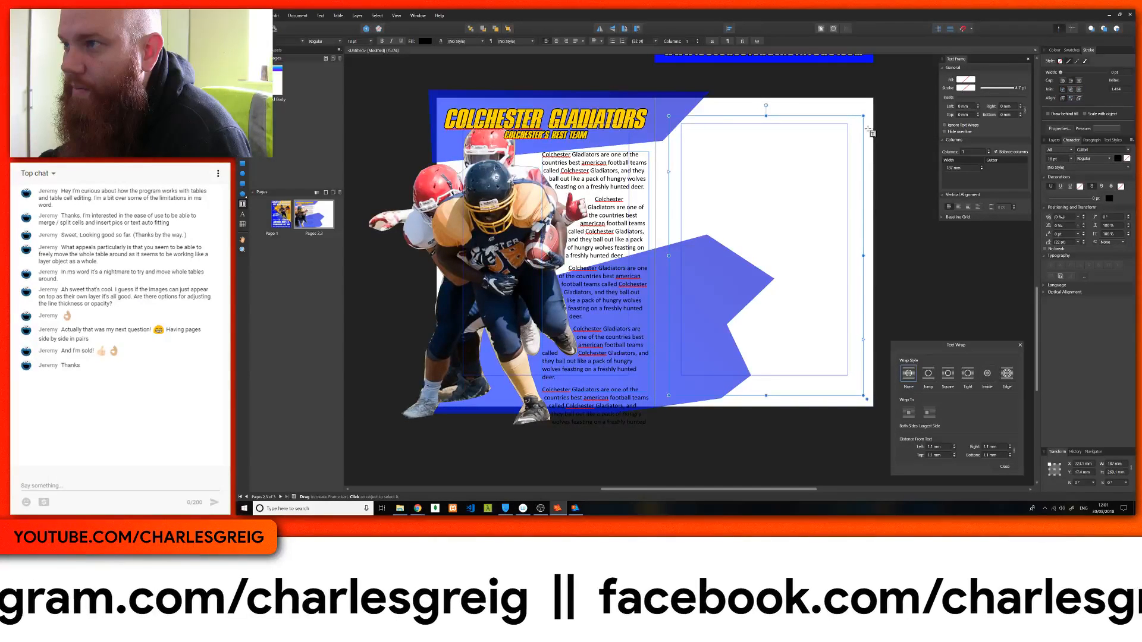
left_click(988, 151)
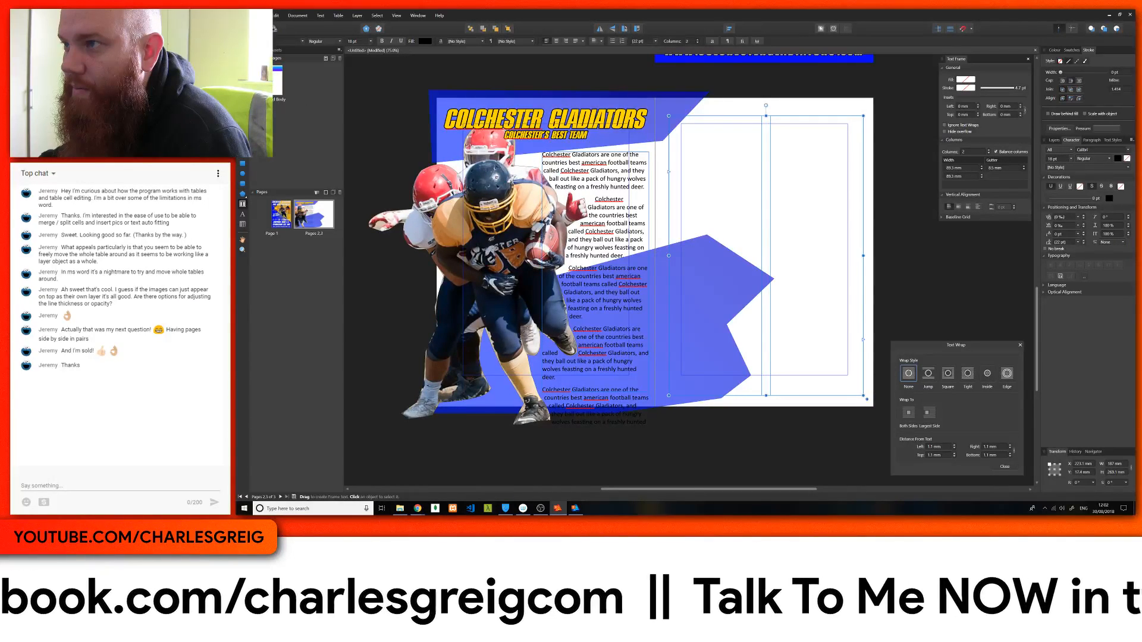
Link the body text frame beside the players to the two-column frame so its overflow text continues there
key("v")
left_click(607, 292)
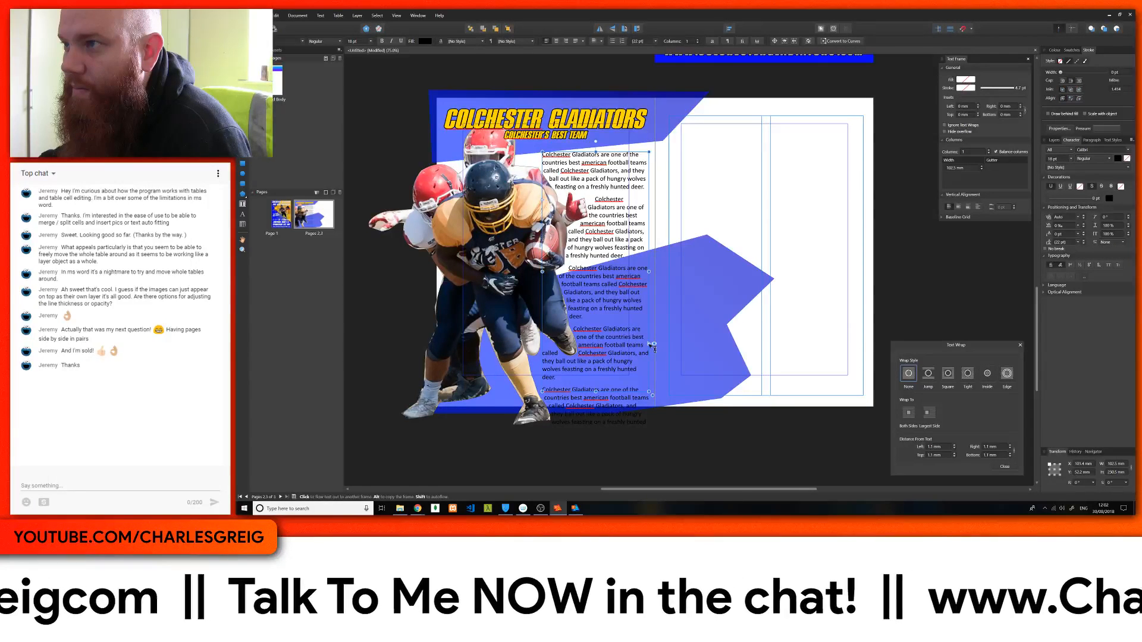
left_click(654, 345)
left_click(690, 194)
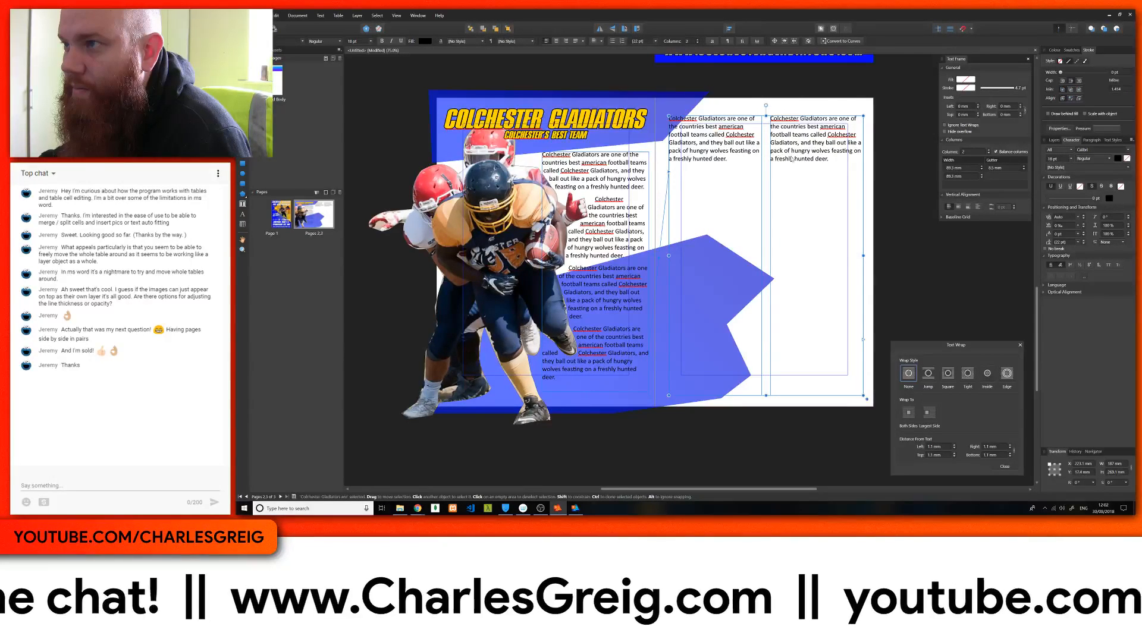
Add a new paragraph in the two-column frame and paste the copied body paragraph repeatedly to fill both columns
double_click(736, 159)
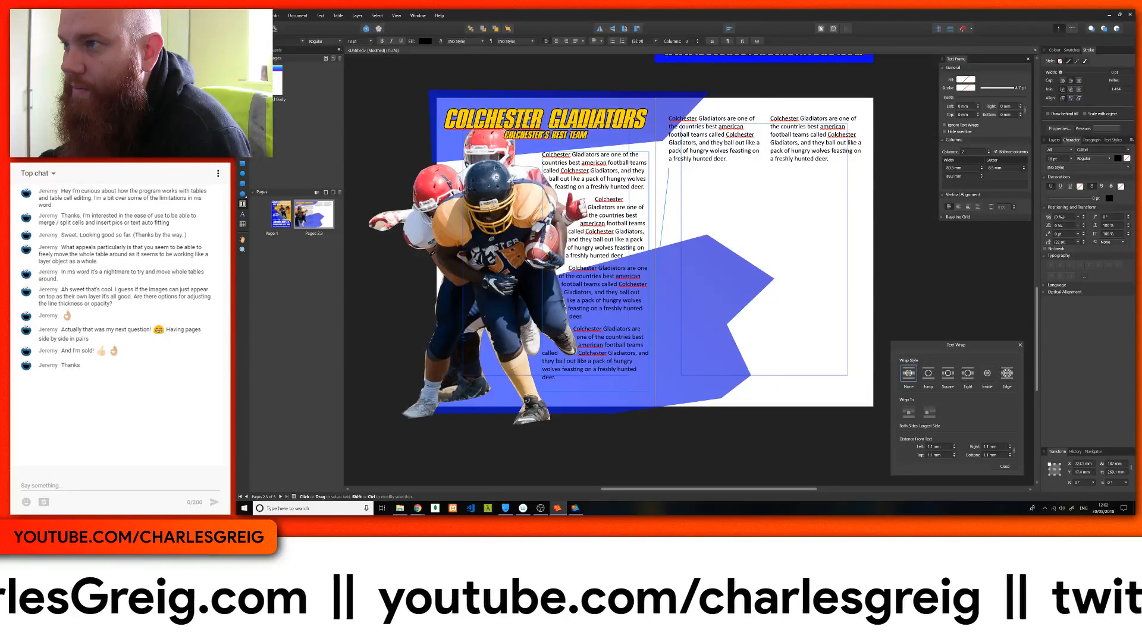
key("Return")
key("ctrl+v")
key("ctrl+v")
key("ctrl+v")
key("ctrl+v")
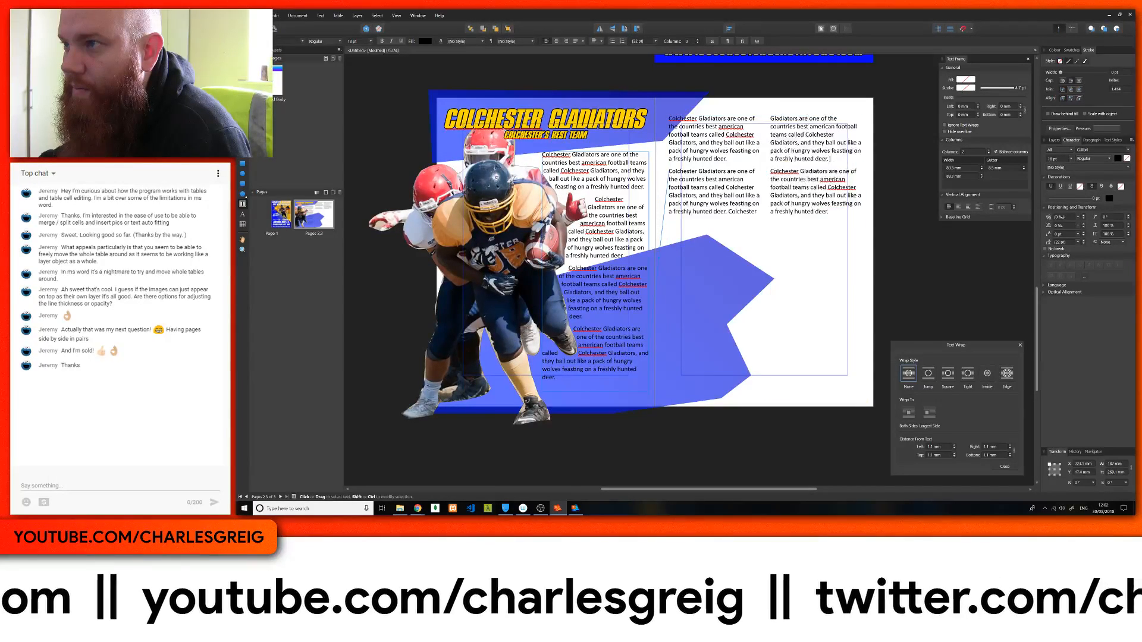
key("ctrl+v")
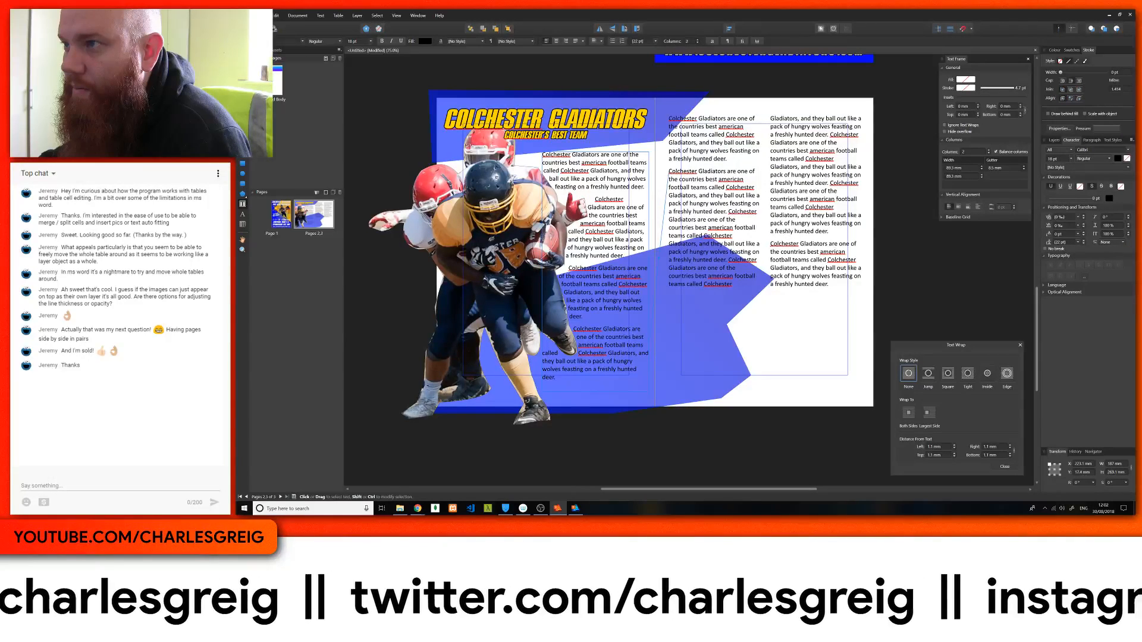
key("ctrl+v")
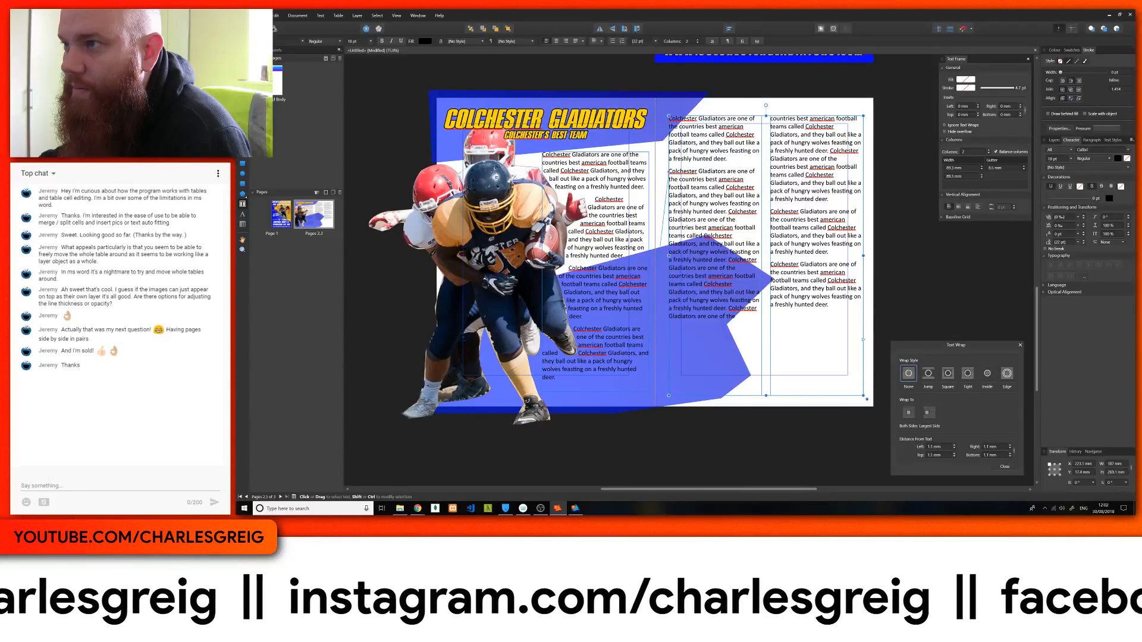
Switch to File Explorer, open the sponsorship folder inside Glads, and open the crane.jpg match photo for a preview
scroll(718, 280, "up", 10)
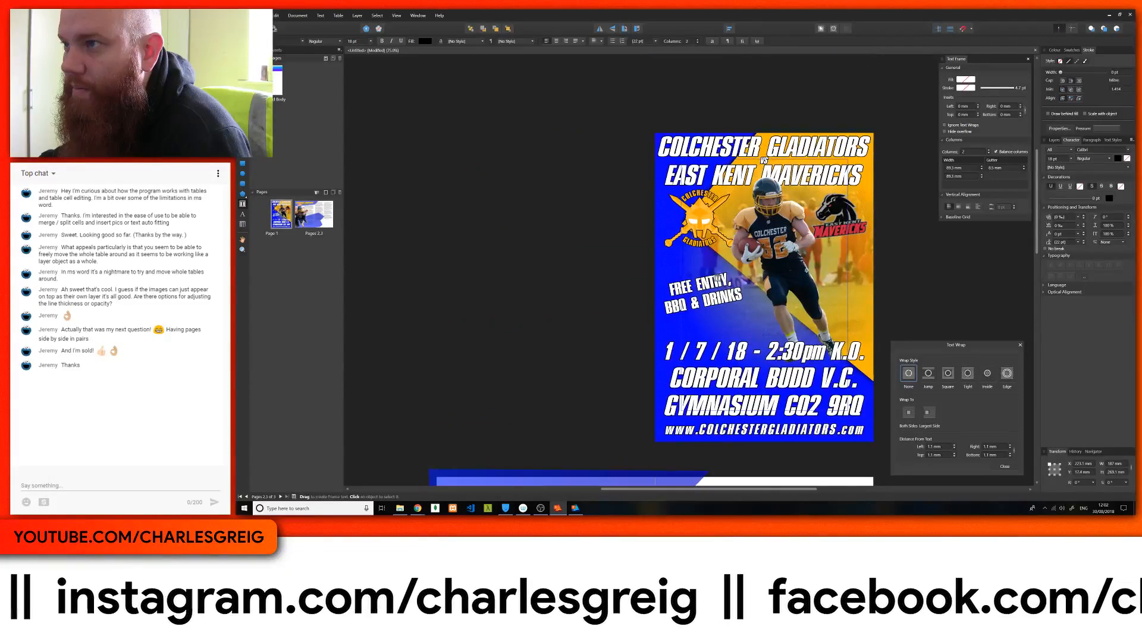
scroll(718, 279, "down", 8)
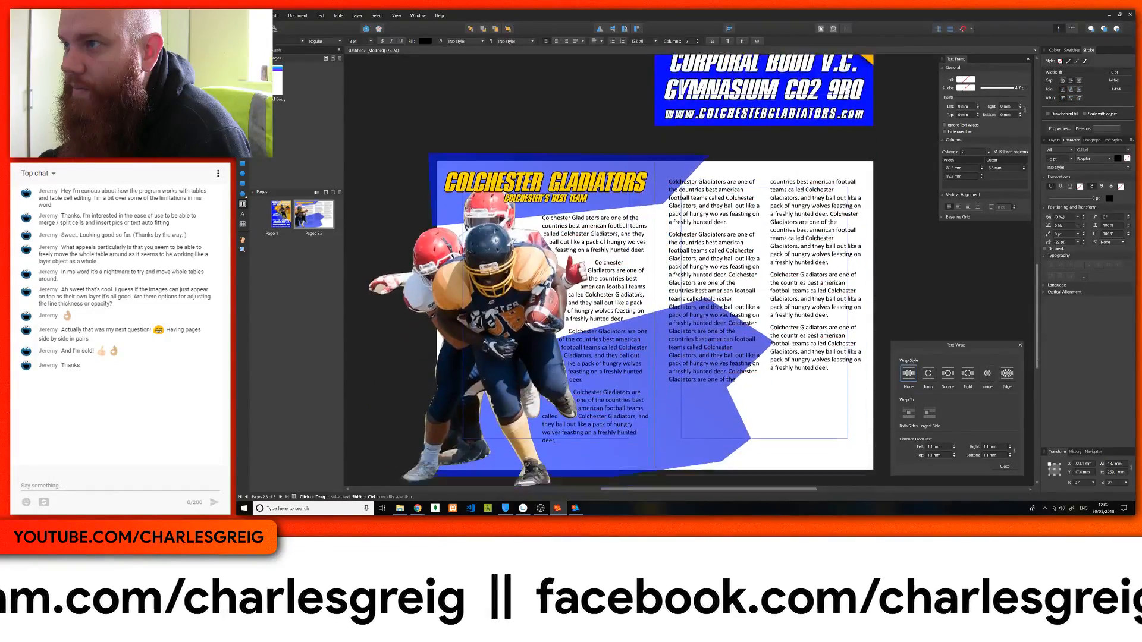
scroll(718, 280, "down", 1)
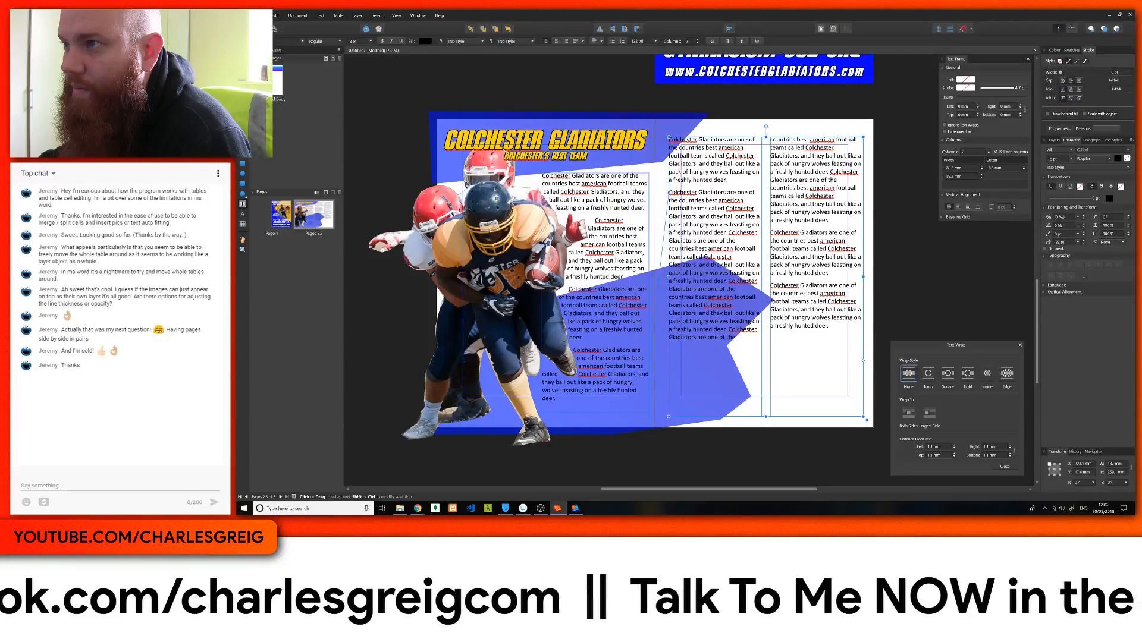
left_click(399, 510)
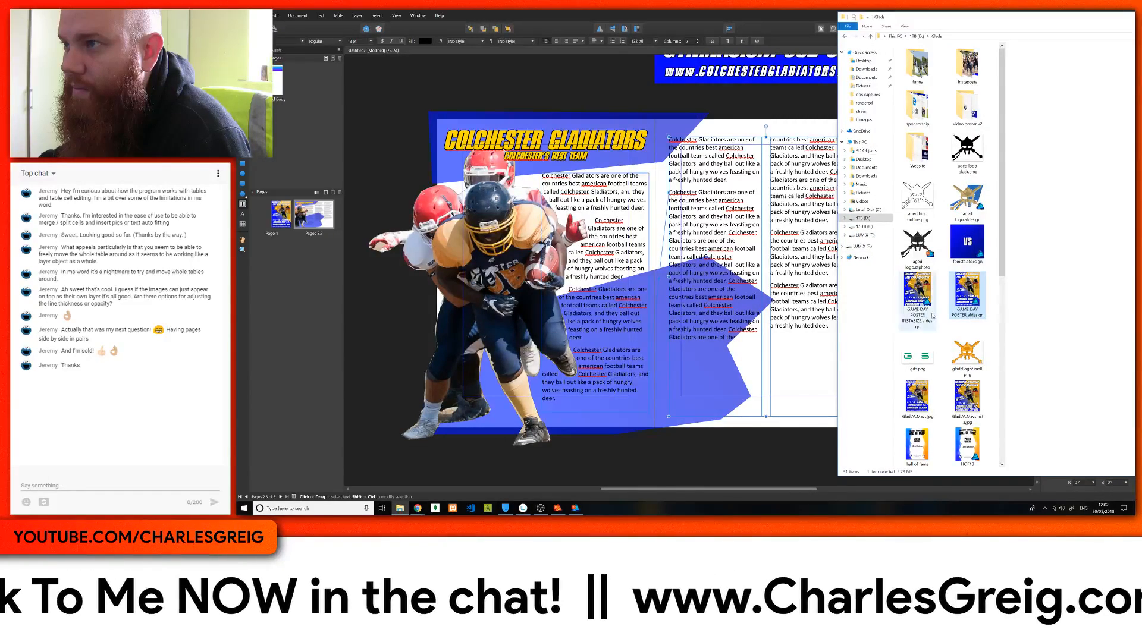
scroll(932, 316, "down", 5)
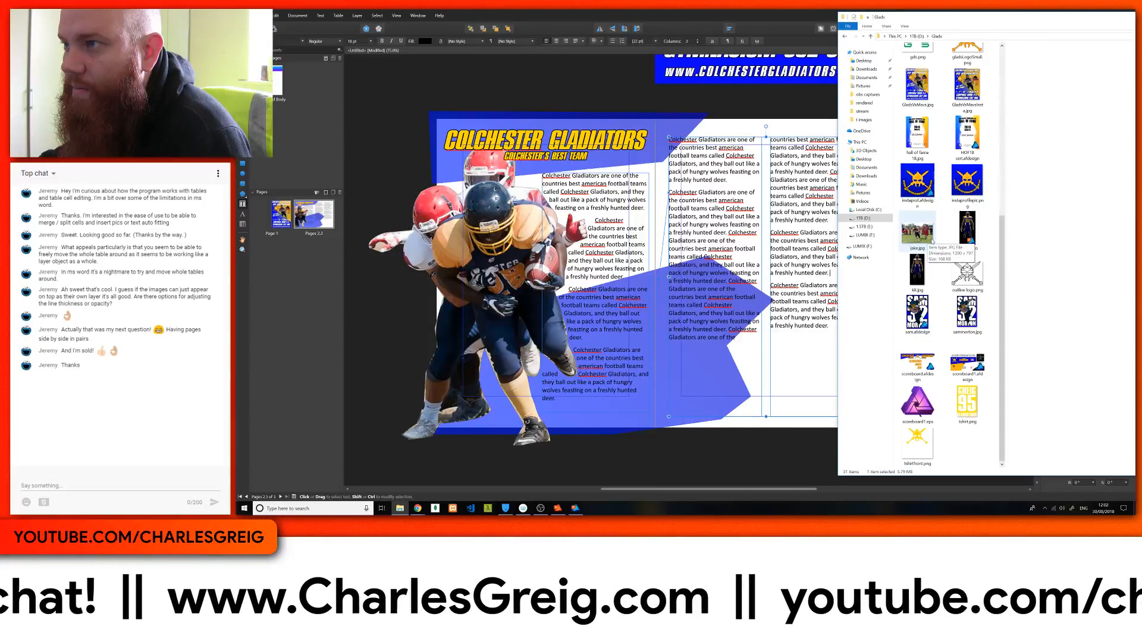
scroll(934, 252, "up", 5)
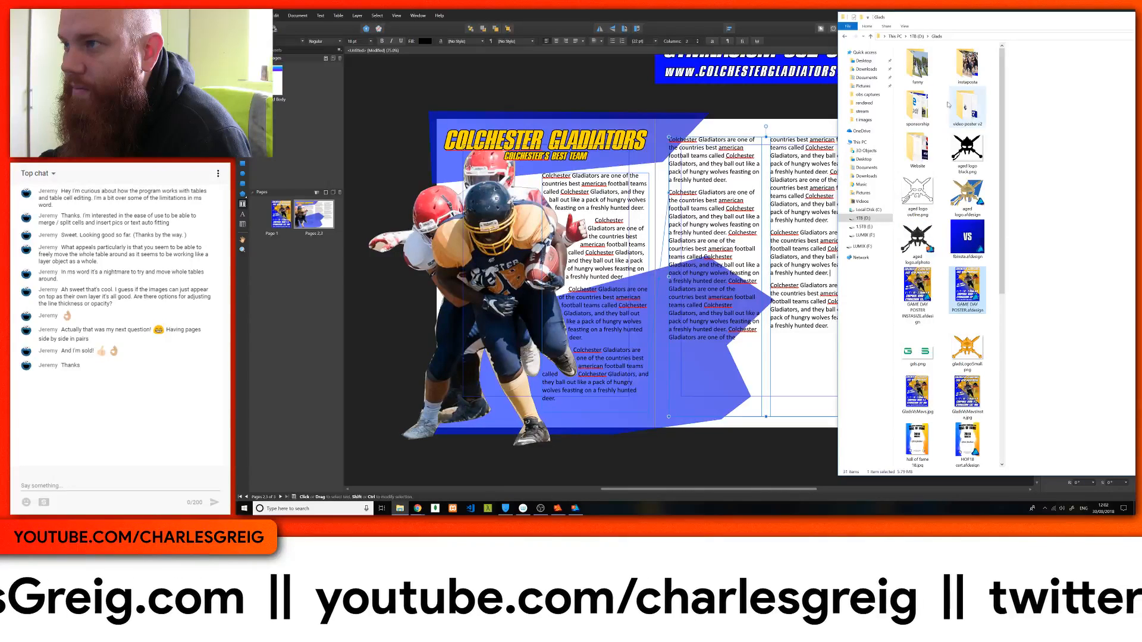
double_click(925, 109)
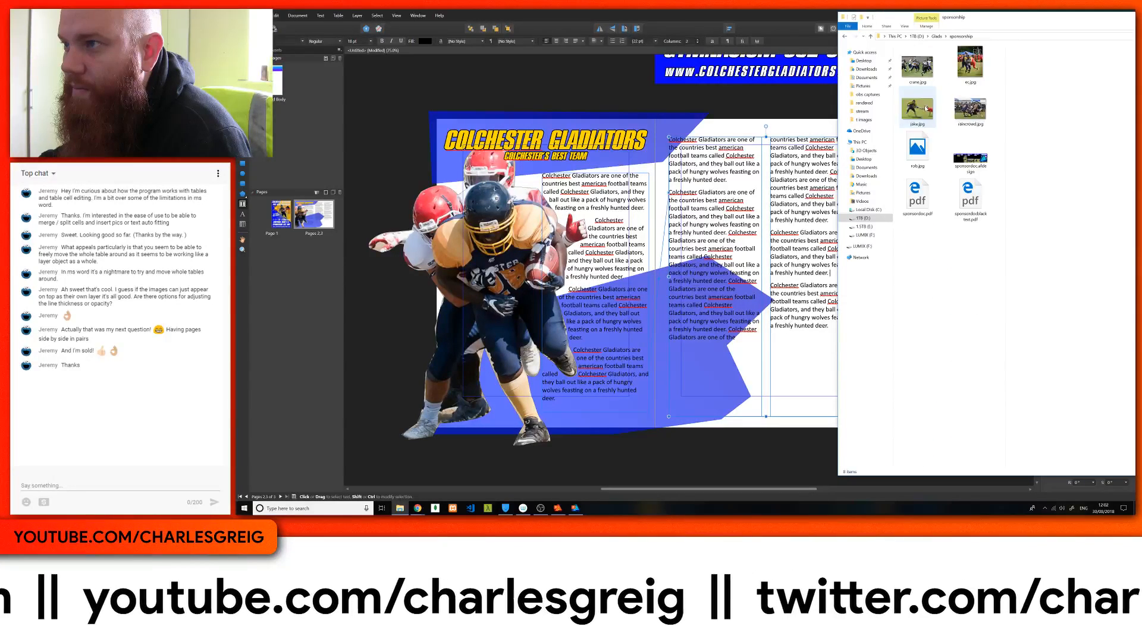
double_click(919, 68)
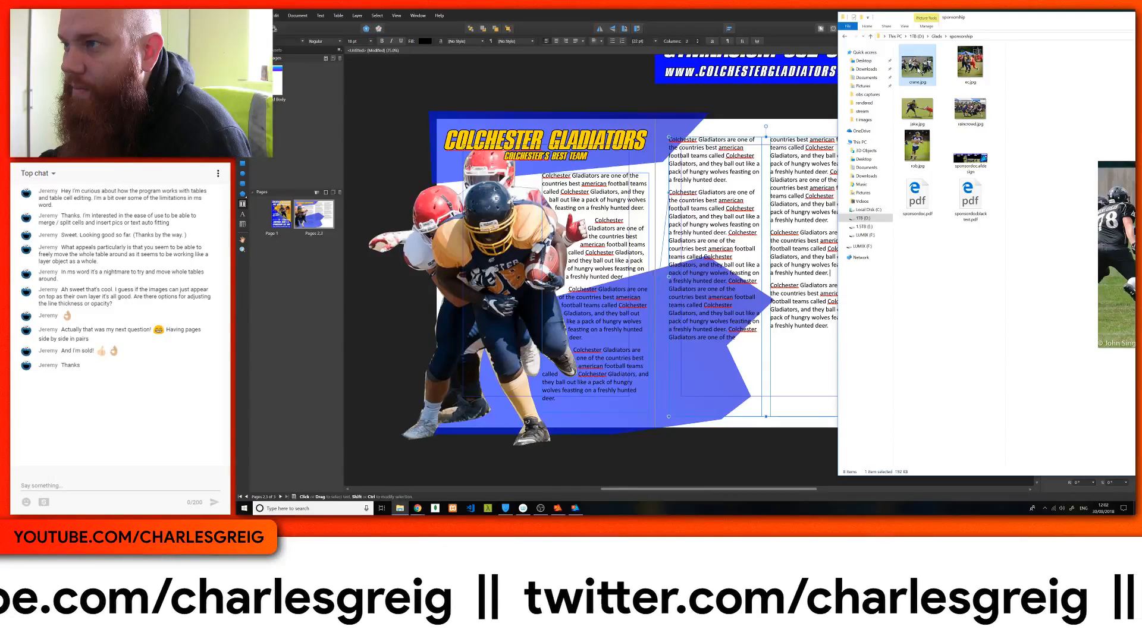
Place crane.jpg from the sponsorship folder onto the right-hand page of the magazine spread
left_click_drag(919, 69, 746, 450)
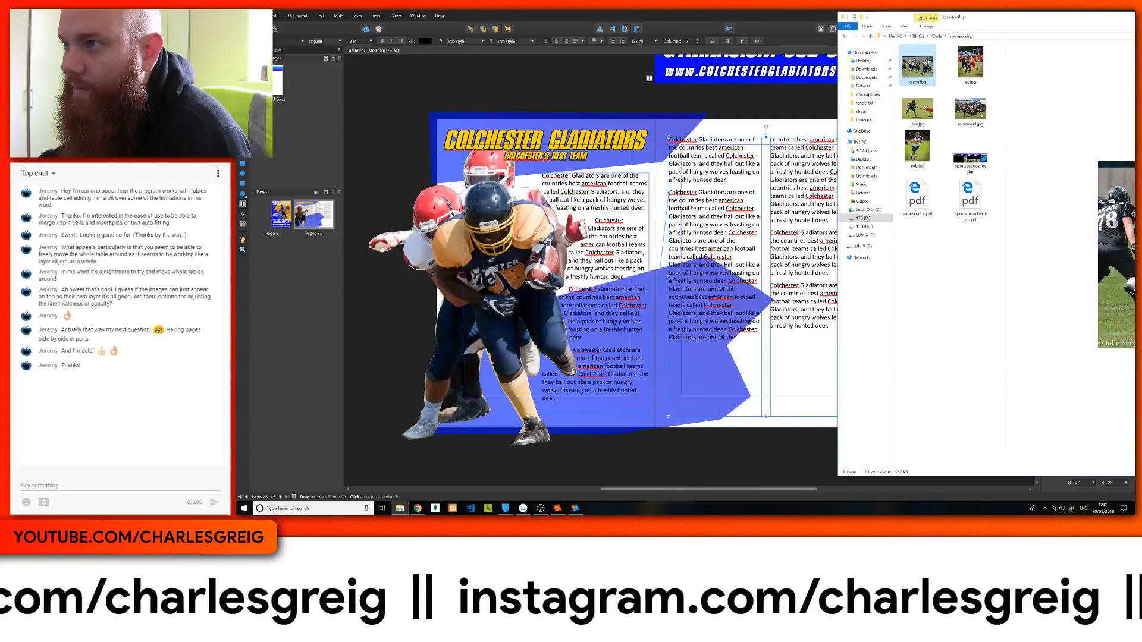
left_click(651, 17)
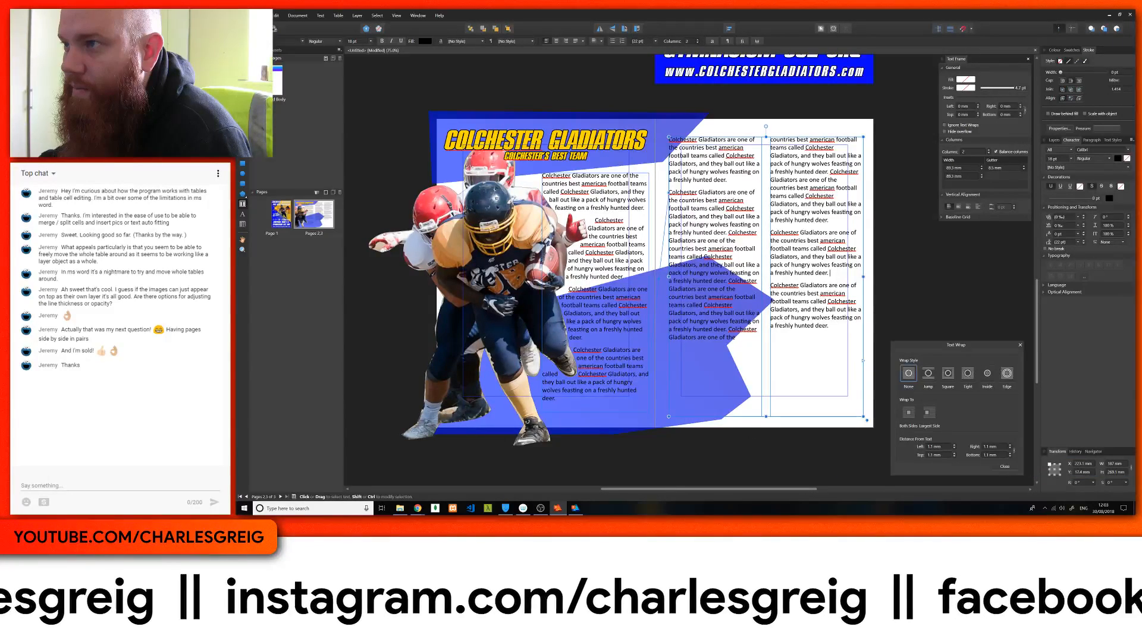
key("alt+Tab")
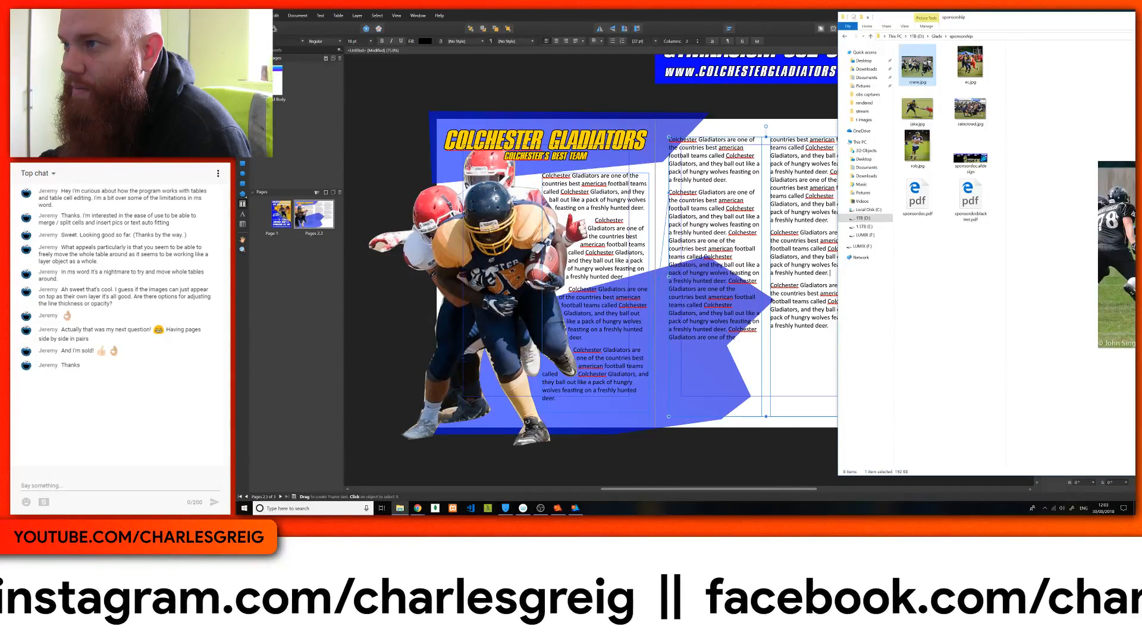
left_click_drag(732, 374, 732, 374)
left_click(617, 19)
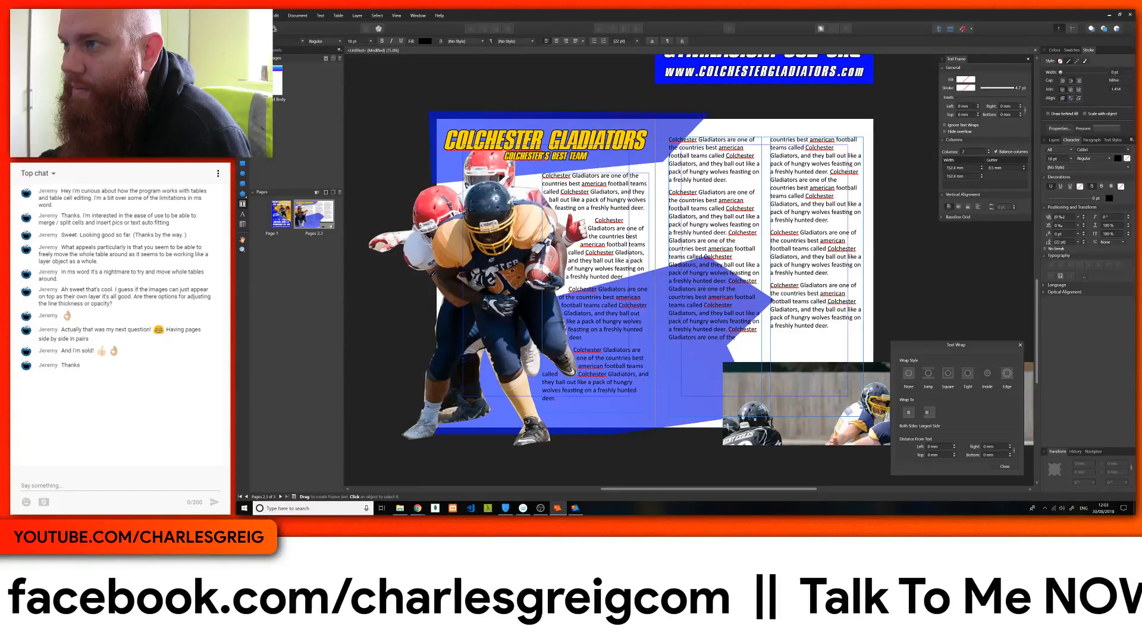
key("v")
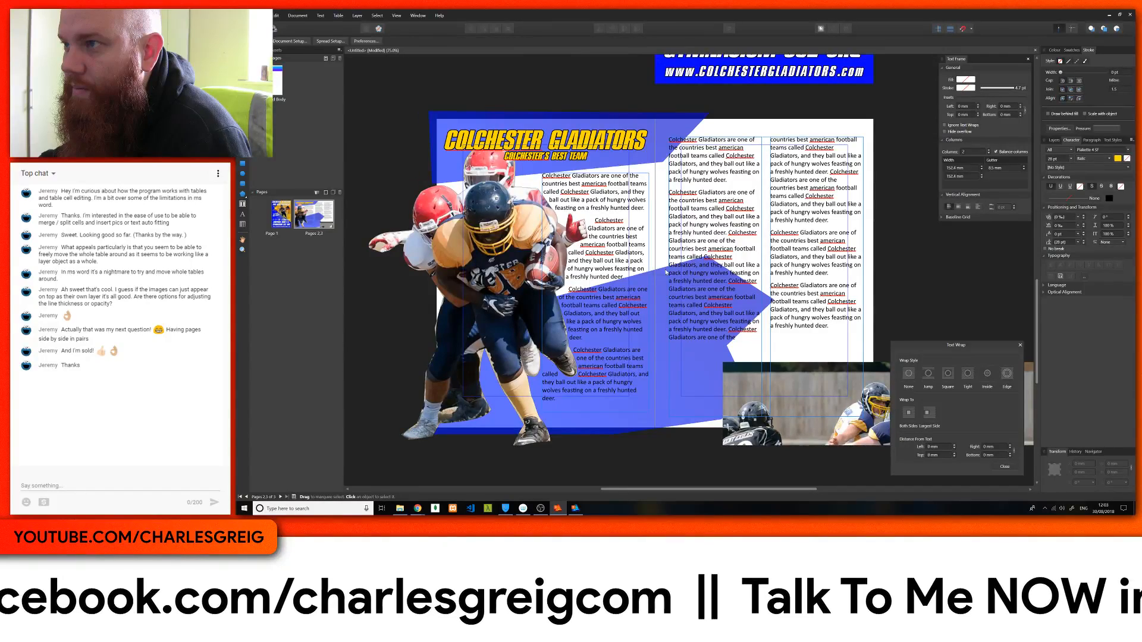
Scale the placed match photo to about 213 mm wide over the lower part of both text columns and give it Tight text wrap
left_click(1054, 140)
left_click_drag(866, 378, 723, 232)
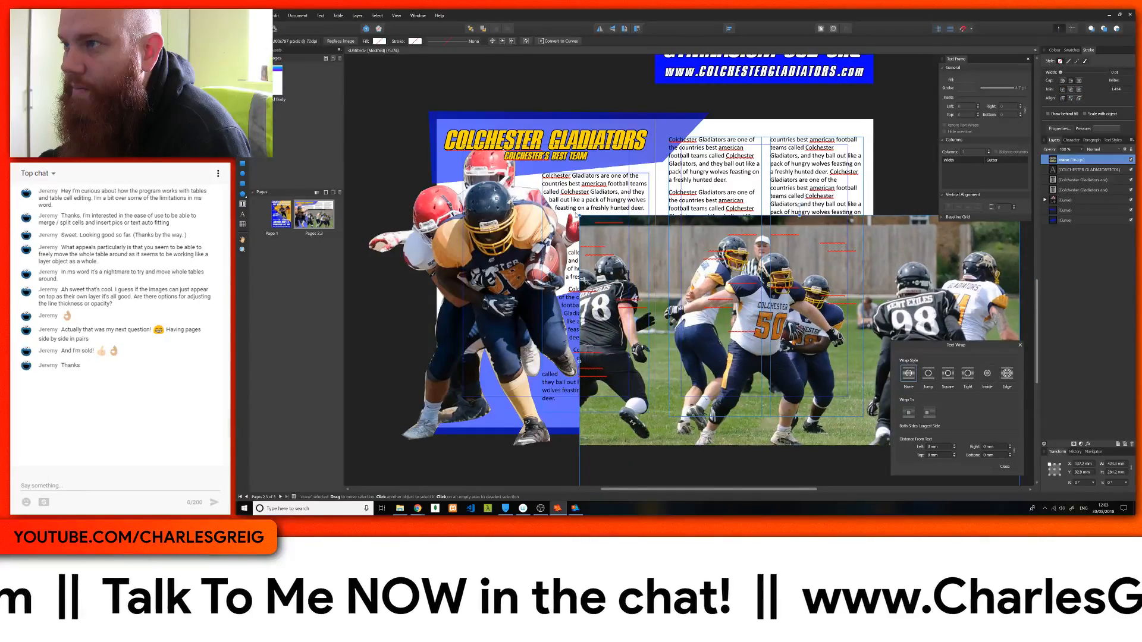
left_click_drag(578, 216, 798, 361)
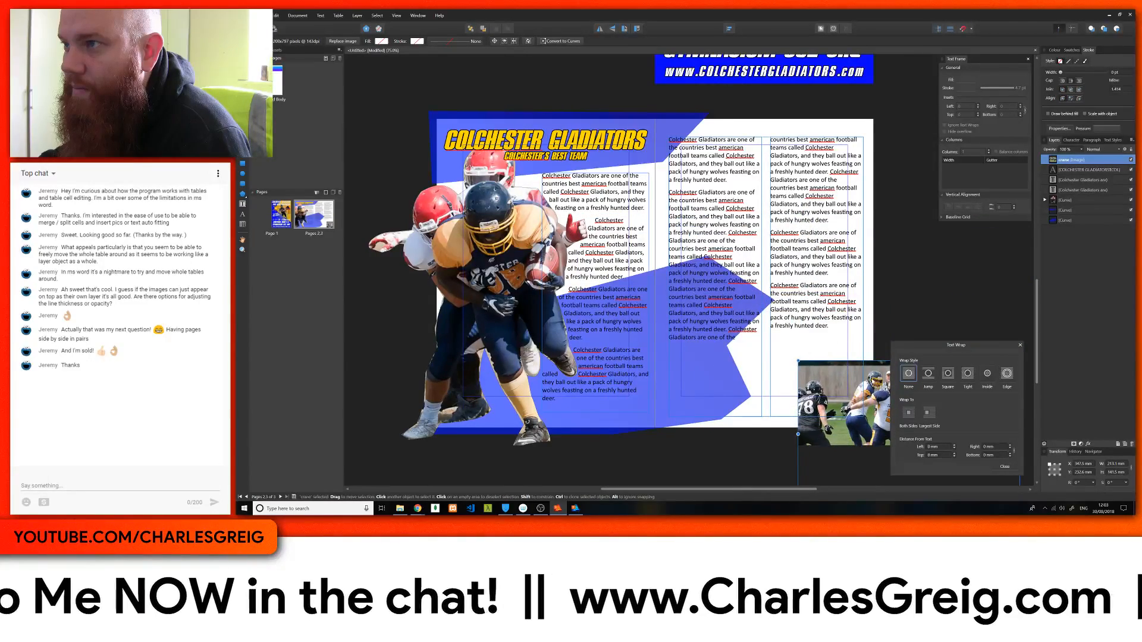
left_click_drag(844, 404, 704, 301)
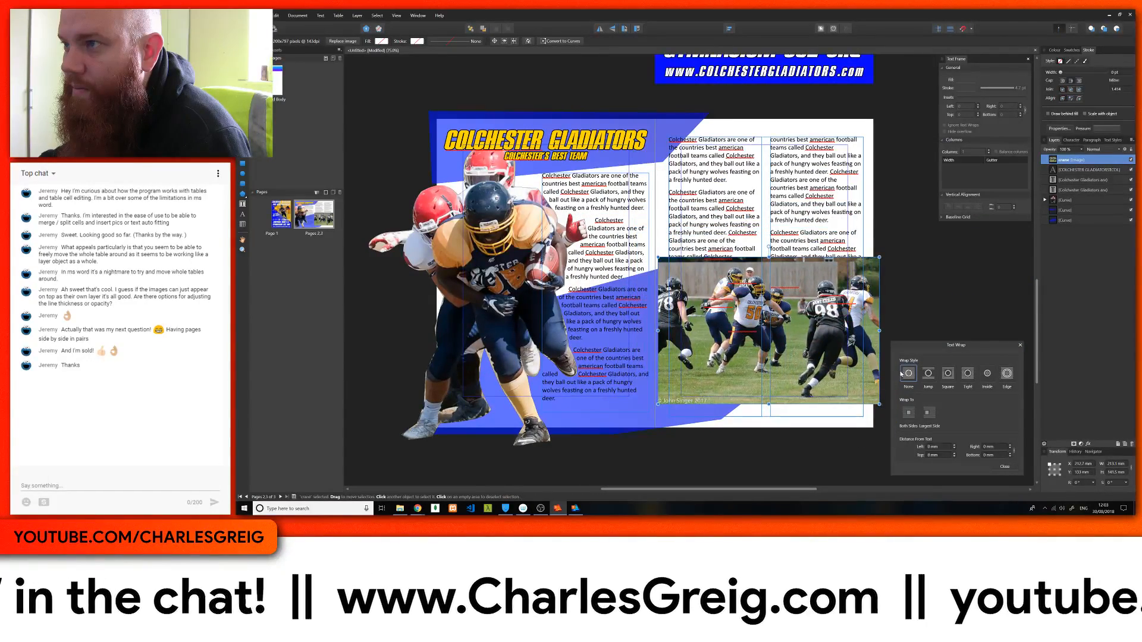
left_click(967, 372)
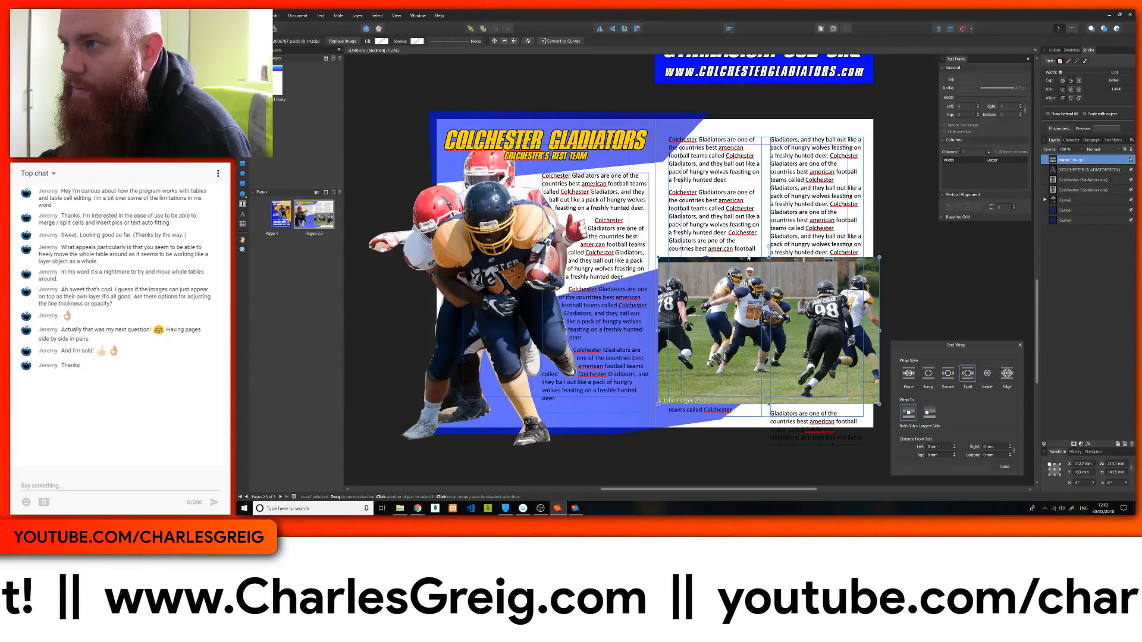
Fit the match photo into the right-hand page's bottom outer corner at about 147 mm wide, and put the blue polygon above it in the layer order
left_click_drag(658, 257, 743, 310)
mouse_move(815, 377)
left_mouse_down()
mouse_move(815, 359)
mouse_move(762, 300)
mouse_move(766, 278)
mouse_move(751, 339)
mouse_move(764, 301)
mouse_move(817, 390)
left_mouse_up()
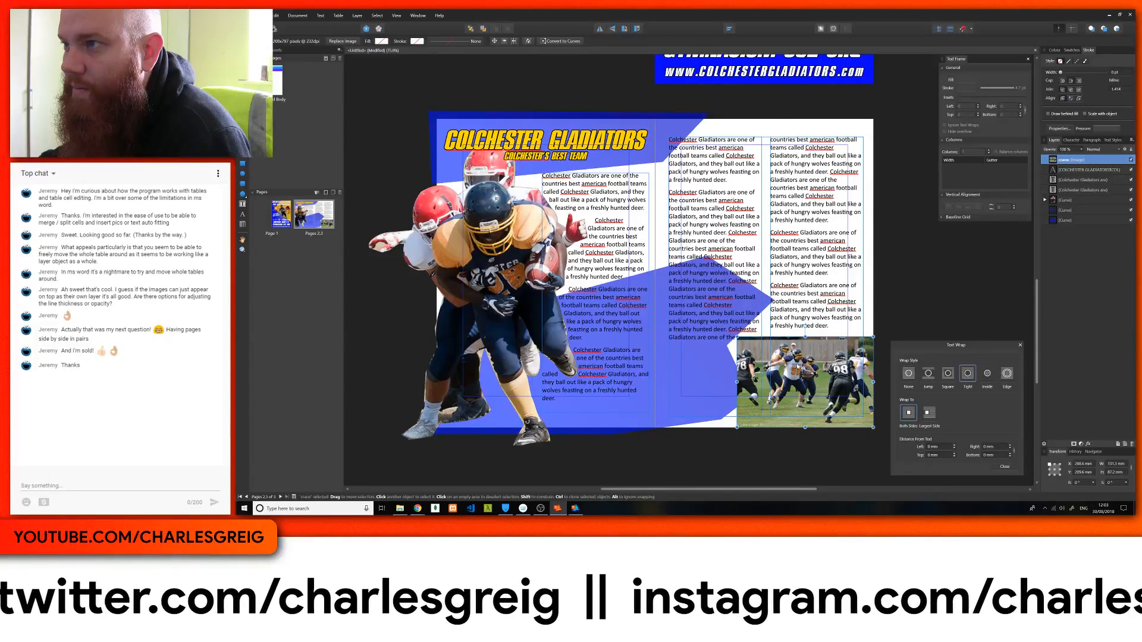
left_click_drag(737, 336, 713, 339)
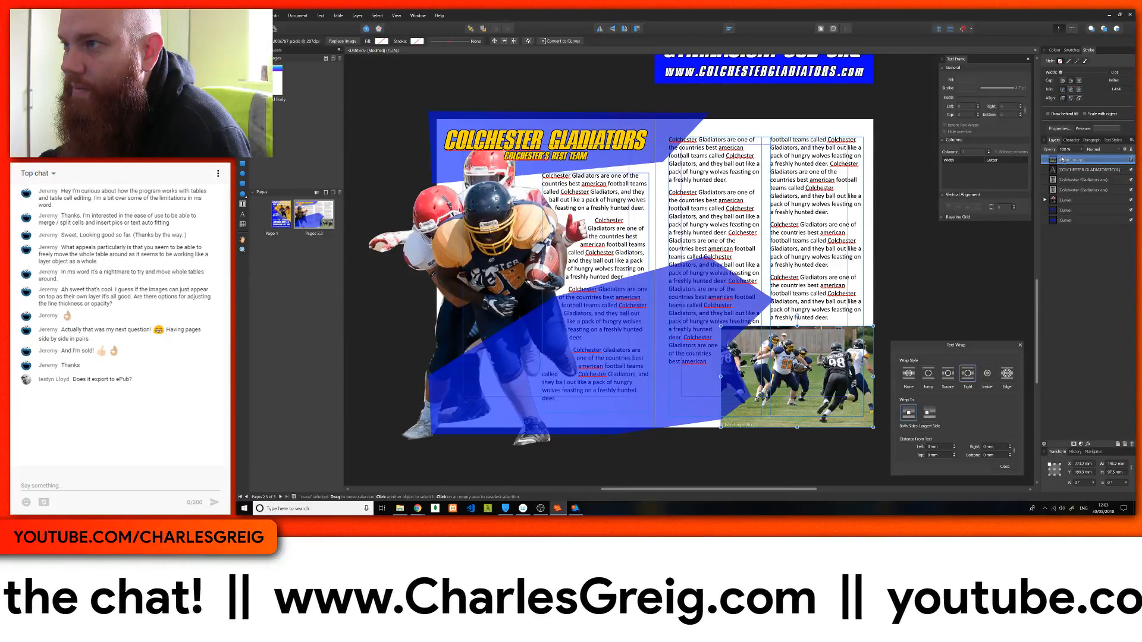
left_click_drag(1063, 160, 1064, 170)
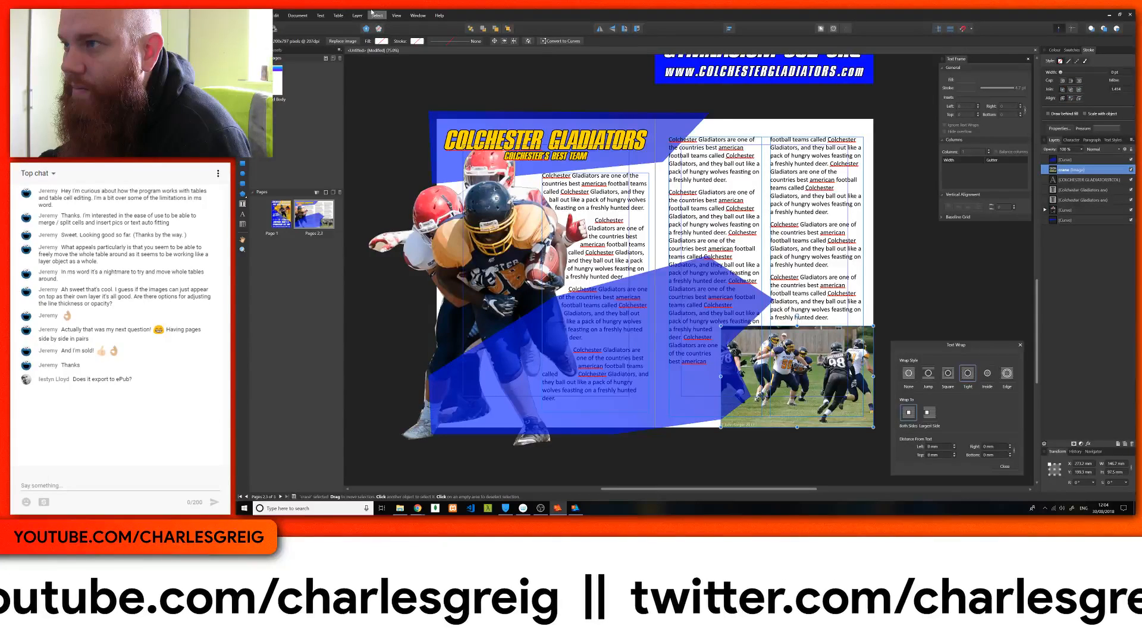
Hide the whole interface with Toggle UI to see only the spread, and bring the interface back
left_click(396, 15)
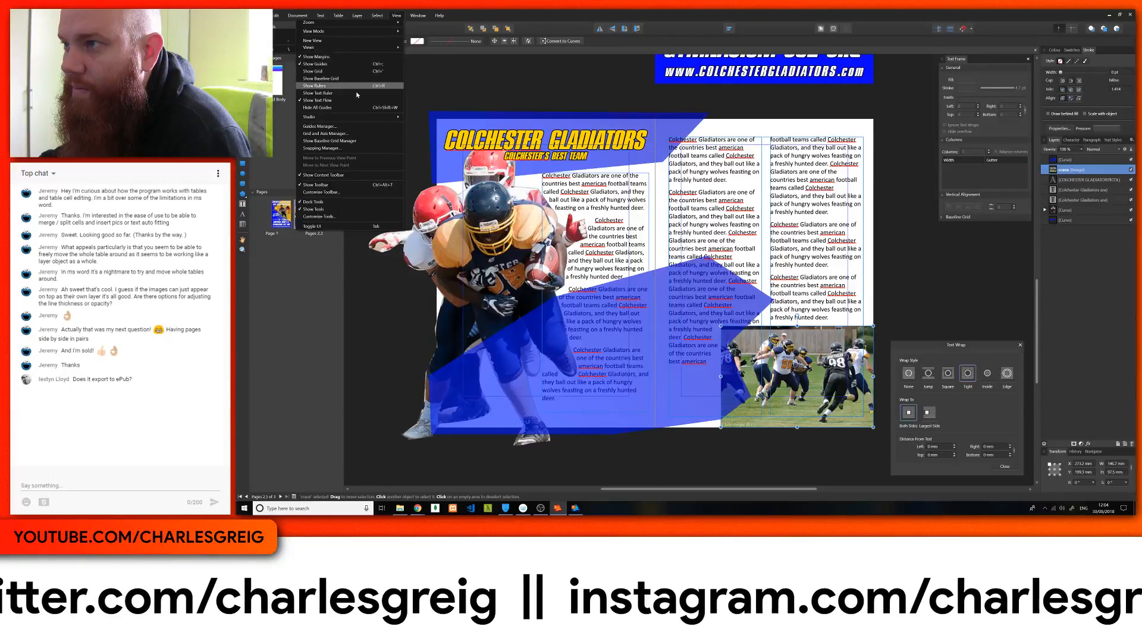
mouse_move(356, 119)
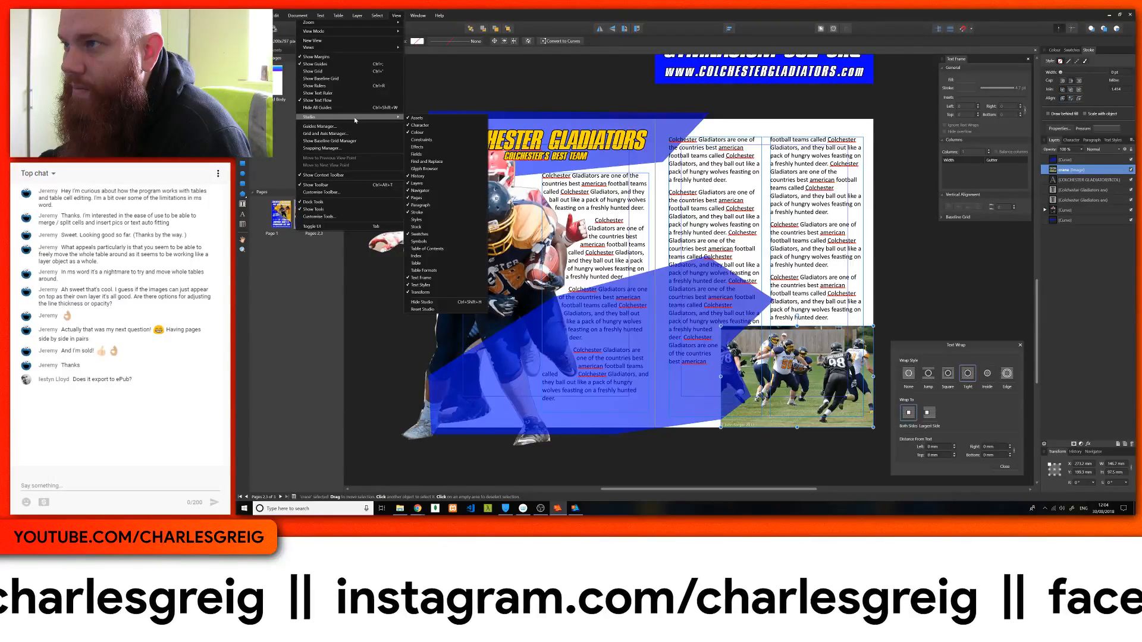
left_click(357, 227)
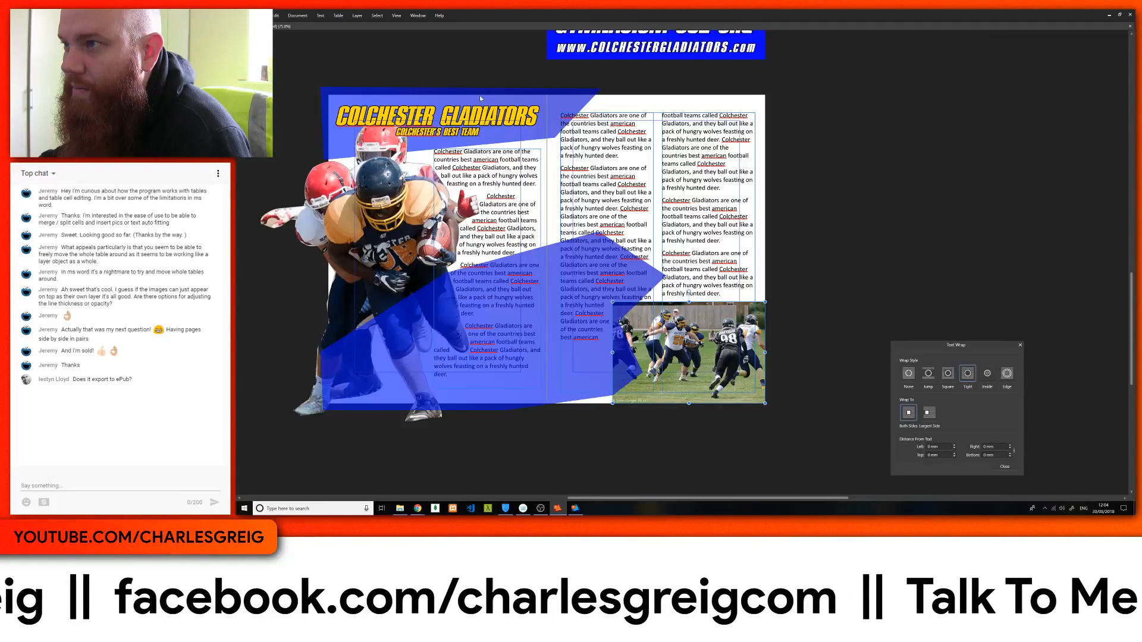
key("Tab")
key("Tab")
key("Tab")
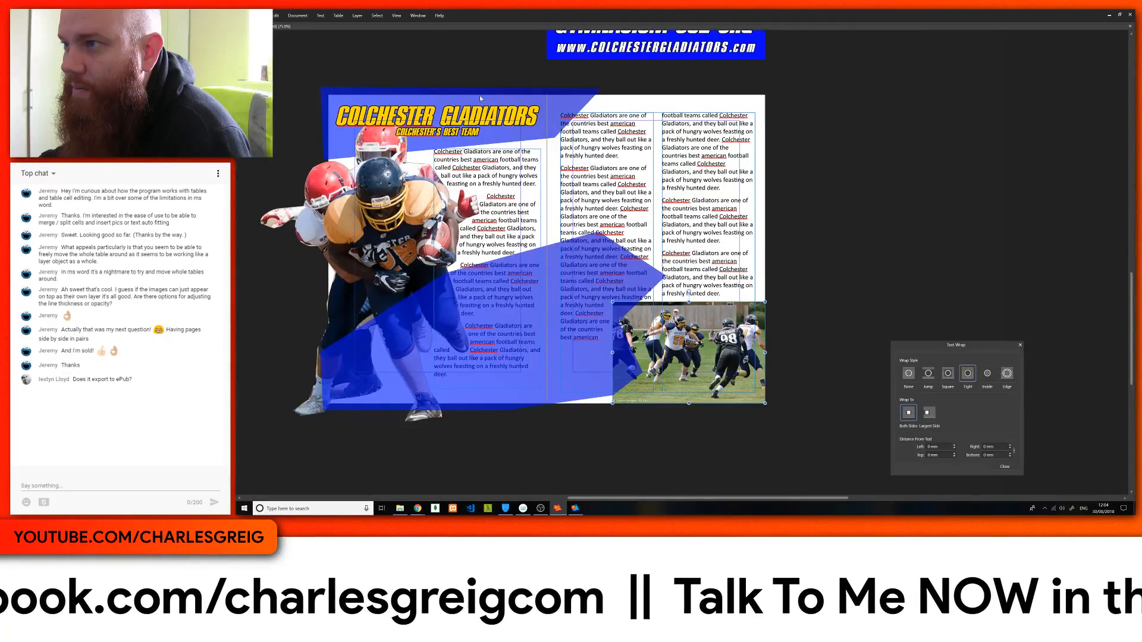
key("Tab")
key("Tab")
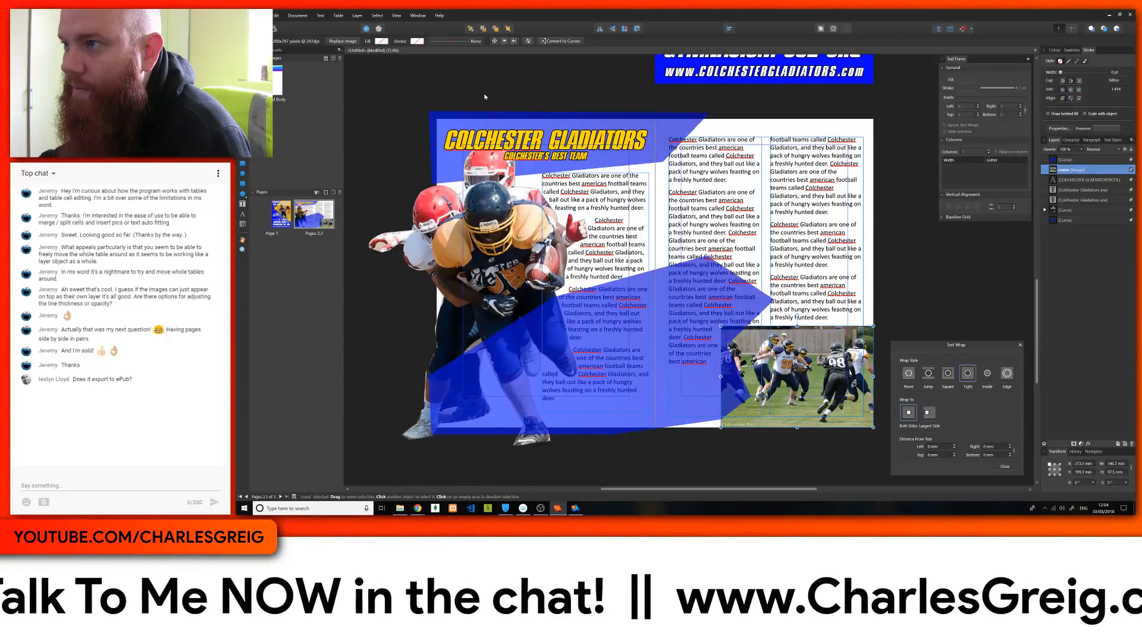
Export all spreads as a PDF with the PDF (for export) preset, saving it as test in the Glads folder
left_click(260, 15)
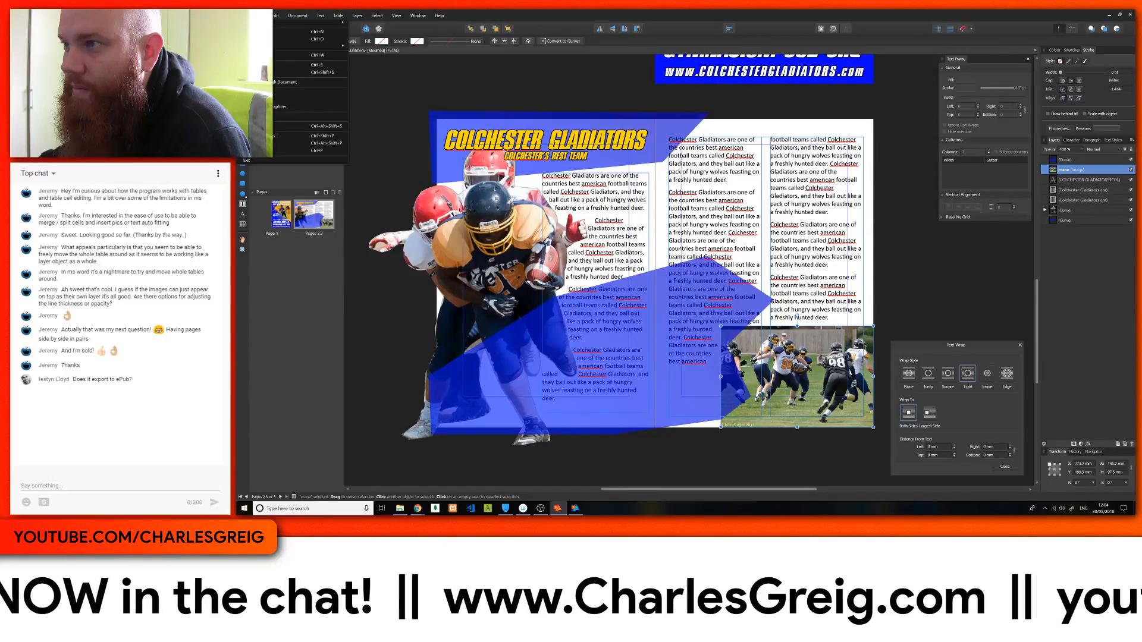
left_click(262, 126)
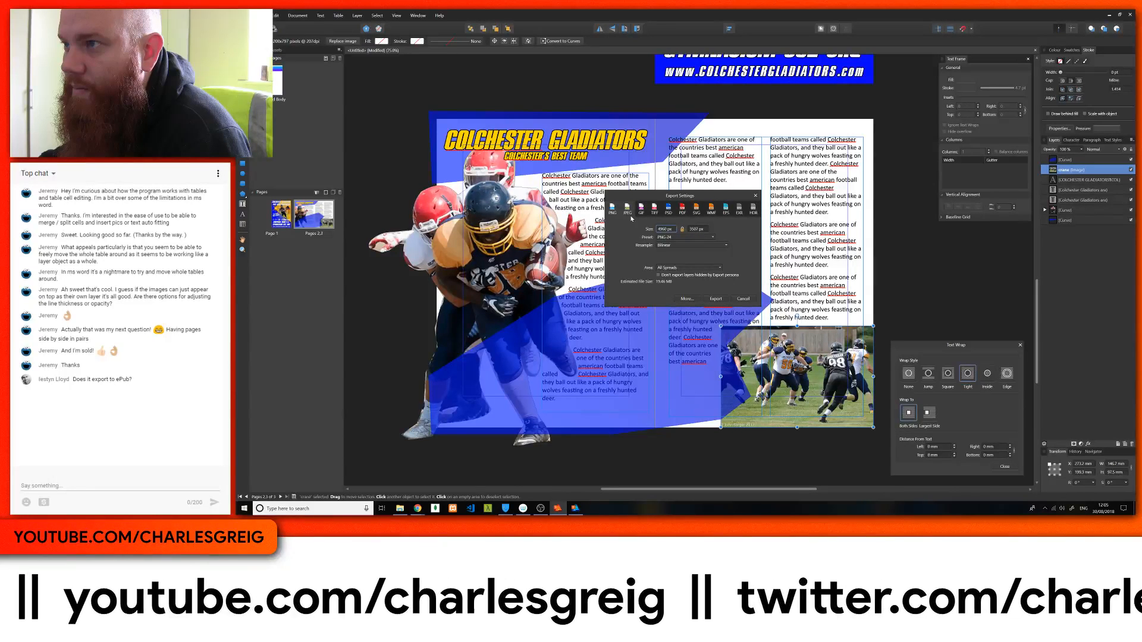
left_click(681, 210)
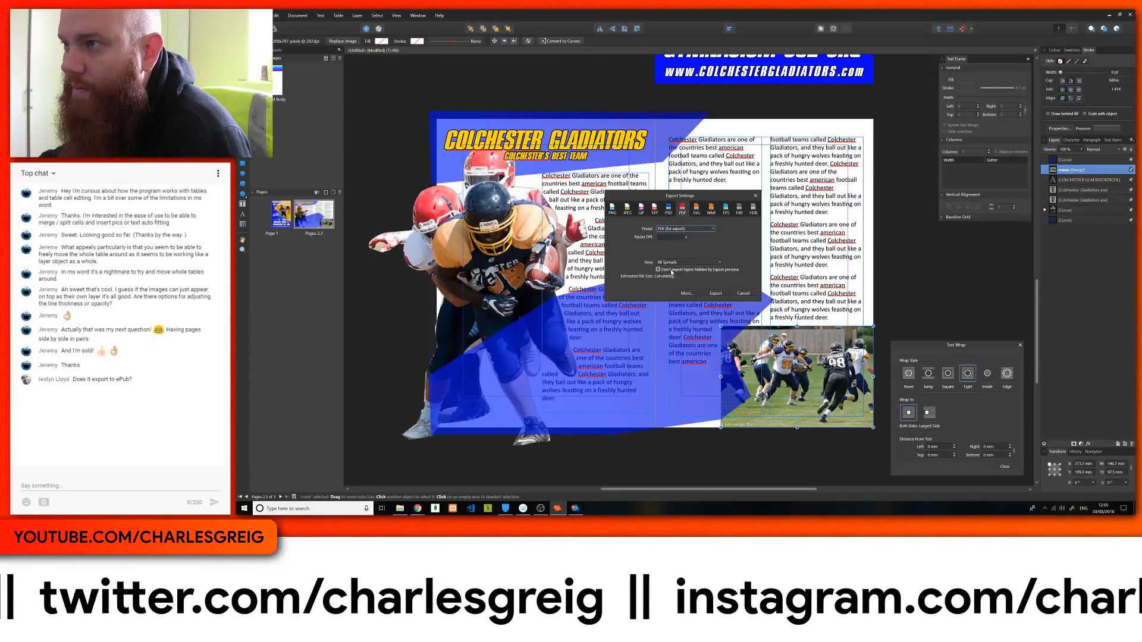
left_click(686, 293)
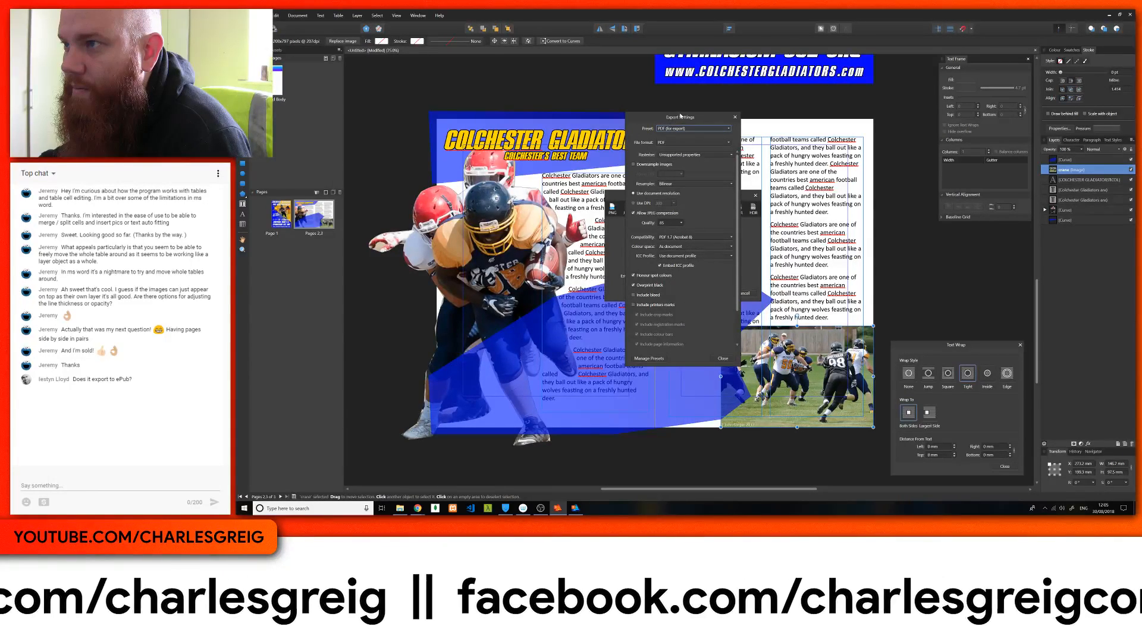
left_click(735, 118)
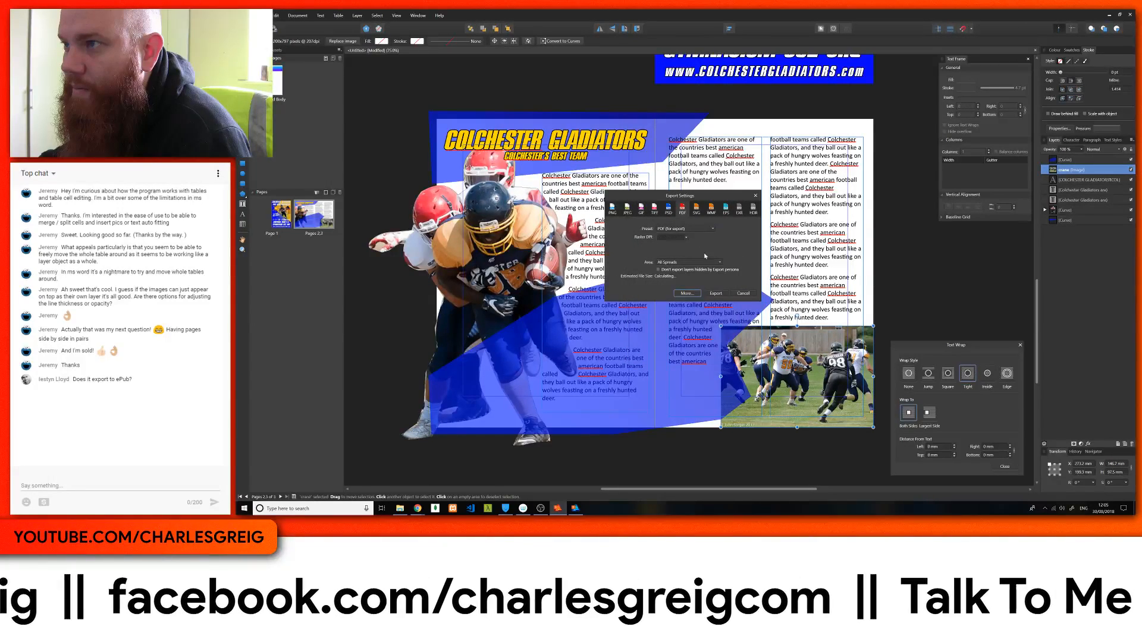
left_click(716, 293)
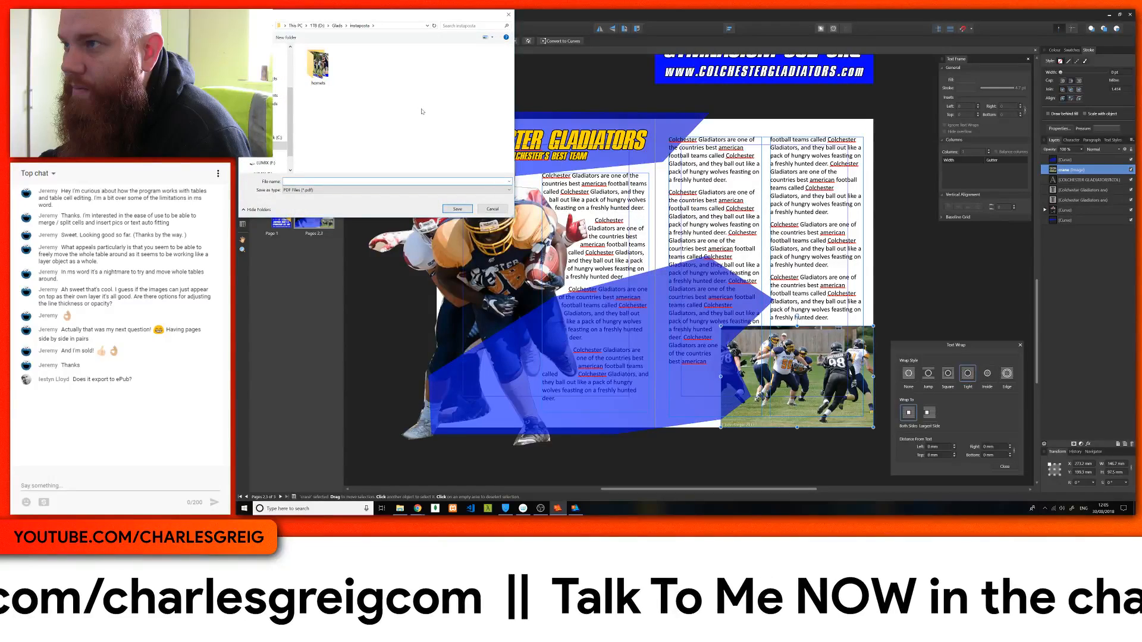
left_click(337, 26)
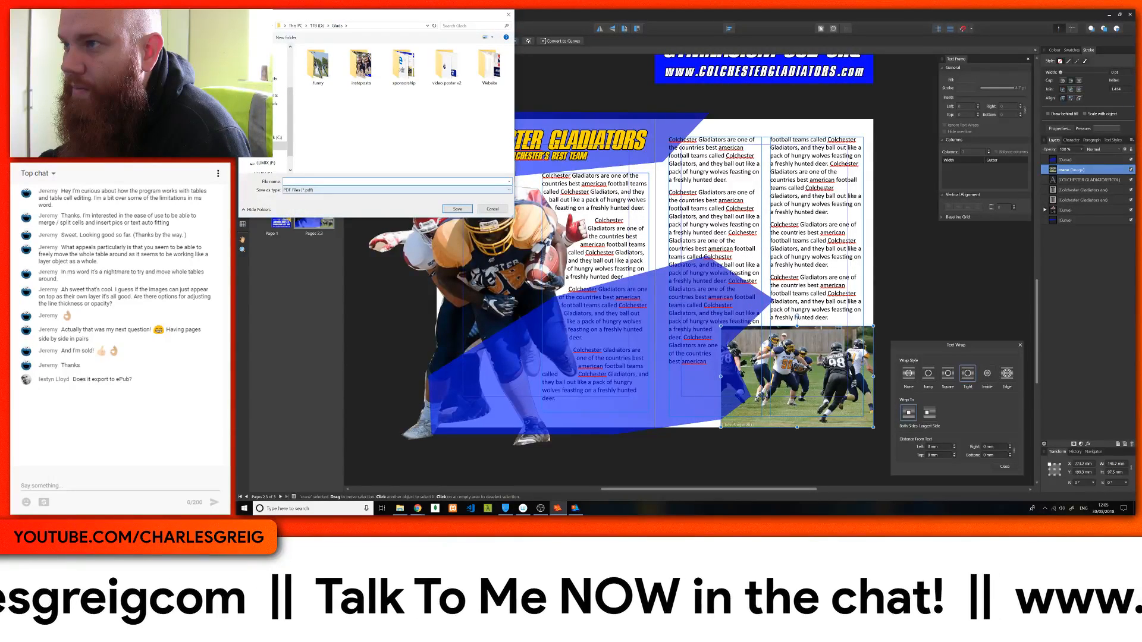
type("test")
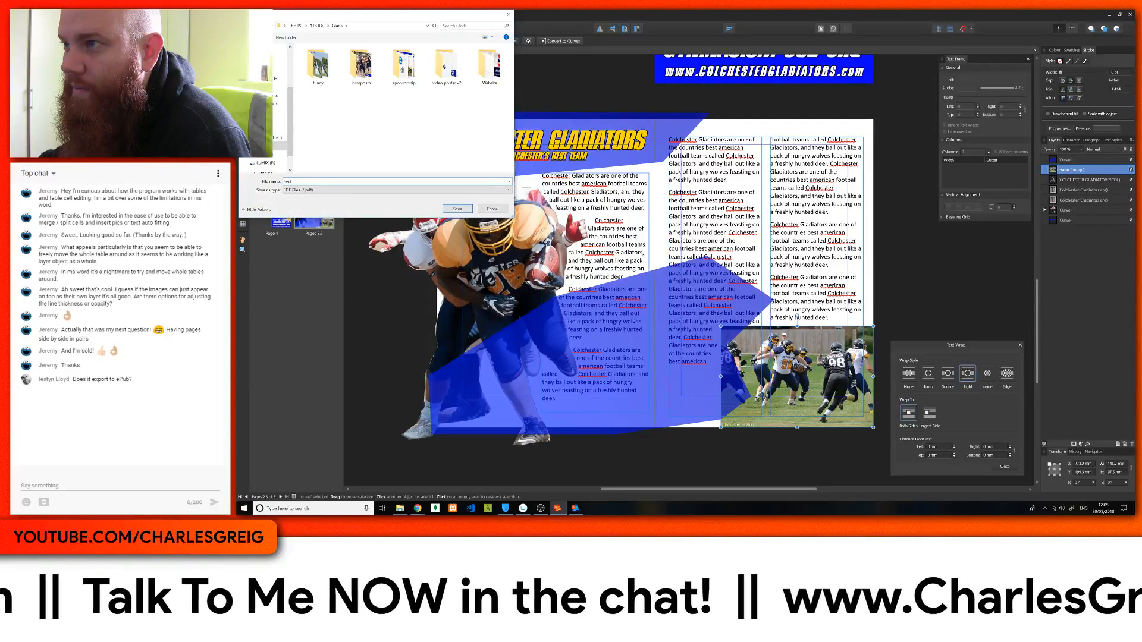
left_click(457, 209)
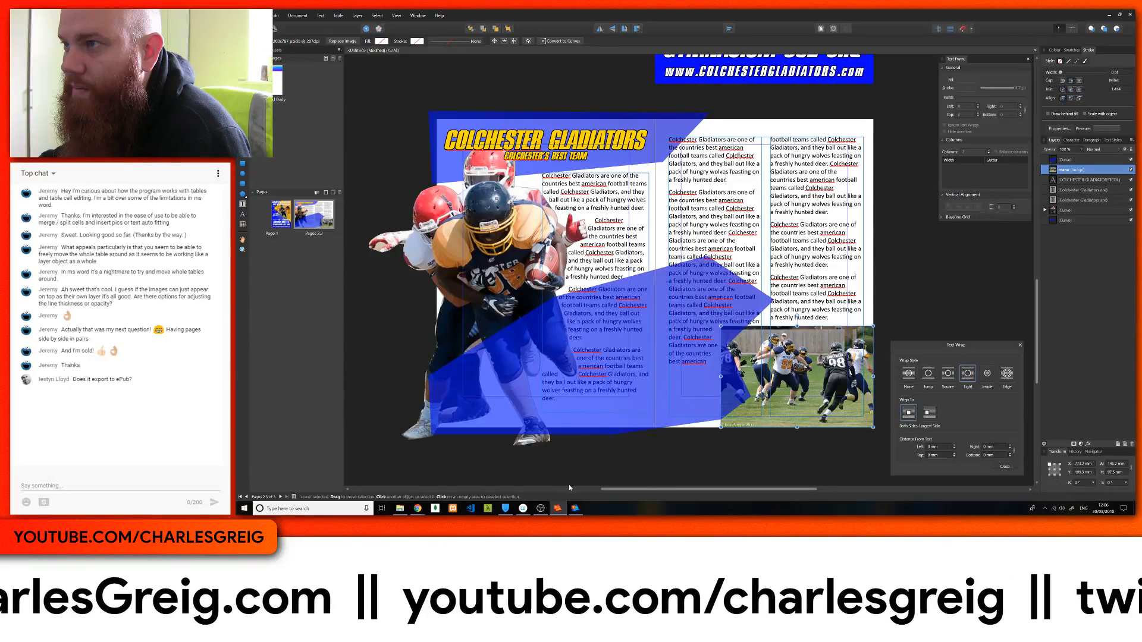
Switch to File Explorer, locate the exported test.pdf in the Glads folder, and open it in Microsoft Edge
left_click(400, 508)
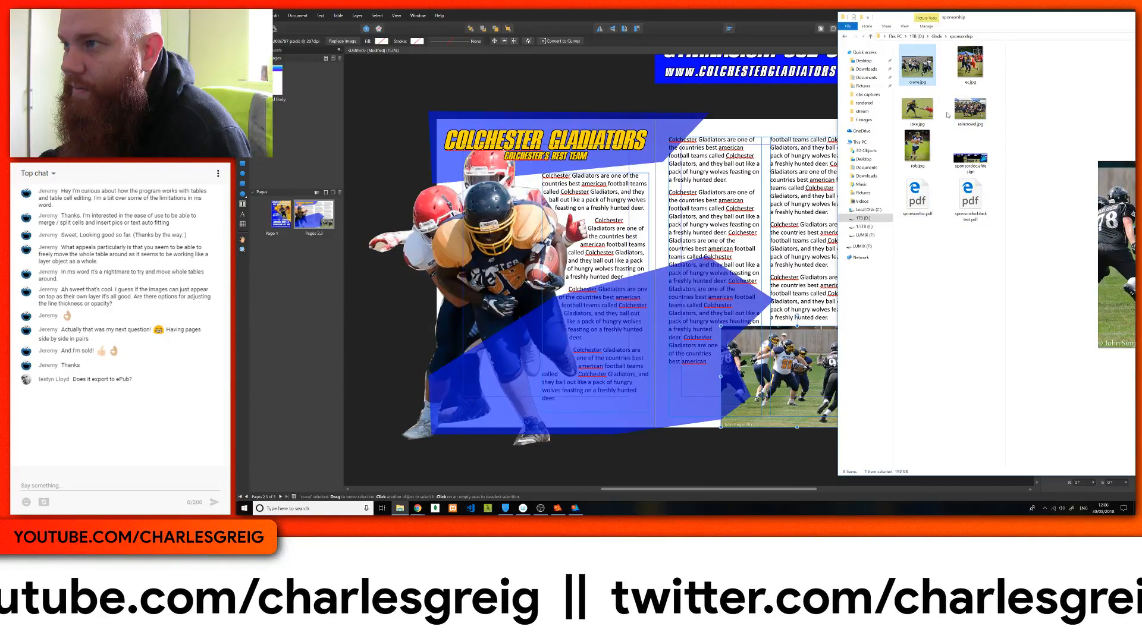
left_click(936, 36)
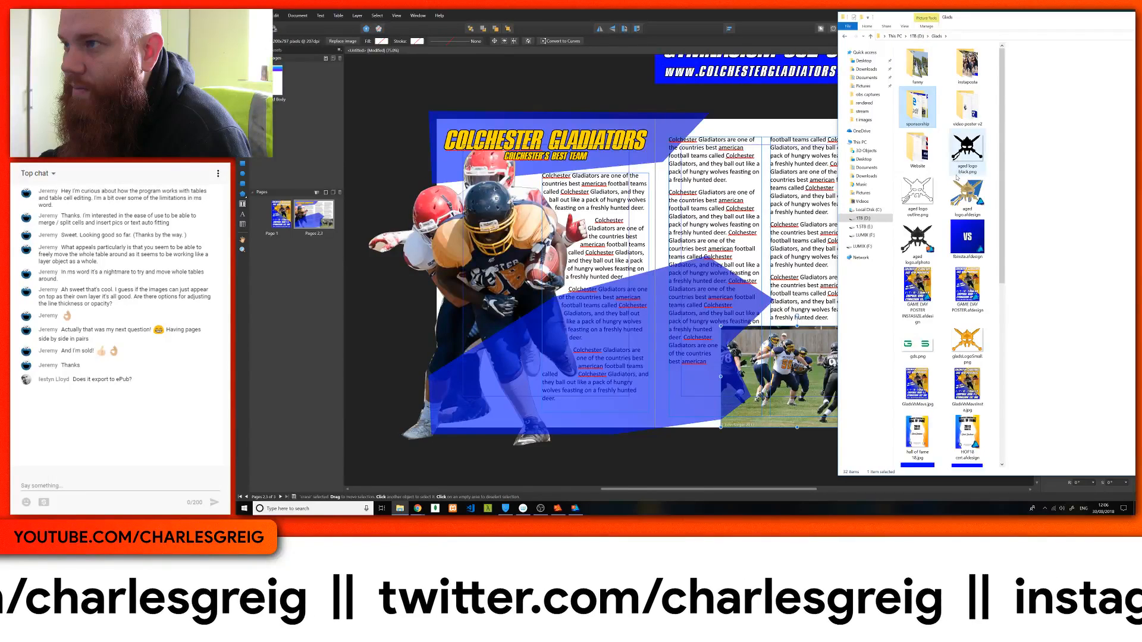
scroll(952, 225, "down", 3)
scroll(953, 227, "down", 1)
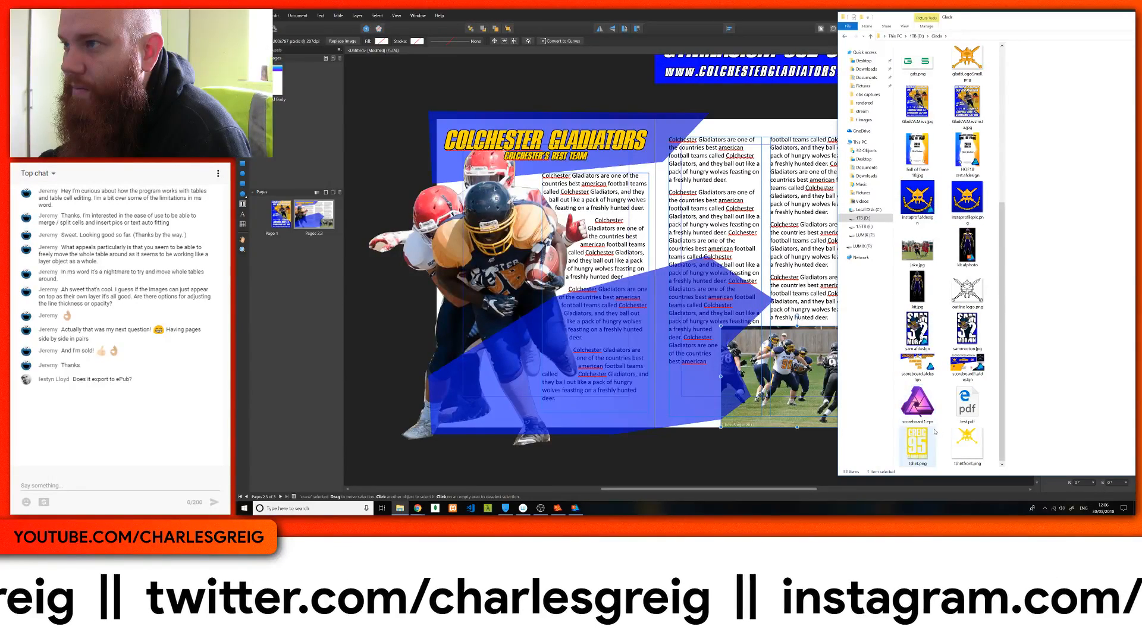
double_click(980, 396)
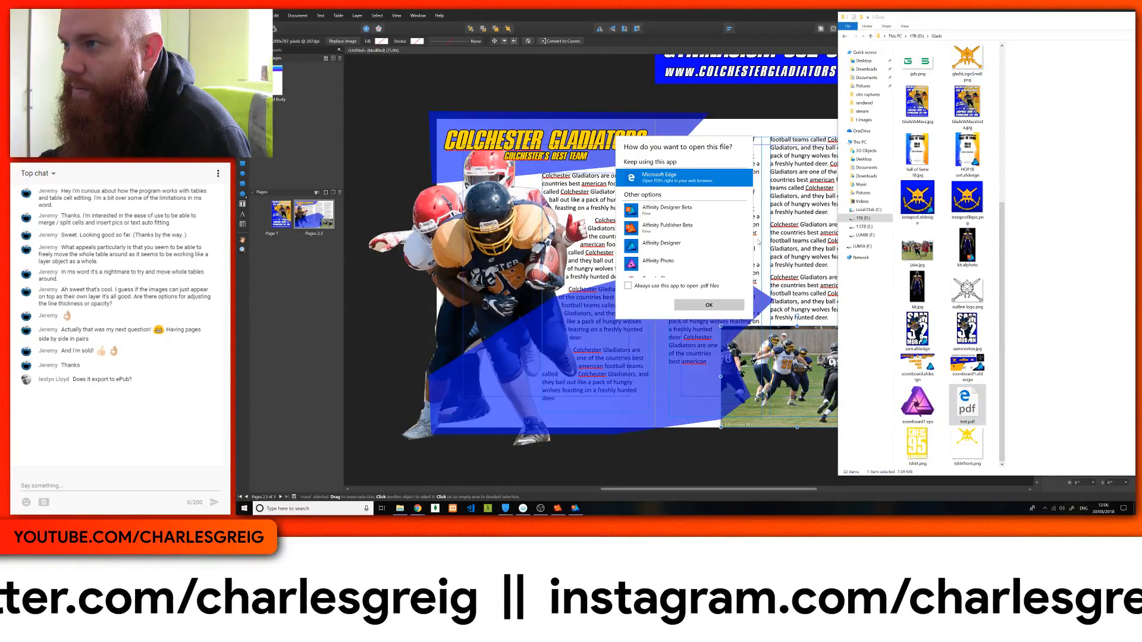
left_click(707, 305)
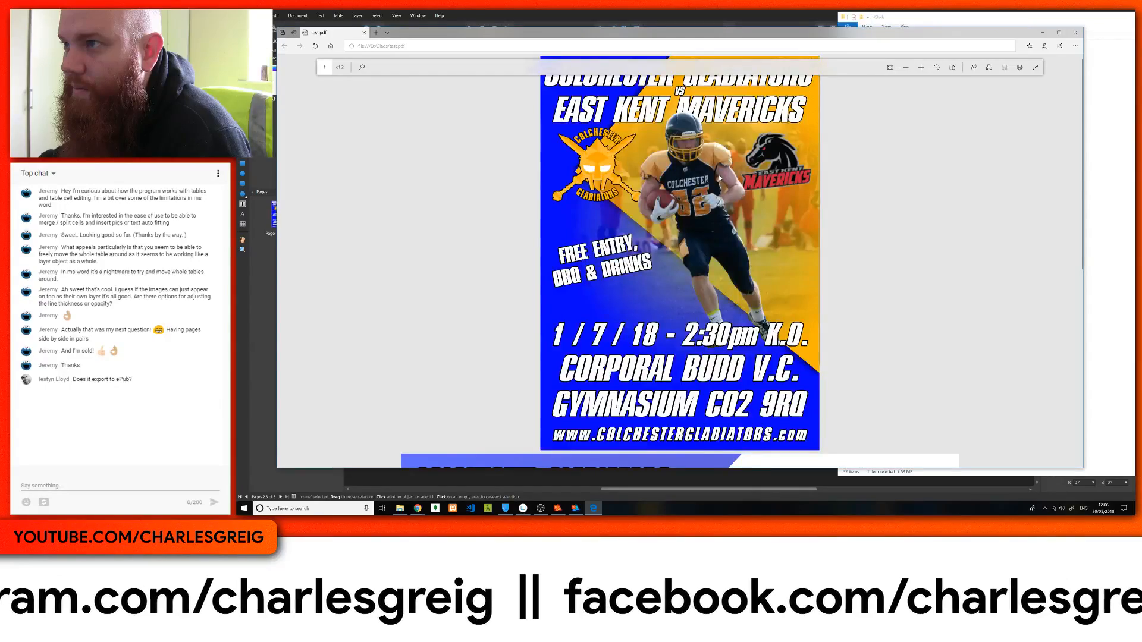
Review the poster page and the two-page spread in the exported PDF, and close the viewer
scroll(716, 173, "down", 6)
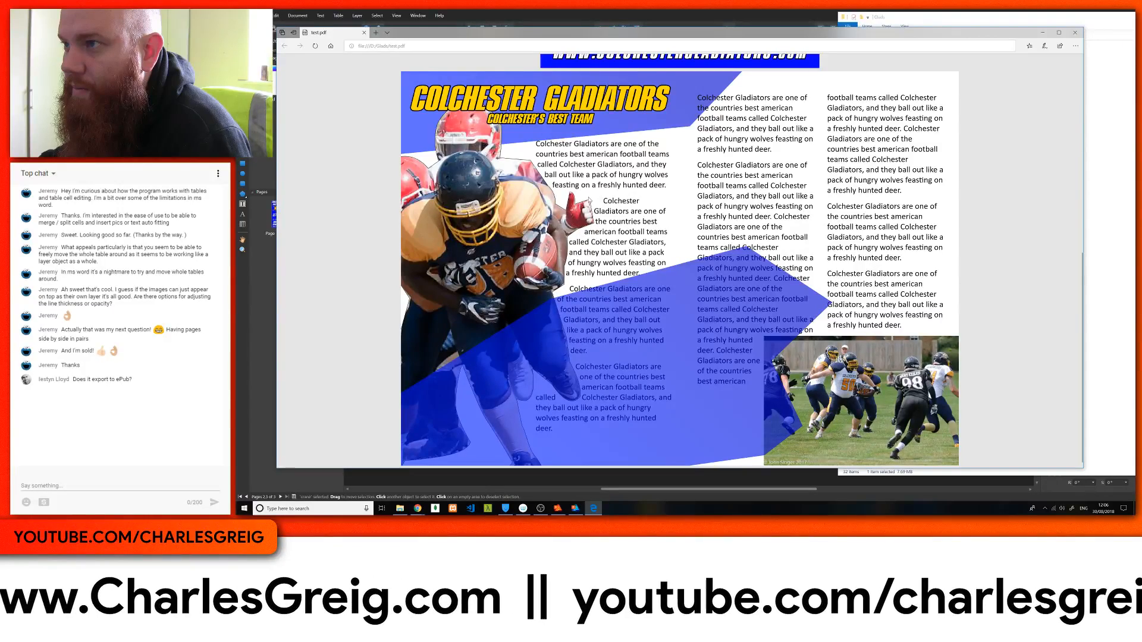
scroll(673, 233, "up", 6)
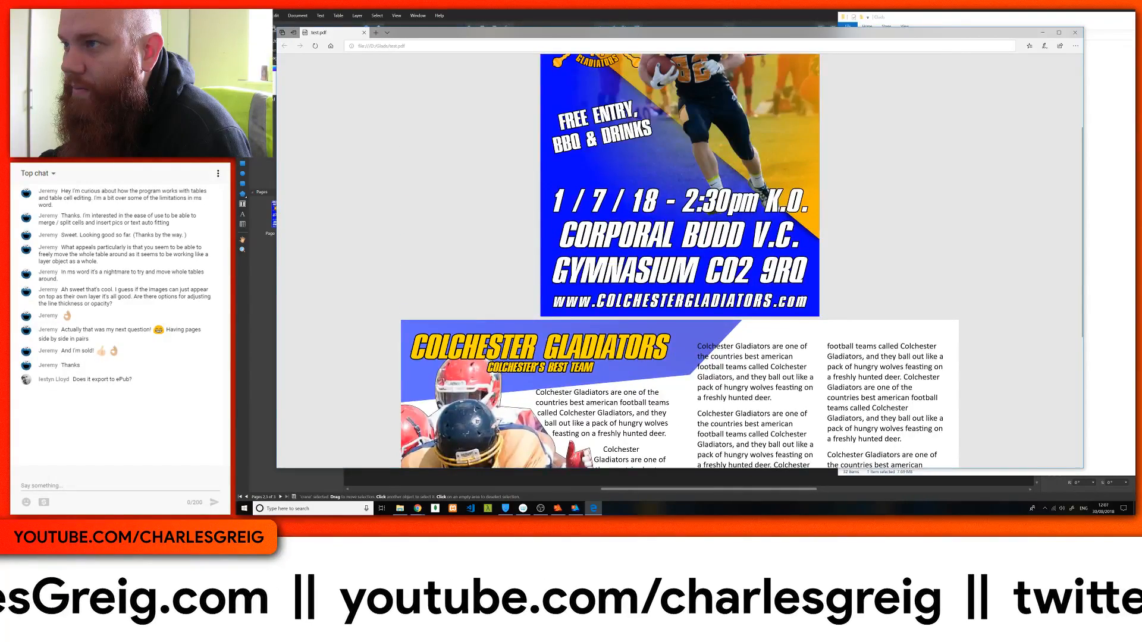
scroll(676, 233, "down", 6)
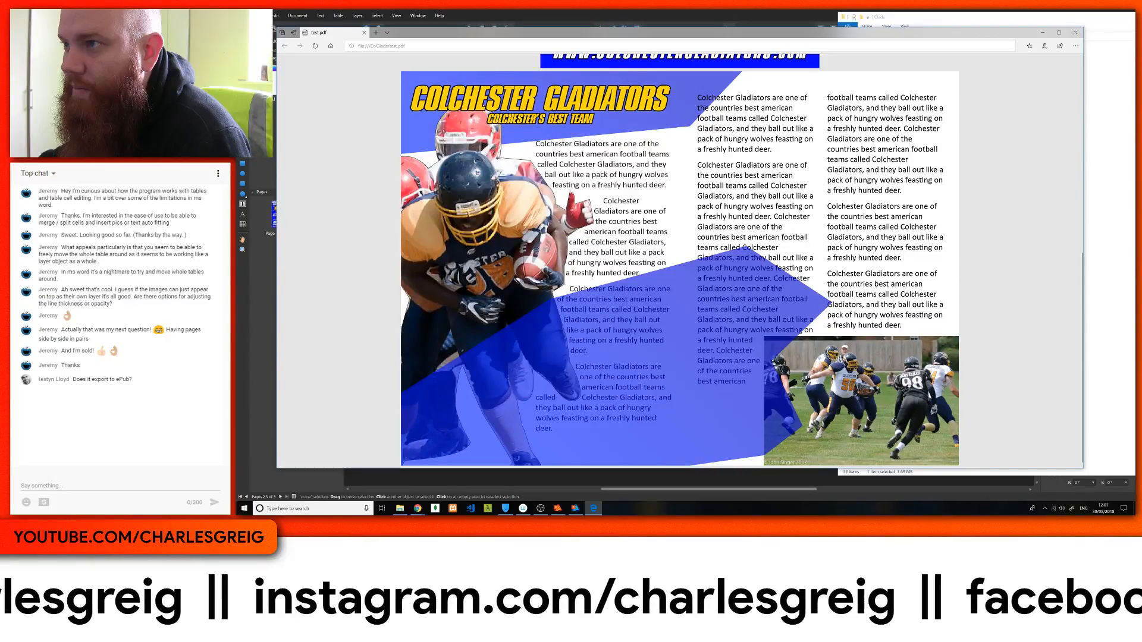
scroll(546, 182, "up", 8)
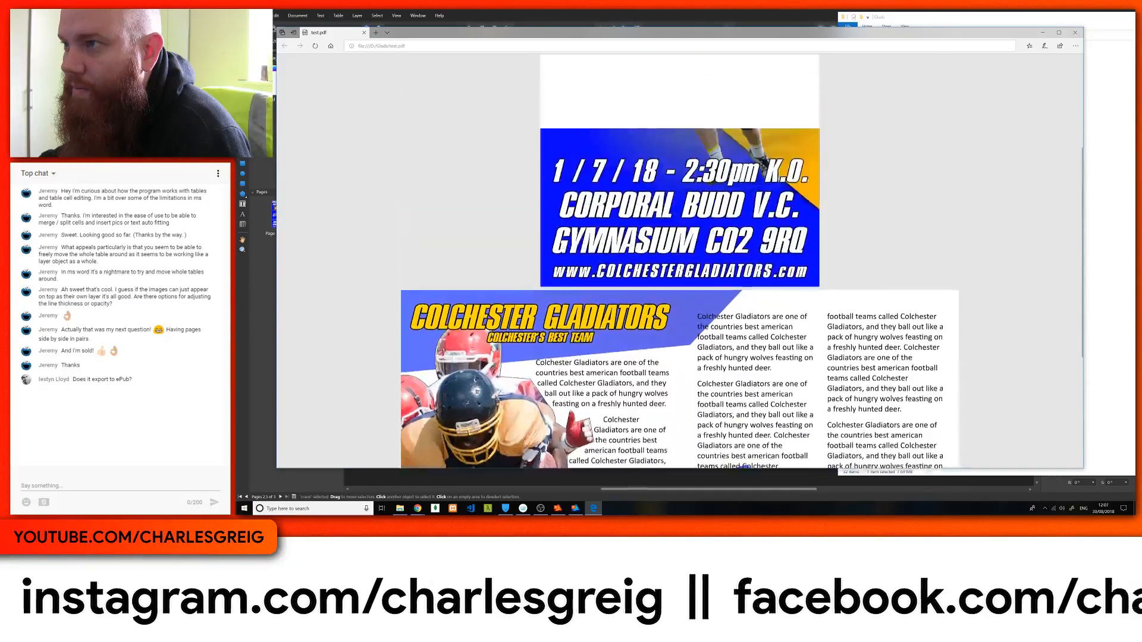
left_click(1075, 32)
Set the stroke width of the players cutout curve to 0 pt
left_click(596, 105)
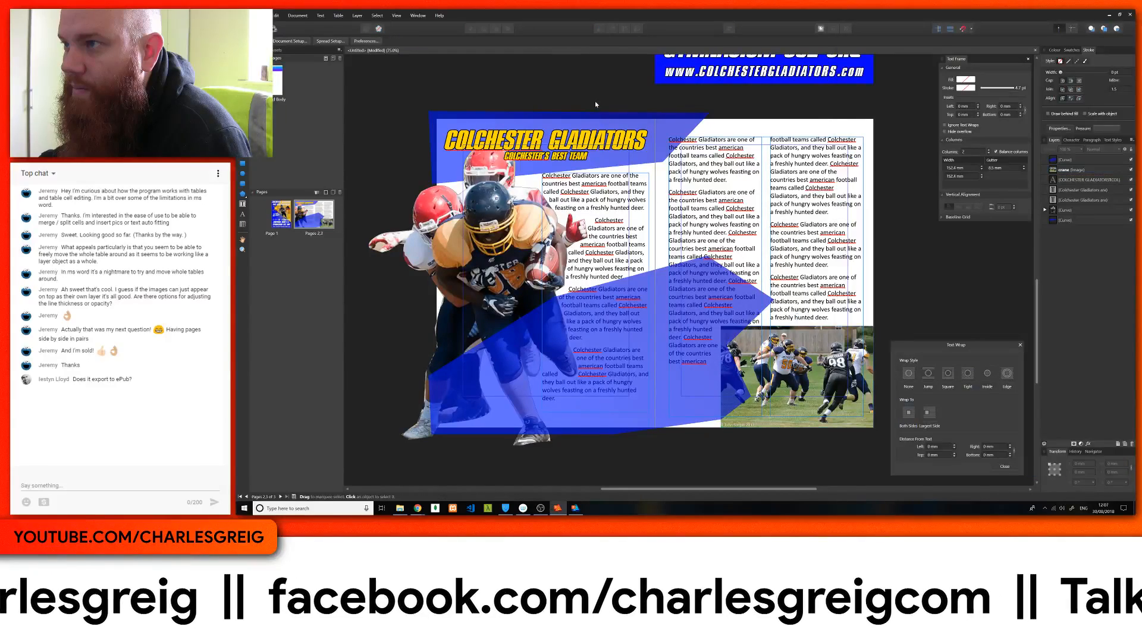
left_click(1089, 210)
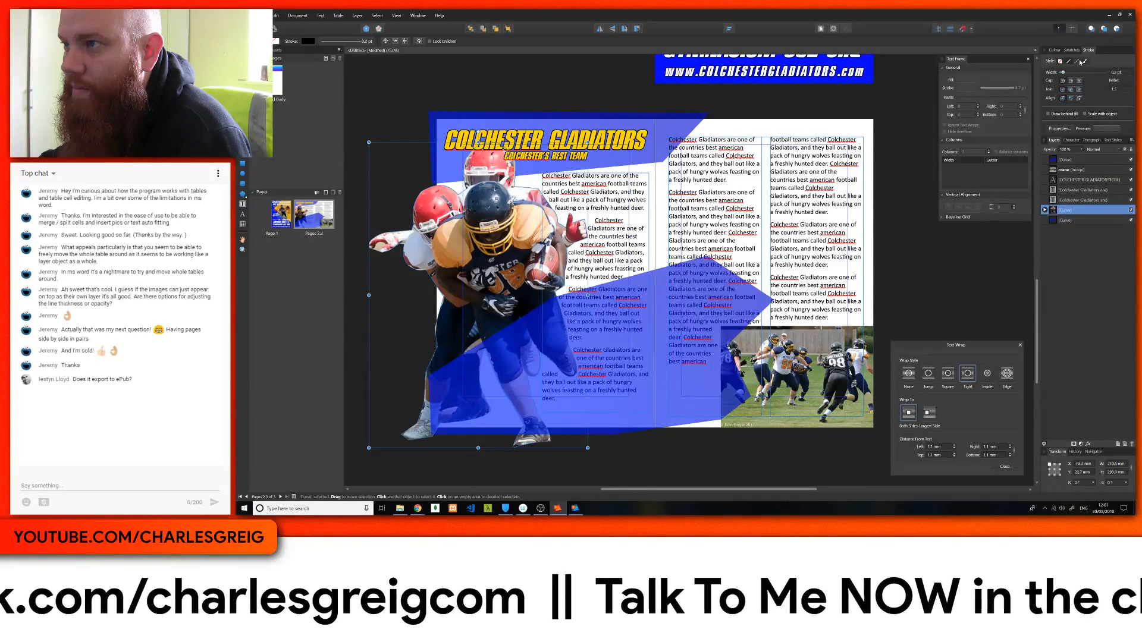
left_click_drag(1064, 72, 986, 80)
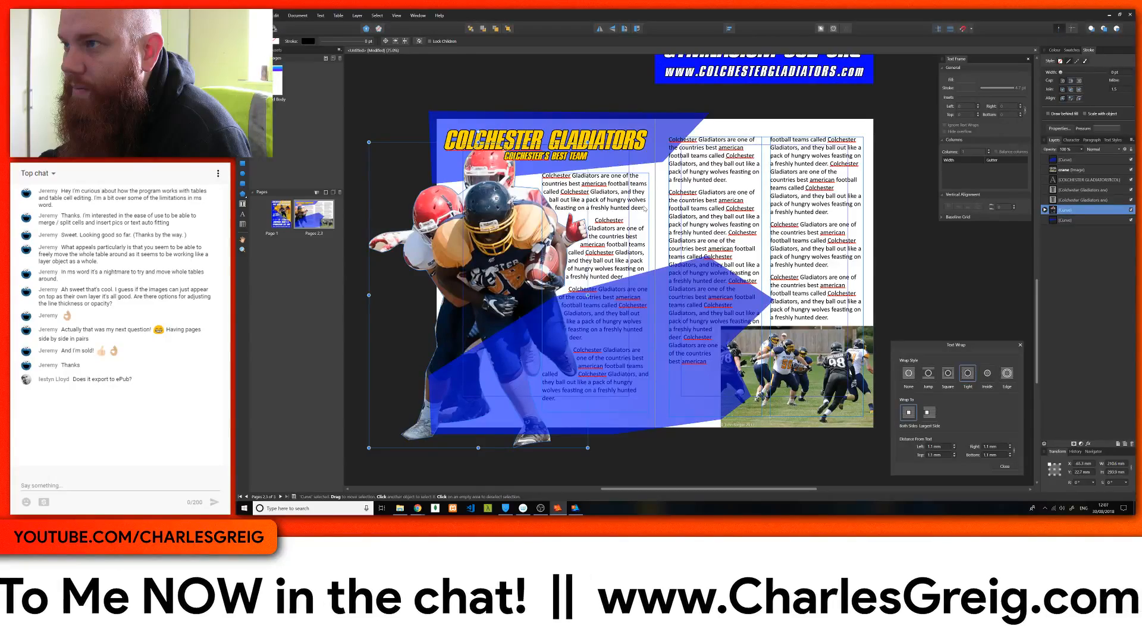
Look over the poster page and the magazine spread in the document
scroll(674, 209, "up", 5)
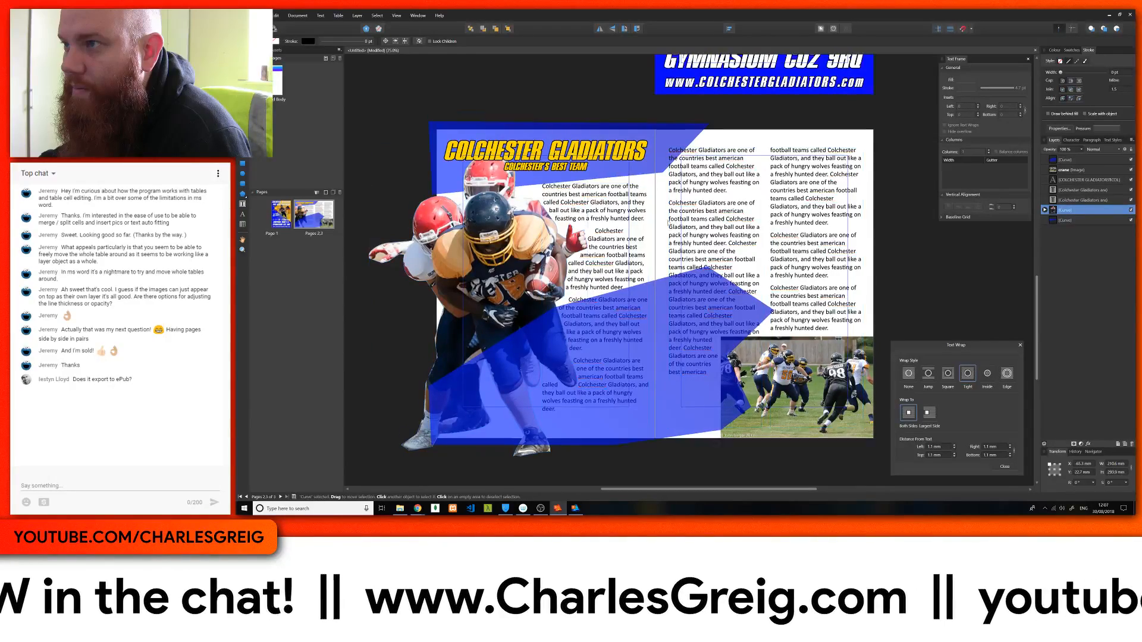
scroll(668, 218, "up", 4)
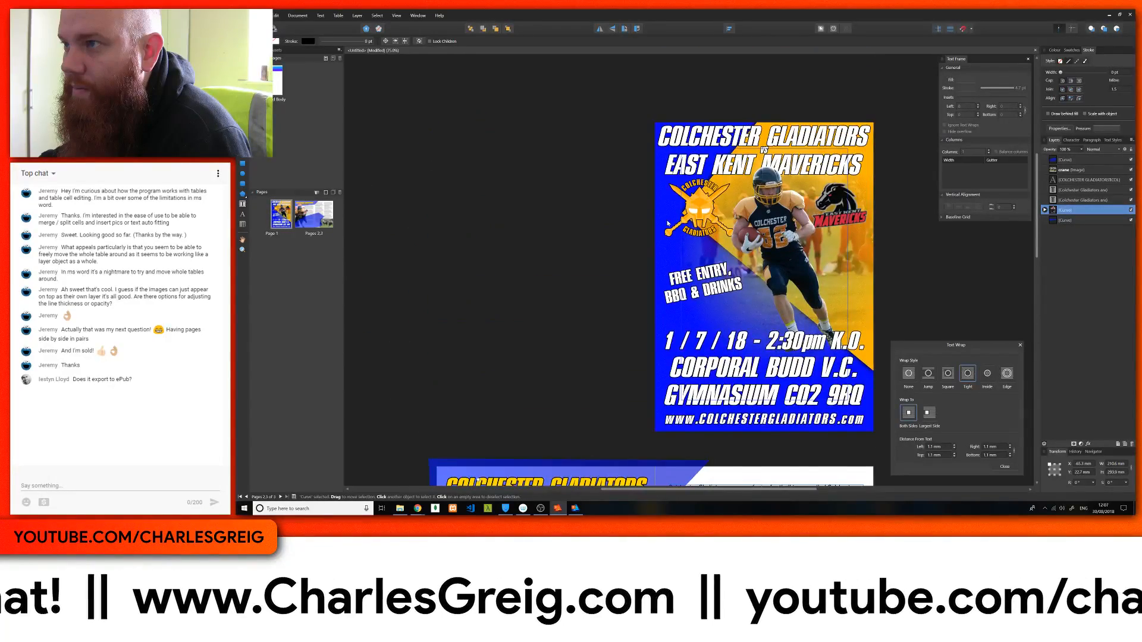
scroll(667, 223, "down", 6)
scroll(667, 223, "down", 3)
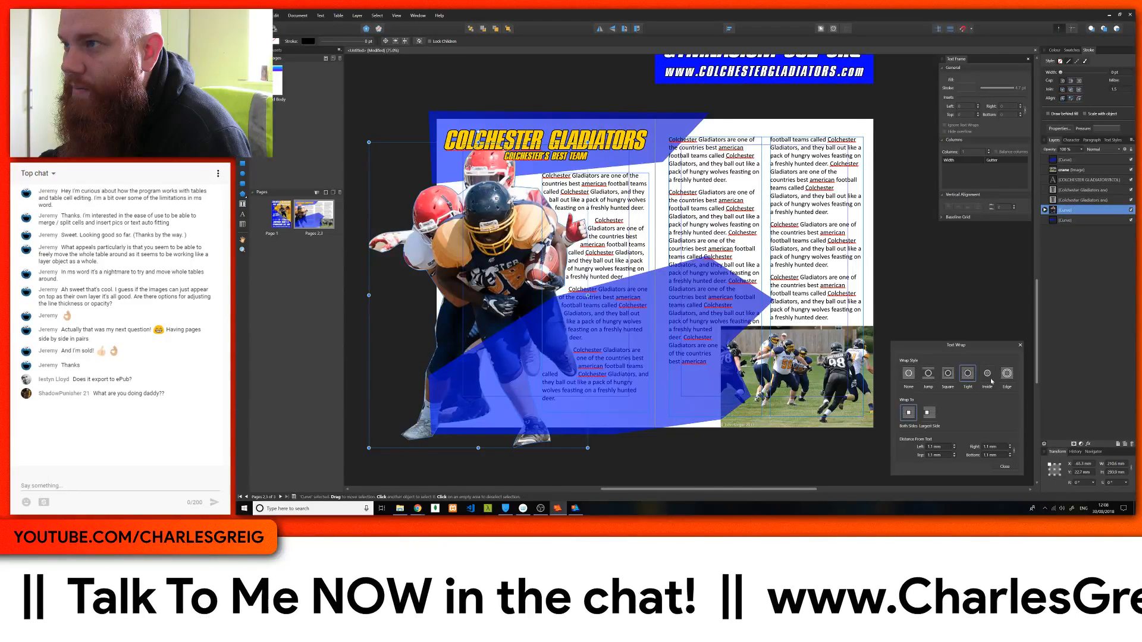
scroll(553, 167, "up", 10)
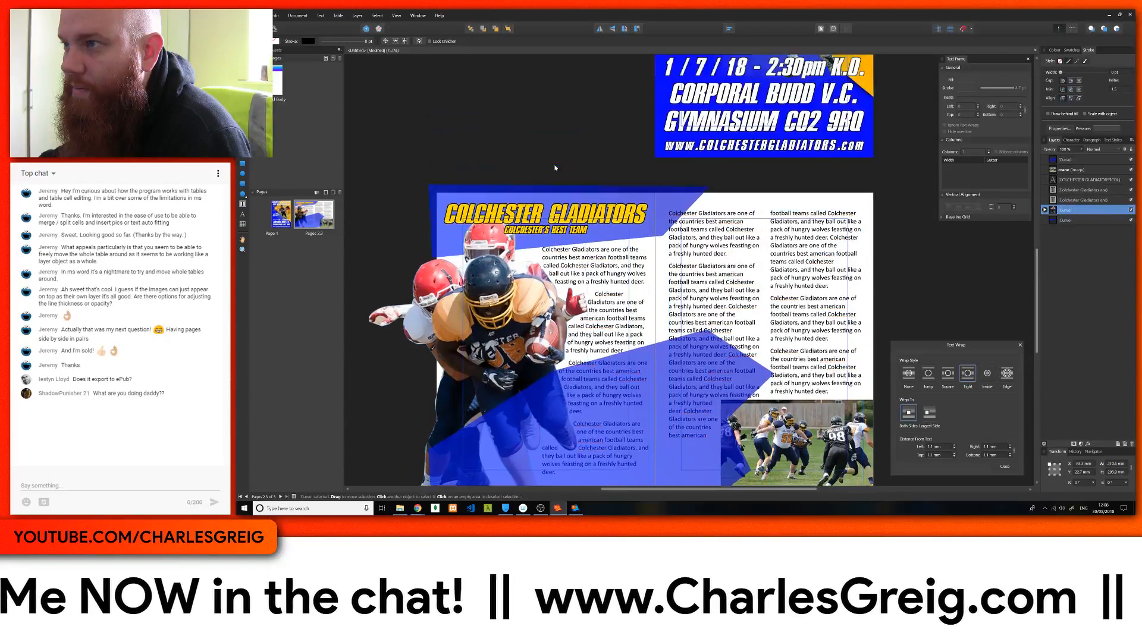
scroll(553, 170, "down", 5)
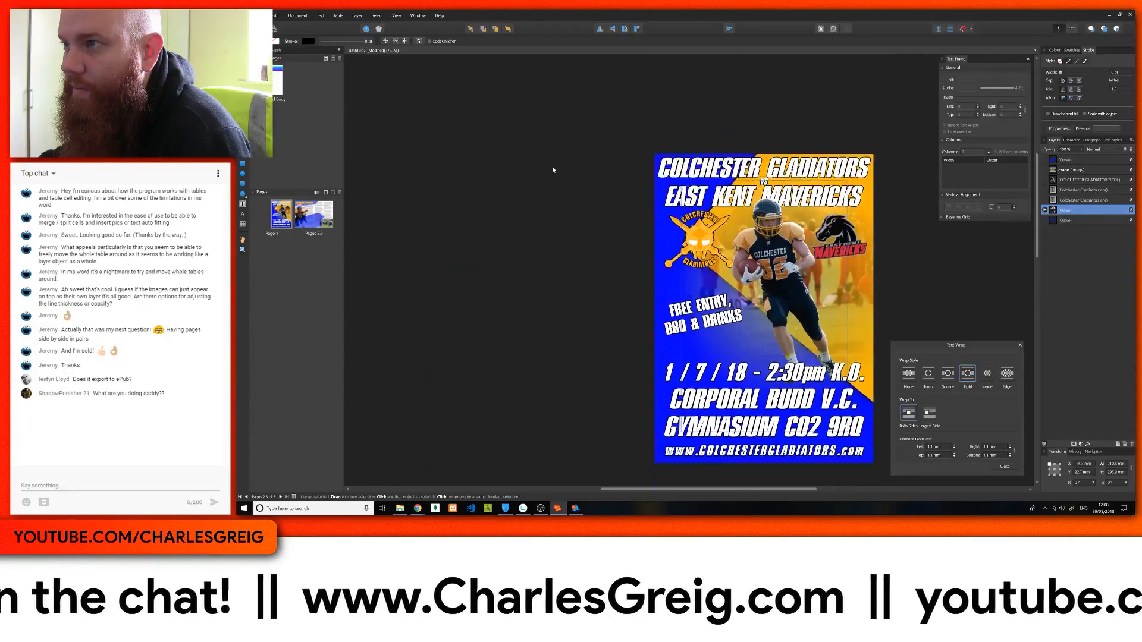
scroll(551, 168, "down", 2)
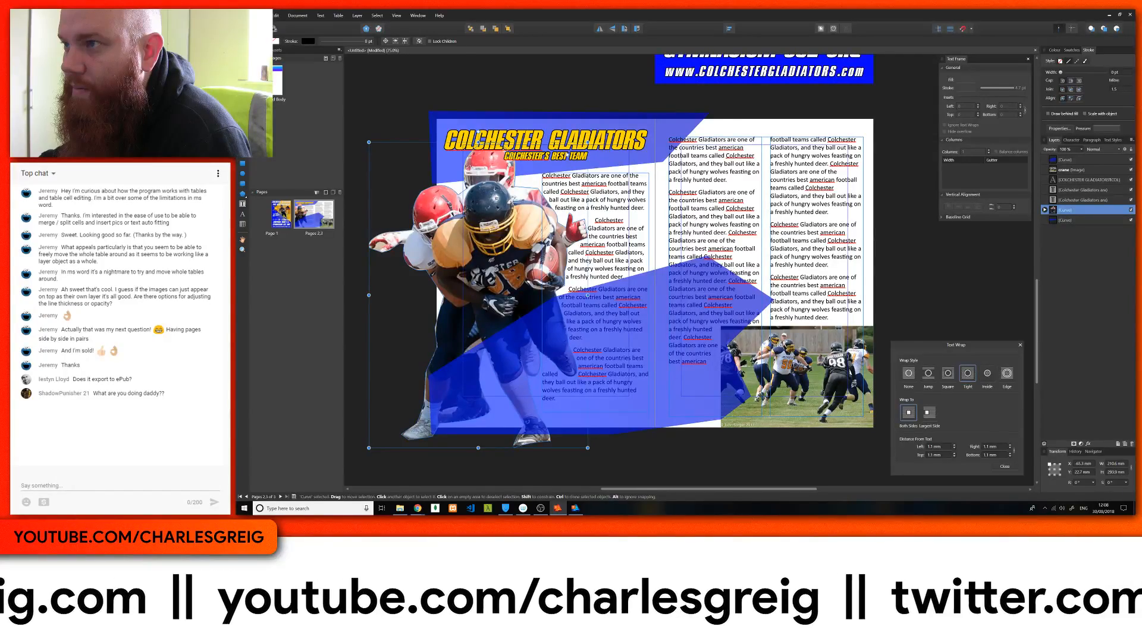
scroll(579, 141, "up", 5)
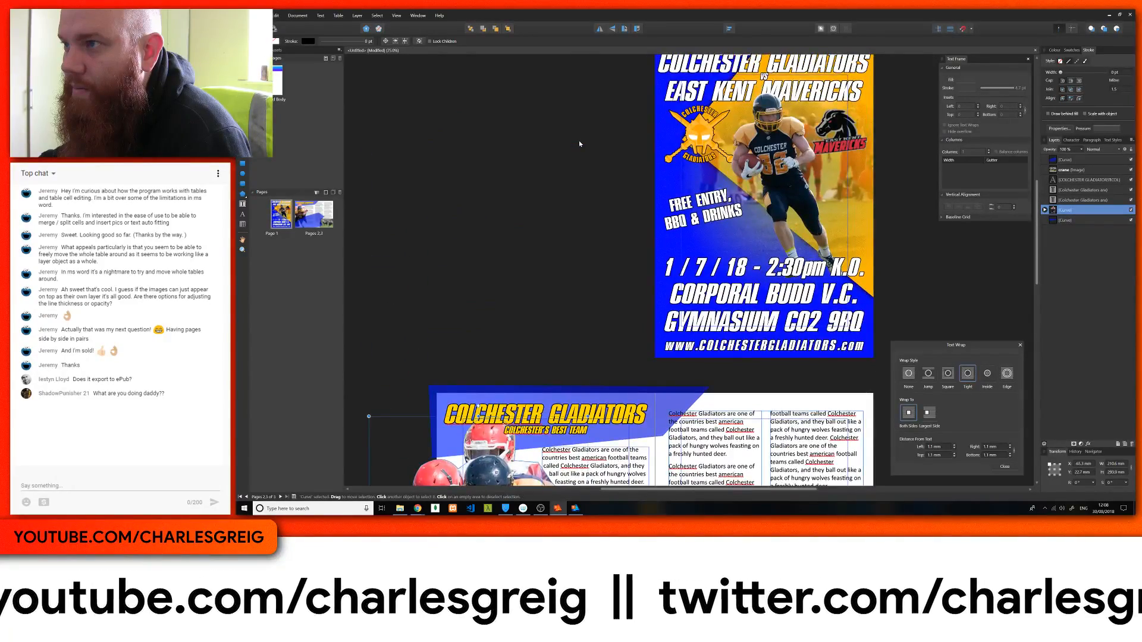
scroll(579, 140, "down", 5)
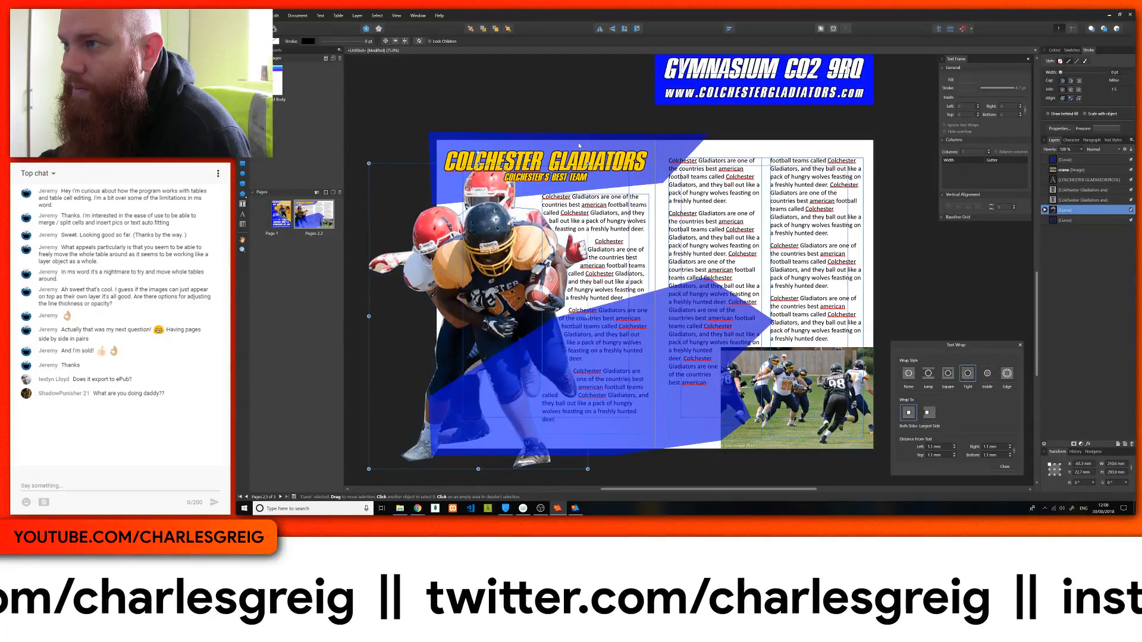
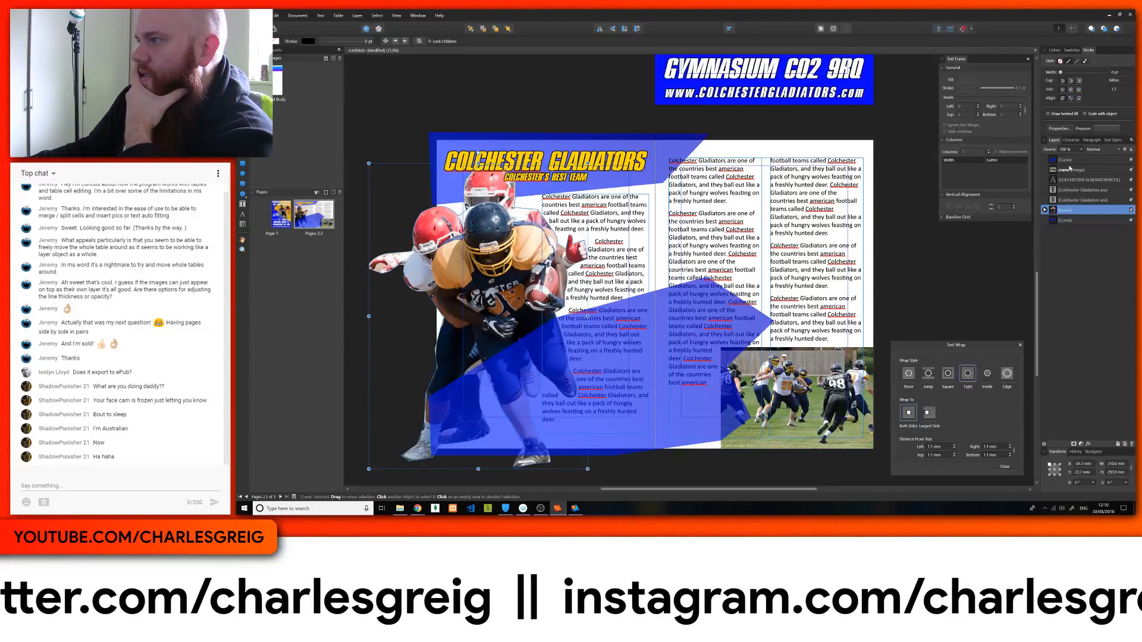
Move the topmost blue polygon below the players cutout in the layer order, and select the match photo
left_click_drag(1061, 222, 1069, 205)
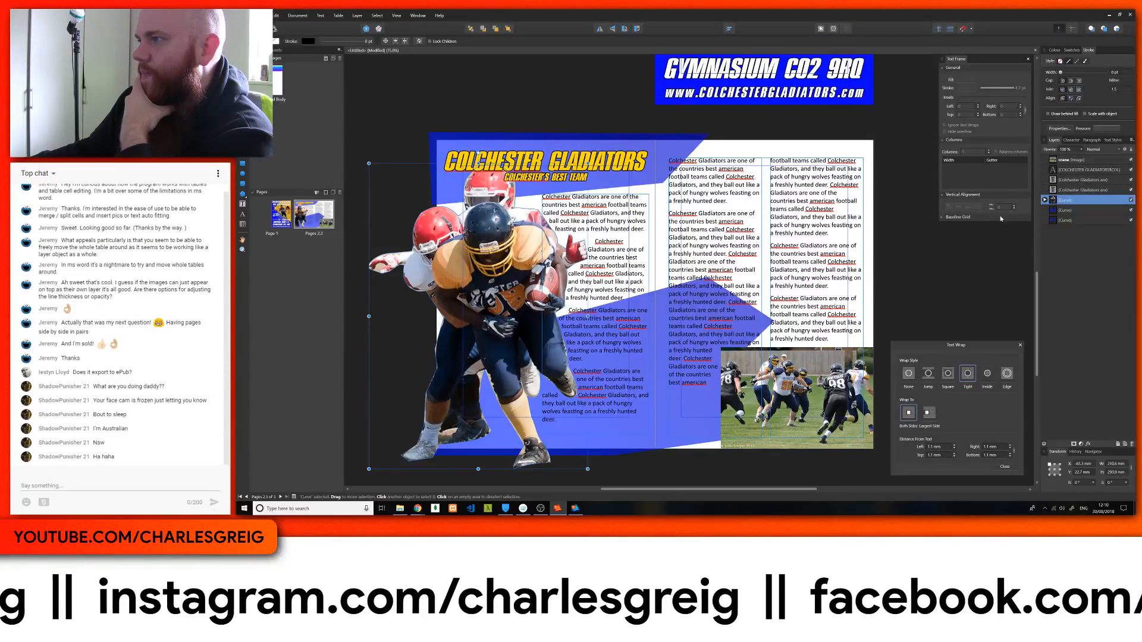
left_click(827, 361)
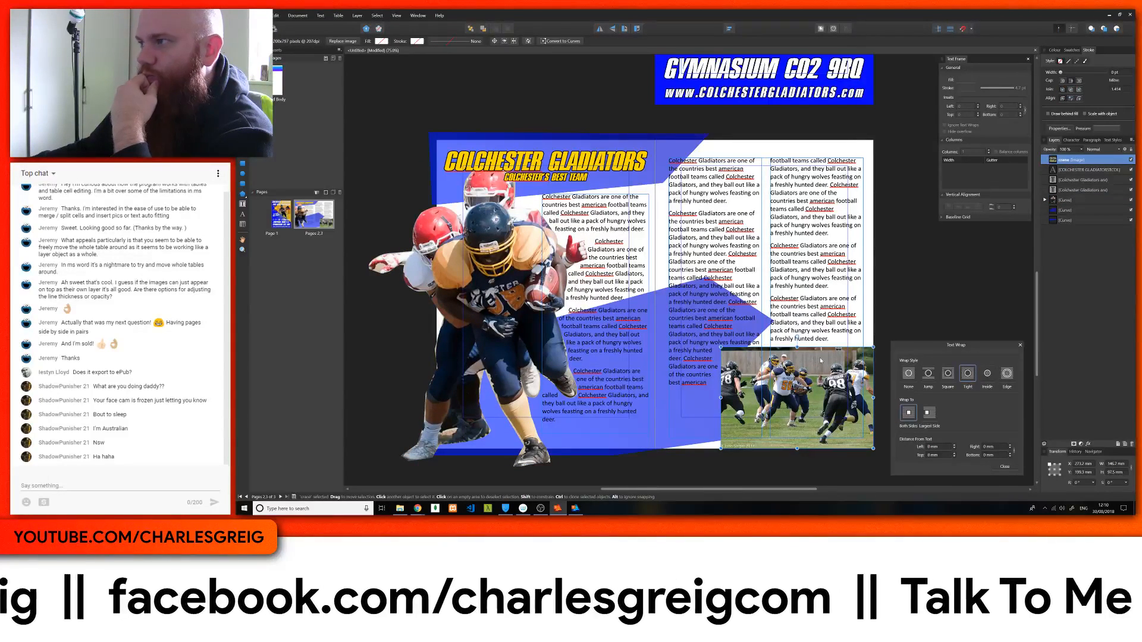
right_click(849, 351)
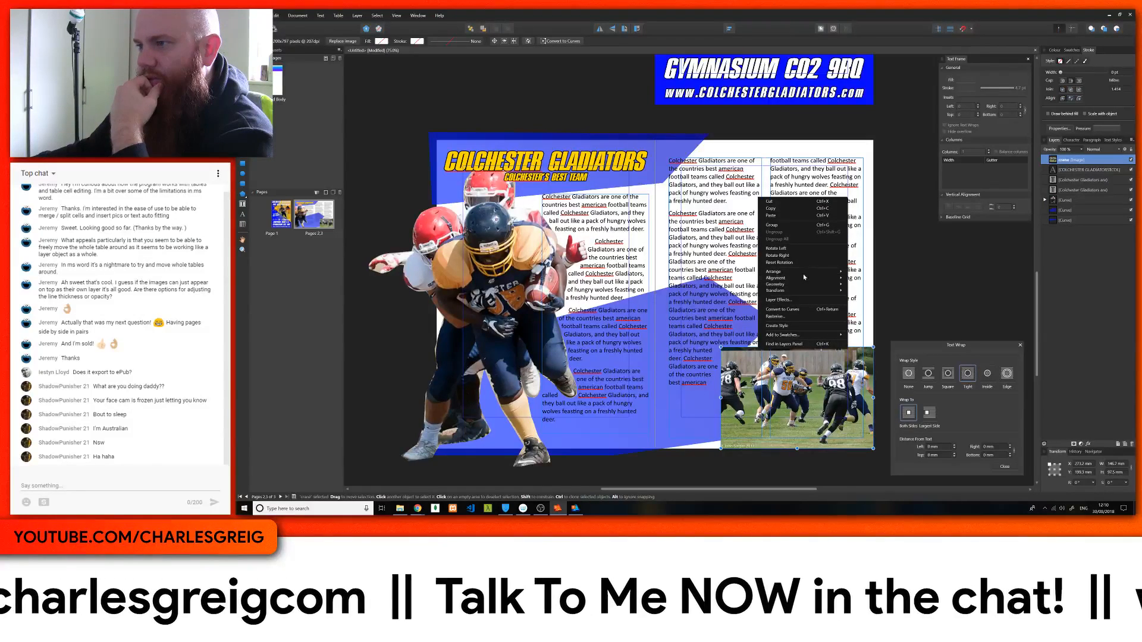
mouse_move(804, 275)
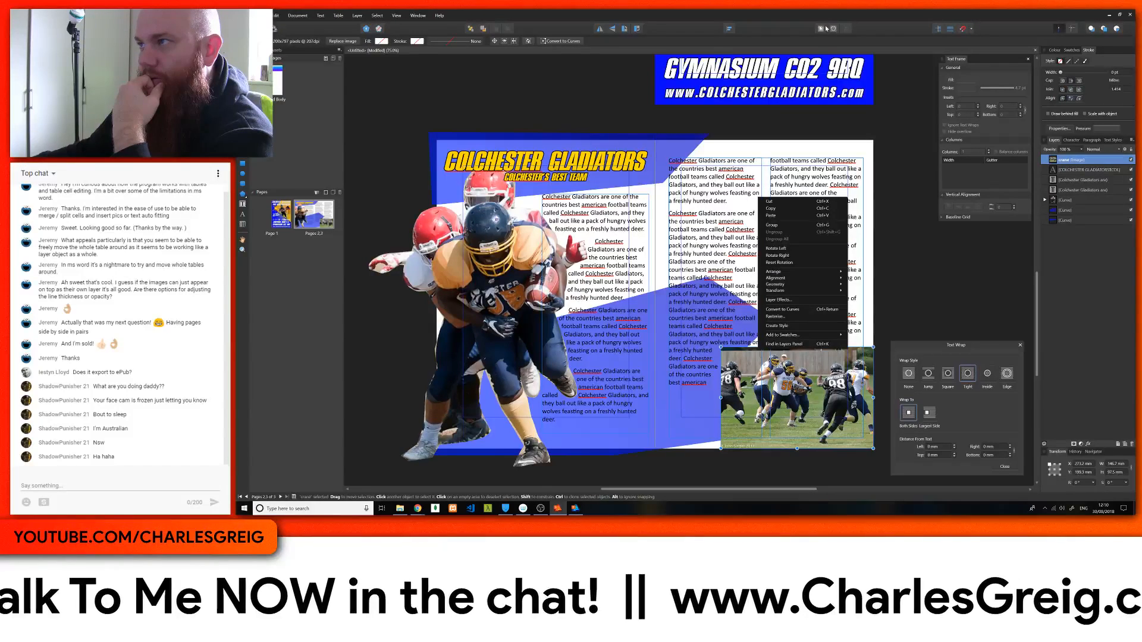
left_click(918, 25)
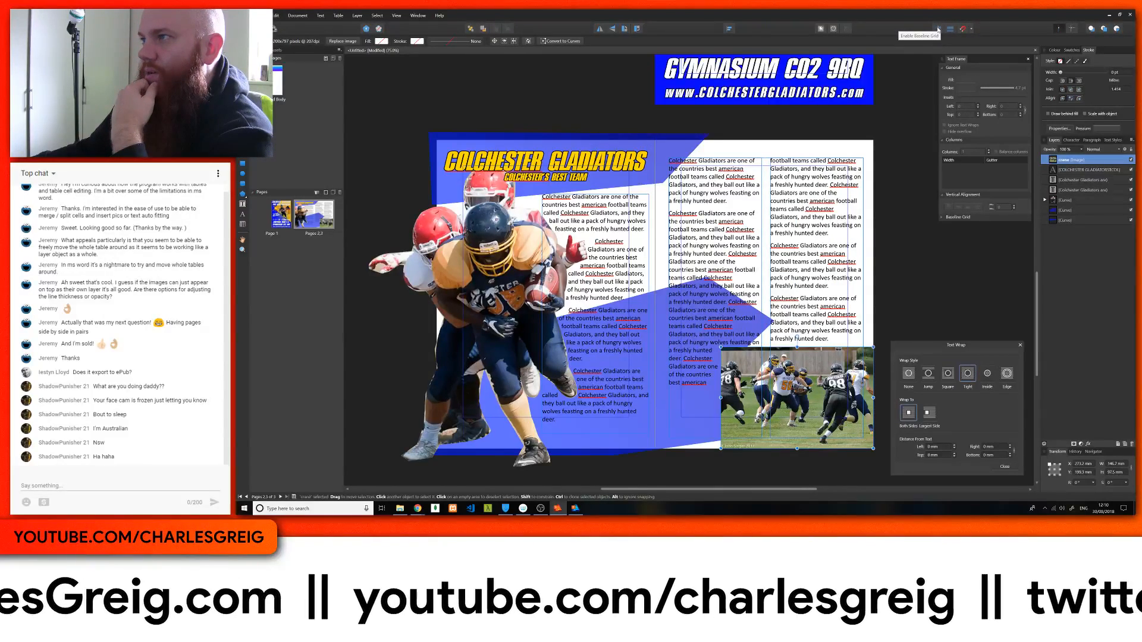
Try the baseline grid on the column text, switching it on and off to compare, and leave it off
left_click(938, 29)
left_click(938, 29)
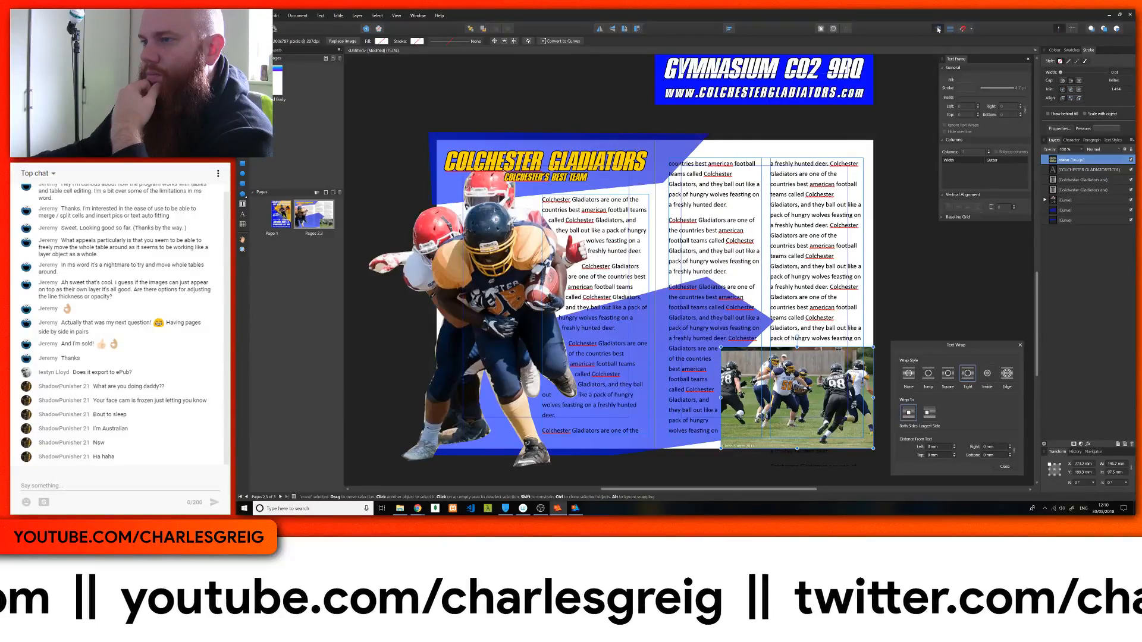
left_click(938, 30)
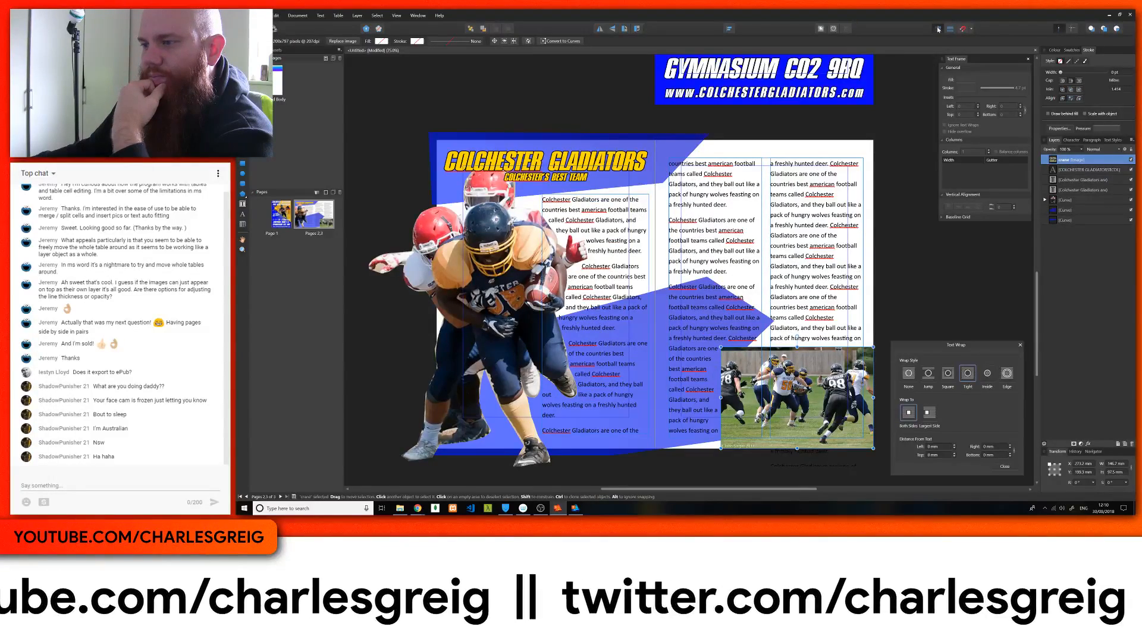
left_click(938, 30)
left_click(938, 30)
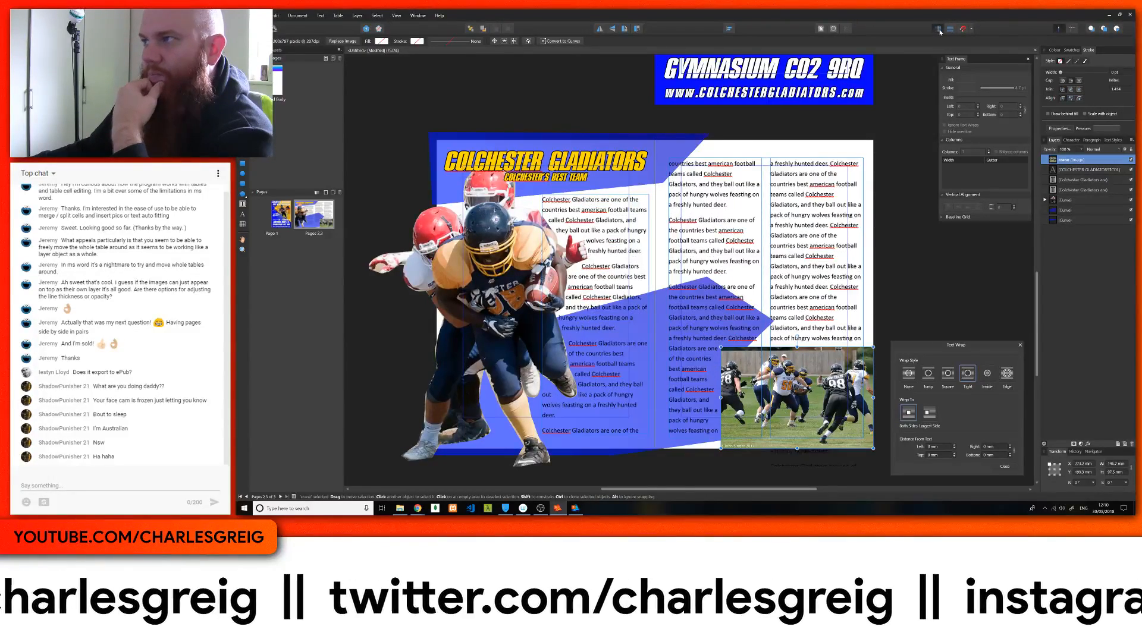
left_click(938, 30)
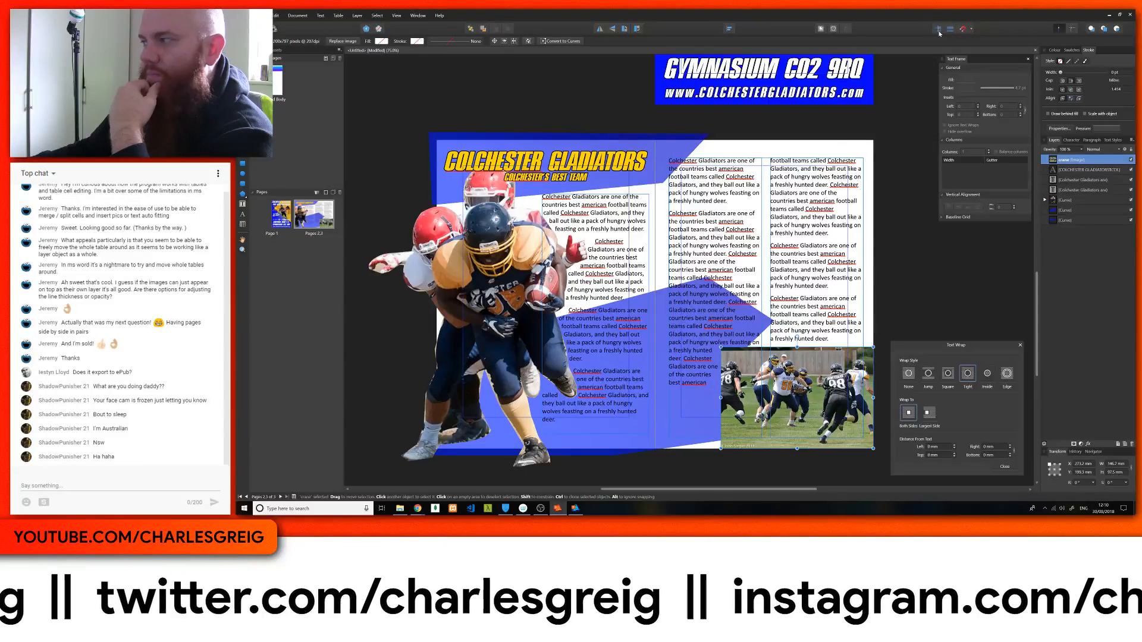
View the document's Baseline Grid settings and the snapping options, closing both without changes
left_click(950, 29)
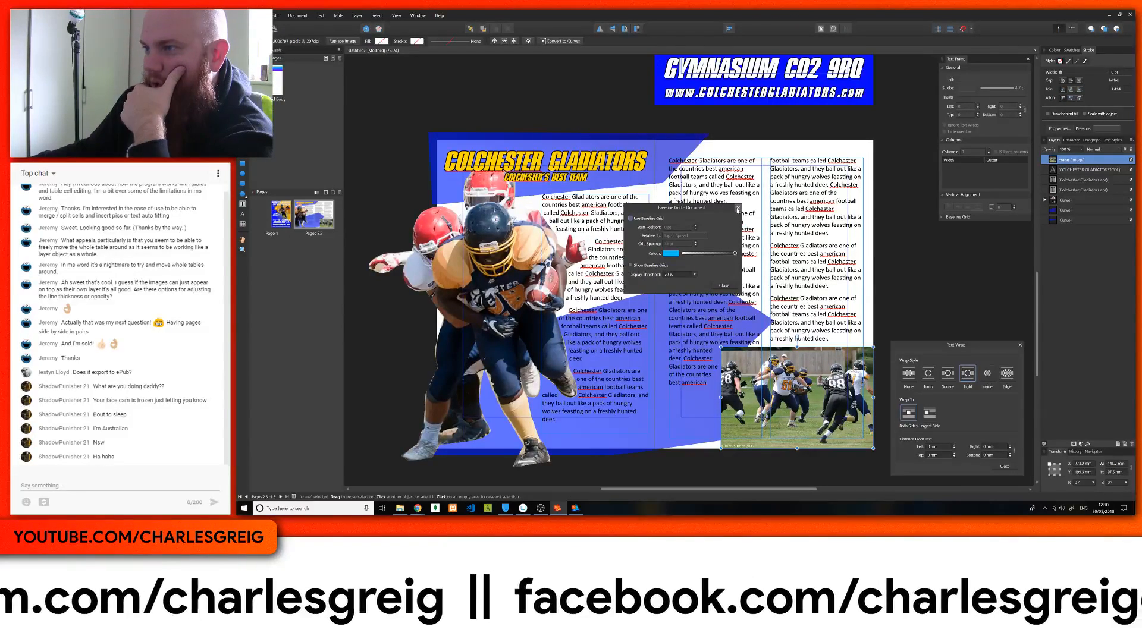
left_click(738, 208)
left_click(972, 29)
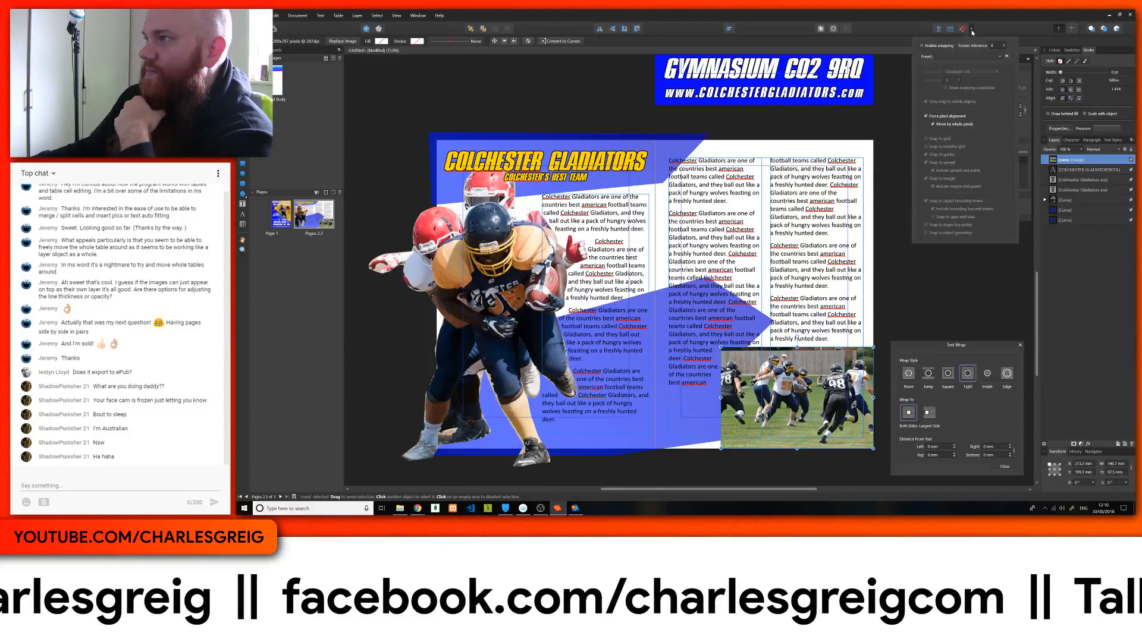
left_click(995, 28)
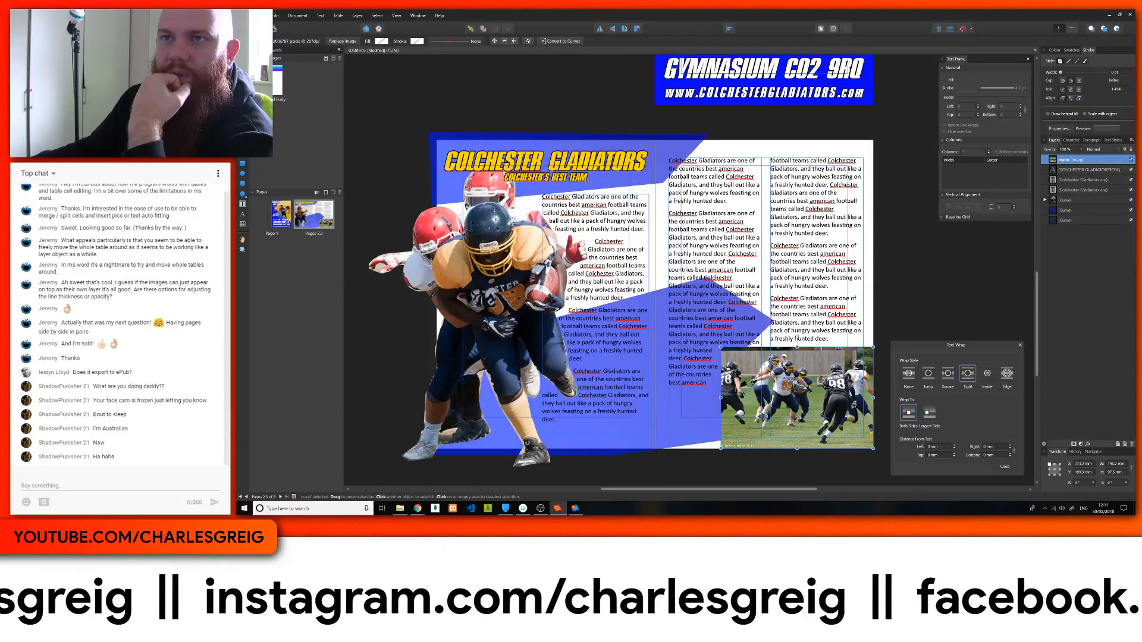
key("alt+f")
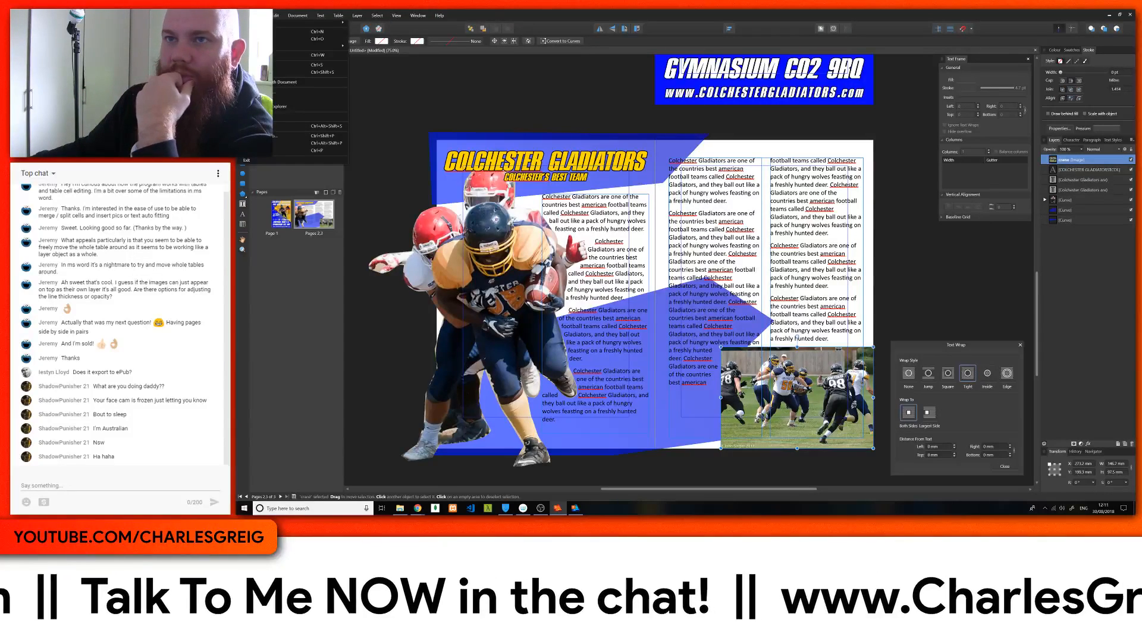
mouse_move(315, 22)
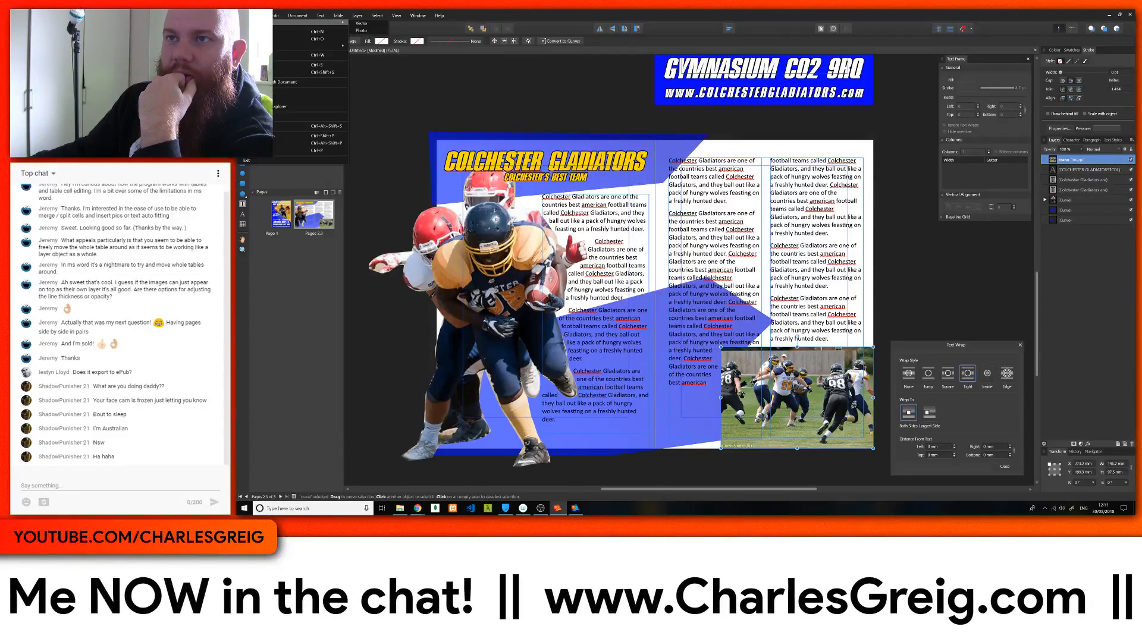
Show the character formatting options, and look through the available text, table, selection and help commands
mouse_move(274, 13)
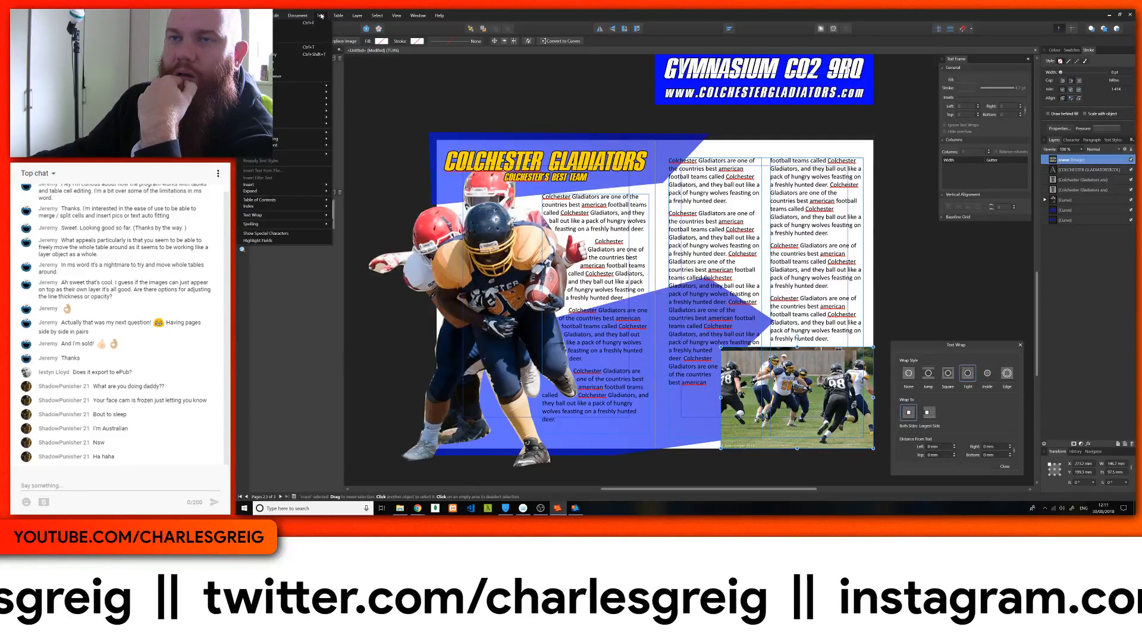
left_click(304, 45)
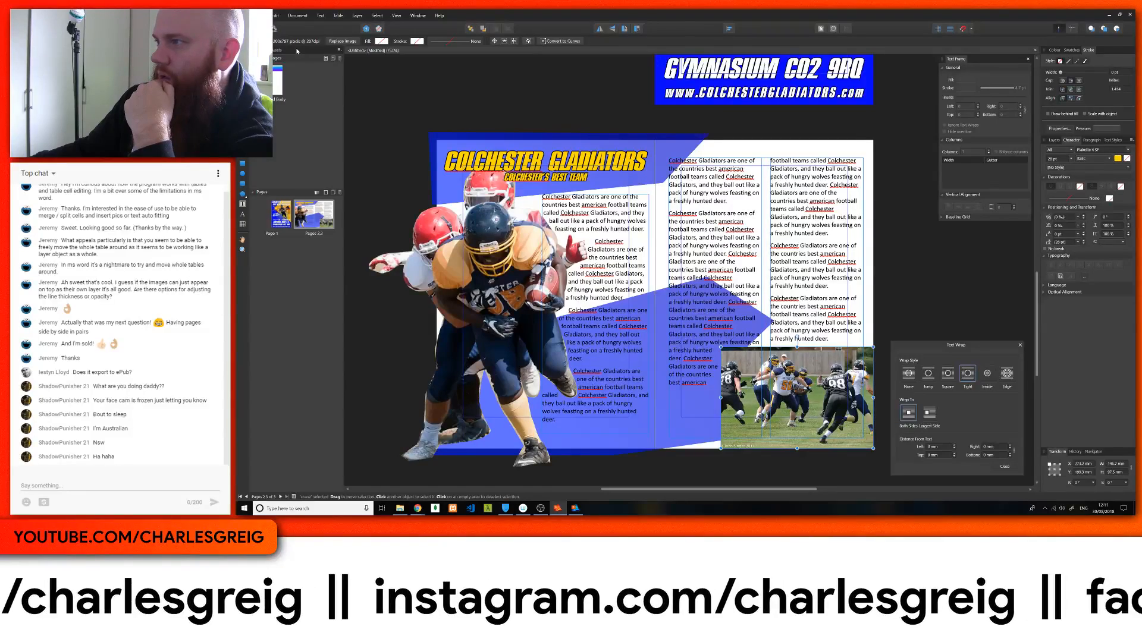
left_click(320, 16)
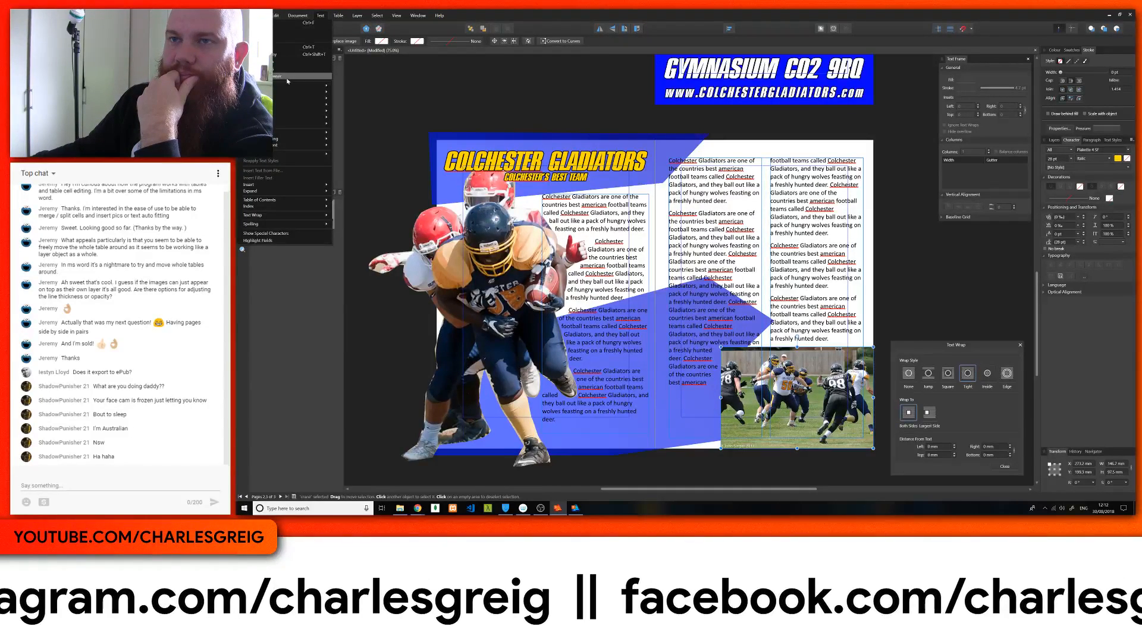
mouse_move(285, 86)
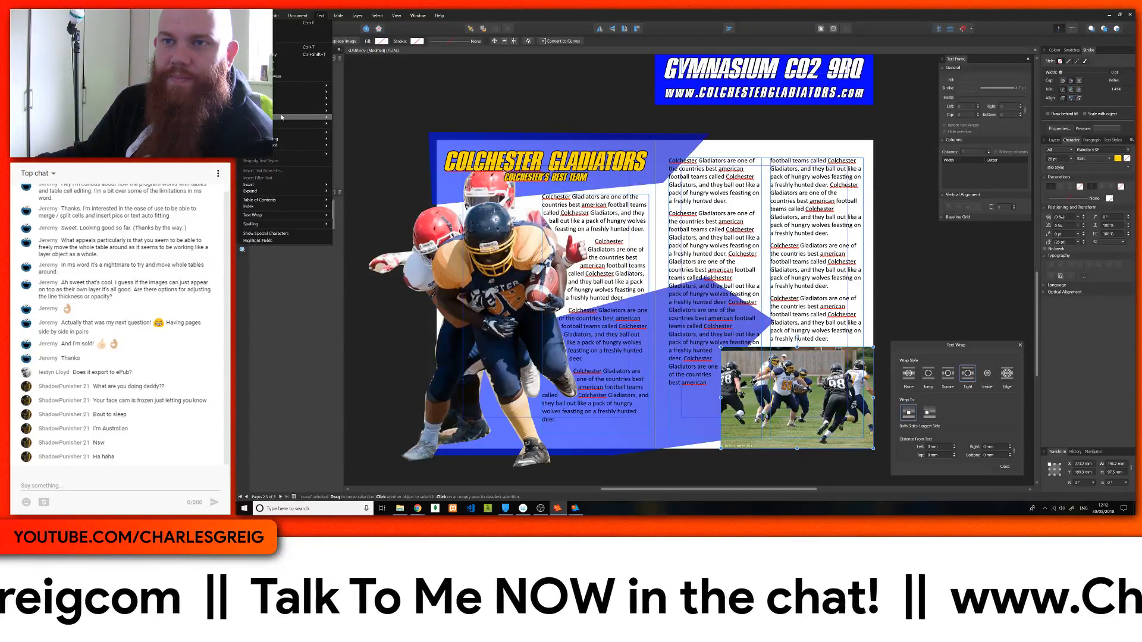
mouse_move(276, 200)
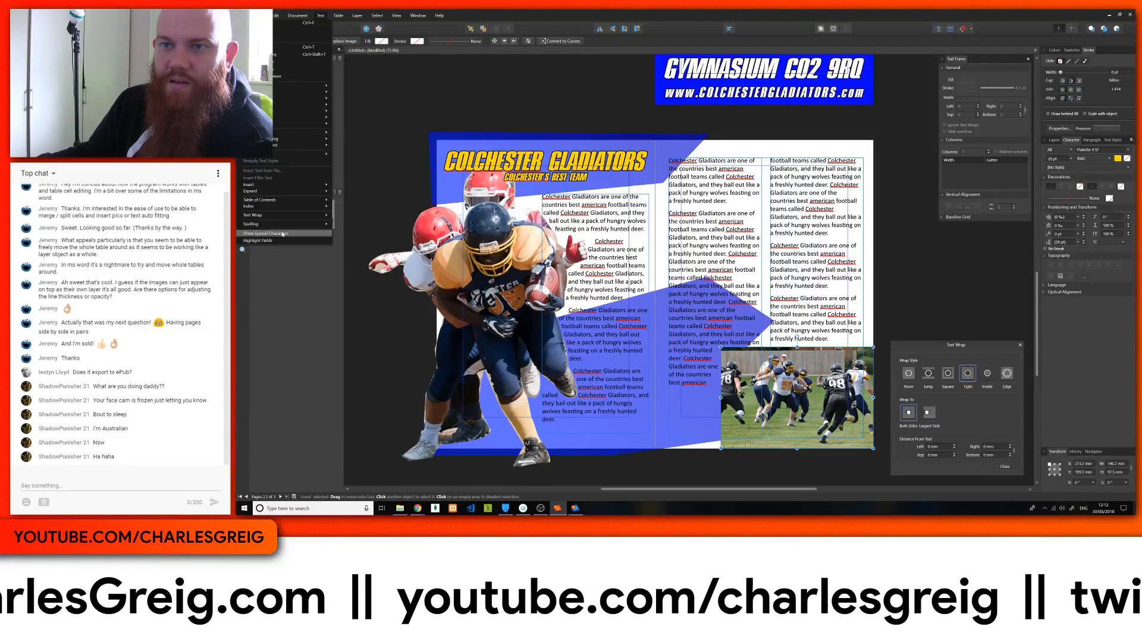
left_click(320, 16)
left_click(299, 15)
mouse_move(317, 17)
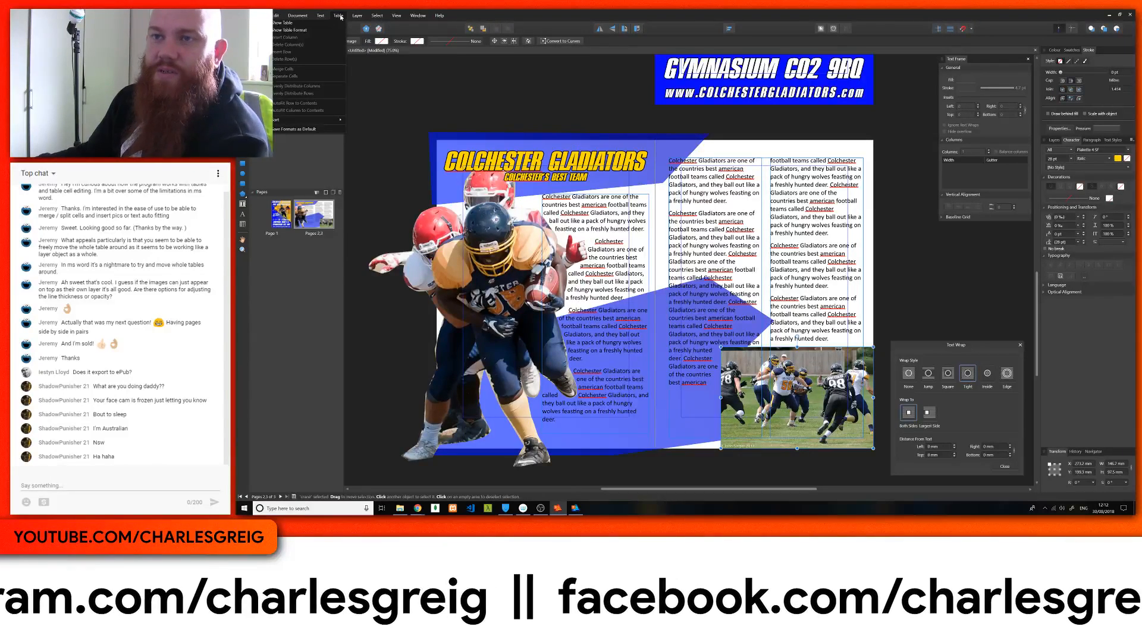
mouse_move(308, 122)
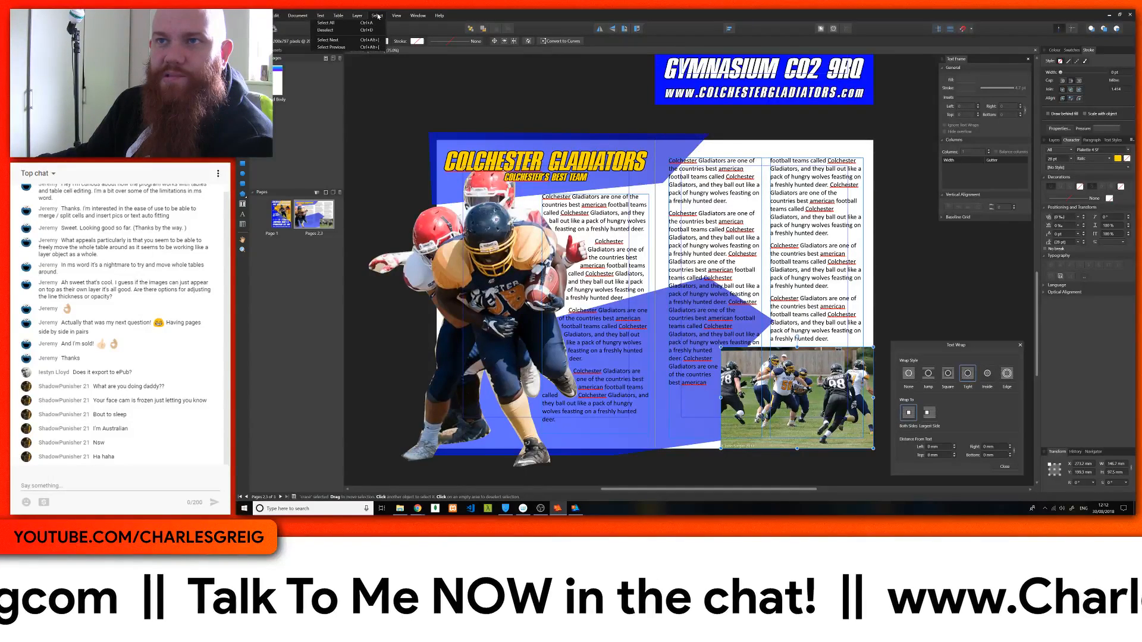
mouse_move(396, 18)
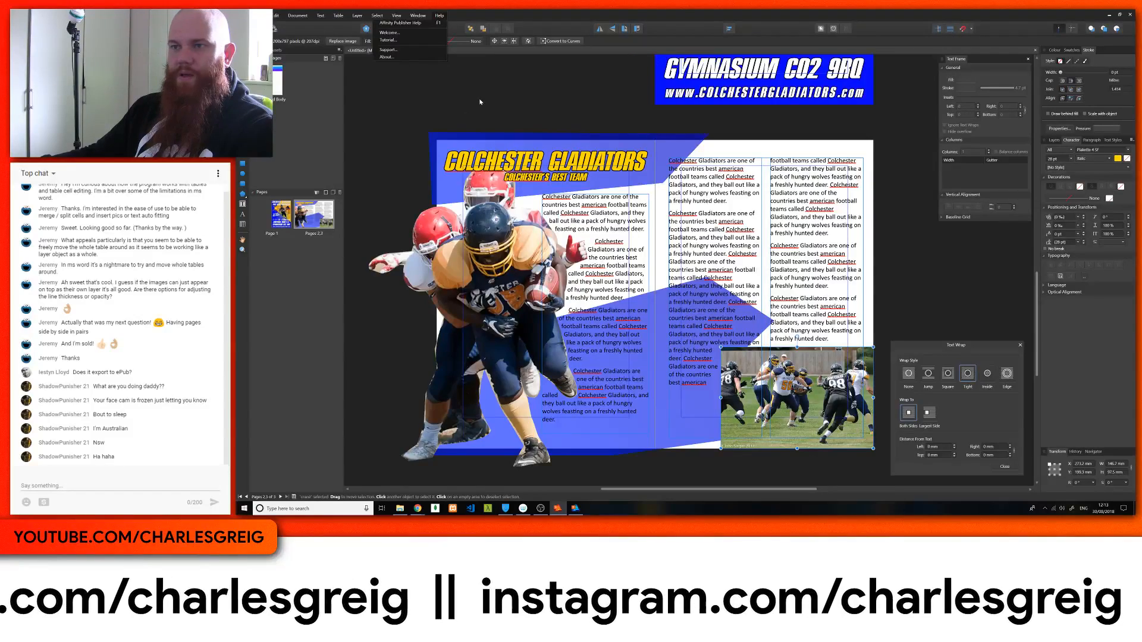
left_click(620, 150)
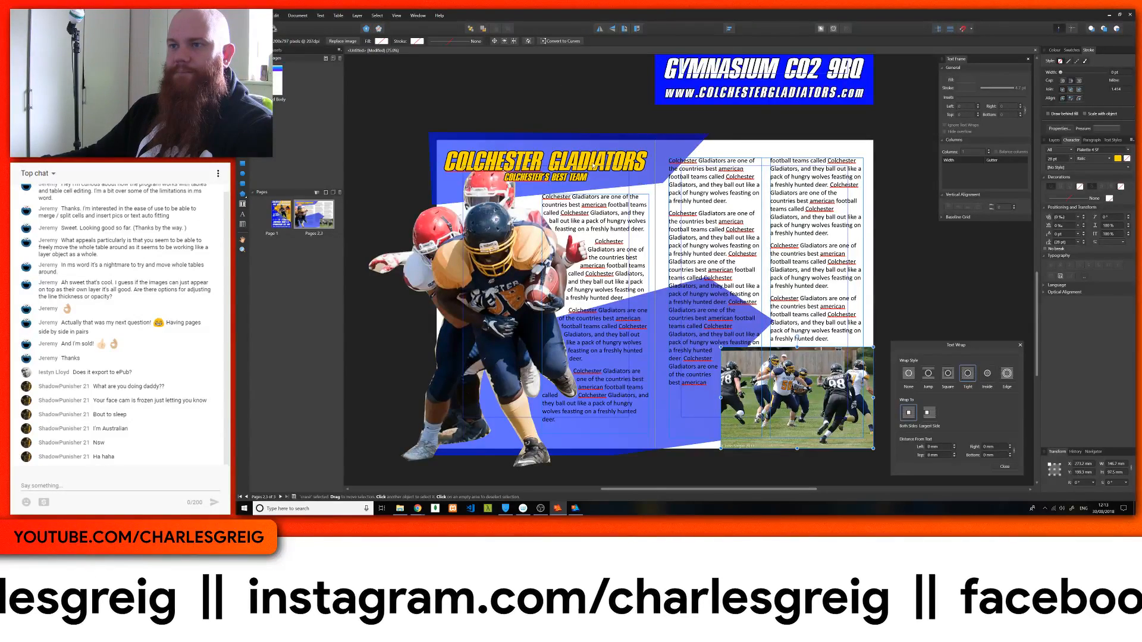
scroll(397, 124, "up", 10)
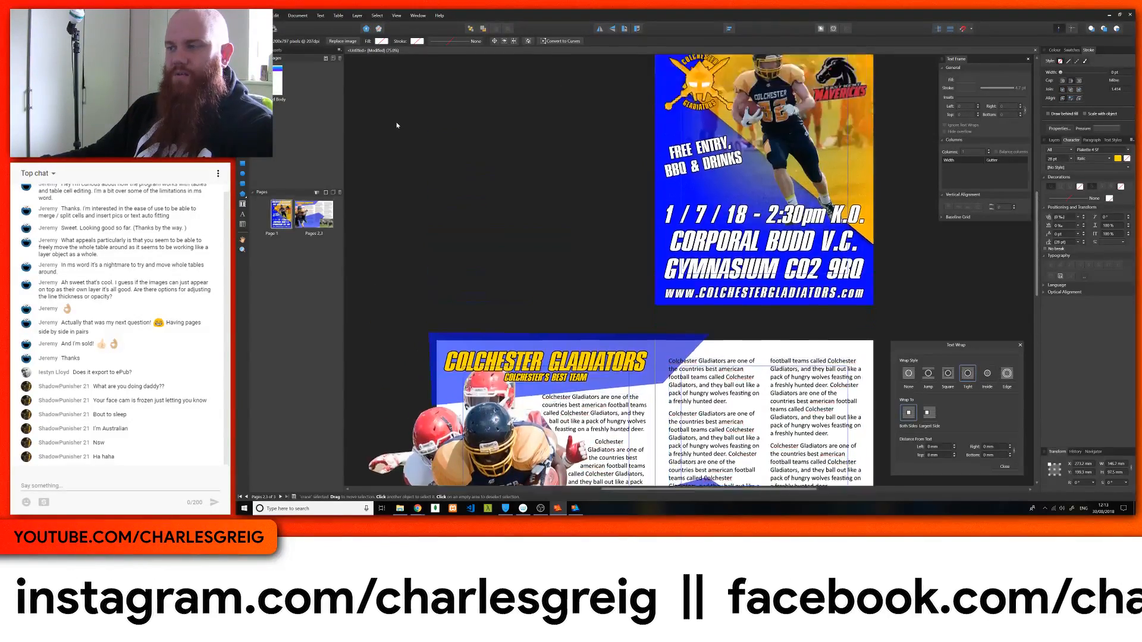
scroll(396, 123, "down", 10)
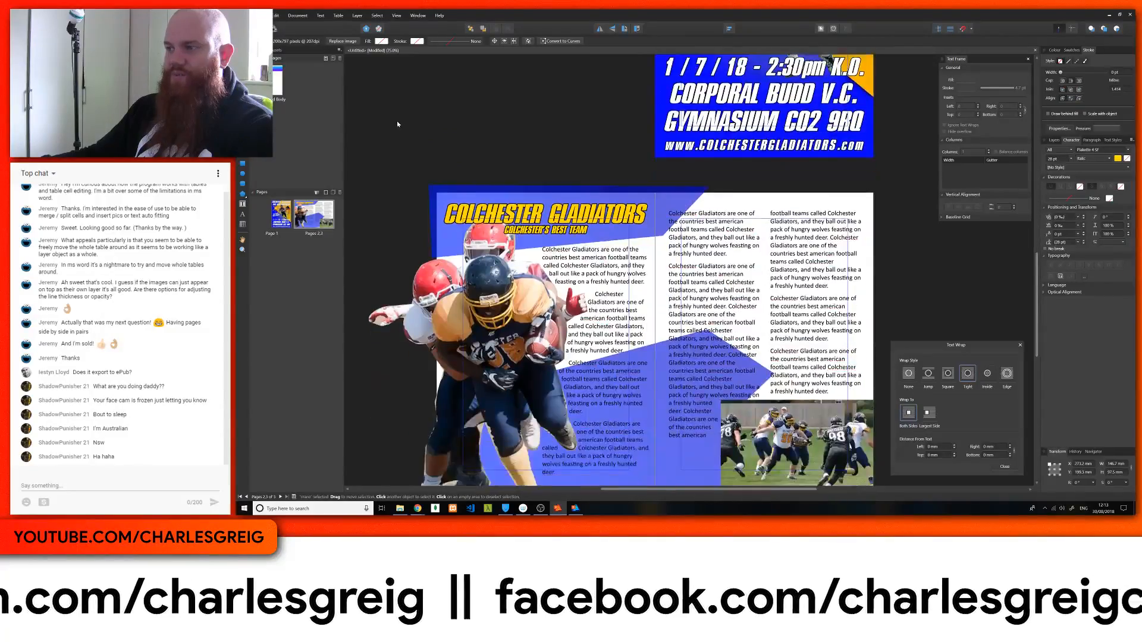
scroll(398, 125, "down", 3)
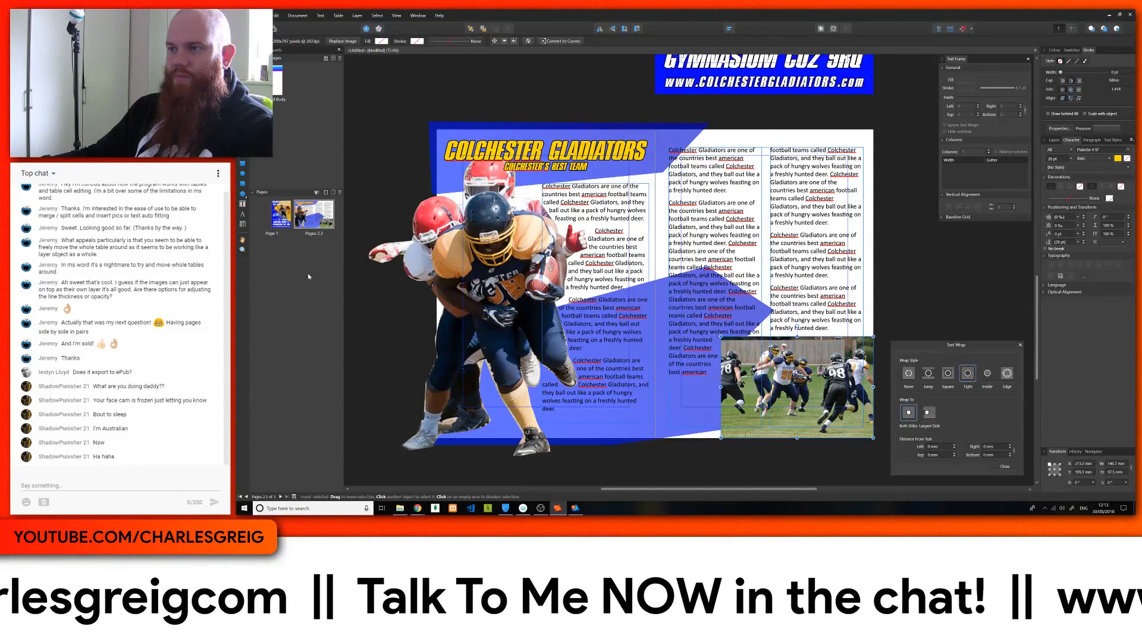
scroll(426, 258, "up", 10)
scroll(425, 259, "down", 8)
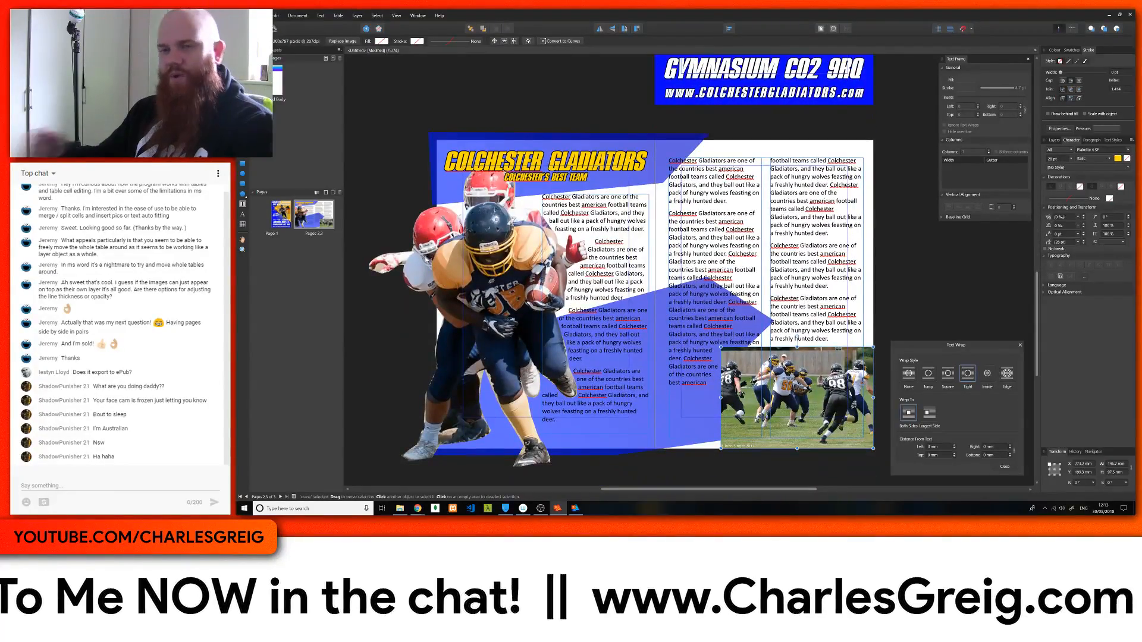
scroll(426, 259, "down", 1)
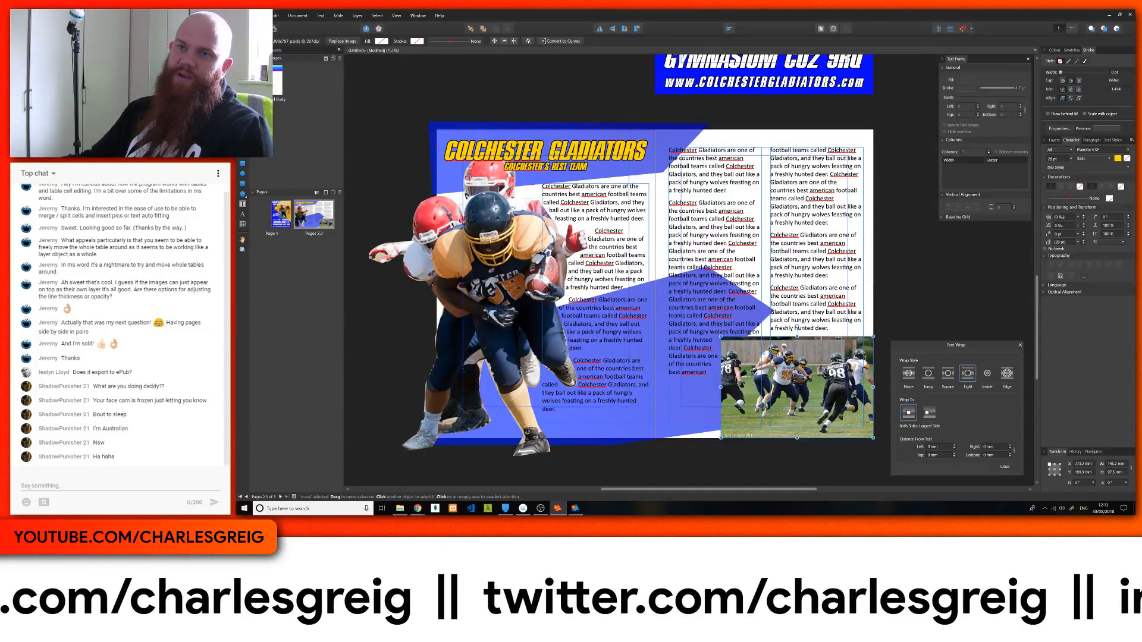
Switch to Affinity Designer, dismiss its welcome screen, check the program's version information, and leave the program
left_click(576, 512)
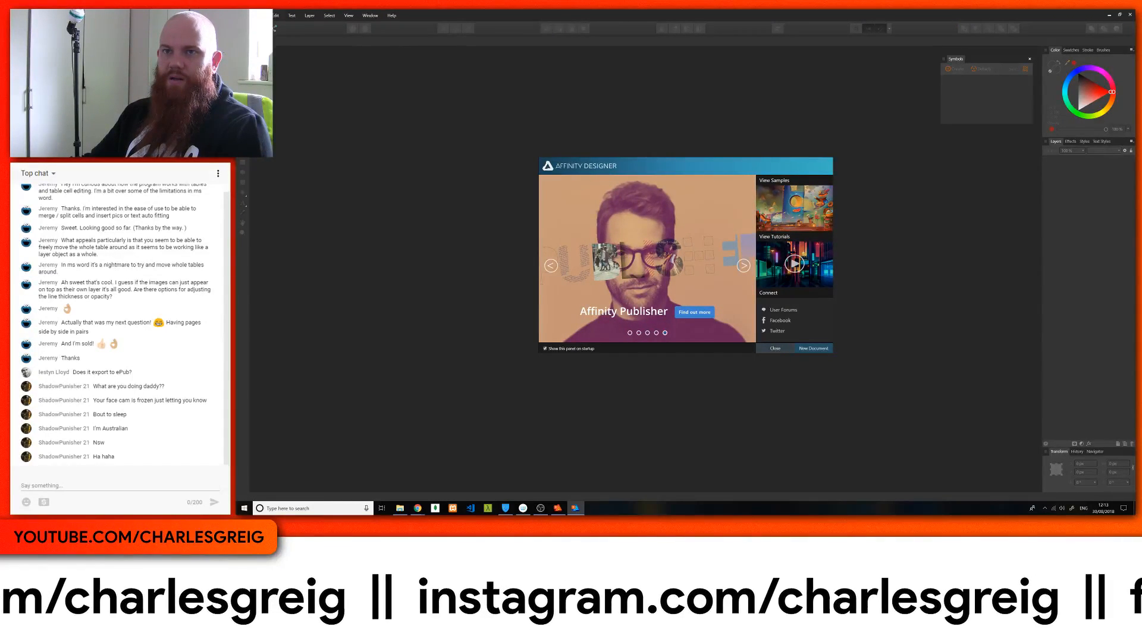
left_click(783, 351)
left_click(260, 16)
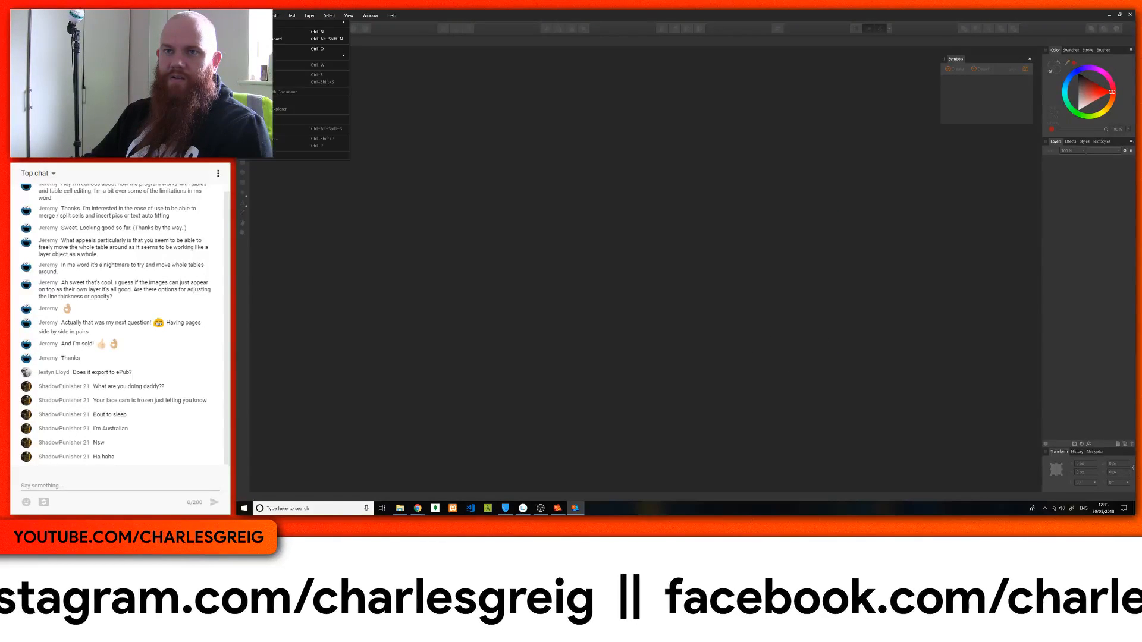
key("Escape")
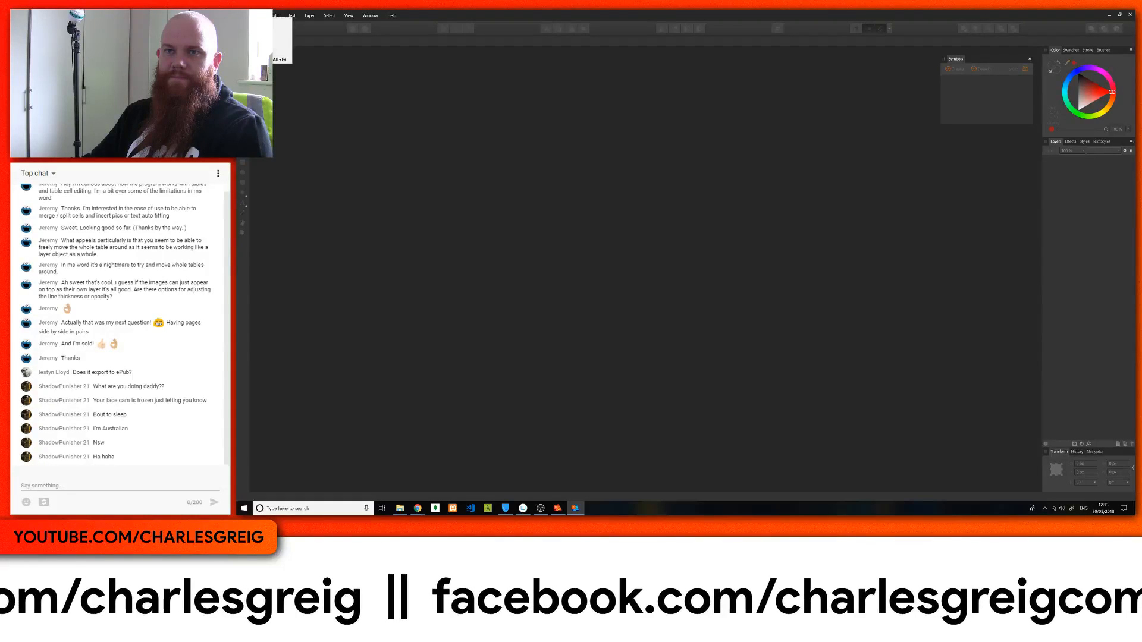
left_click(391, 15)
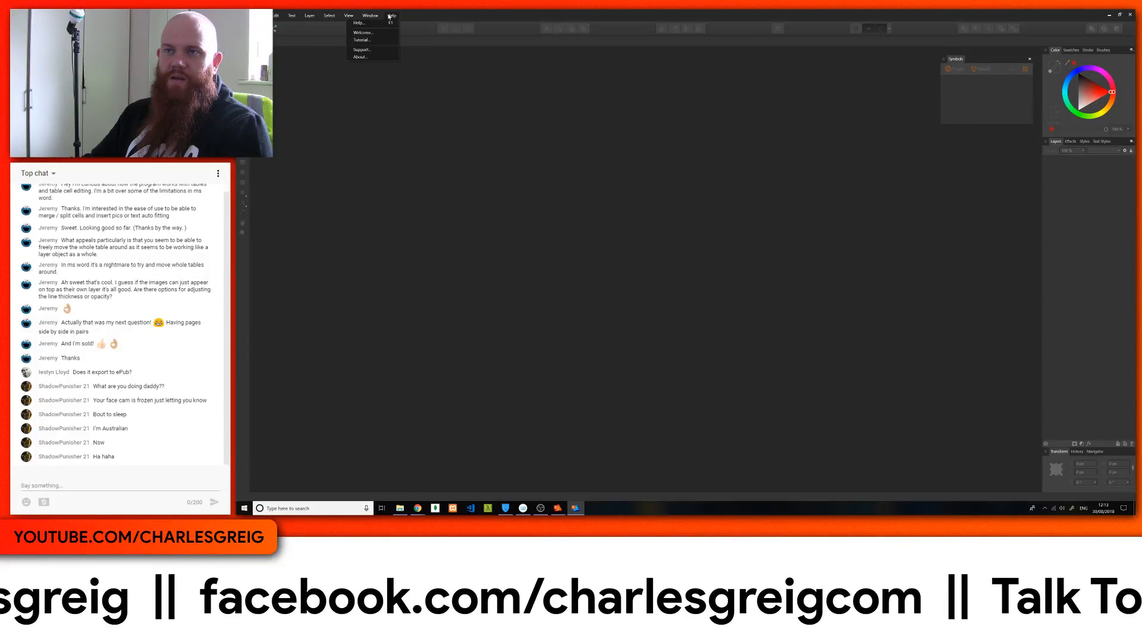
left_click(360, 57)
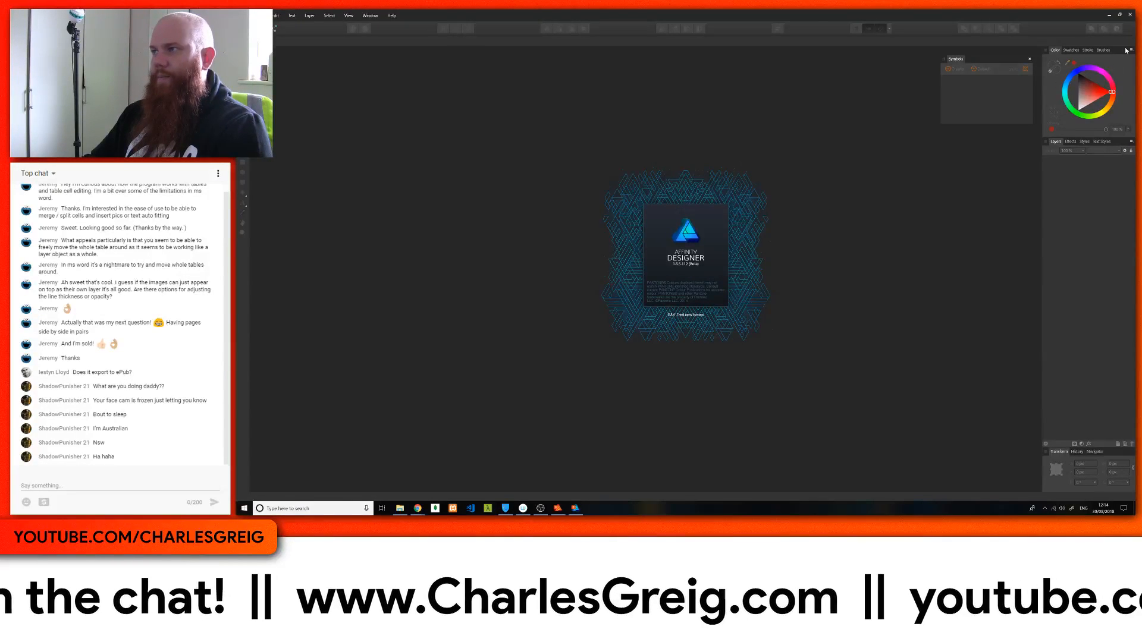
left_click(1130, 15)
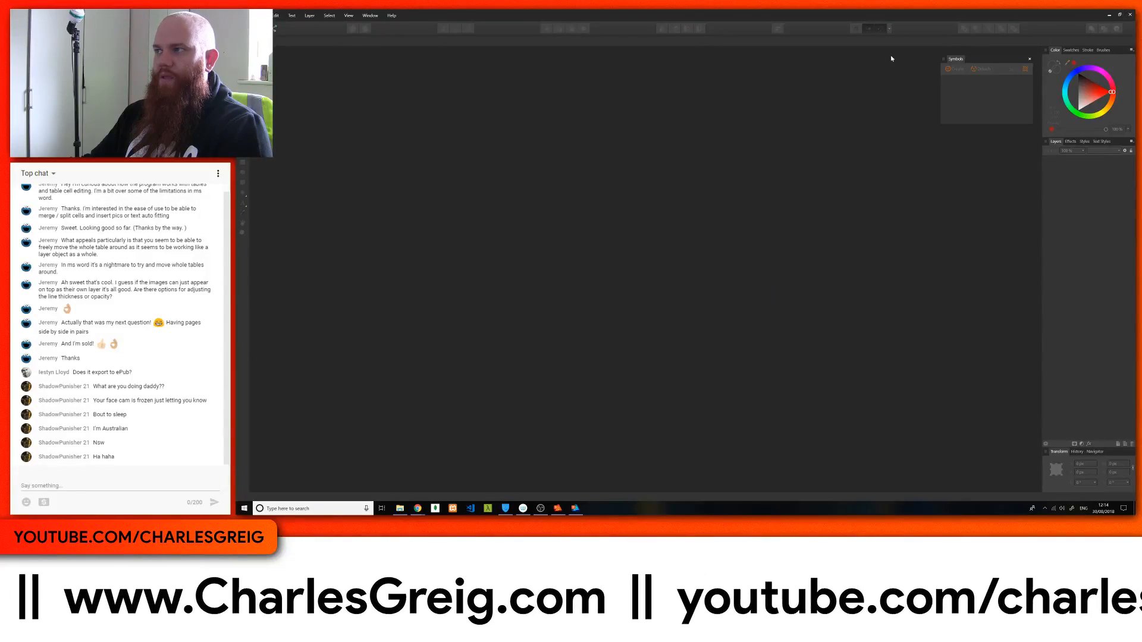
left_click(1109, 15)
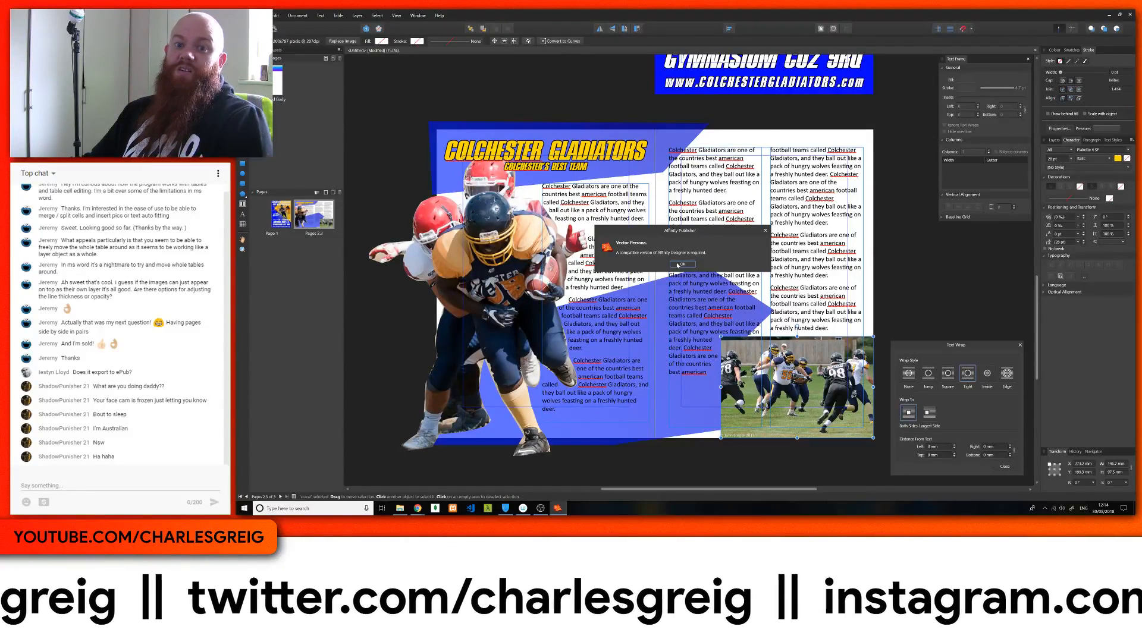
Launch the Affinity Designer Customer Beta, dismiss the new beta notice, and close the program
left_click(244, 509)
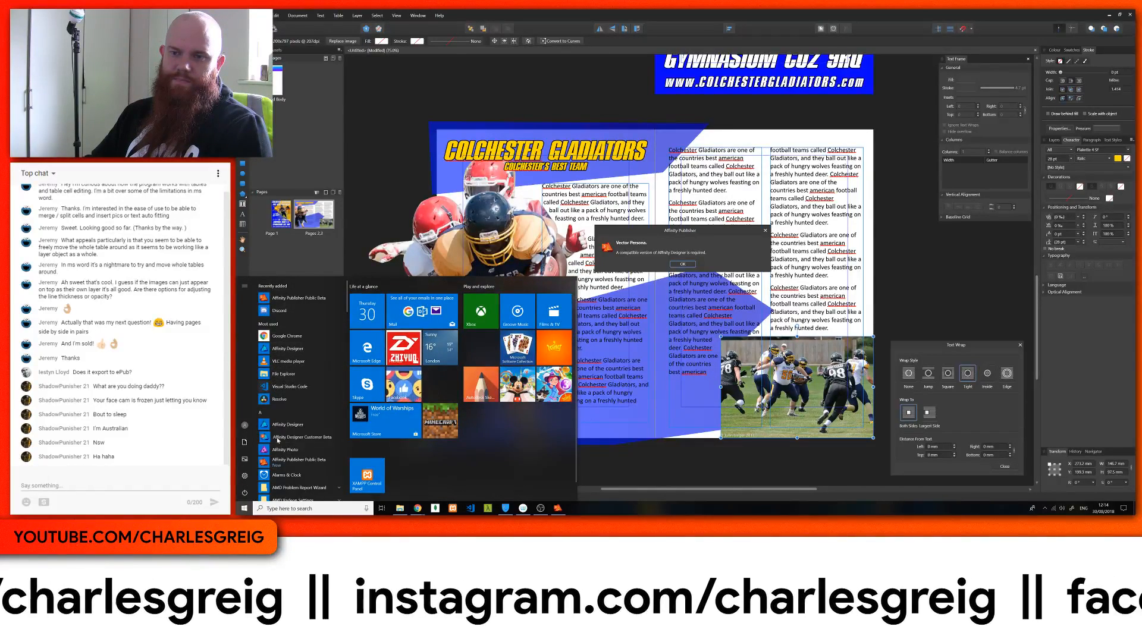
left_click(280, 425)
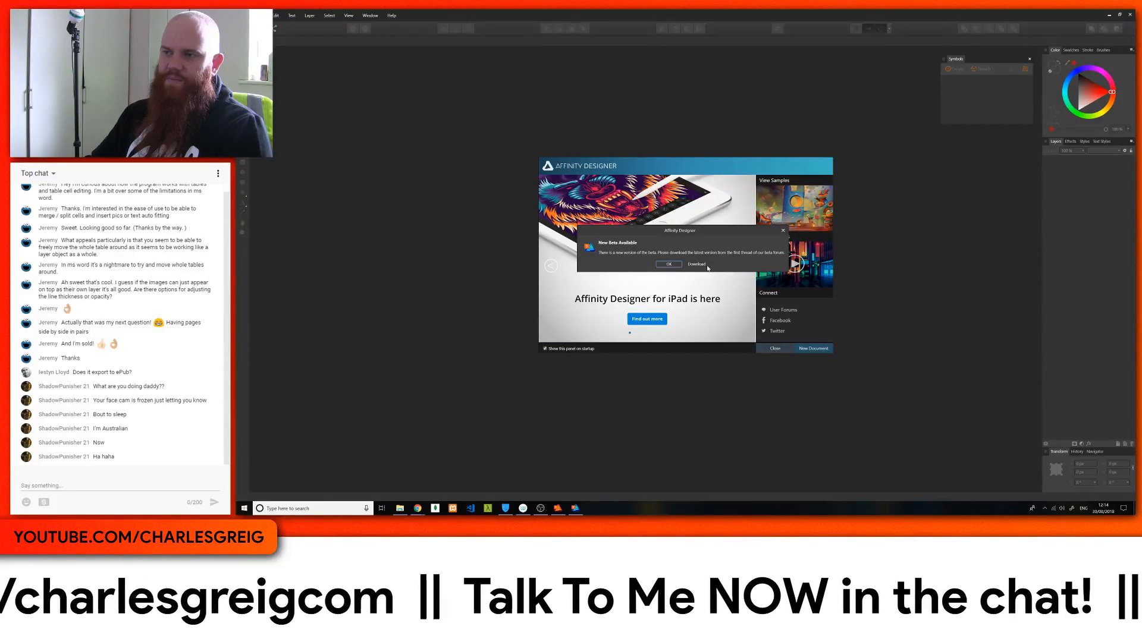
left_click(668, 264)
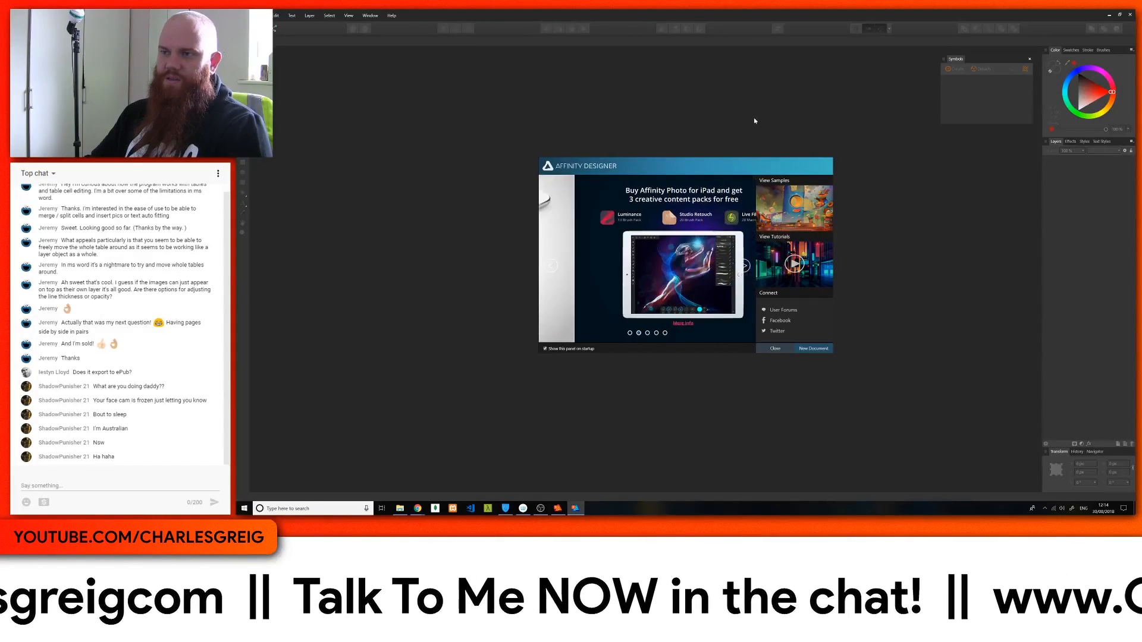
left_click(1130, 15)
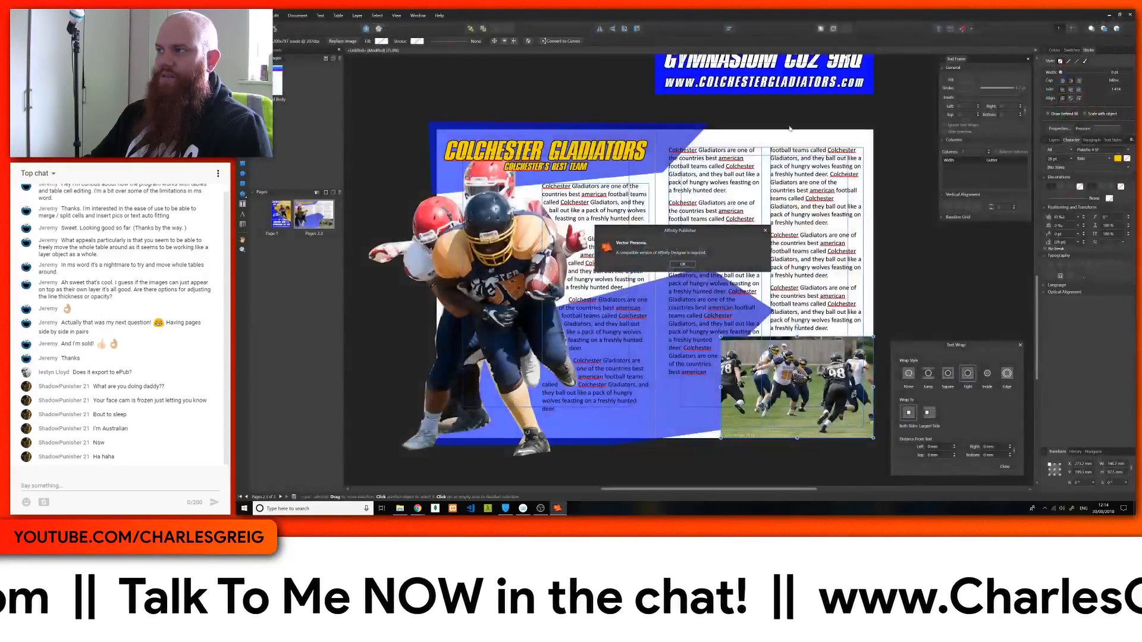
Open the Downloads folder, run the Affinity Designer beta setup, and close the installer once it completes
right_click(400, 508)
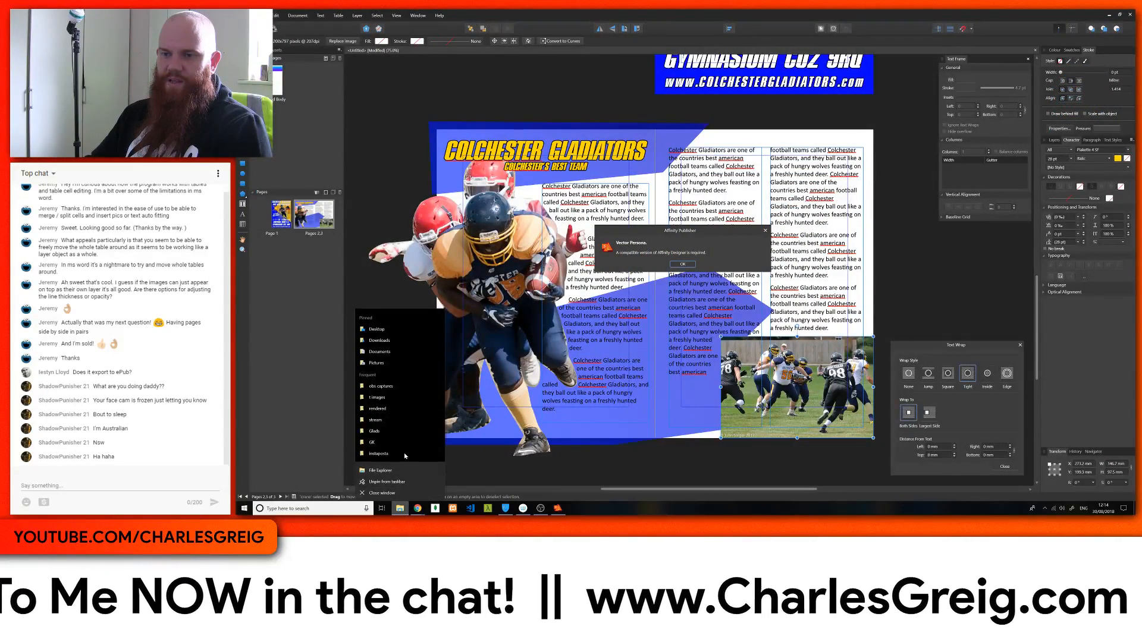
left_click(410, 341)
left_click_drag(914, 22, 1141, 27)
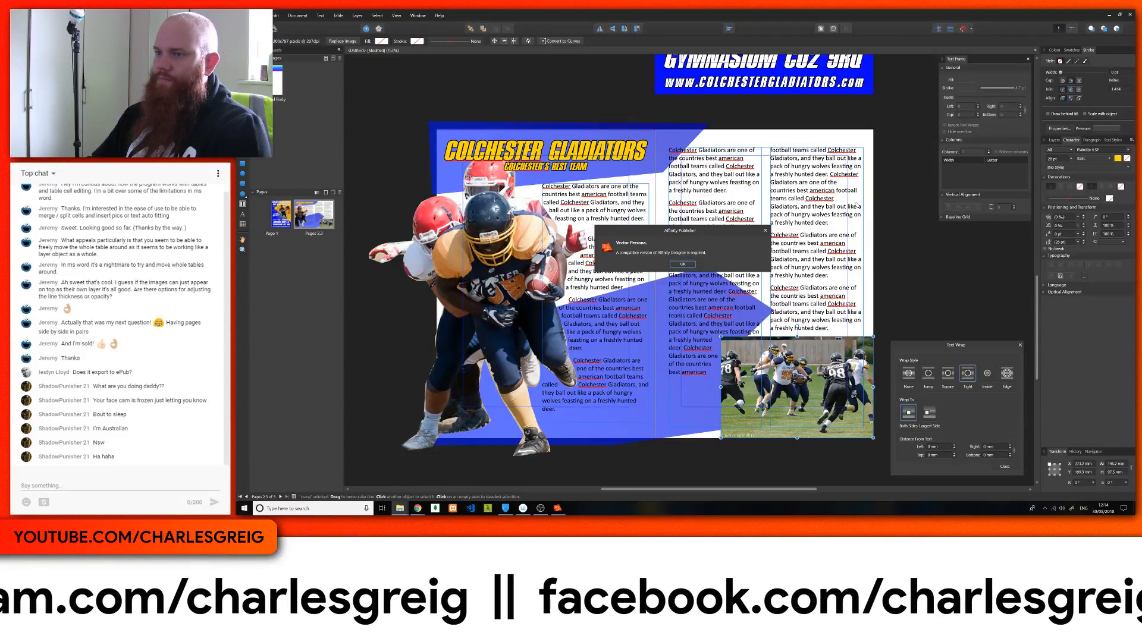
left_click(683, 265)
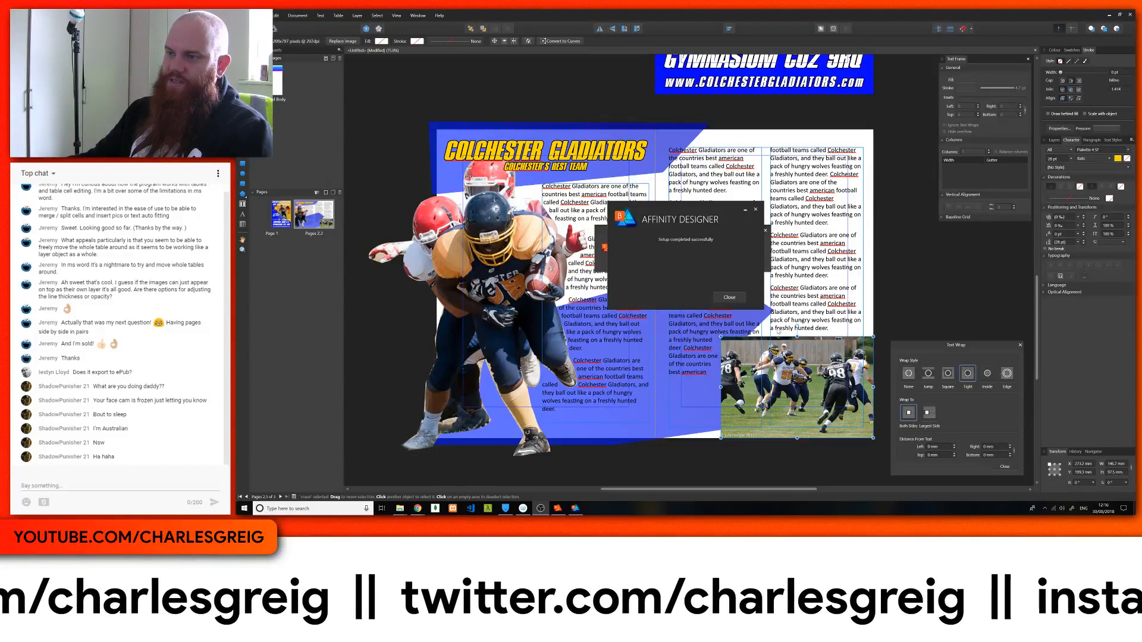
left_click(729, 298)
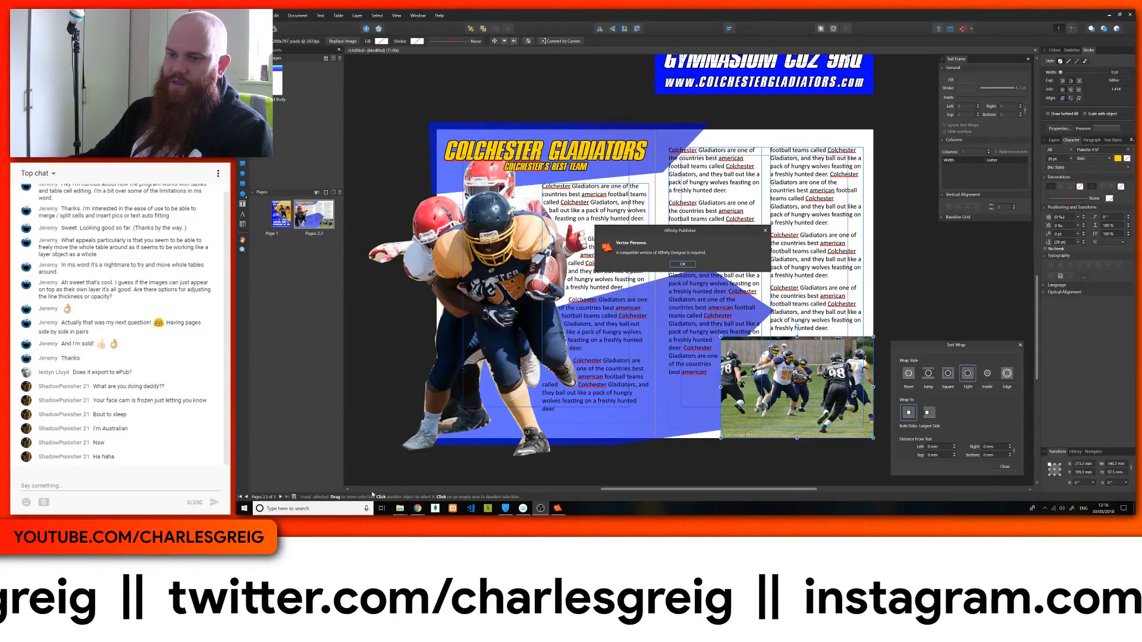
Launch Affinity Designer, close its welcome screen, and switch back to Affinity Publisher
left_click(244, 509)
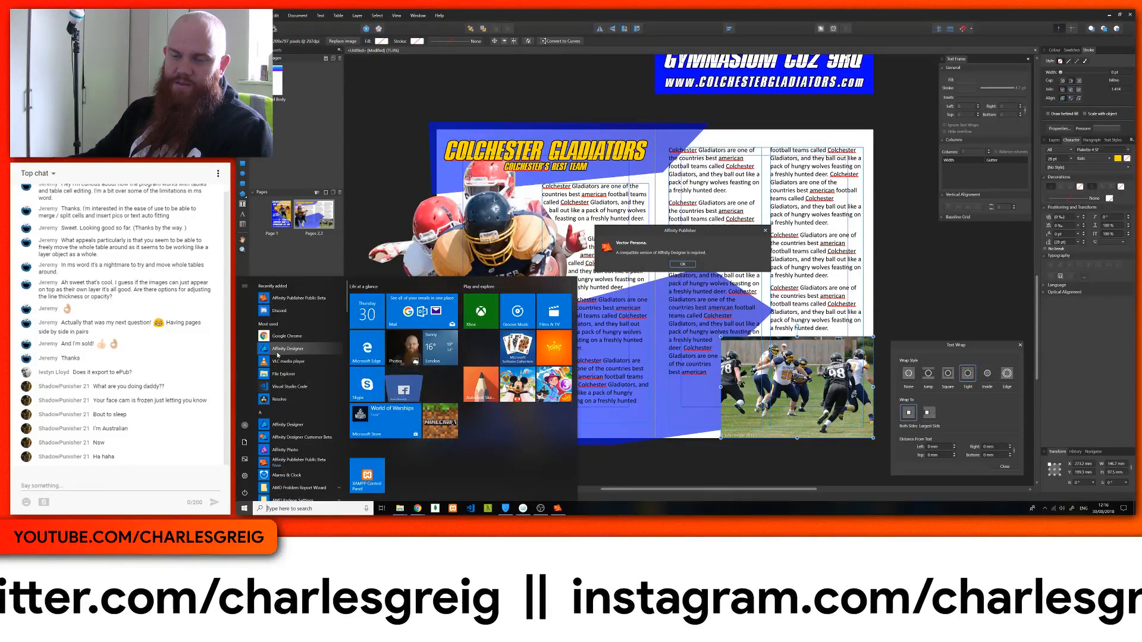
left_click(278, 350)
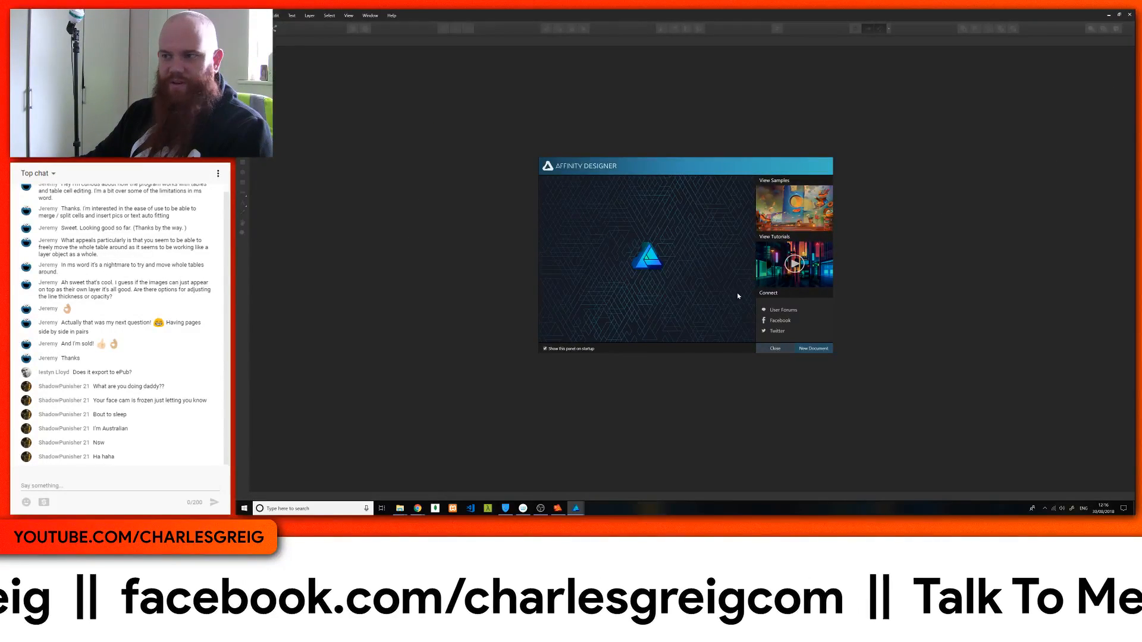
left_click(775, 349)
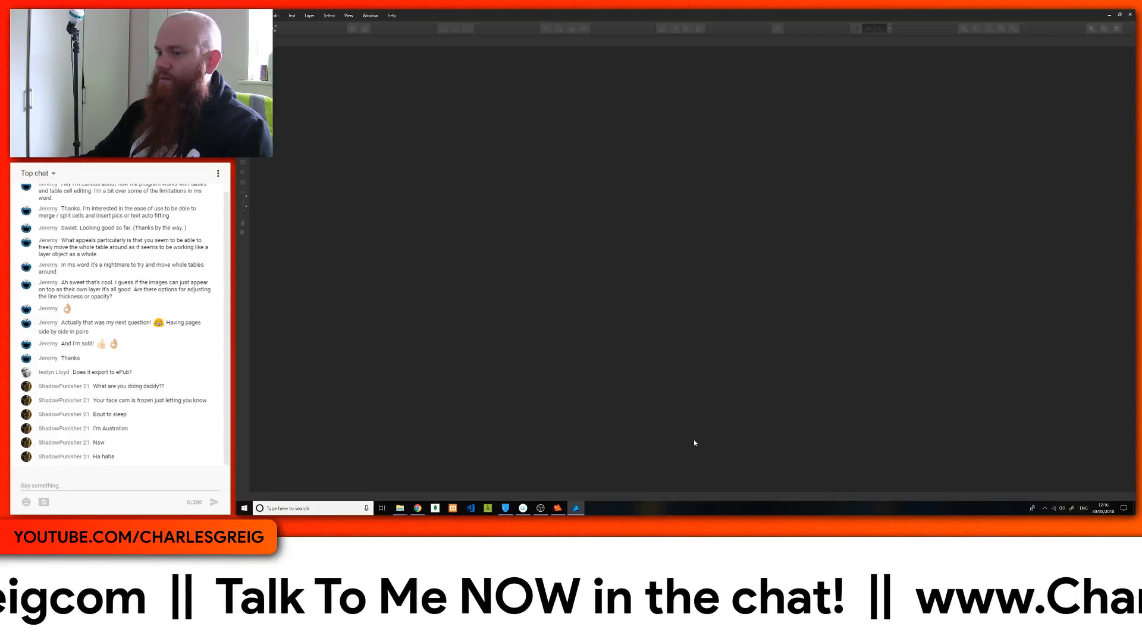
left_click(558, 507)
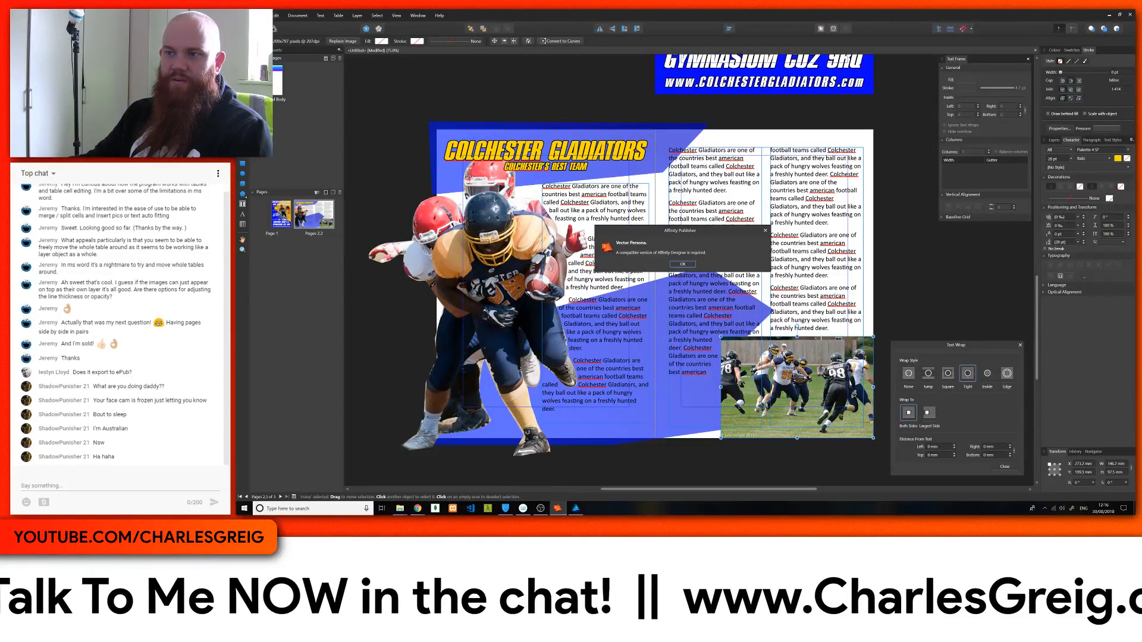
Dismiss the Vector Persona message, try to switch to the Vector Persona again, and return to the spread
left_click(683, 264)
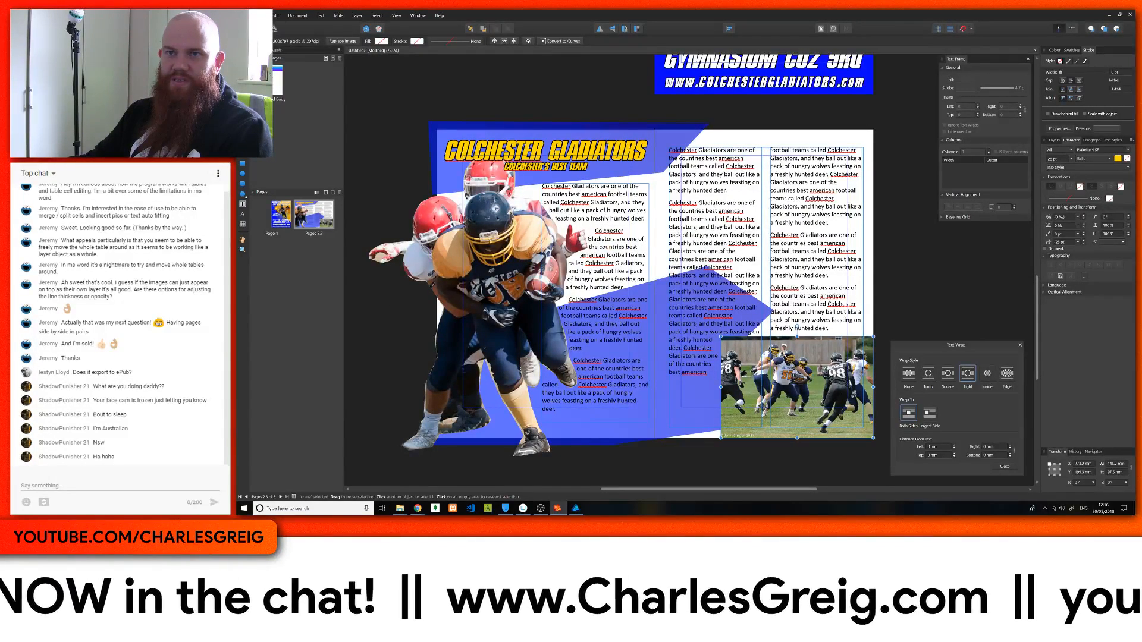
left_click(266, 29)
left_click(686, 266)
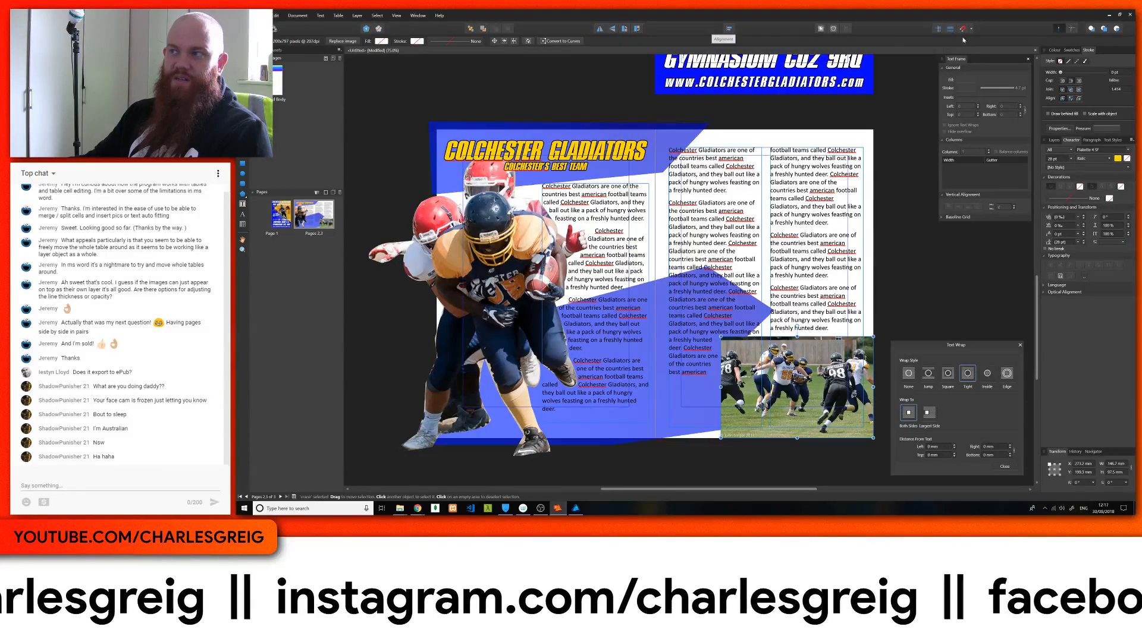
Bring Affinity Publisher back to the front and save the magazine document as test.afpub in the Glads folder
left_click(1108, 16)
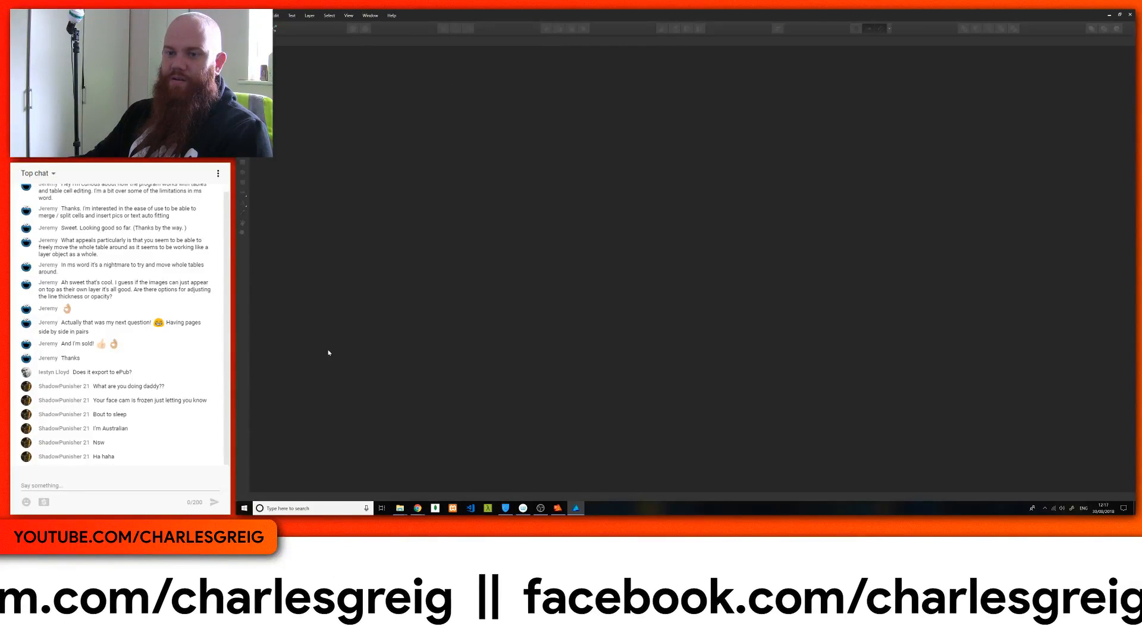
left_click(557, 508)
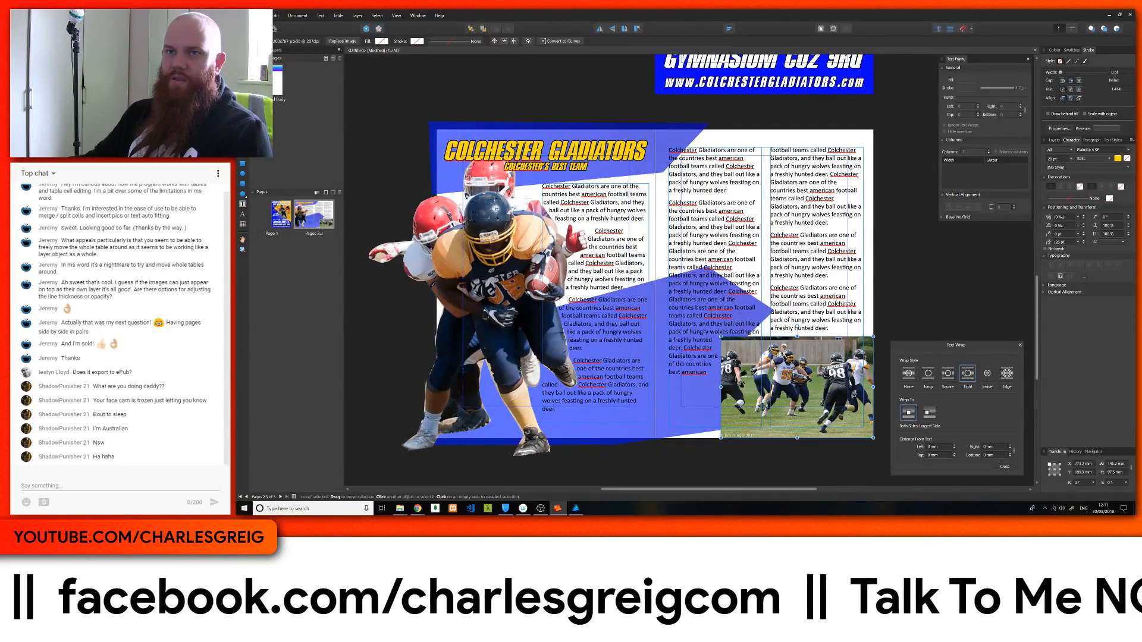
left_click(262, 15)
left_click(303, 72)
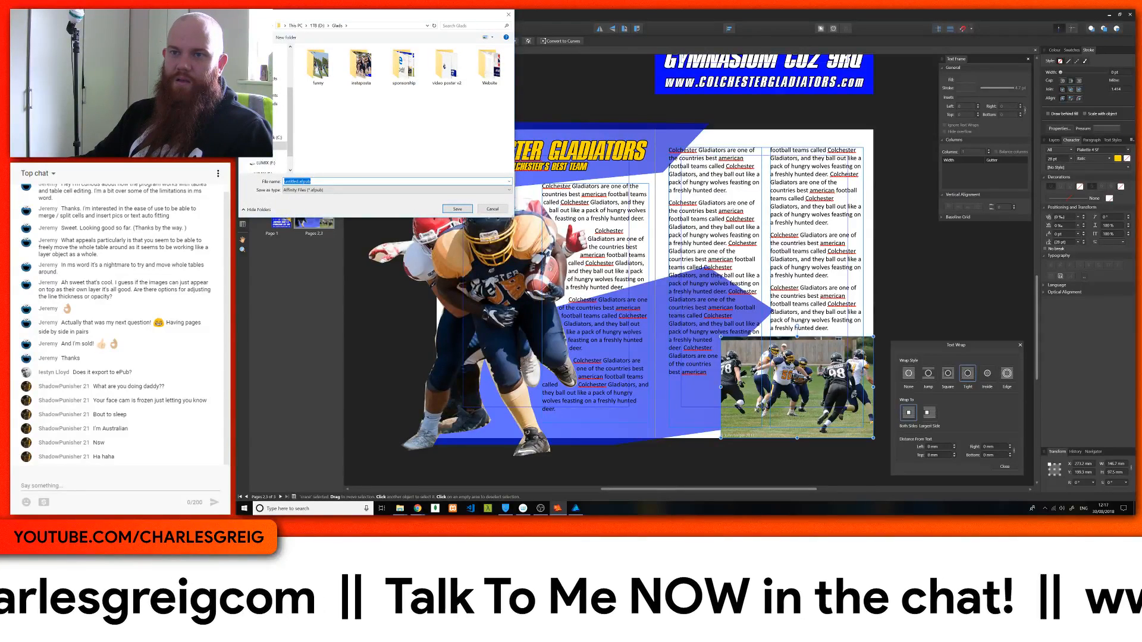
left_click(295, 181)
double_click(295, 180)
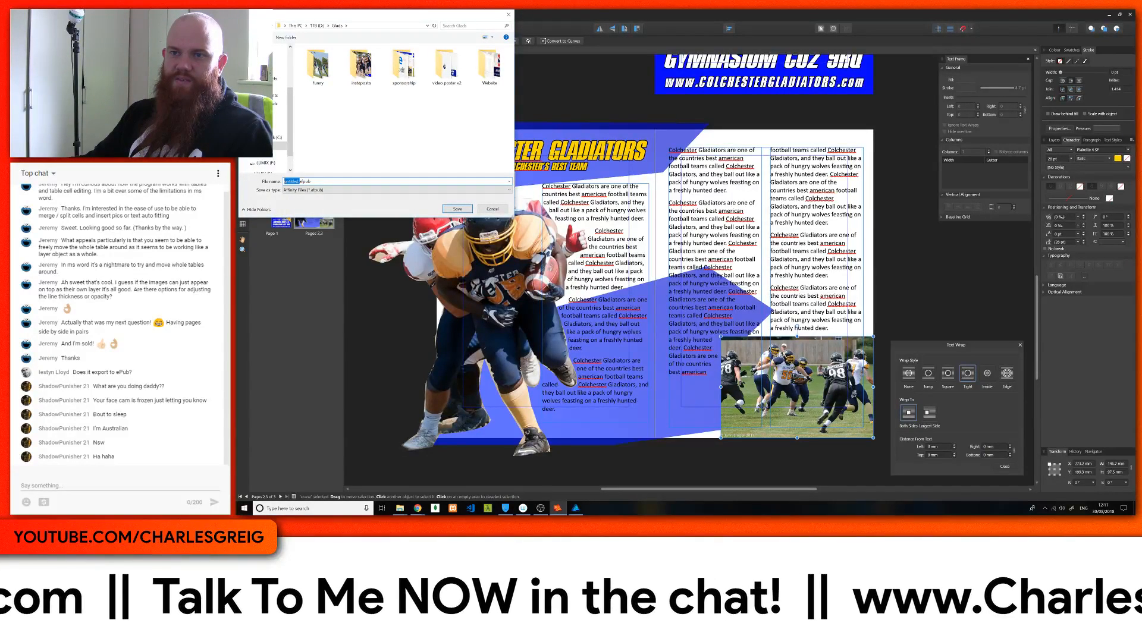
type("test")
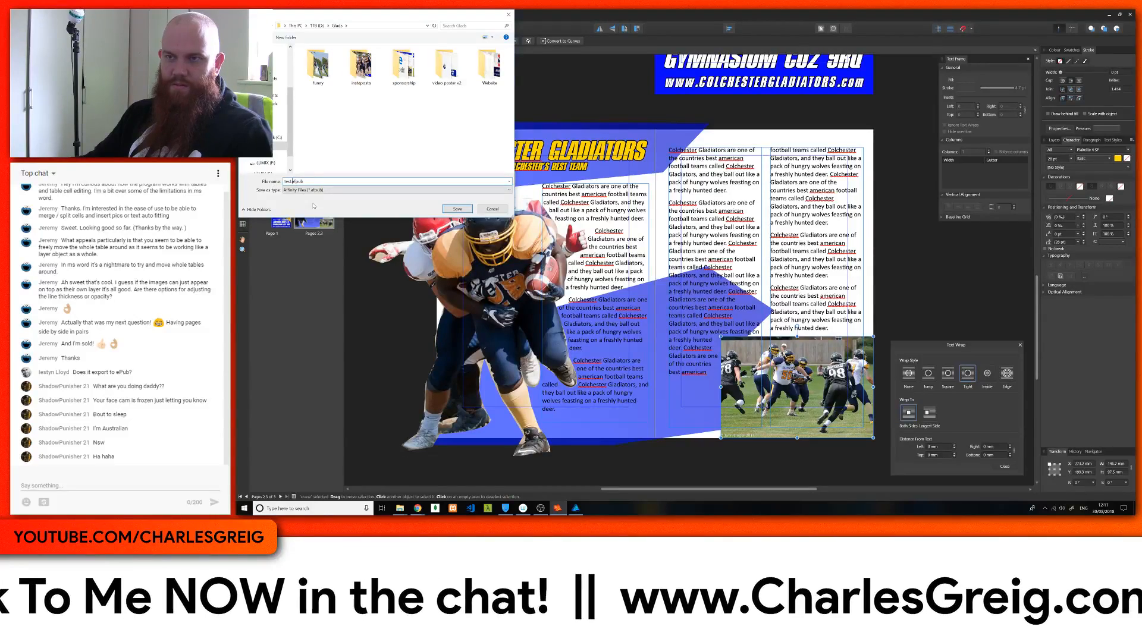
left_click(457, 209)
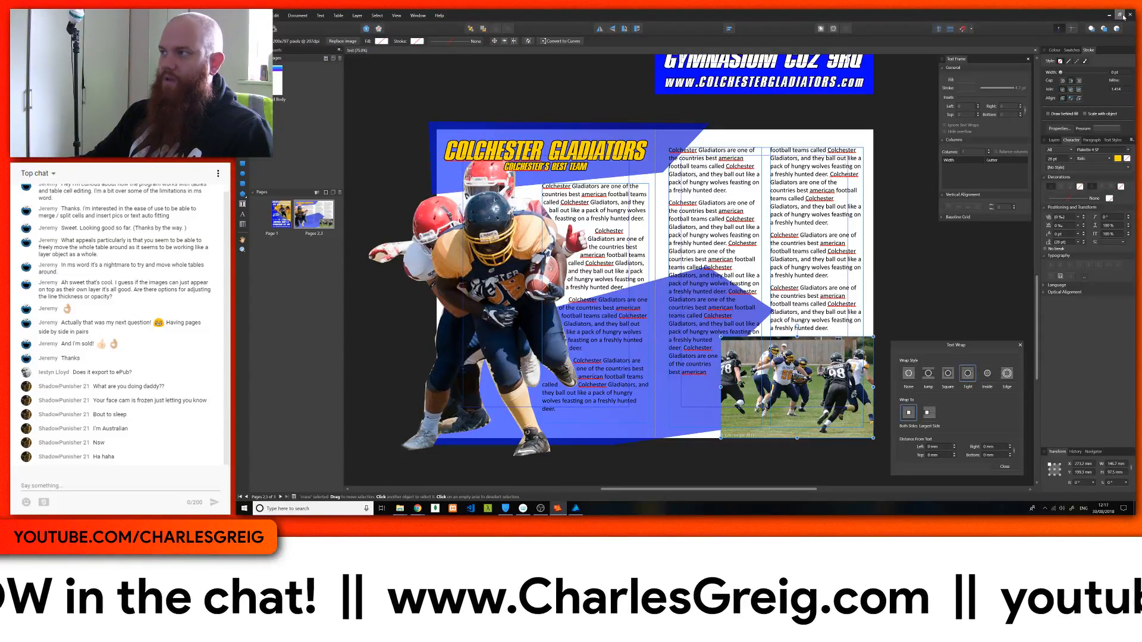
Restart the Affinity Publisher Public Beta and dismiss its welcome screen and the Vector Persona message
left_click(1130, 14)
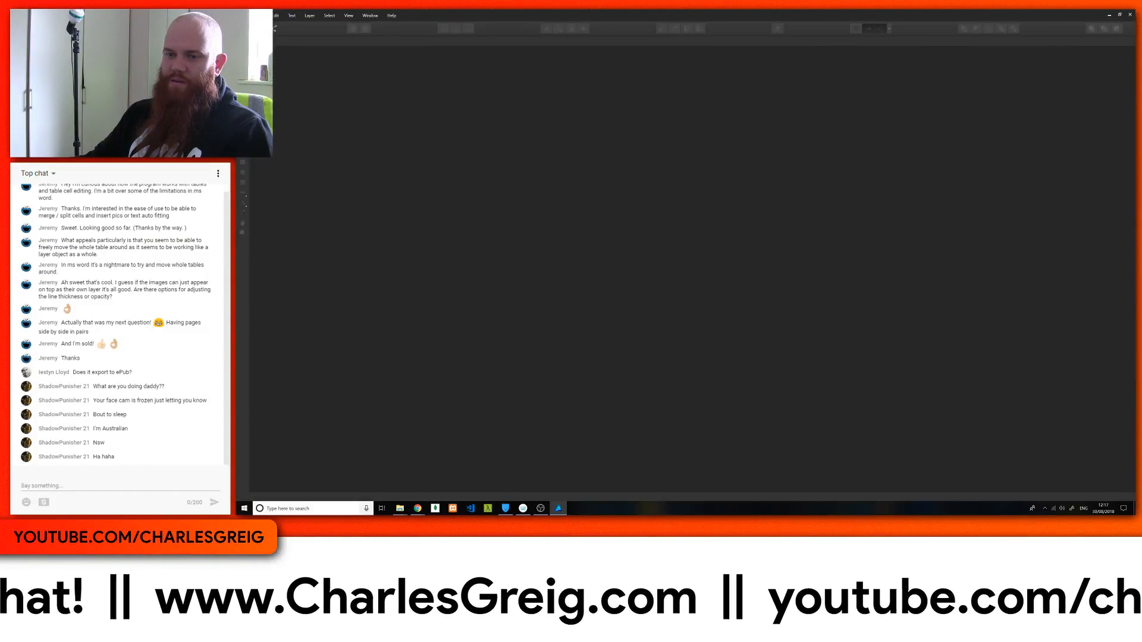
left_click(244, 508)
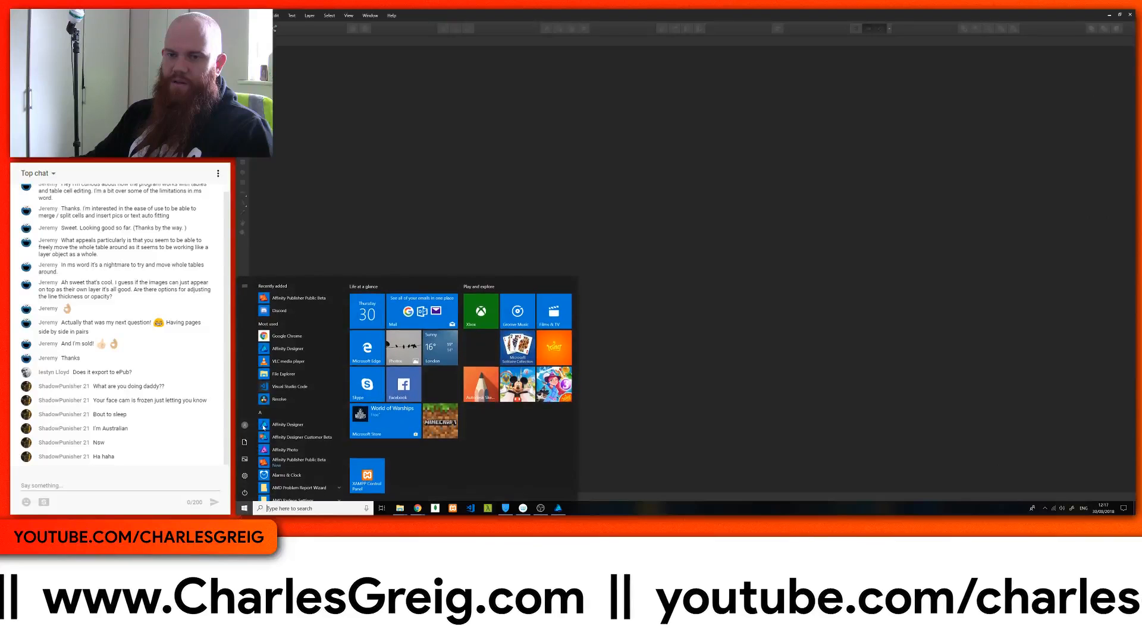
left_click(297, 298)
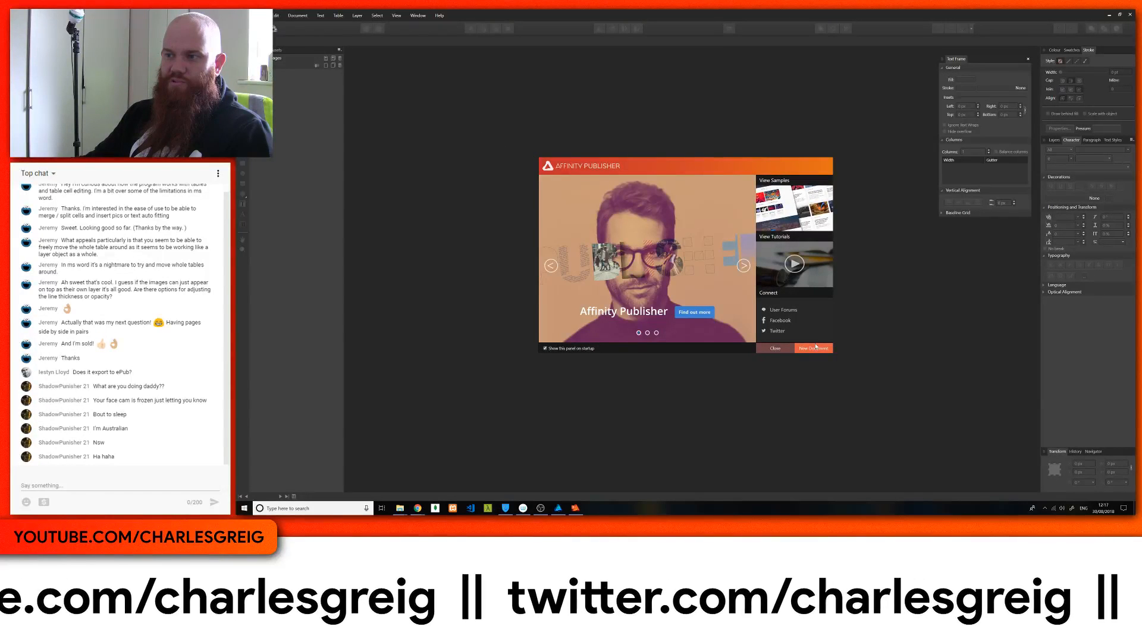
left_click(823, 346)
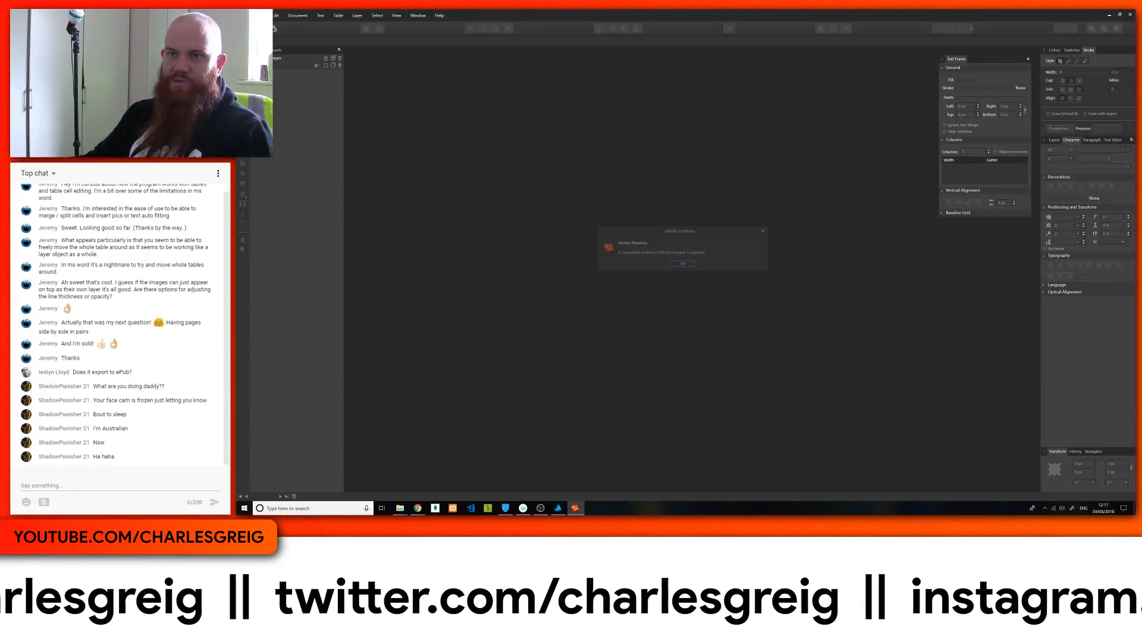
left_click(682, 266)
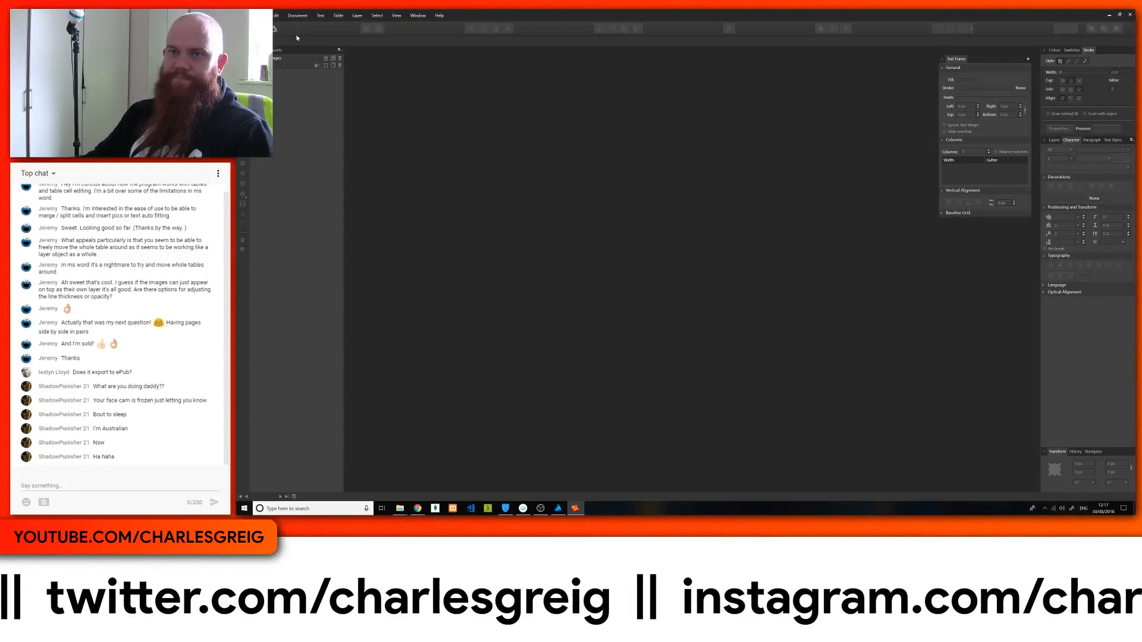
Reopen the magazine document test.afpub from the recently used files
left_click(261, 15)
mouse_move(274, 46)
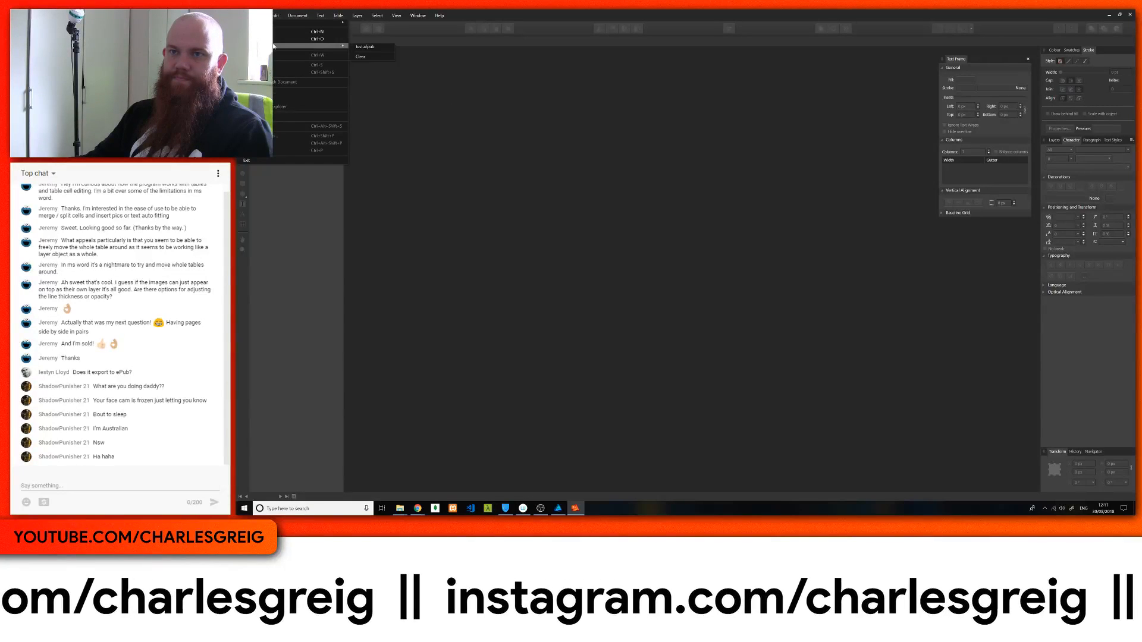
left_click(365, 48)
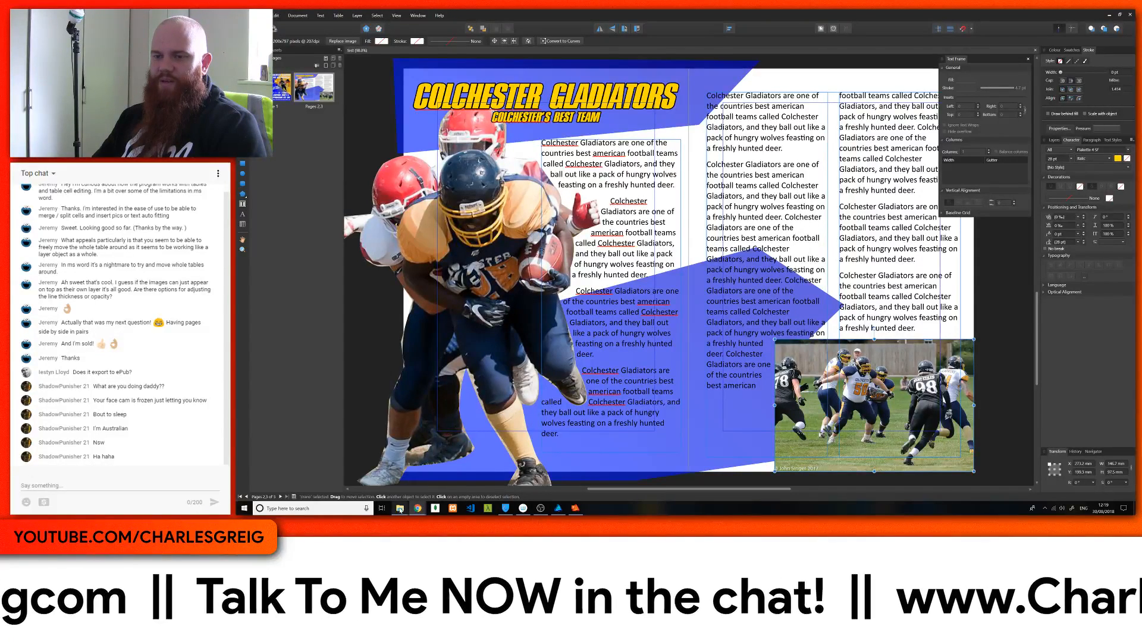
Switch to File Explorer, browse to the social media folder in resources on drive E, and view 4k Soc Med Slide.png
mouse_move(400, 508)
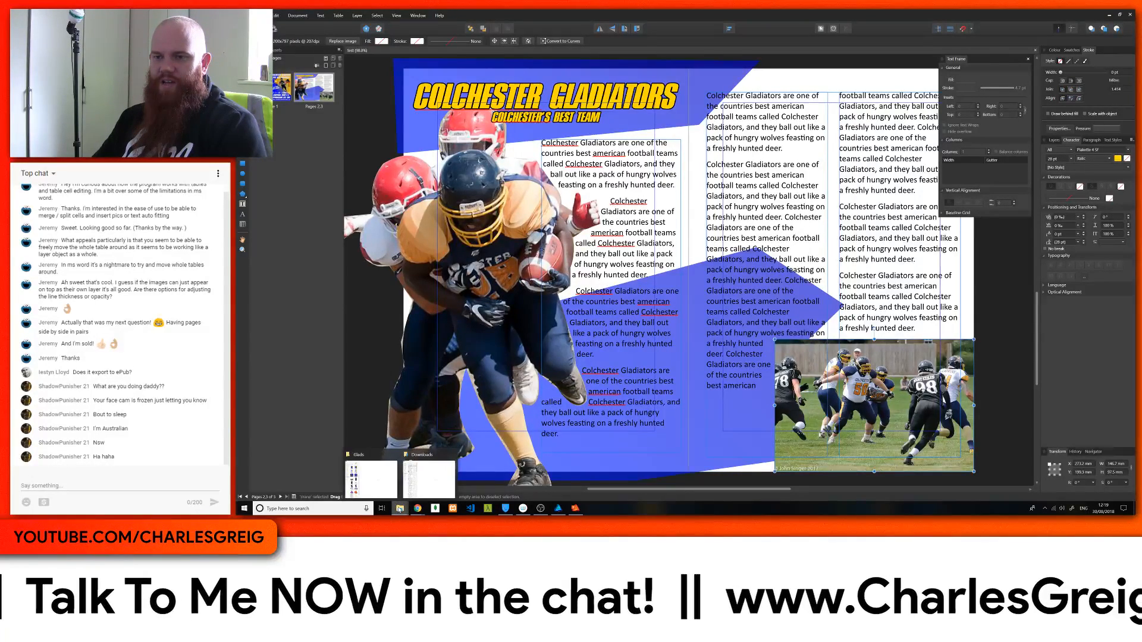
left_click(377, 457)
left_click(863, 226)
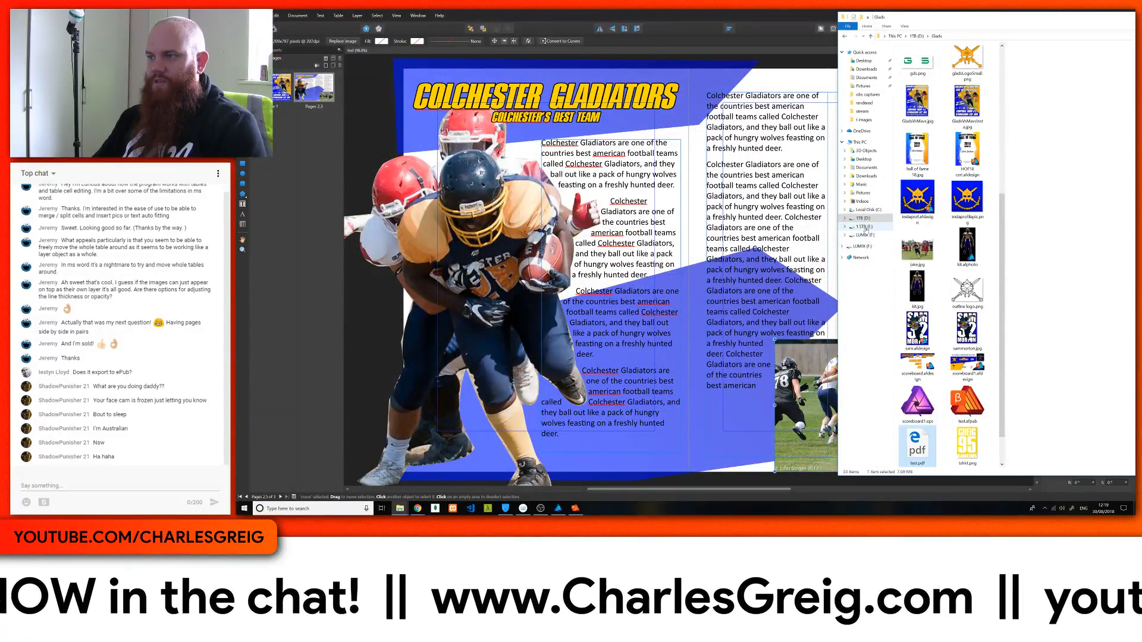
double_click(916, 103)
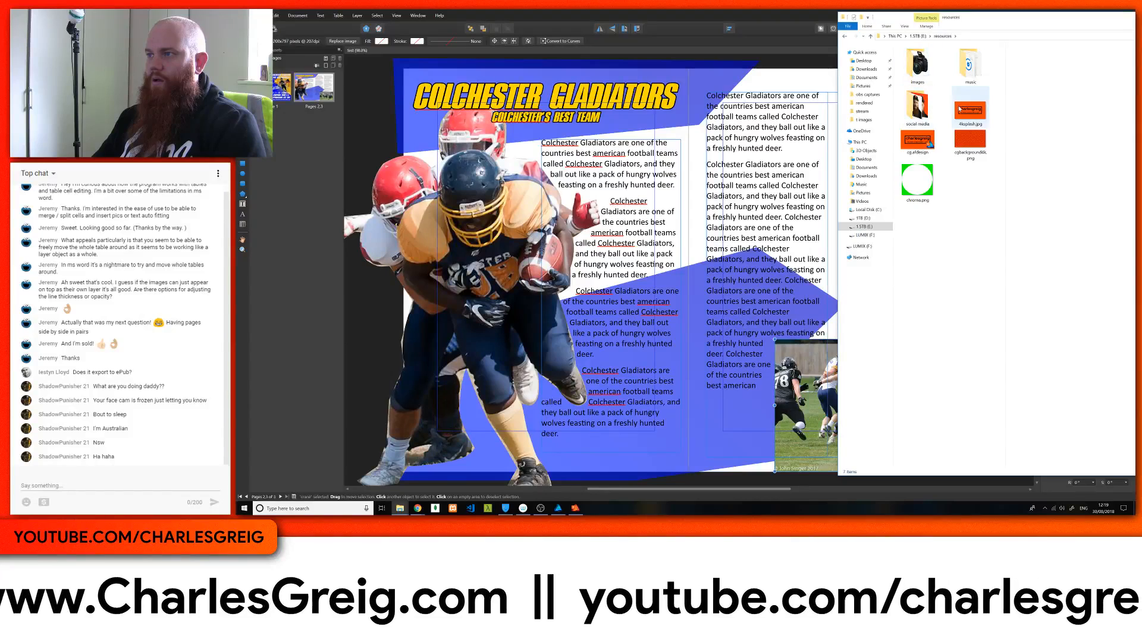
double_click(921, 106)
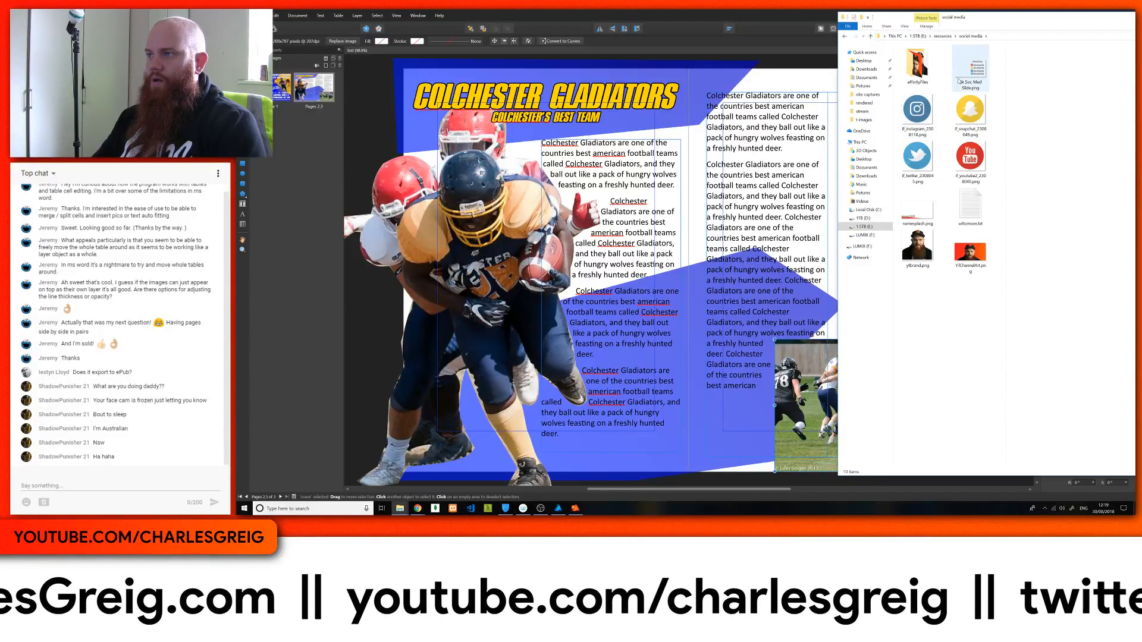
double_click(964, 72)
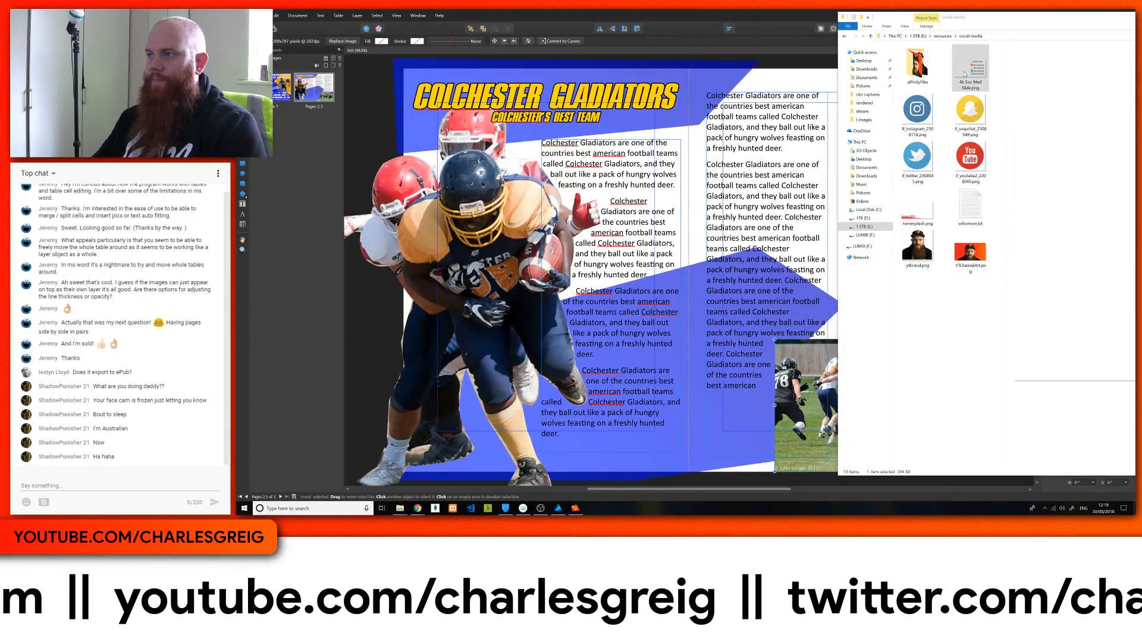
left_click(708, 304)
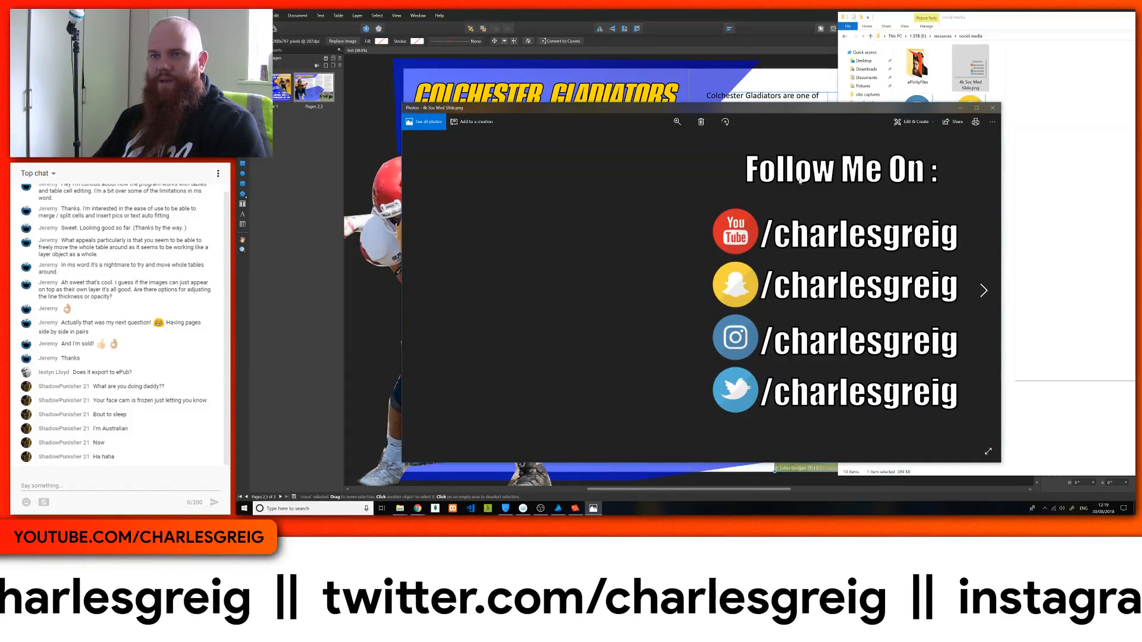